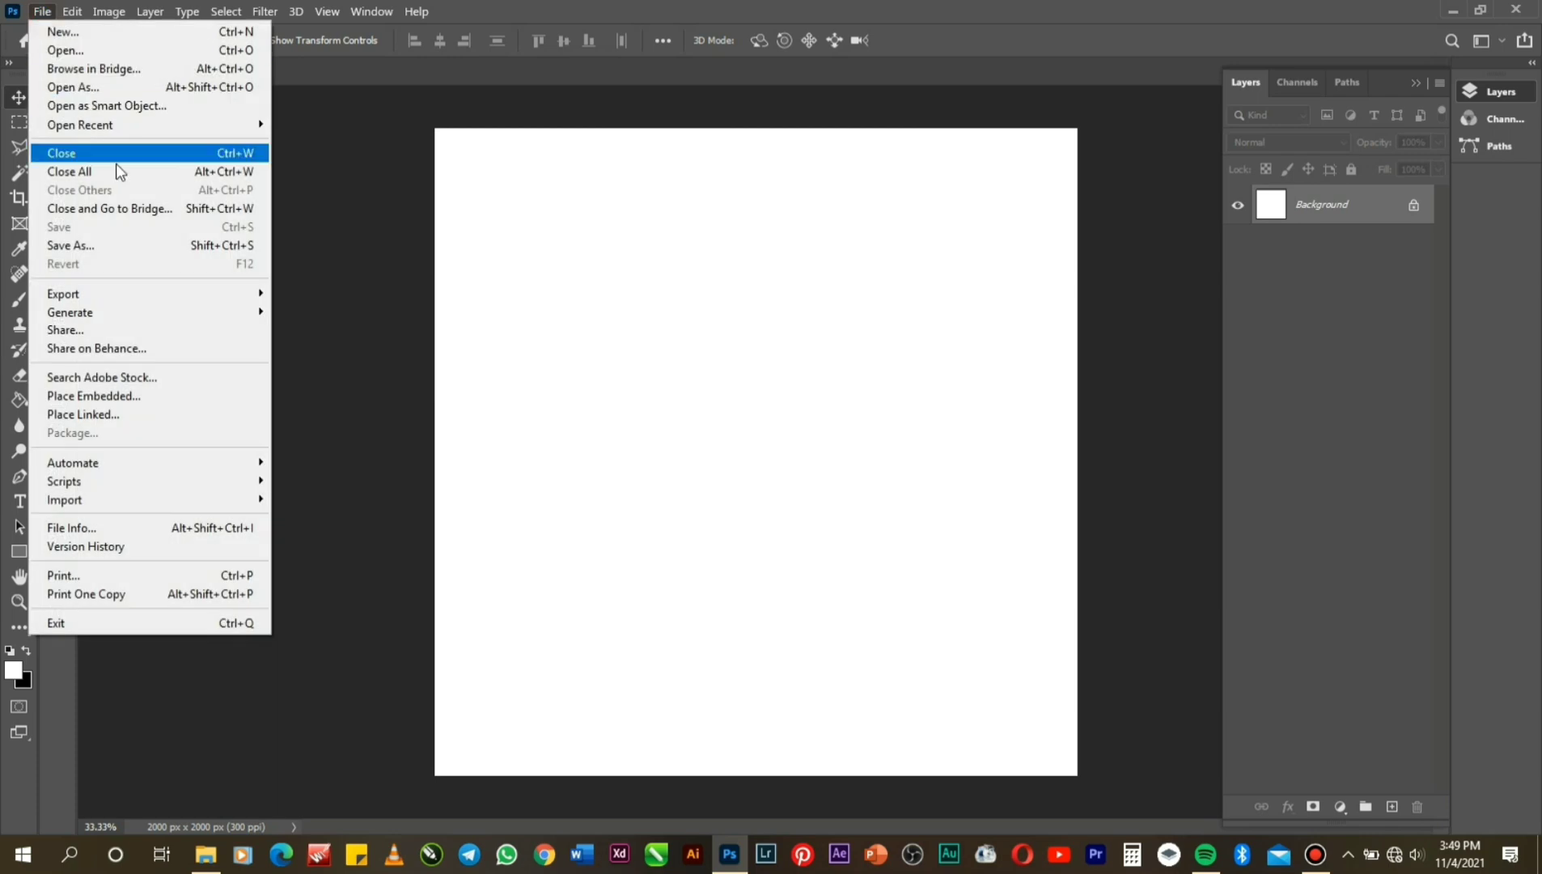
Place the sky image 1636037054718.jpg from Mez Files > Tutorials as an embedded layer.
{"action": "left_click", "coordinate": [159, 400]}
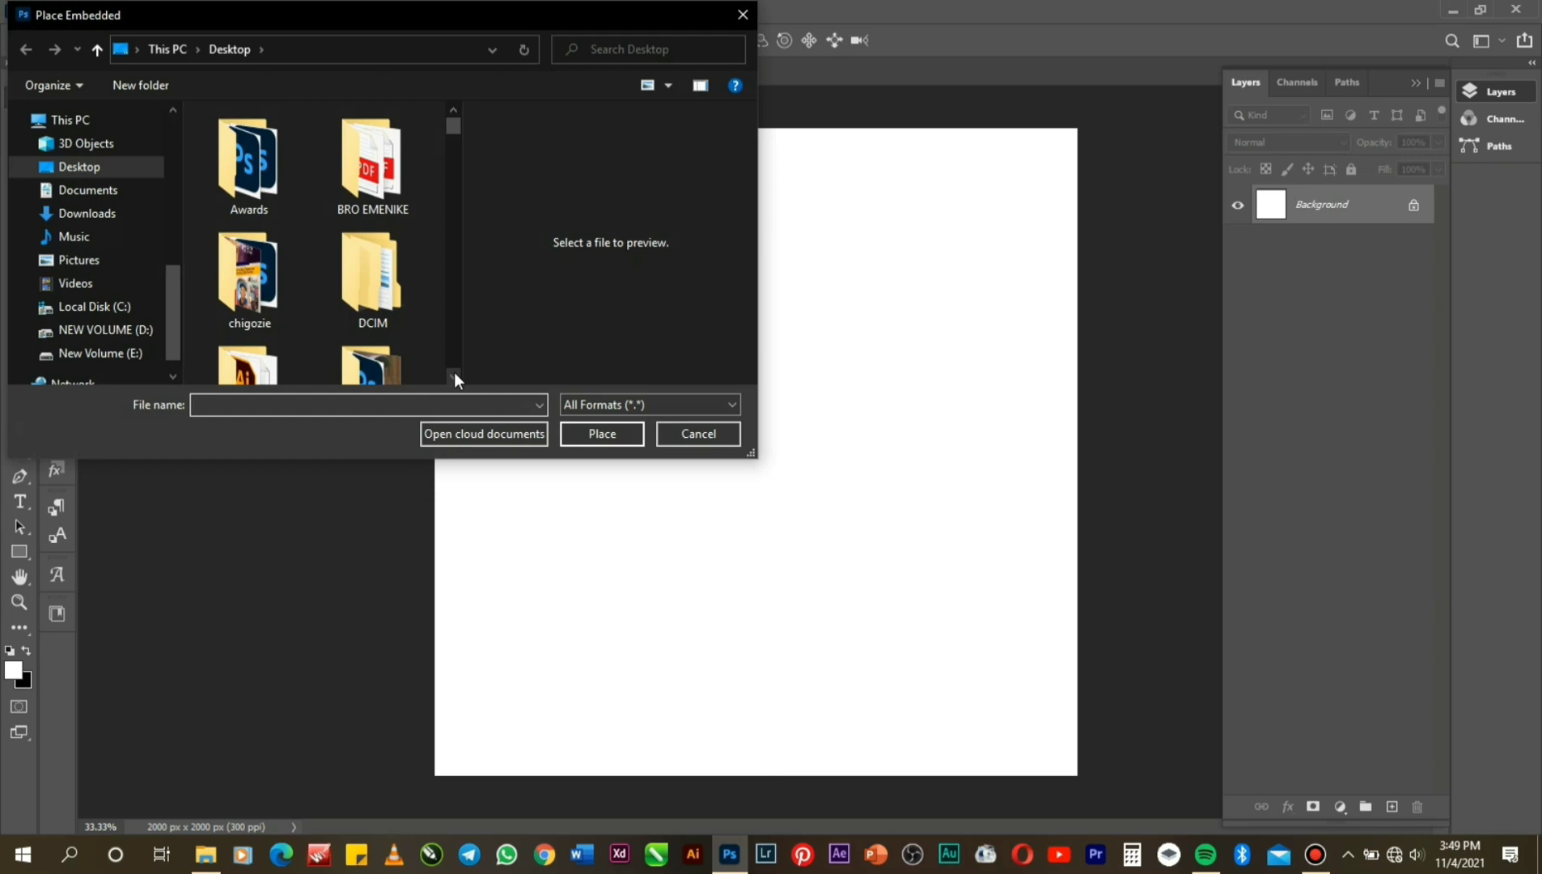
{"action": "scroll", "coordinate": [455, 374], "scroll_direction": "down", "scroll_amount": 2}
{"action": "double_click", "coordinate": [387, 218]}
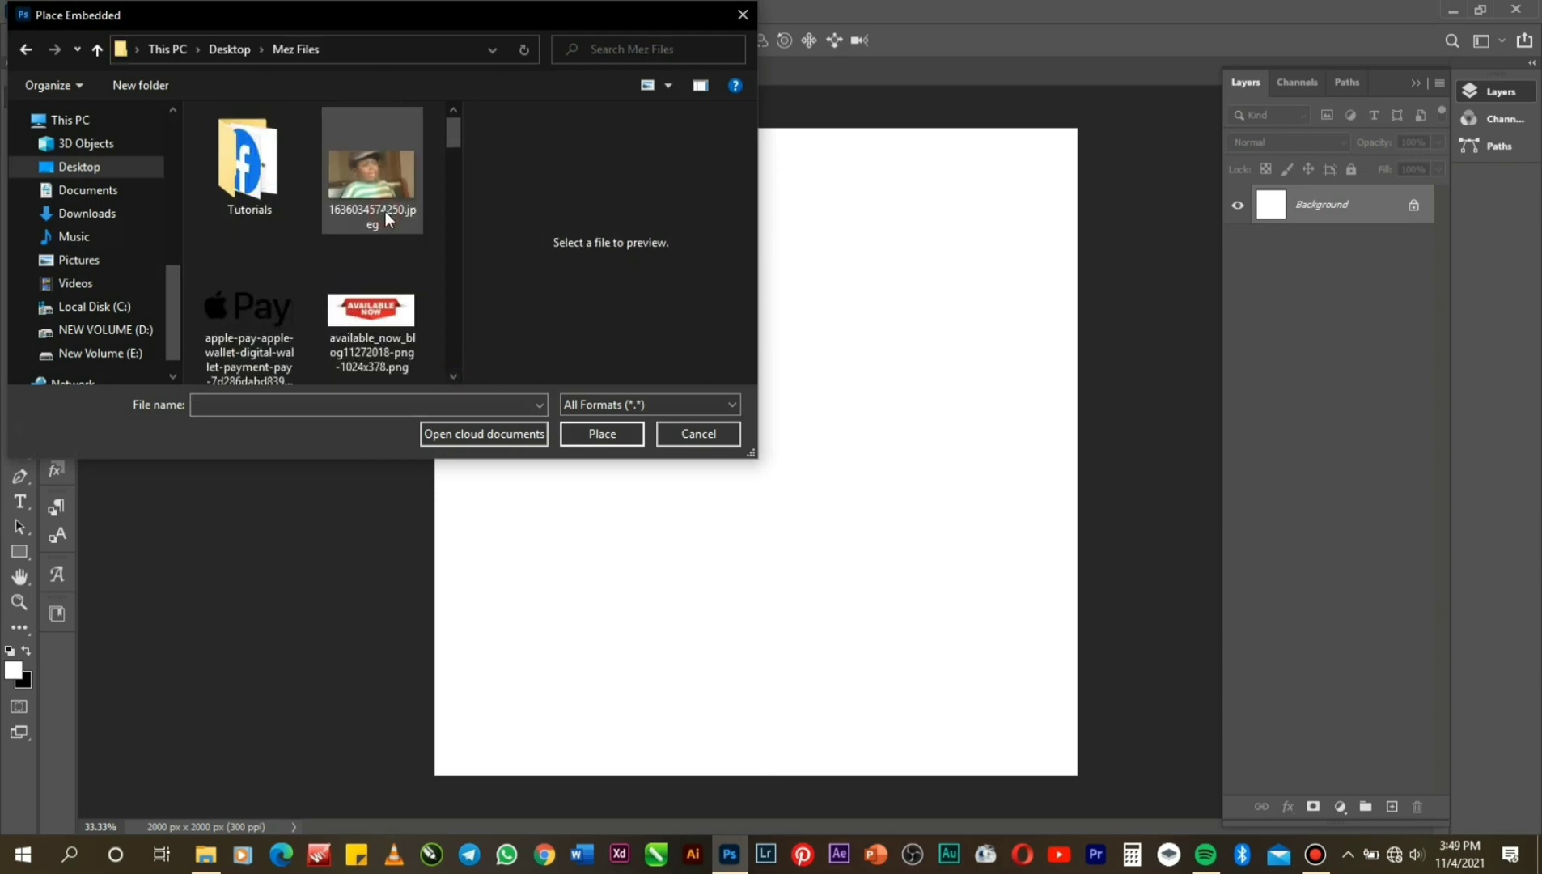
{"action": "double_click", "coordinate": [261, 164]}
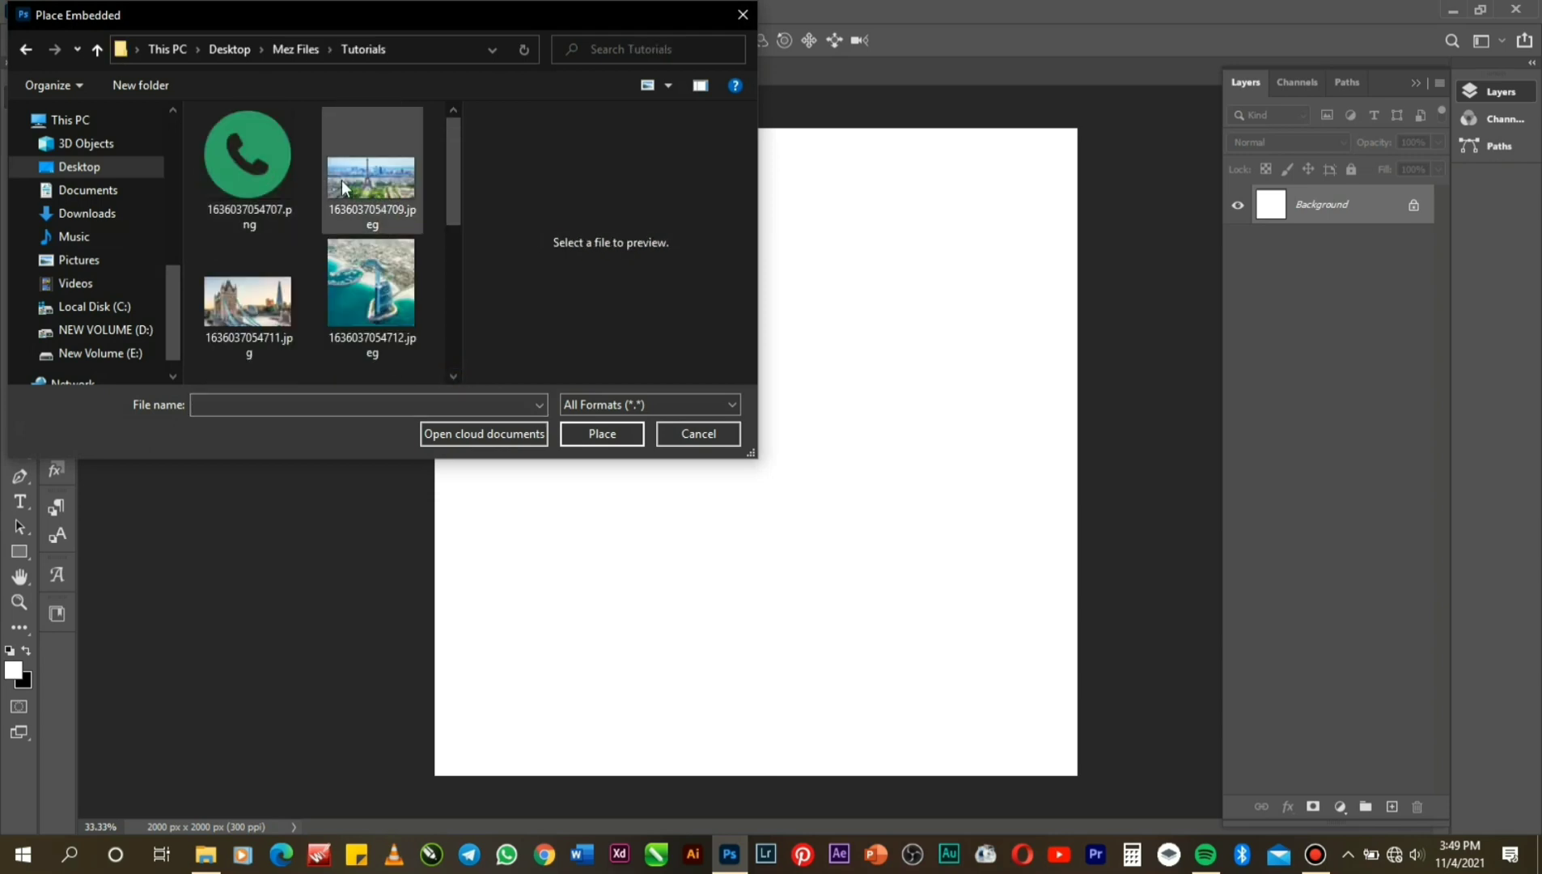
{"action": "scroll", "coordinate": [453, 374], "scroll_direction": "down", "scroll_amount": 5}
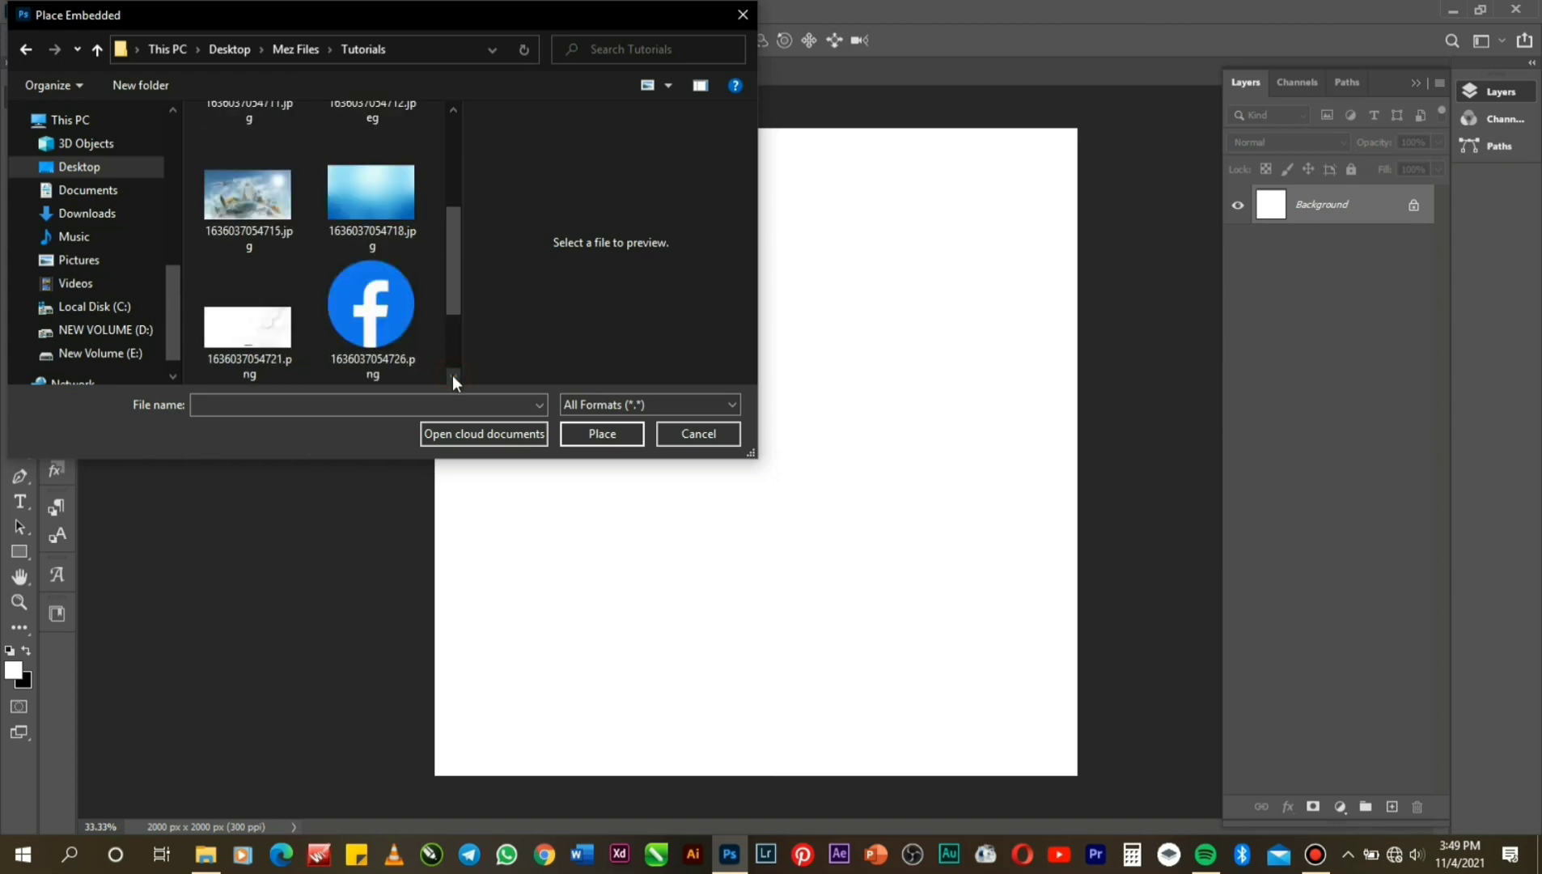
{"action": "left_click", "coordinate": [454, 116]}
{"action": "double_click", "coordinate": [409, 150]}
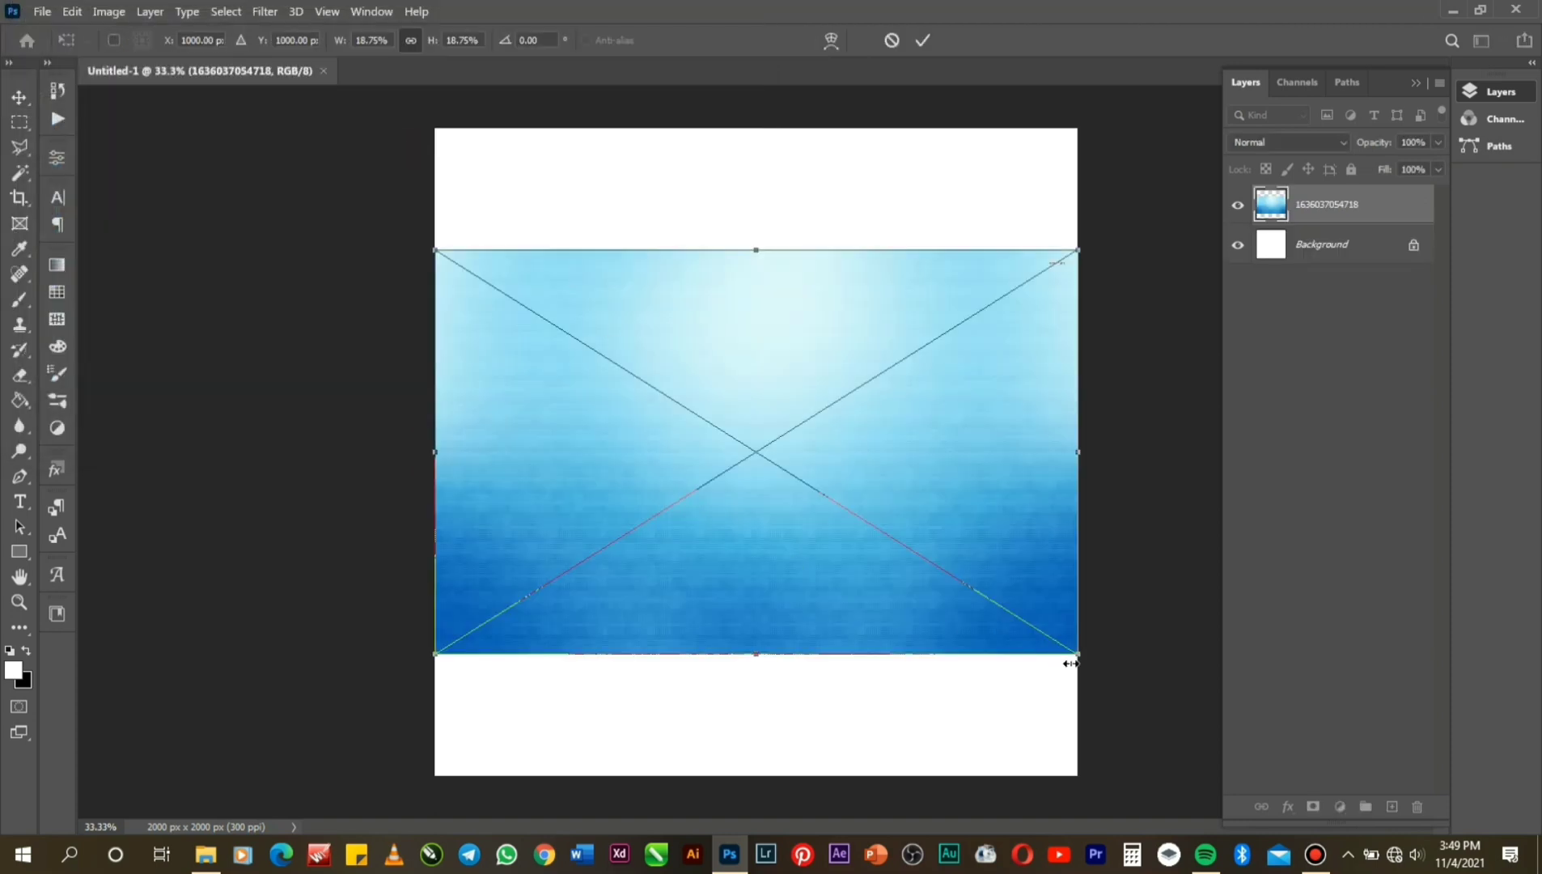
Enlarge the sky image to cover the whole canvas and recentre it.
{"action": "left_click_drag", "start_coordinate": [1072, 662], "coordinate": [1218, 869]}
{"action": "key", "text": "Return"}
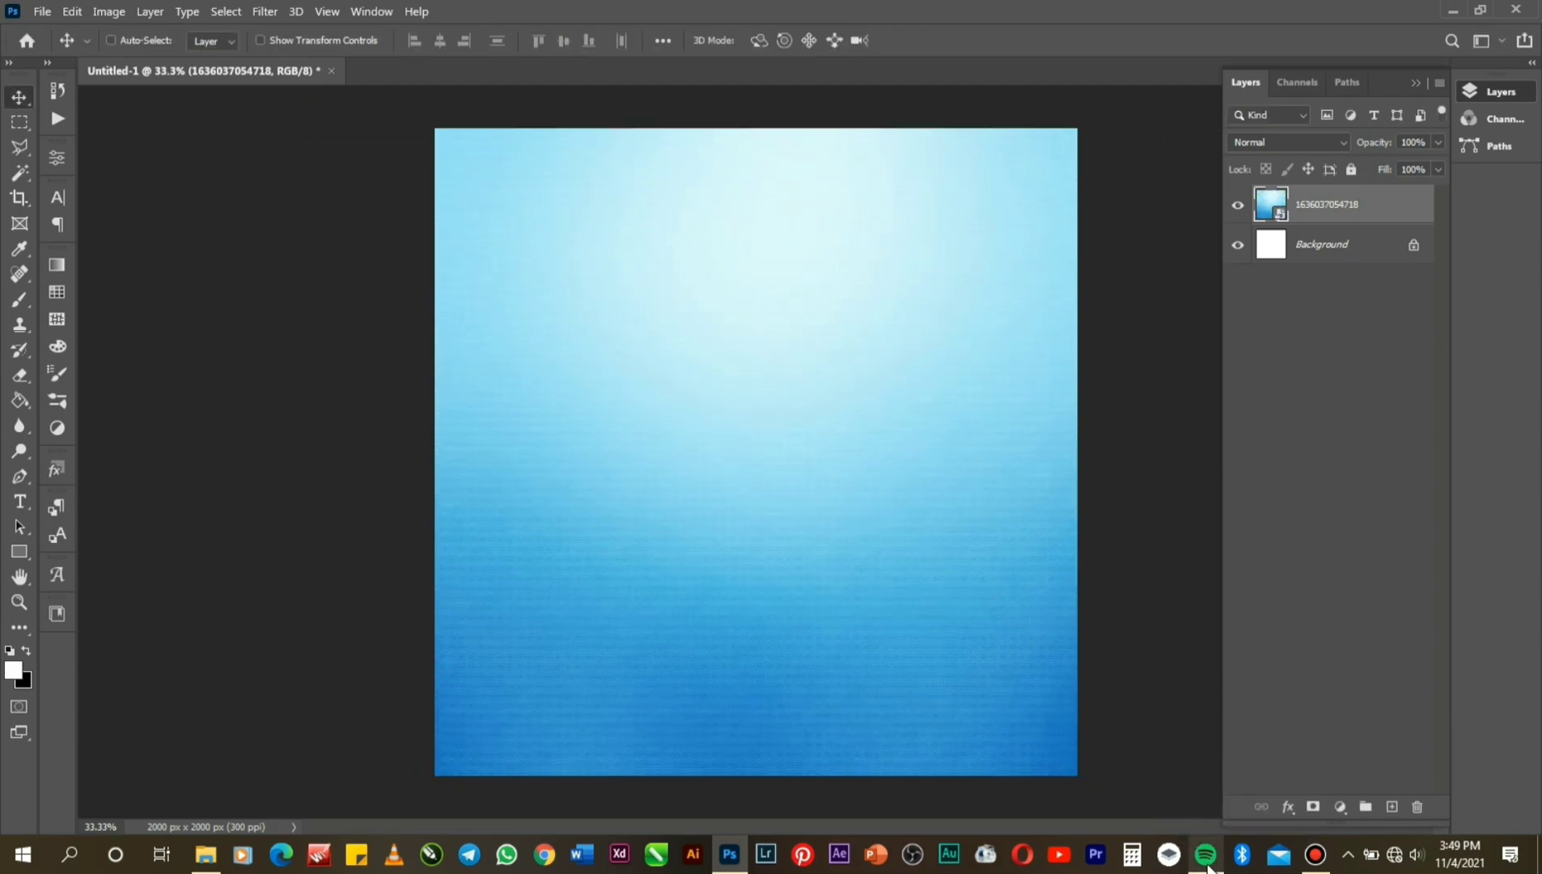
{"action": "left_click_drag", "start_coordinate": [919, 621], "coordinate": [916, 624]}
Place the globe image 1636037054715.jpg, move it toward the top, and open the blend-mode list.
{"action": "left_click", "coordinate": [38, 11]}
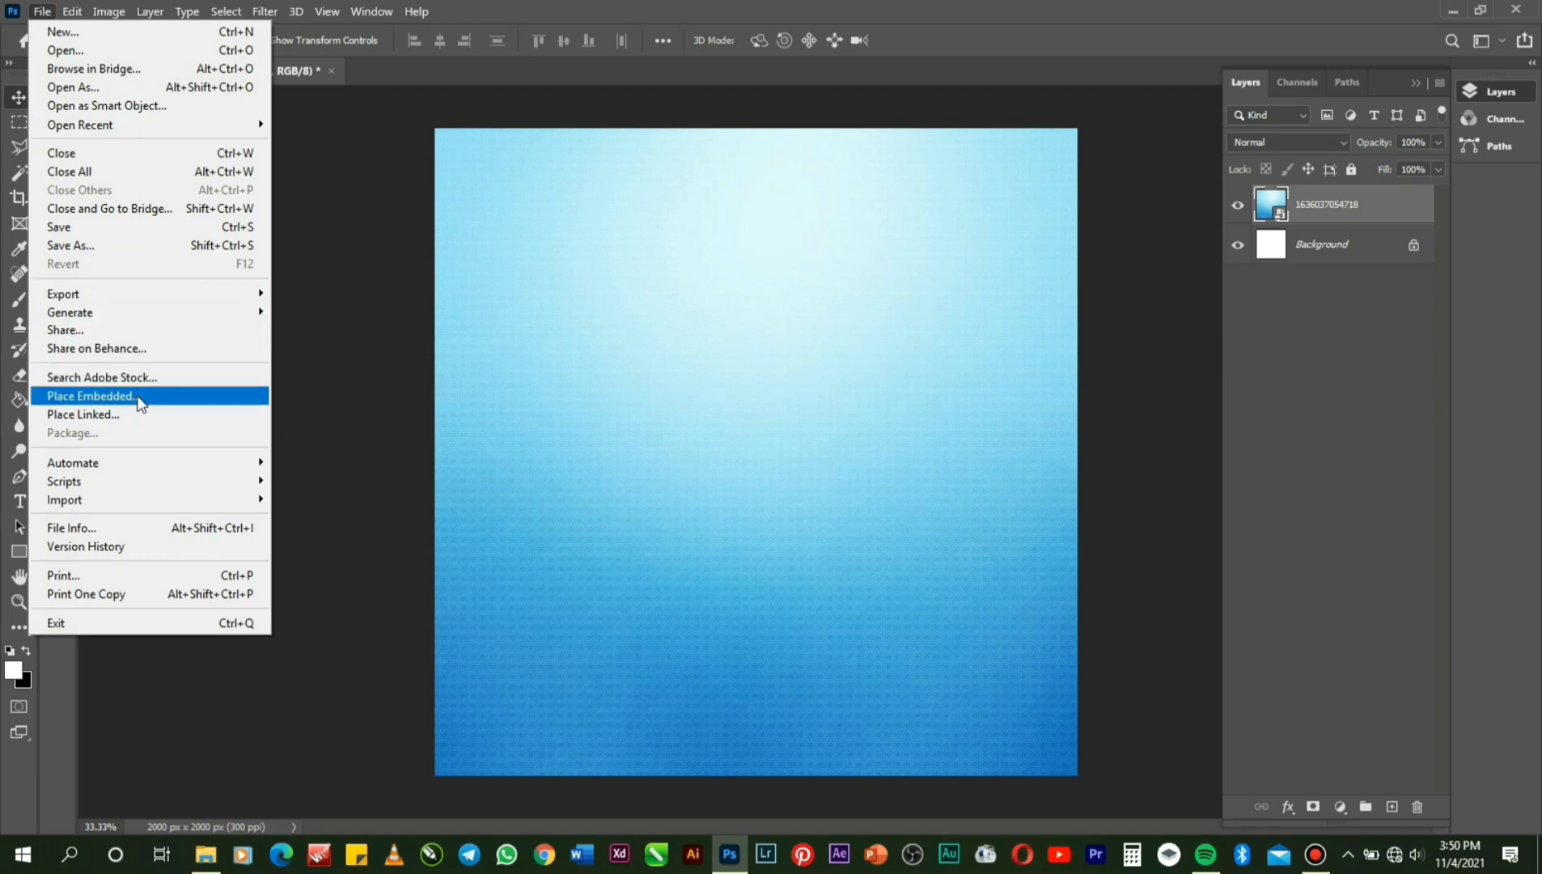
{"action": "left_click", "coordinate": [136, 395]}
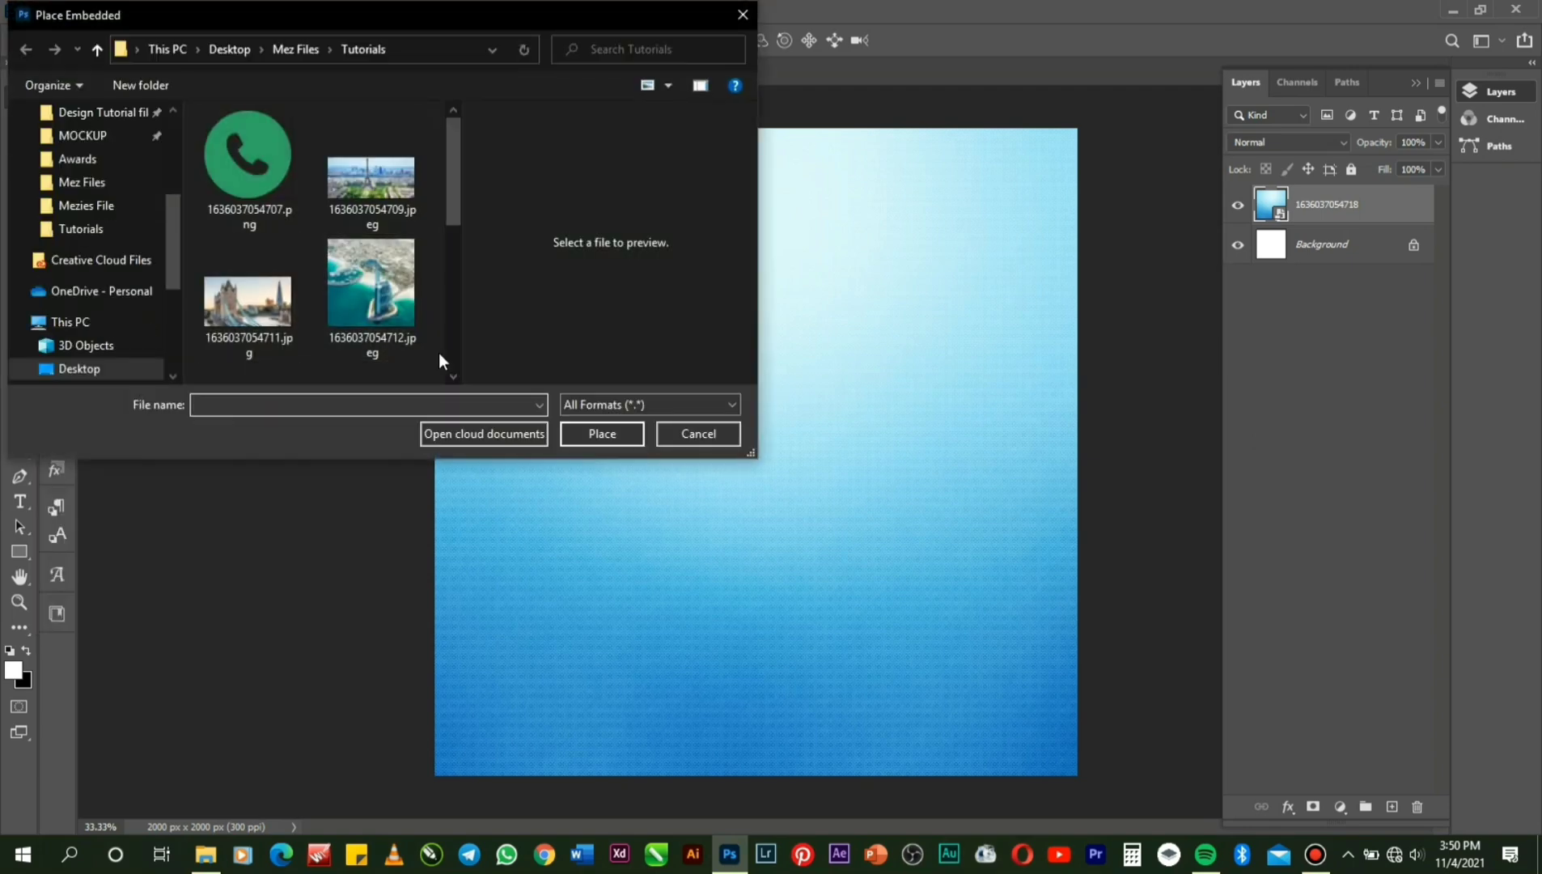
{"action": "scroll", "coordinate": [451, 376], "scroll_direction": "down", "scroll_amount": 2}
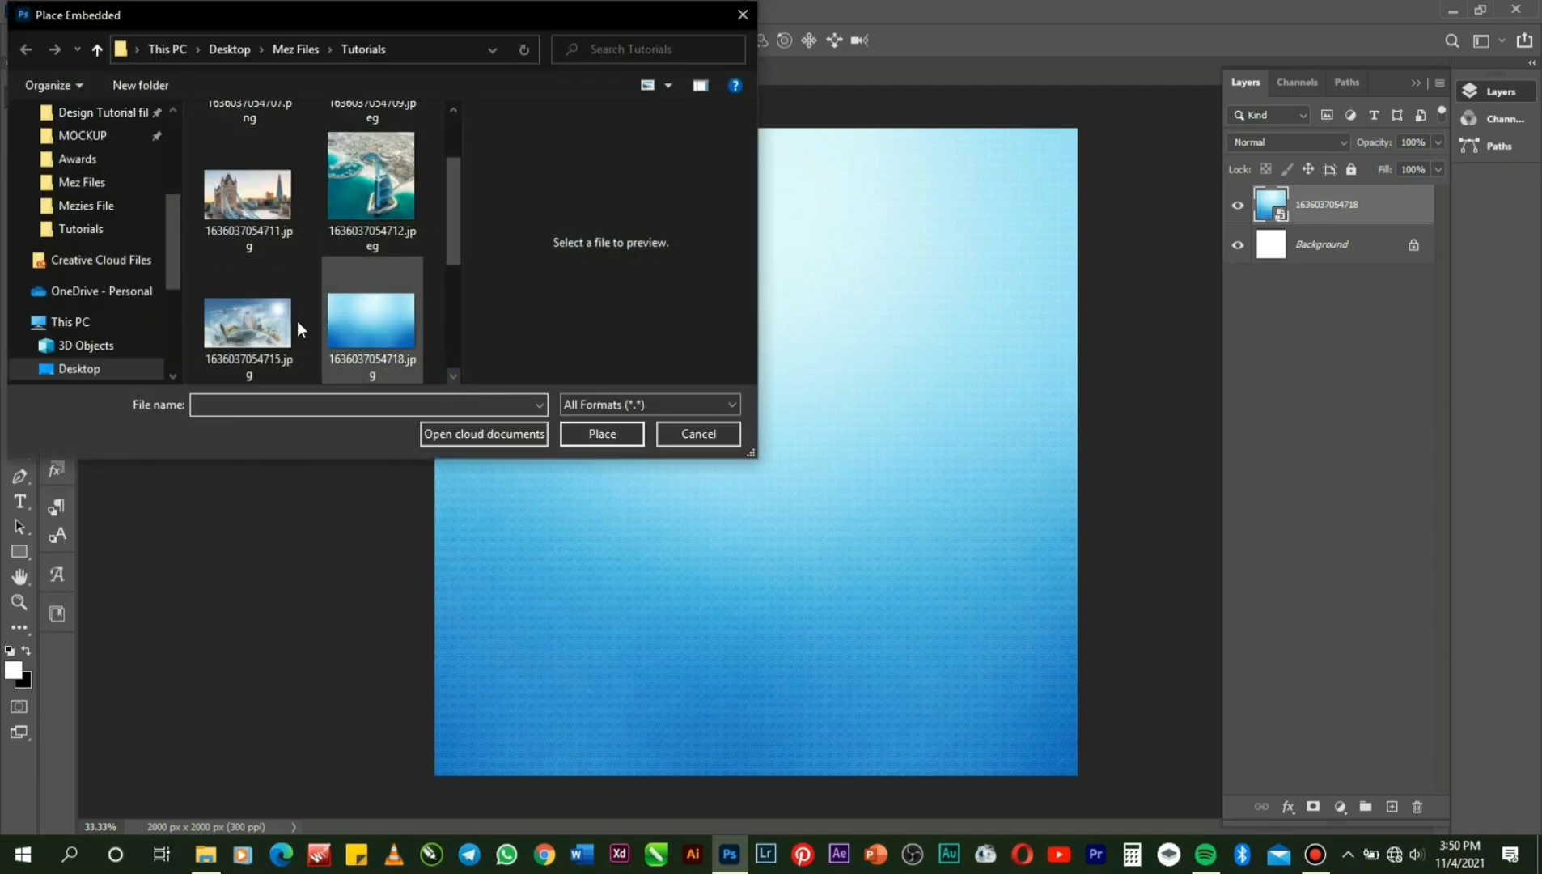
{"action": "double_click", "coordinate": [275, 322]}
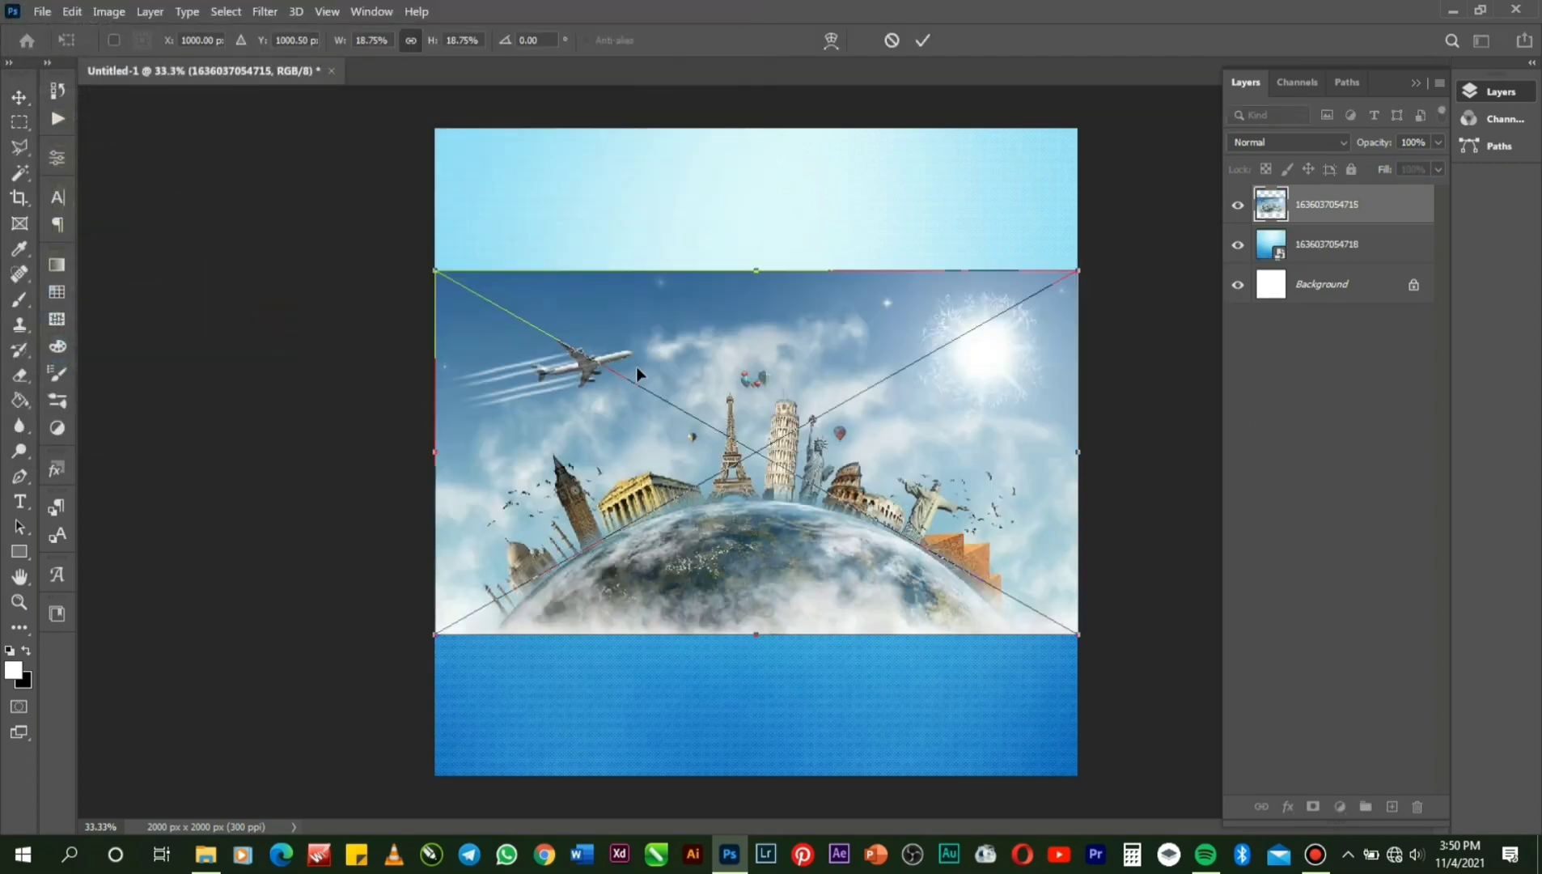
{"action": "left_click_drag", "start_coordinate": [714, 383], "coordinate": [718, 251]}
{"action": "key", "text": "Return"}
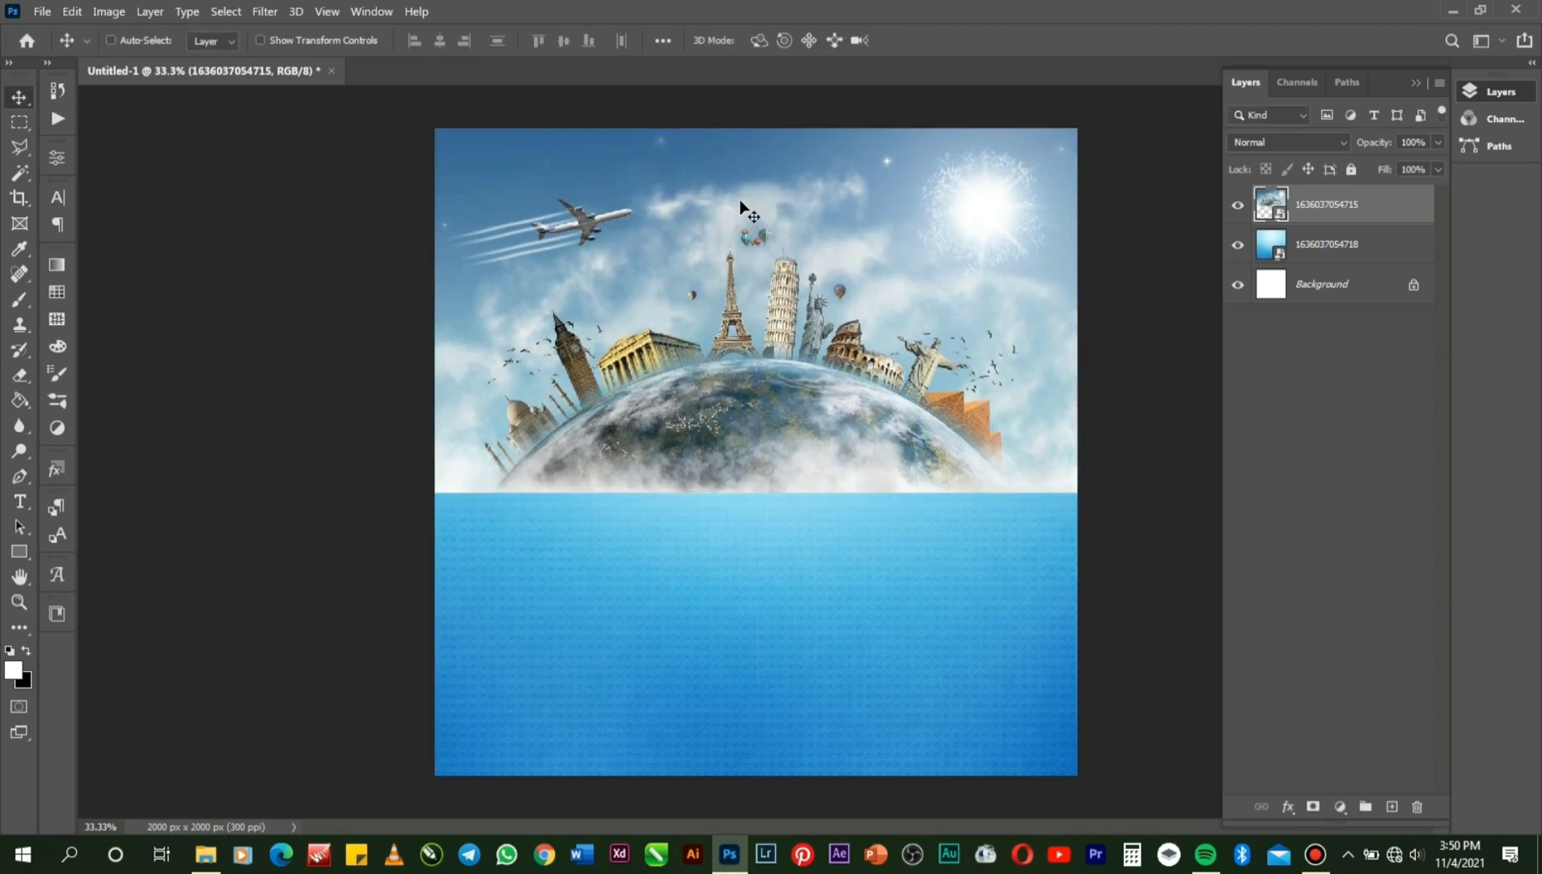
{"action": "left_click", "coordinate": [1291, 144]}
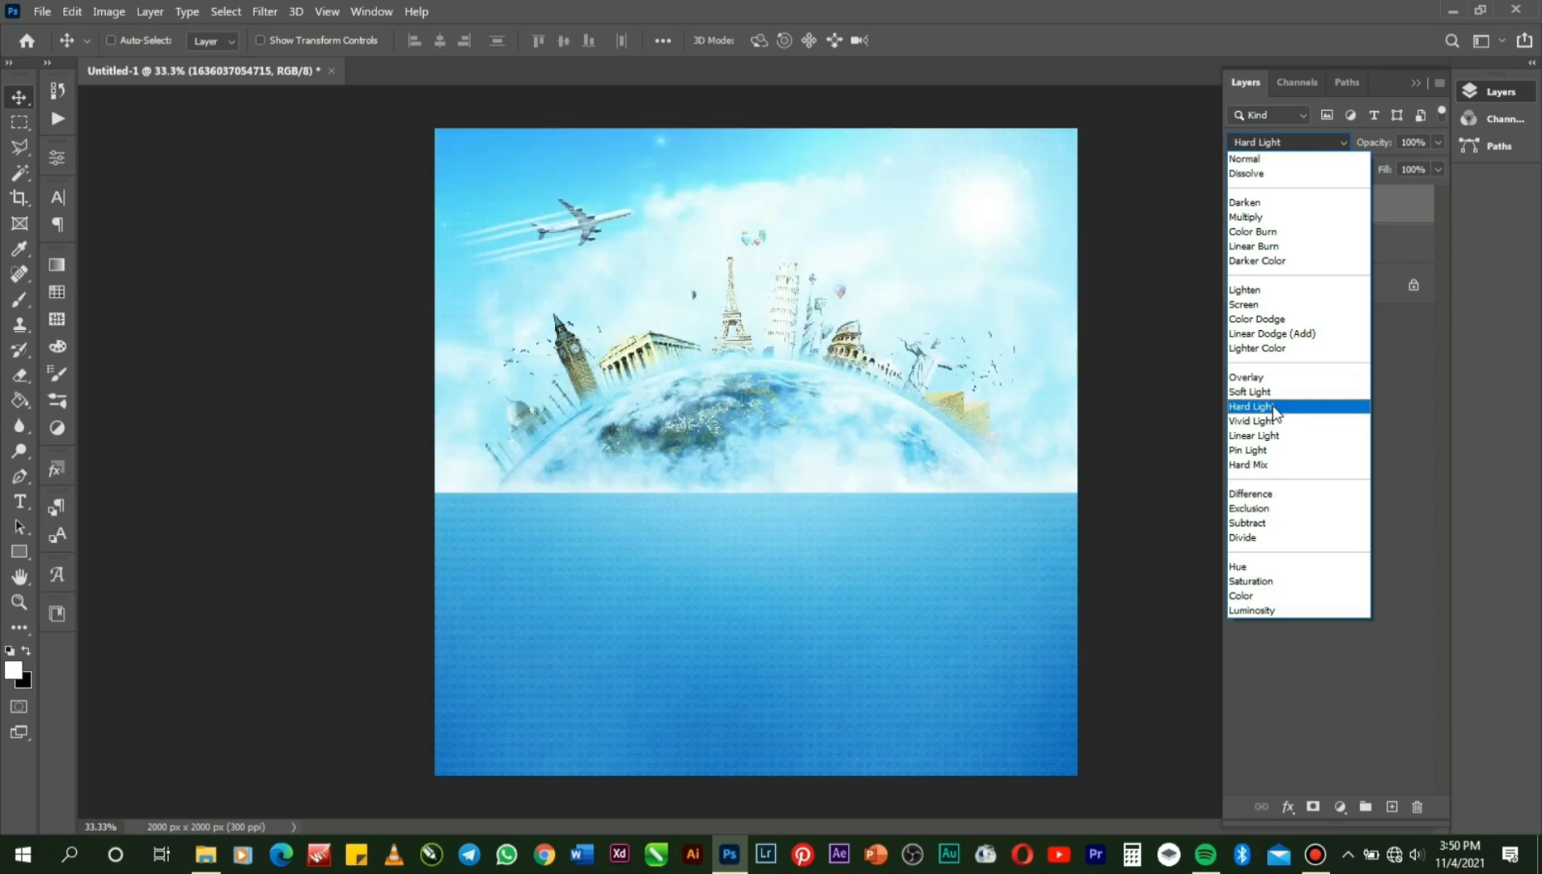
Set the globe layer's blend mode to Hard Light.
{"action": "left_click", "coordinate": [1273, 409]}
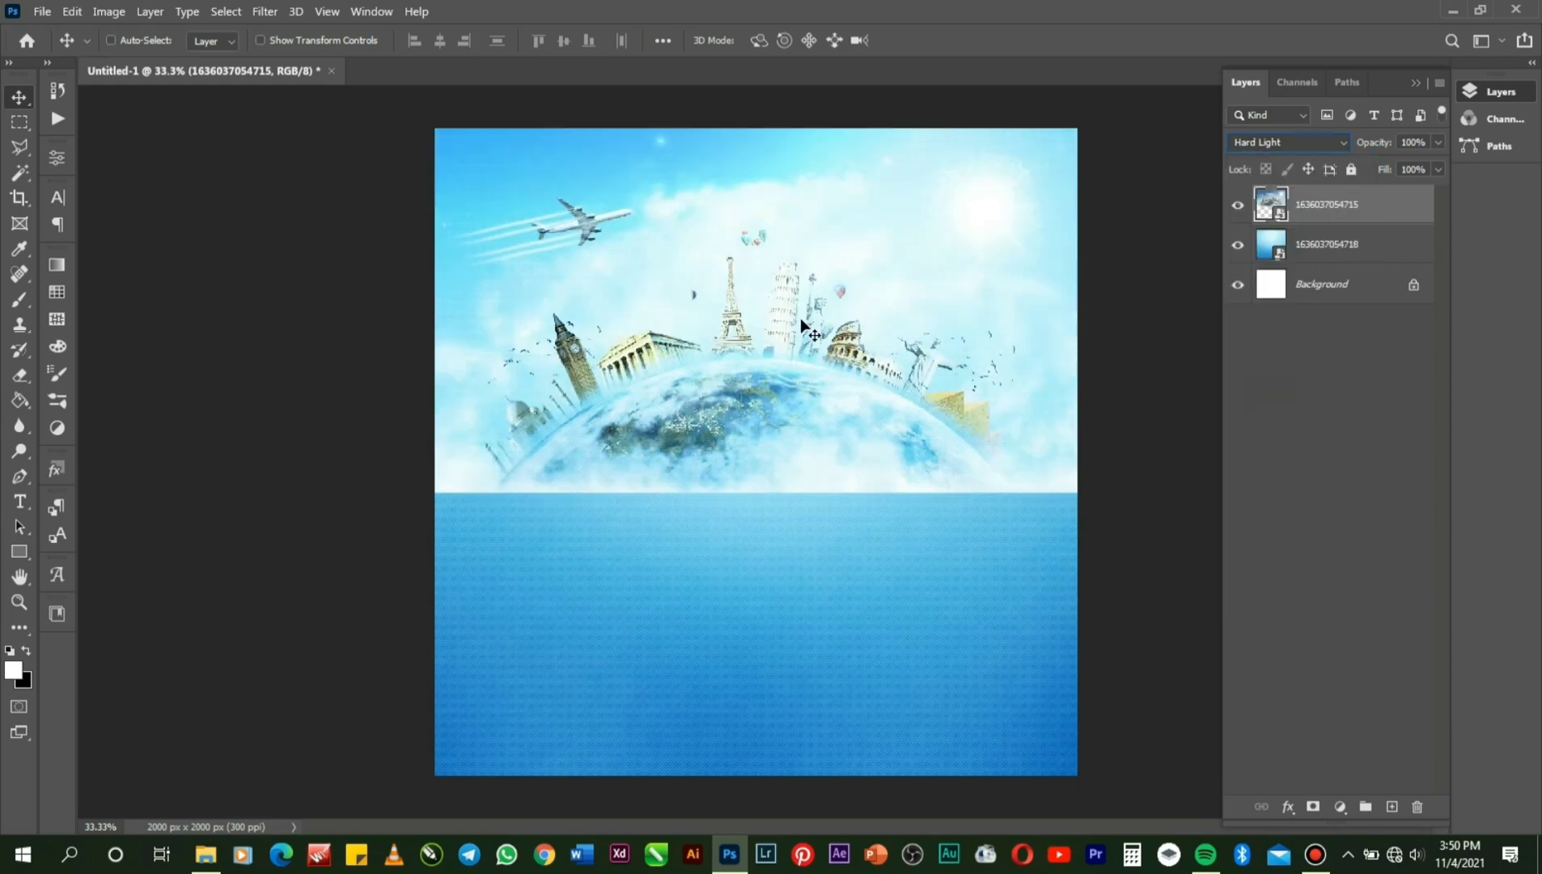
{"action": "right_click", "coordinate": [1325, 204]}
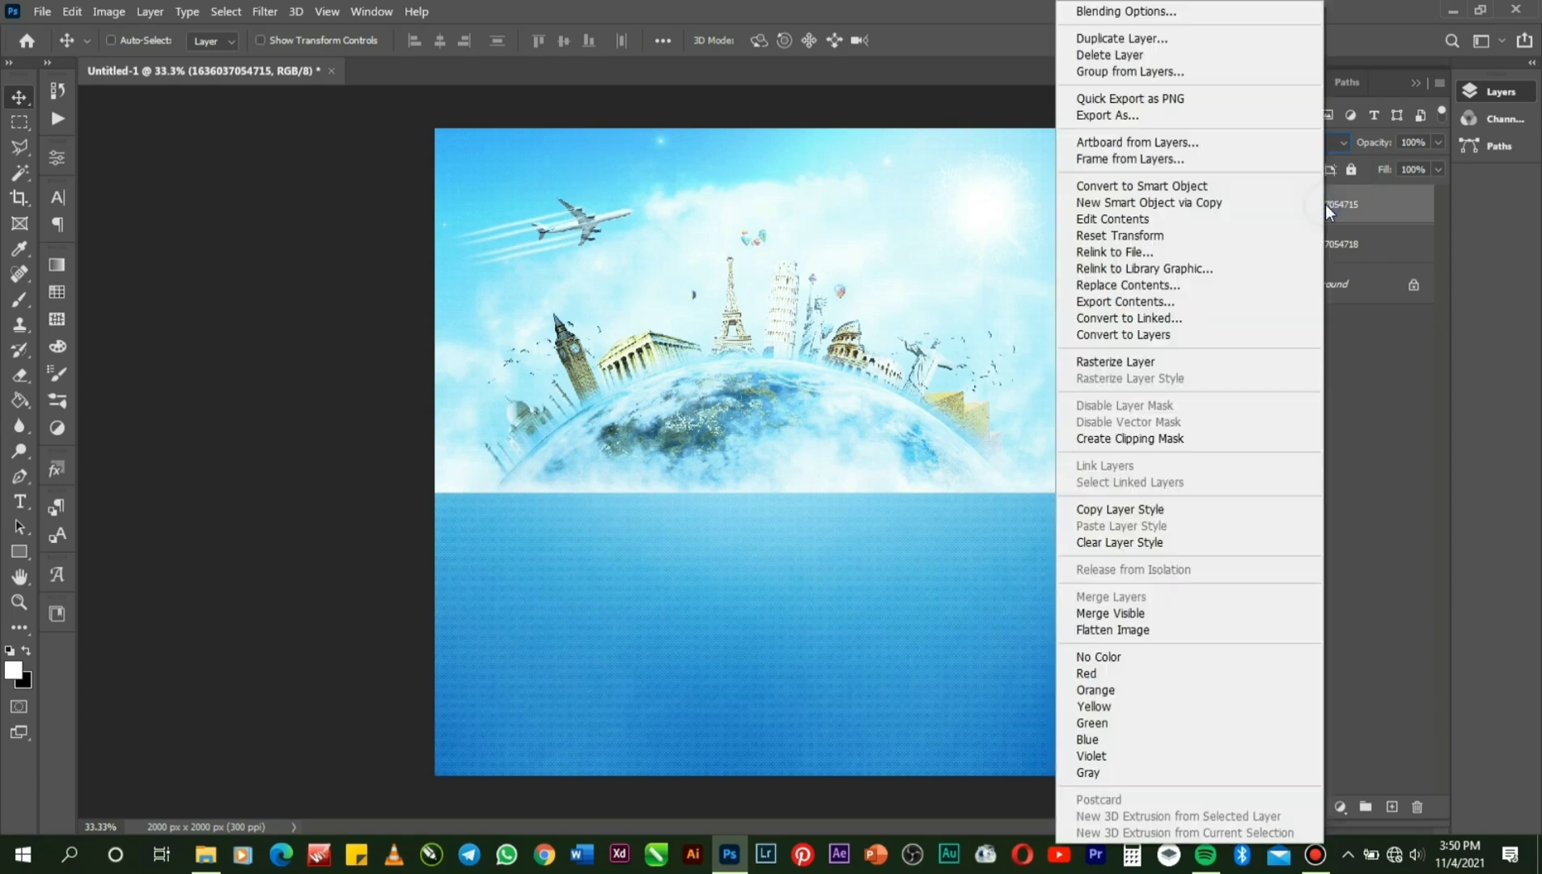
{"action": "left_click", "coordinate": [1325, 204]}
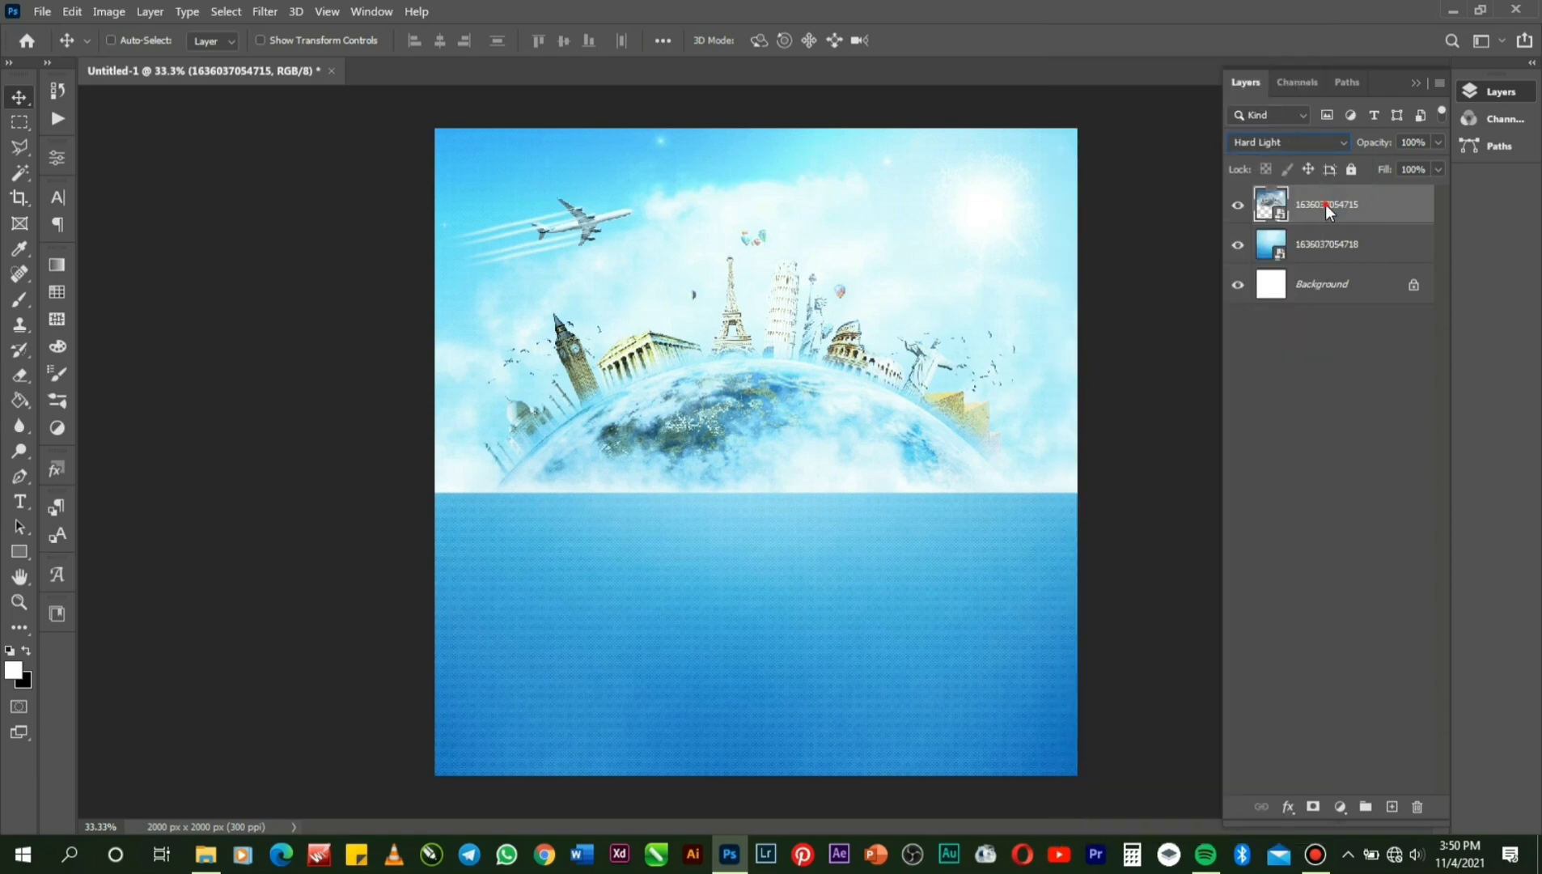
Add a layer mask and paint the globe's lower edge black with a large 70%-flow brush.
{"action": "left_click", "coordinate": [1314, 807]}
{"action": "key", "text": "x"}
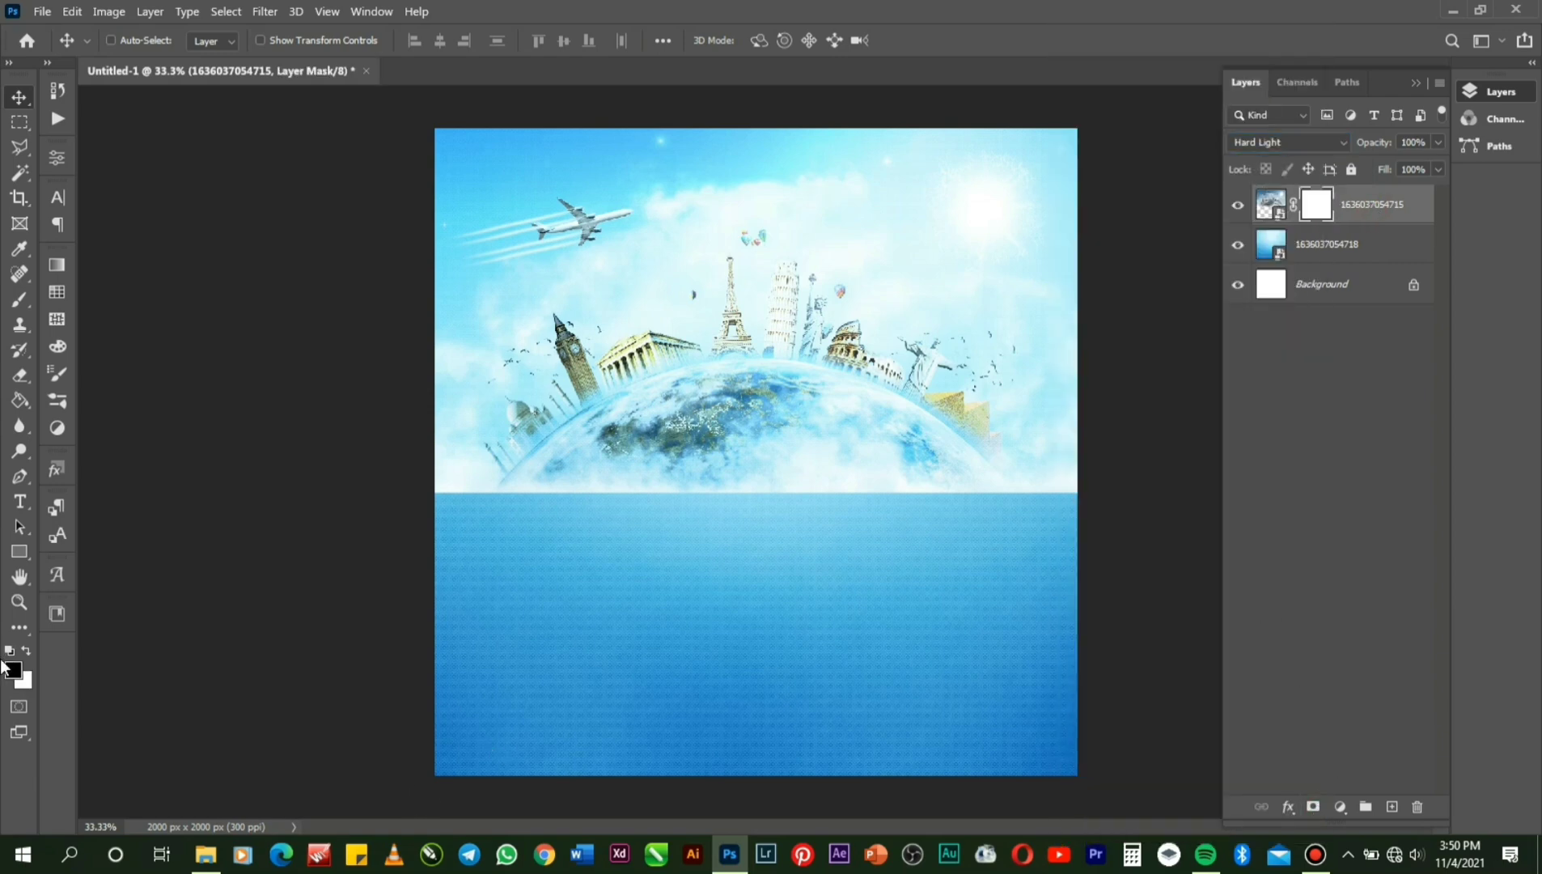
{"action": "left_click", "coordinate": [18, 302]}
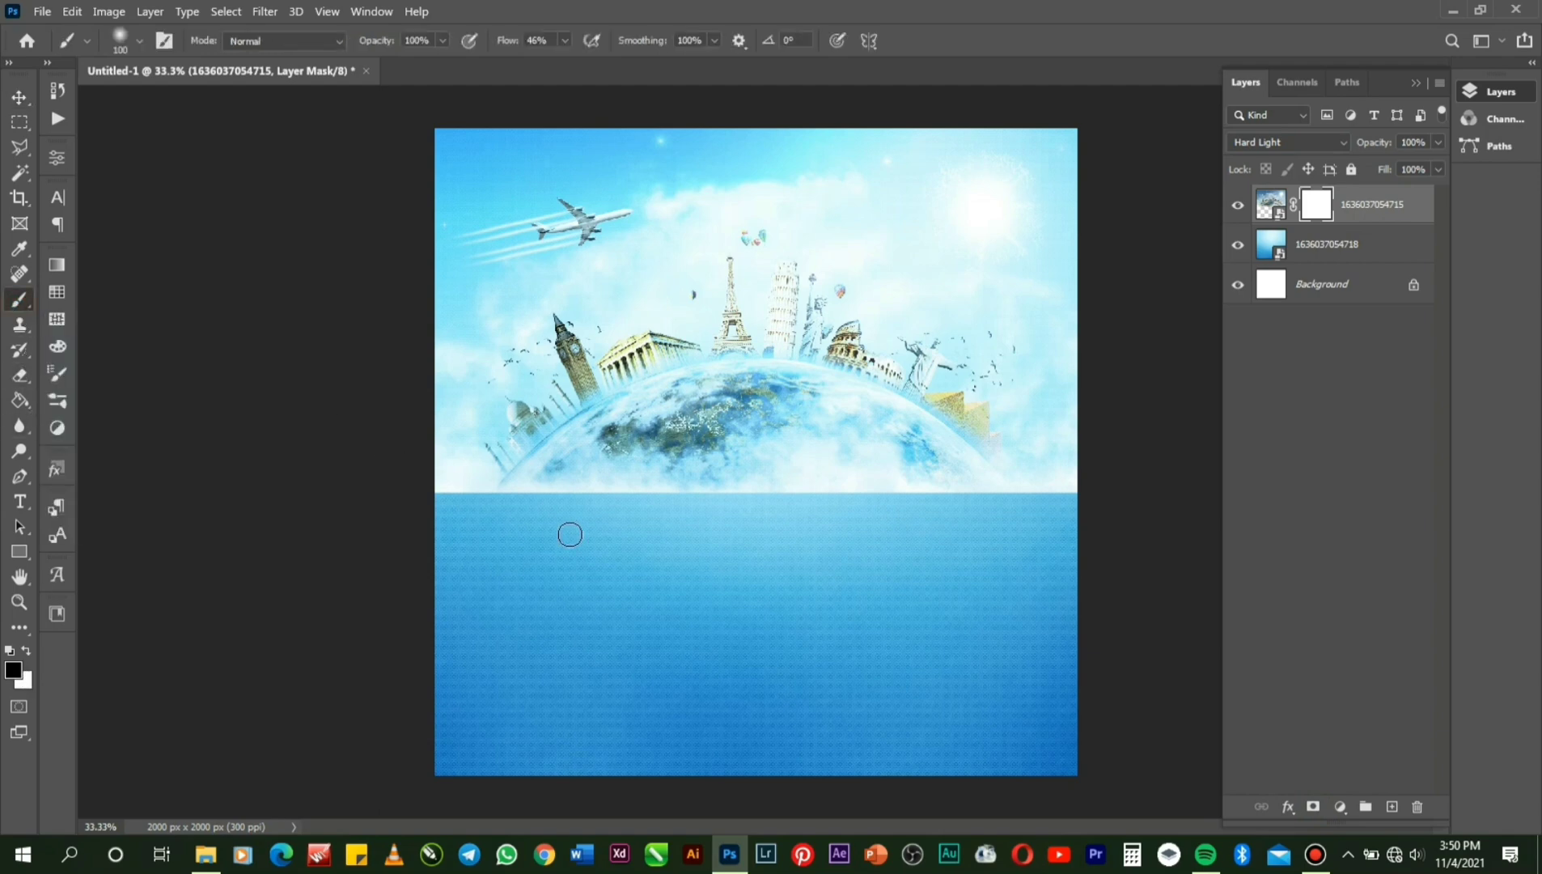
{"action": "key", "text": "bracketright"}
{"action": "key", "text": "bracketright"}
{"action": "key", "text": "bracketright"}
{"action": "key", "text": "bracketright"}
{"action": "key", "text": "bracketright"}
{"action": "key", "text": "bracketright"}
{"action": "key", "text": "bracketright"}
{"action": "key", "text": "bracketright"}
{"action": "key", "text": "bracketright"}
{"action": "key", "text": "bracketright"}
{"action": "key", "text": "bracketright"}
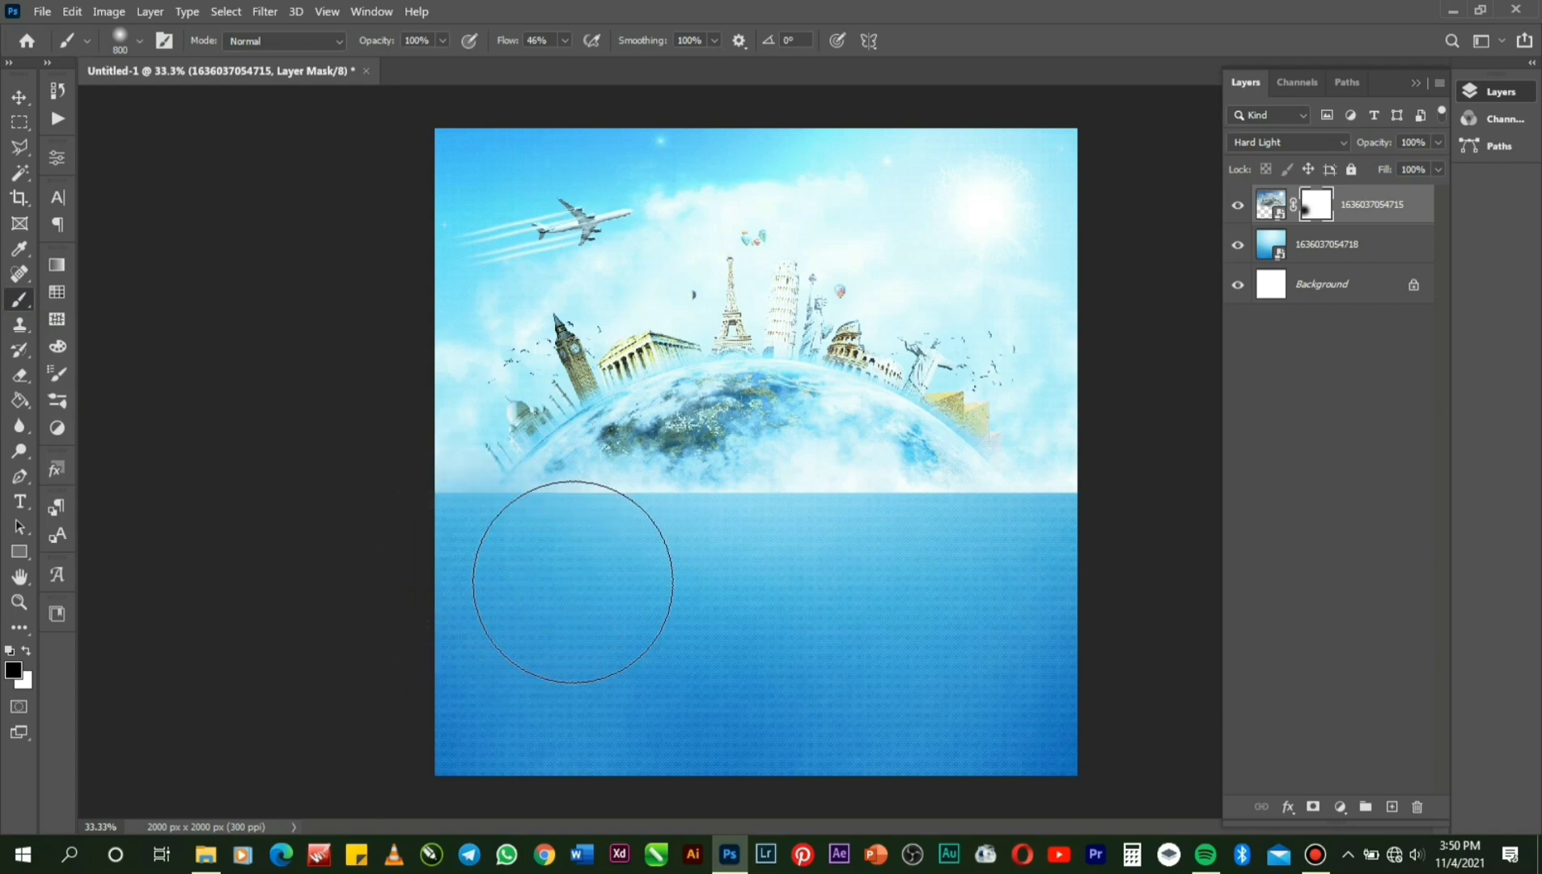
{"action": "left_click", "coordinate": [564, 40]}
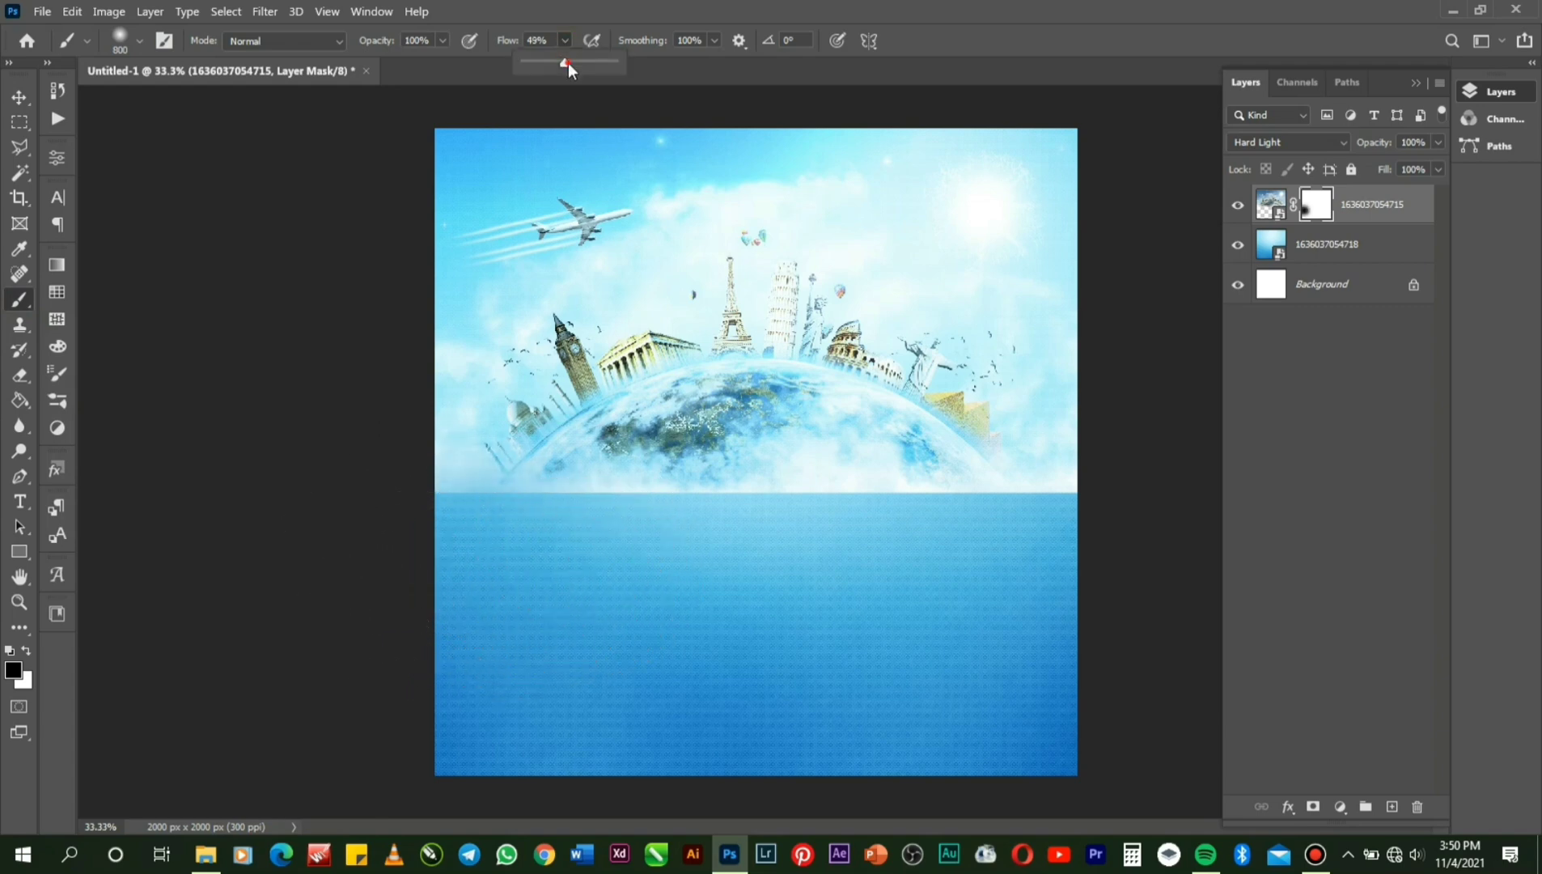
{"action": "left_click_drag", "start_coordinate": [567, 63], "coordinate": [587, 63]}
{"action": "left_click", "coordinate": [1052, 571]}
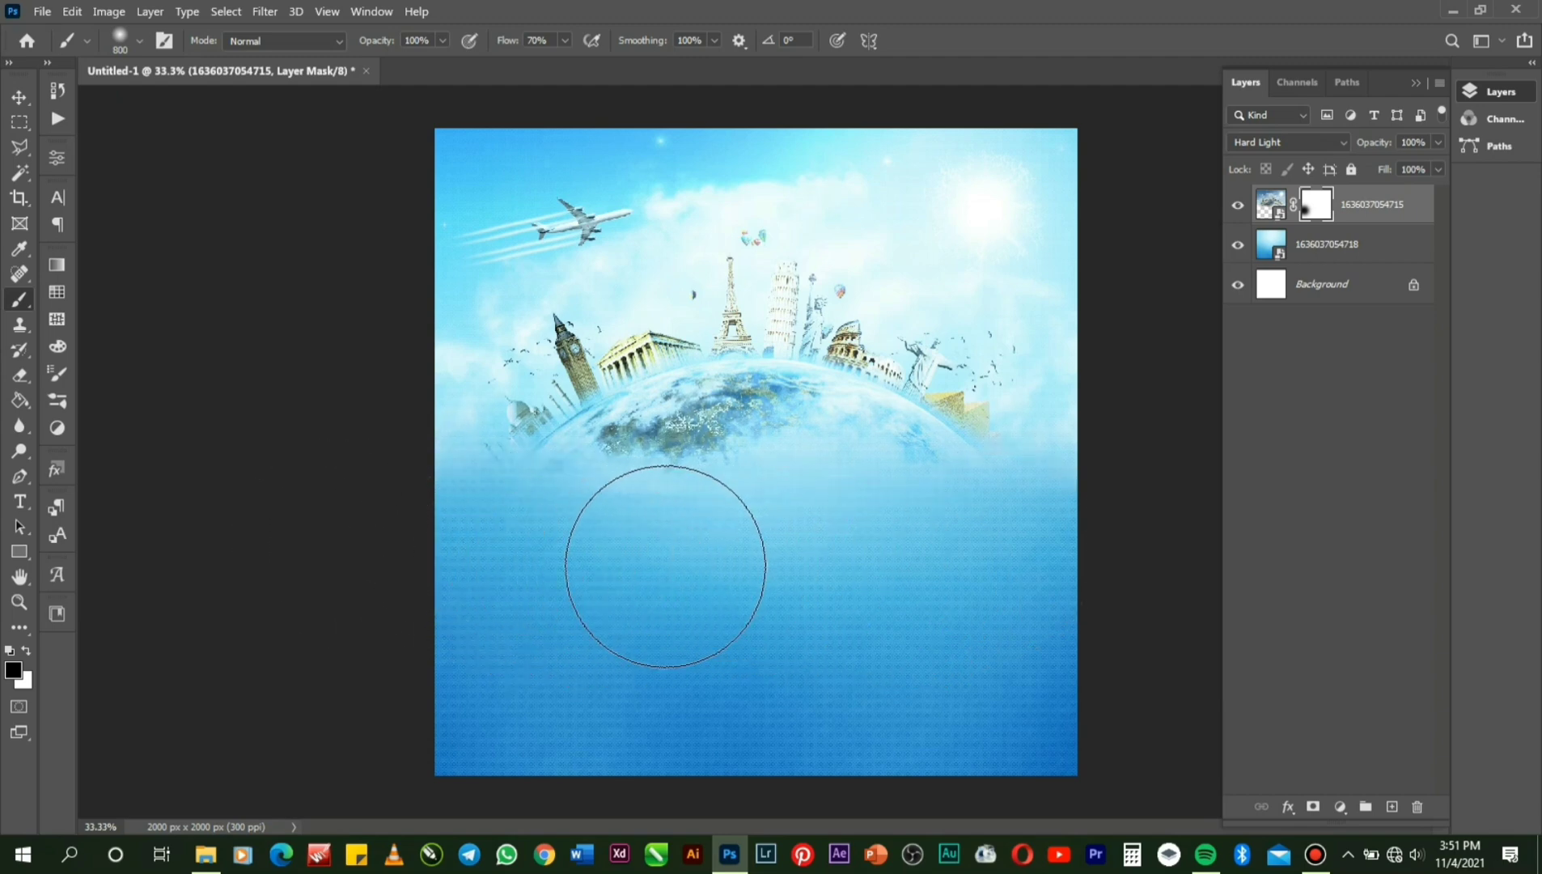
{"action": "mouse_move", "coordinate": [665, 566]}
{"action": "left_mouse_down"}
{"action": "mouse_move", "coordinate": [693, 596]}
{"action": "mouse_move", "coordinate": [670, 596]}
{"action": "left_mouse_up"}
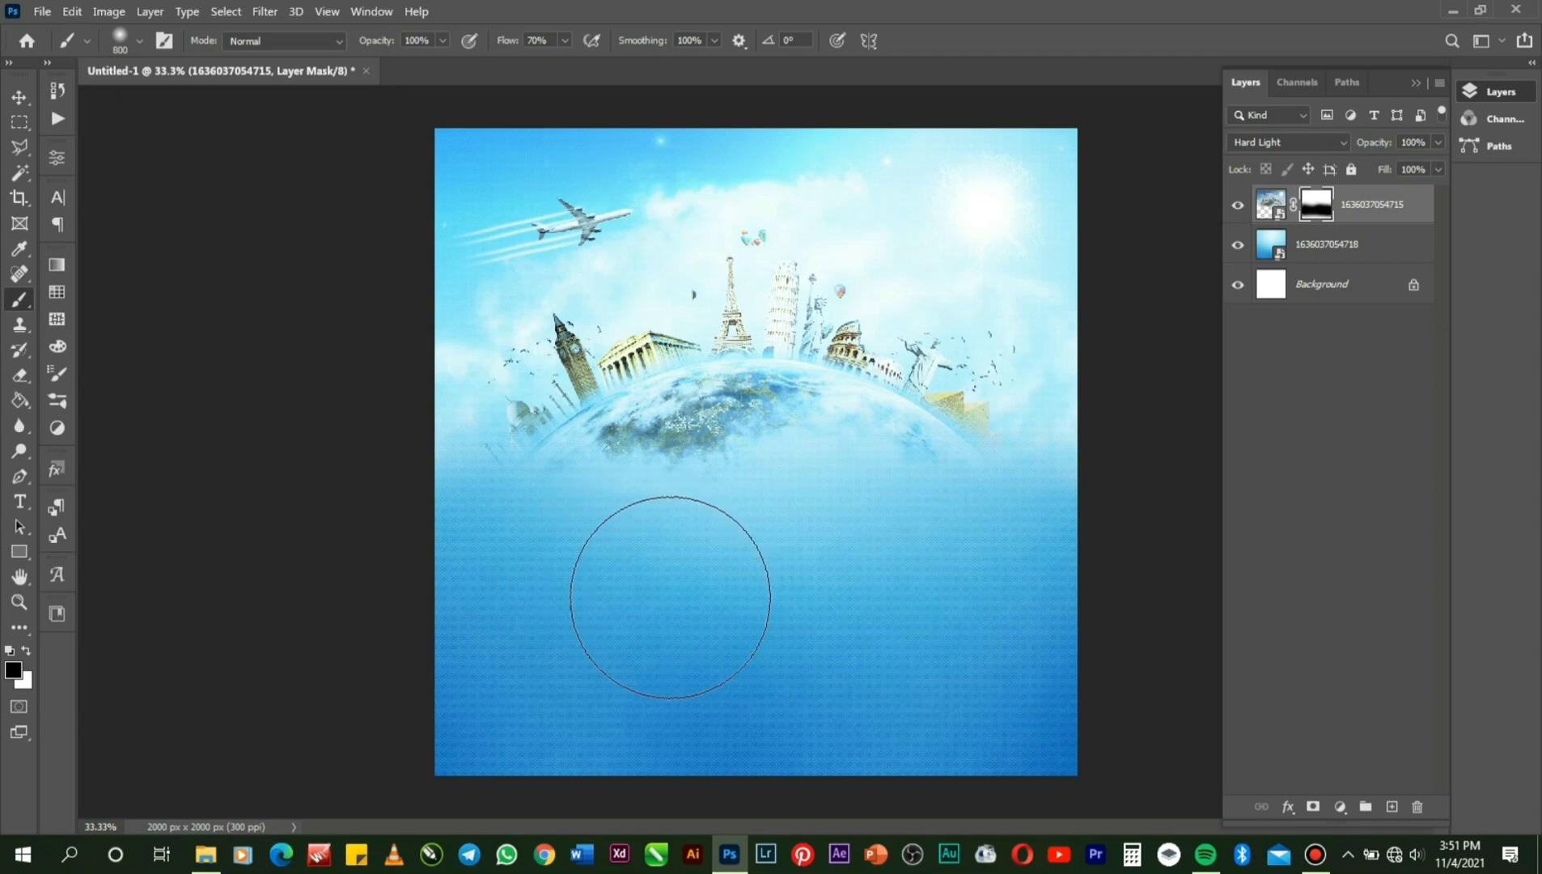
{"action": "left_click", "coordinate": [18, 603]}
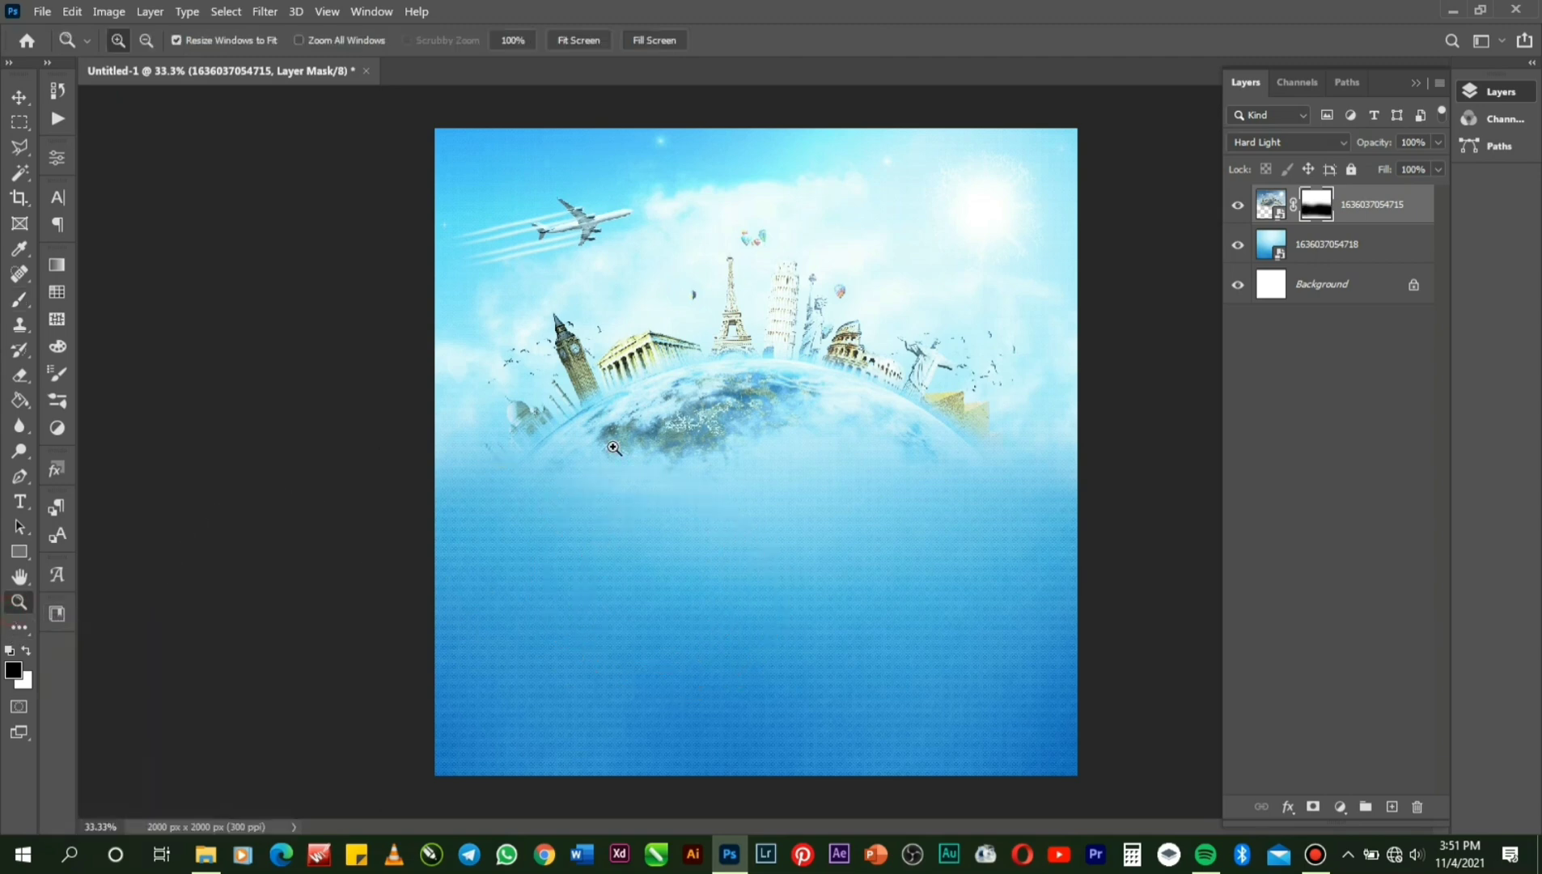
Zoom out to view the whole flyer.
{"action": "key", "text": "alt"}
{"action": "left_click", "coordinate": [805, 412], "text": "alt"}
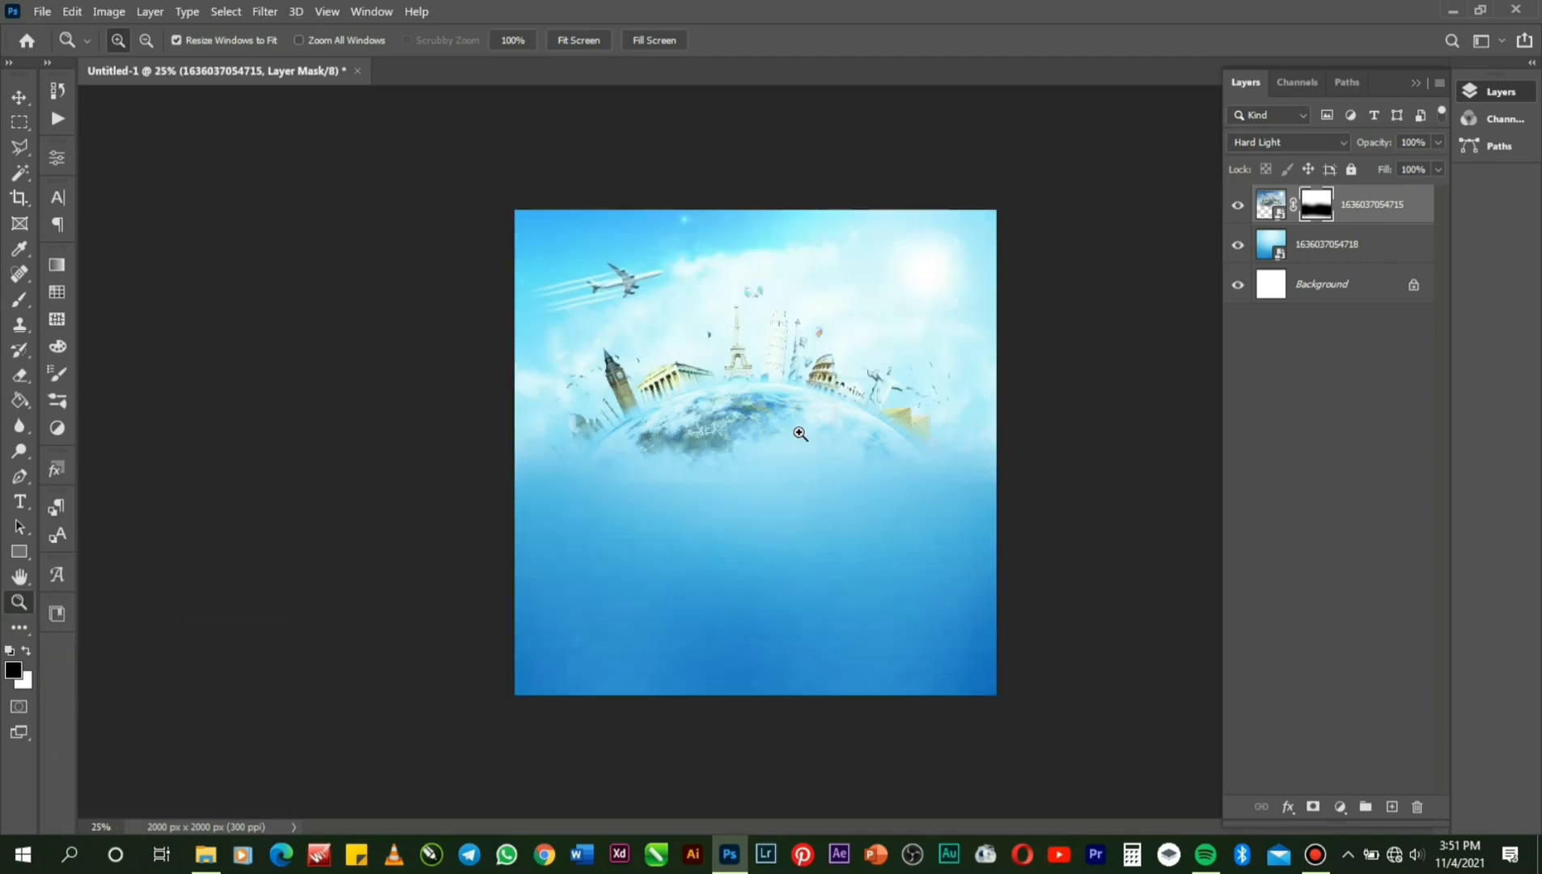
{"action": "left_click", "coordinate": [29, 501]}
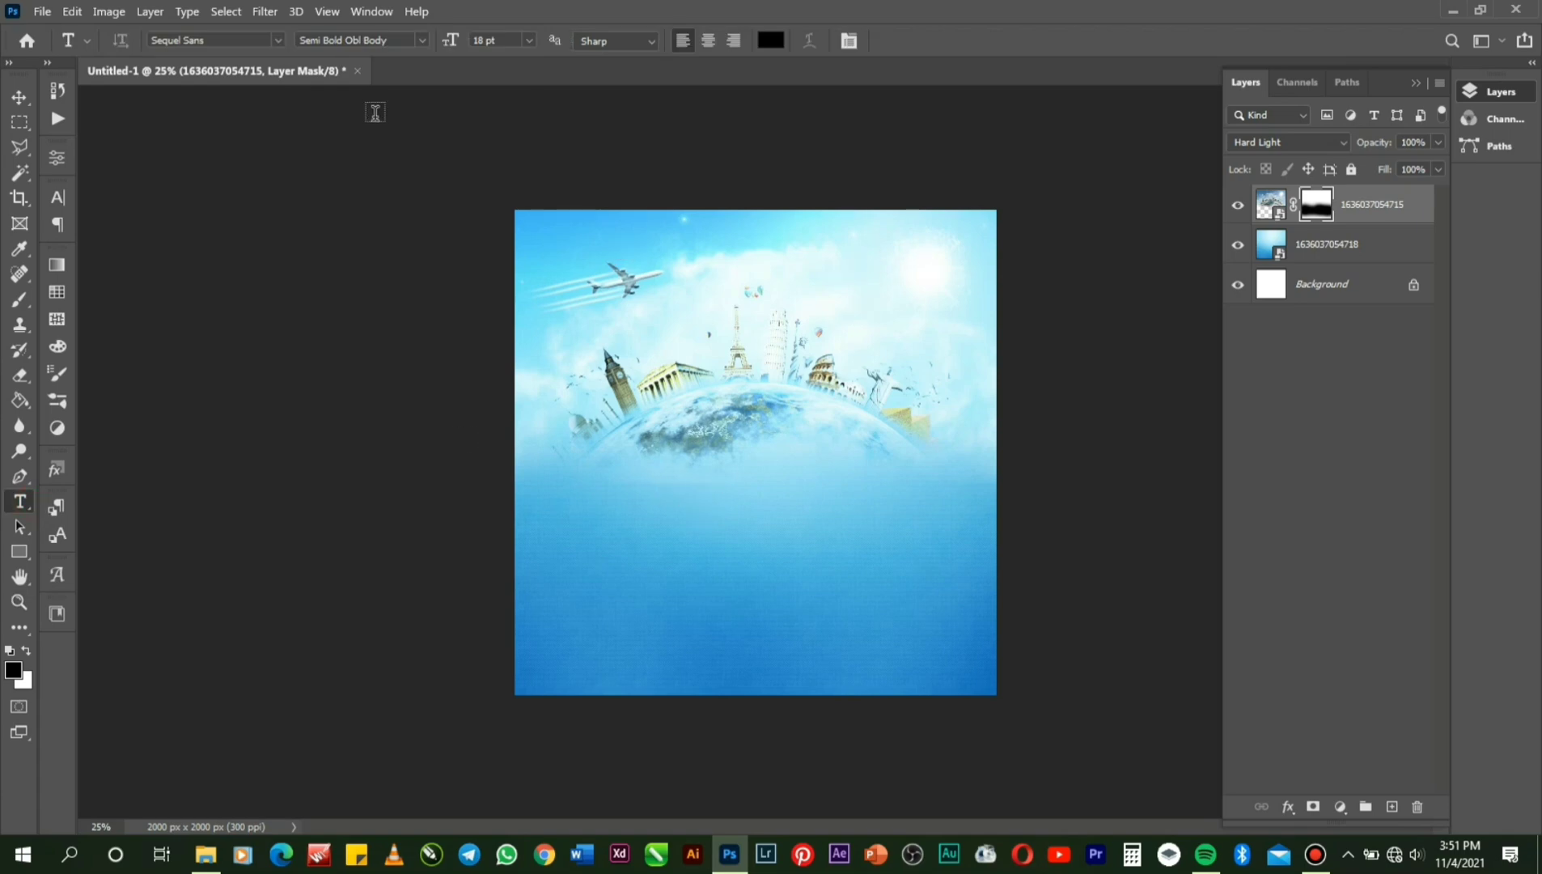
Place the Holiday World logo file as an embedded layer and commit it.
{"action": "left_click", "coordinate": [51, 11]}
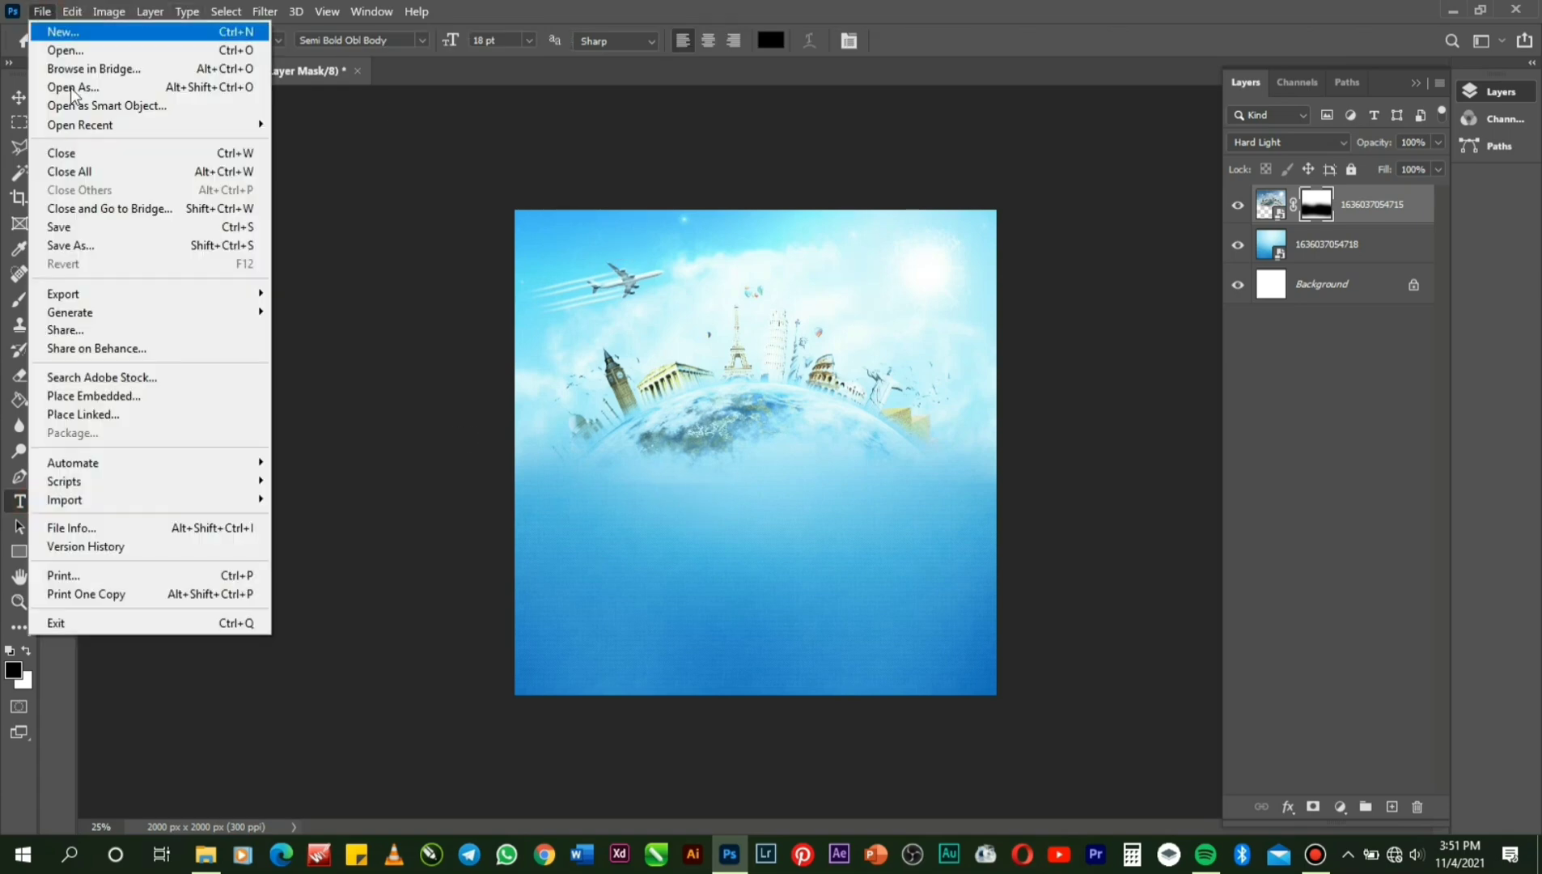
{"action": "left_click", "coordinate": [147, 397]}
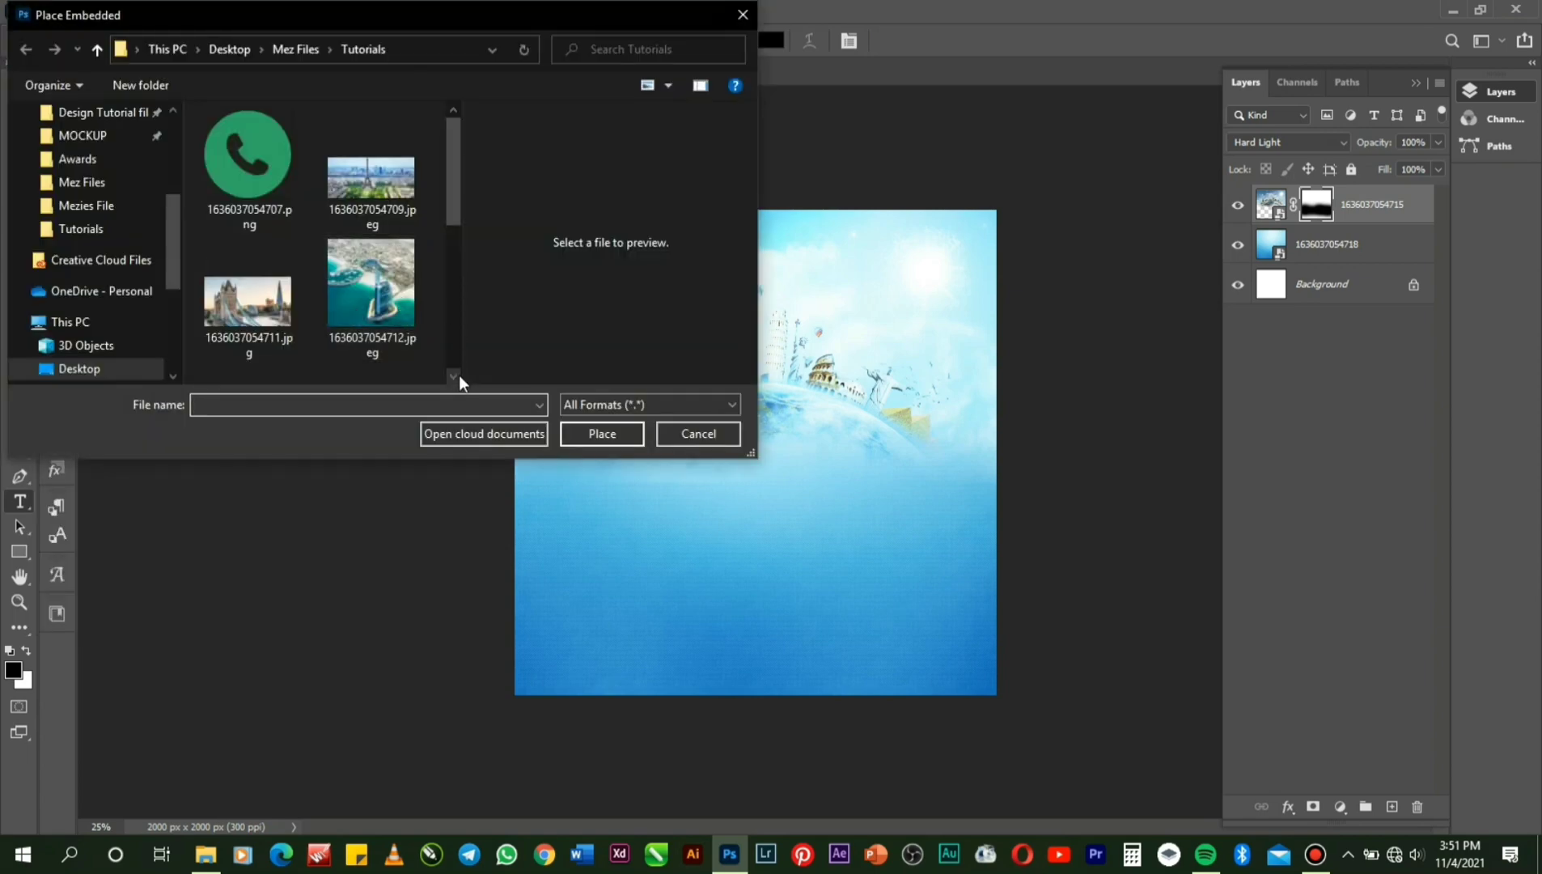
{"action": "left_click", "coordinate": [454, 376]}
{"action": "left_click", "coordinate": [454, 376]}
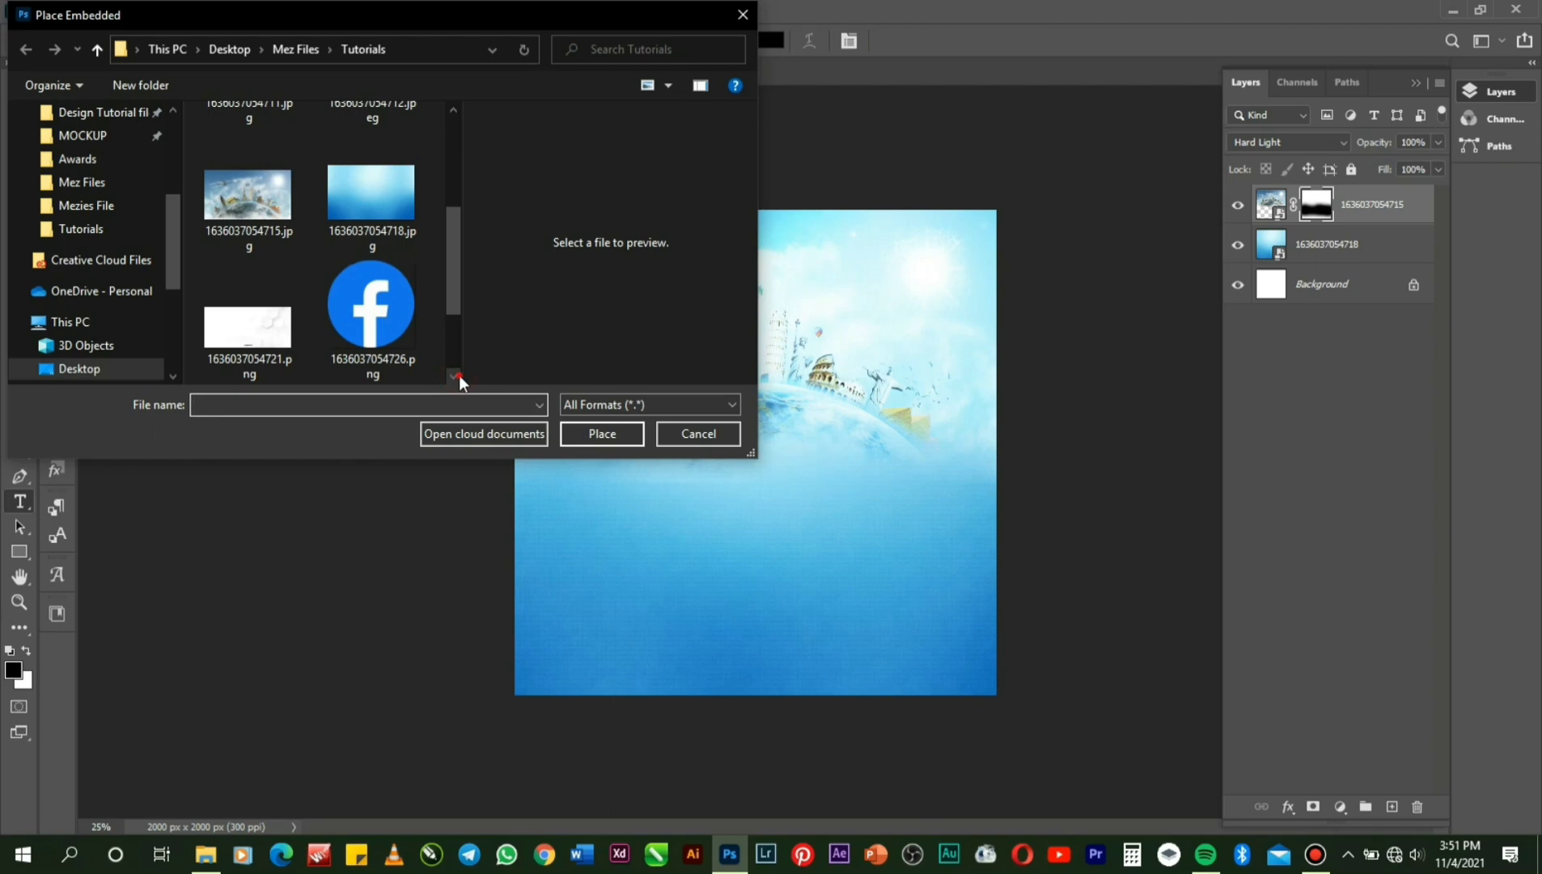
{"action": "left_click", "coordinate": [454, 376]}
{"action": "double_click", "coordinate": [244, 276]}
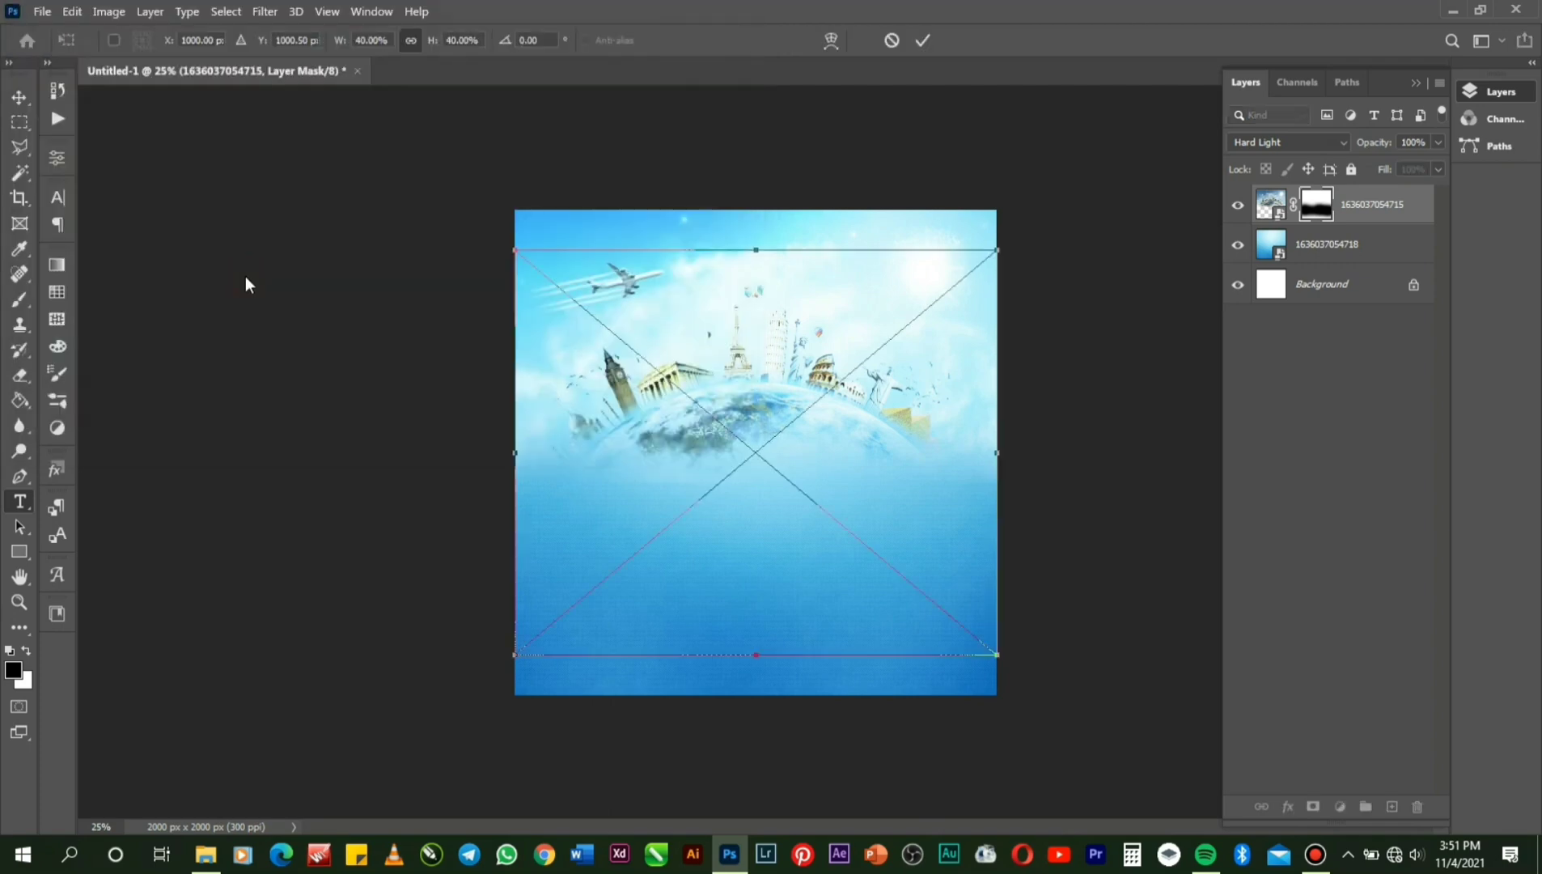
{"action": "left_click", "coordinate": [923, 36]}
Magic Wand-select the logo's white surround, rasterize the layer, delete the white, and deselect.
{"action": "key", "text": "t"}
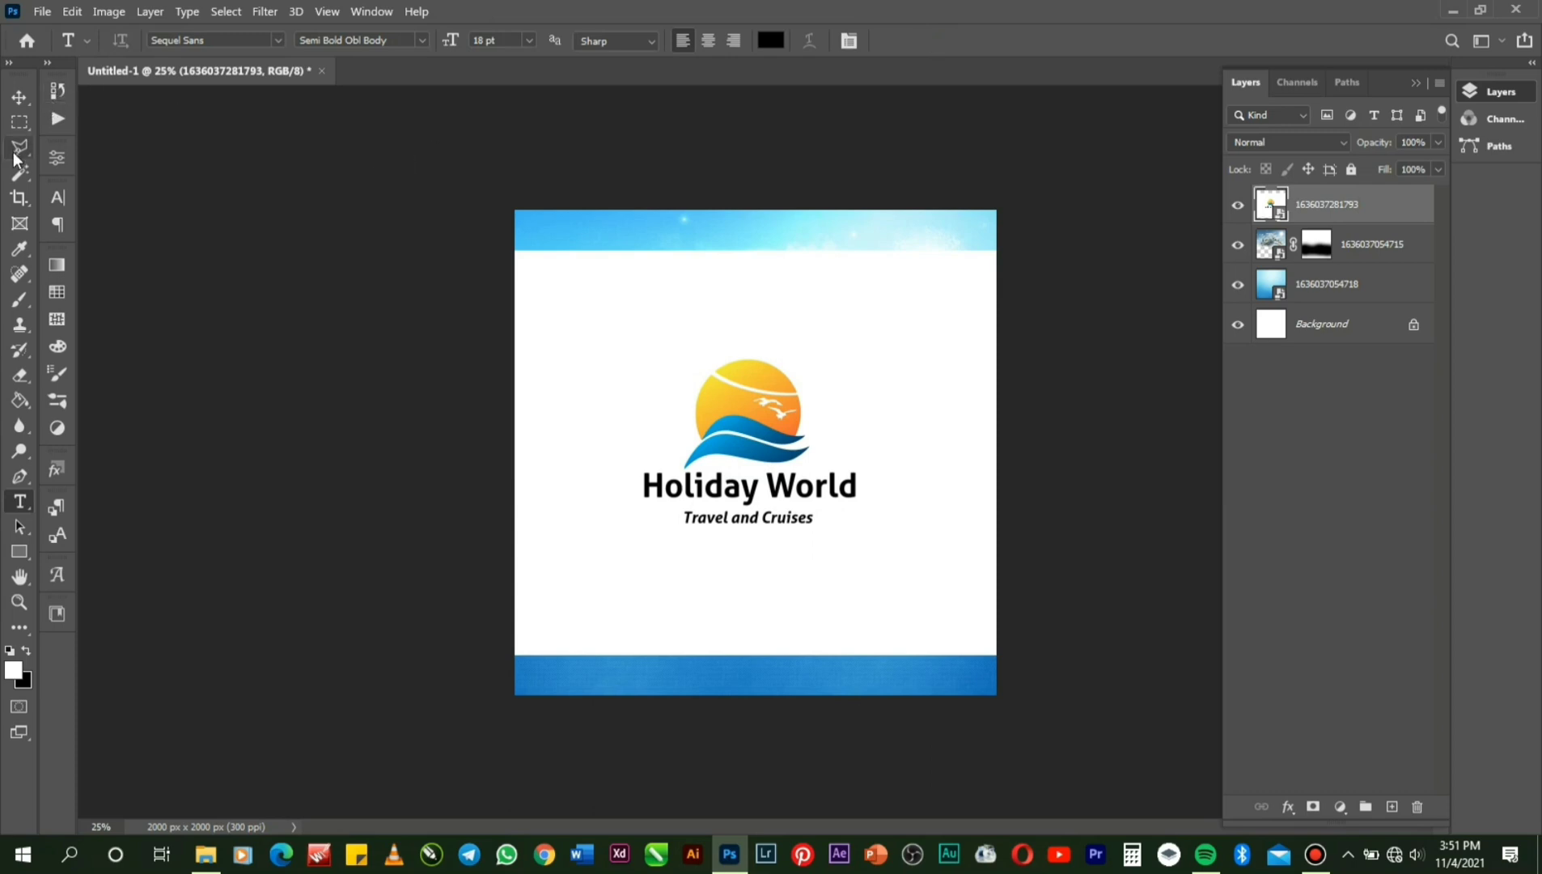
{"action": "left_click", "coordinate": [19, 172]}
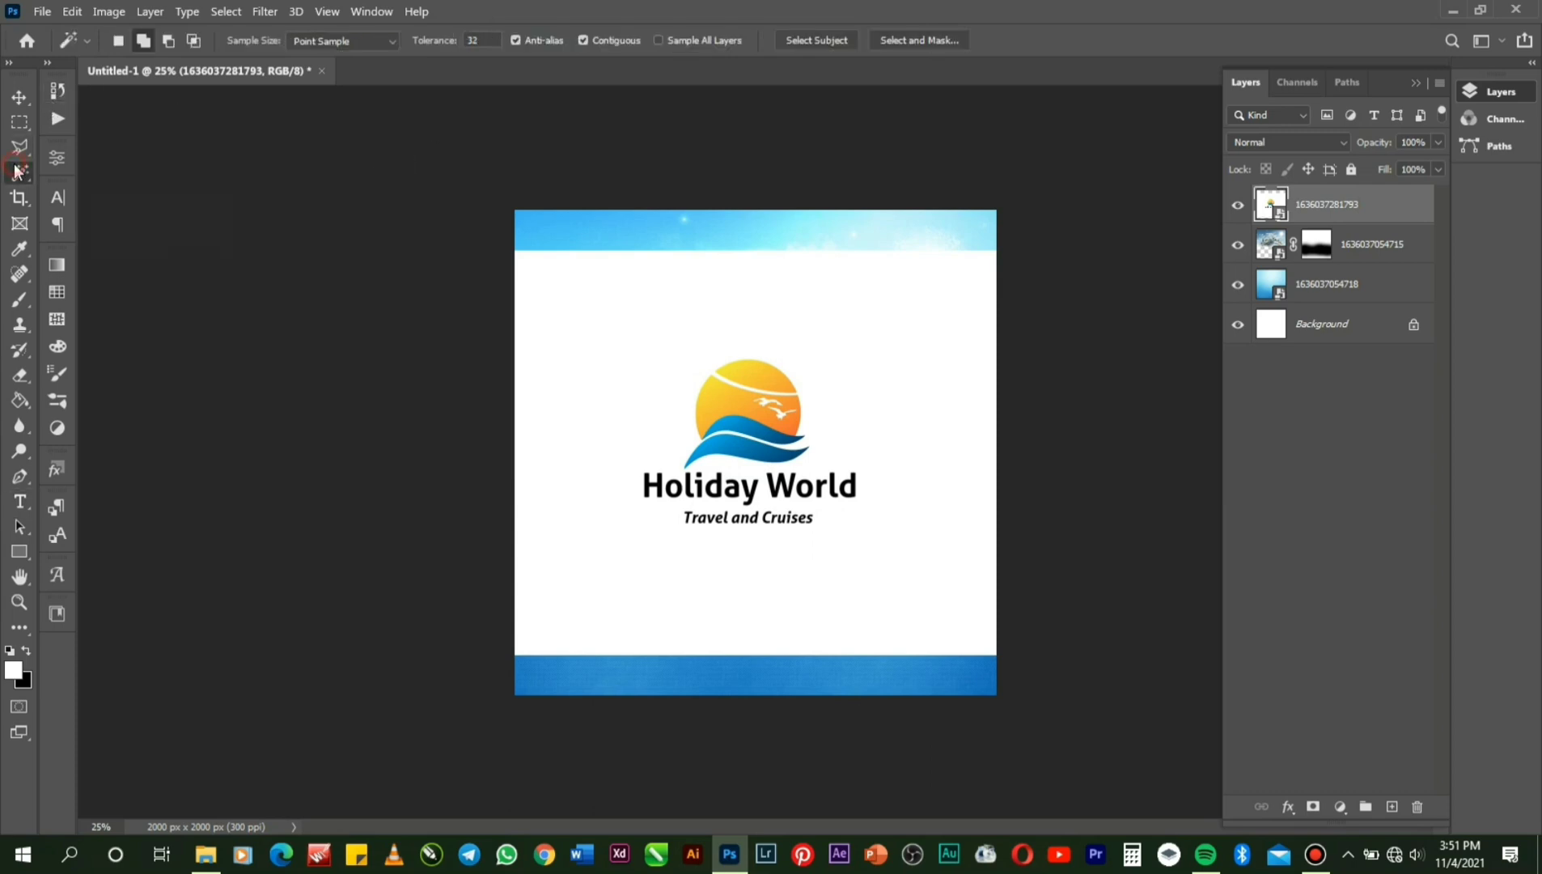
{"action": "left_click", "coordinate": [589, 276]}
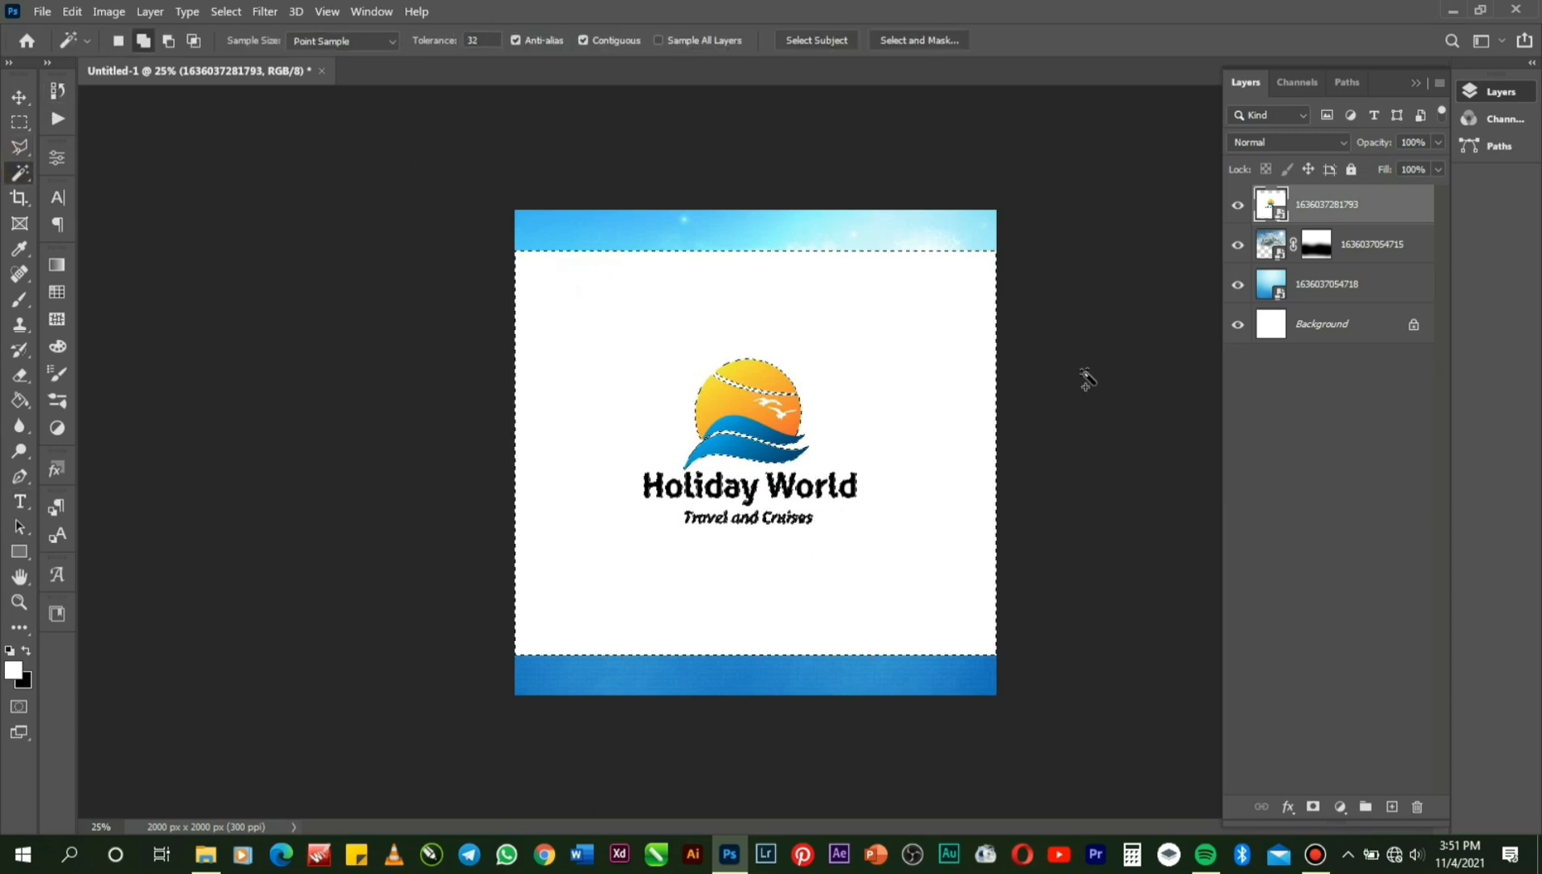
{"action": "right_click", "coordinate": [1322, 209]}
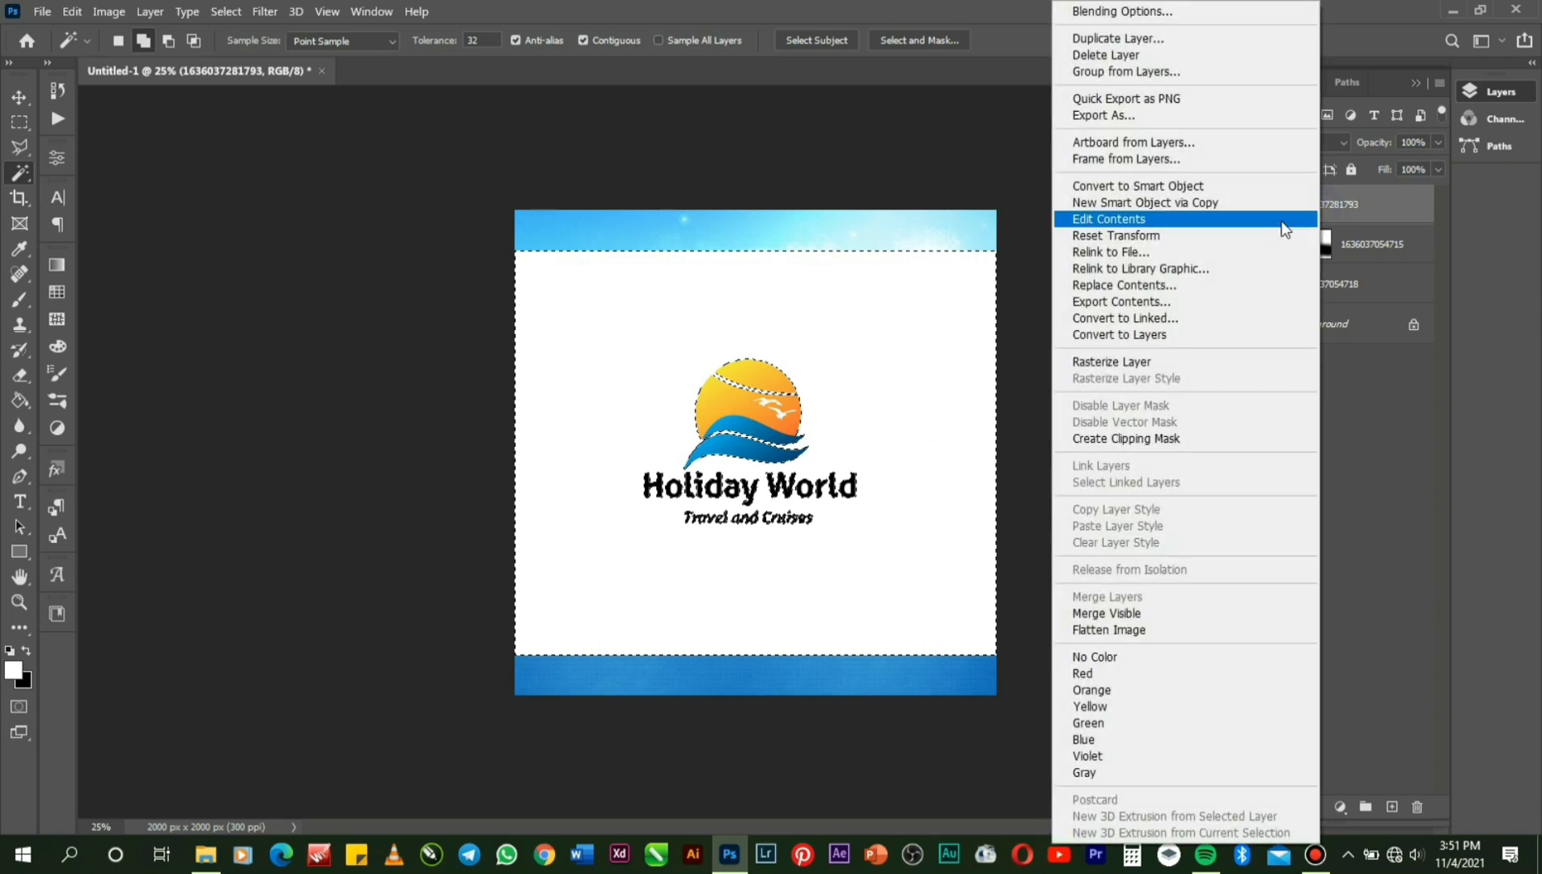
{"action": "left_click", "coordinate": [1147, 359]}
{"action": "key", "text": "Delete"}
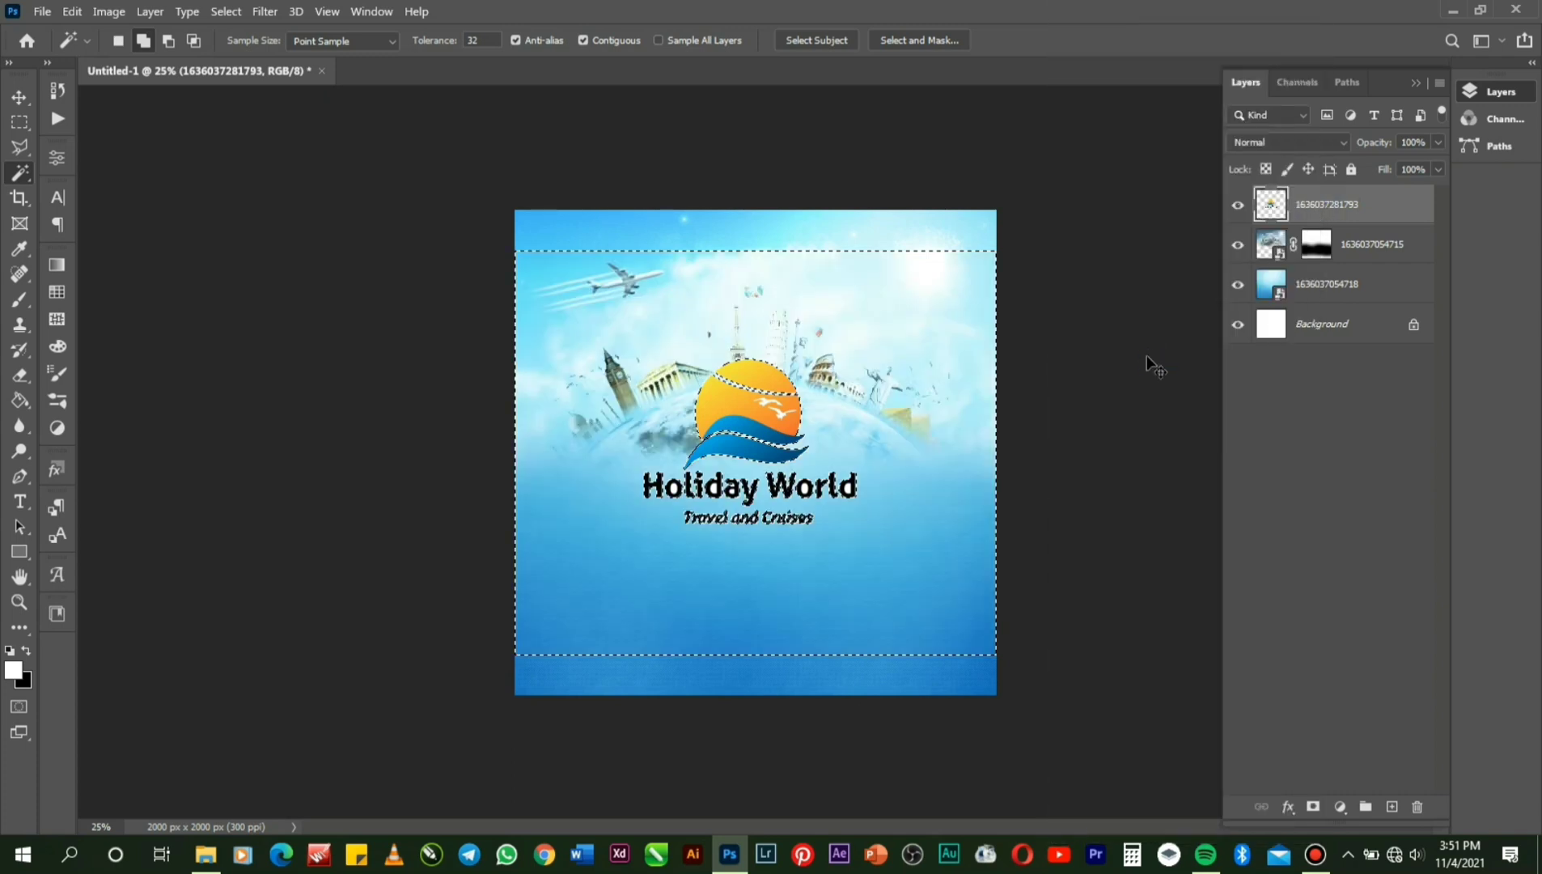
{"action": "key", "text": "ctrl+d"}
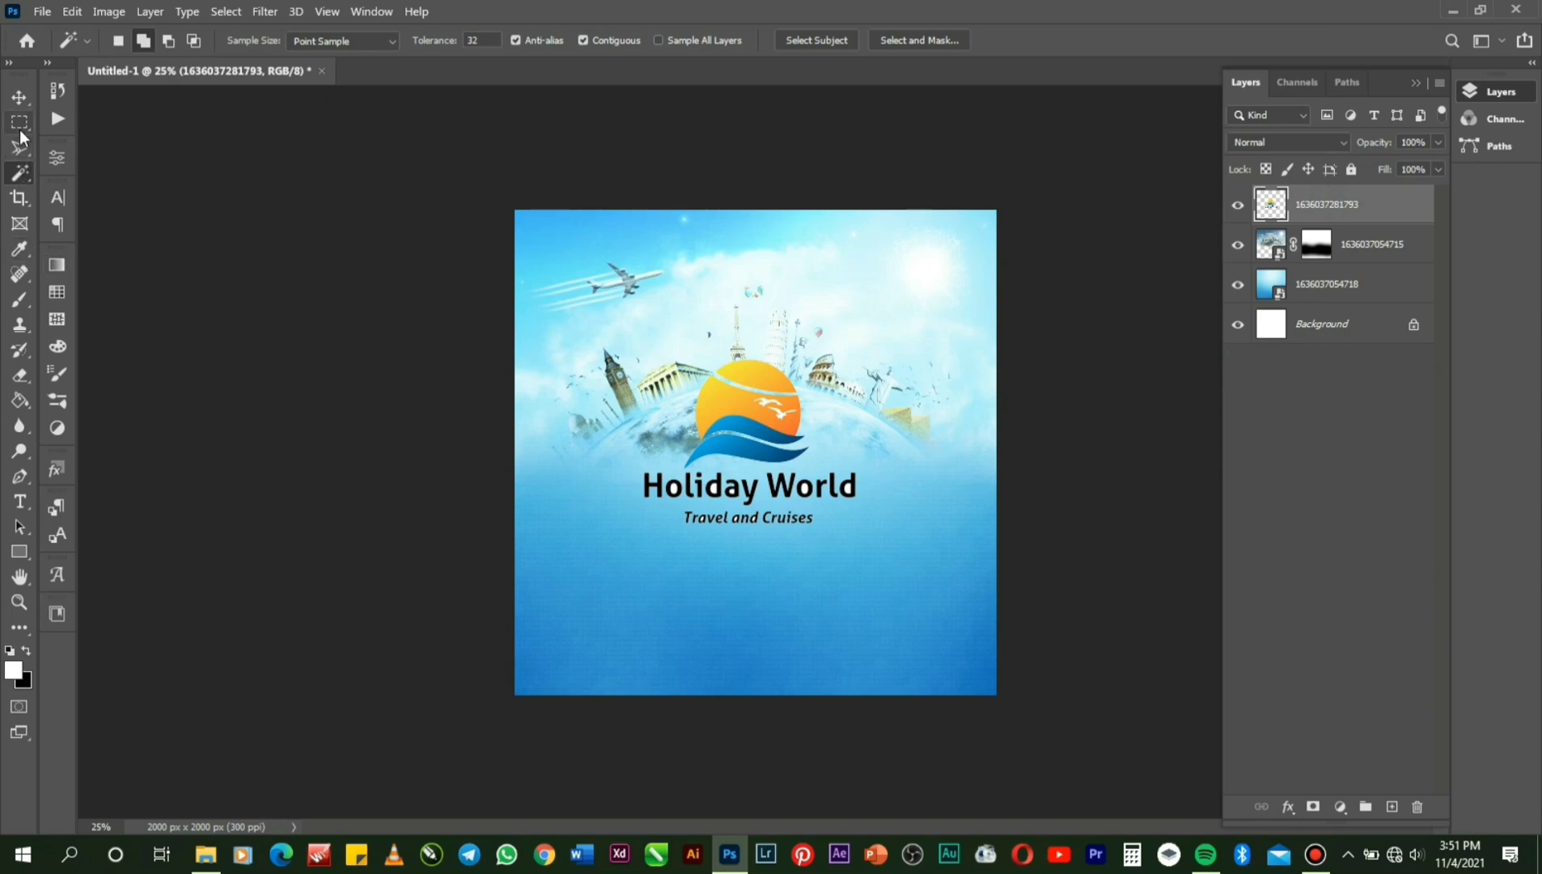
{"action": "left_click", "coordinate": [20, 124]}
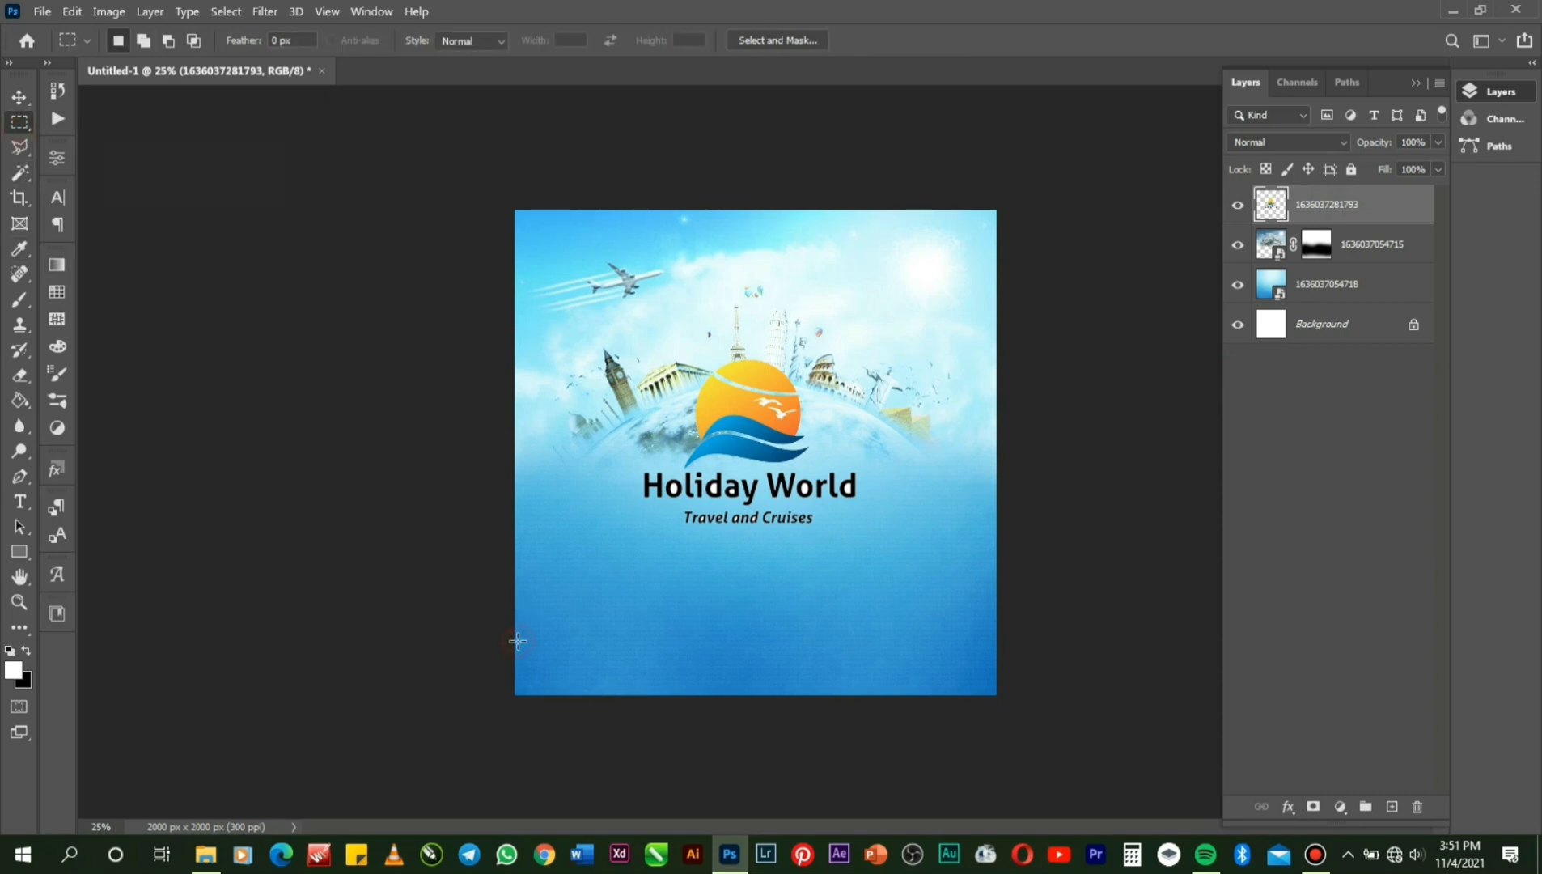
Cut the Holiday World wording out from beneath the sun emblem.
{"action": "left_click_drag", "start_coordinate": [517, 640], "coordinate": [964, 467]}
{"action": "key", "text": "ctrl+x"}
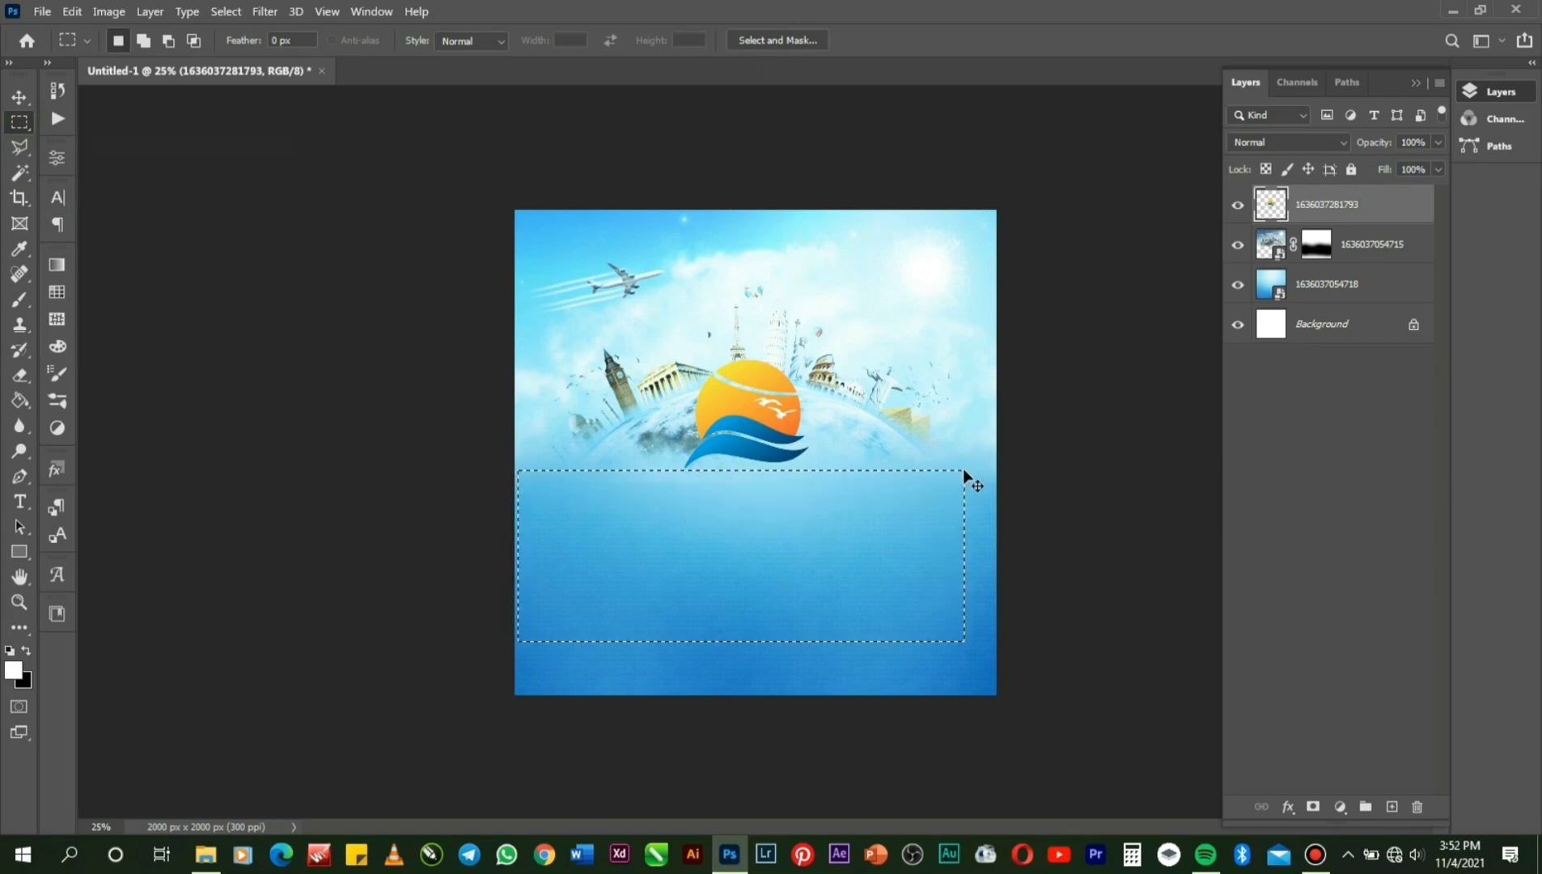
{"action": "key", "text": "ctrl+d"}
Shrink the sun emblem and move it into the flyer's top-right corner, scaling it down further.
{"action": "key", "text": "ctrl+t"}
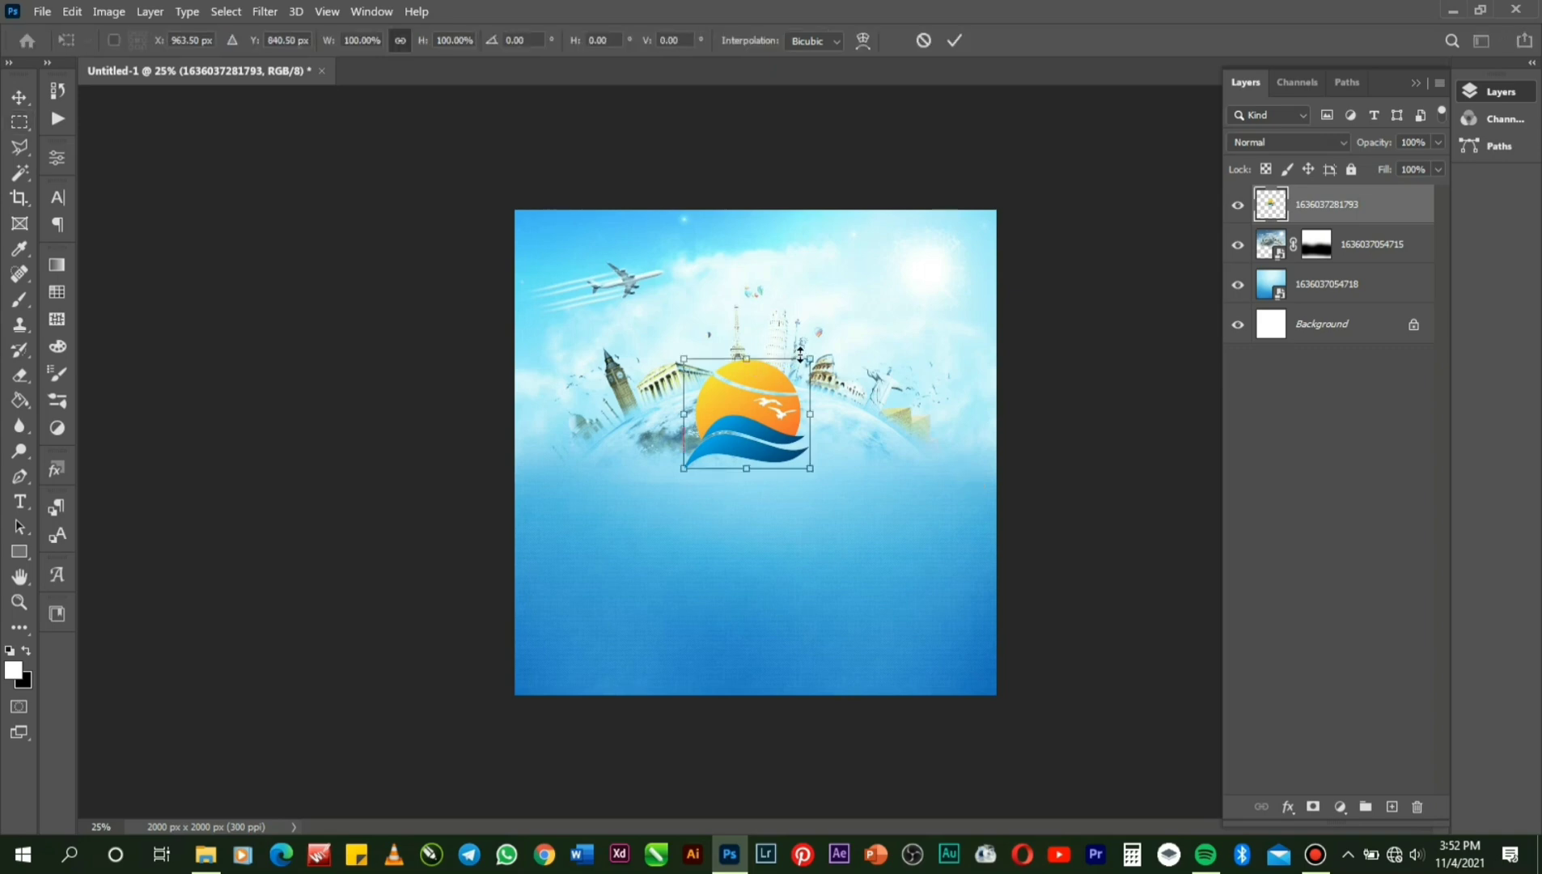
{"action": "left_click_drag", "start_coordinate": [807, 353], "coordinate": [787, 377]}
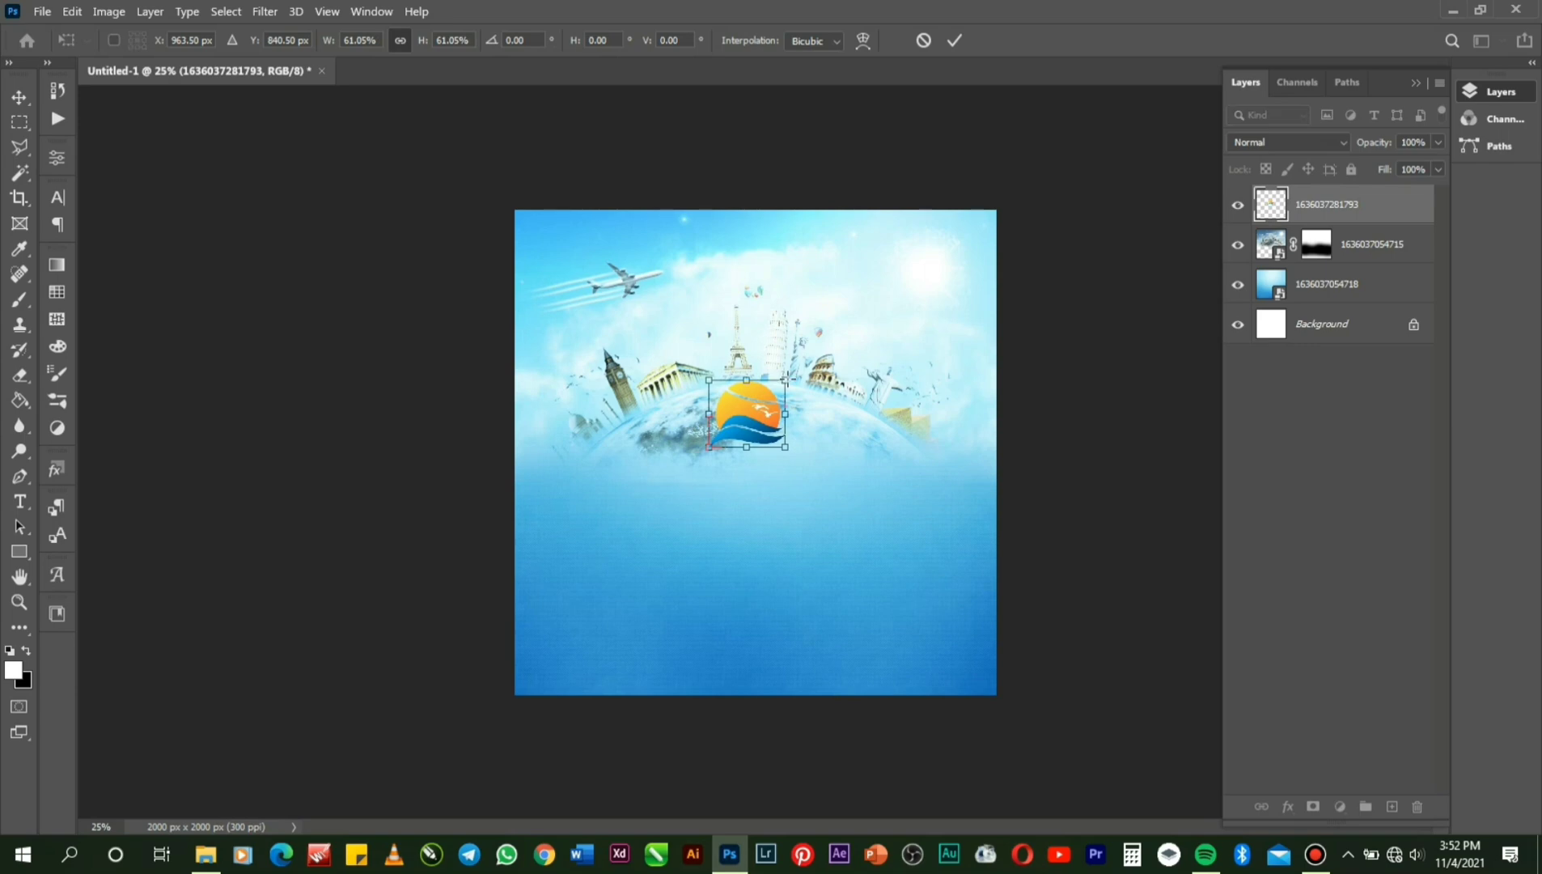
{"action": "key", "text": "Return"}
{"action": "key", "text": "v"}
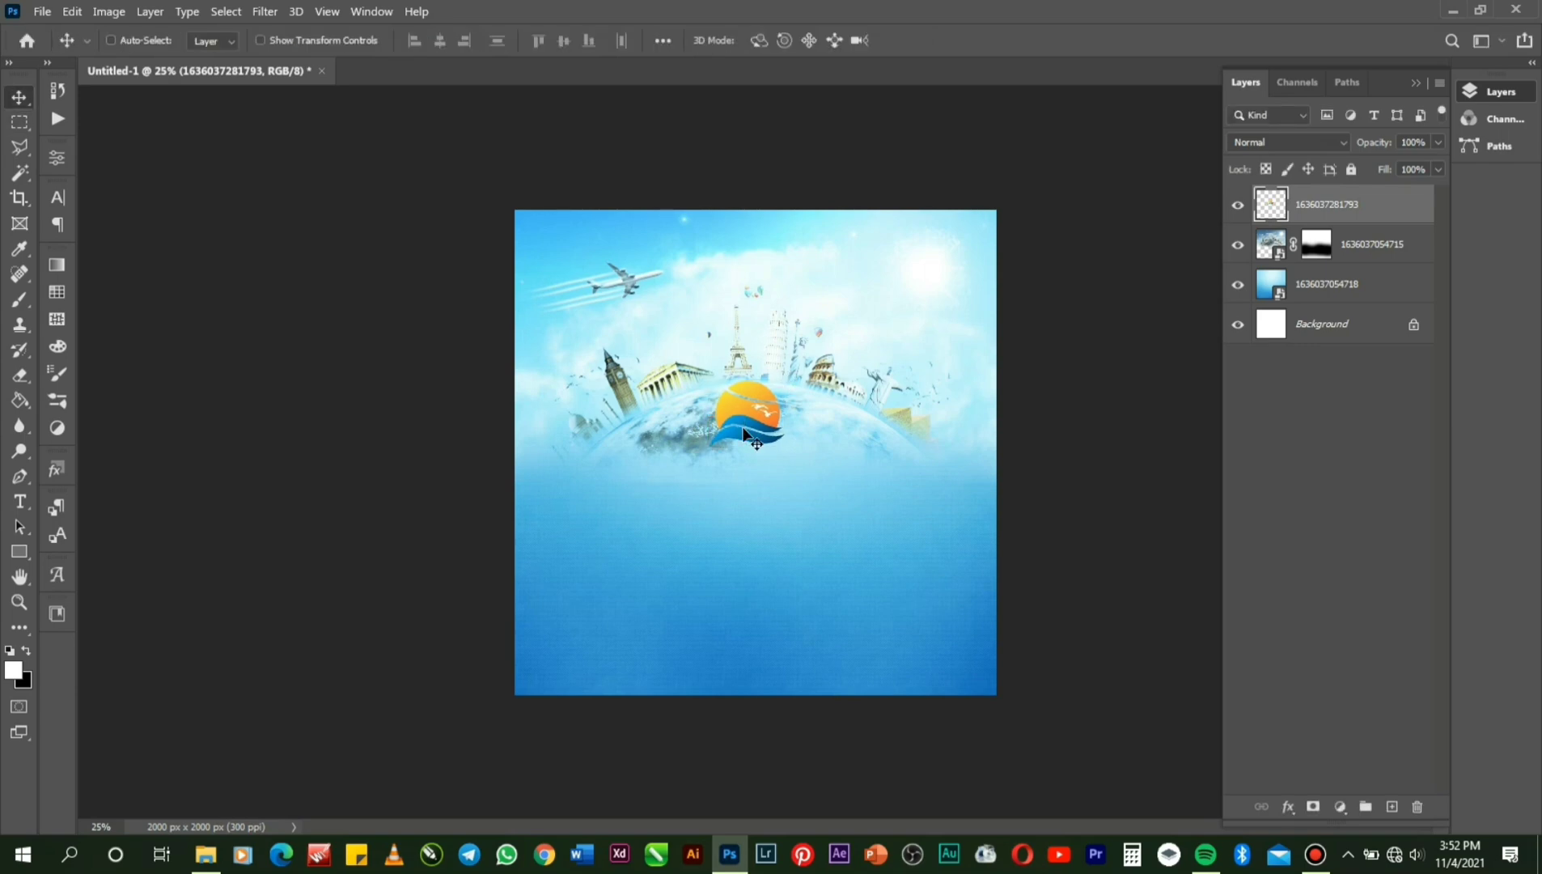
{"action": "left_click_drag", "start_coordinate": [744, 432], "coordinate": [918, 288]}
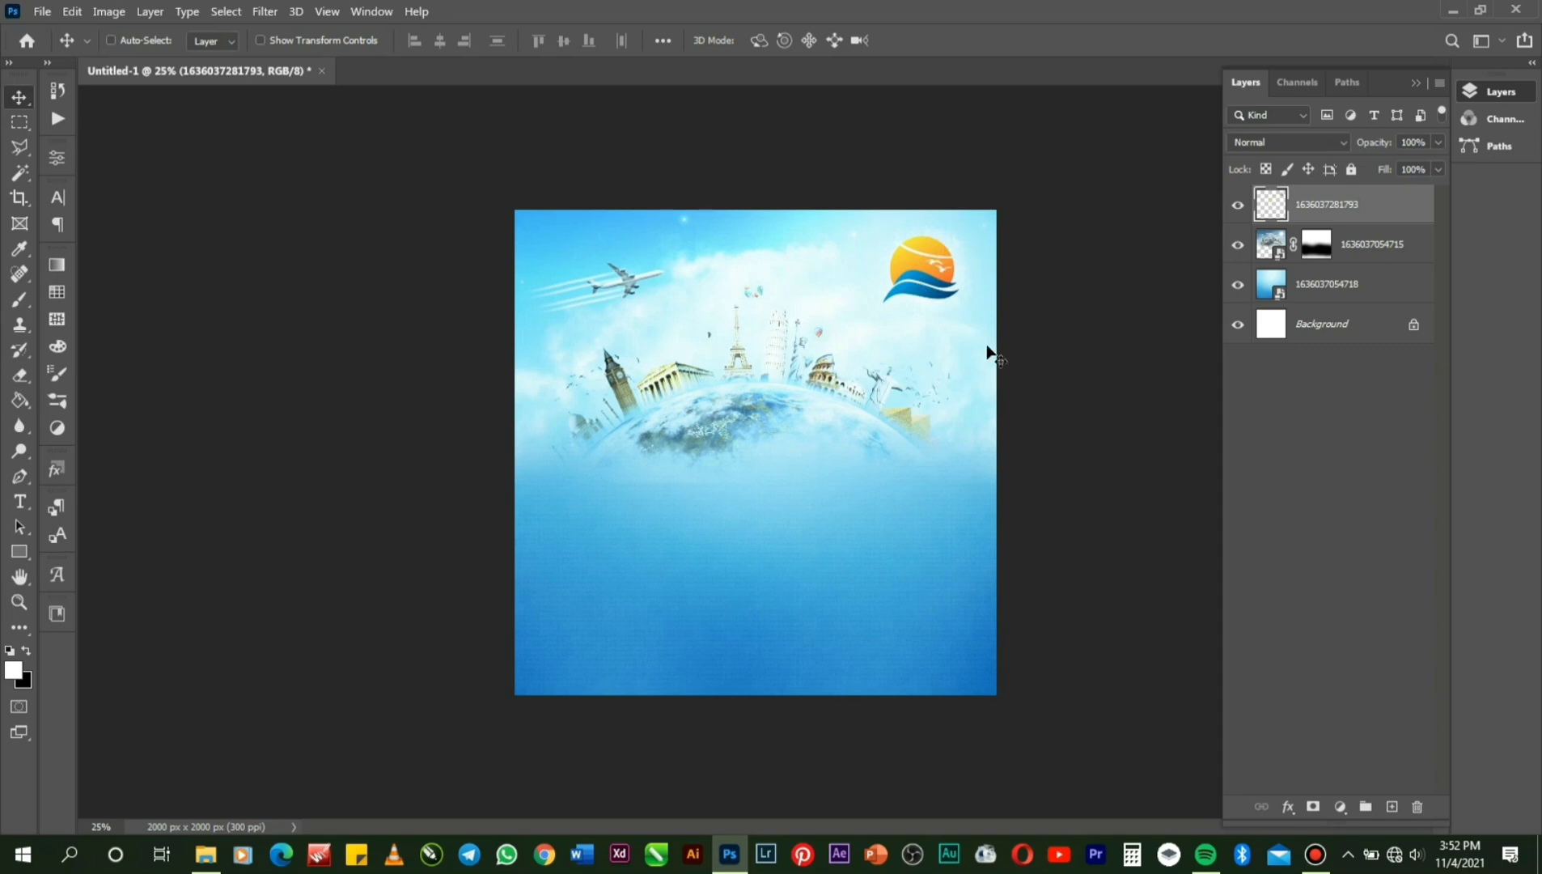
{"action": "key", "text": "Left"}
{"action": "key", "text": "ctrl+t"}
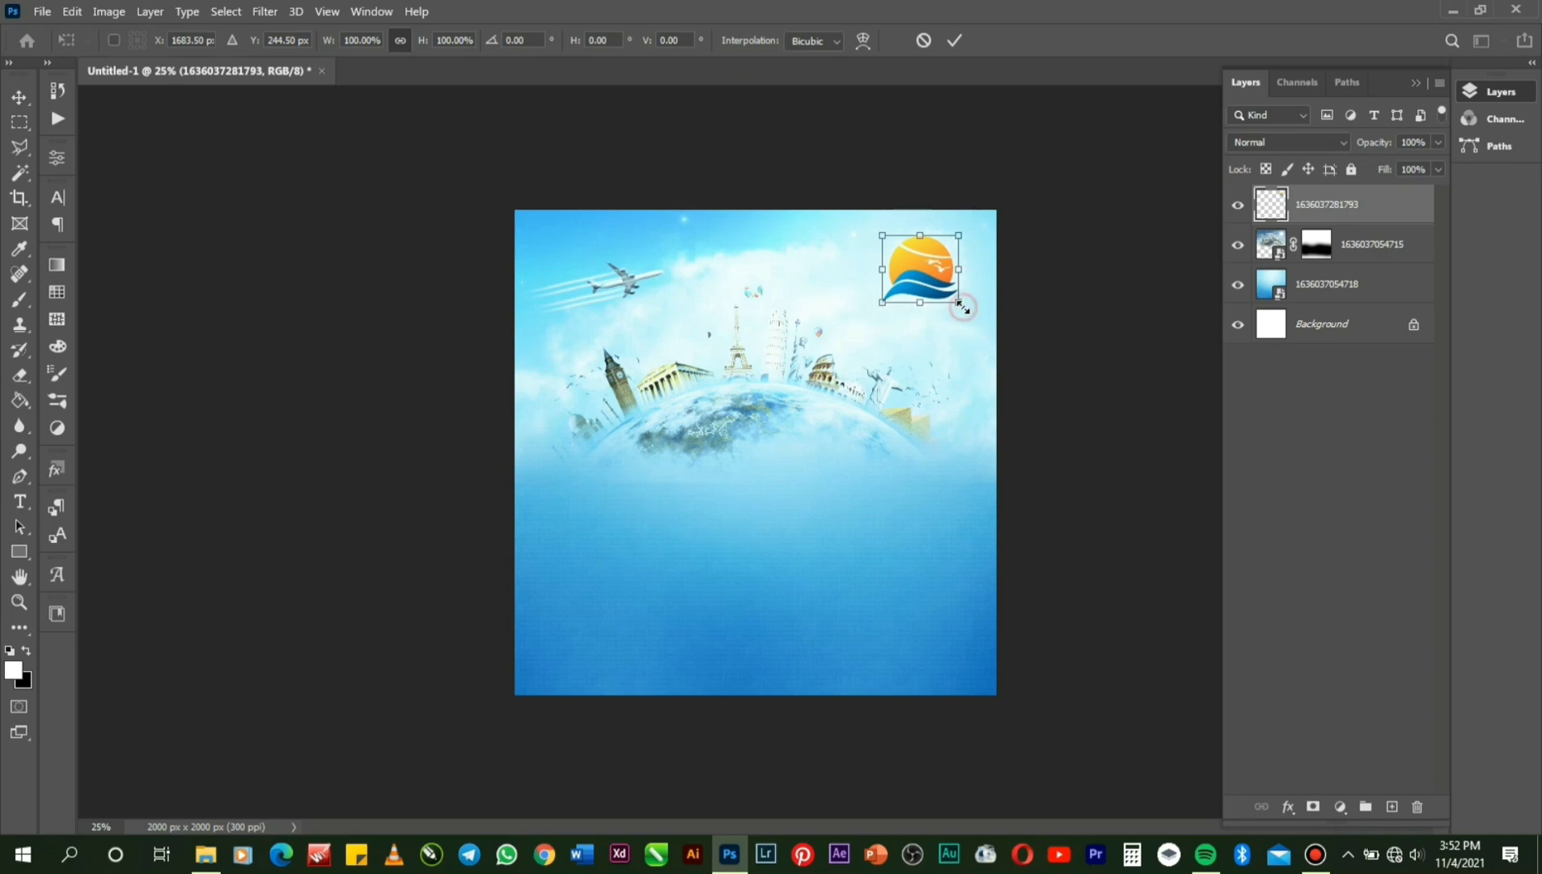
{"action": "left_click_drag", "start_coordinate": [961, 307], "coordinate": [943, 309]}
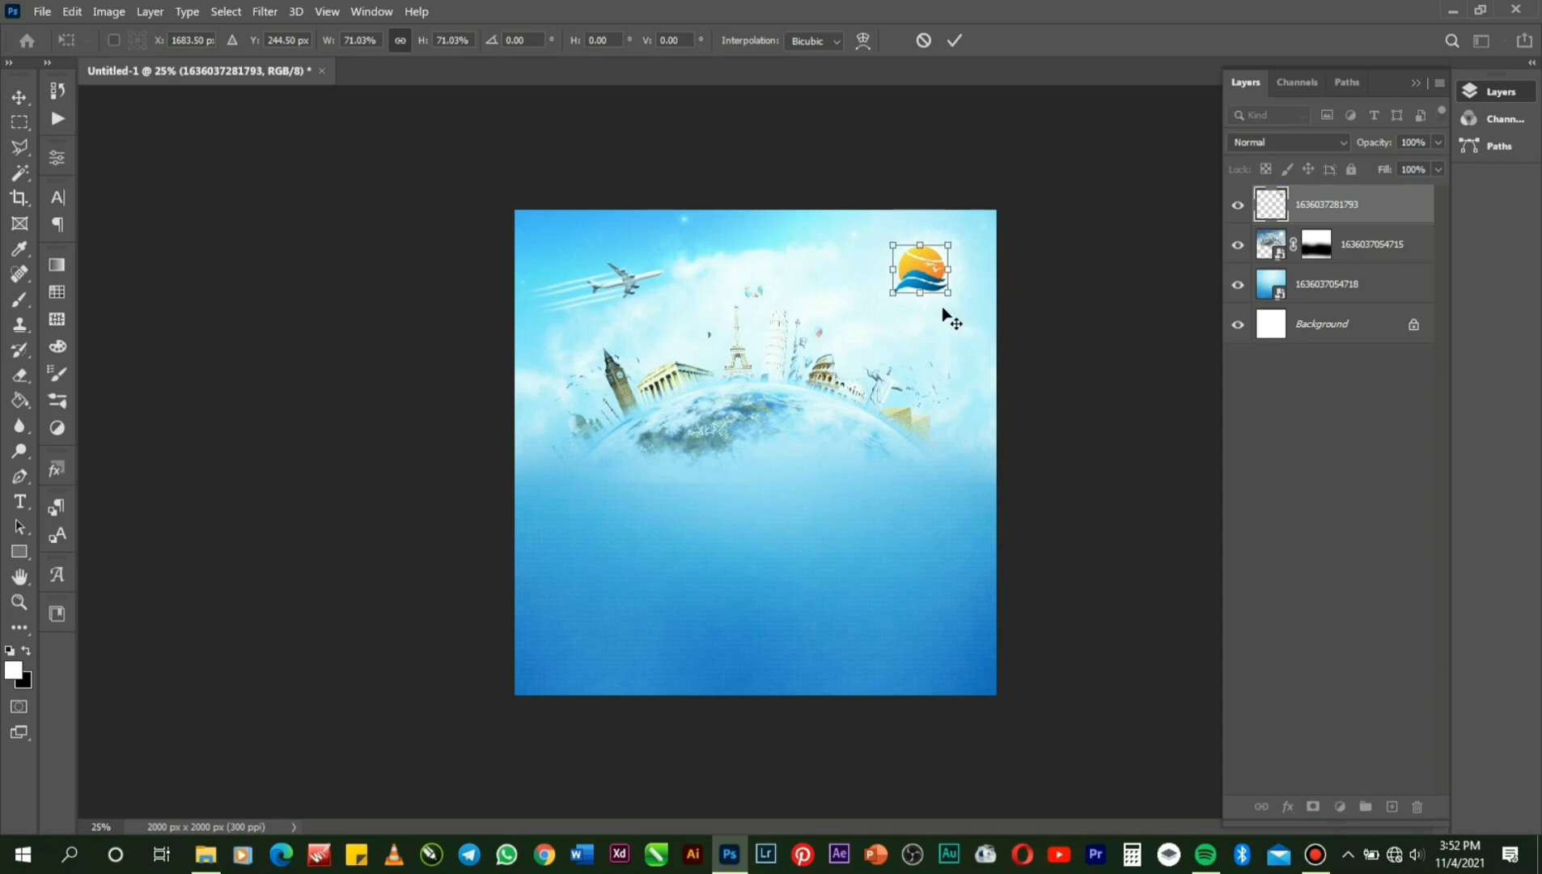
{"action": "key", "text": "Return"}
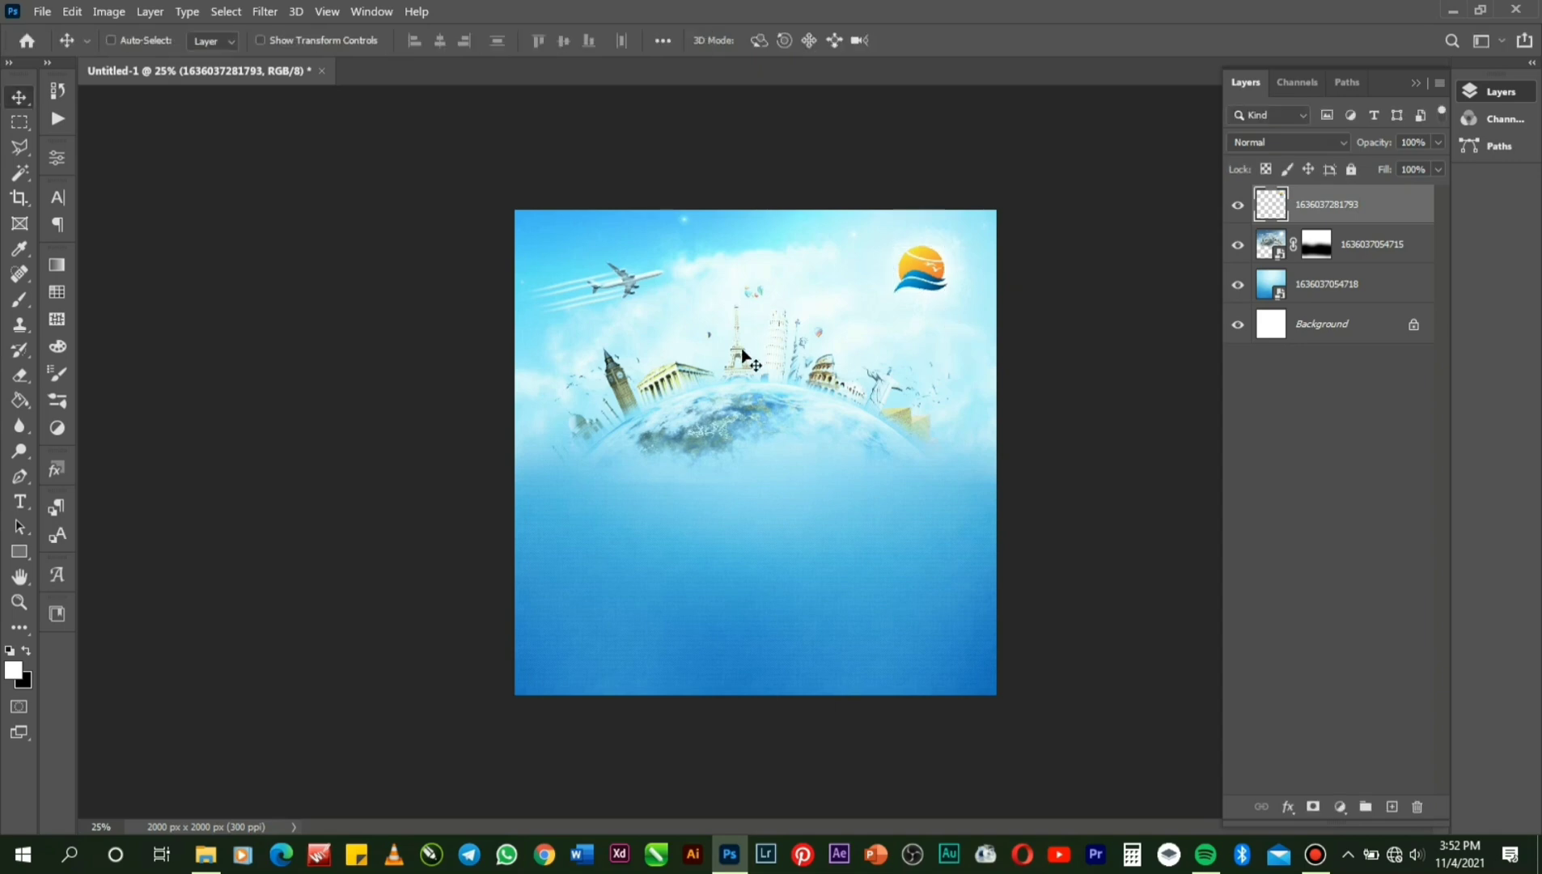
Zoom in on the emblem in the top-right corner.
{"action": "left_click", "coordinate": [19, 601]}
{"action": "left_click", "coordinate": [924, 287]}
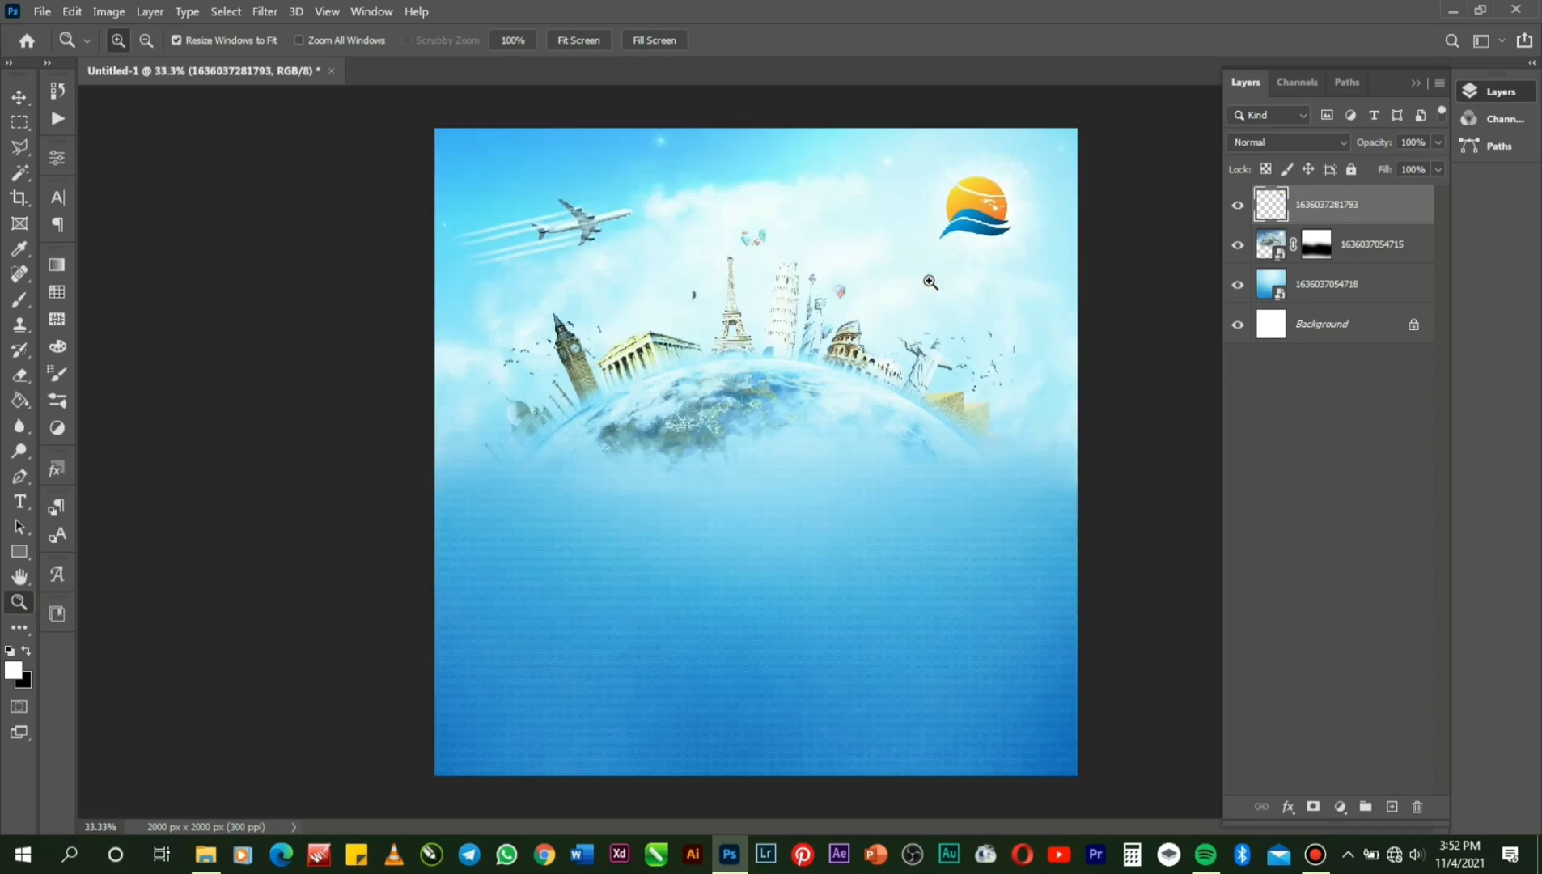
{"action": "left_click", "coordinate": [1053, 190]}
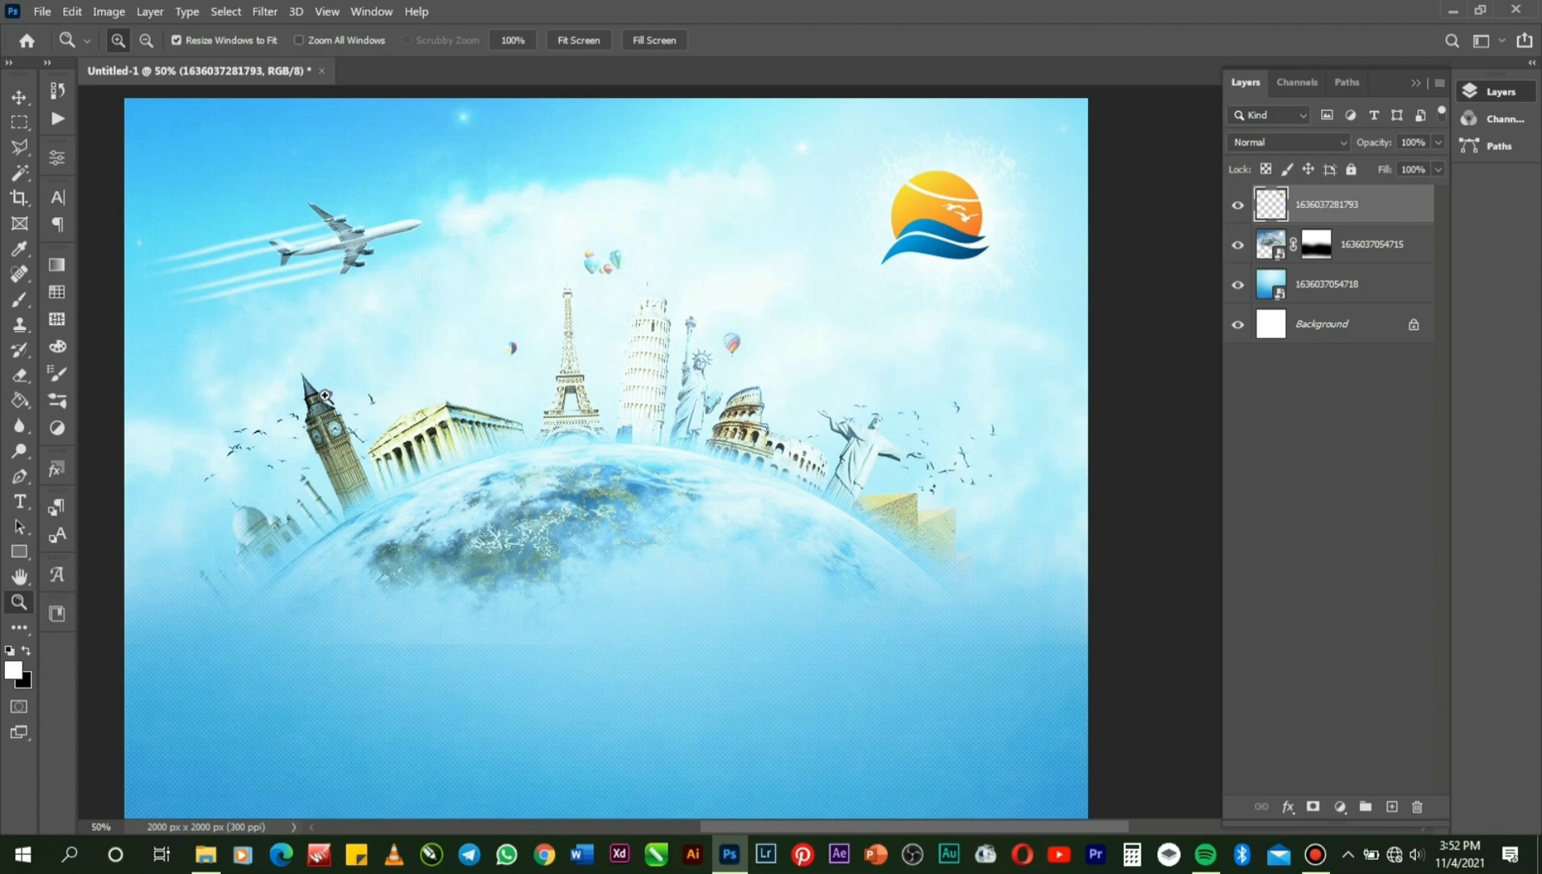
Type 'Parkway' in a text box just below the sun emblem.
{"action": "left_click", "coordinate": [20, 502]}
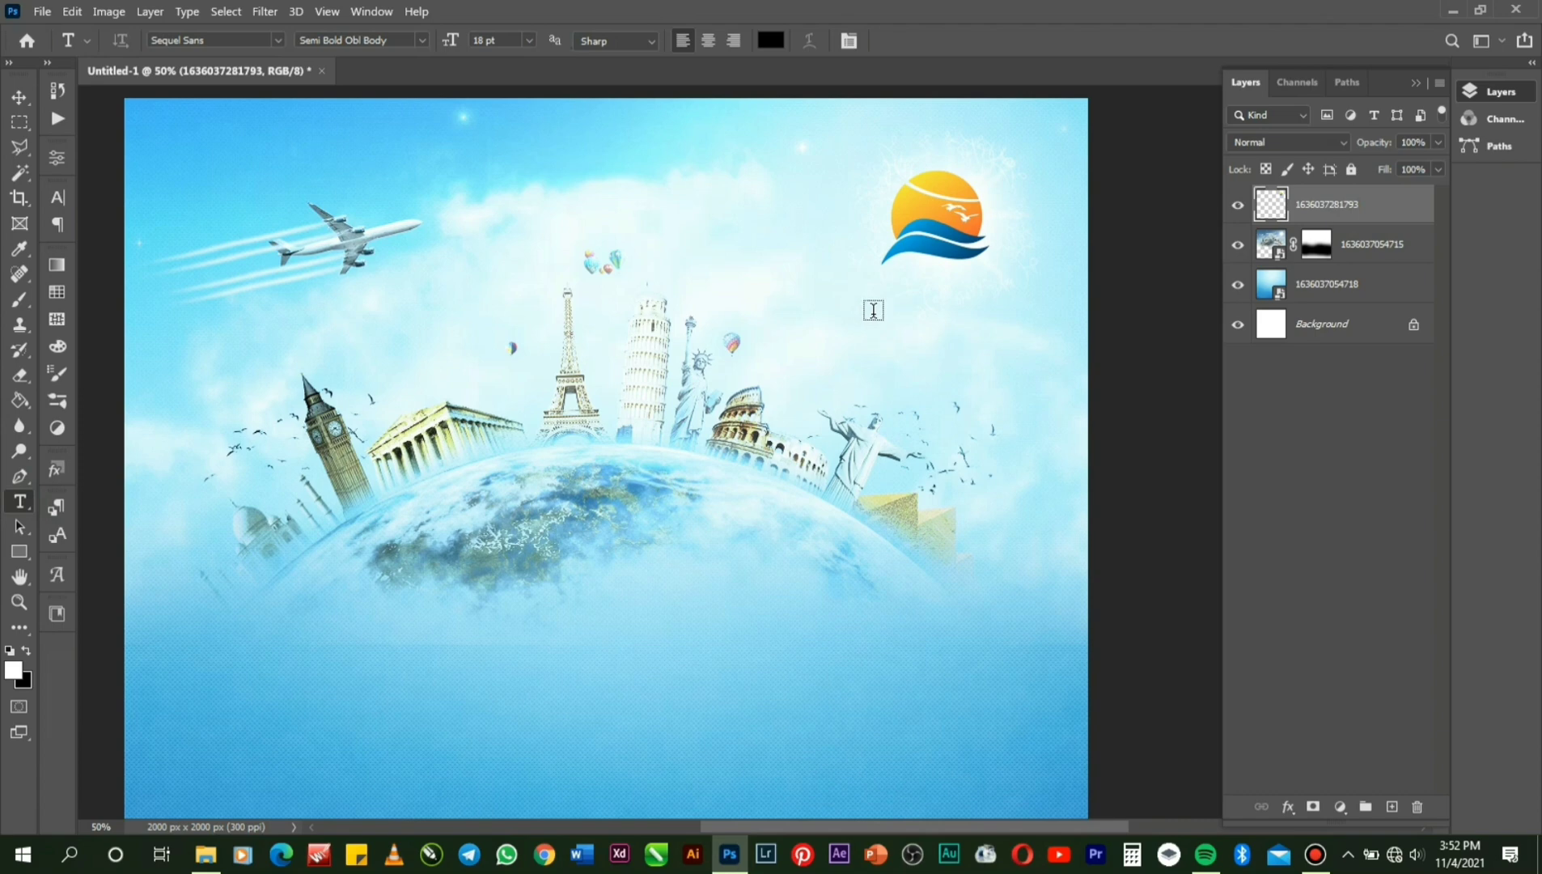
{"action": "left_click", "coordinate": [872, 302]}
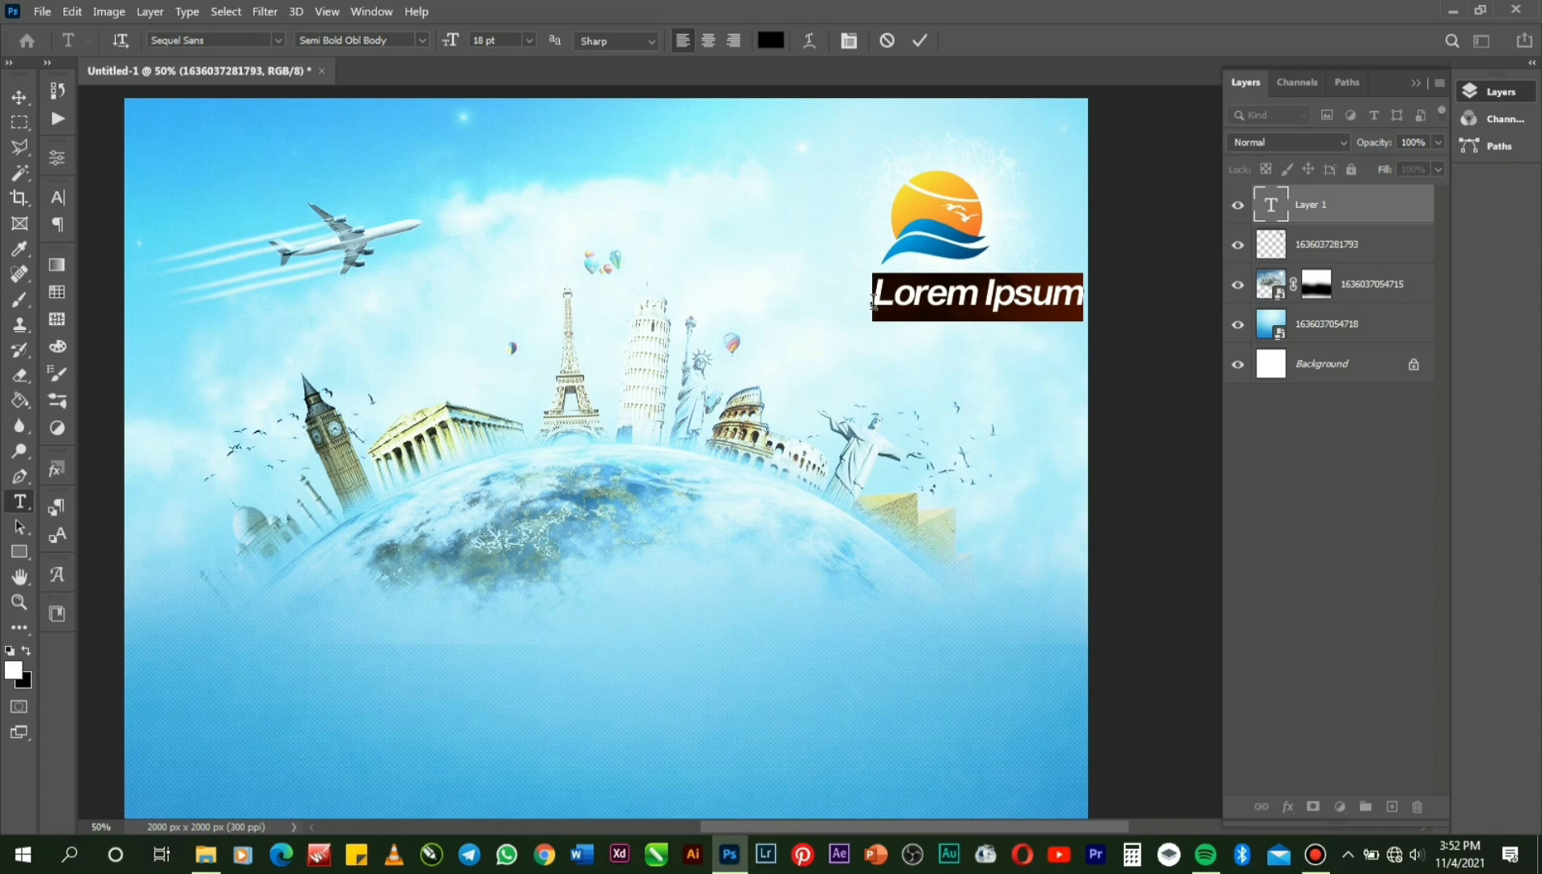
{"action": "type", "text": "P"}
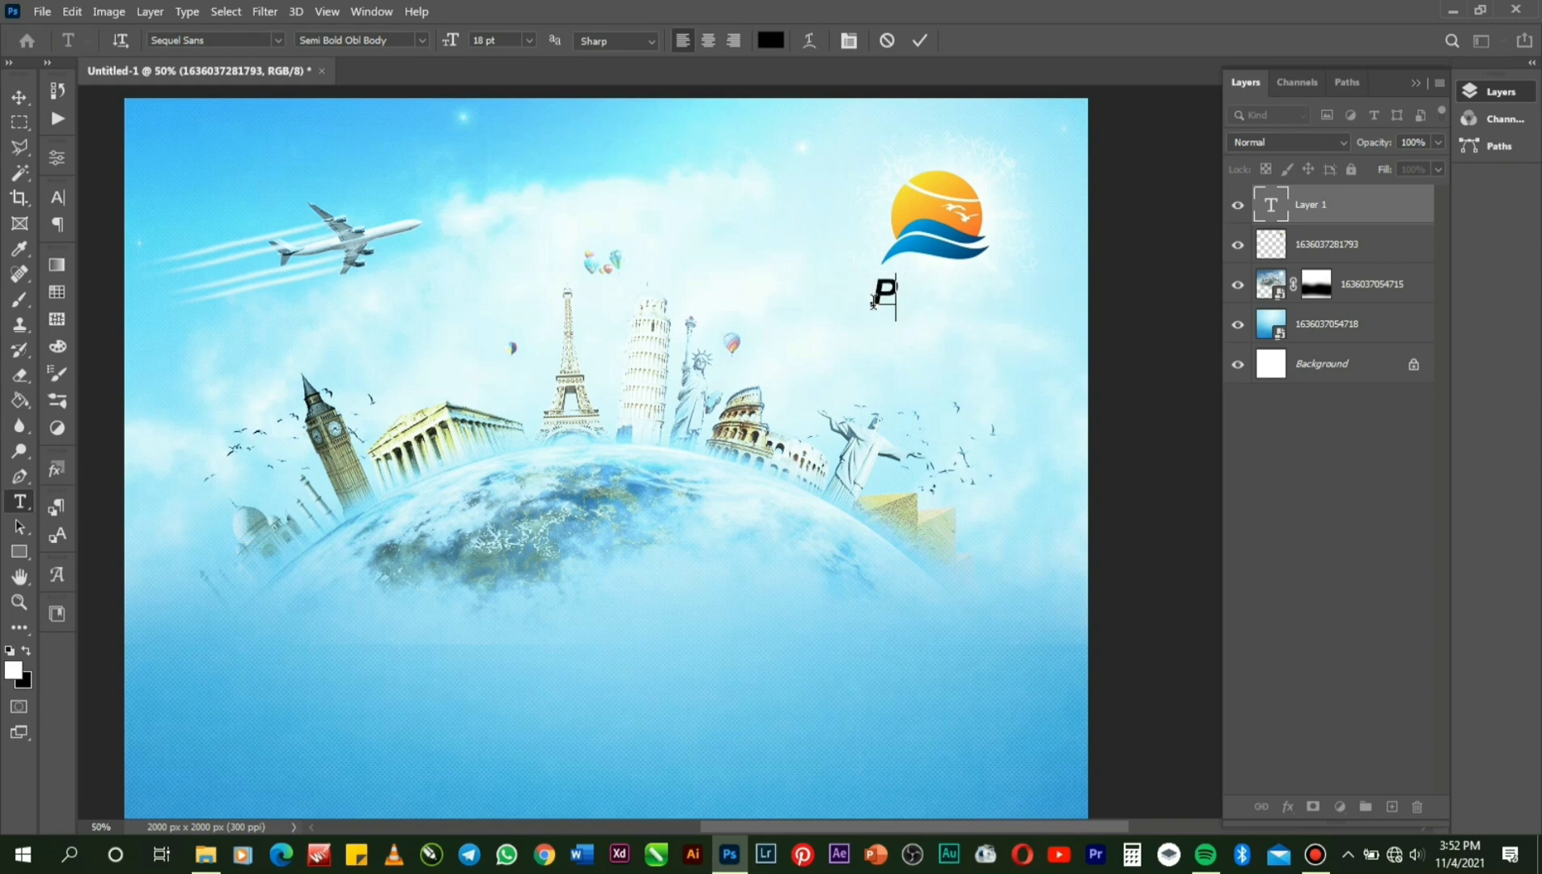
{"action": "type", "text": "ark"}
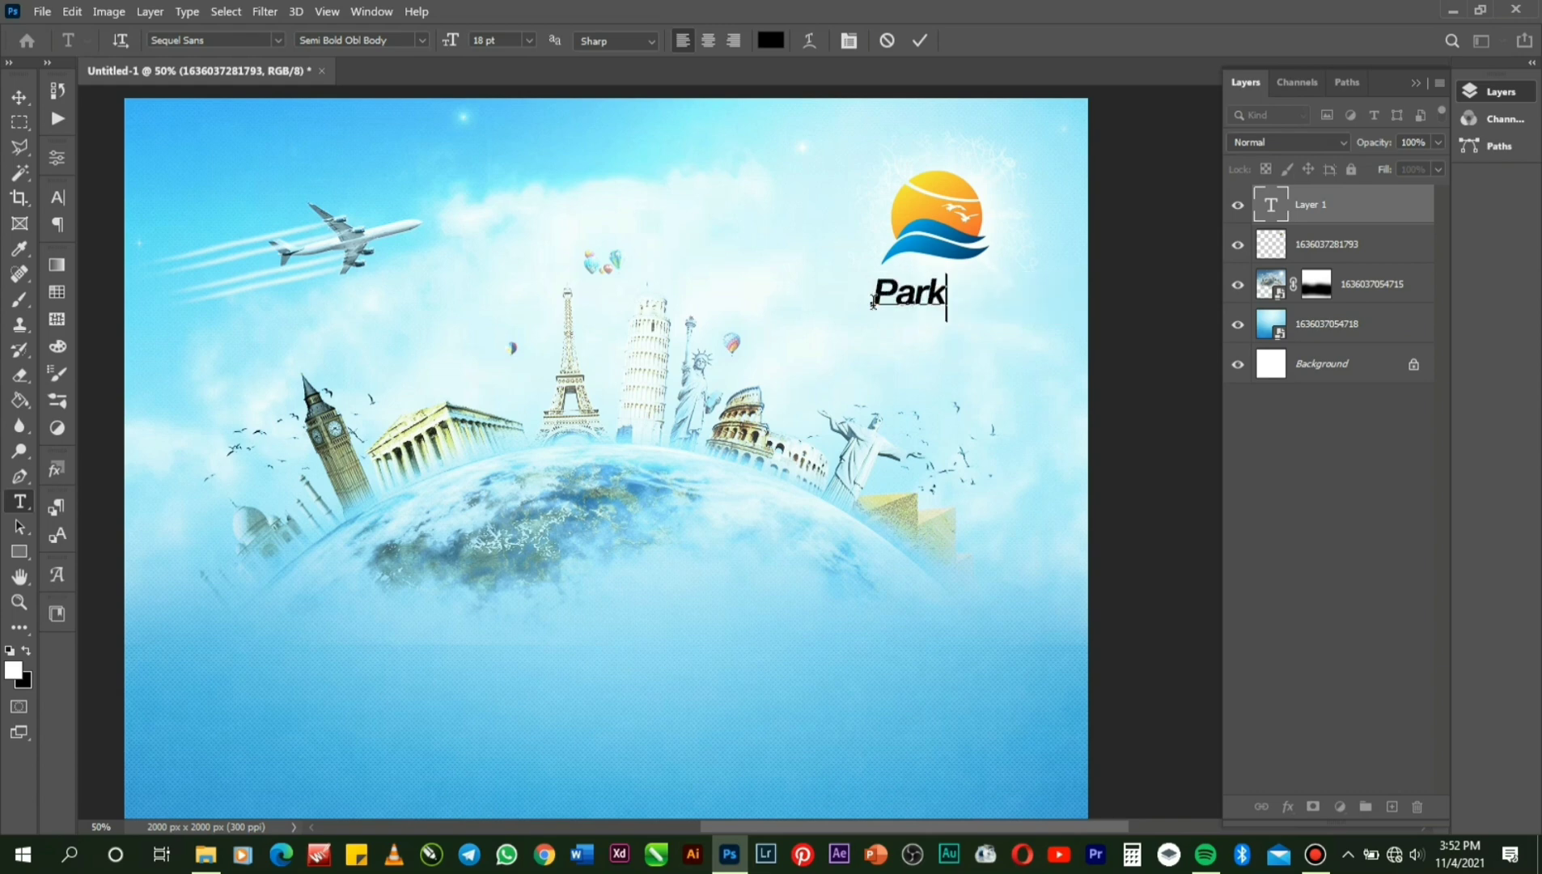
{"action": "type", "text": "way"}
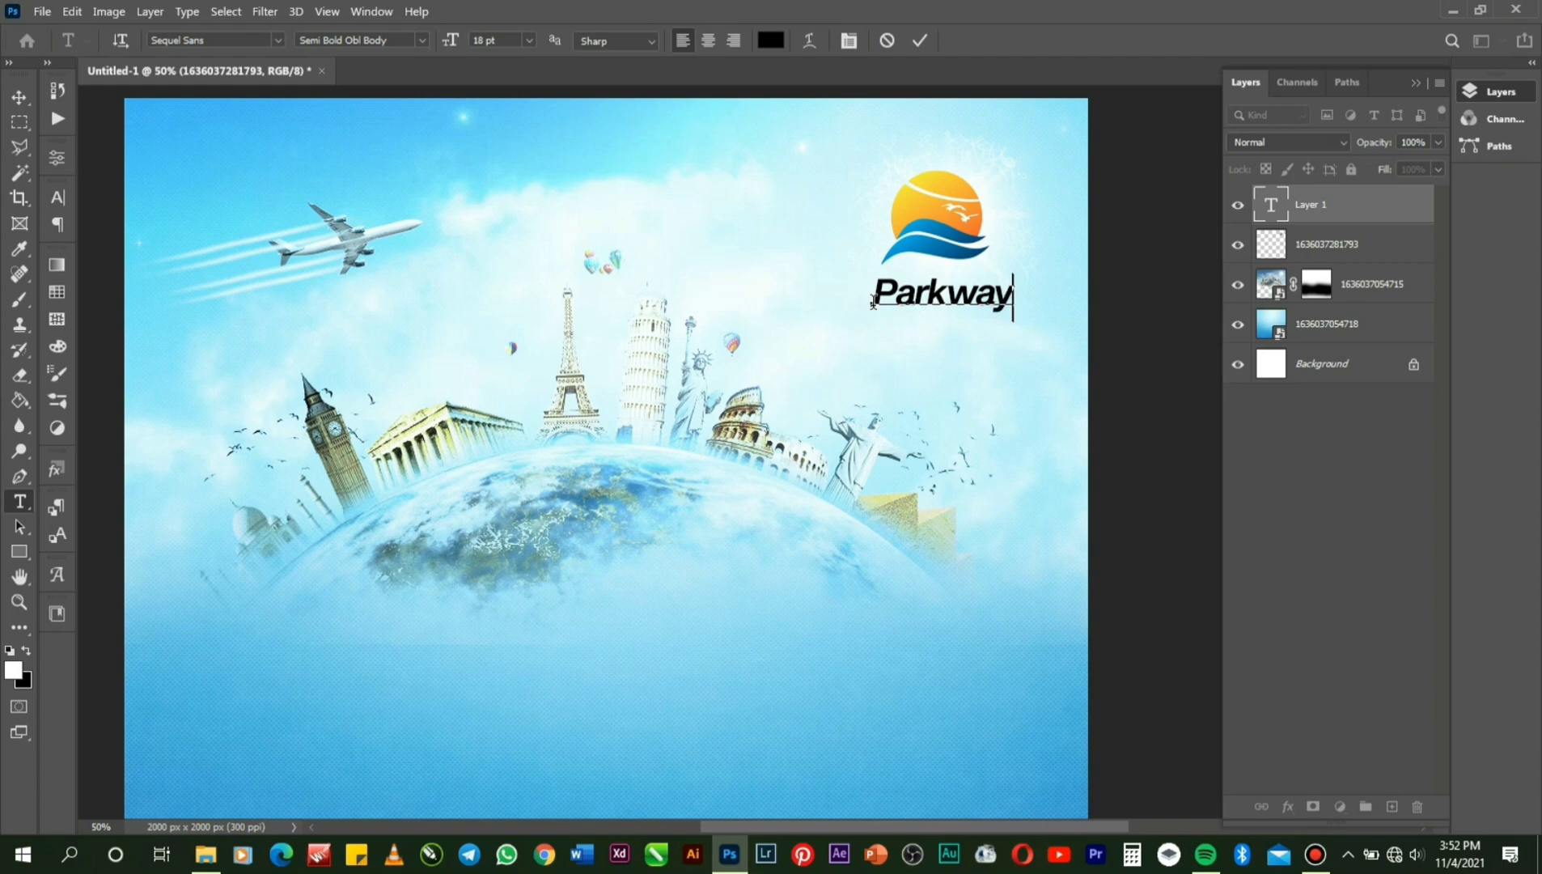
{"action": "left_click", "coordinate": [920, 44]}
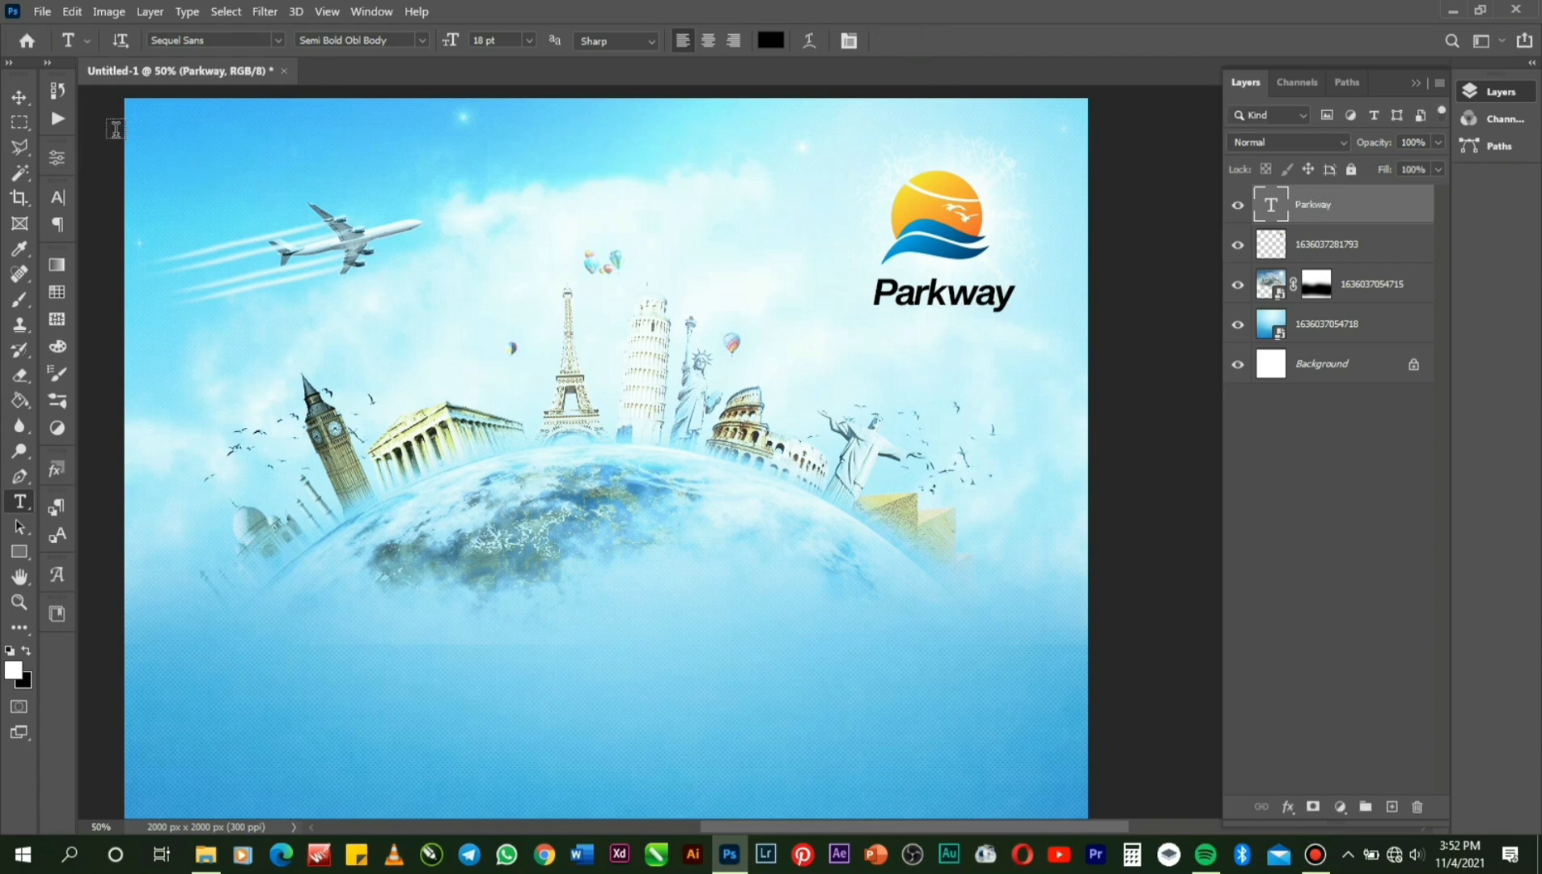
{"action": "left_click", "coordinate": [22, 96]}
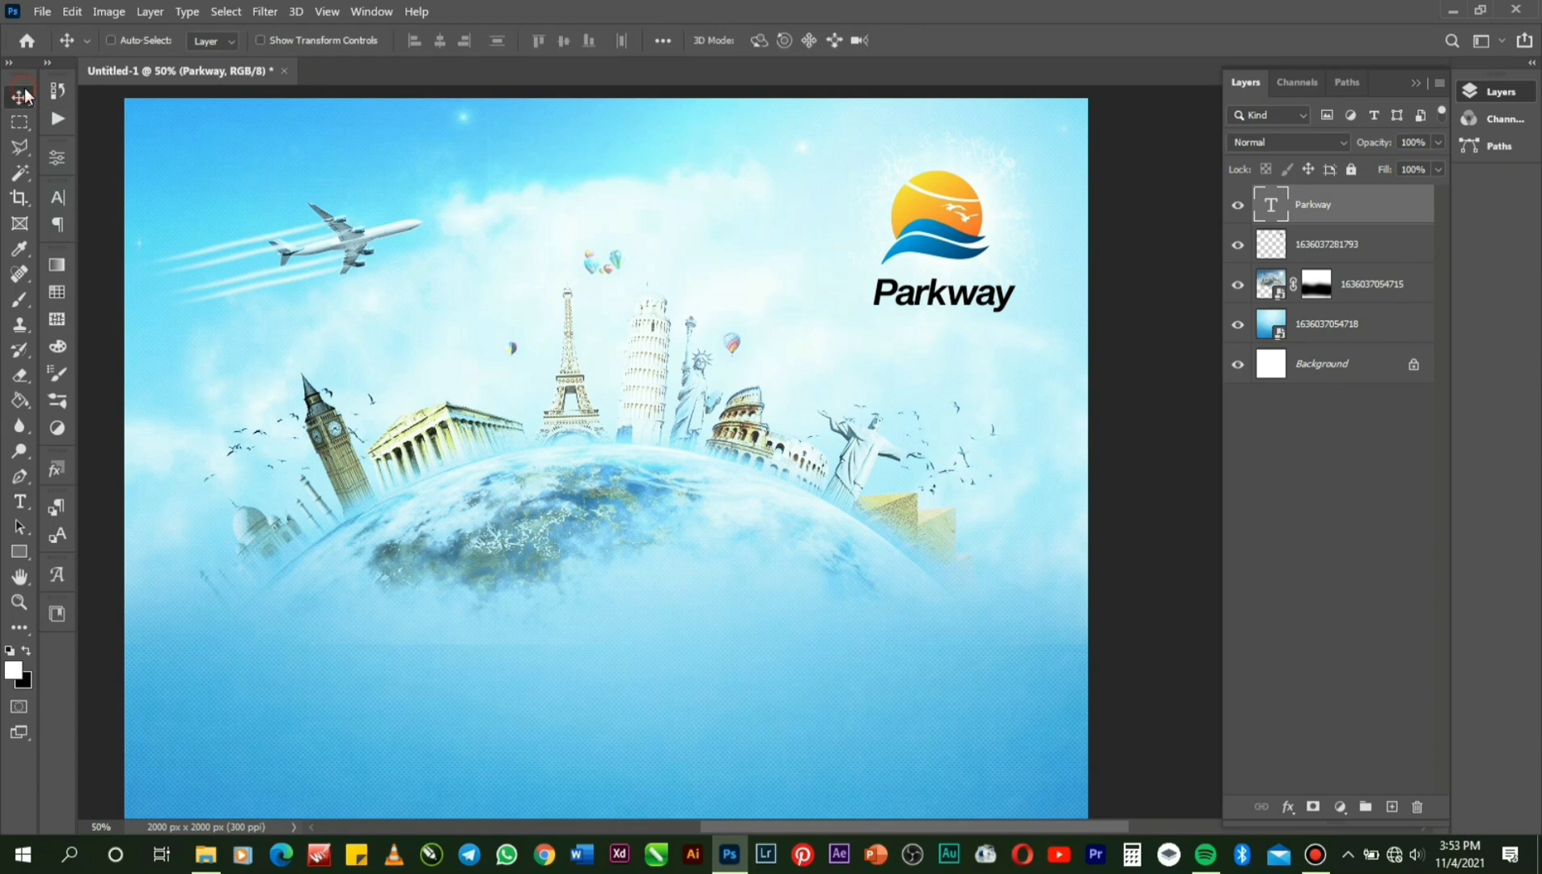
Select the emblem layer, show the rulers, and drag a vertical guide beside the logo.
{"action": "right_click", "coordinate": [929, 224]}
{"action": "left_click", "coordinate": [980, 230]}
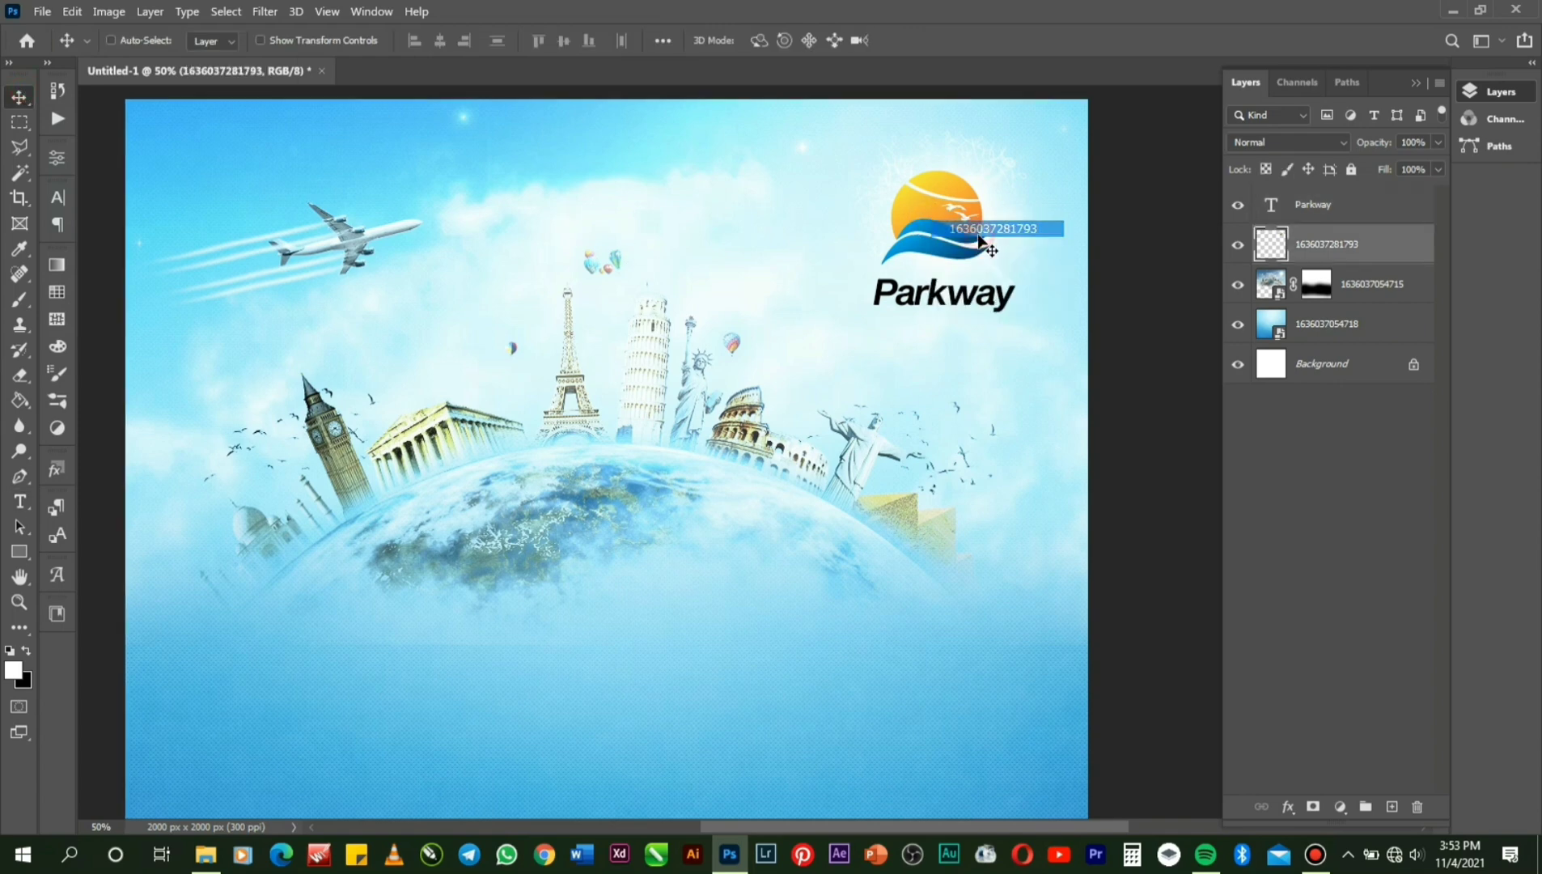
{"action": "key", "text": "ctrl+t"}
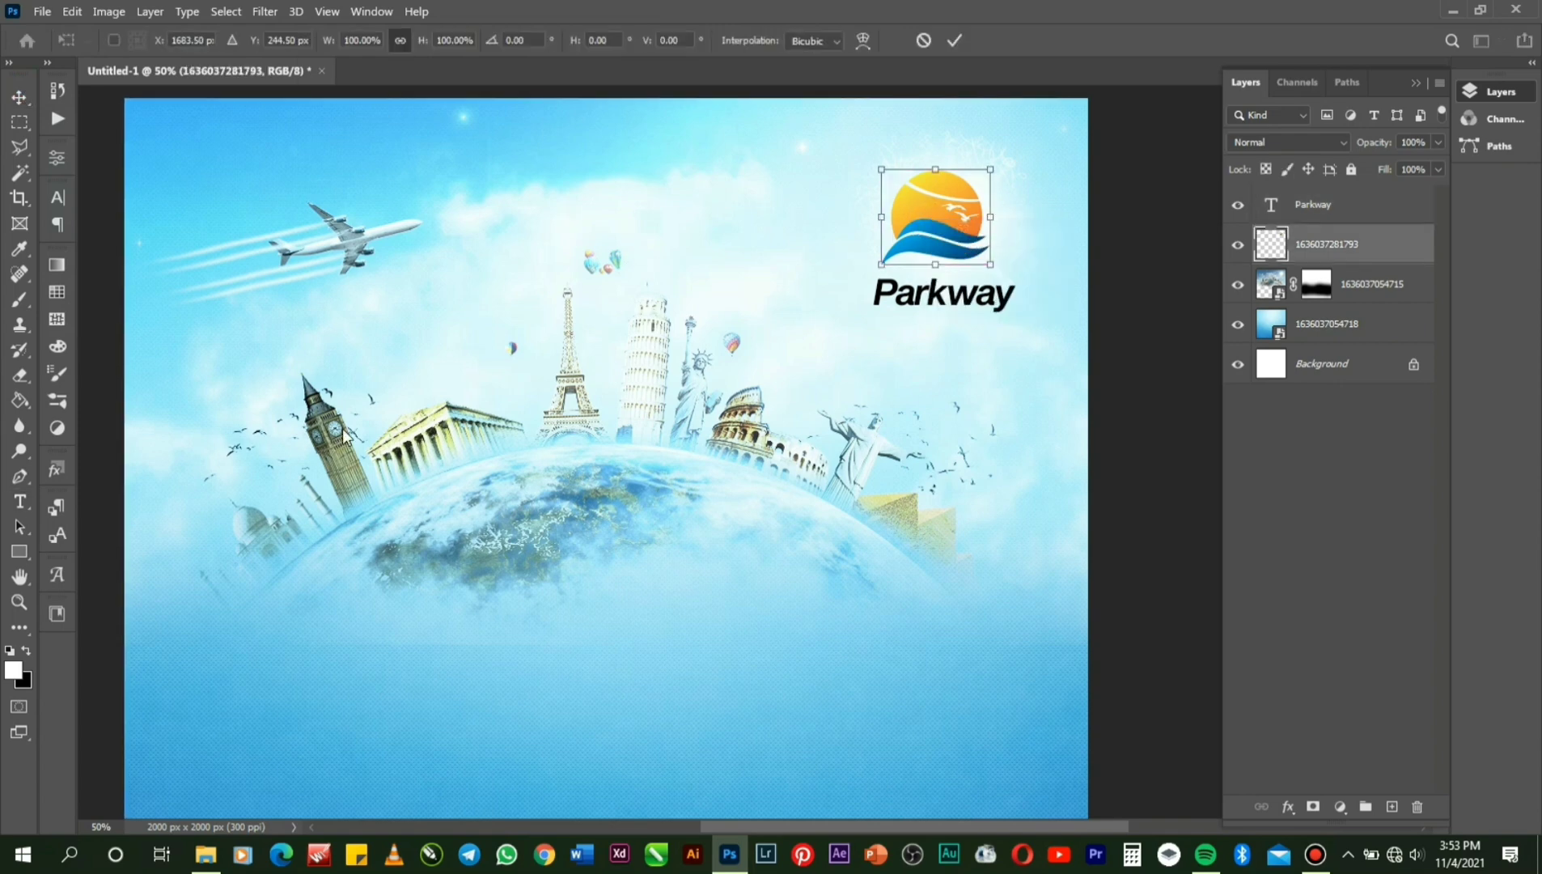
{"action": "key", "text": "ctrl+r"}
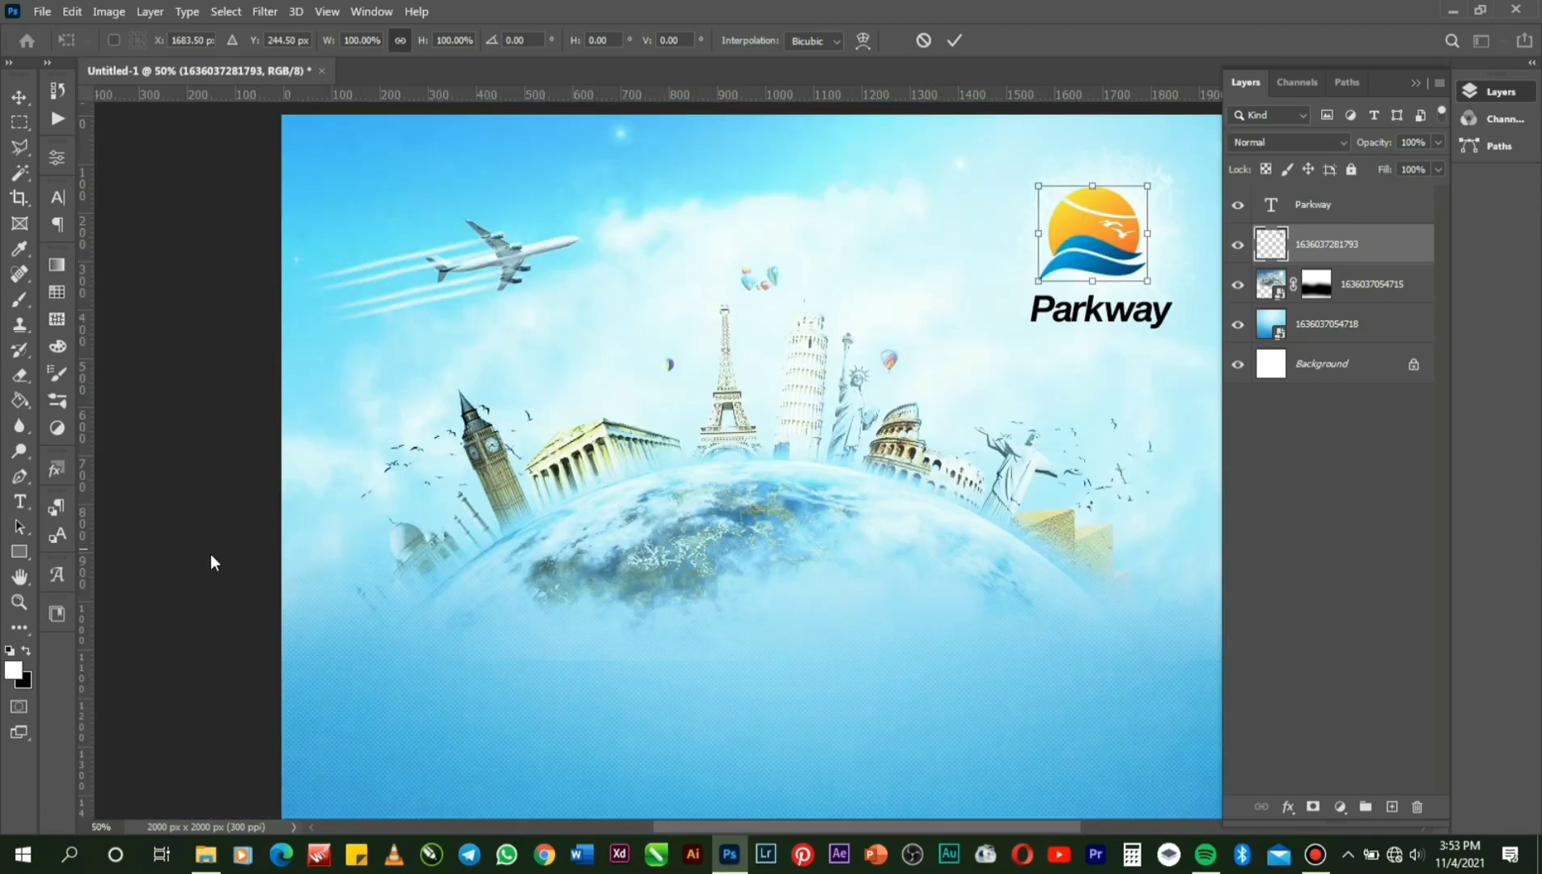
{"action": "left_click_drag", "start_coordinate": [82, 579], "coordinate": [1093, 312]}
{"action": "key", "text": "Return"}
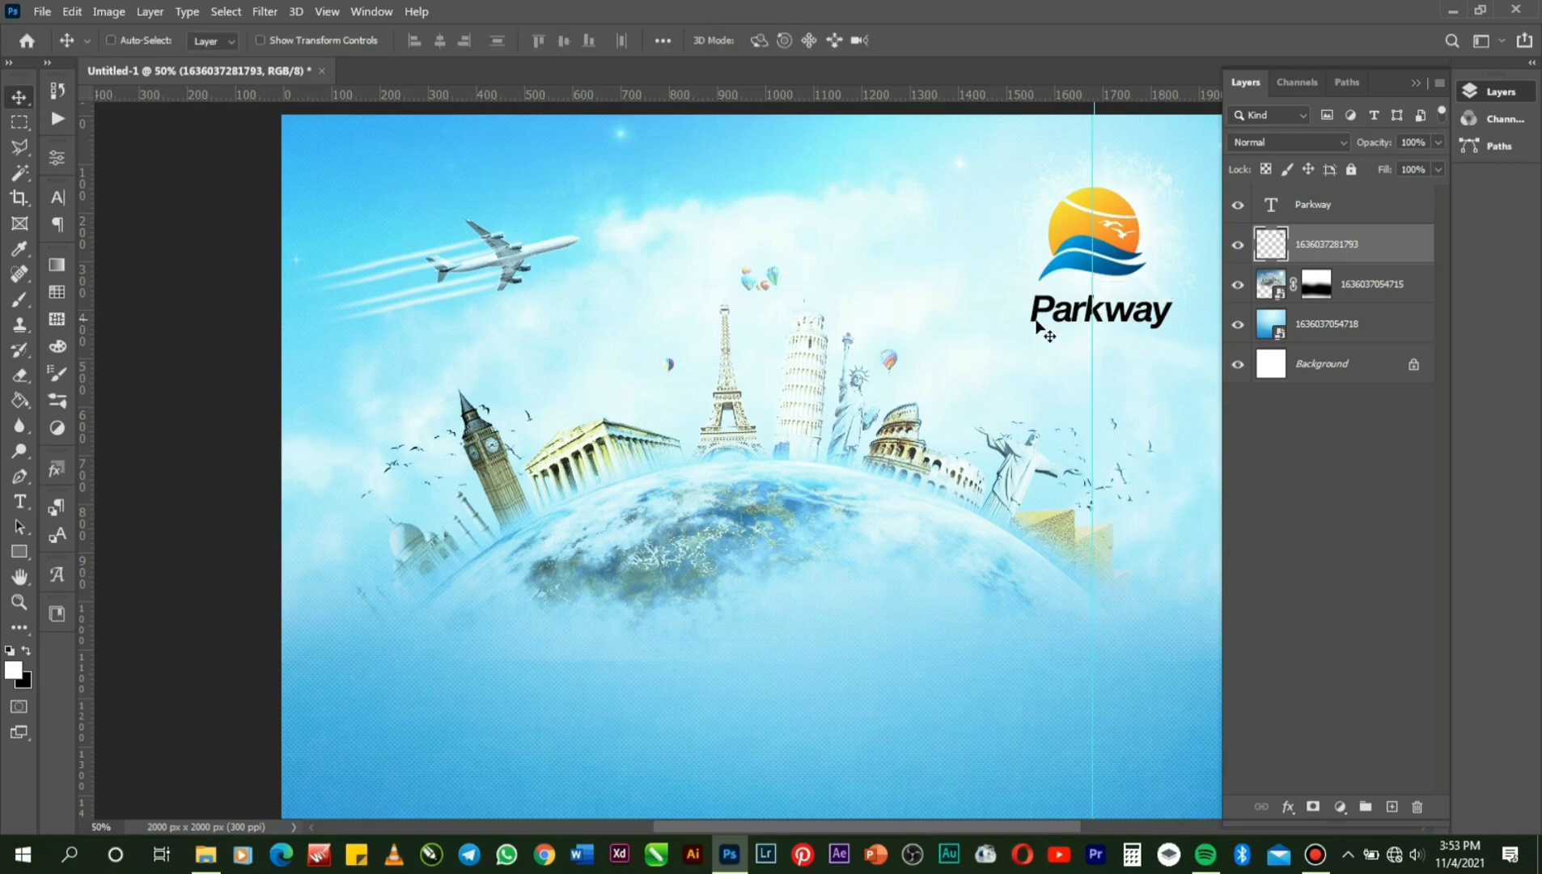
{"action": "double_click", "coordinate": [1084, 315]}
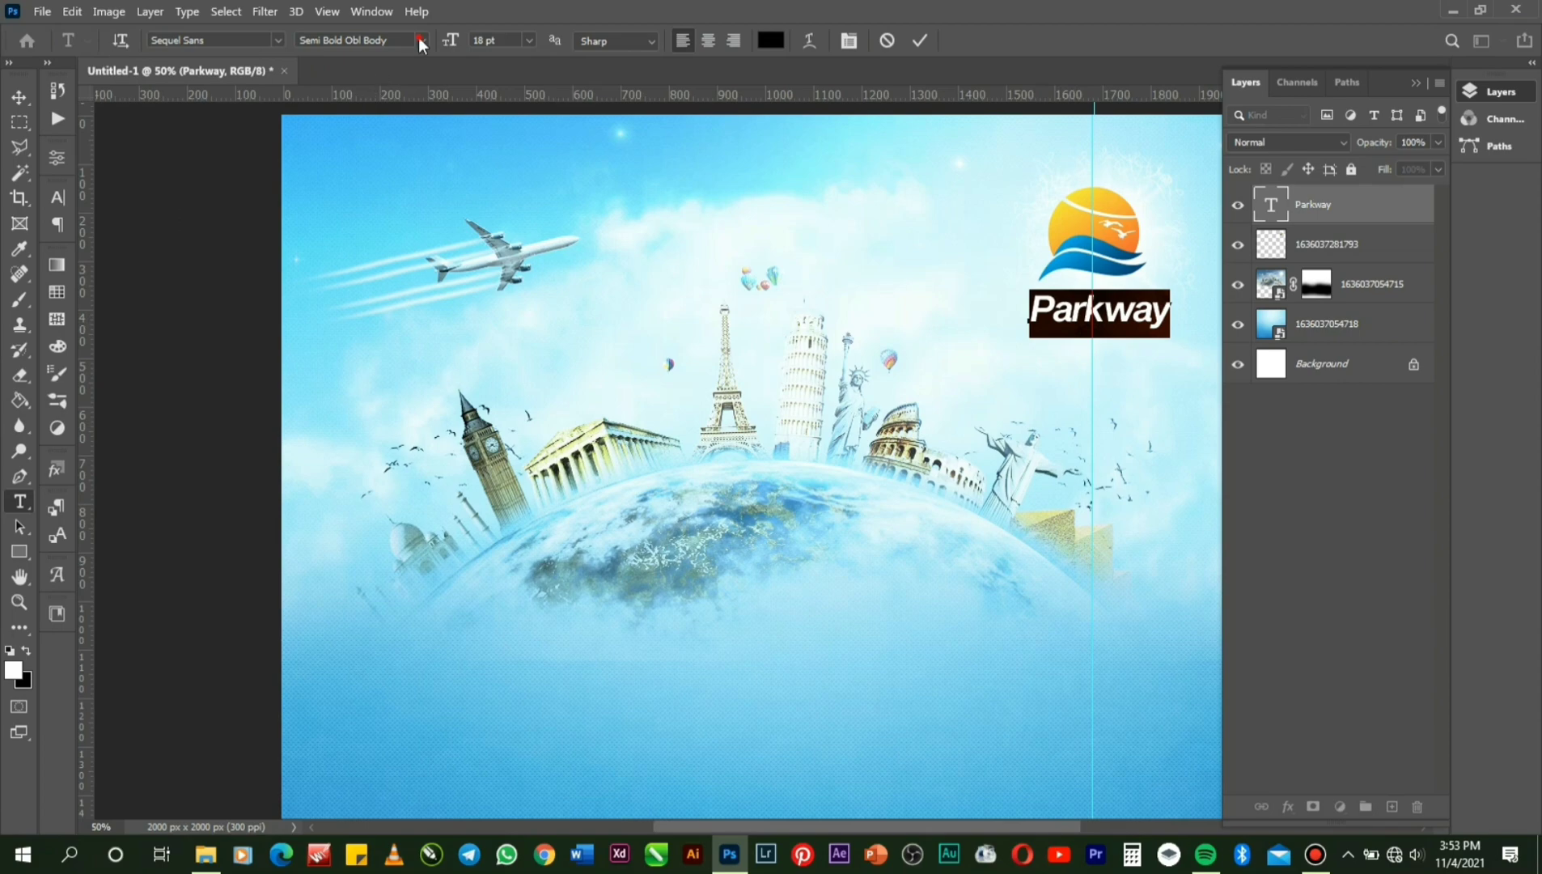
Set Parkway to the Semi Bold style and colour it the logo's blue, #009ddb.
{"action": "left_click", "coordinate": [421, 42]}
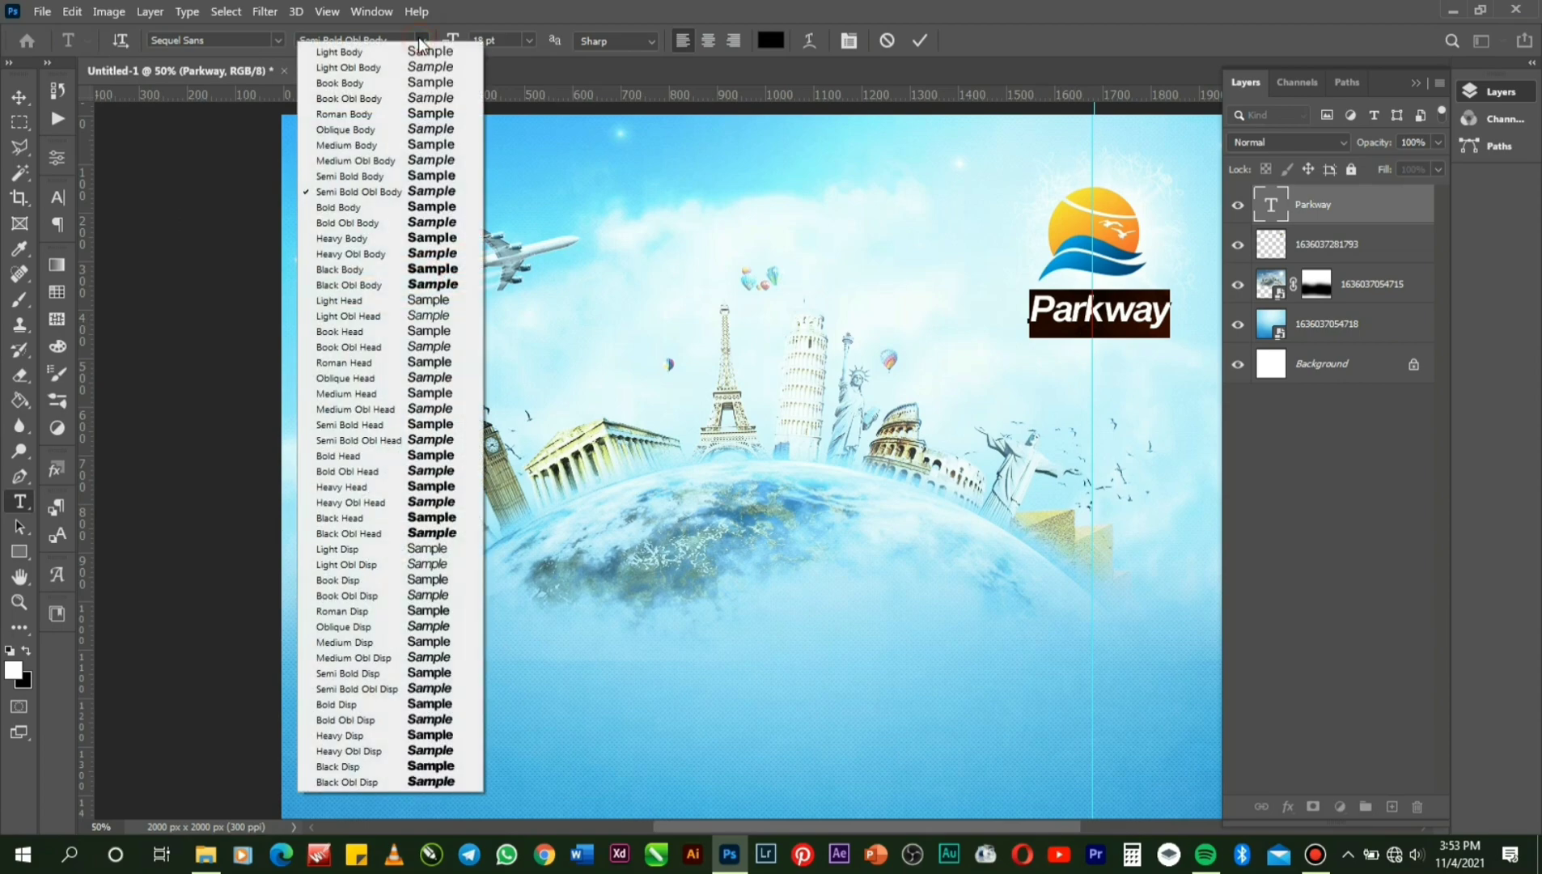
{"action": "left_click", "coordinate": [371, 178]}
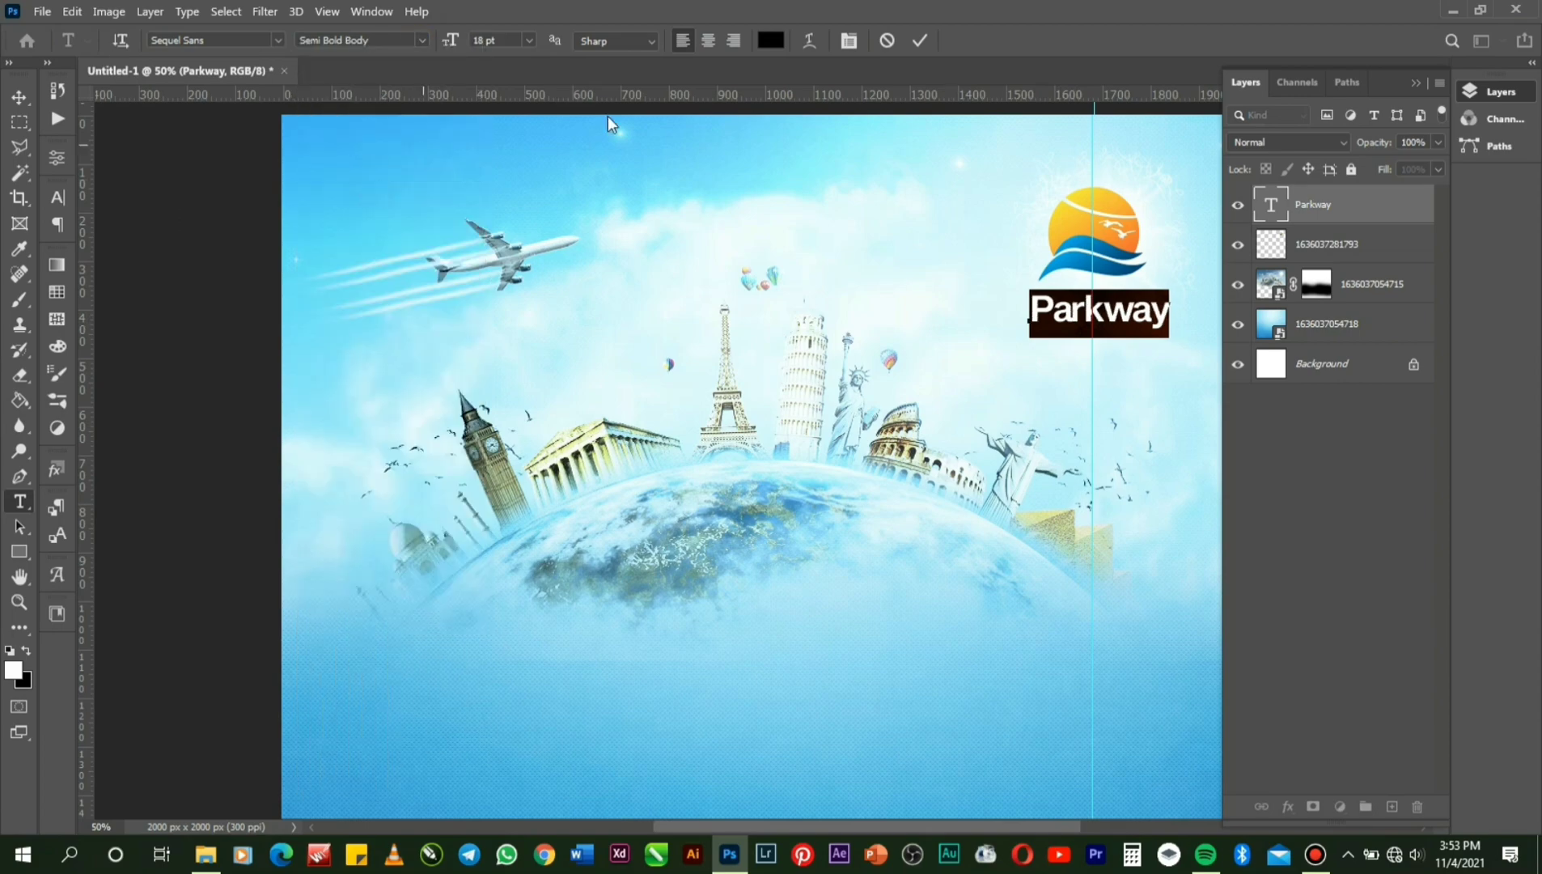
{"action": "left_click", "coordinate": [772, 40]}
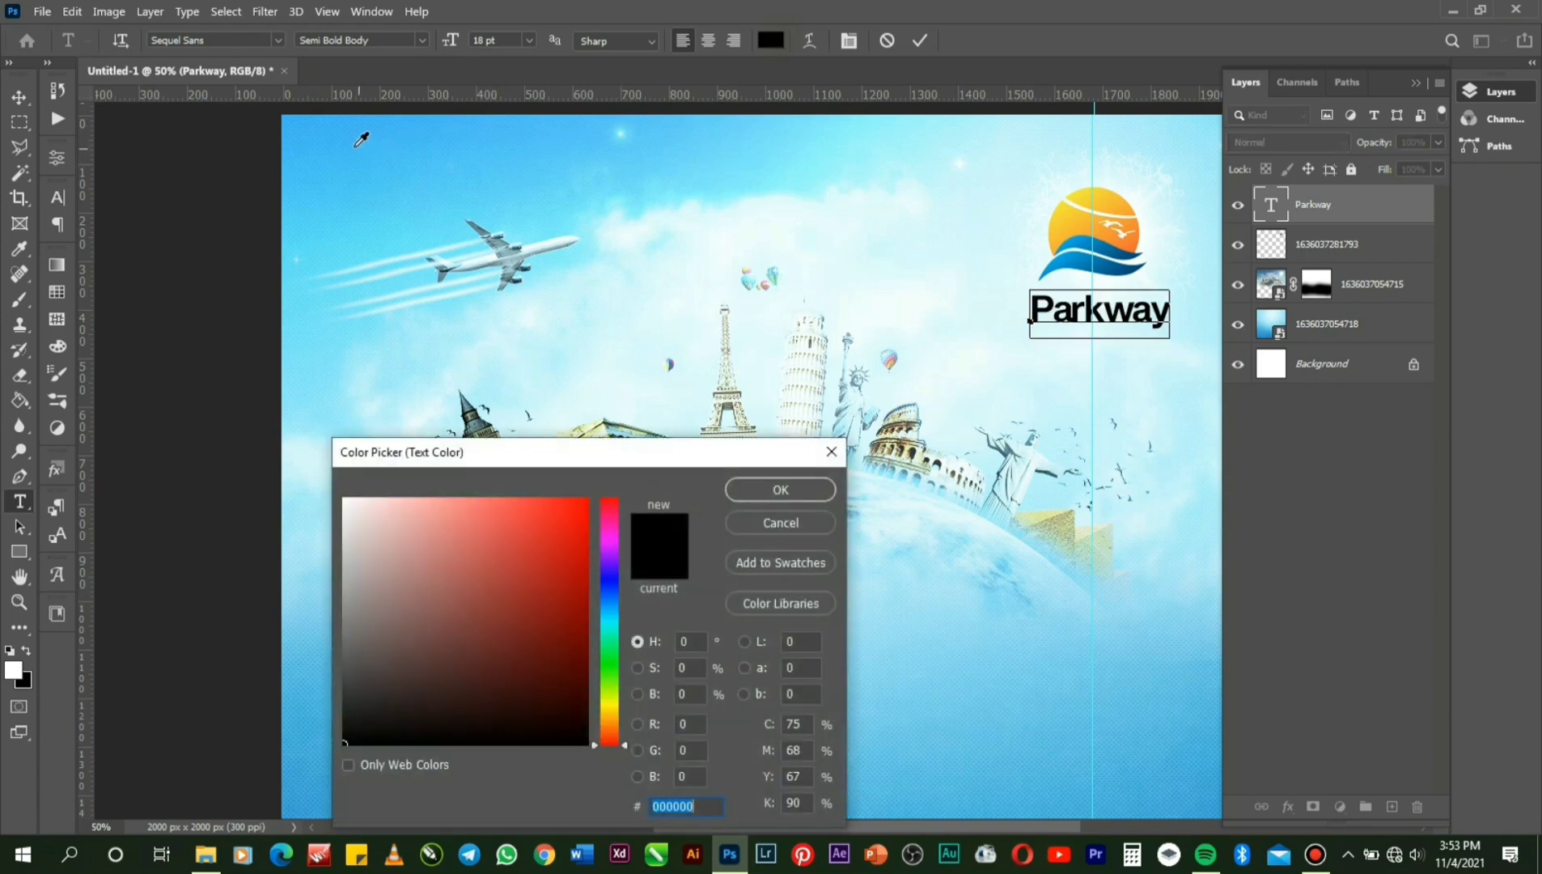
{"action": "left_click", "coordinate": [355, 145]}
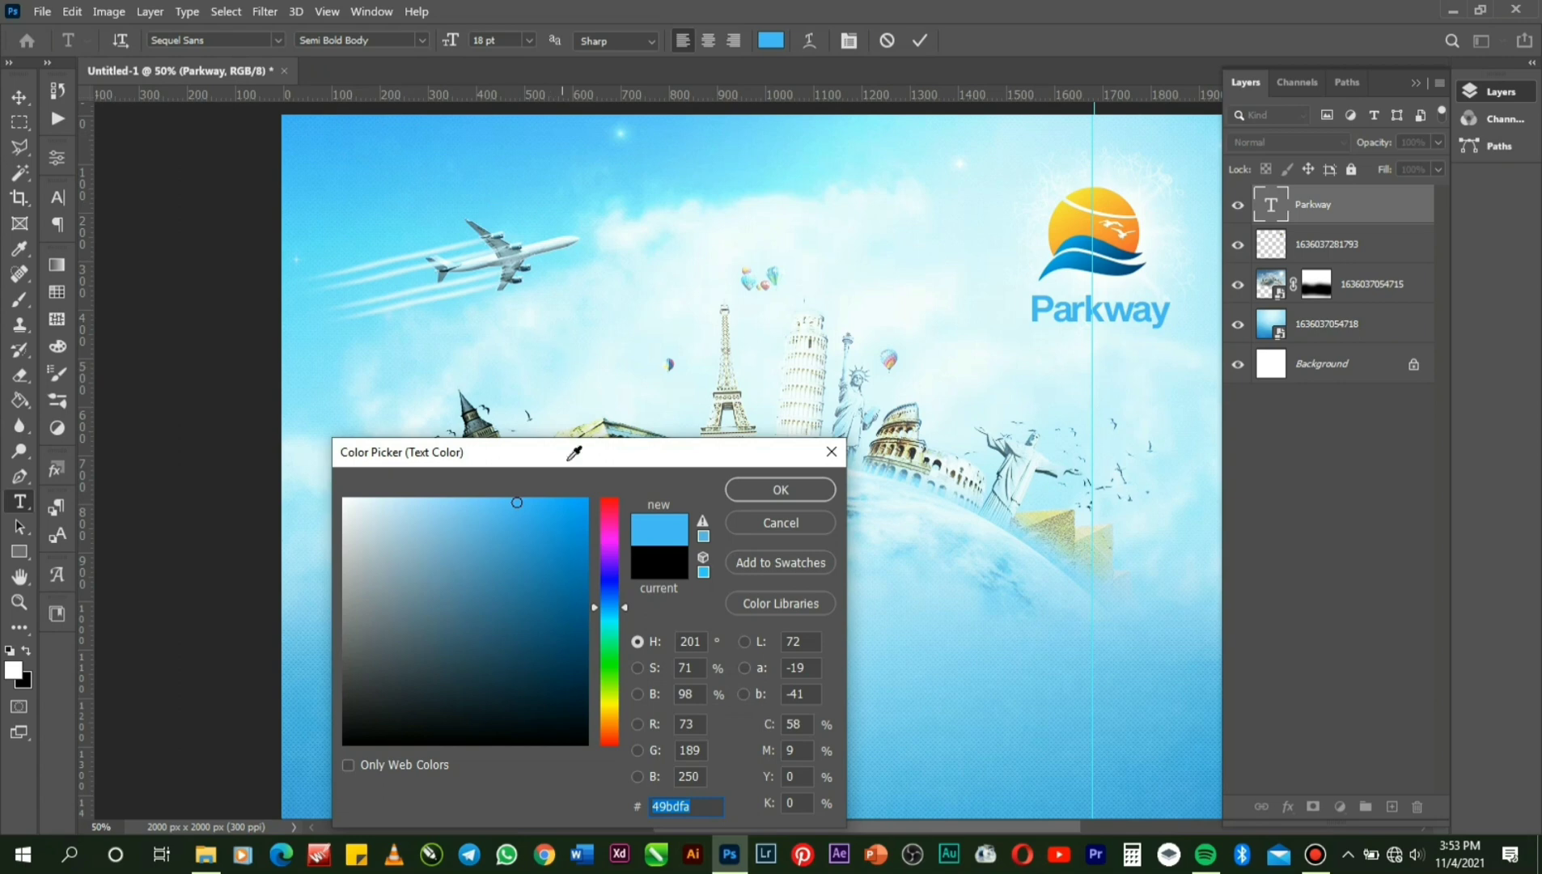
{"action": "left_click", "coordinate": [1063, 259]}
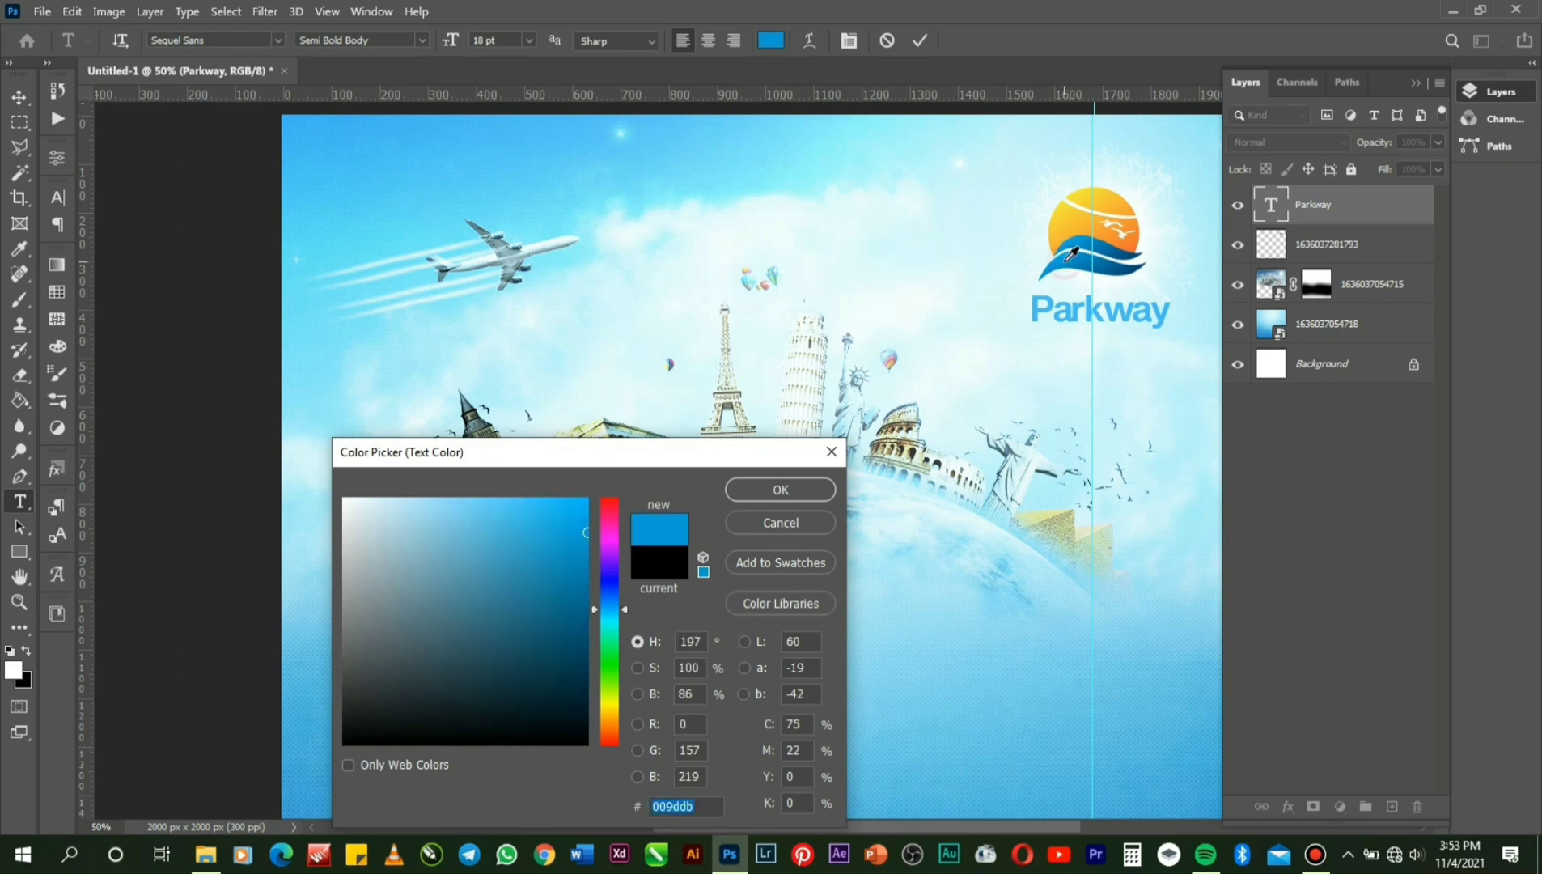
{"action": "left_click", "coordinate": [793, 497]}
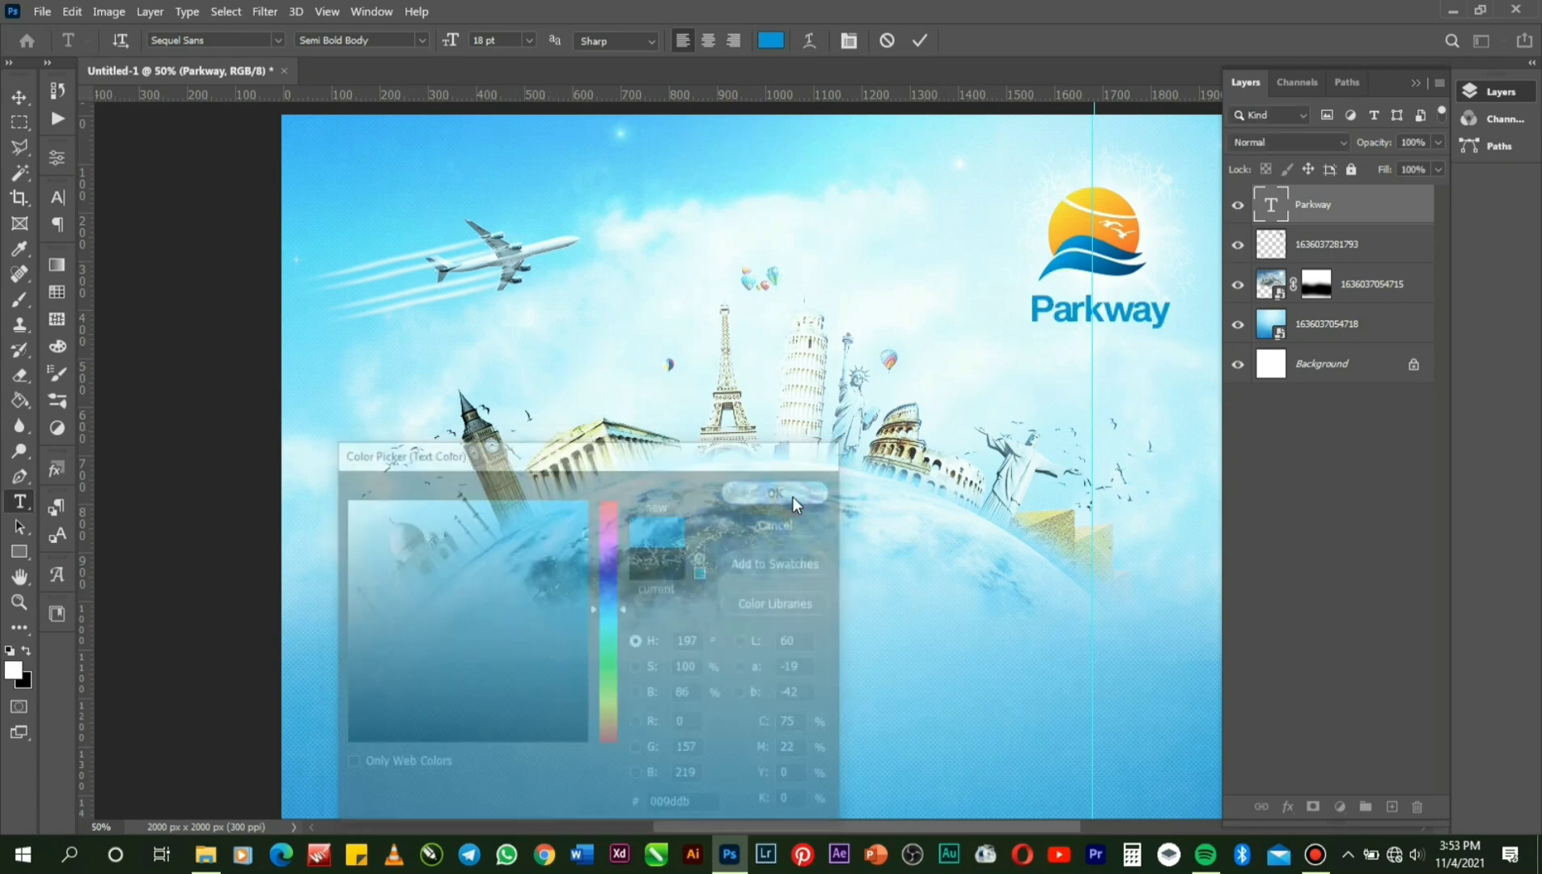
{"action": "left_click", "coordinate": [917, 41]}
Nudge Parkway slightly left and up so it sits under the emblem.
{"action": "key", "text": "v"}
{"action": "key", "text": "ctrl+t"}
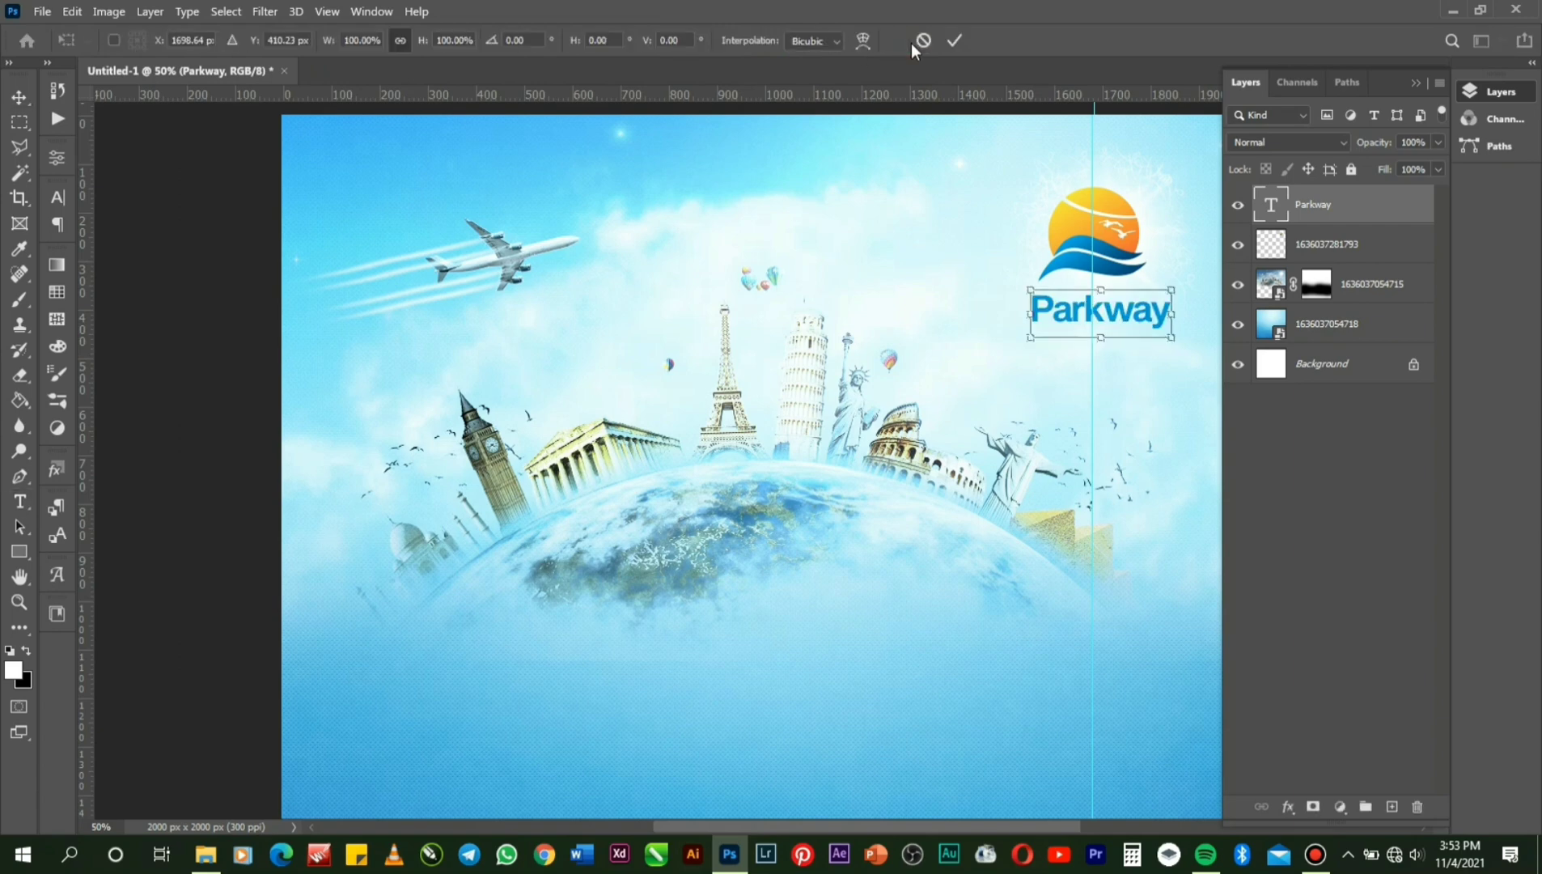
{"action": "key", "text": "Left"}
{"action": "key", "text": "Left"}
{"action": "key", "text": "Left"}
{"action": "key", "text": "Left"}
{"action": "key", "text": "Left"}
{"action": "key", "text": "Left"}
{"action": "key", "text": "Left"}
{"action": "key", "text": "Left"}
{"action": "key", "text": "Left"}
{"action": "key", "text": "Left"}
{"action": "key", "text": "Left"}
{"action": "key", "text": "Left"}
{"action": "key", "text": "Left"}
{"action": "key", "text": "Left"}
{"action": "key", "text": "Left"}
{"action": "key", "text": "Left"}
{"action": "key", "text": "Left"}
{"action": "key", "text": "Left"}
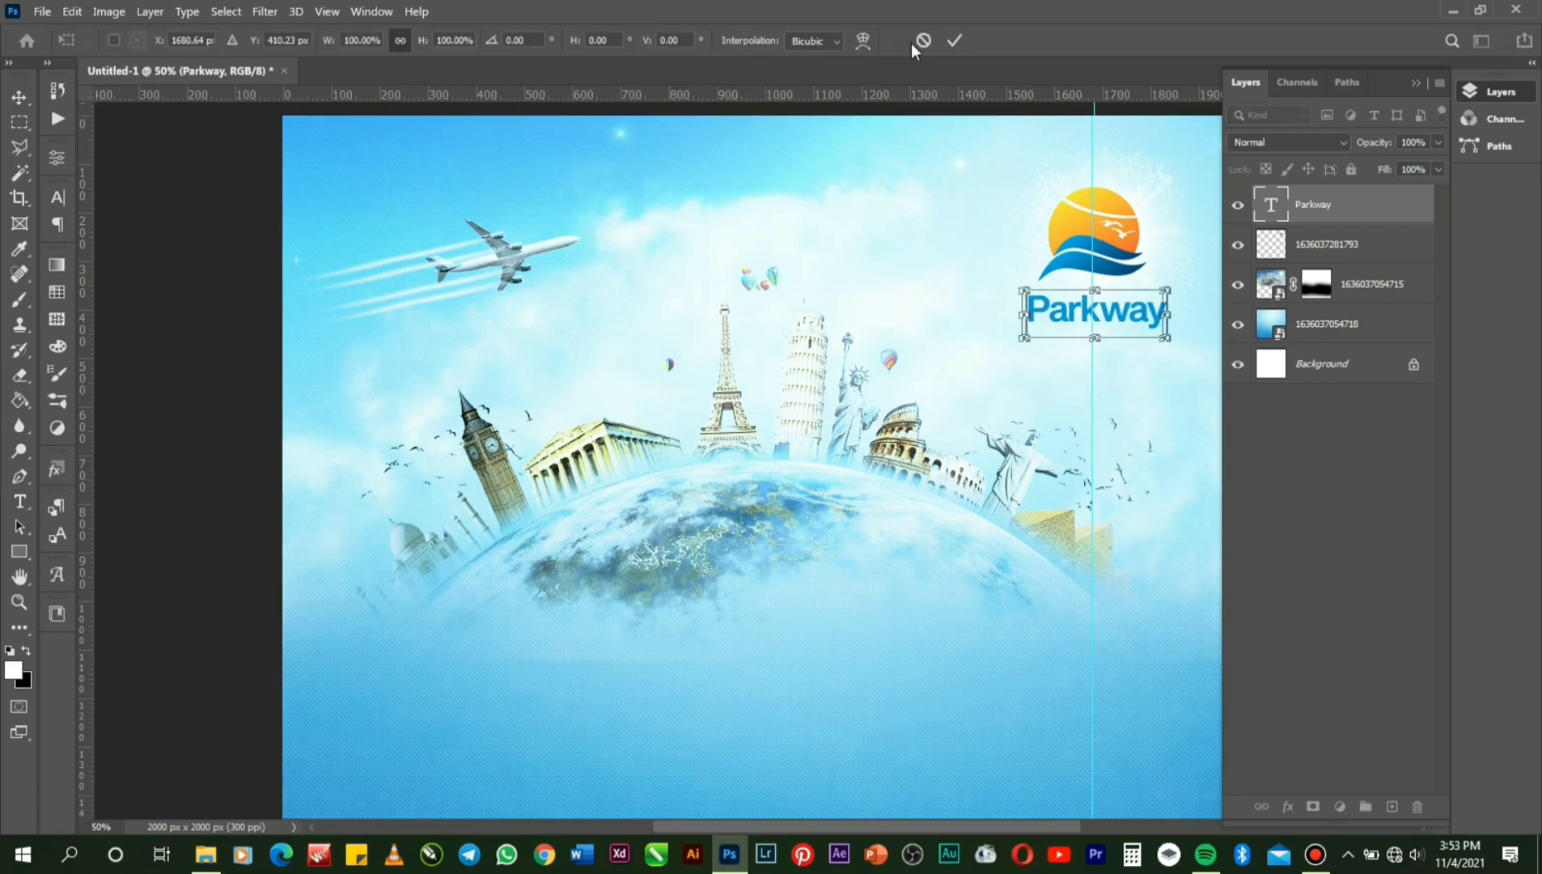
{"action": "key", "text": "Right"}
{"action": "key", "text": "Right"}
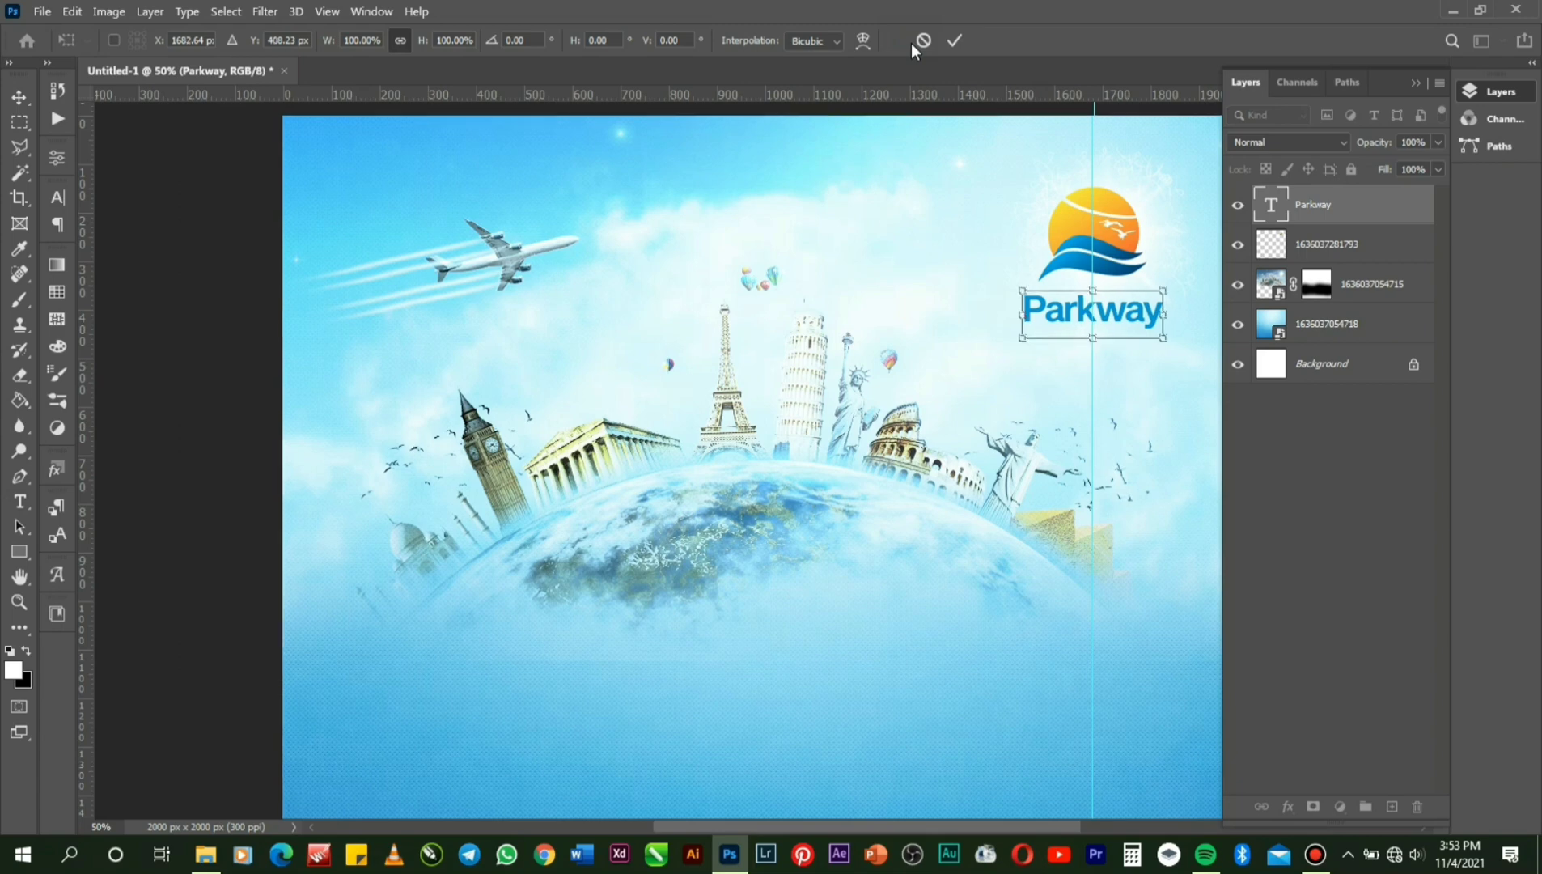
{"action": "key", "text": "Up"}
{"action": "key", "text": "Up"}
{"action": "key", "text": "Up"}
{"action": "key", "text": "Up"}
{"action": "key", "text": "Up"}
{"action": "key", "text": "Up"}
{"action": "key", "text": "Up"}
{"action": "key", "text": "Up"}
{"action": "key", "text": "Up"}
{"action": "key", "text": "Up"}
{"action": "key", "text": "Up"}
{"action": "key", "text": "Up"}
{"action": "key", "text": "Up"}
{"action": "key", "text": "Up"}
{"action": "key", "text": "Up"}
{"action": "key", "text": "Up"}
{"action": "key", "text": "Up"}
{"action": "key", "text": "Up"}
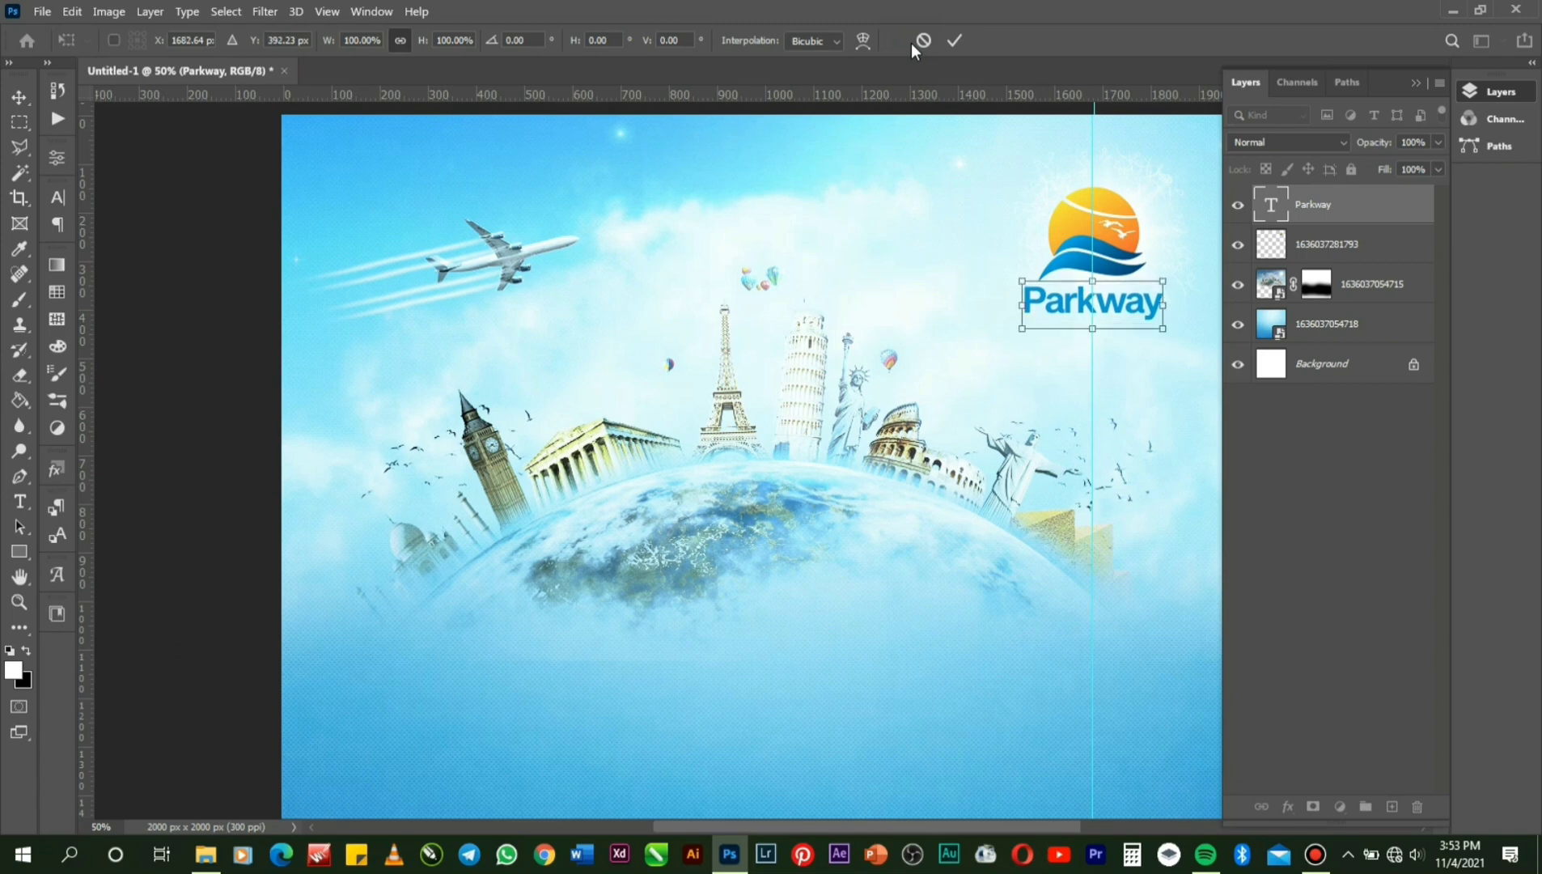
{"action": "key", "text": "Return"}
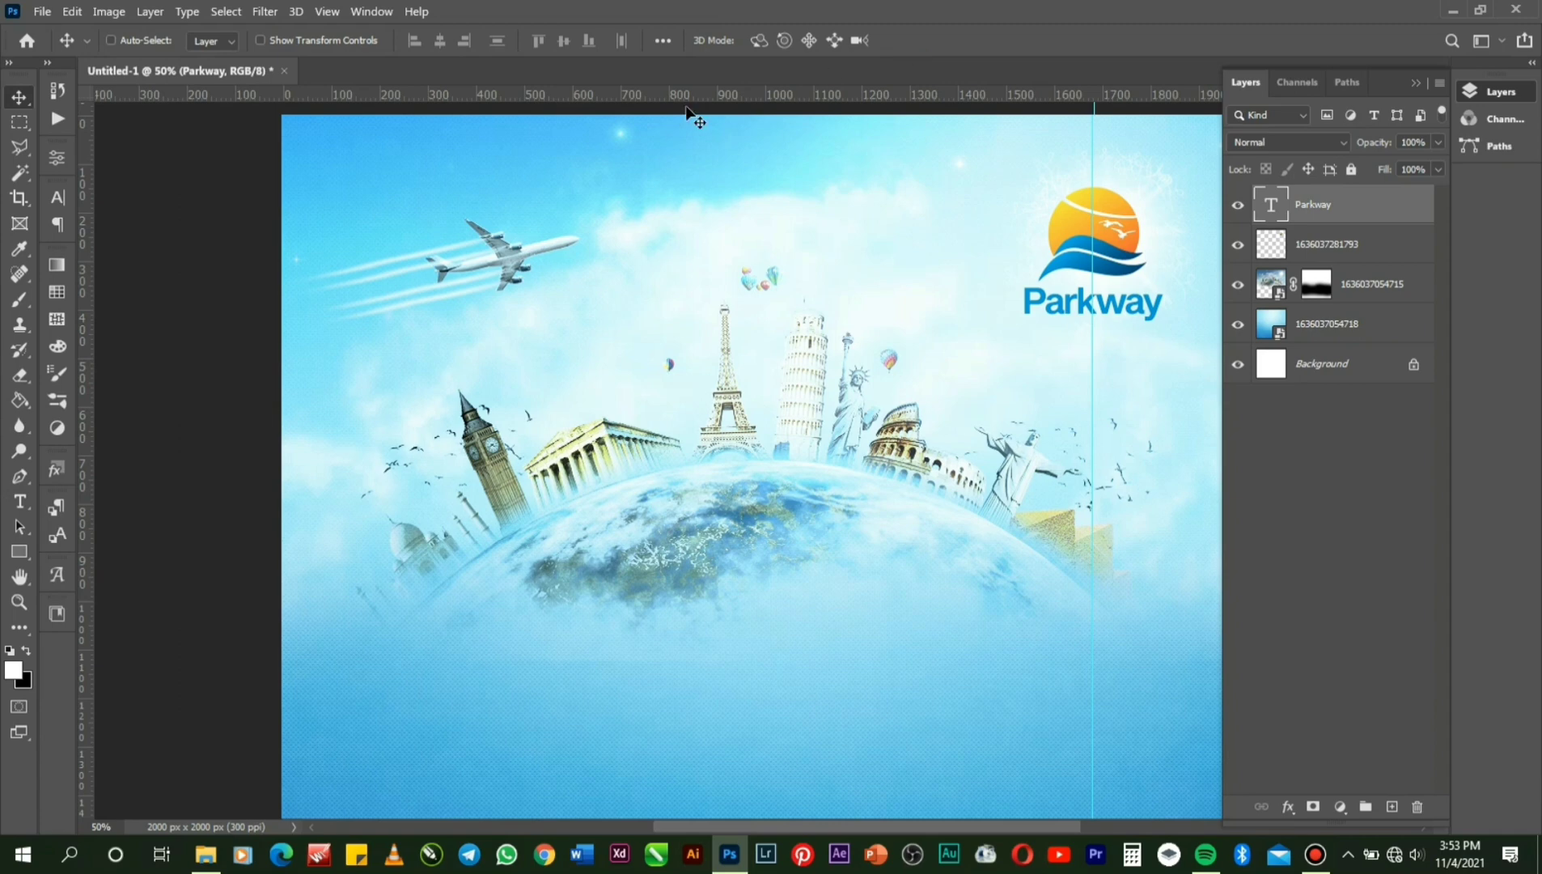
Type 'Travel and Tours' as a new line beneath Parkway and select all its text.
{"action": "left_click", "coordinate": [20, 503]}
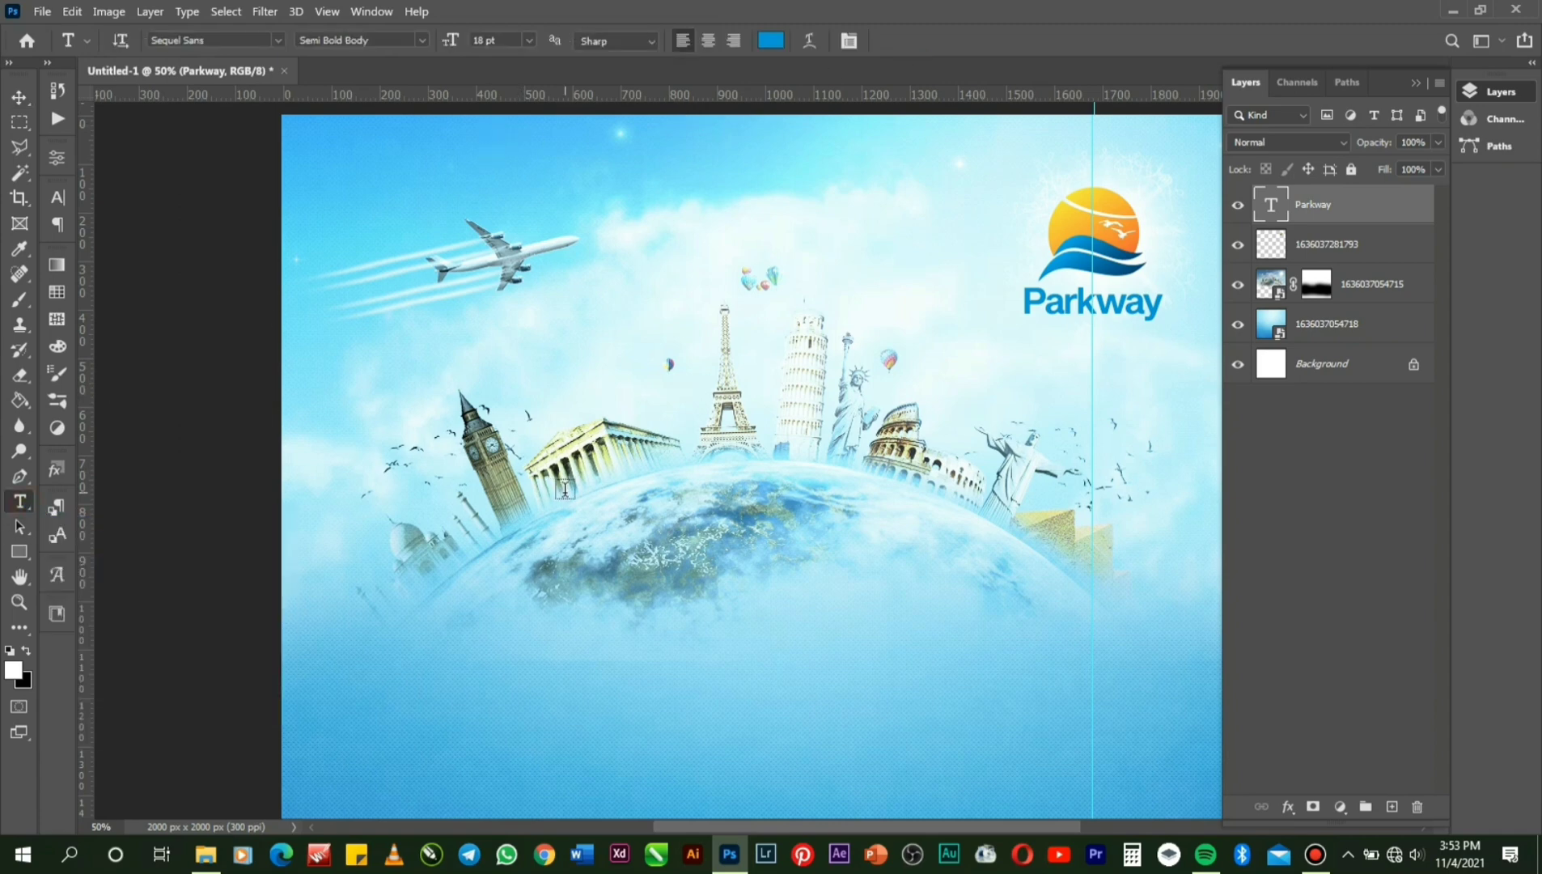
{"action": "left_click", "coordinate": [1047, 352]}
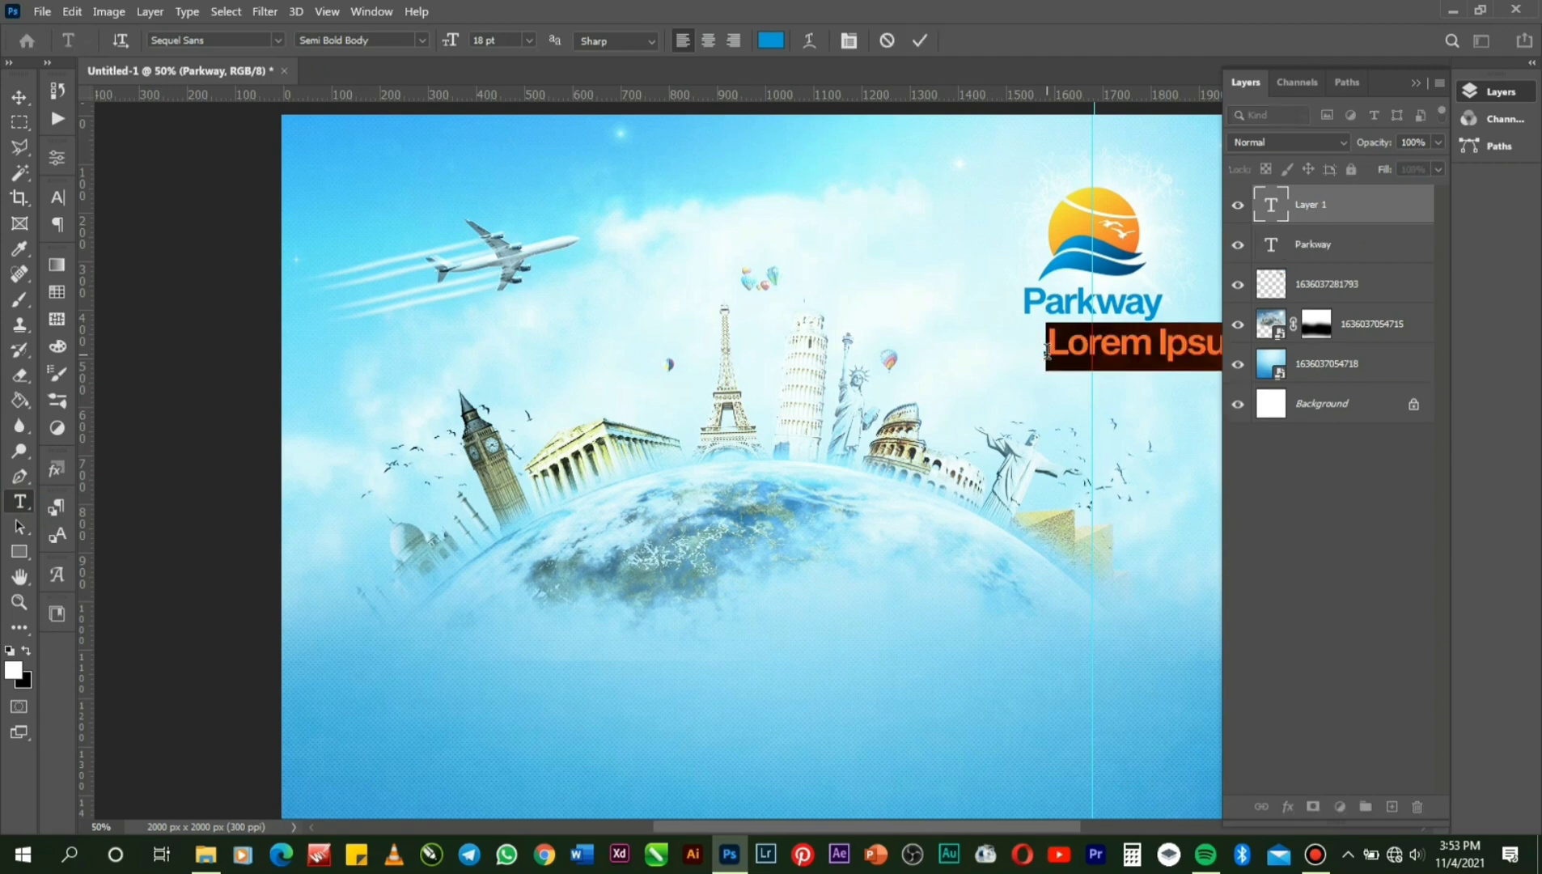
{"action": "type", "text": "Tra"}
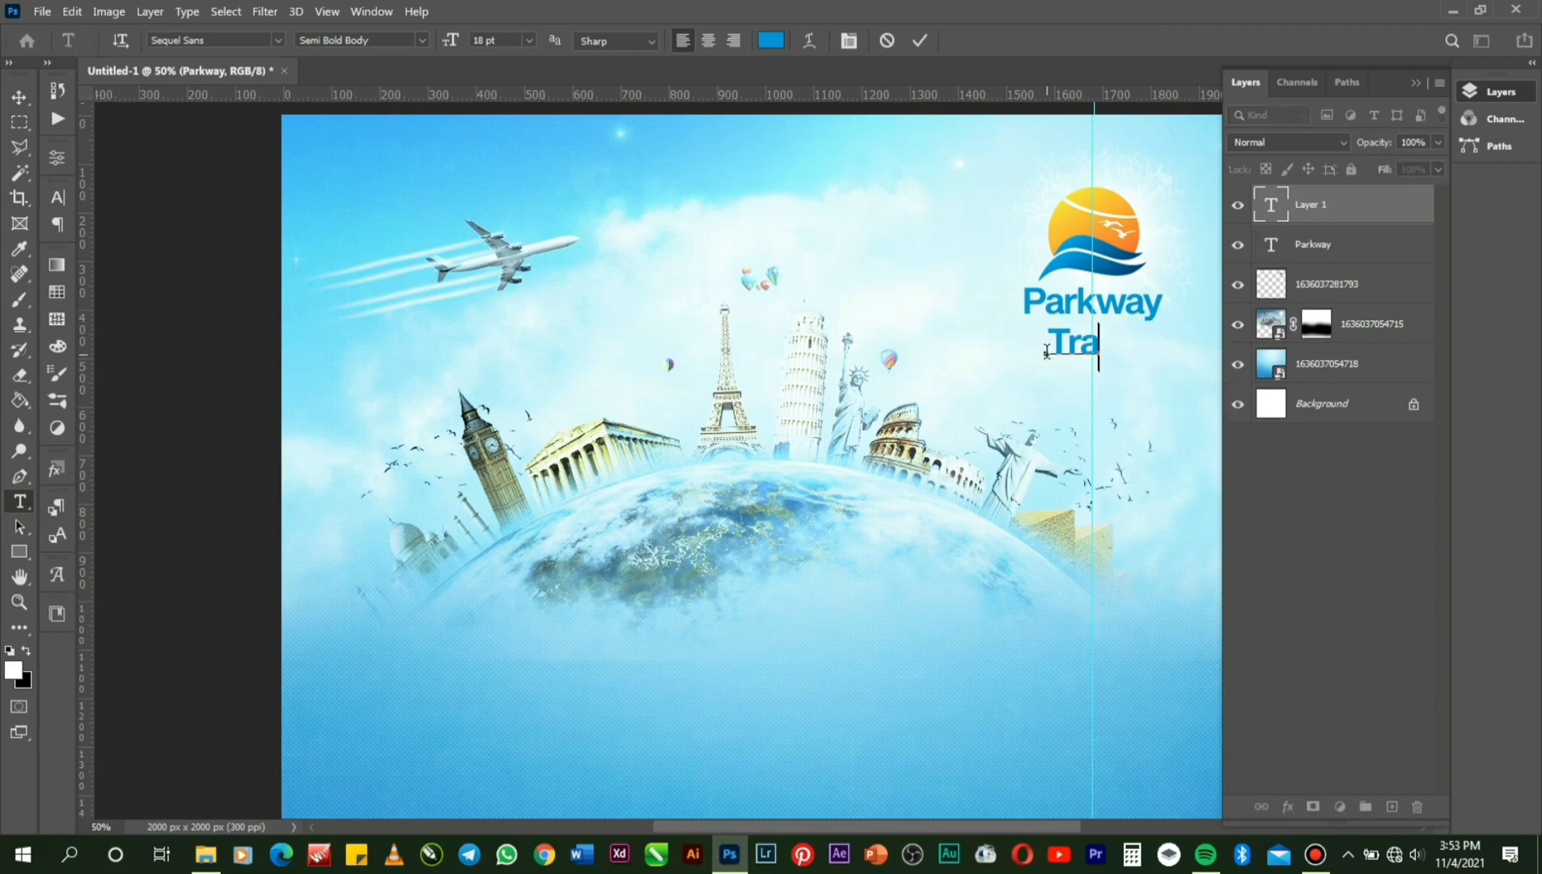
{"action": "type", "text": "vel a"}
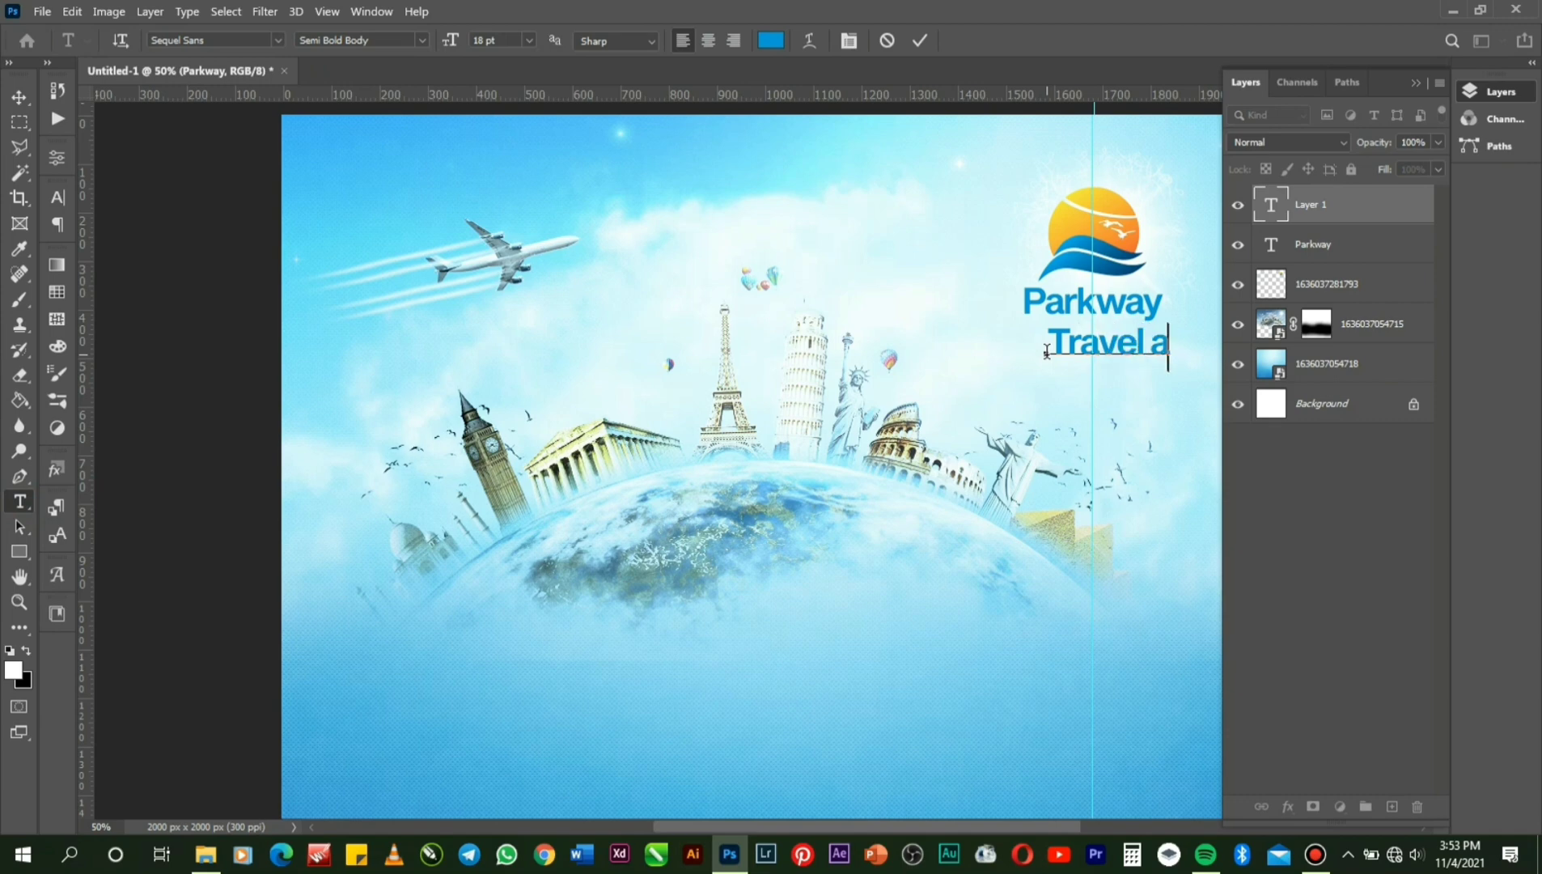
{"action": "type", "text": "nd T"}
{"action": "left_click_drag", "start_coordinate": [1174, 424], "coordinate": [1074, 421]}
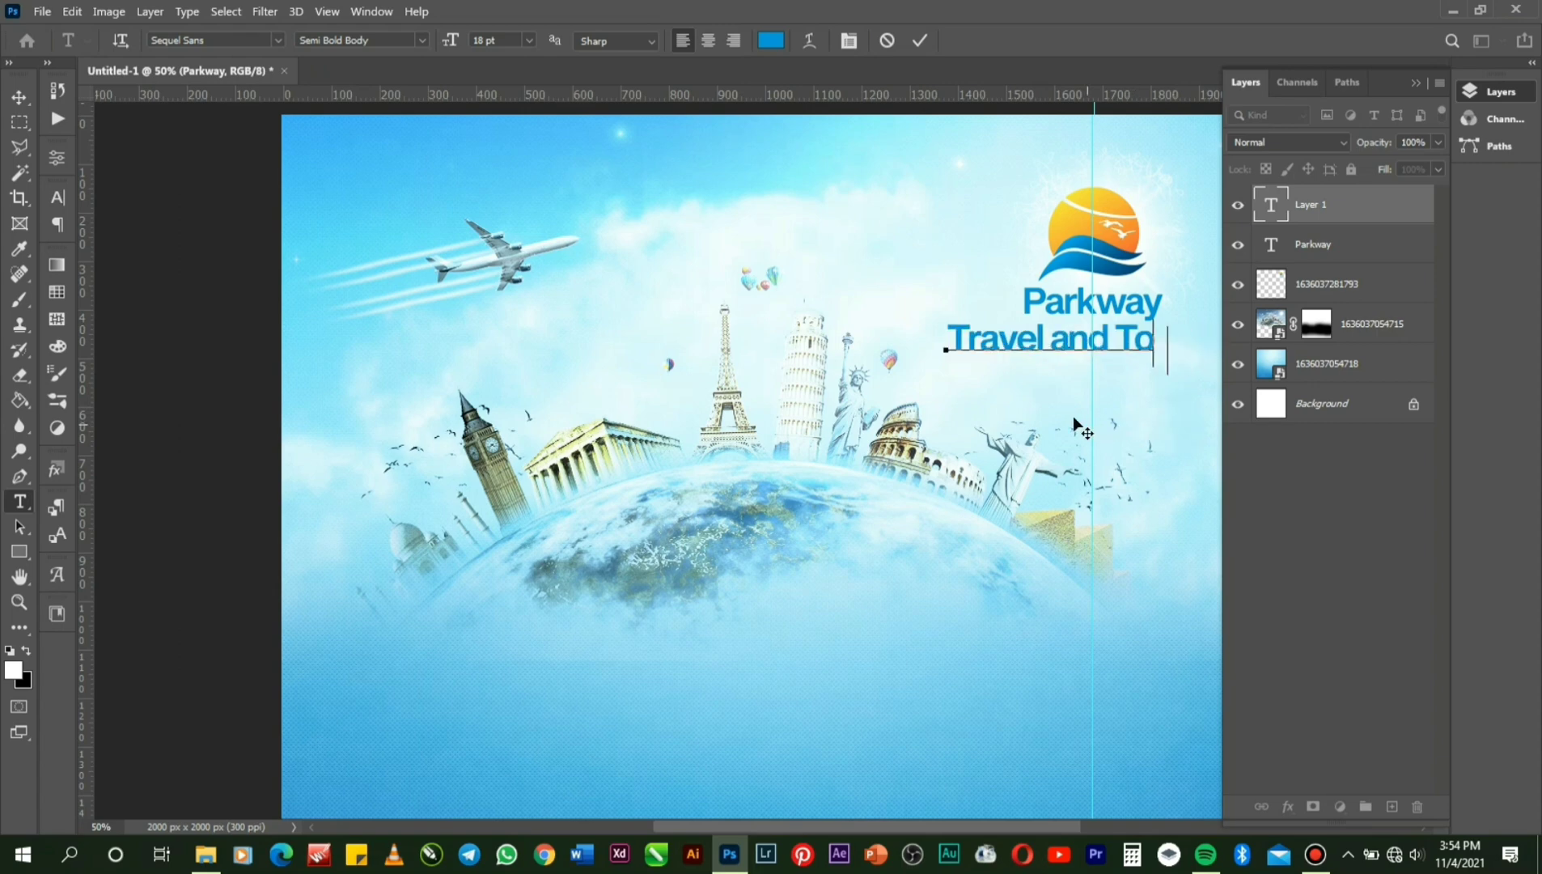
{"action": "type", "text": "urs"}
{"action": "right_click", "coordinate": [1052, 341]}
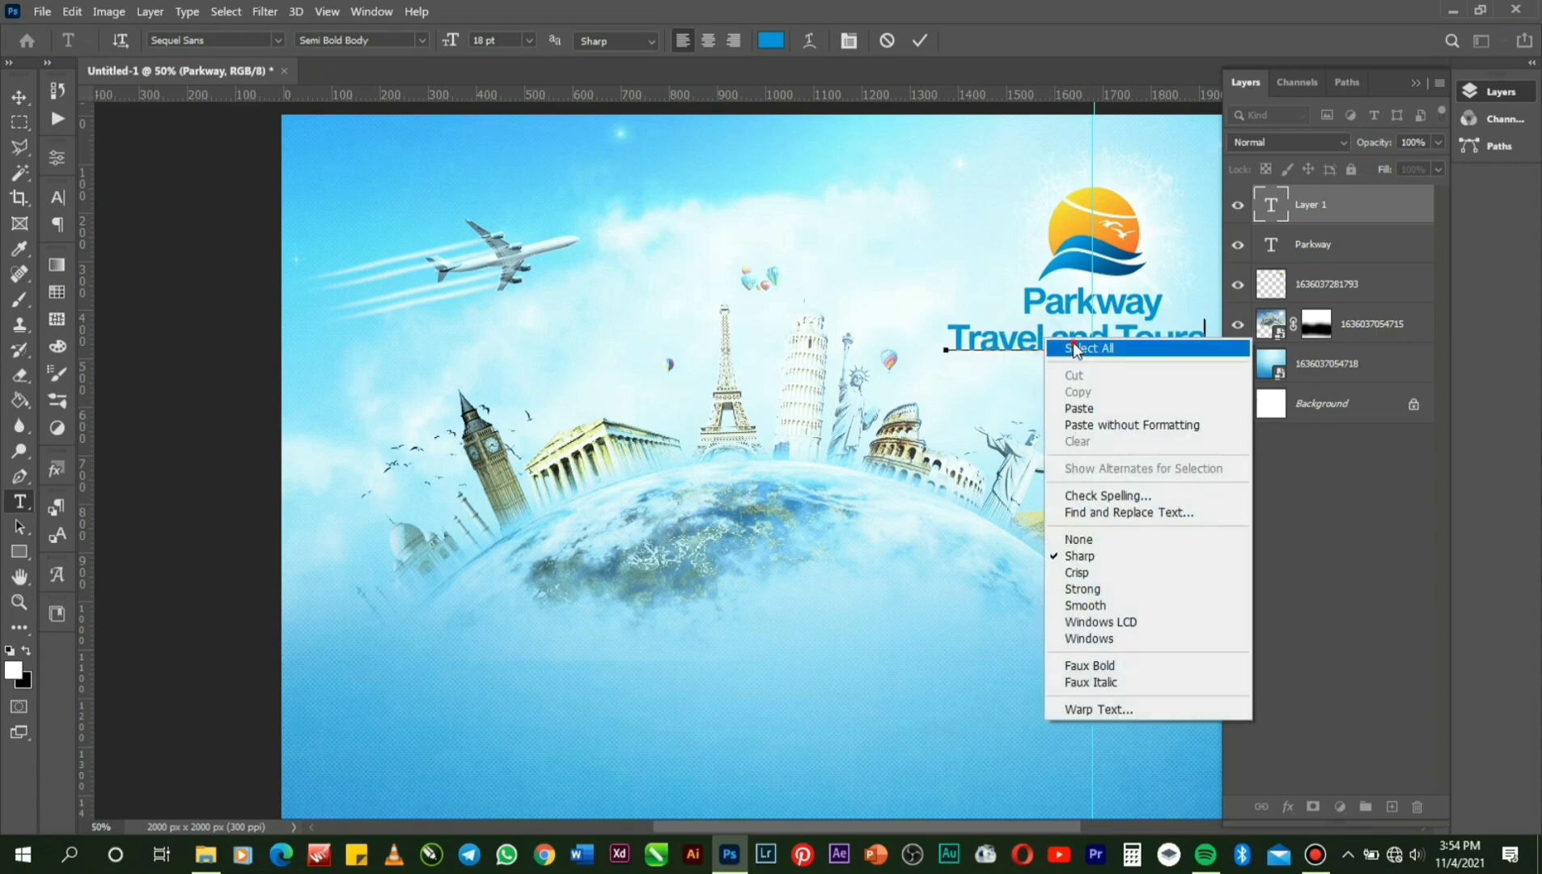
{"action": "left_click", "coordinate": [1072, 346]}
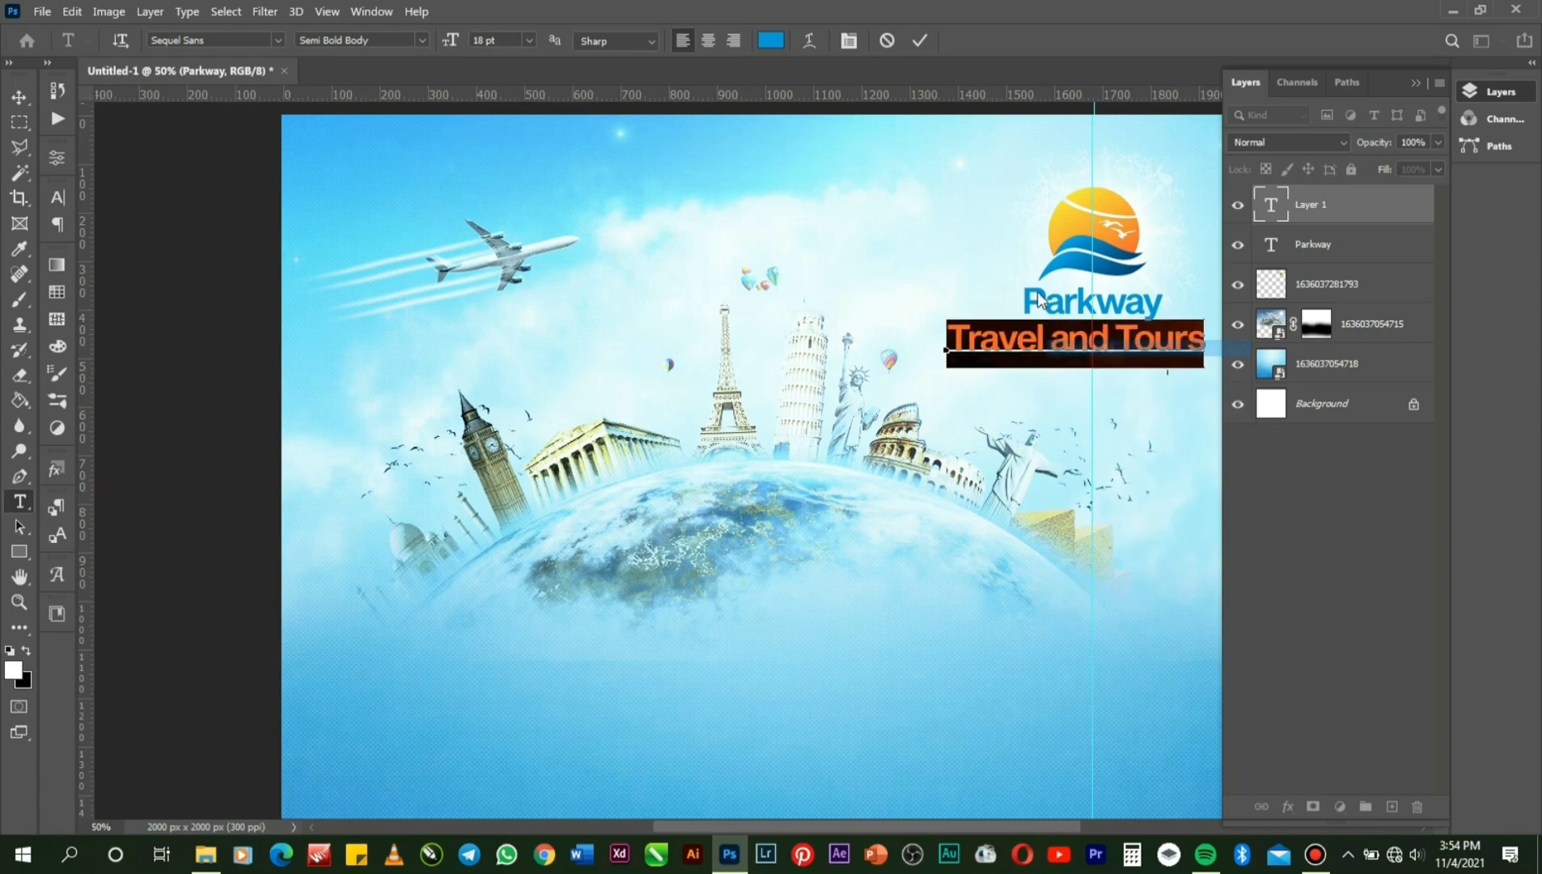
{"action": "left_click", "coordinate": [849, 40]}
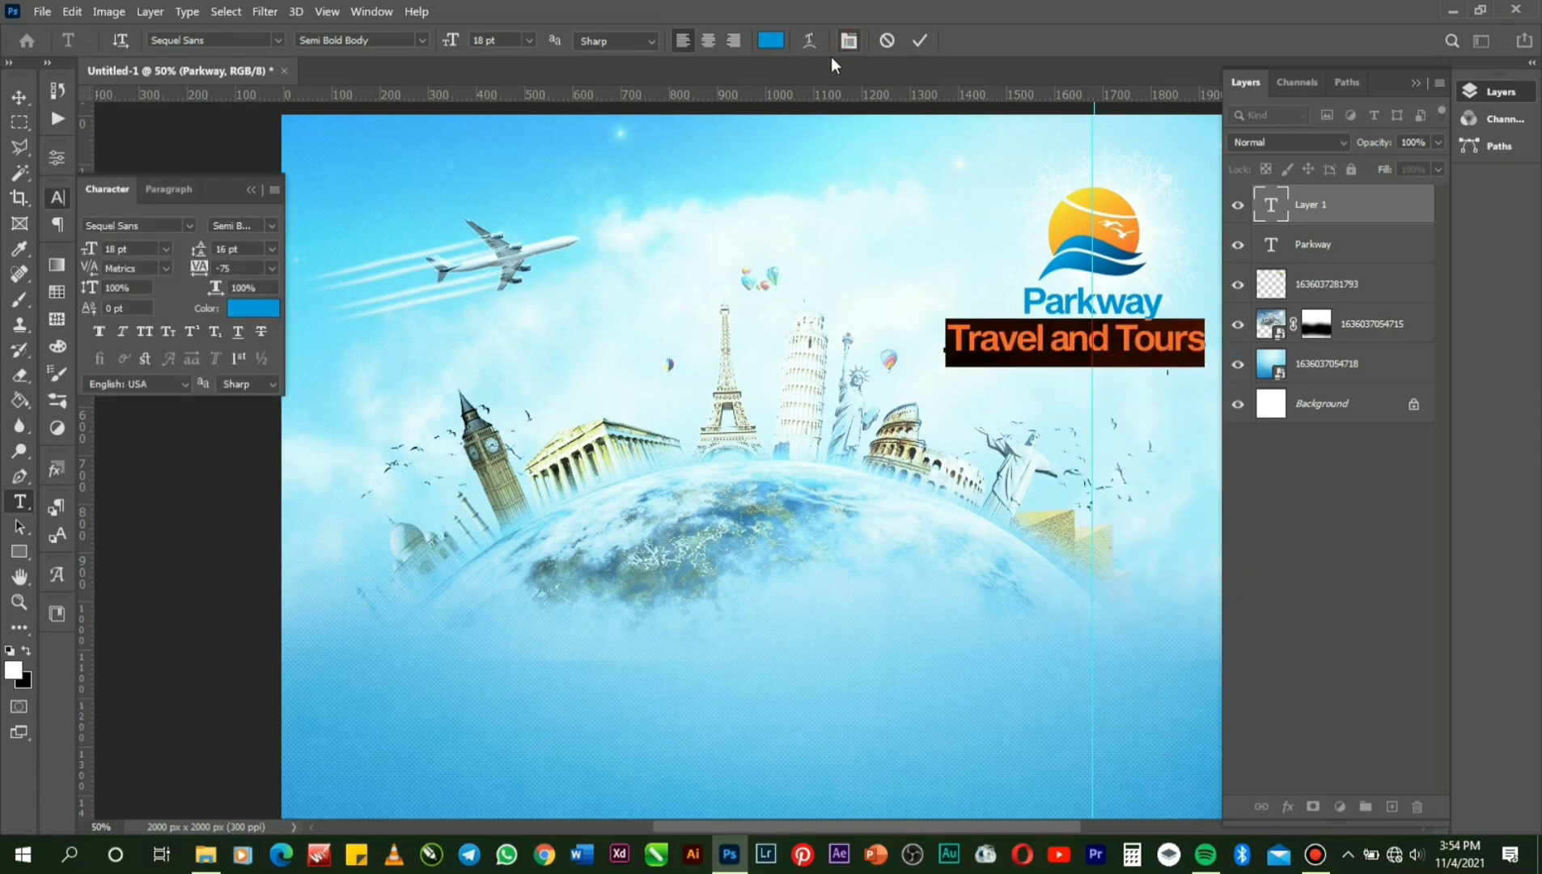
Give 'Travel and Tours' 200 tracking and a 5 pt size, and place it under Parkway.
{"action": "left_click", "coordinate": [276, 270]}
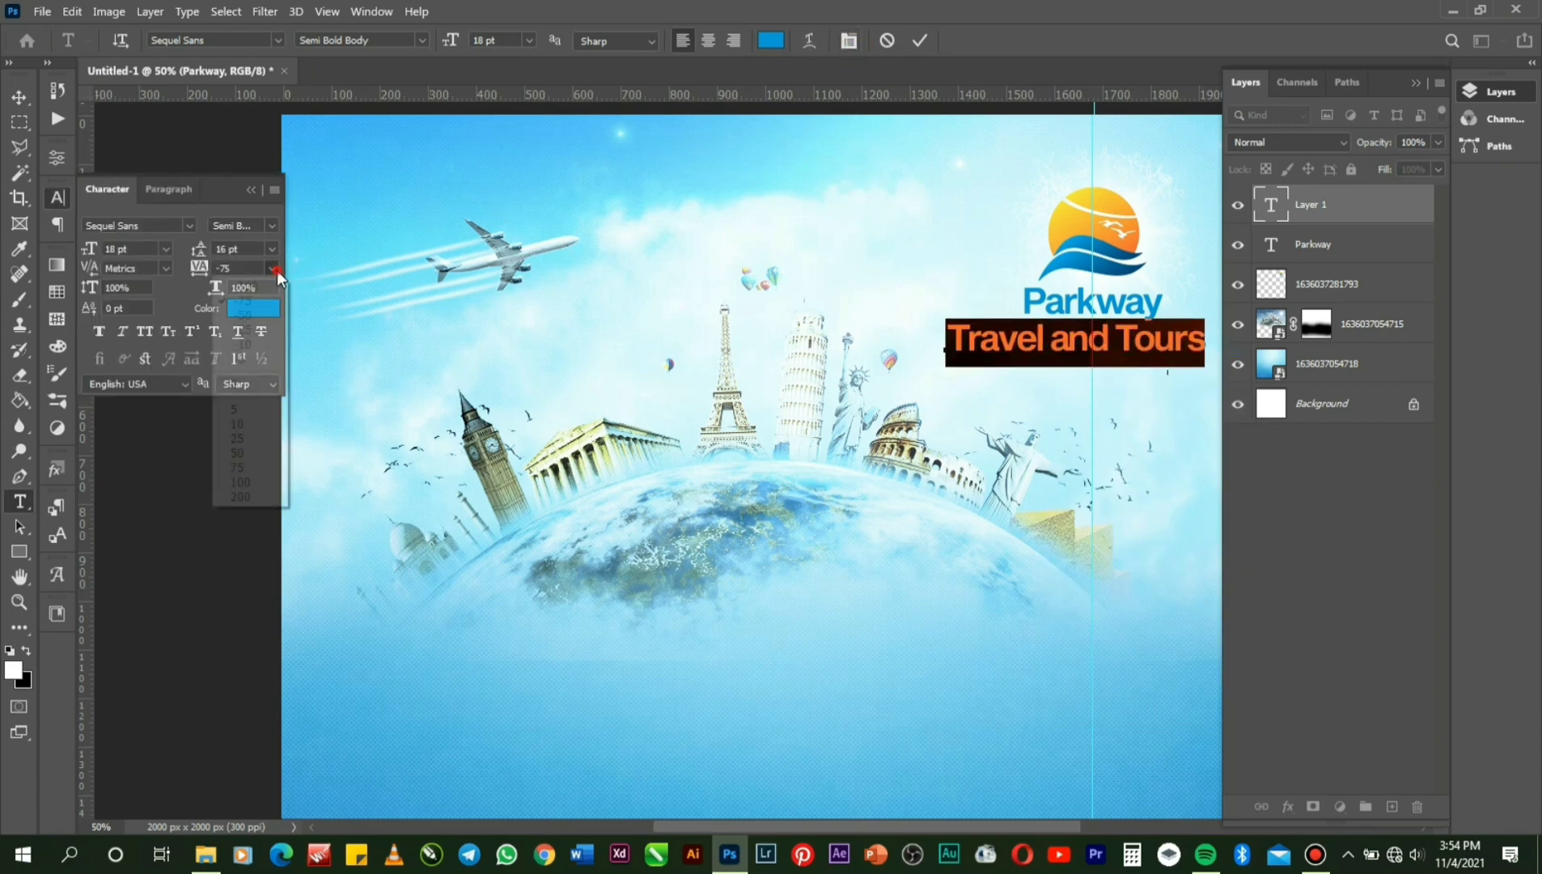
{"action": "left_click", "coordinate": [266, 491]}
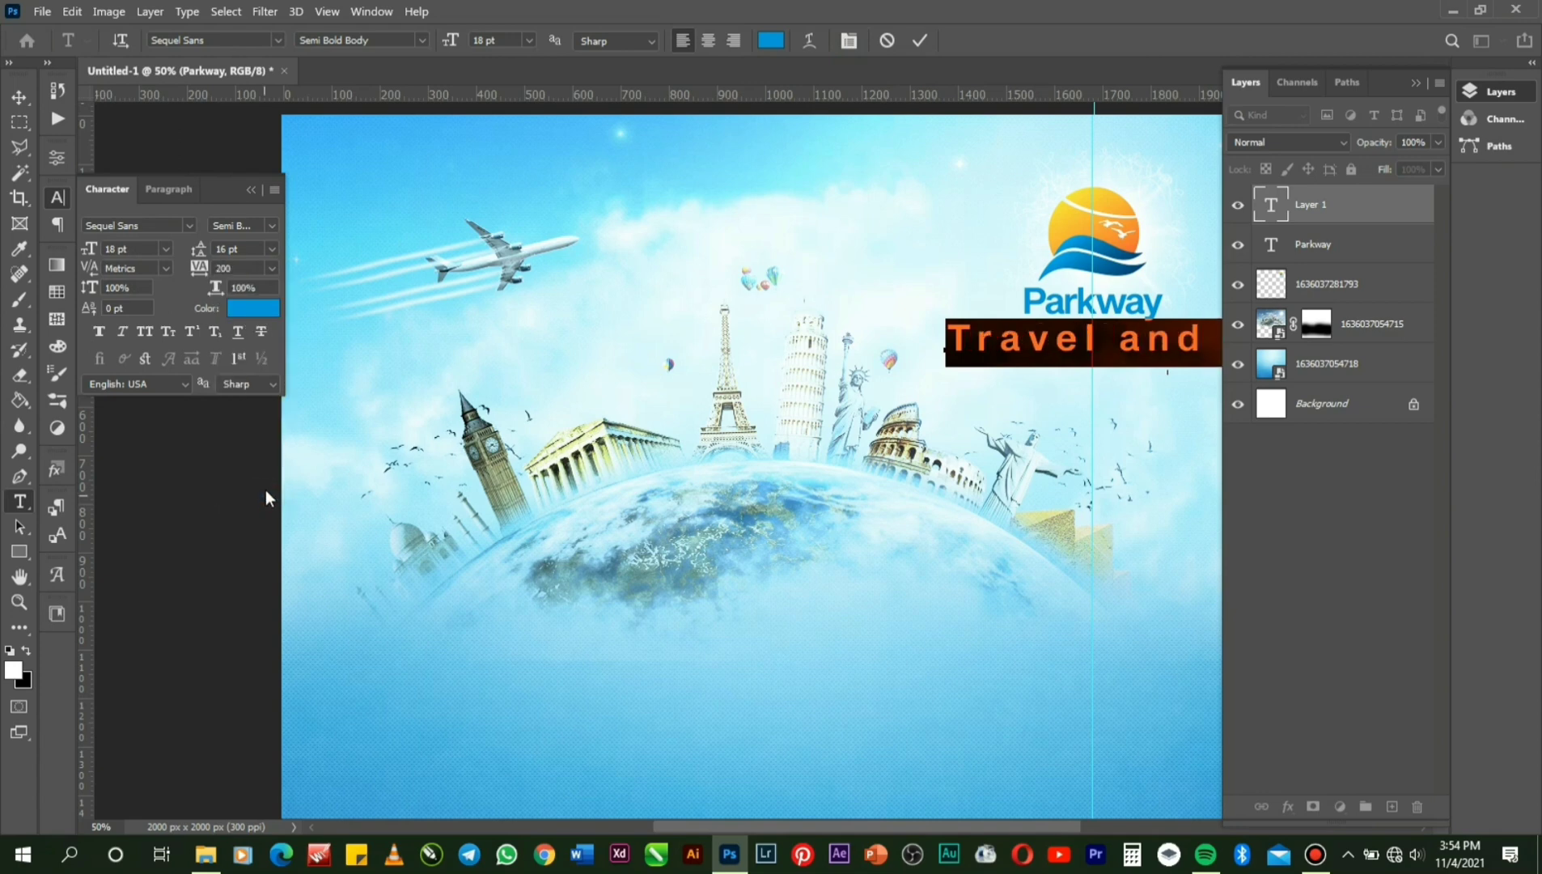
{"action": "left_click", "coordinate": [528, 40]}
{"action": "left_click", "coordinate": [509, 143]}
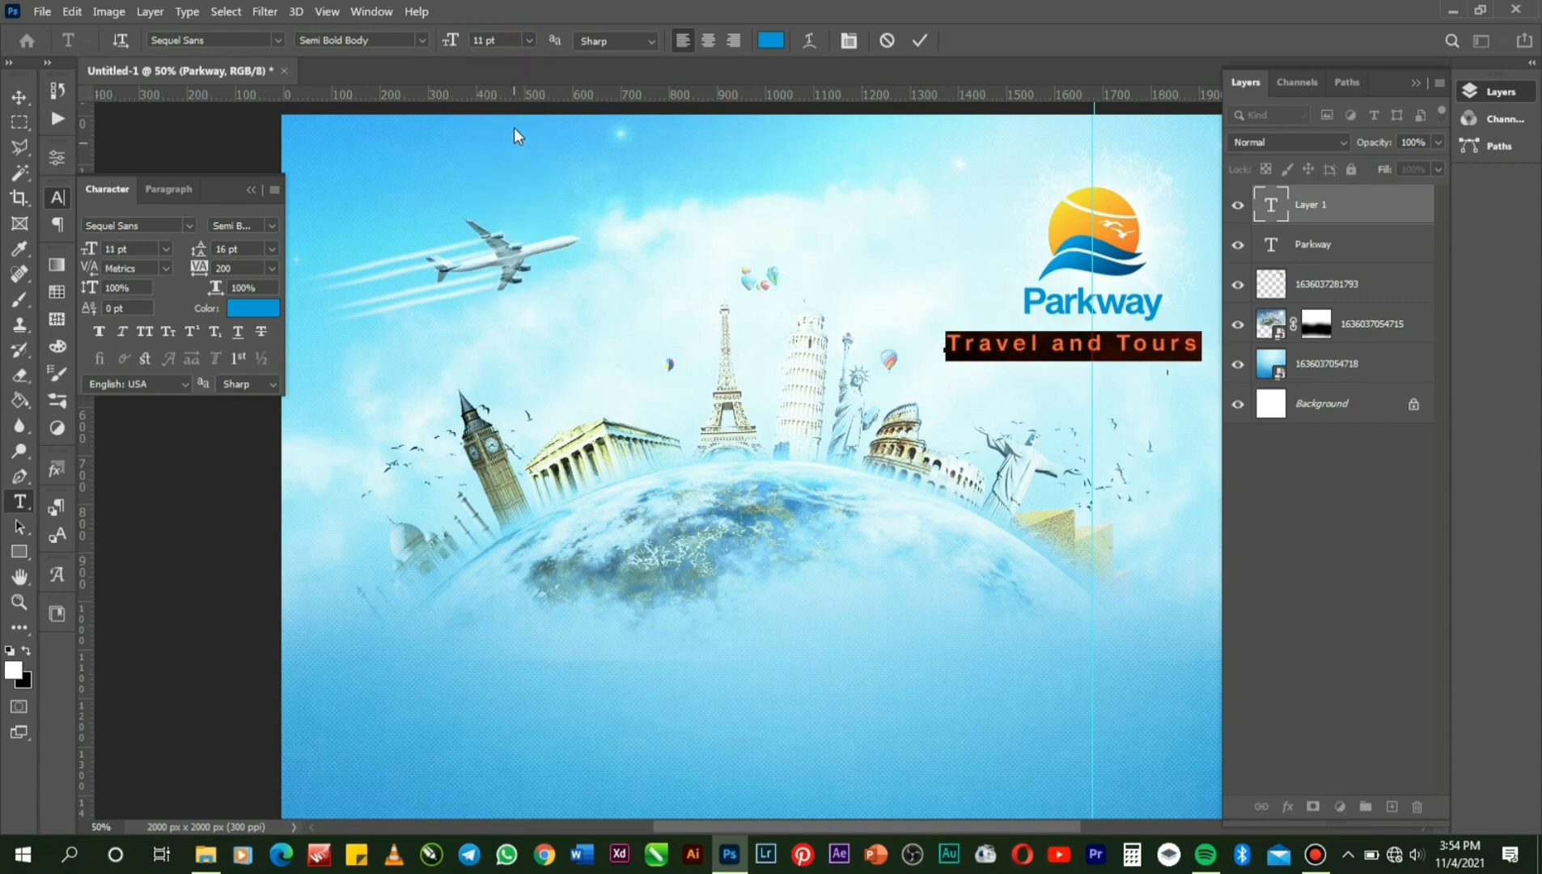
{"action": "left_click", "coordinate": [529, 39]}
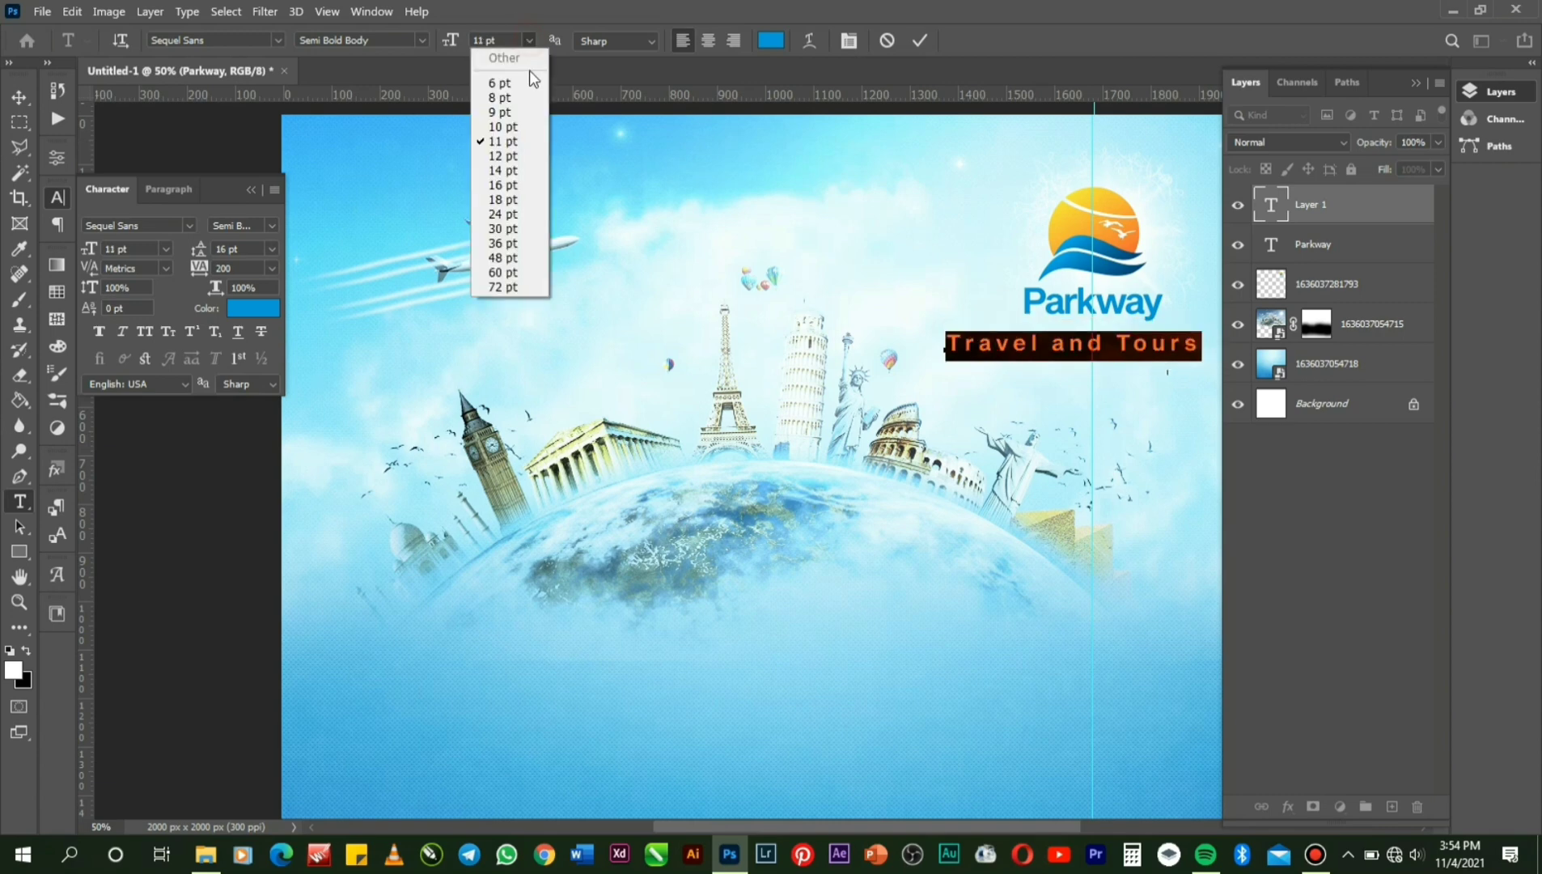
{"action": "left_click", "coordinate": [526, 98]}
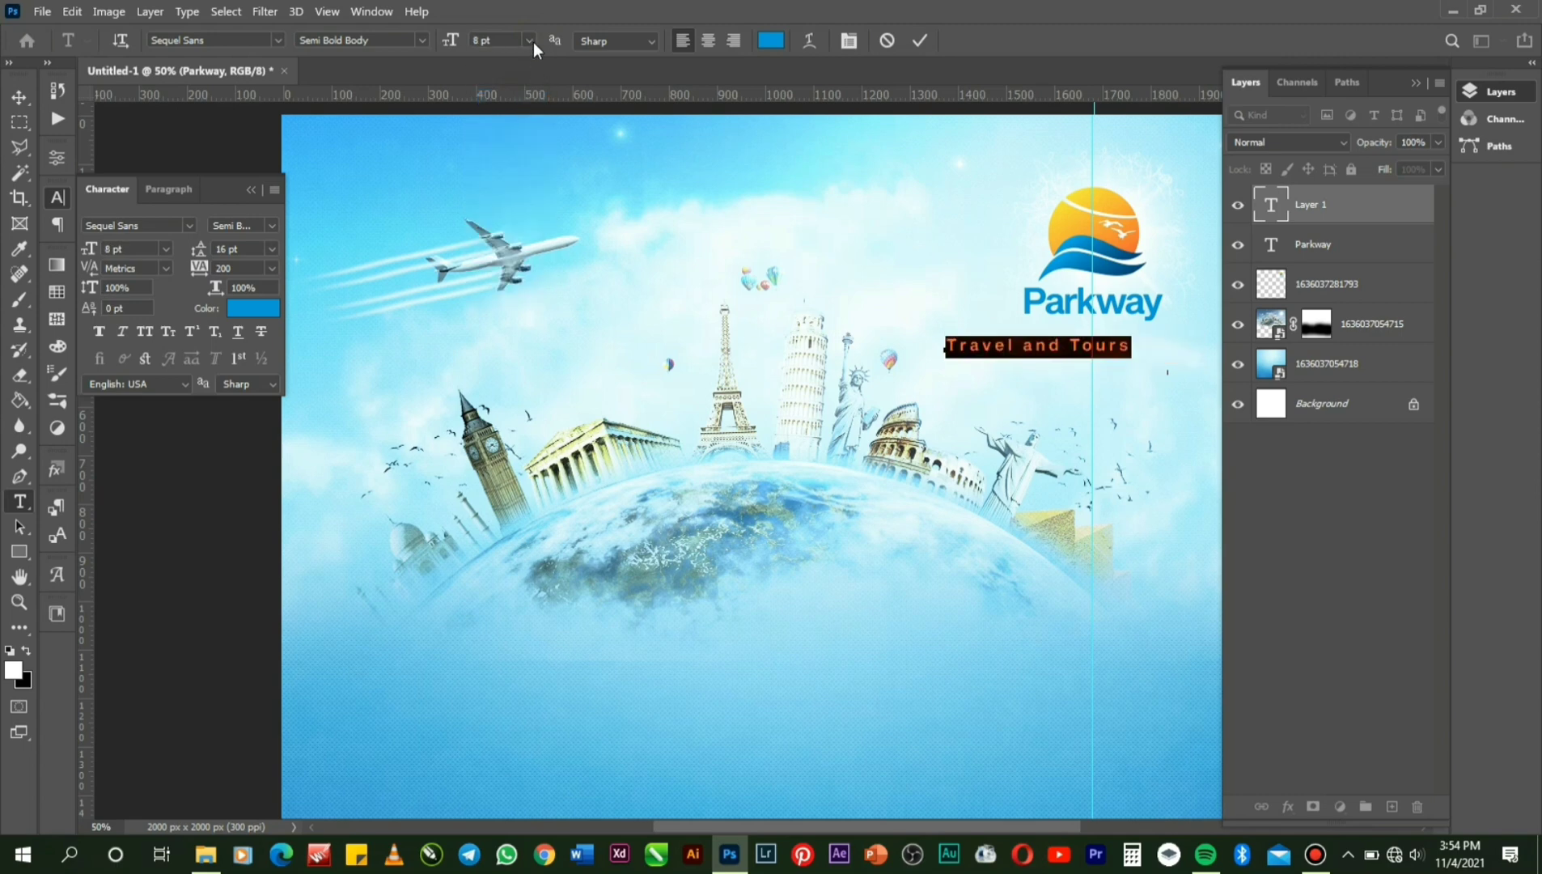
{"action": "left_click", "coordinate": [455, 45]}
{"action": "type", "text": "5"}
{"action": "key", "text": "Return"}
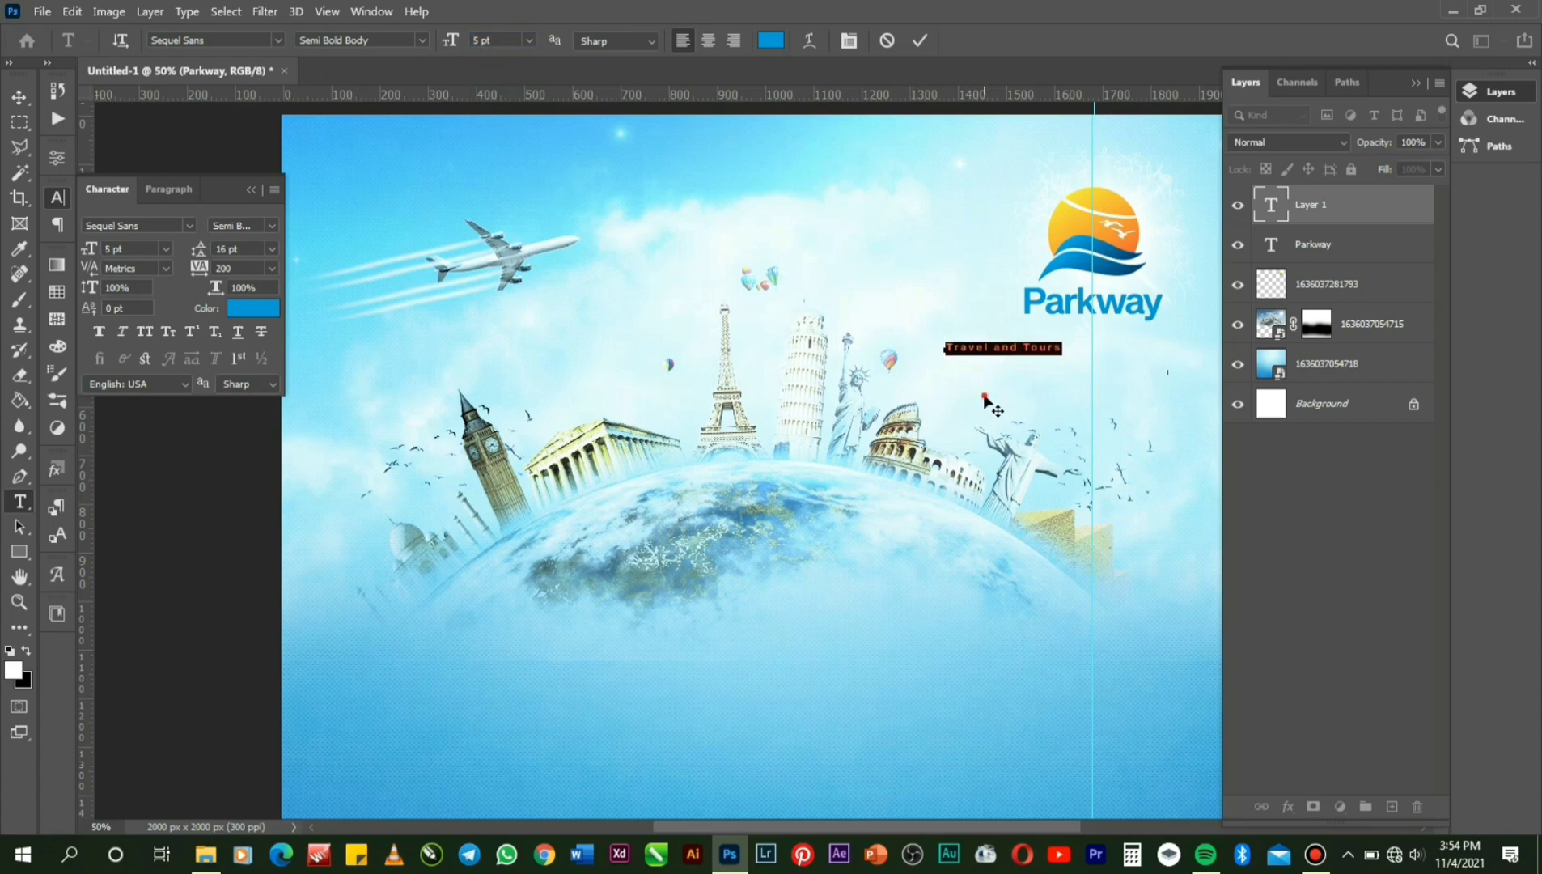
{"action": "left_click_drag", "start_coordinate": [986, 397], "coordinate": [1076, 383]}
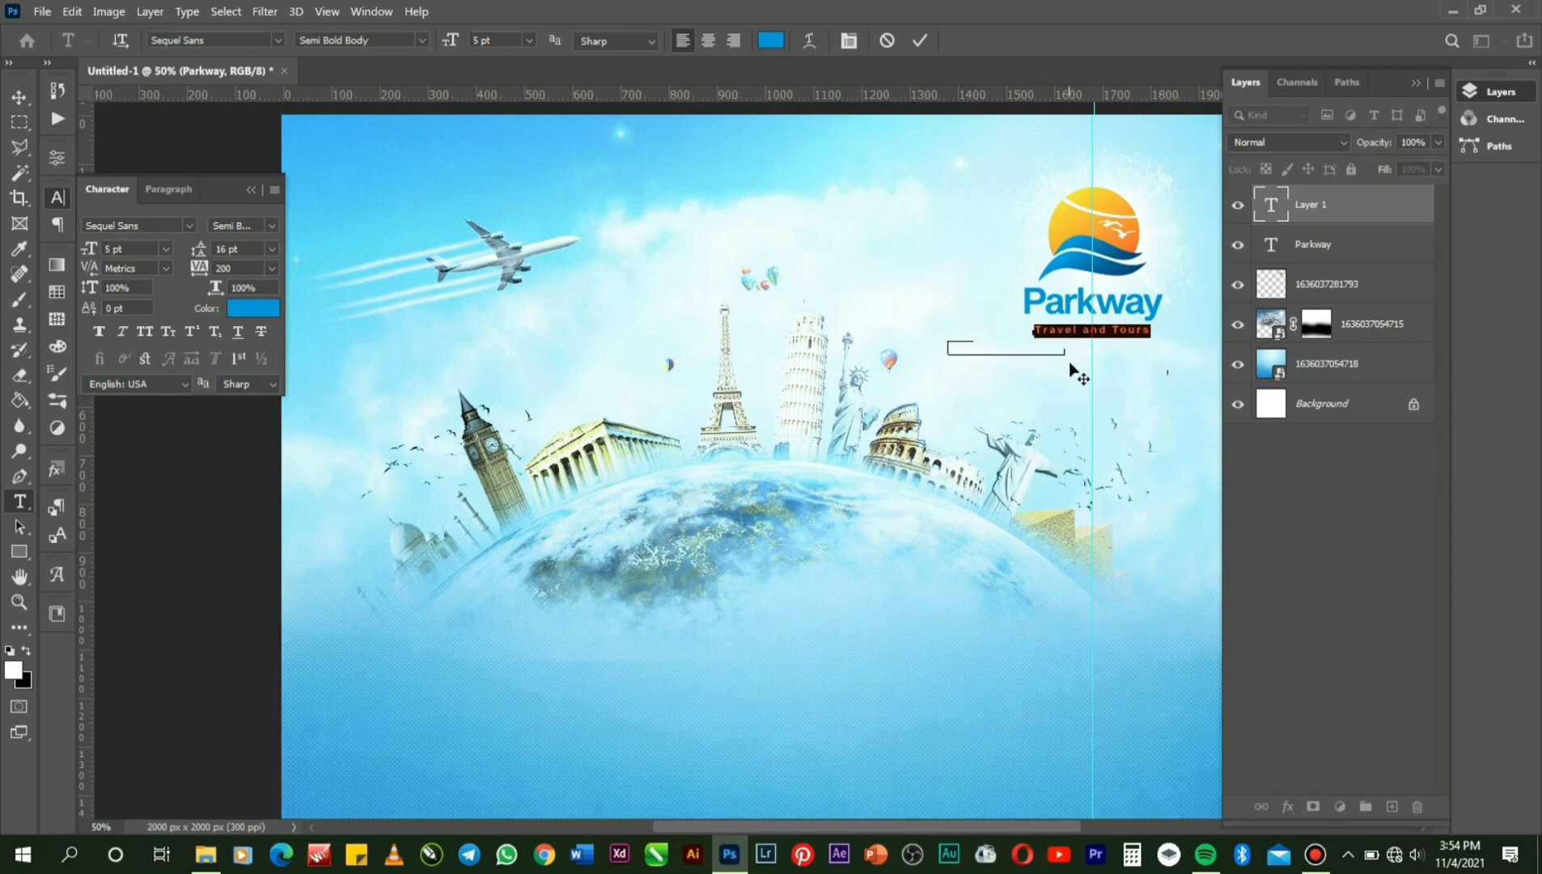
Make the 'Travel and Tours' text black and commit it.
{"action": "left_click", "coordinate": [772, 42]}
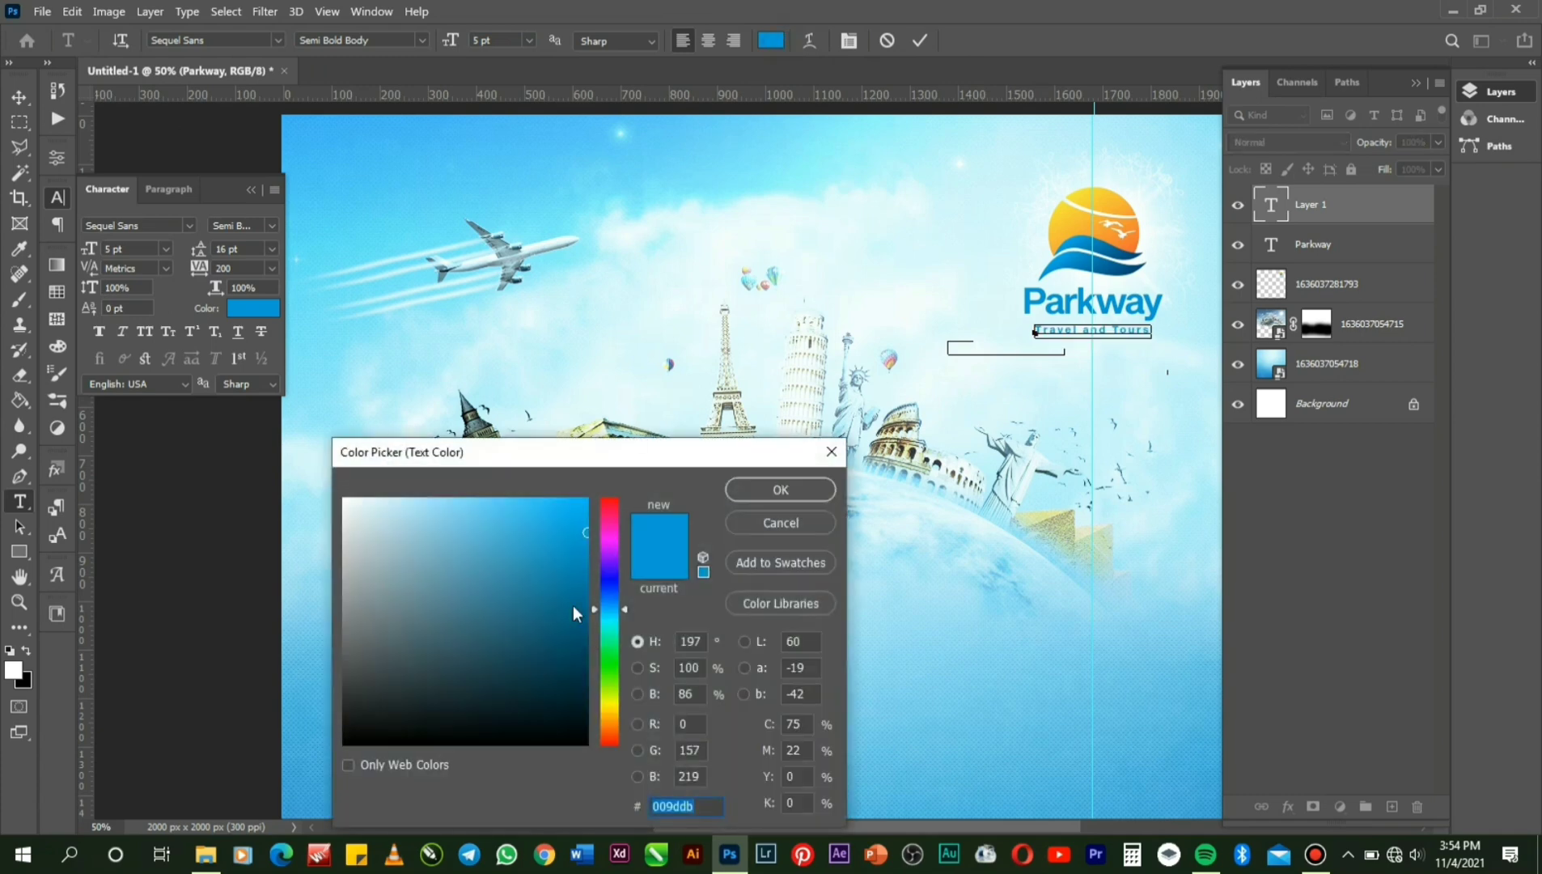
{"action": "left_click_drag", "start_coordinate": [566, 718], "coordinate": [626, 771]}
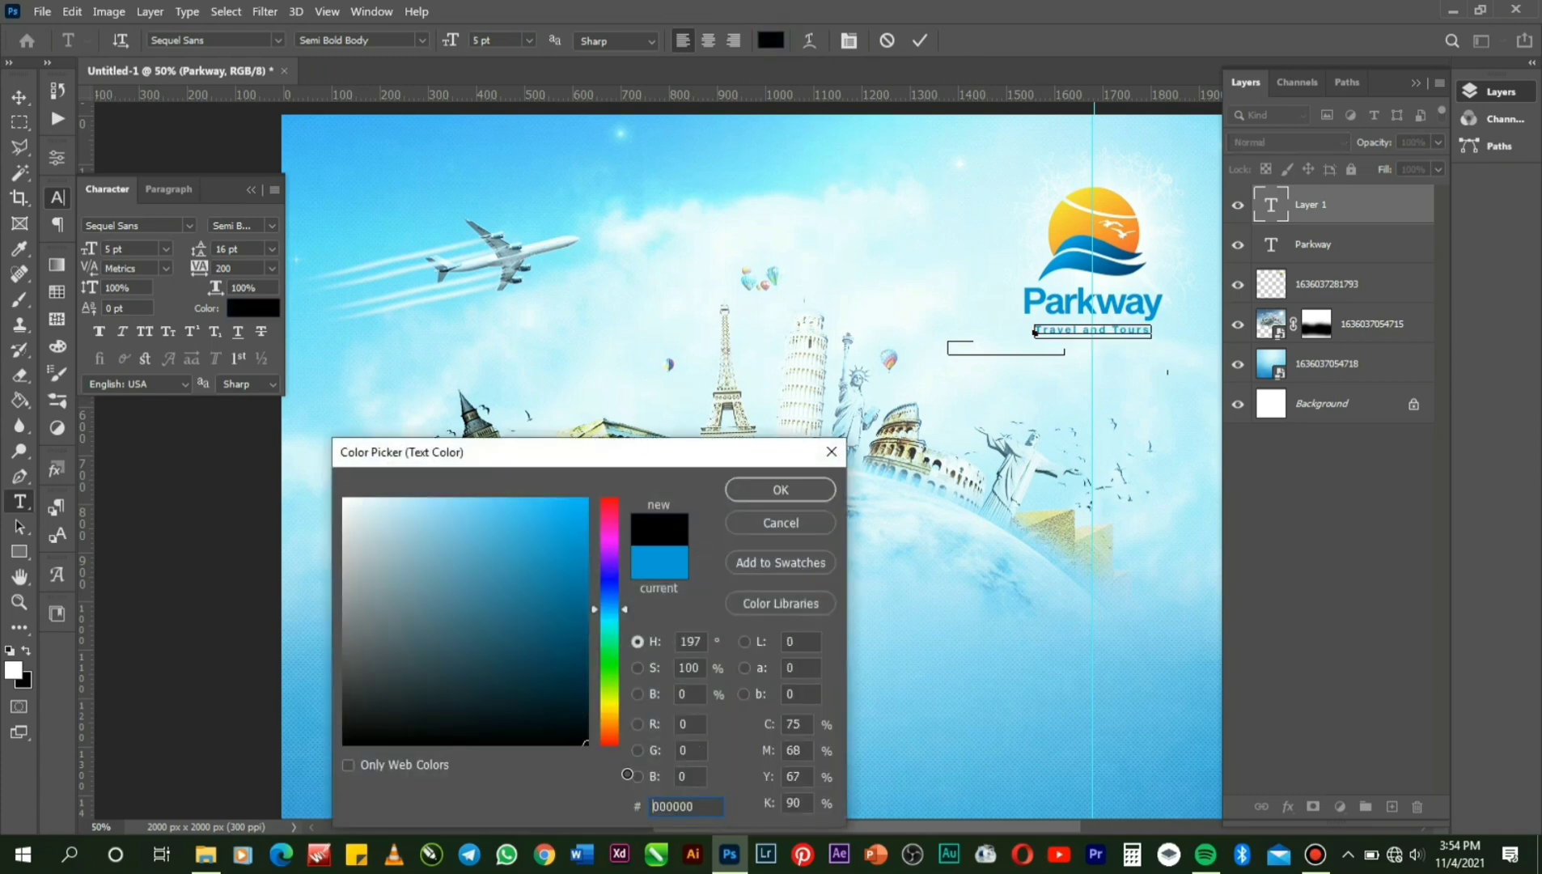
{"action": "left_click", "coordinate": [780, 489]}
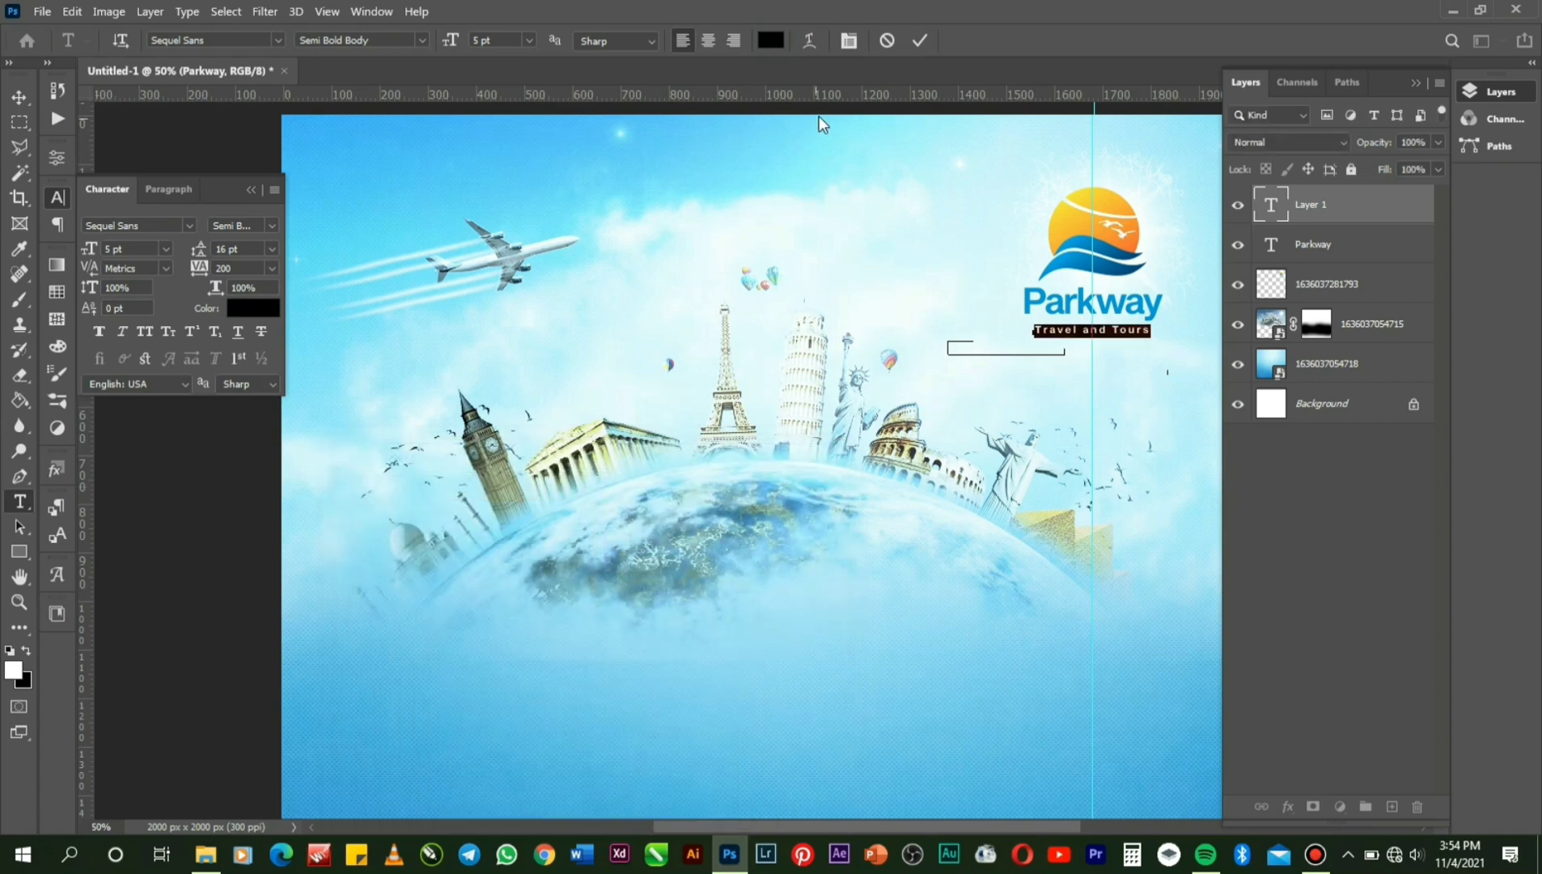
{"action": "left_click", "coordinate": [914, 42]}
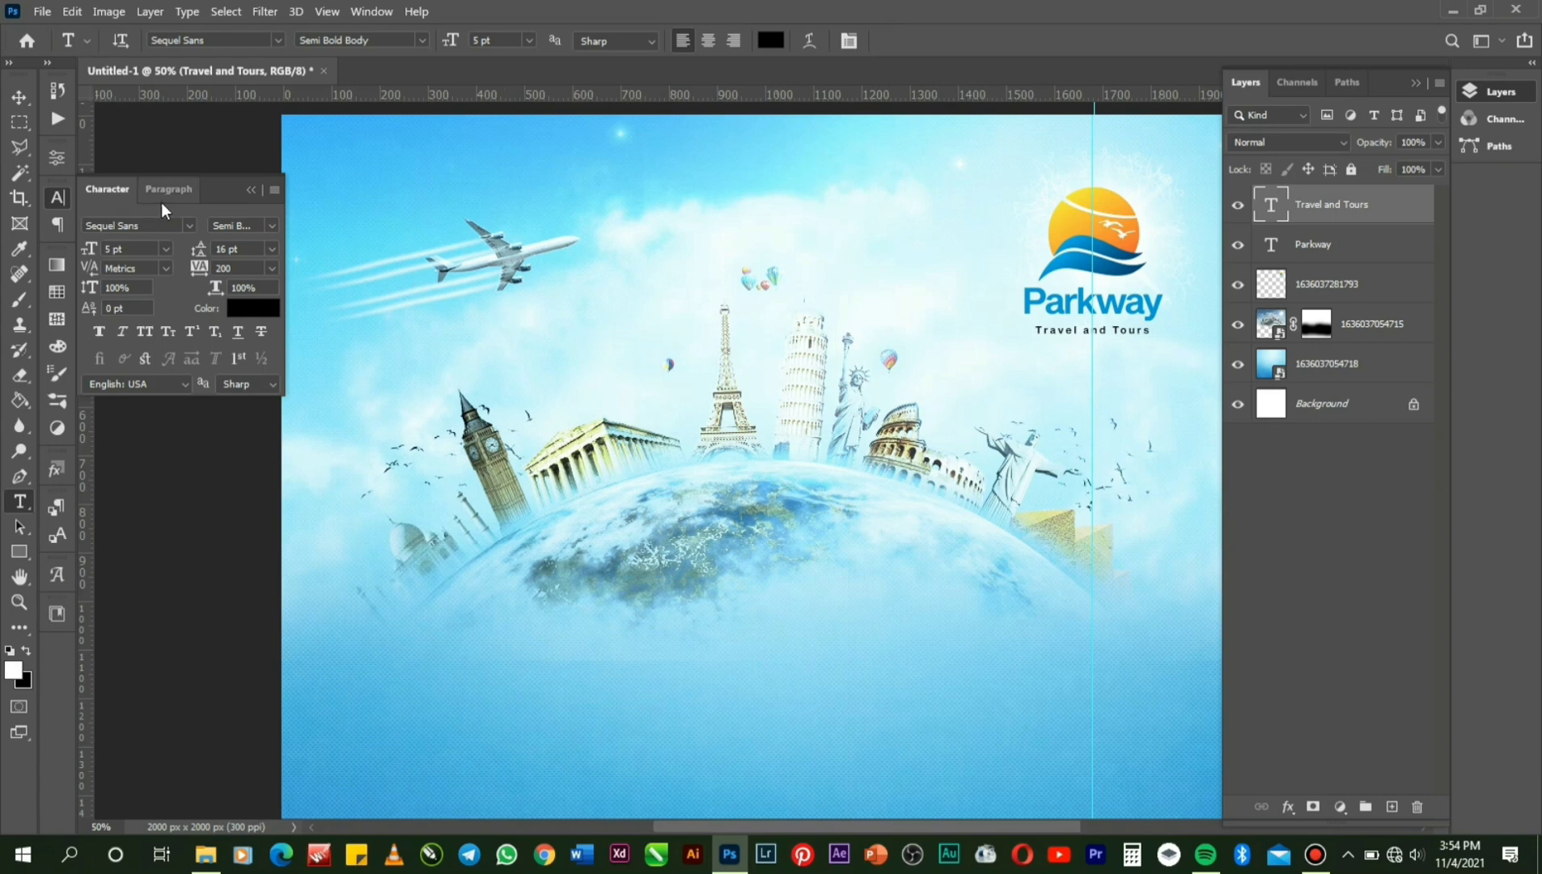
Nudge the tagline about 12 px up, closer to Parkway, using Free Transform.
{"action": "left_click", "coordinate": [19, 98]}
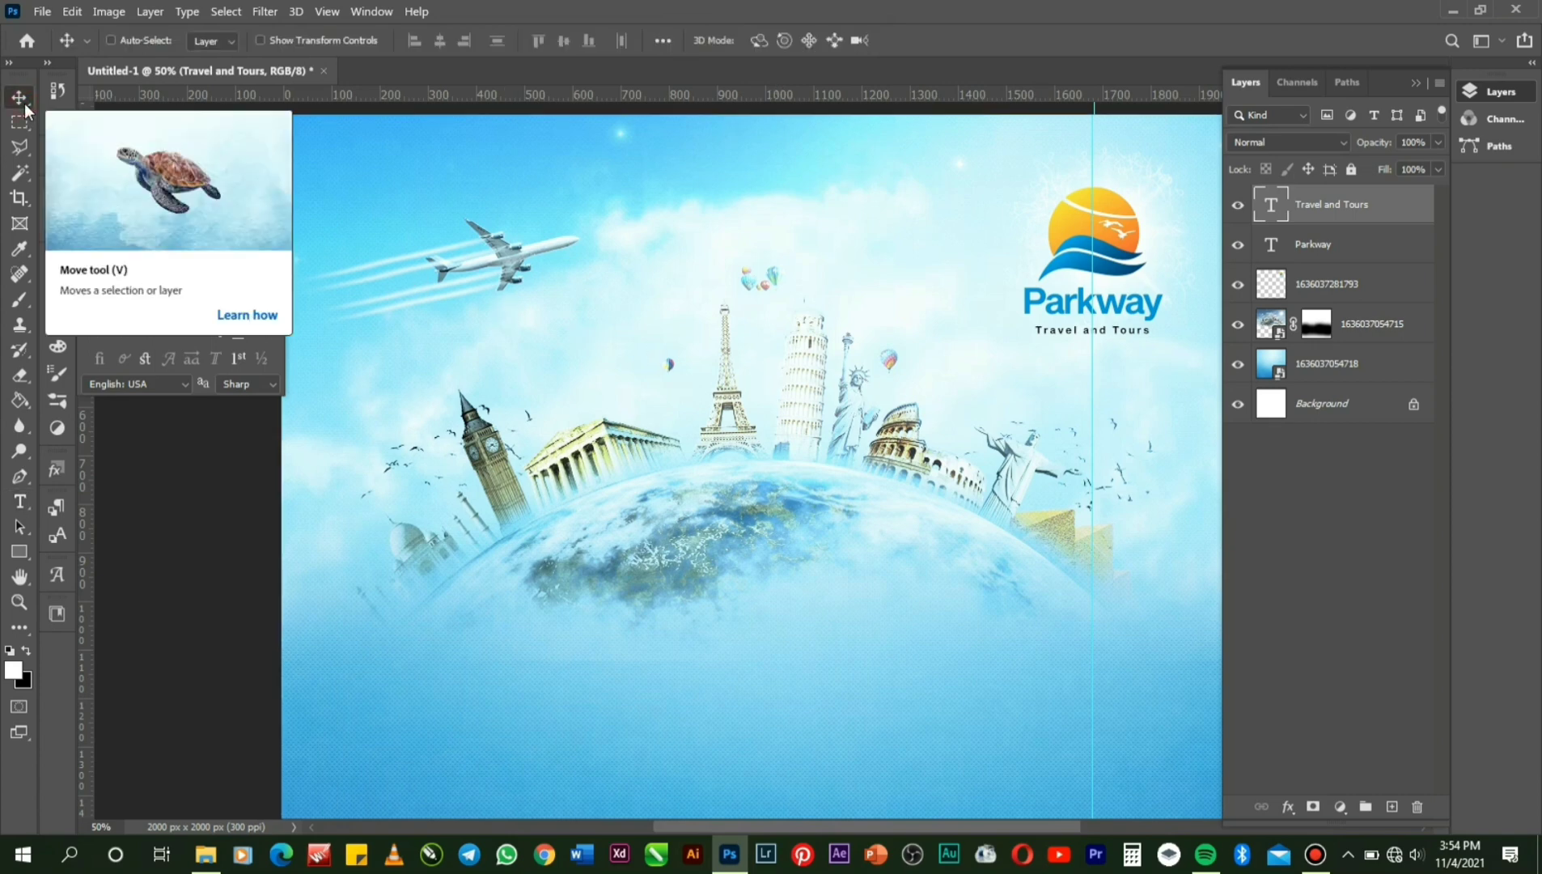
{"action": "key", "text": "ctrl+t"}
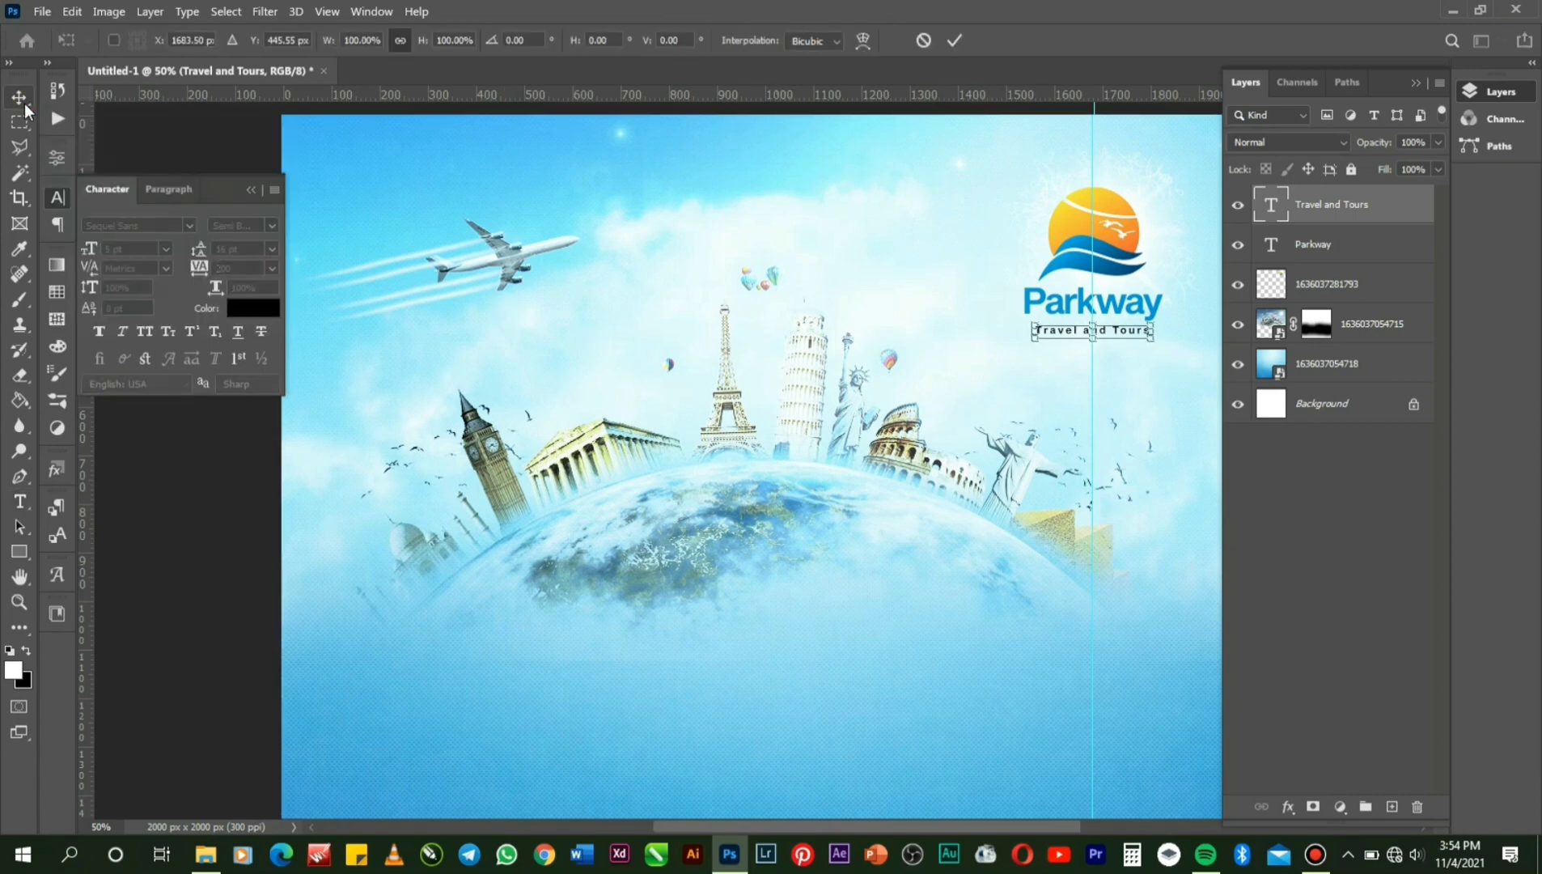
{"action": "key", "text": "Up"}
{"action": "key", "text": "Up"}
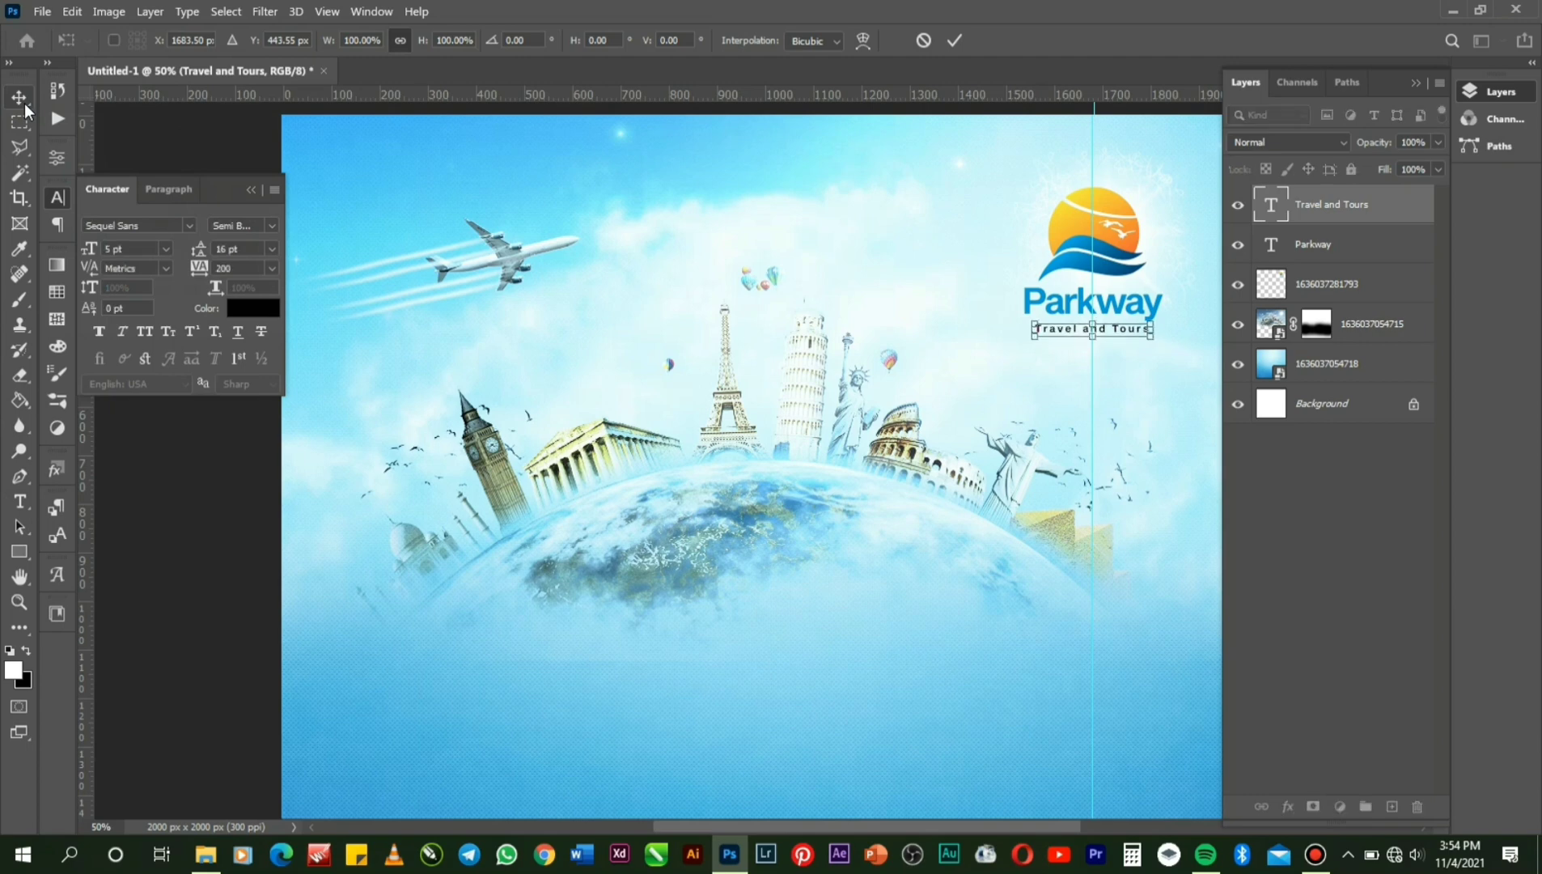
{"action": "key", "text": "Up"}
{"action": "key", "text": "Up"}
{"action": "key", "text": "Up"}
{"action": "key", "text": "Up"}
{"action": "key", "text": "Up"}
{"action": "key", "text": "Up"}
{"action": "key", "text": "Up"}
{"action": "key", "text": "Up"}
{"action": "key", "text": "Up"}
{"action": "key", "text": "Up"}
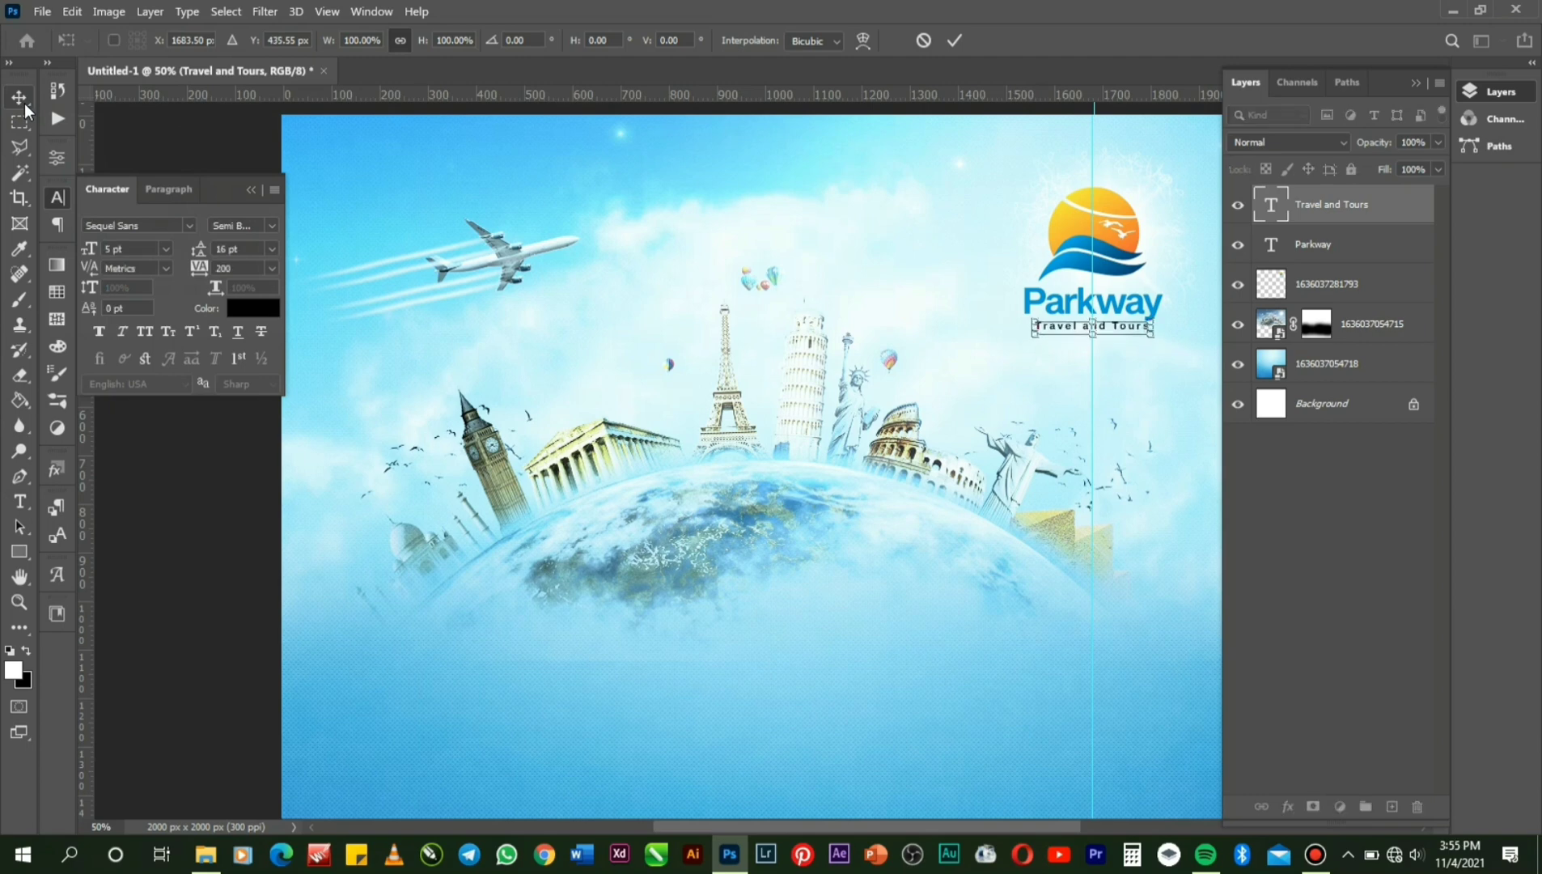
{"action": "key", "text": "Up"}
{"action": "key", "text": "Up"}
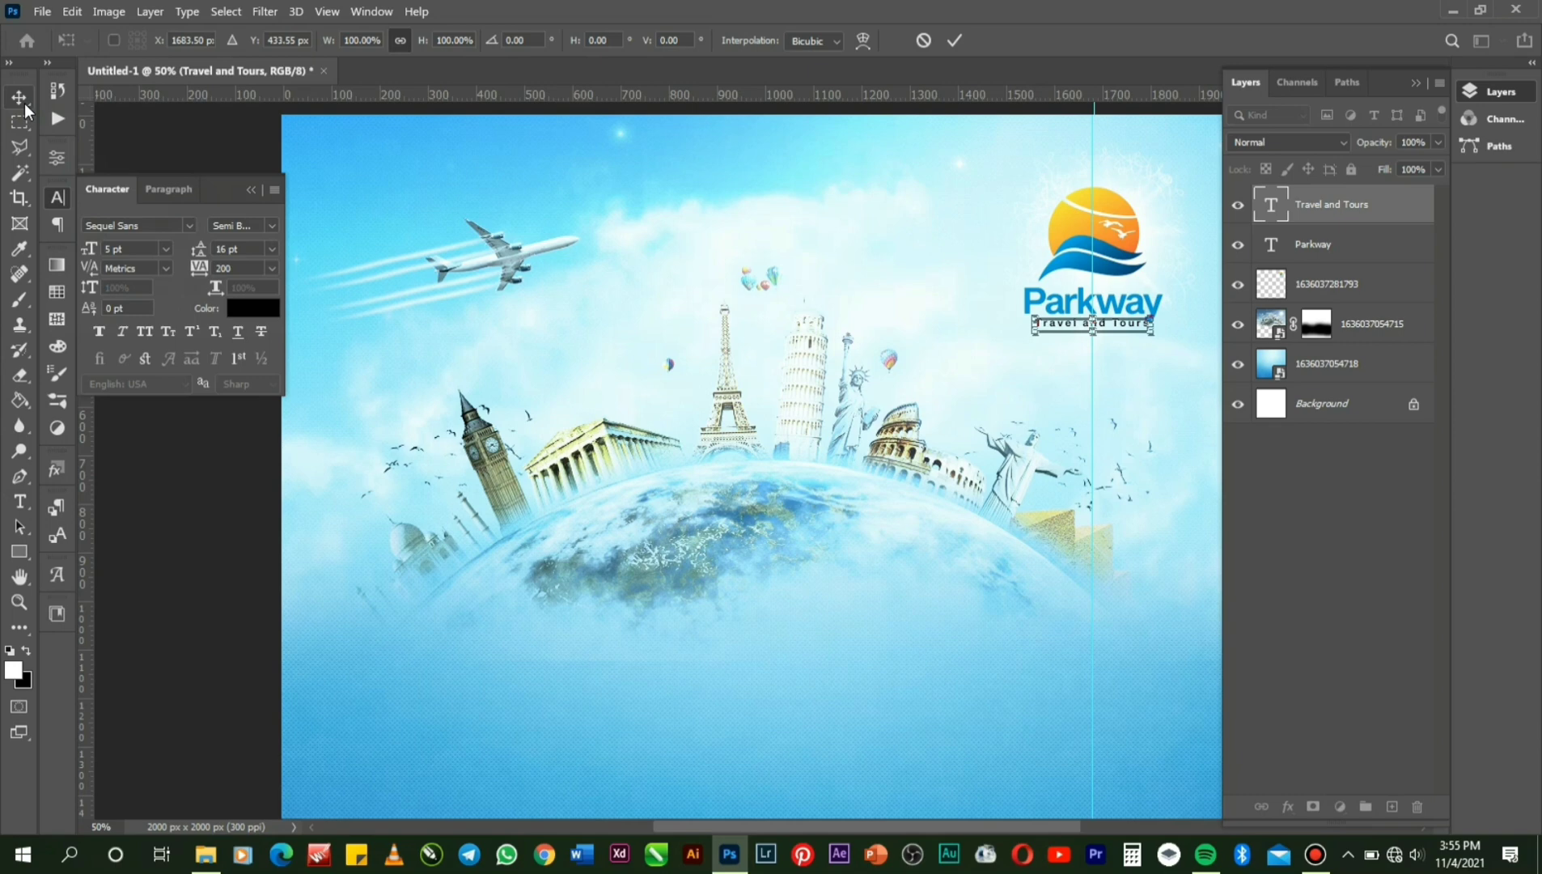
{"action": "key", "text": "Return"}
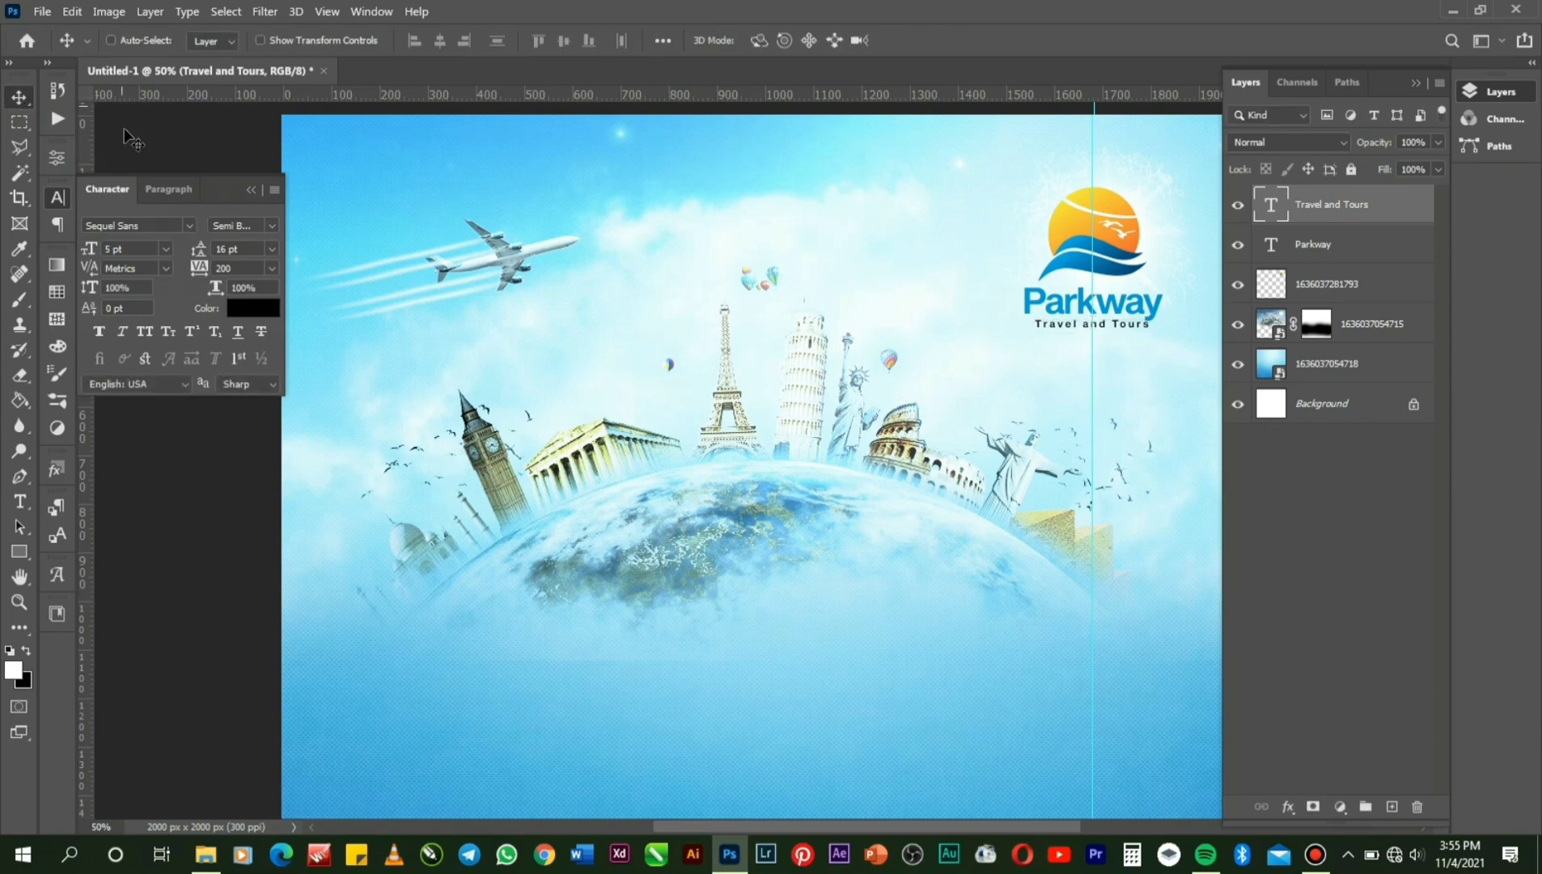
{"action": "double_click", "coordinate": [1268, 207]}
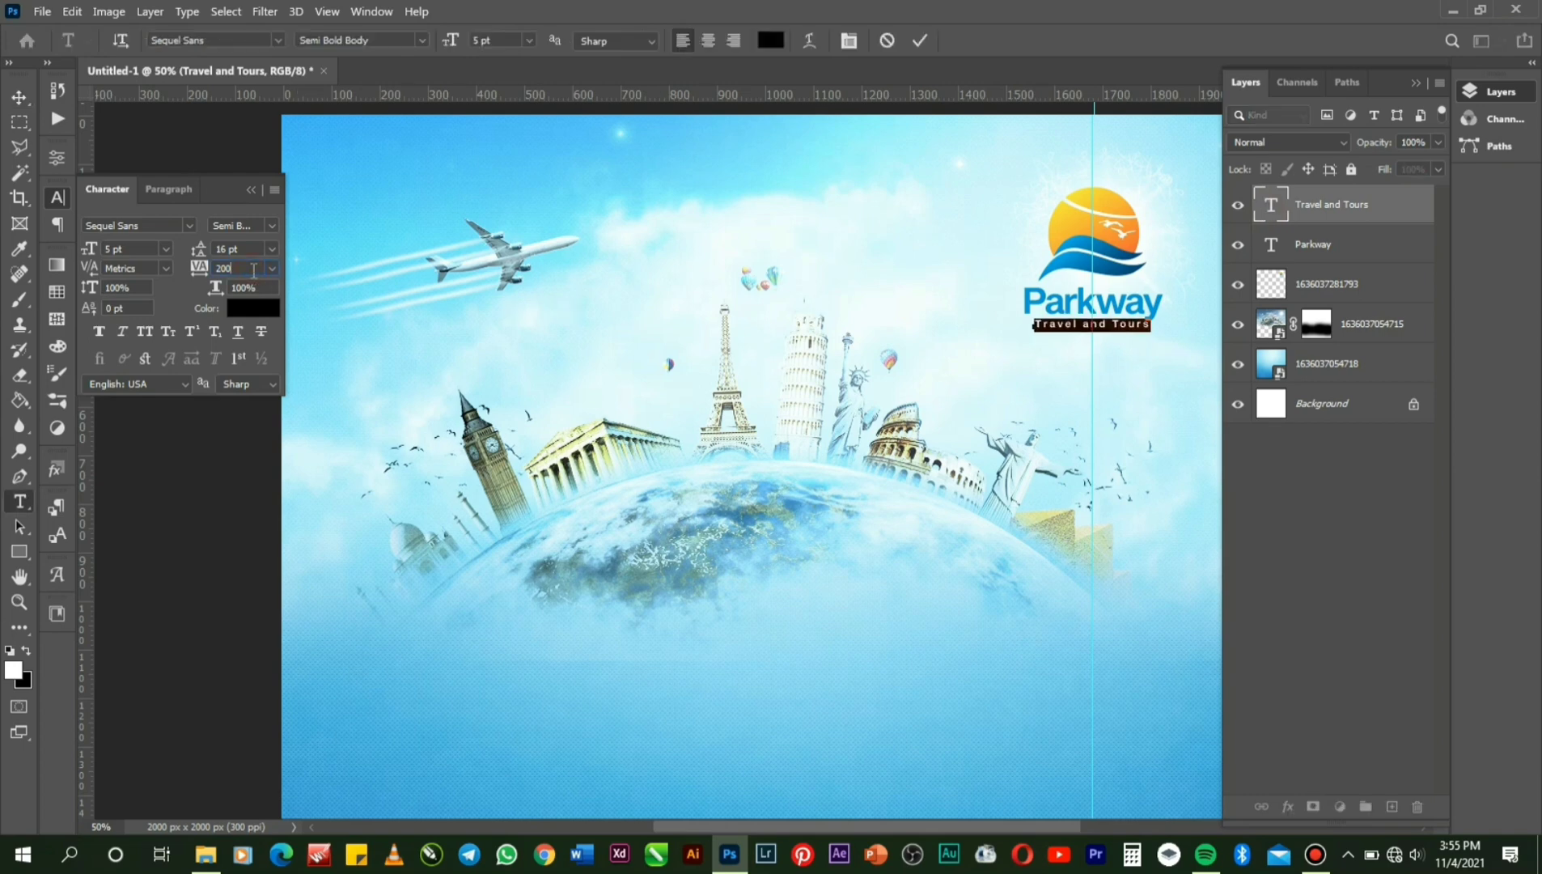
Tighten the tagline's tracking from 200 to 100 and commit the text.
{"action": "left_click", "coordinate": [202, 275]}
{"action": "type", "text": "10"}
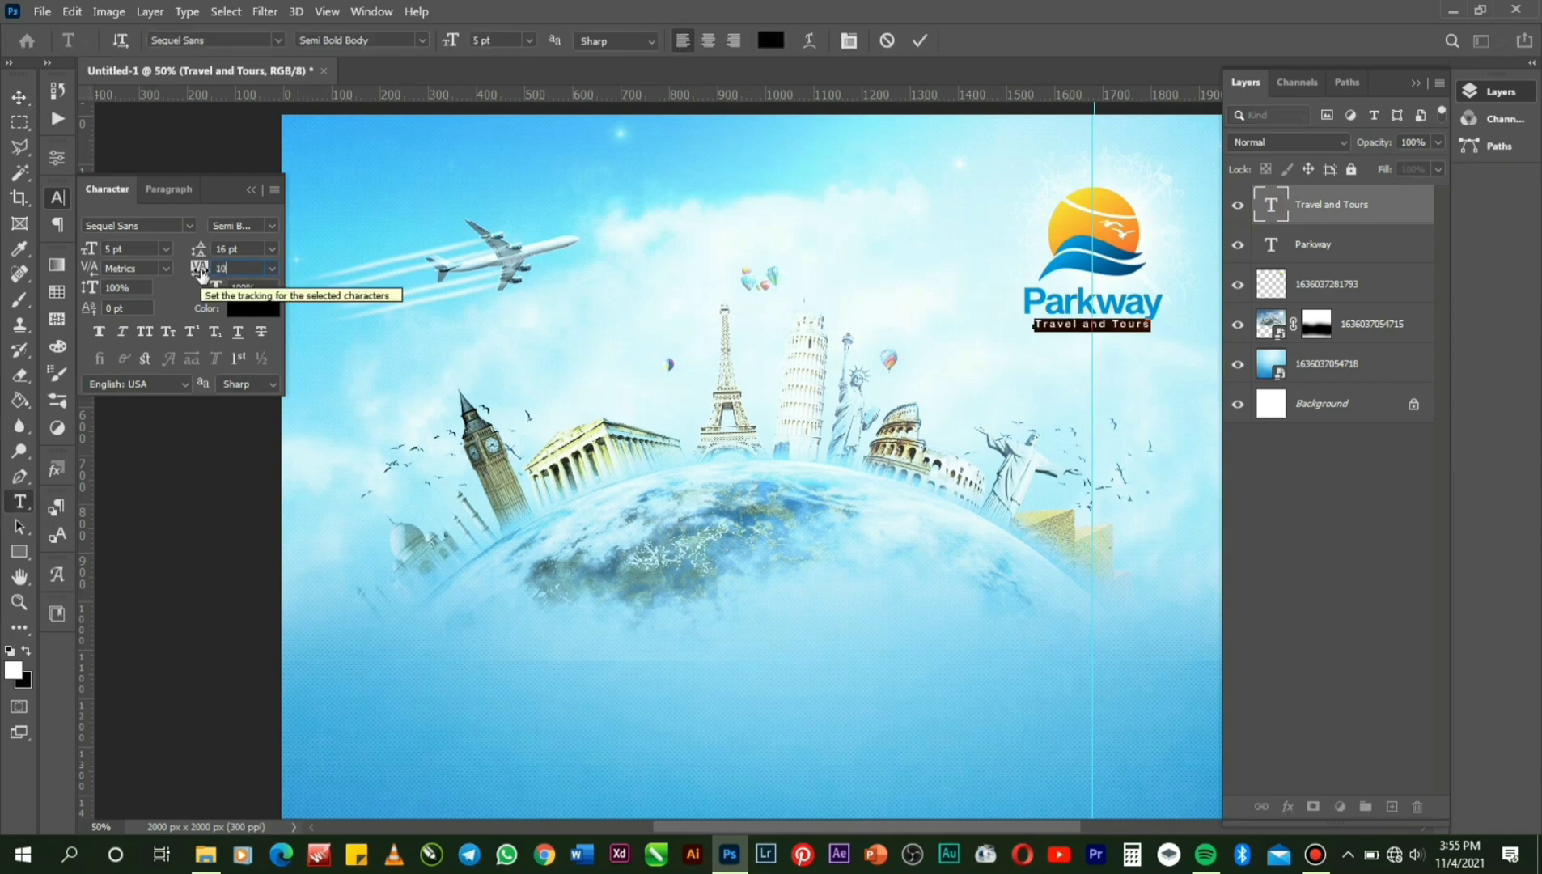
{"action": "key", "text": "Return"}
{"action": "left_click", "coordinate": [918, 39]}
Nudge the tagline slightly right, beneath Parkway.
{"action": "key", "text": "v"}
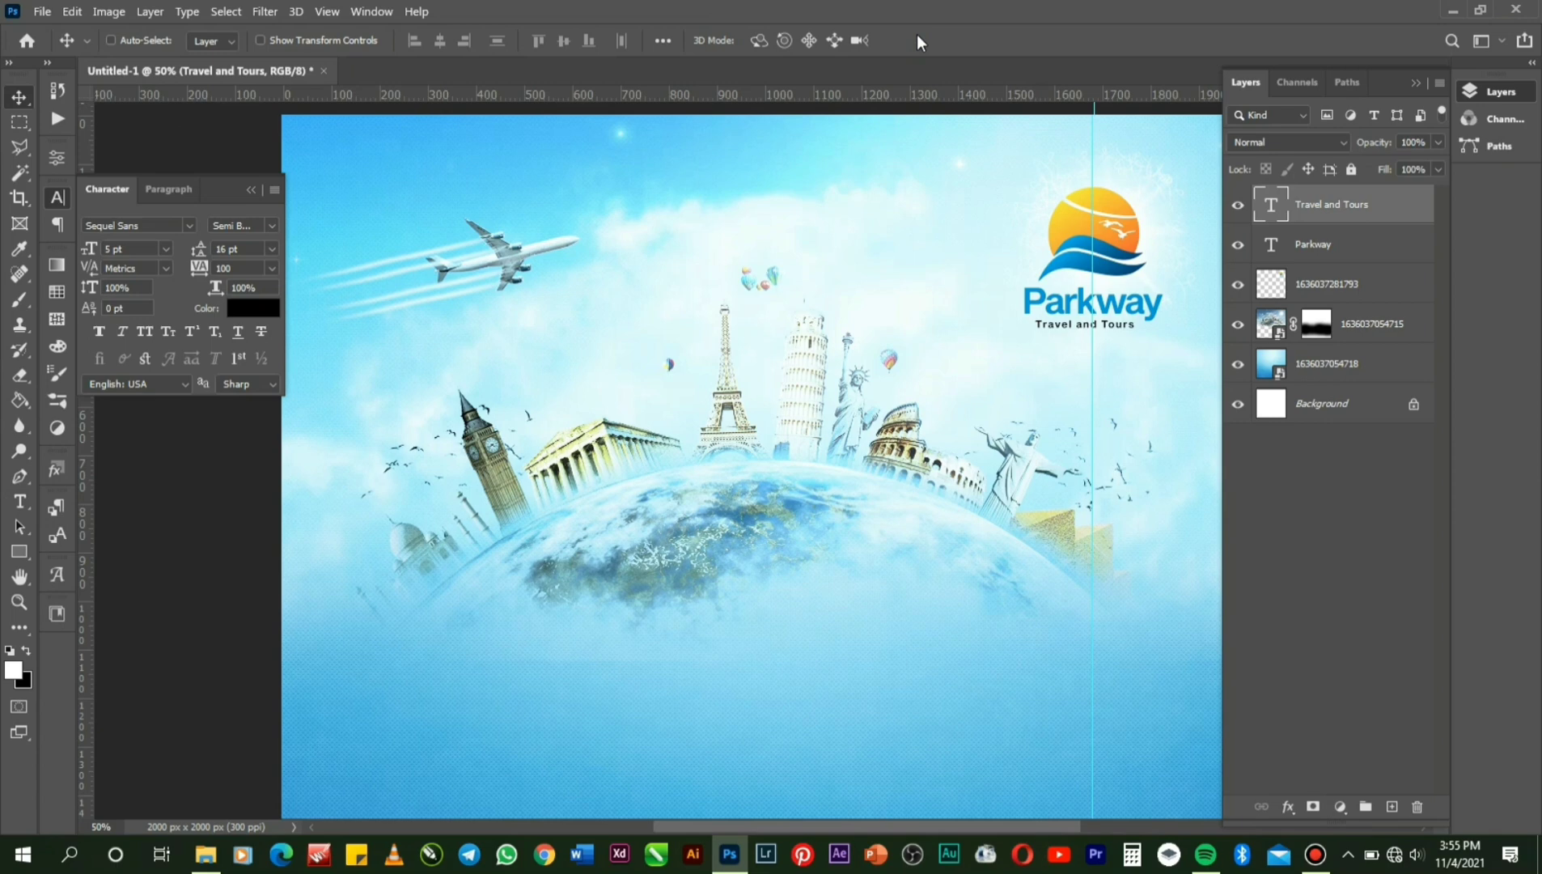
{"action": "key", "text": "ctrl+t"}
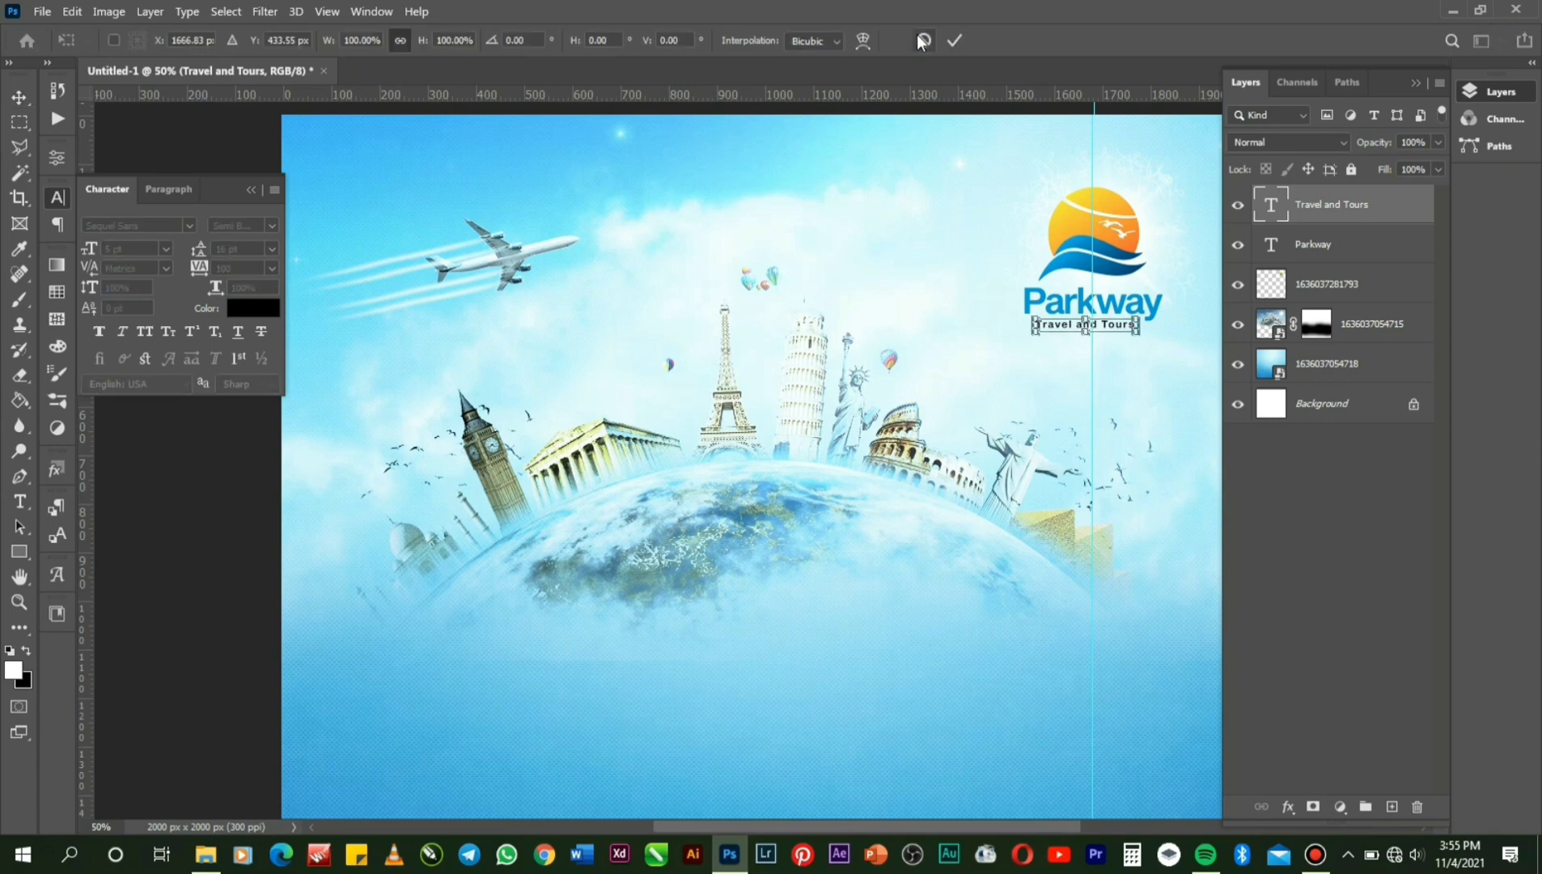
{"action": "key", "text": "Right"}
{"action": "key", "text": "Right"}
{"action": "key", "text": "Right"}
{"action": "key", "text": "Right"}
{"action": "key", "text": "Right"}
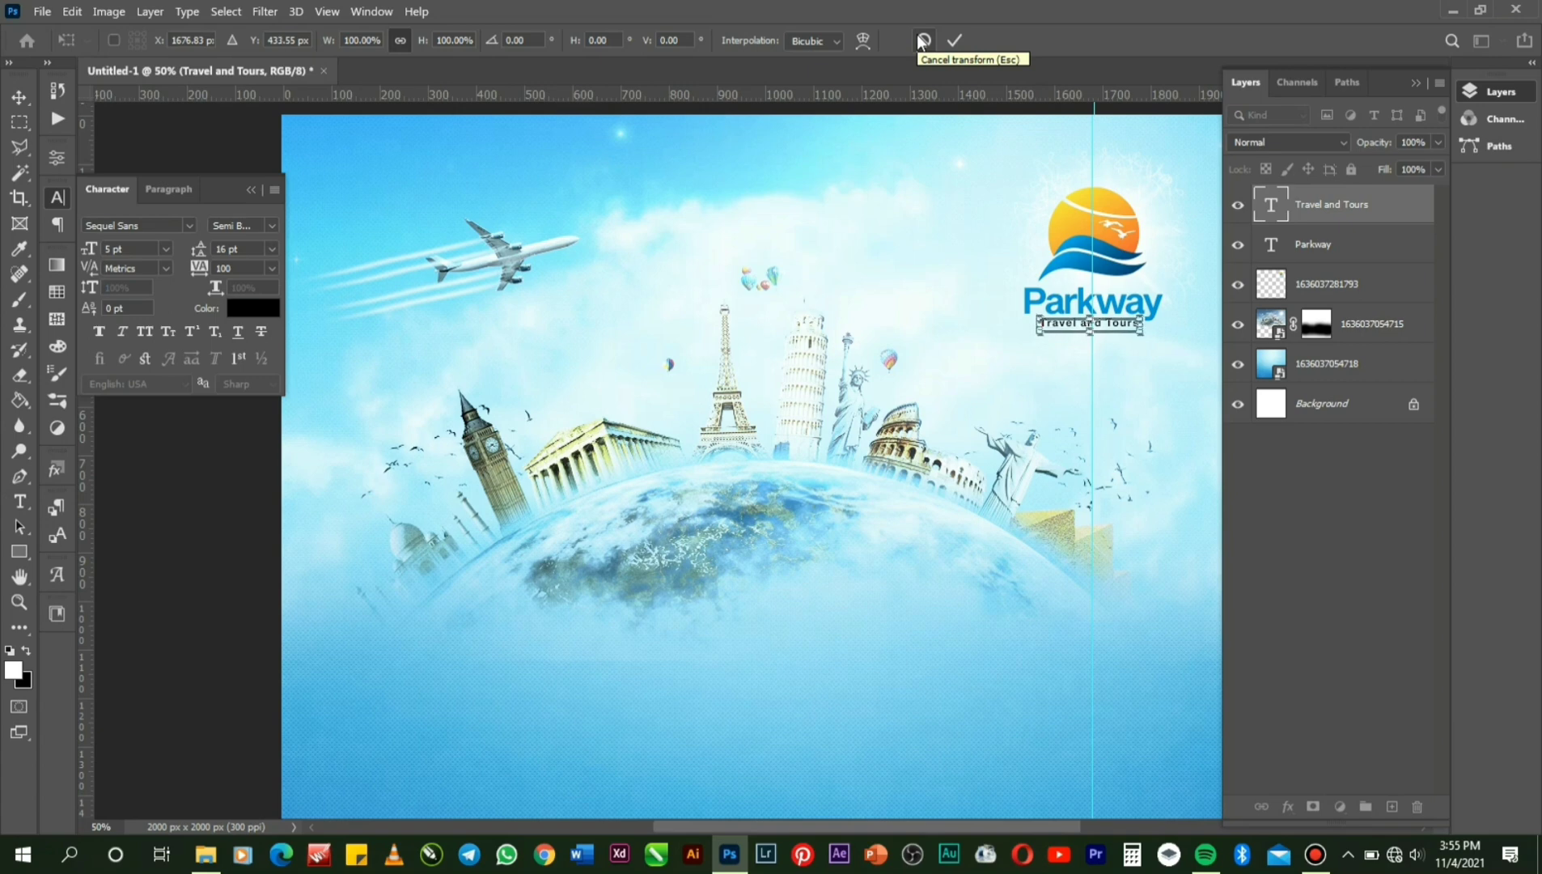
{"action": "left_click", "coordinate": [922, 41]}
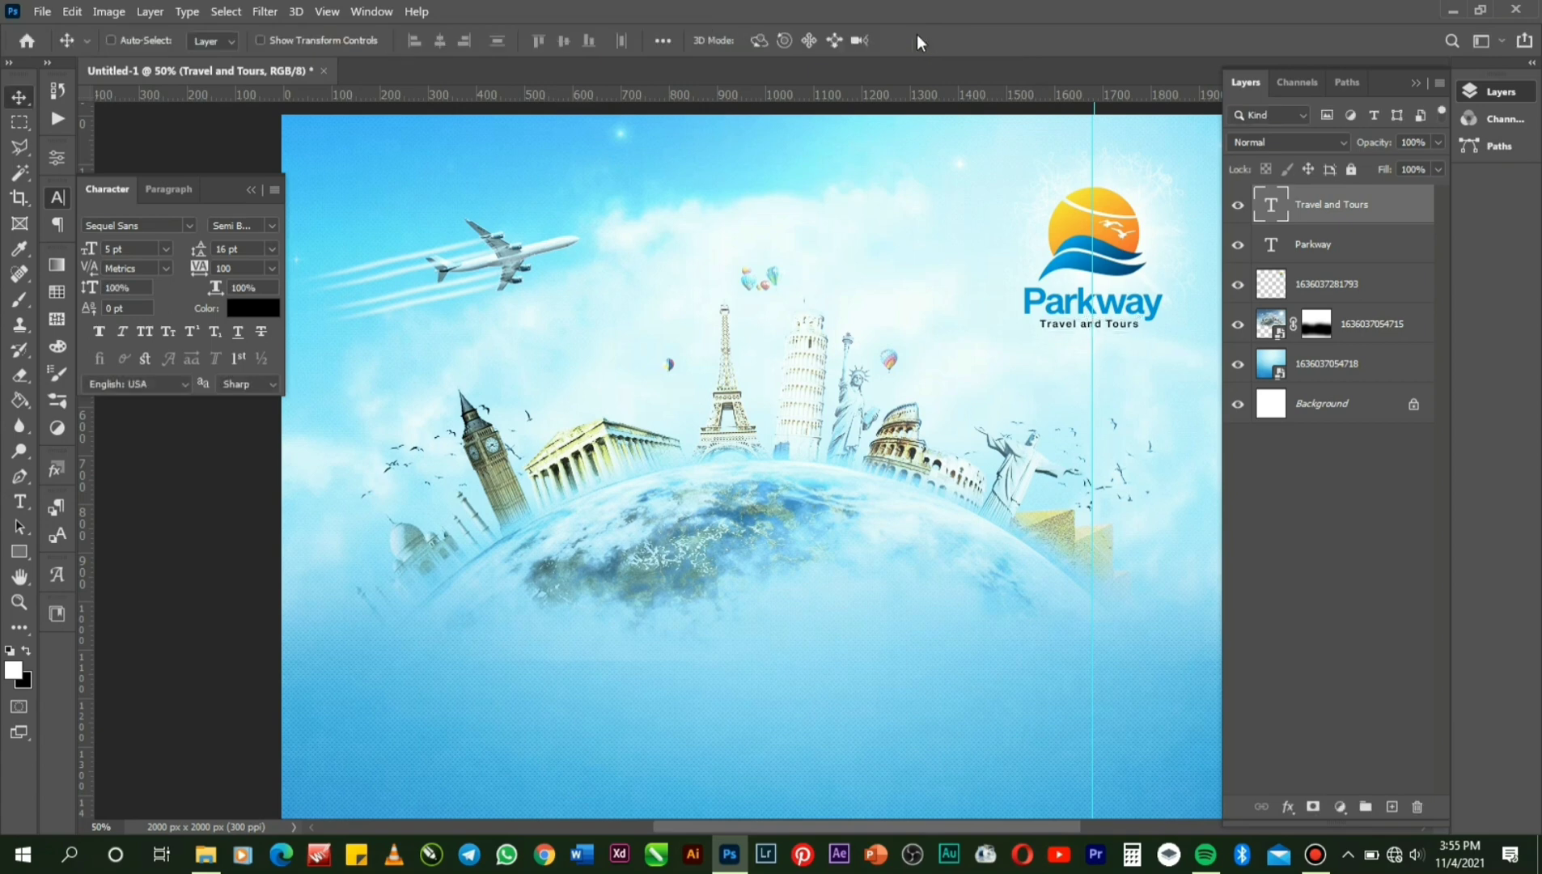
{"action": "key", "text": "Right"}
Group the tagline, Parkway text and logo image layers into Group 1.
{"action": "left_click", "coordinate": [1340, 253], "text": "shift"}
{"action": "left_click", "coordinate": [1342, 285], "text": "shift"}
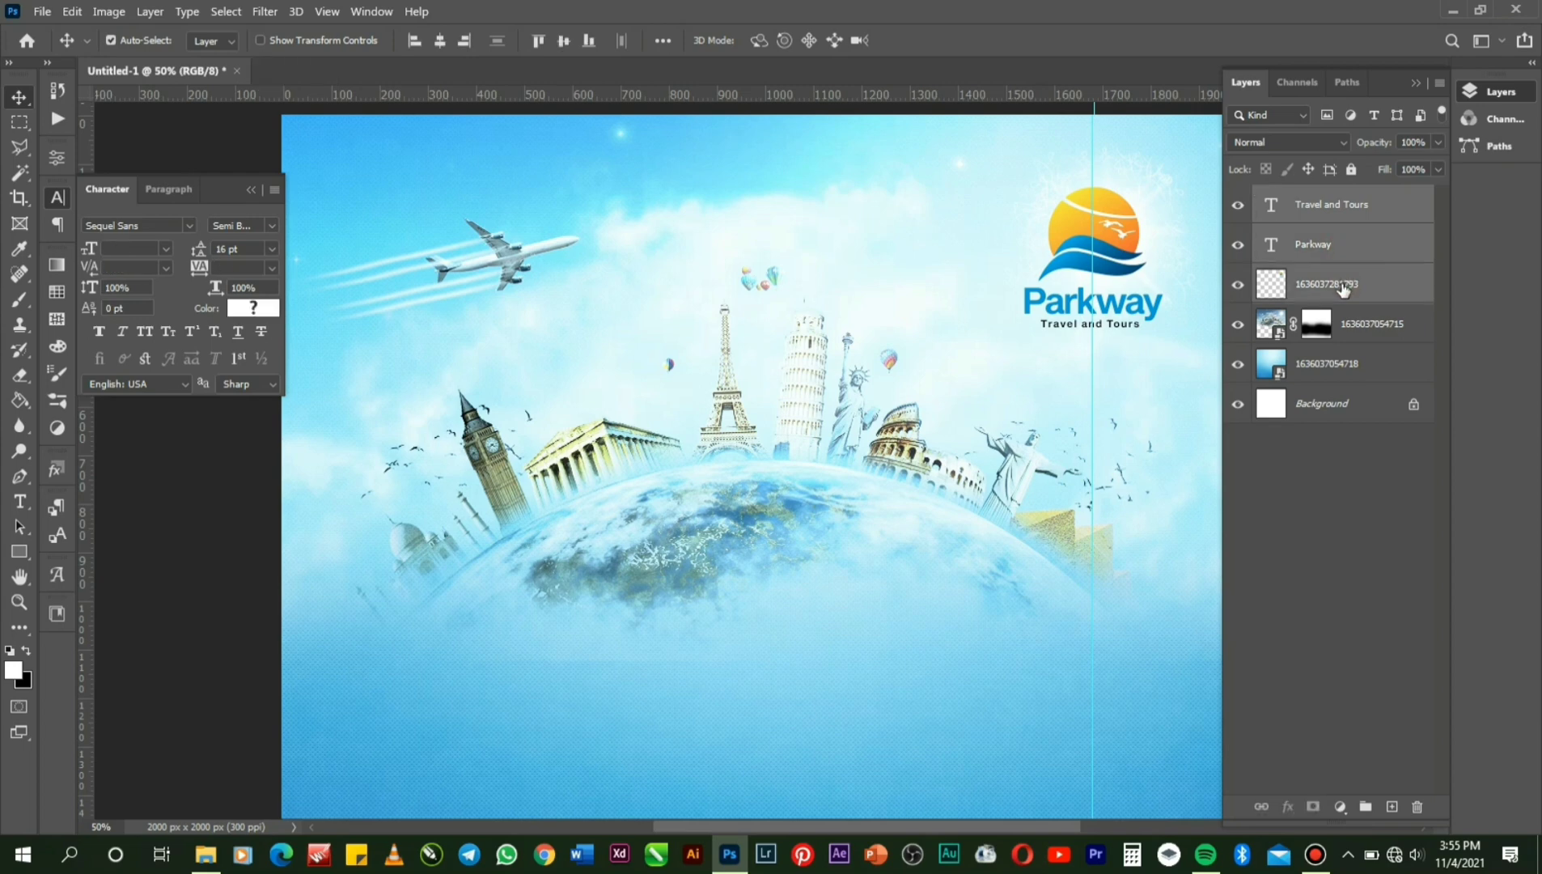
{"action": "key", "text": "ctrl+g"}
Scale the logo group down to about 88% and nudge it up and left.
{"action": "key", "text": "ctrl+t"}
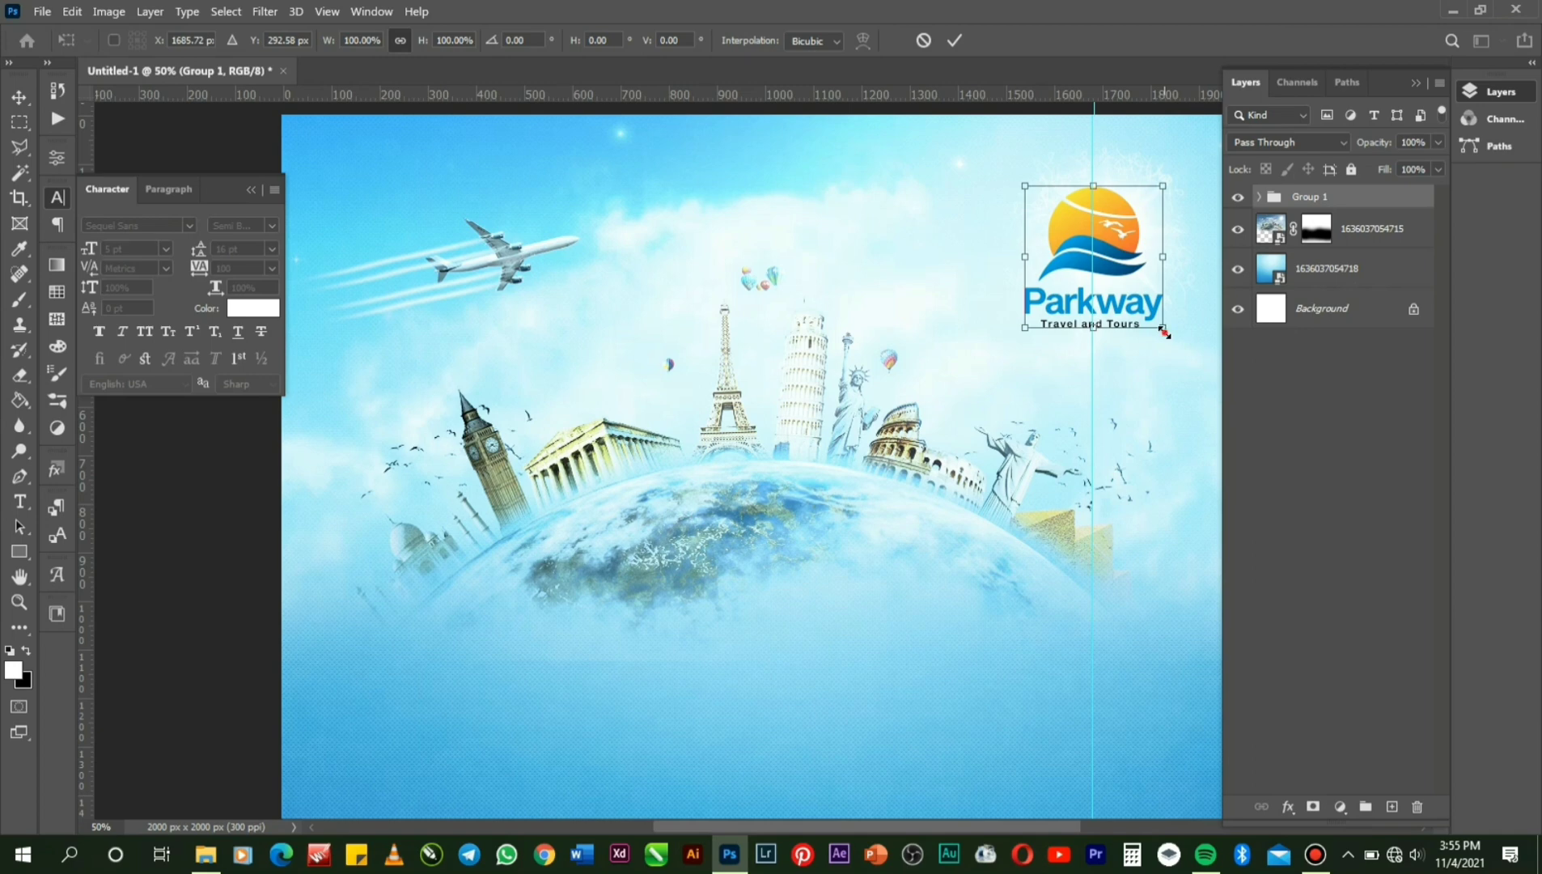
{"action": "left_click_drag", "start_coordinate": [1163, 331], "coordinate": [1153, 327]}
{"action": "key", "text": "Up"}
{"action": "key", "text": "Up"}
{"action": "key", "text": "Up"}
{"action": "key", "text": "Up"}
{"action": "key", "text": "Up"}
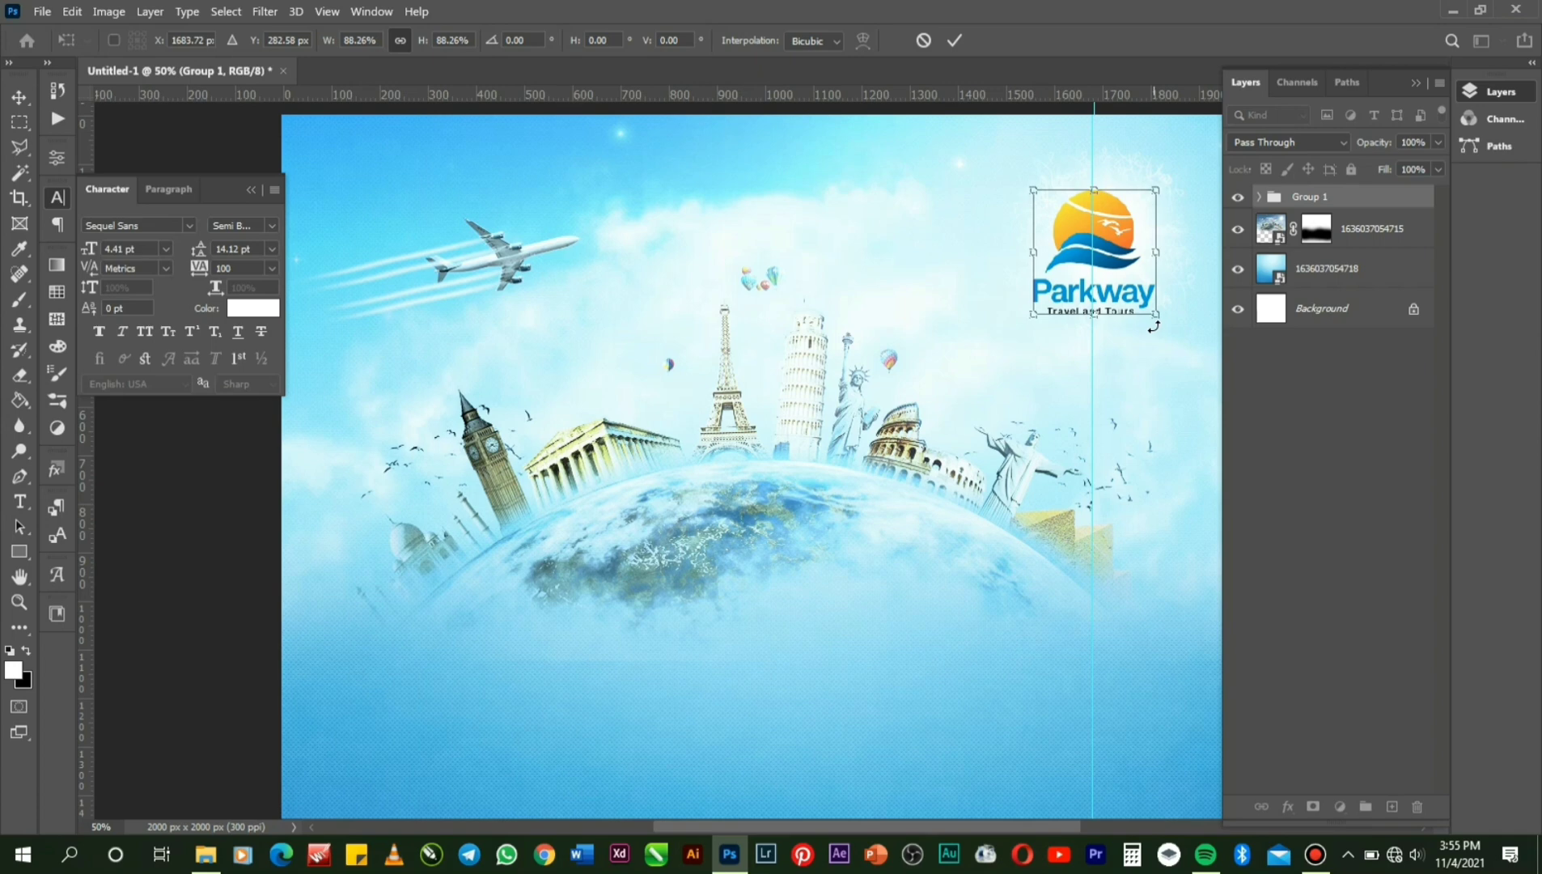
{"action": "key", "text": "Left"}
{"action": "key", "text": "Left"}
{"action": "key", "text": "Left"}
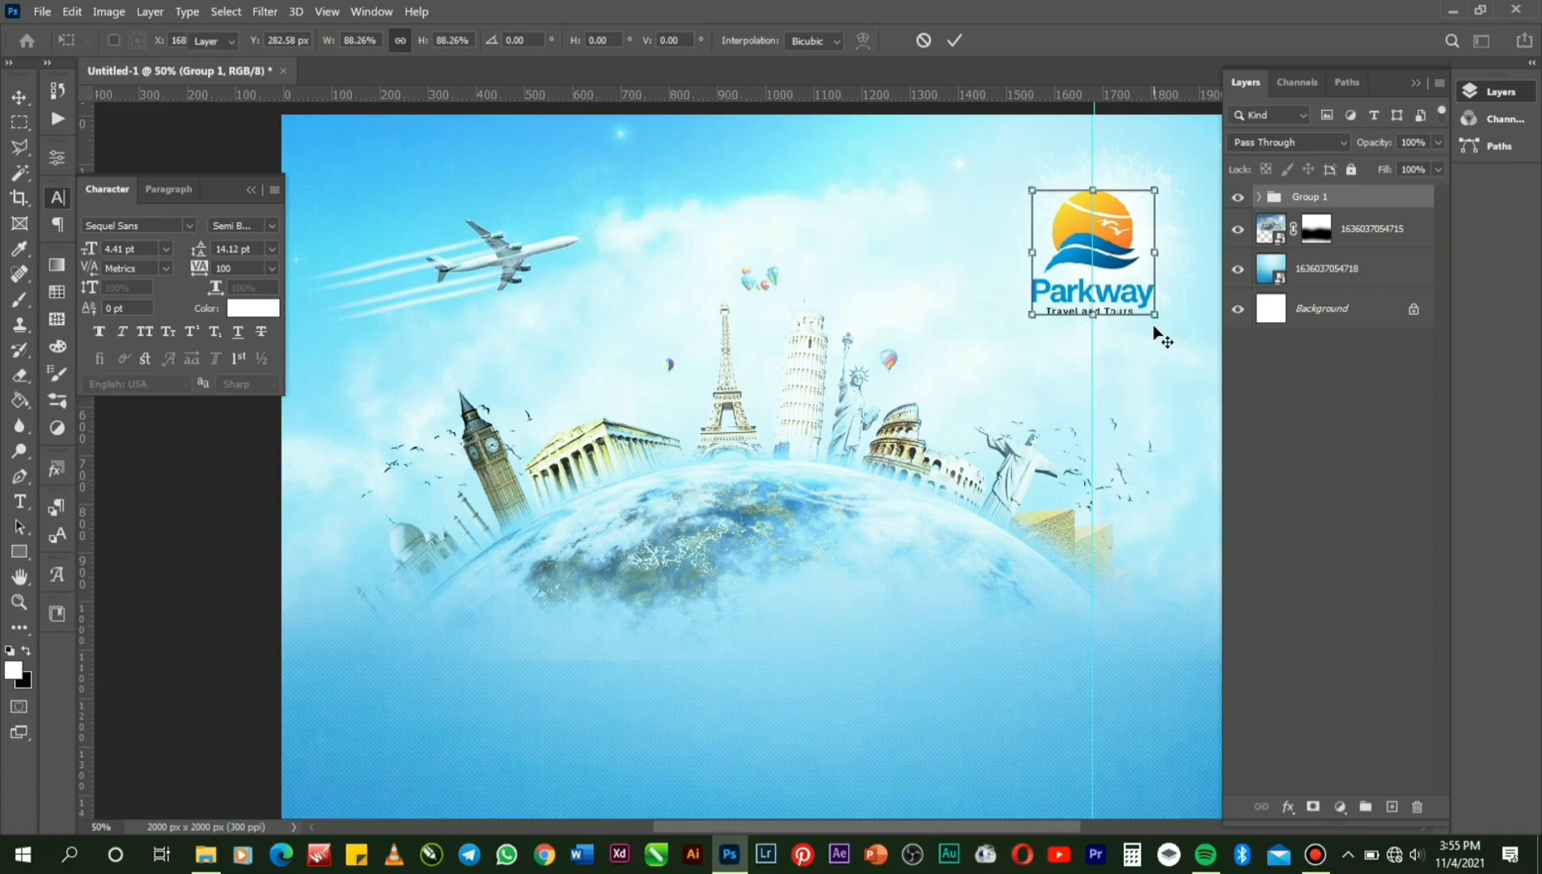
{"action": "key", "text": "Return"}
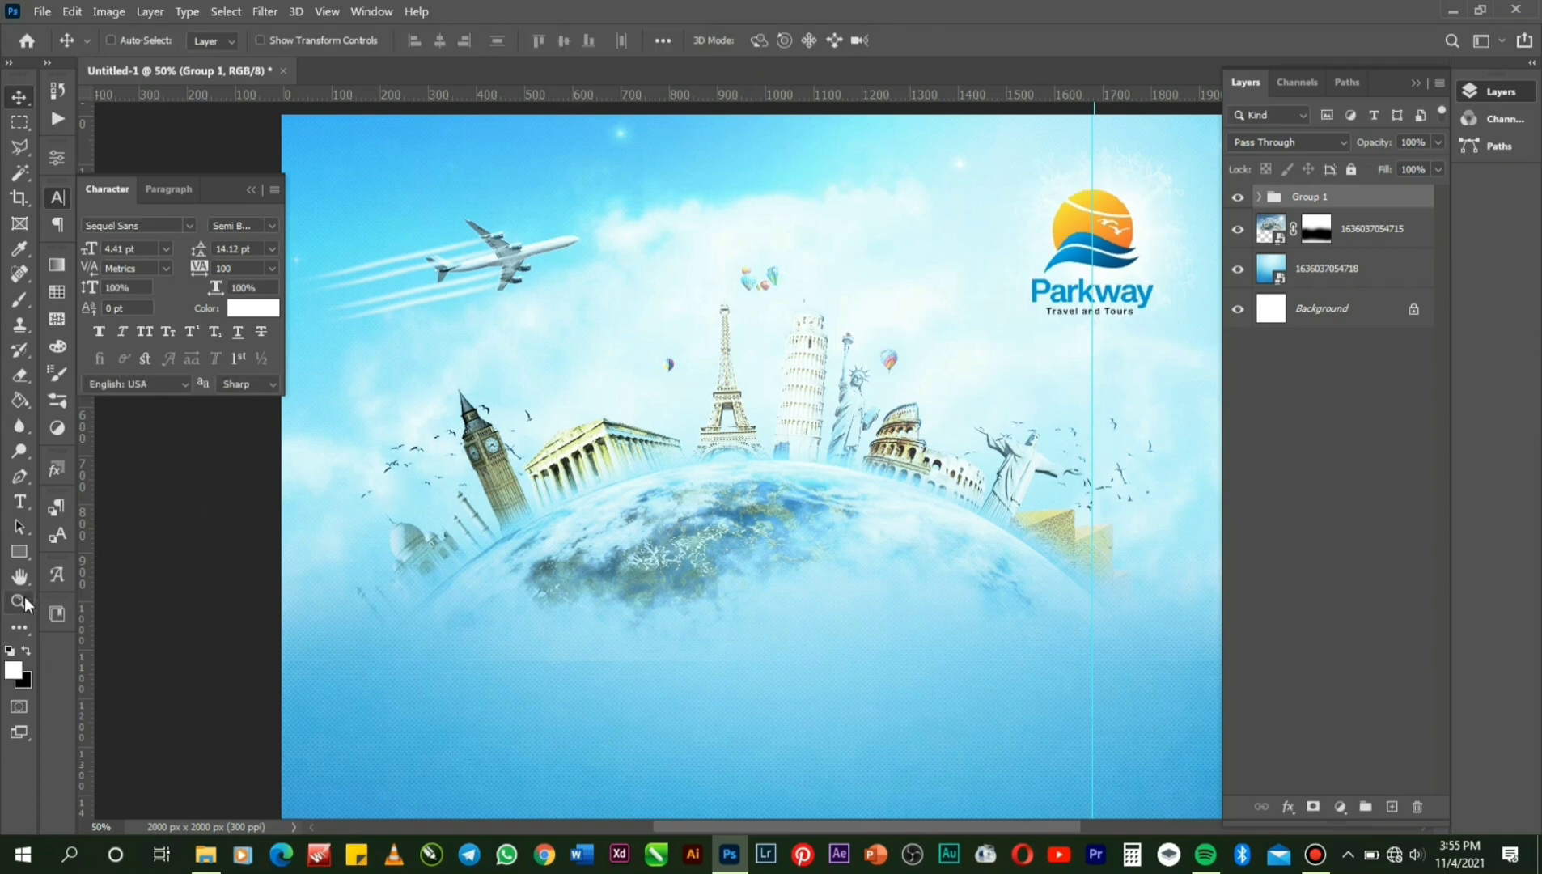
{"action": "left_click", "coordinate": [19, 600]}
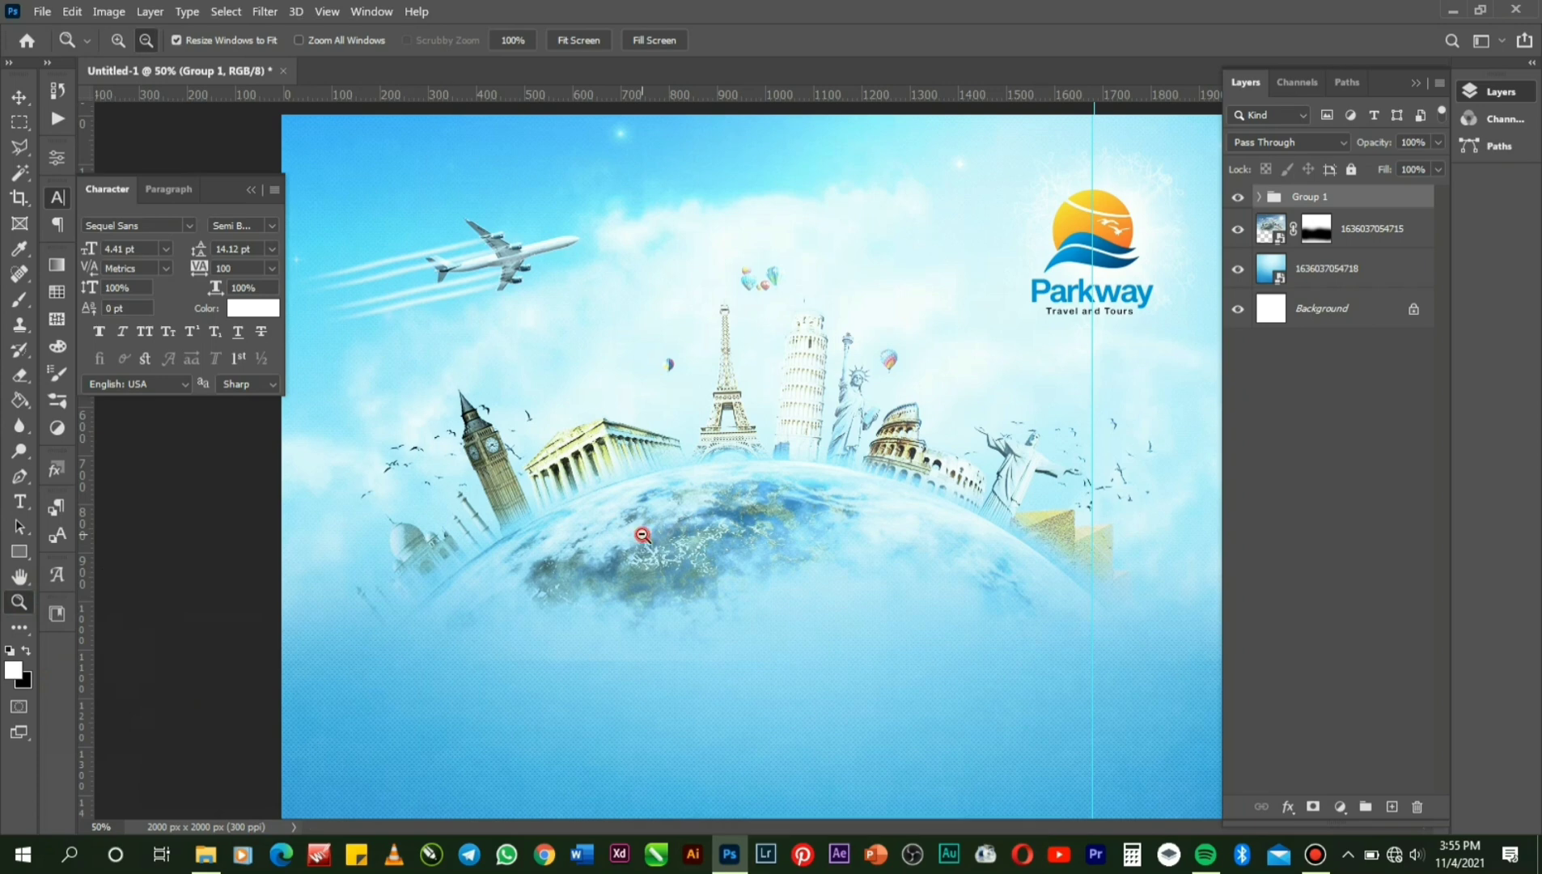
Zoom out to 25%, target the globe layer's mask, and pick the Brush tool.
{"action": "left_click", "coordinate": [643, 534], "text": "alt"}
{"action": "left_click", "coordinate": [643, 535], "text": "alt"}
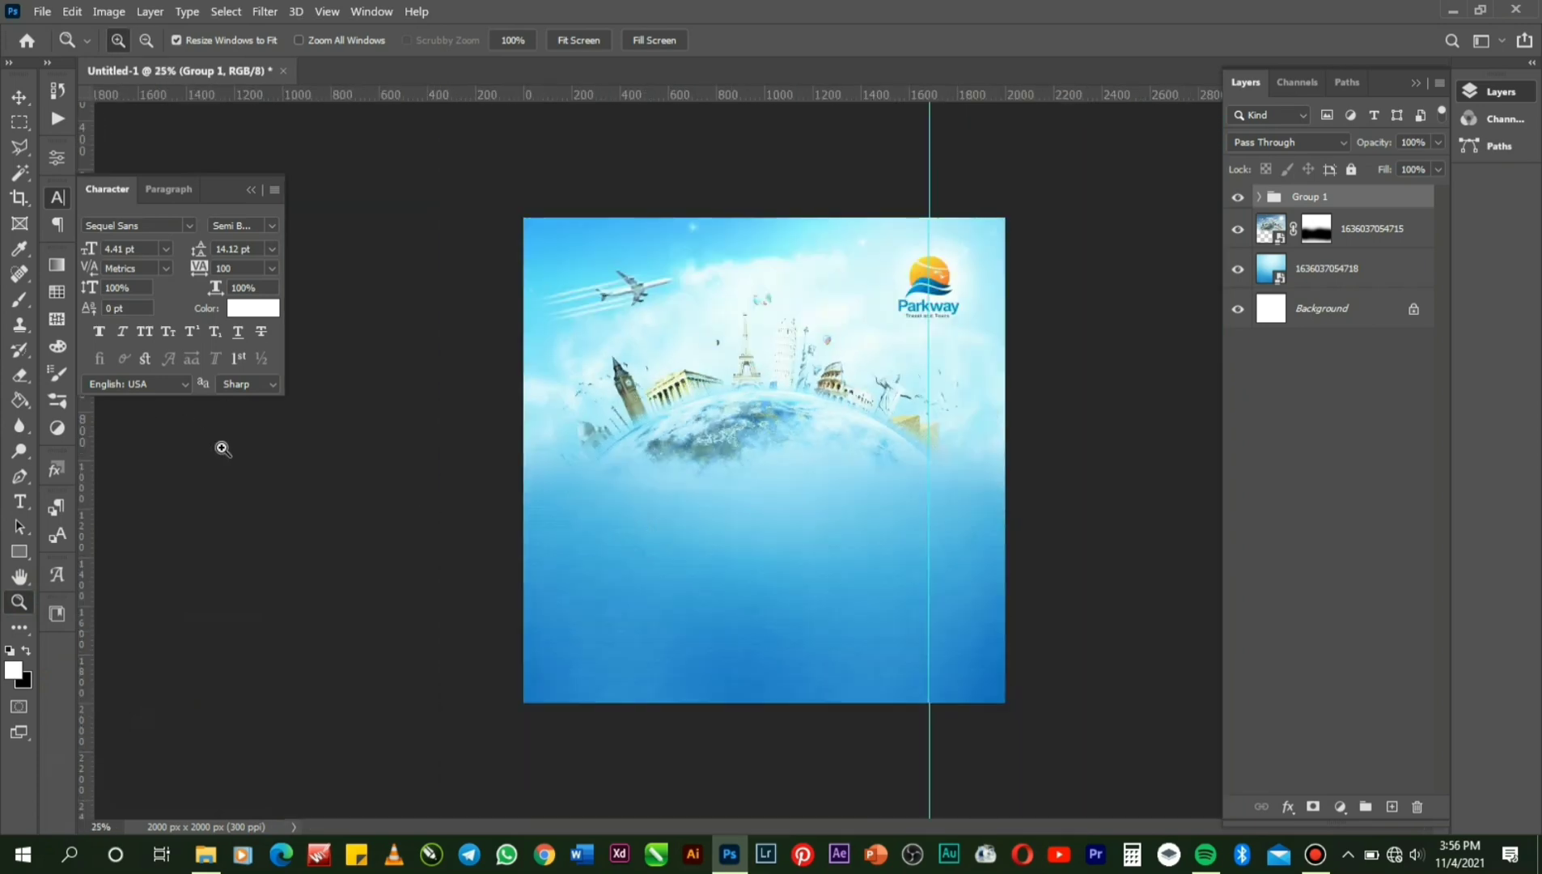
{"action": "left_click", "coordinate": [1319, 229]}
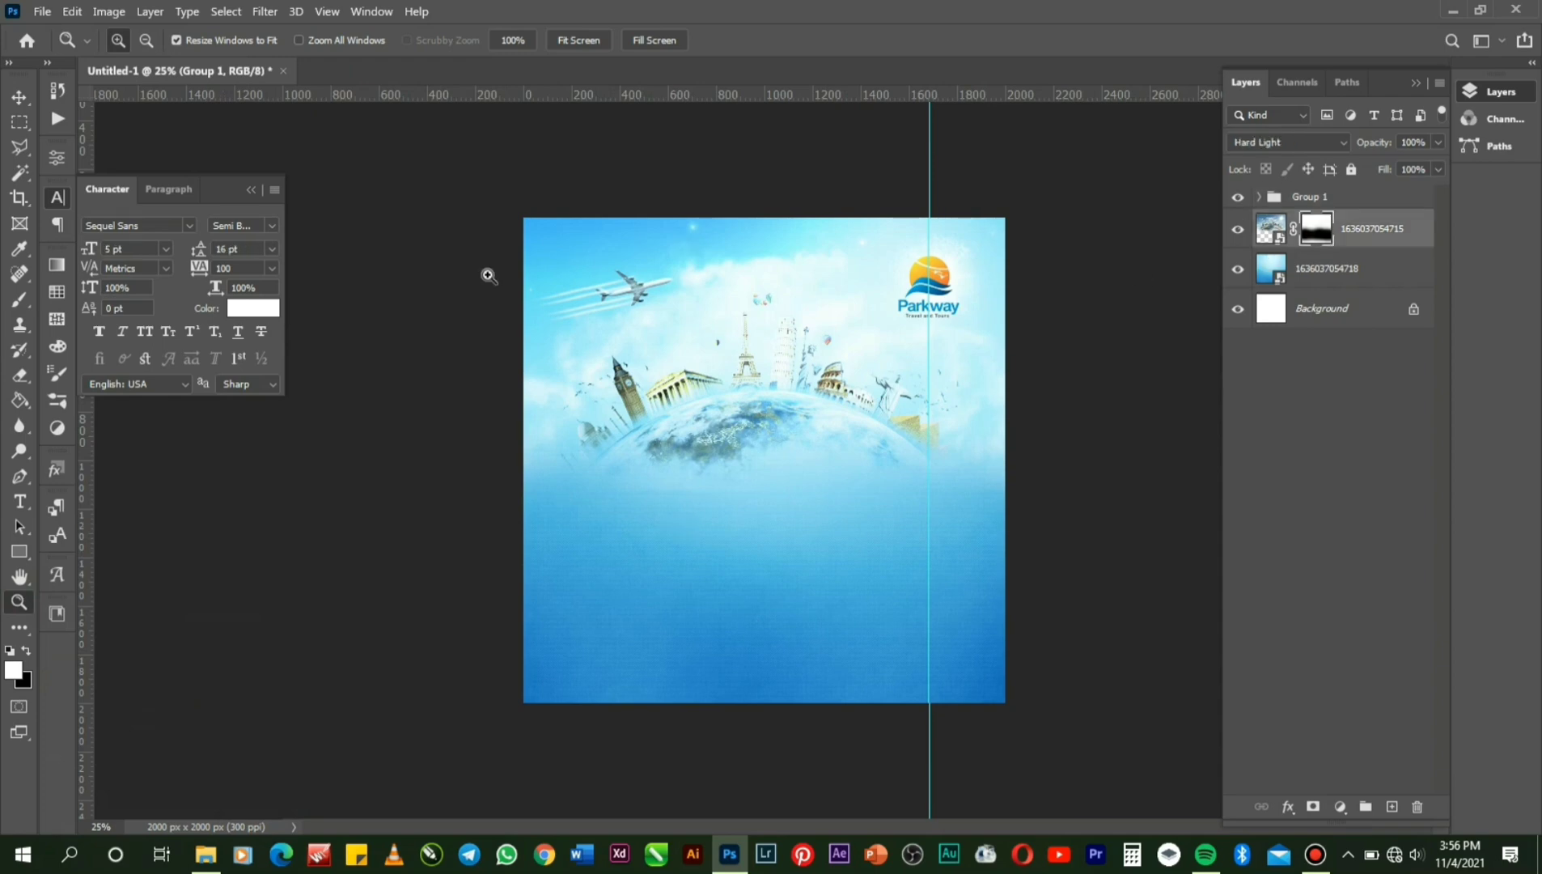
{"action": "left_click", "coordinate": [20, 375]}
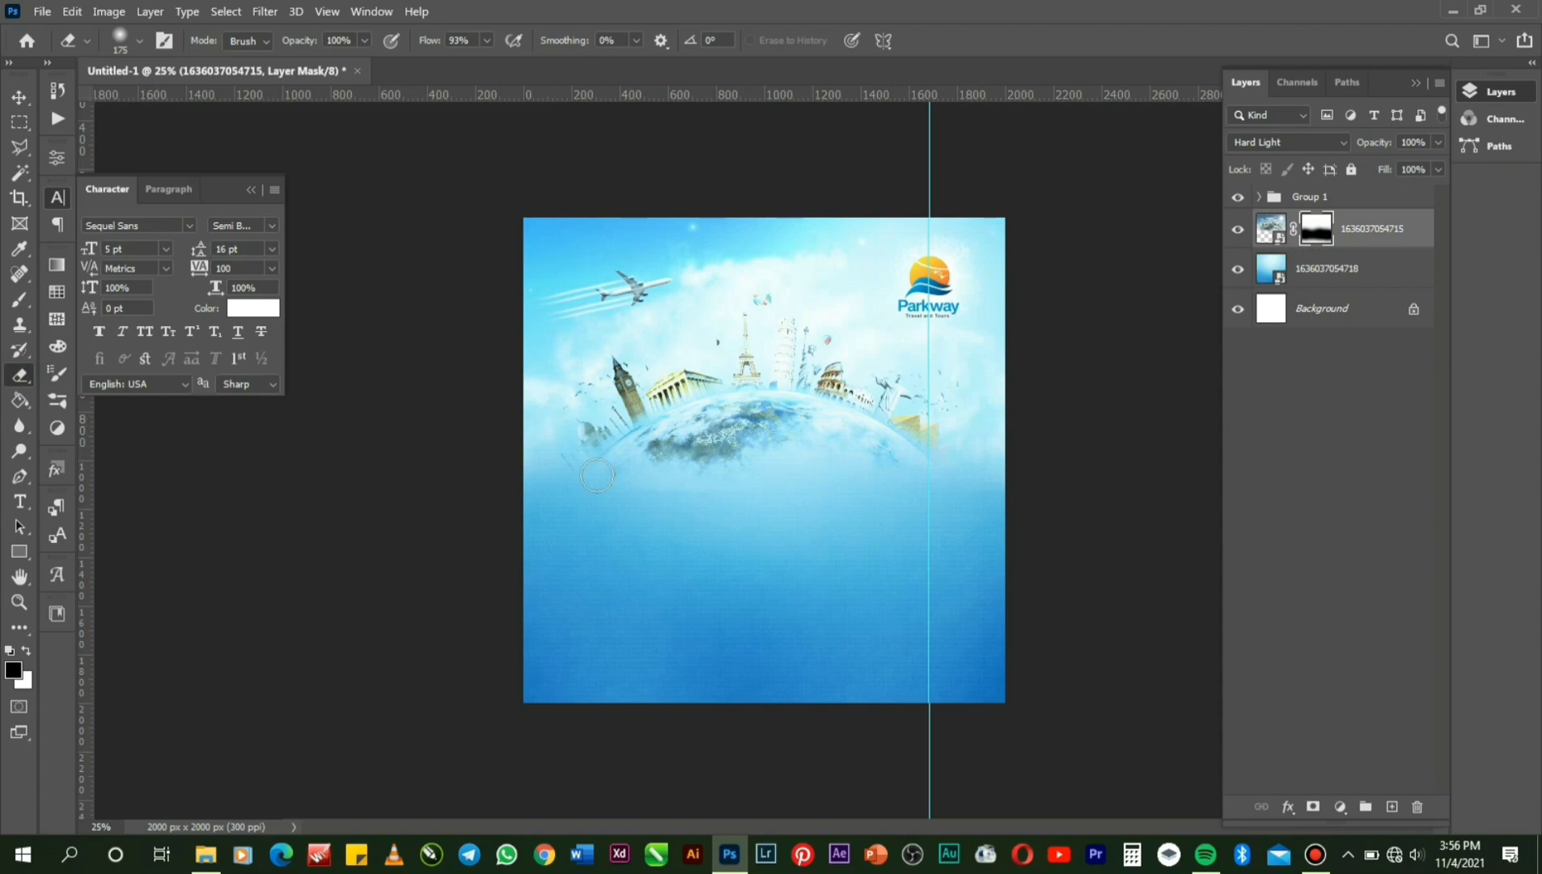
{"action": "left_click", "coordinate": [18, 311]}
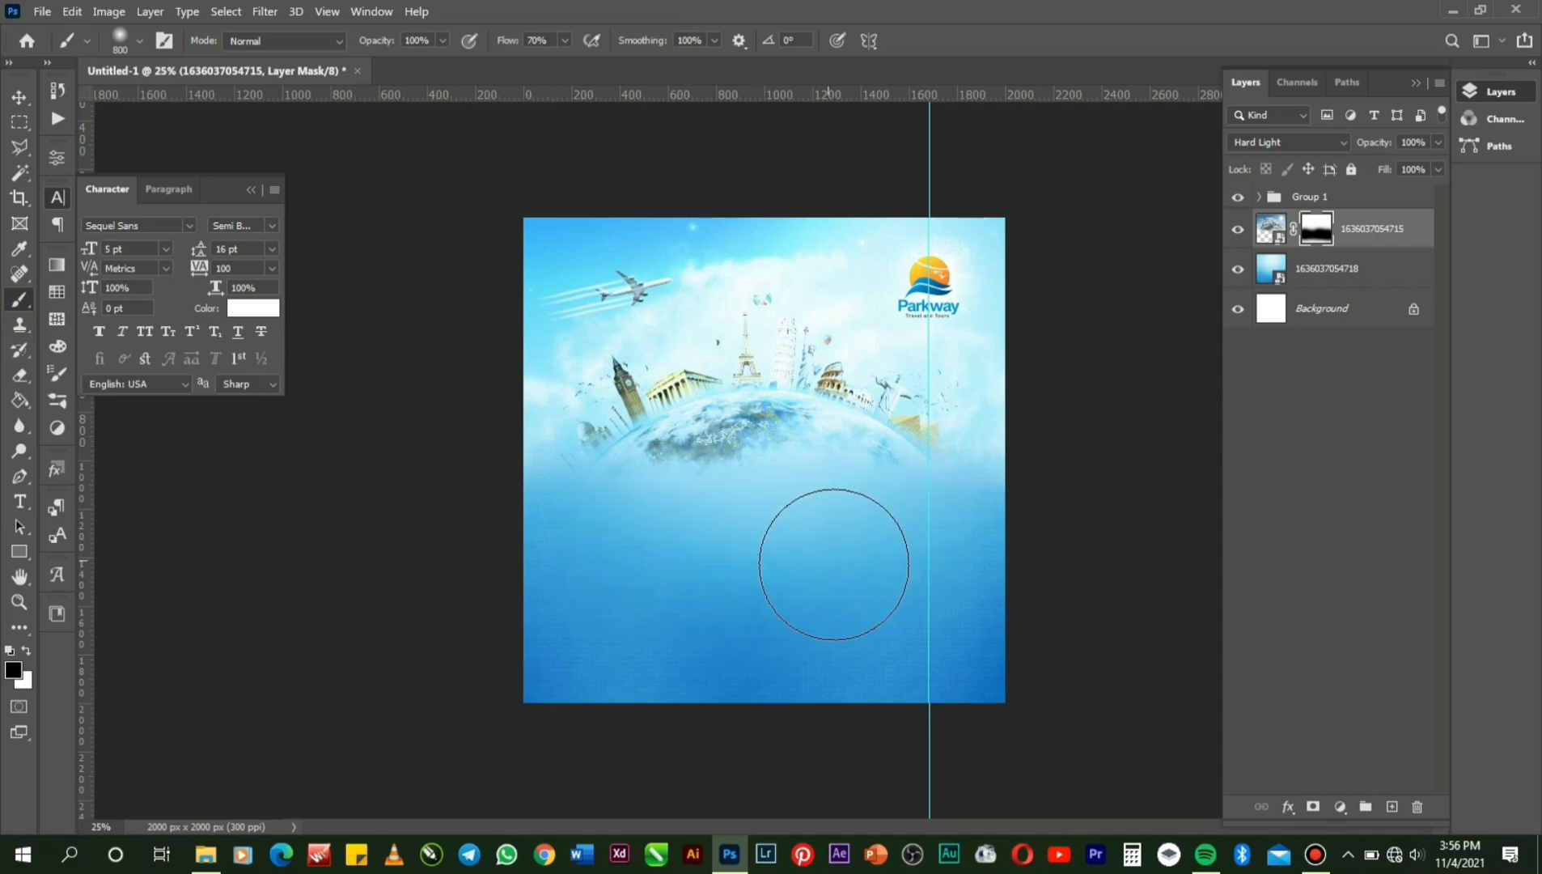
Start a new text layer below the globe, coloured with the Parkway logo's blue.
{"action": "left_click", "coordinate": [22, 502]}
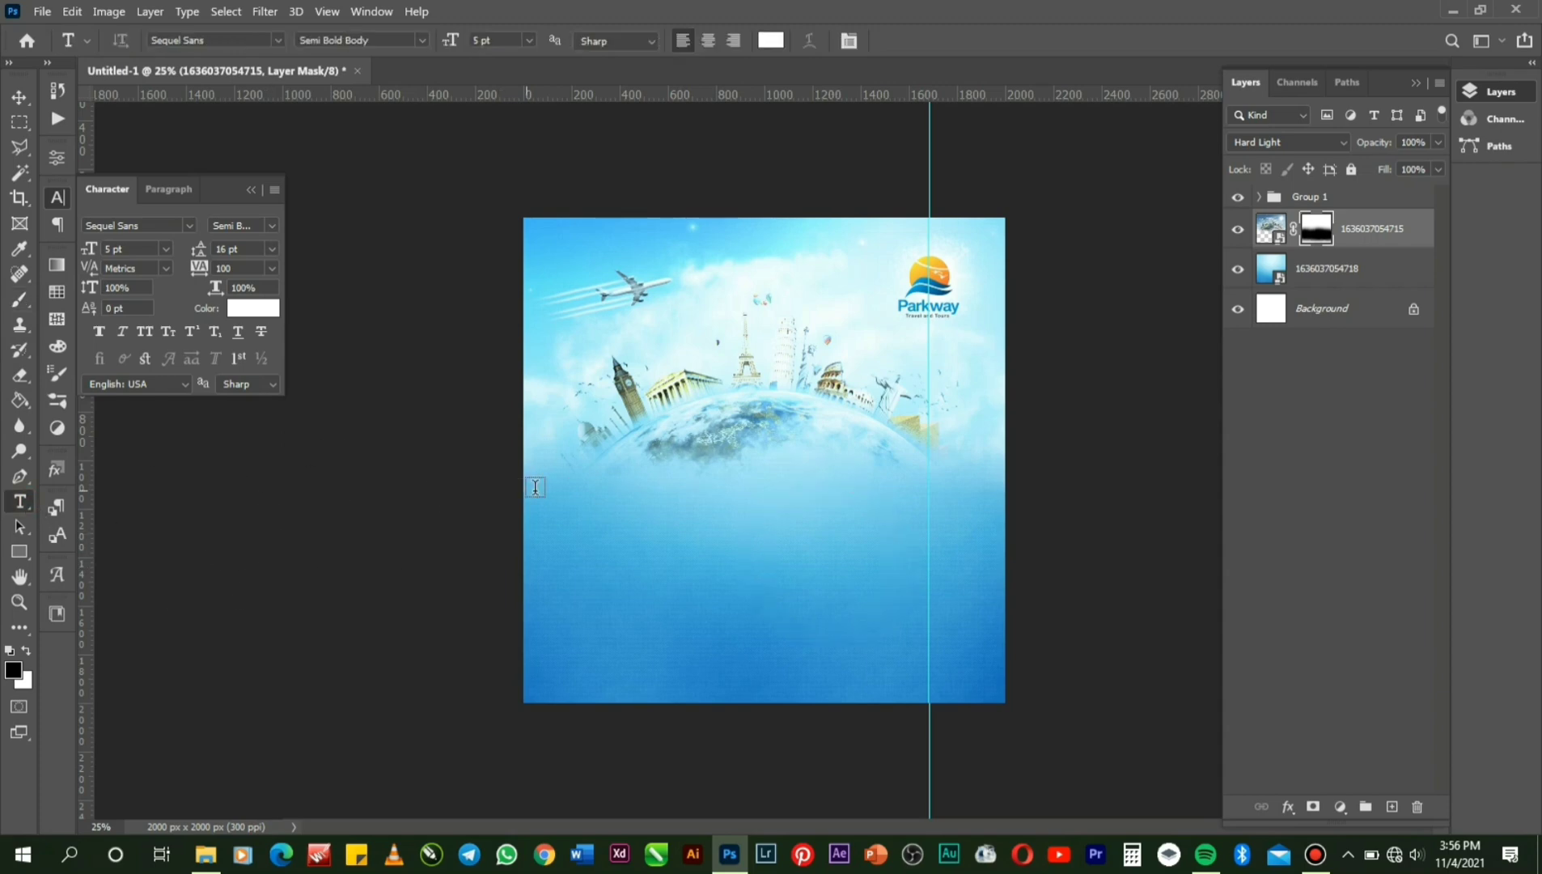
{"action": "left_click", "coordinate": [712, 495]}
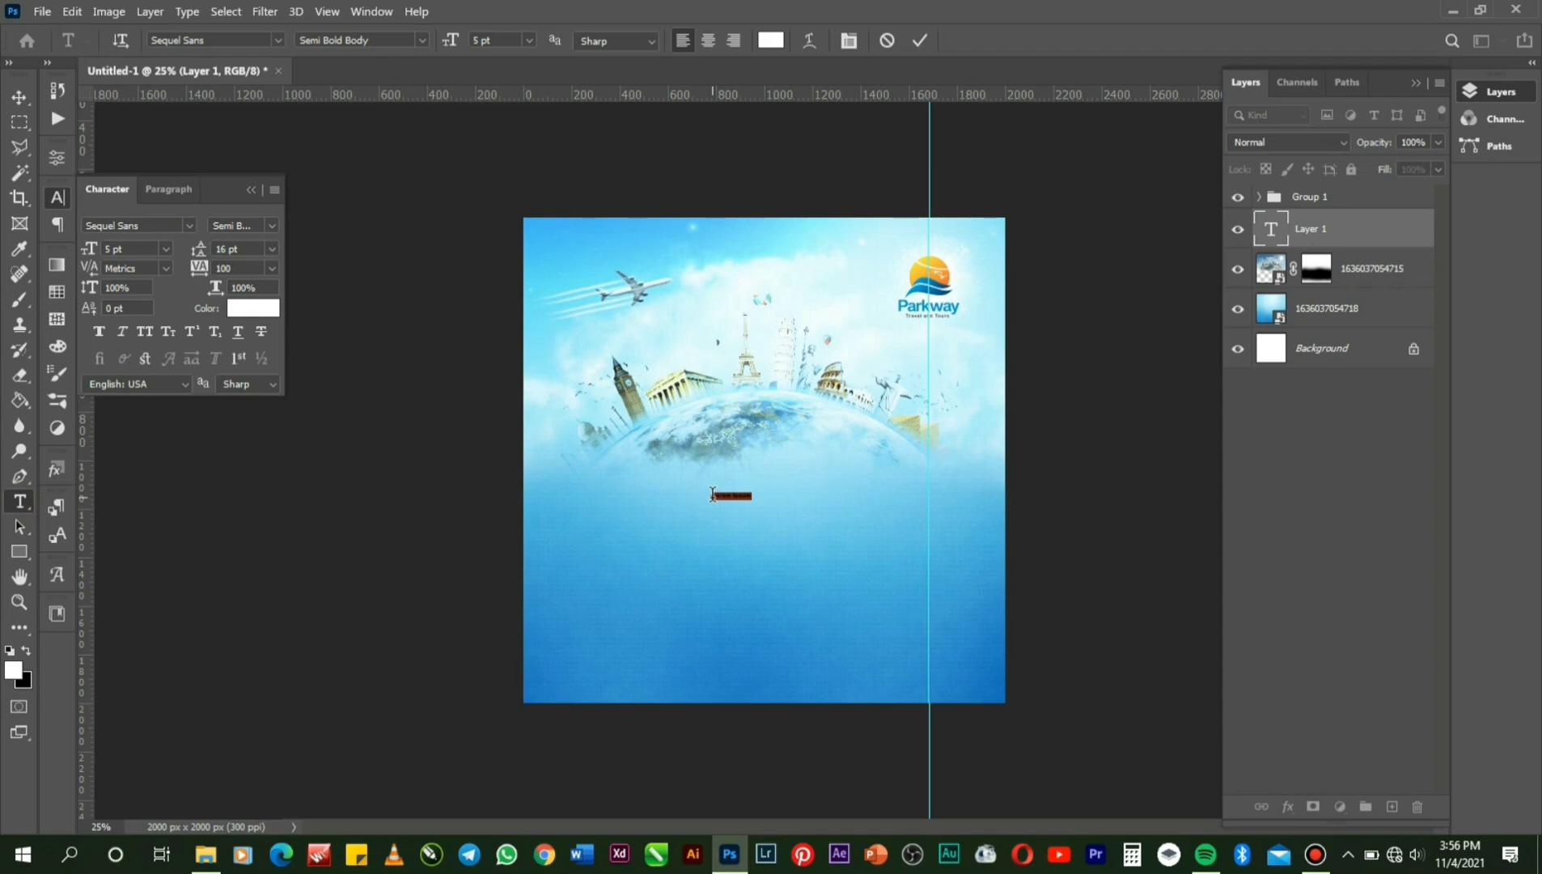
{"action": "key", "text": "BackSpace"}
{"action": "right_click", "coordinate": [711, 495]}
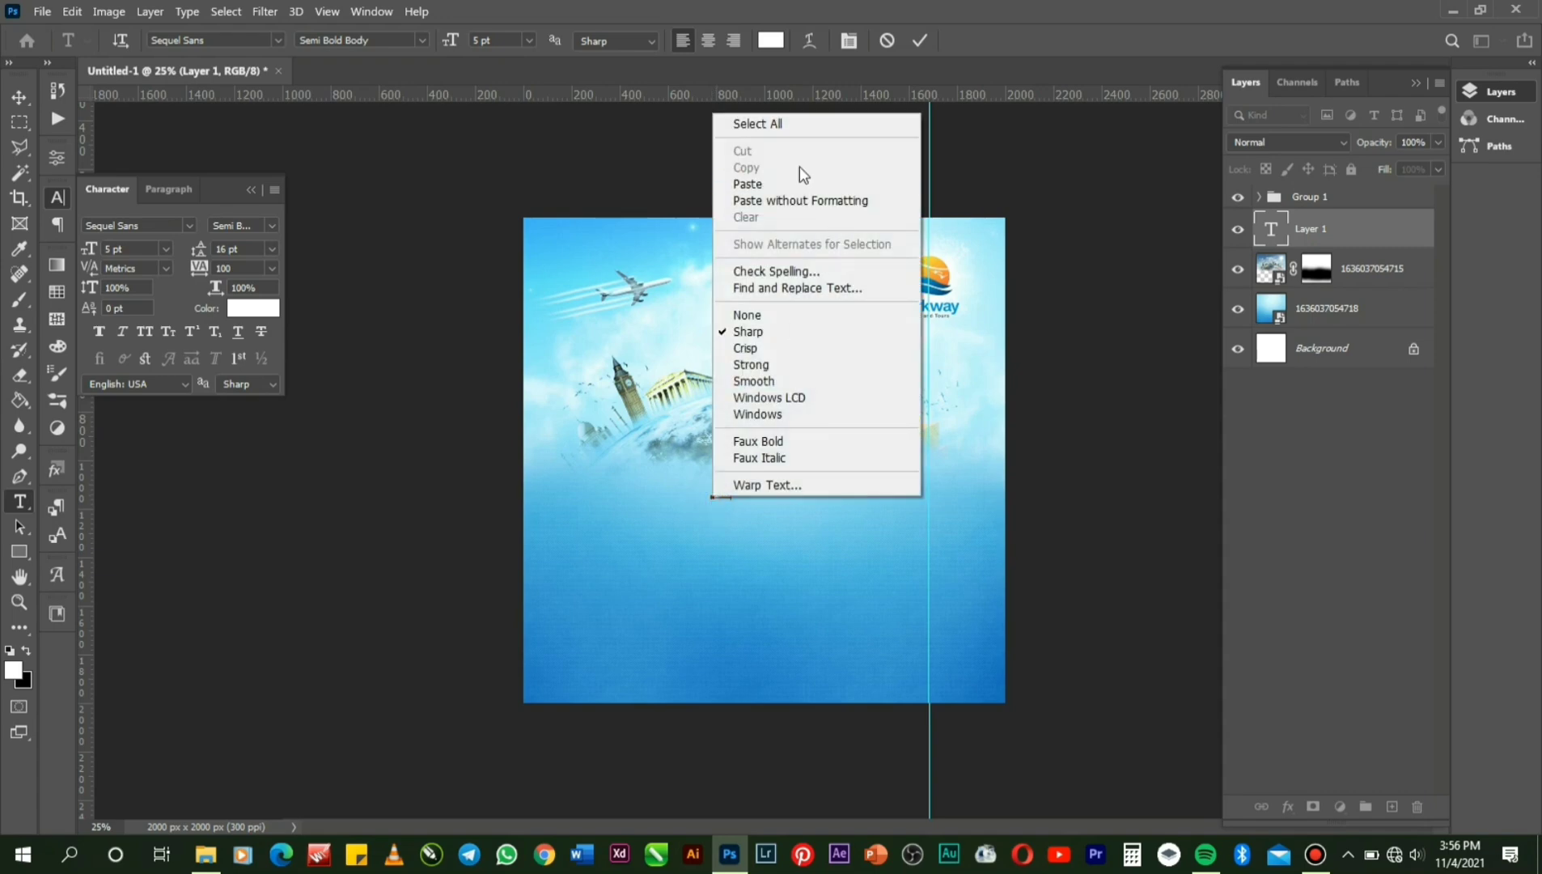
{"action": "left_click", "coordinate": [786, 126]}
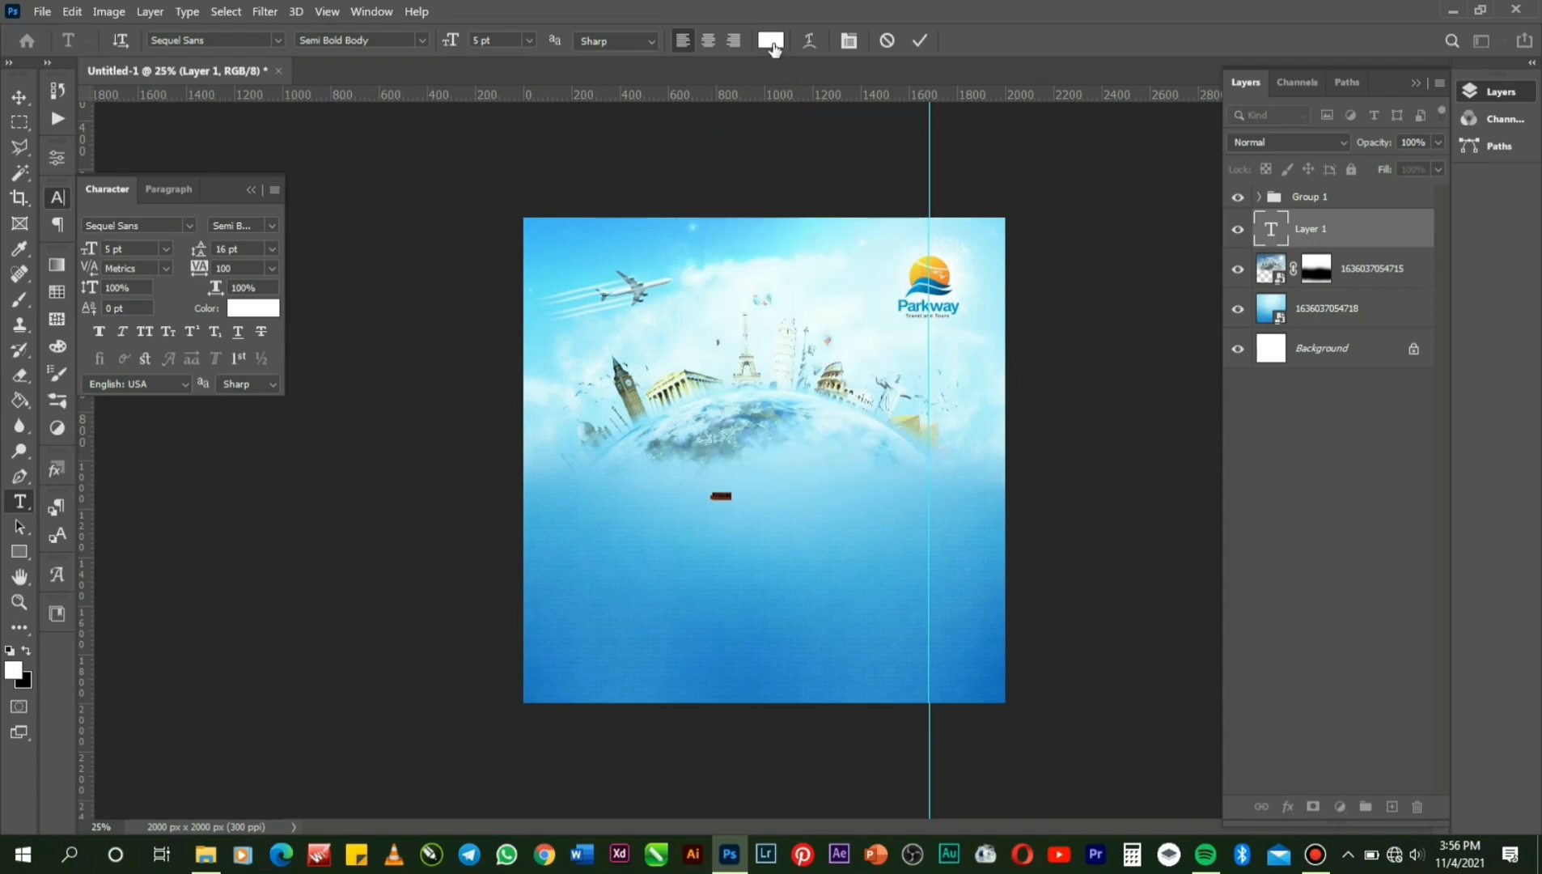
{"action": "left_click", "coordinate": [771, 42]}
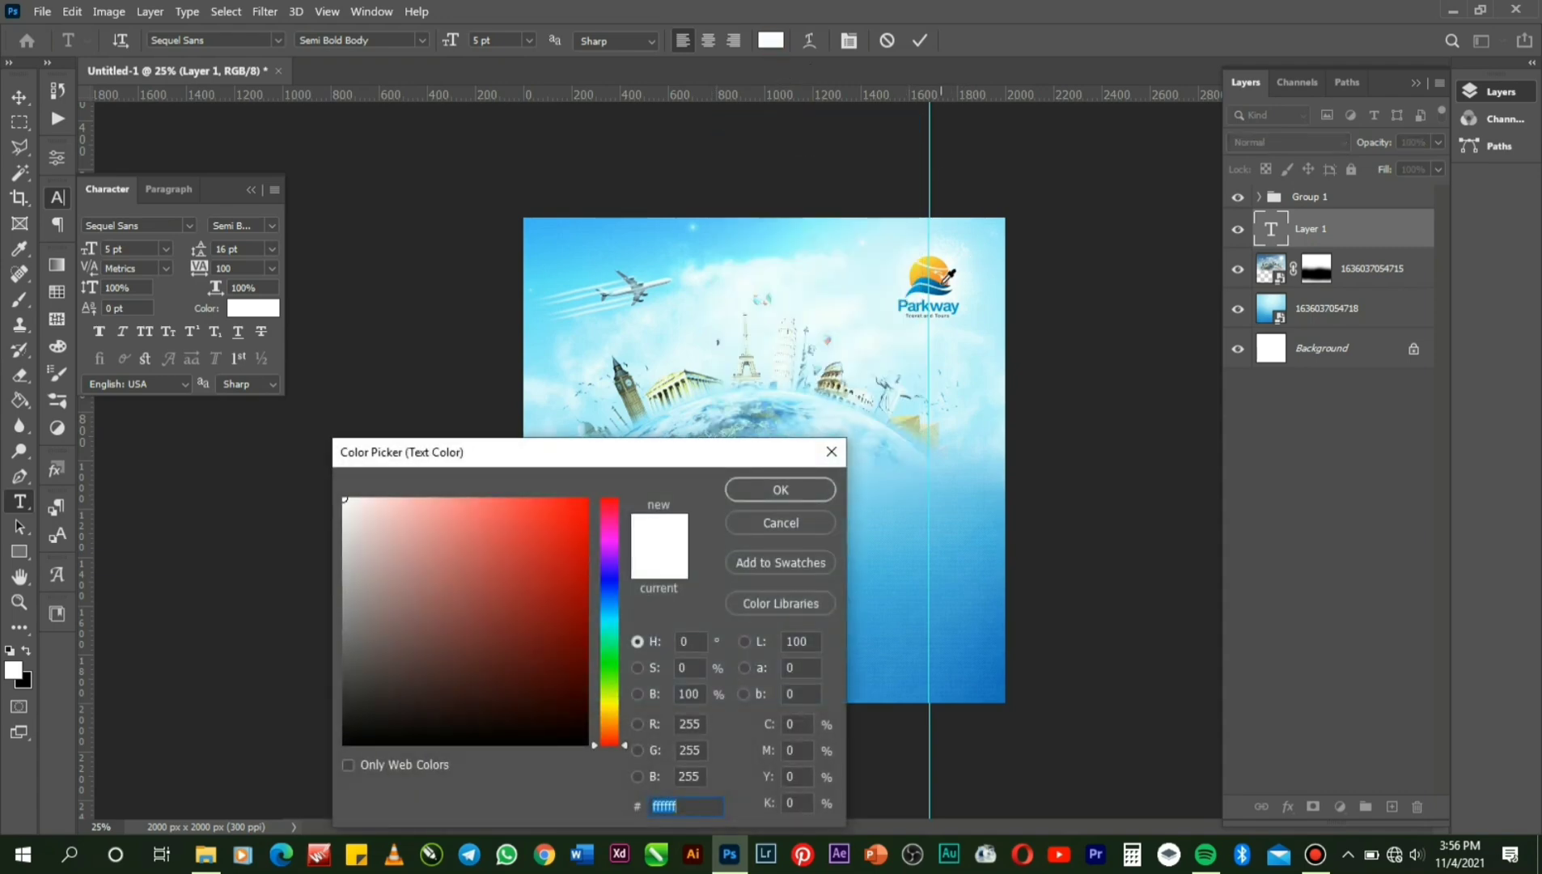
{"action": "left_click", "coordinate": [940, 282]}
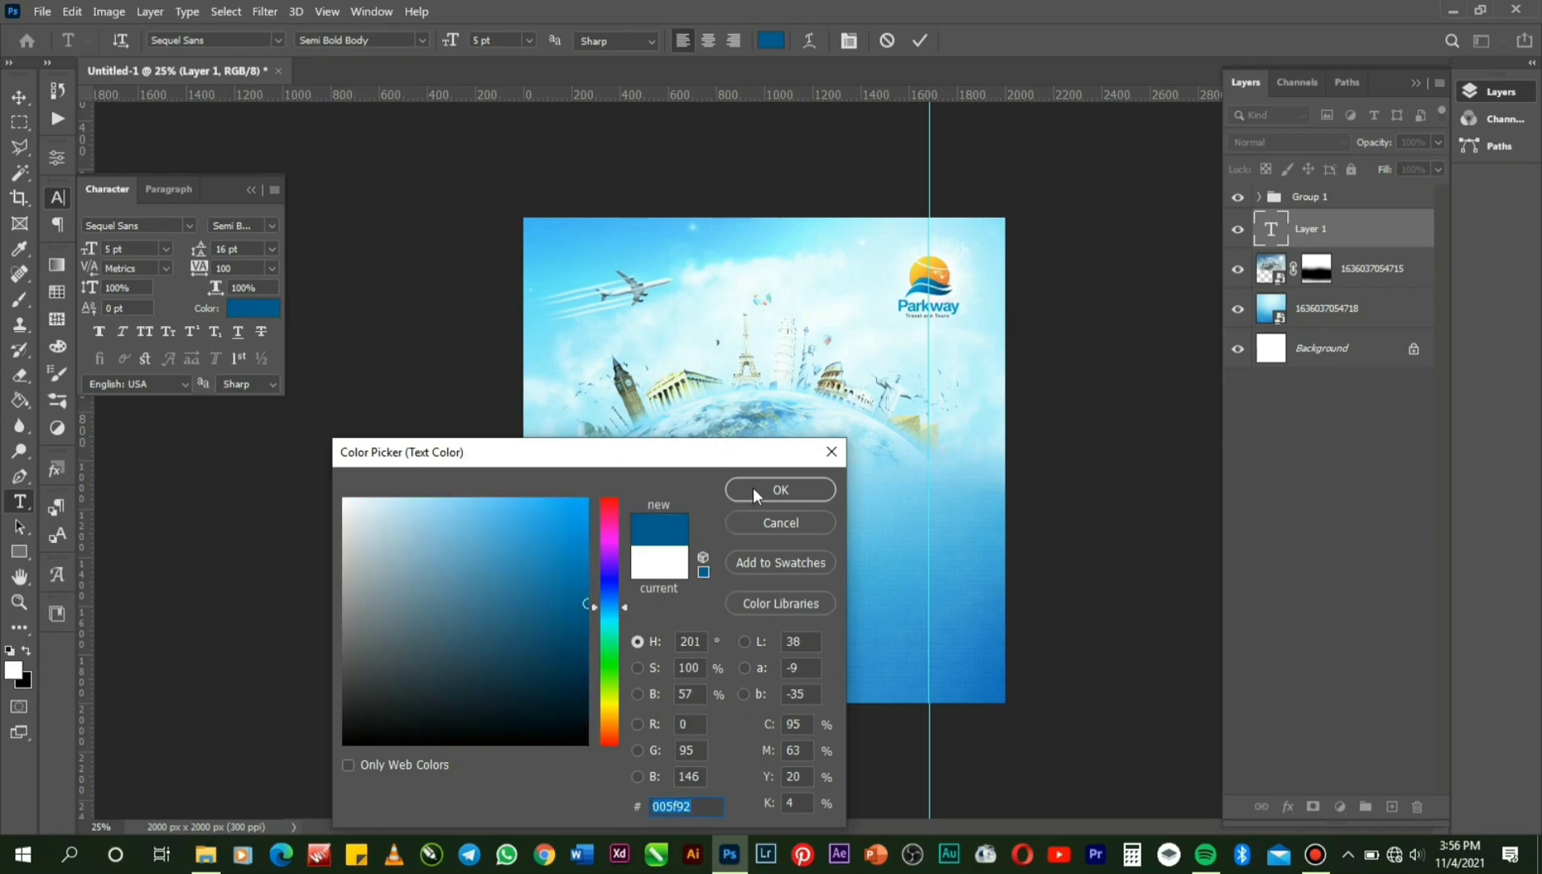
{"action": "left_click", "coordinate": [753, 487]}
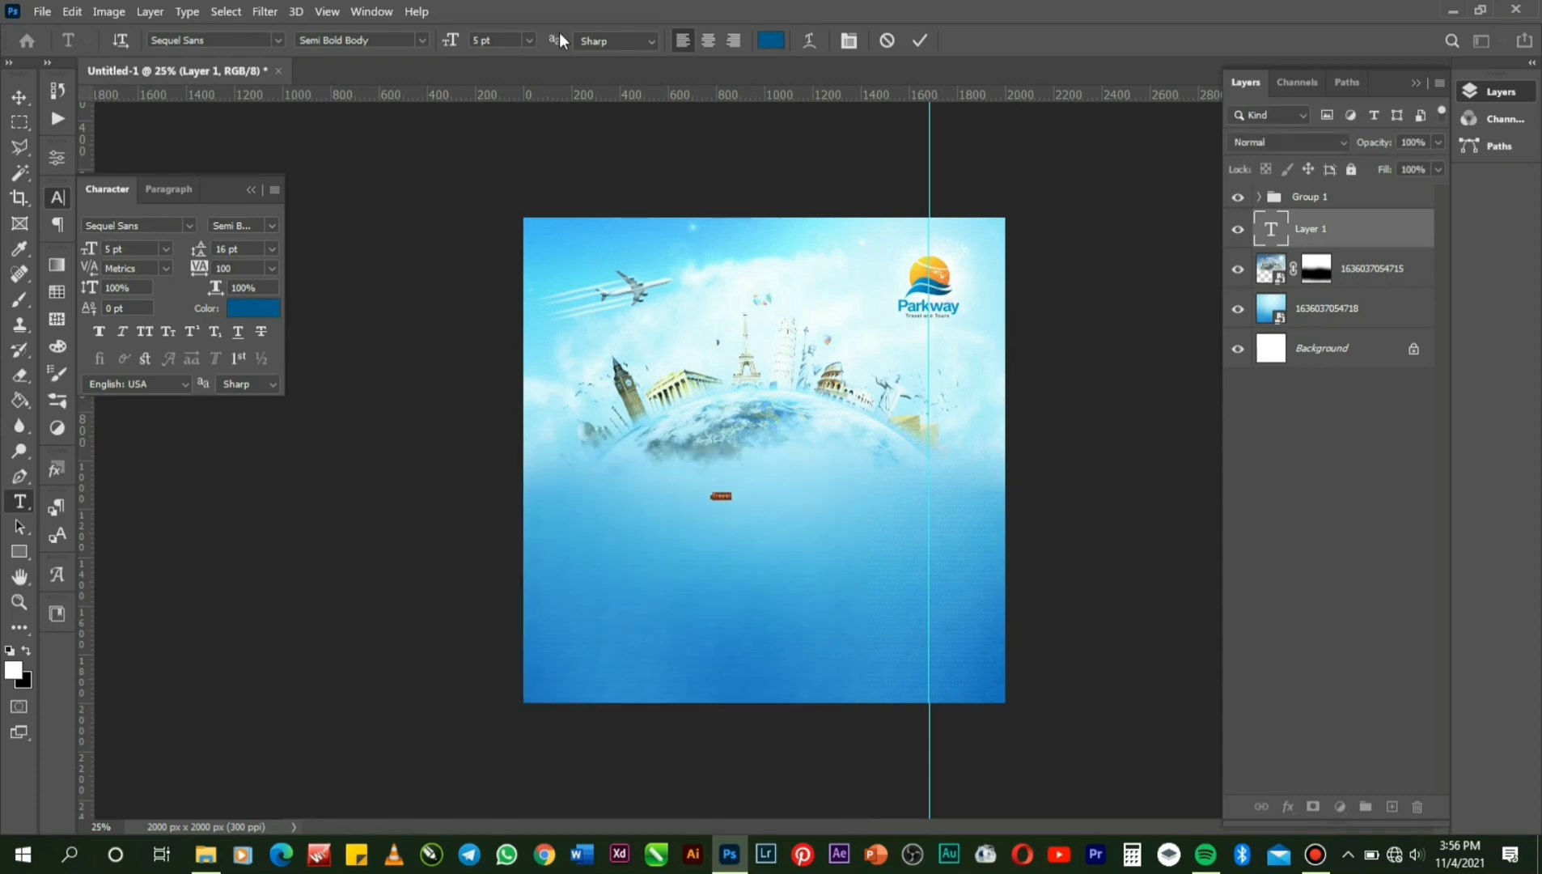
Set 'Travel' to 48 pt, tracking -75, Semi Bold Obl Body style, and commit it.
{"action": "left_click", "coordinate": [536, 41]}
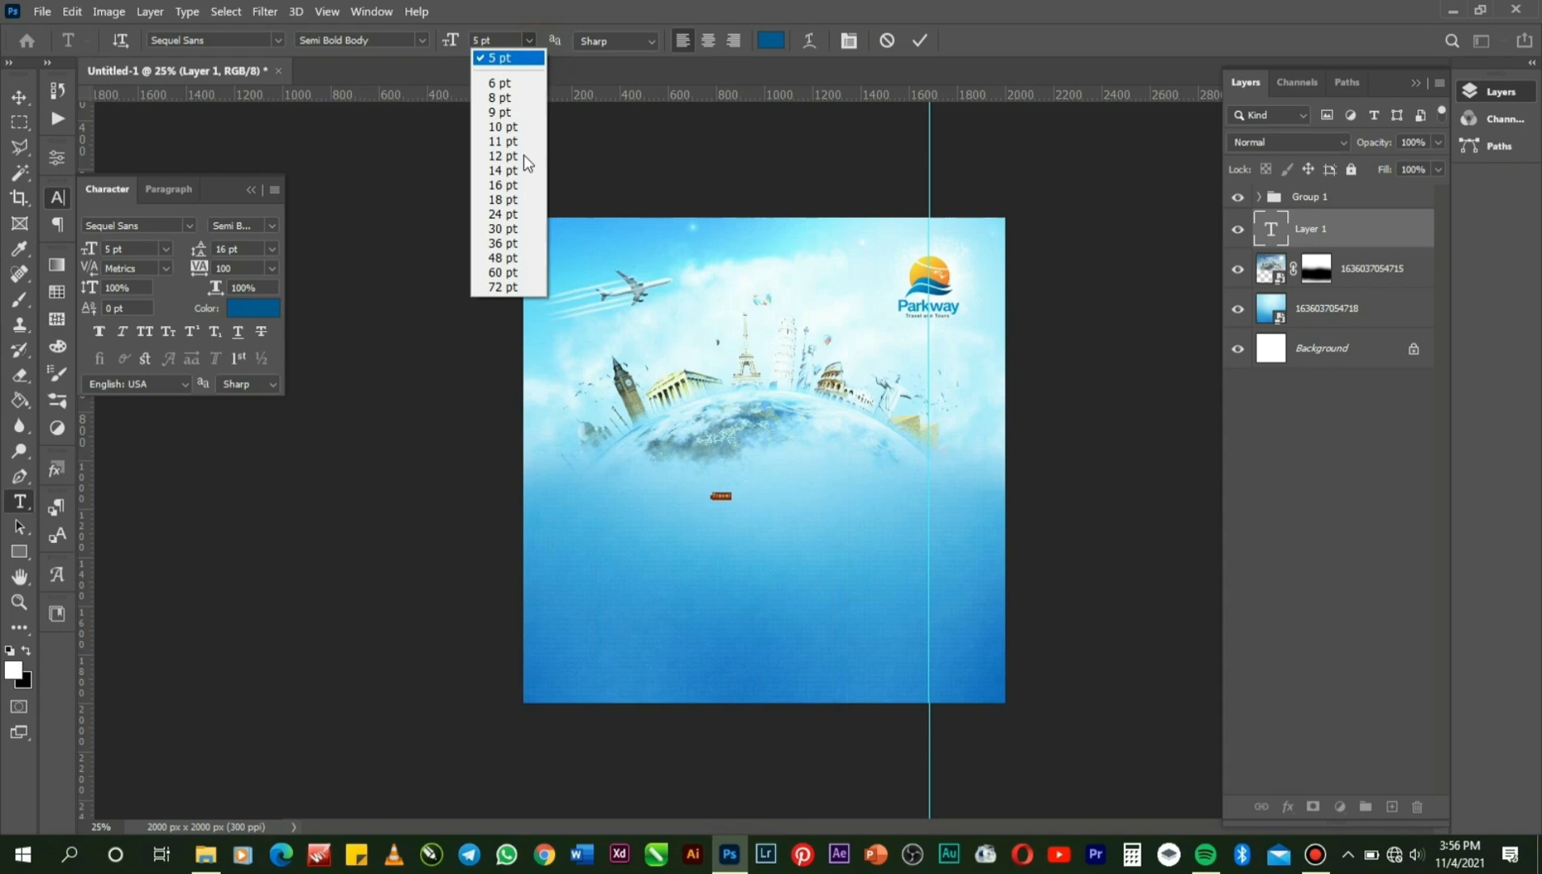
{"action": "left_click", "coordinate": [519, 257]}
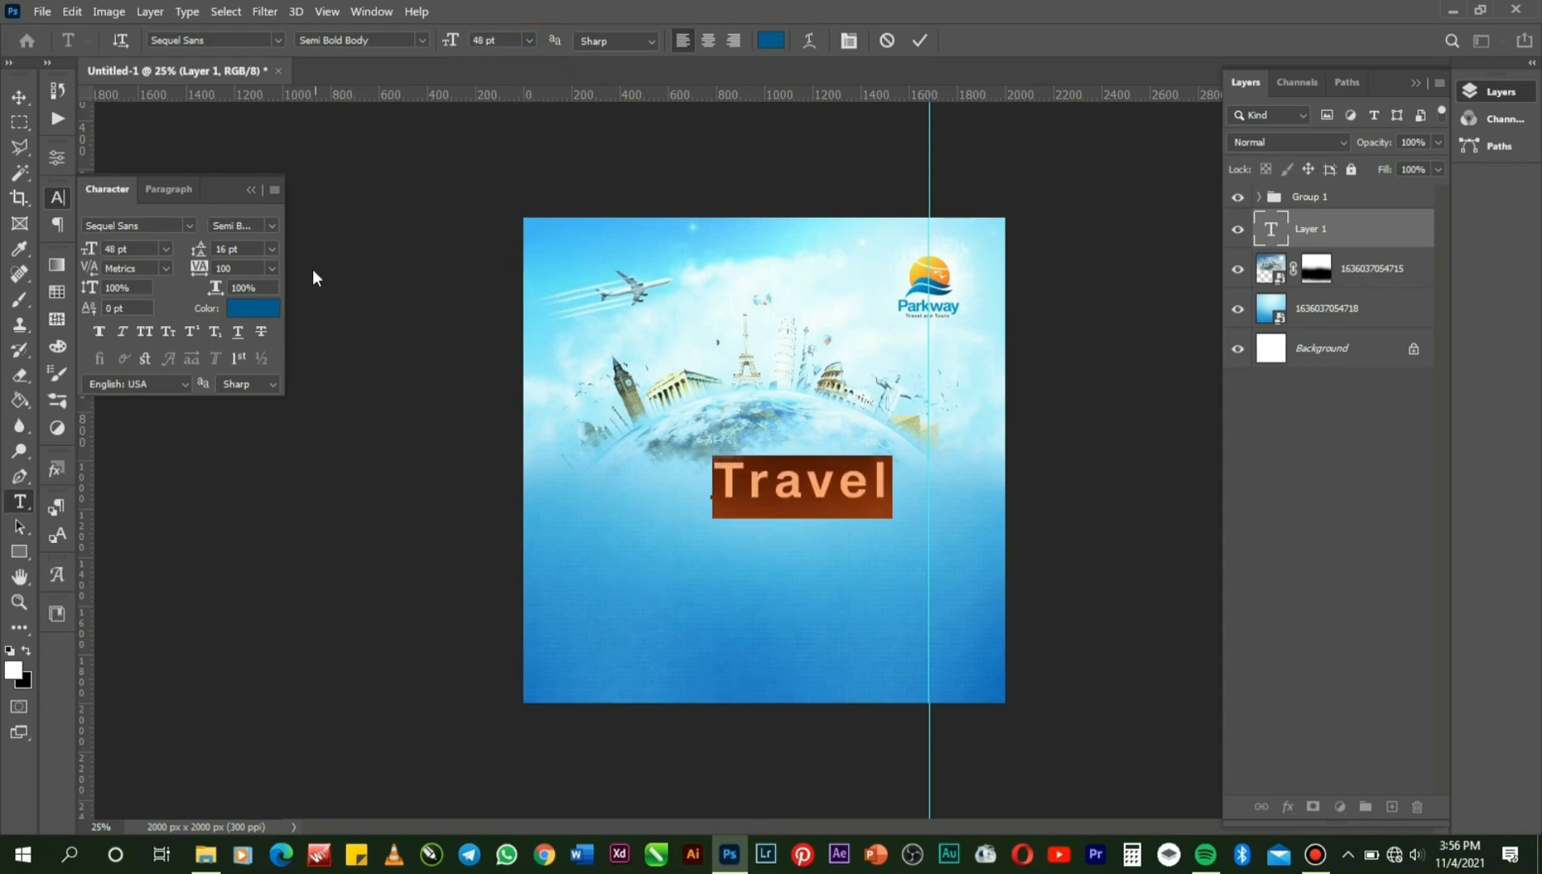
{"action": "left_click", "coordinate": [273, 269]}
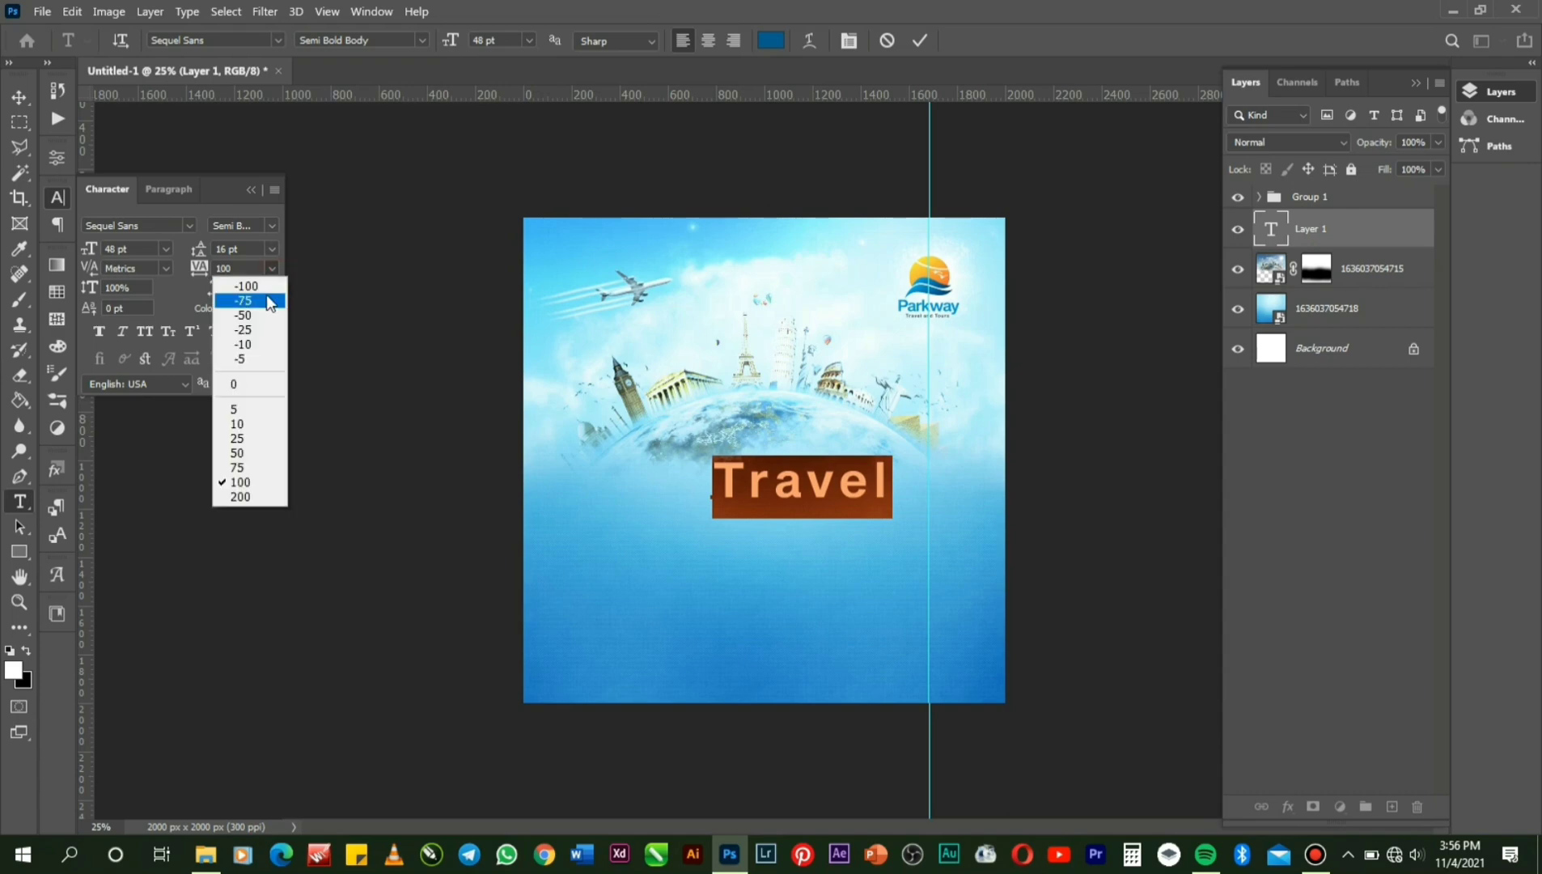
{"action": "left_click", "coordinate": [267, 301]}
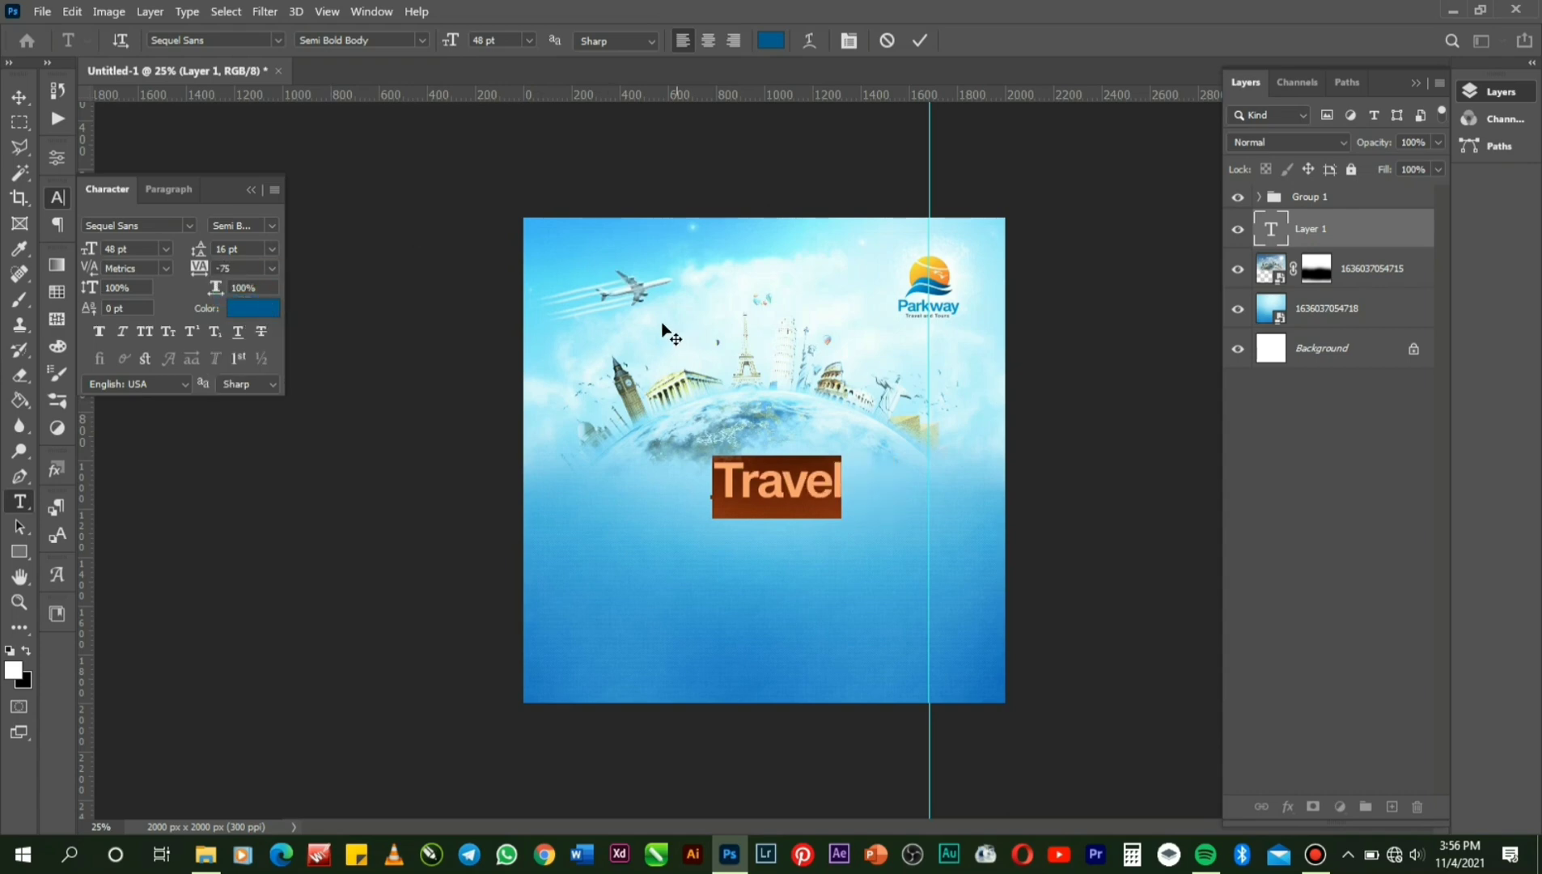
{"action": "left_click", "coordinate": [276, 226]}
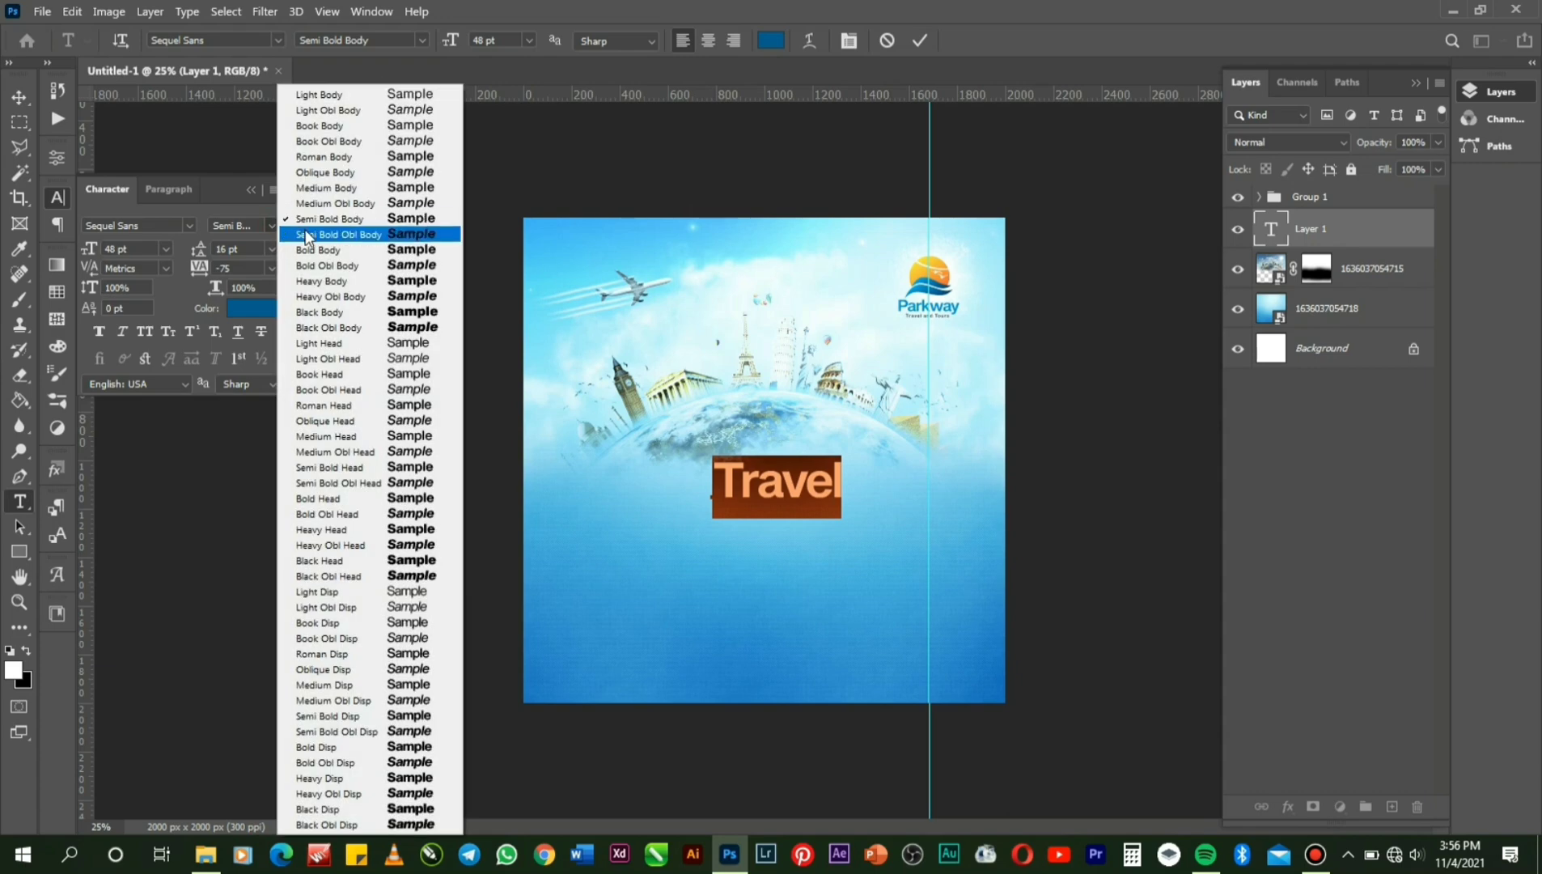
{"action": "left_click", "coordinate": [307, 234]}
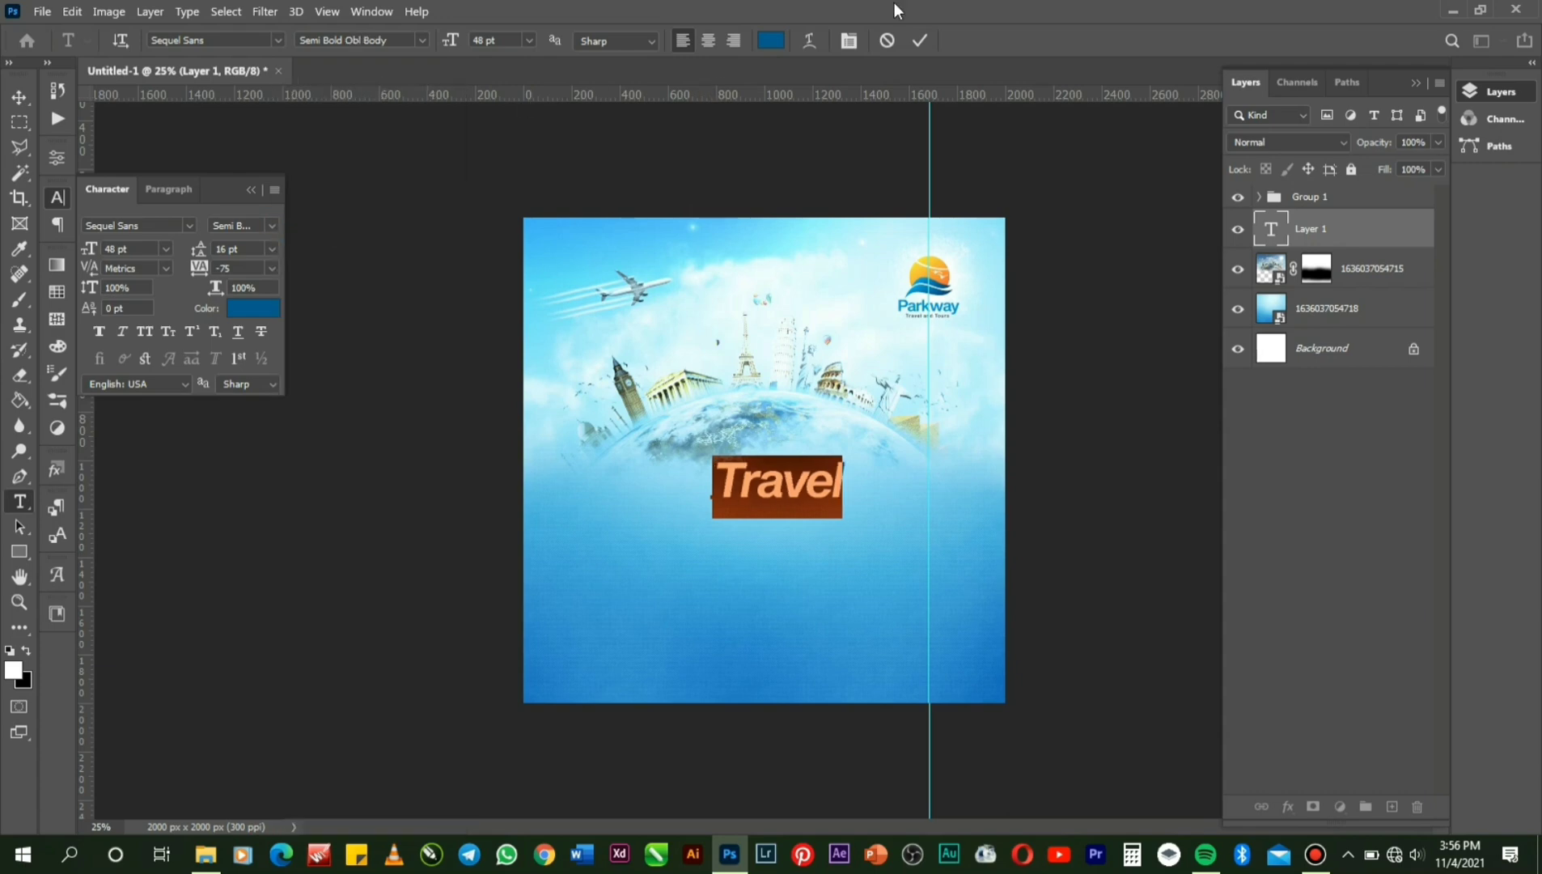
{"action": "left_click", "coordinate": [920, 41]}
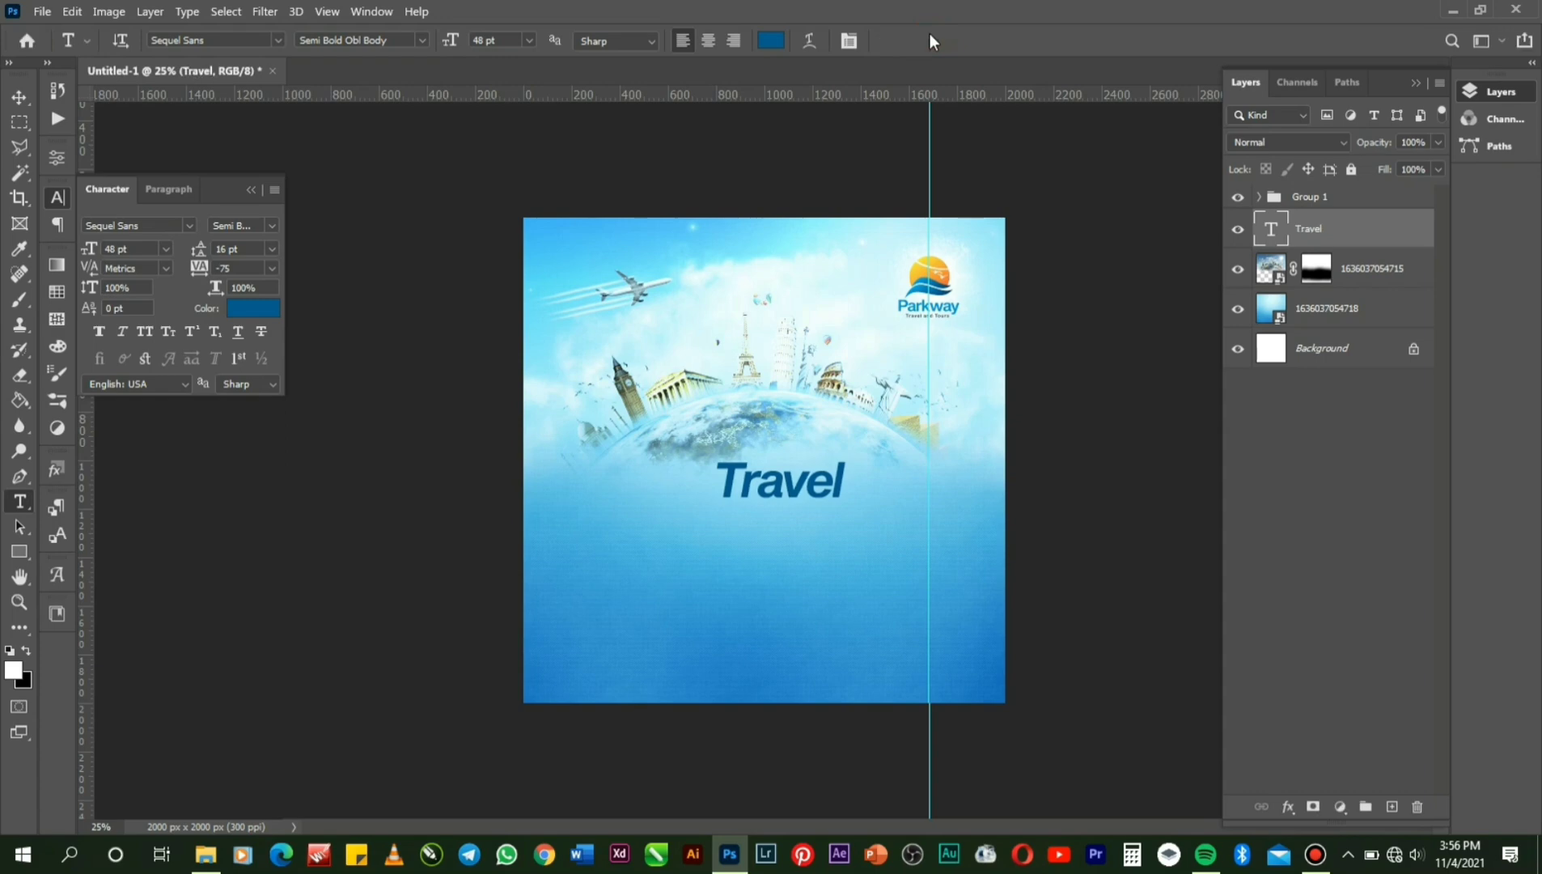
{"action": "key", "text": "ctrl+a"}
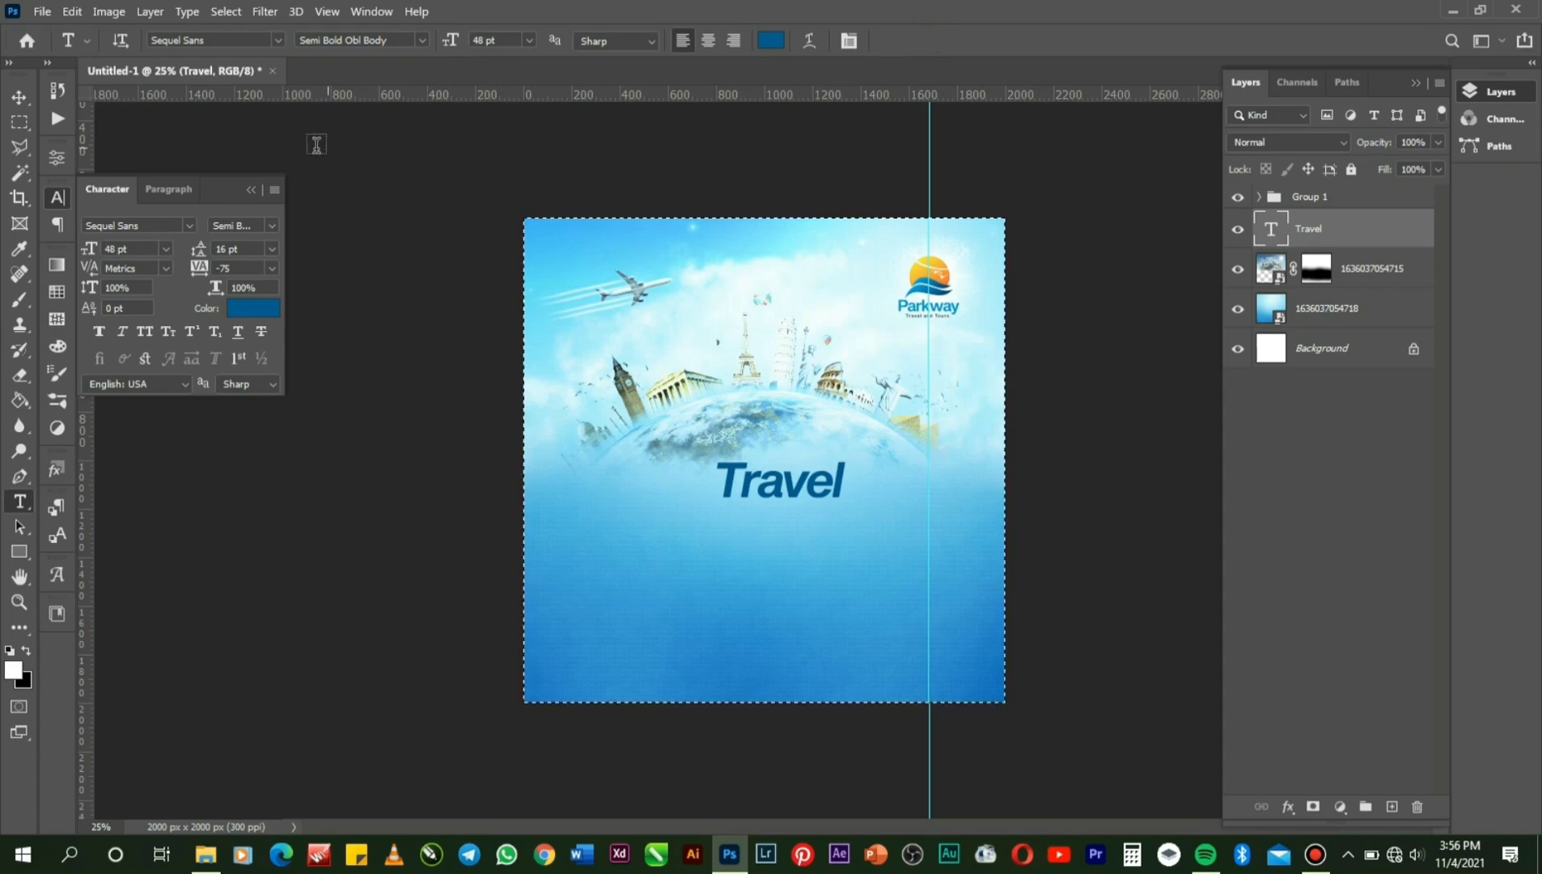
Centre 'Travel' horizontally on the canvas and nudge it slightly down.
{"action": "left_click", "coordinate": [19, 96]}
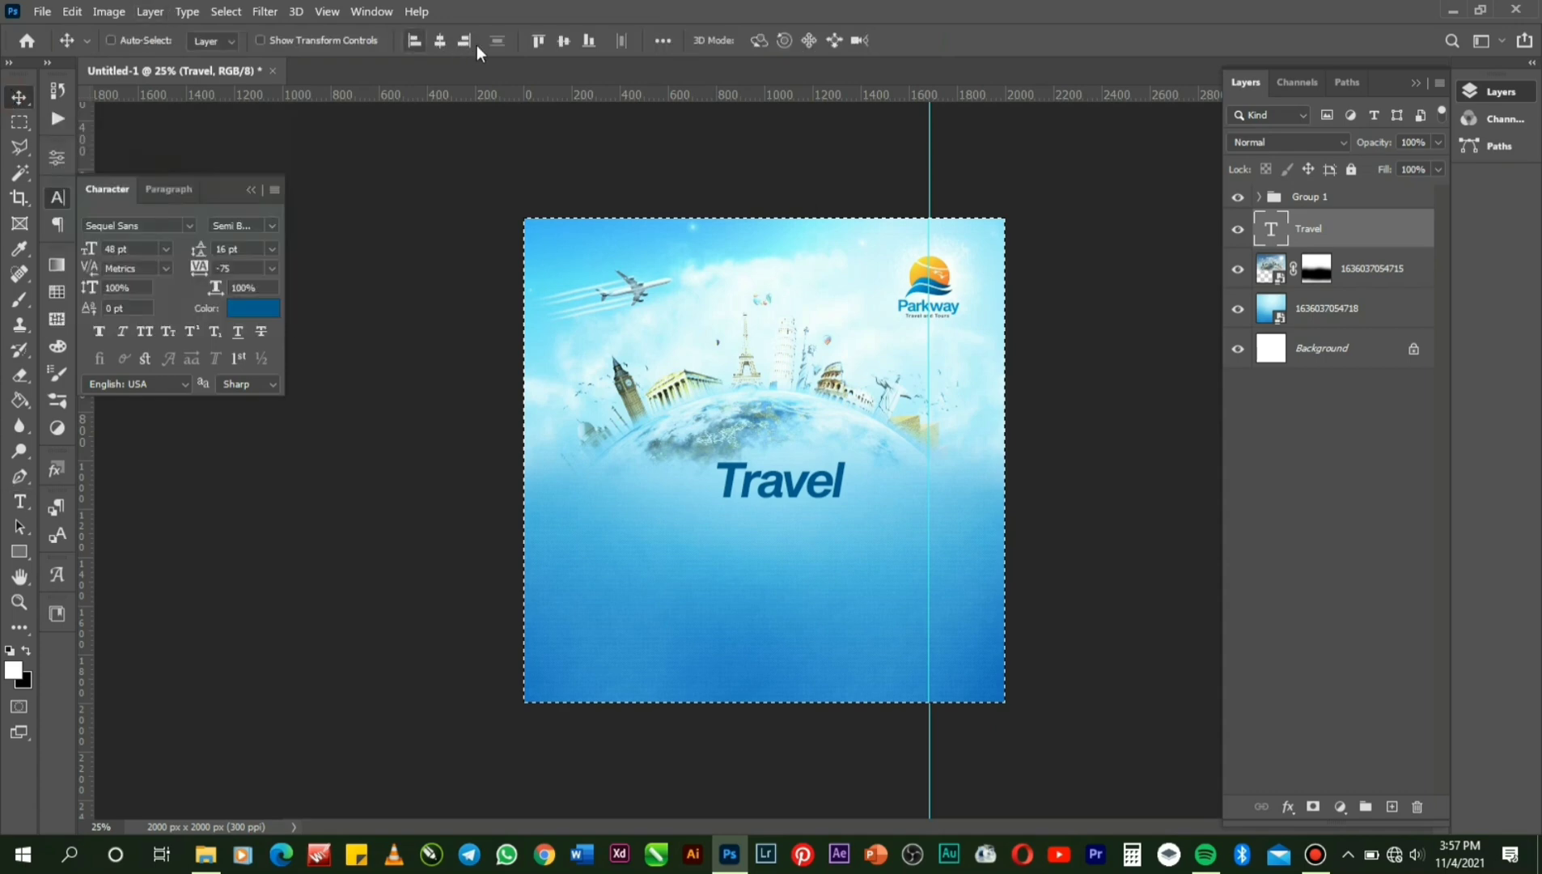
{"action": "left_click", "coordinate": [442, 48]}
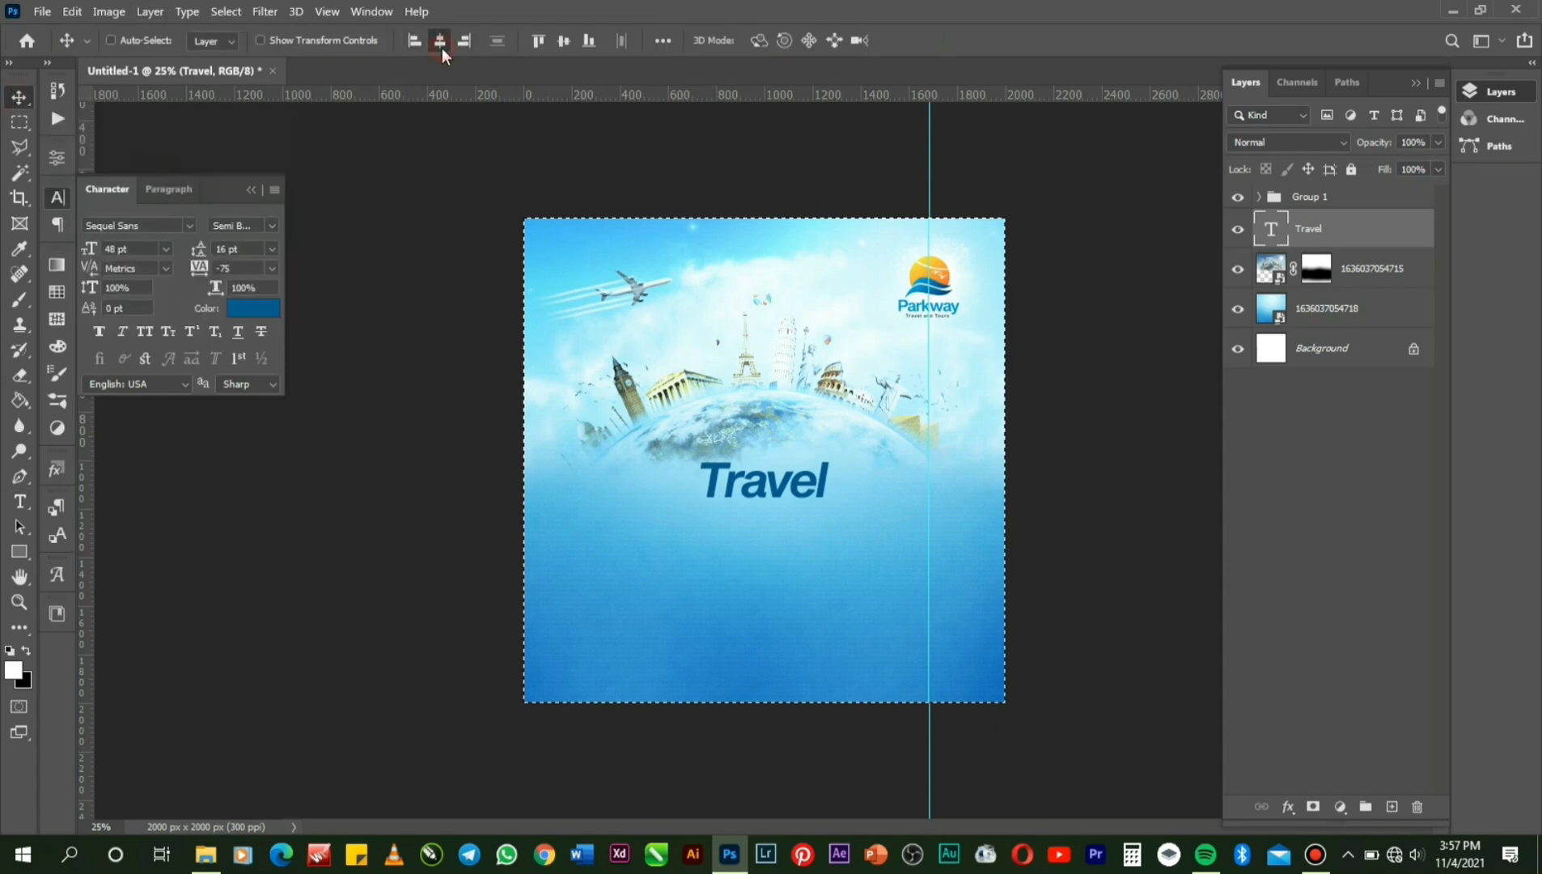
{"action": "key", "text": "ctrl"}
{"action": "key", "text": "ctrl+d"}
{"action": "key", "text": "ctrl+t"}
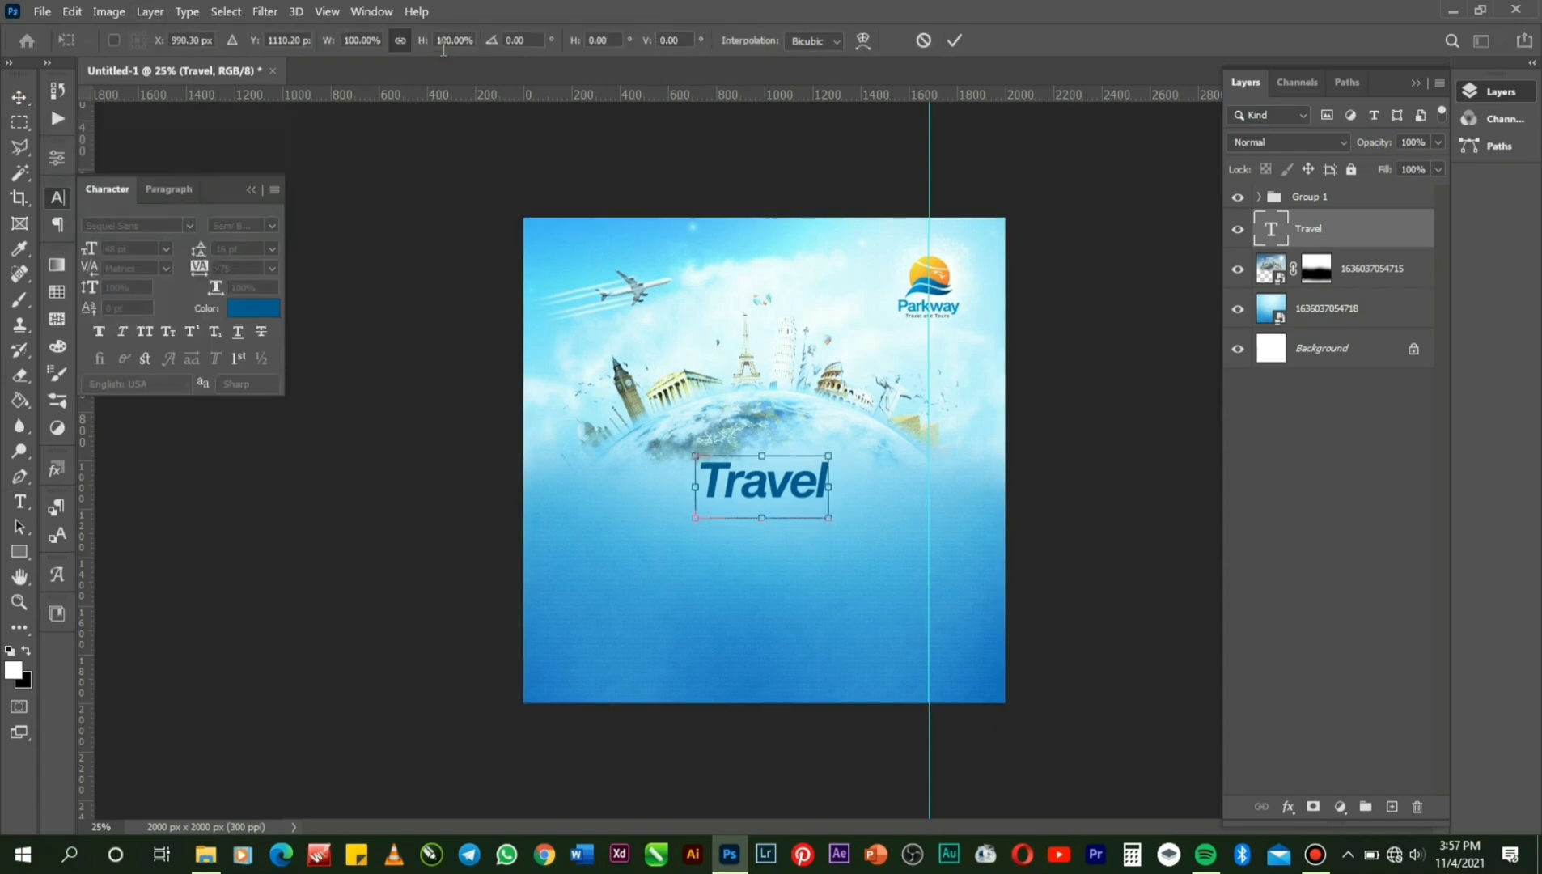
{"action": "key", "text": "Down"}
{"action": "key", "text": "Down"}
{"action": "key", "text": "Down"}
{"action": "key", "text": "Down"}
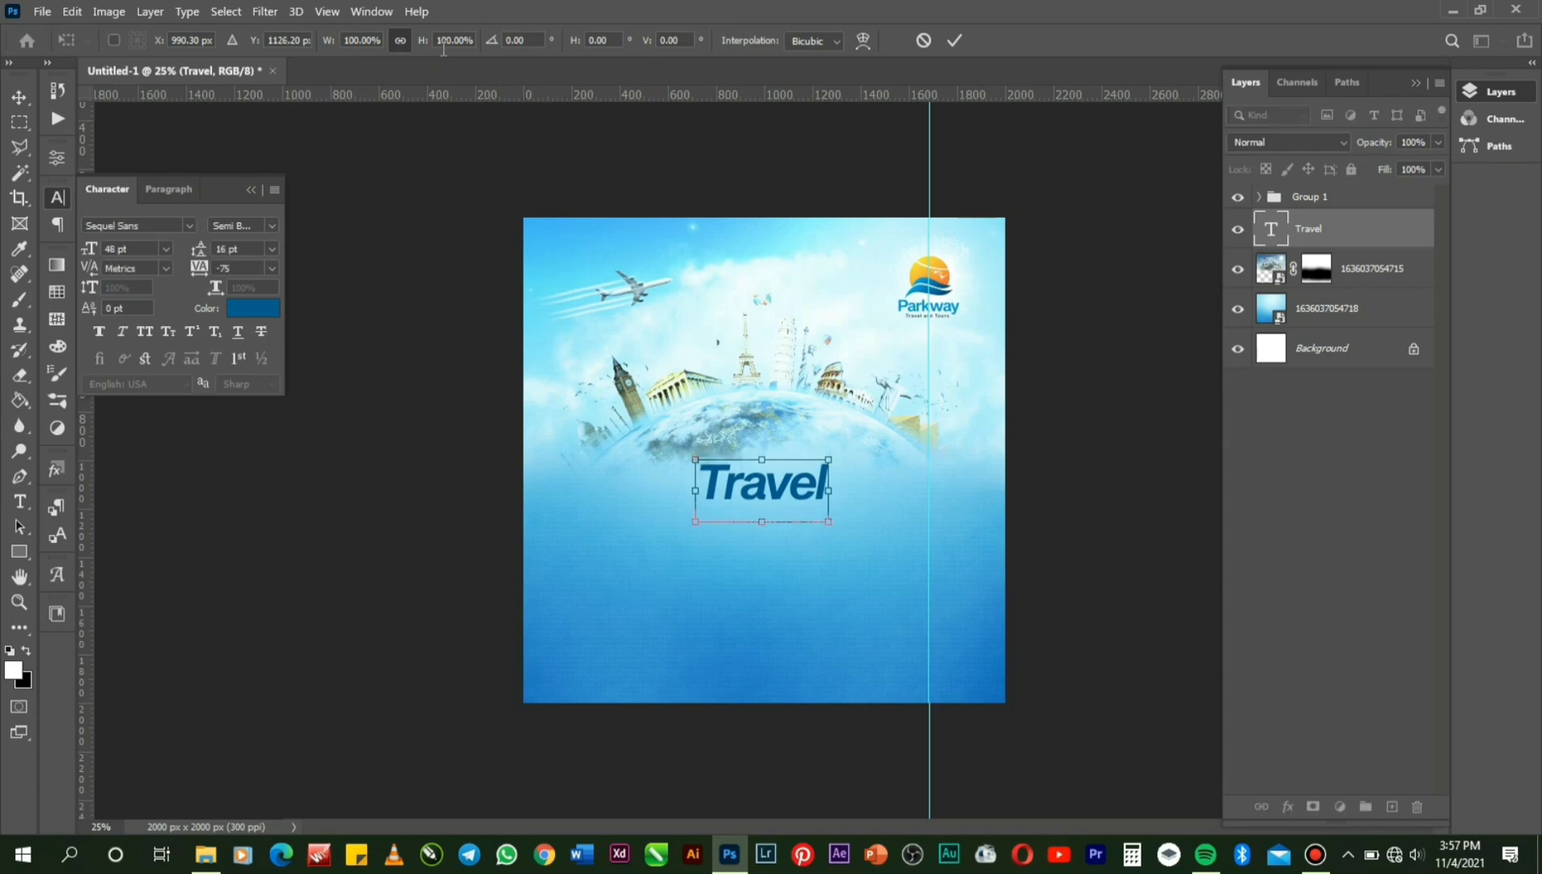
{"action": "key", "text": "Down"}
{"action": "key", "text": "Down"}
{"action": "key", "text": "Down"}
{"action": "key", "text": "Down"}
{"action": "key", "text": "Return"}
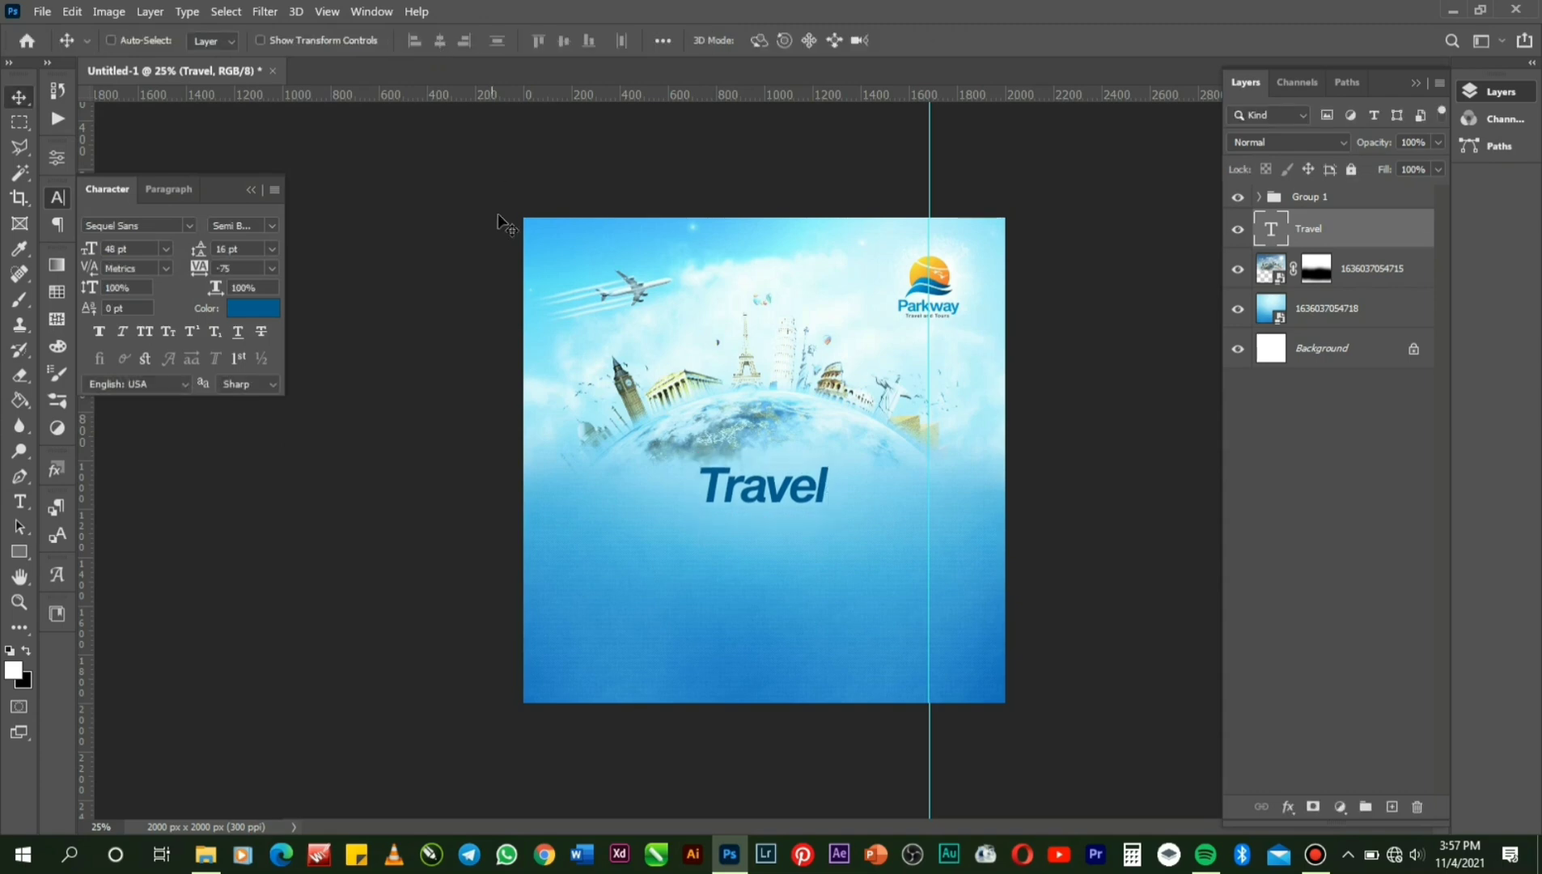
Duplicate the Travel layer below itself and rewrite the copy as 'With Us'.
{"action": "key", "text": "ctrl"}
{"action": "key", "text": "ctrl+j"}
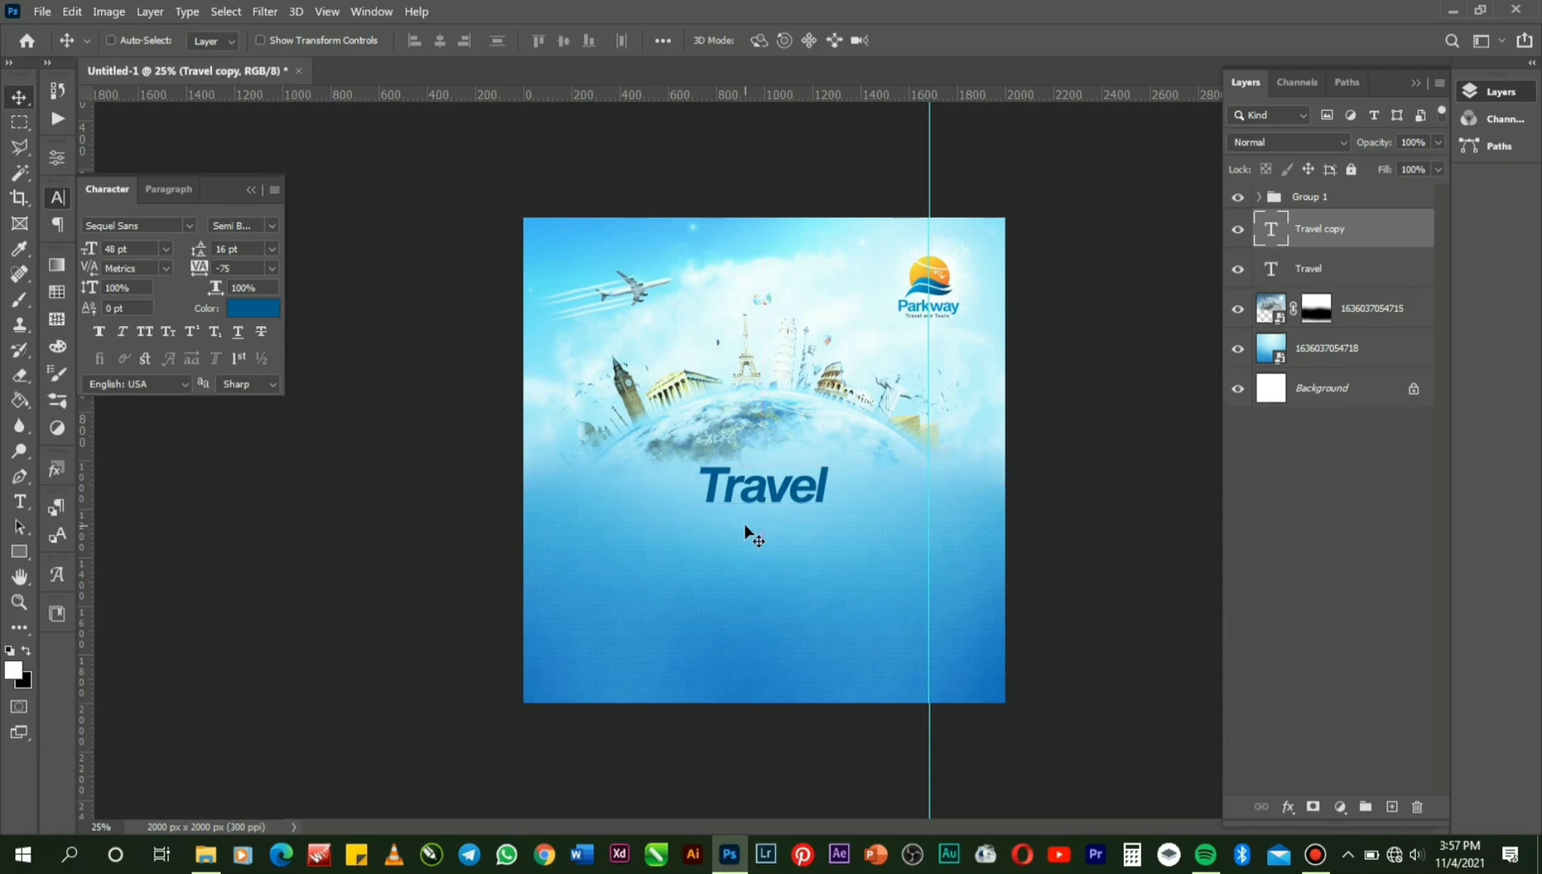
{"action": "key", "text": "shift+Down"}
{"action": "key", "text": "shift+Down"}
{"action": "key", "text": "shift+Down"}
{"action": "key", "text": "shift+Down"}
{"action": "key", "text": "shift+Down"}
{"action": "key", "text": "shift+Down"}
{"action": "key", "text": "shift+Down"}
{"action": "key", "text": "shift+Down"}
{"action": "key", "text": "shift+Down"}
{"action": "key", "text": "shift+Down"}
{"action": "key", "text": "shift+Down"}
{"action": "key", "text": "shift+Down"}
{"action": "key", "text": "shift+Down"}
{"action": "key", "text": "shift+Down"}
{"action": "key", "text": "shift+Down"}
{"action": "key", "text": "shift+Down"}
{"action": "key", "text": "shift+Down"}
{"action": "key", "text": "shift+Down"}
{"action": "key", "text": "shift+Down"}
{"action": "key", "text": "shift+Down"}
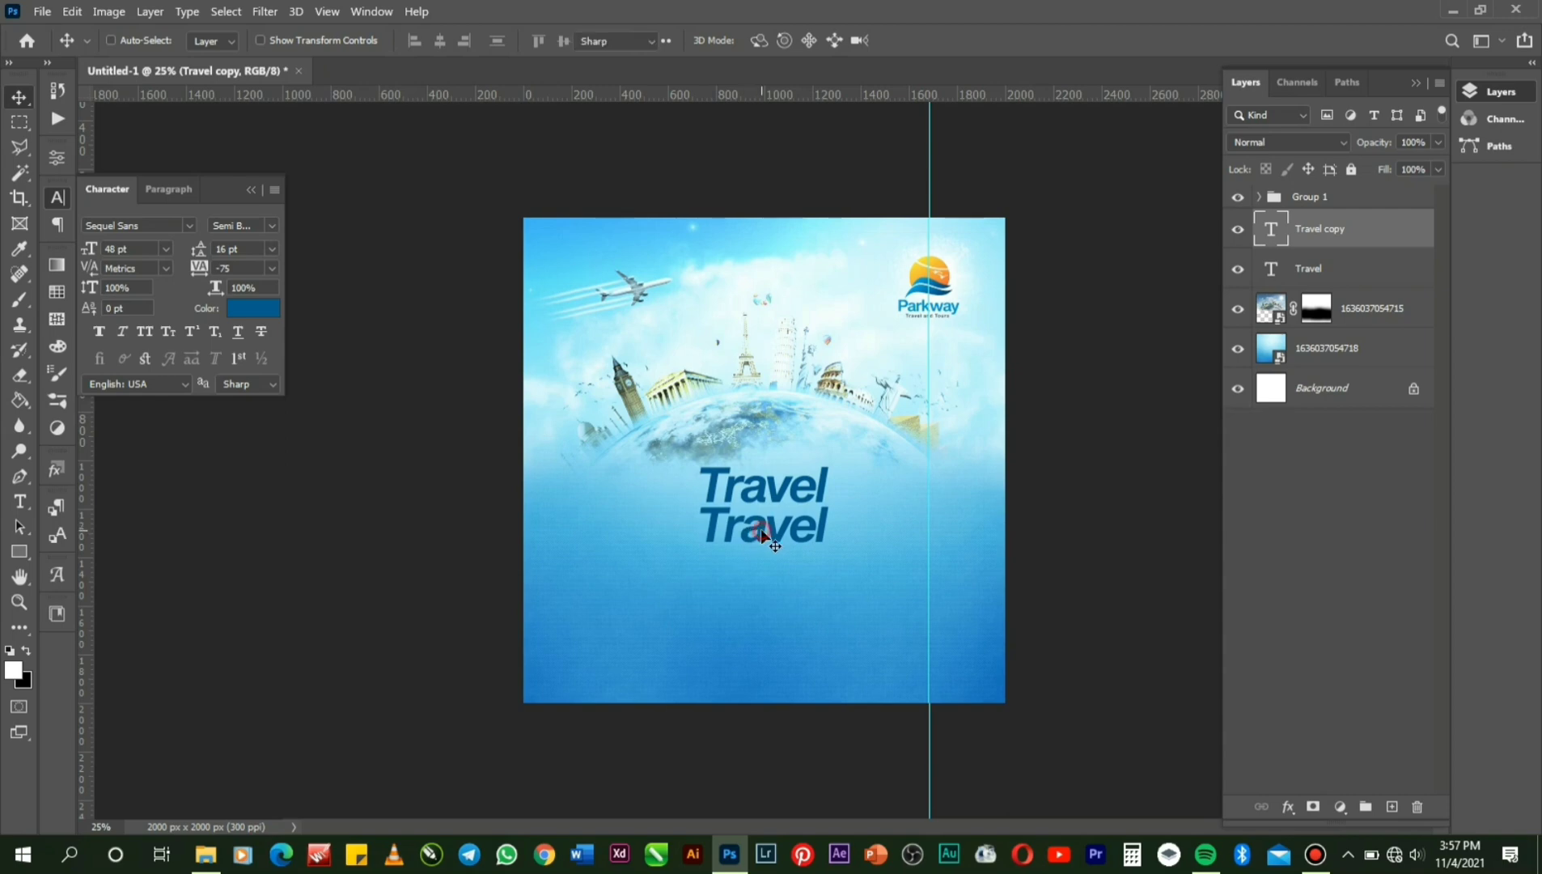
{"action": "double_click", "coordinate": [763, 527]}
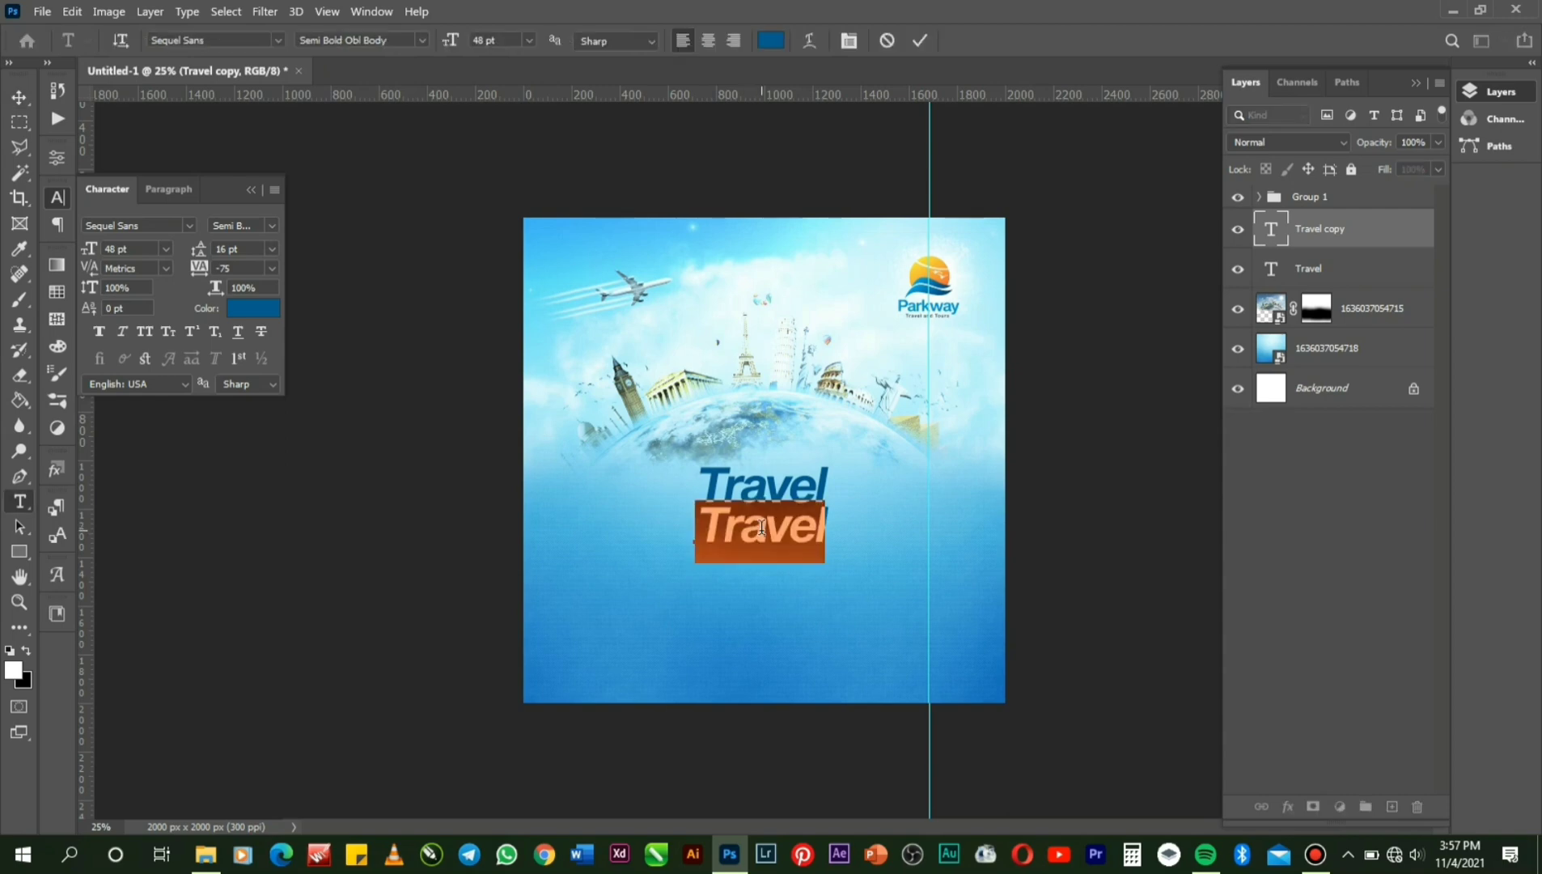
{"action": "type", "text": "R"}
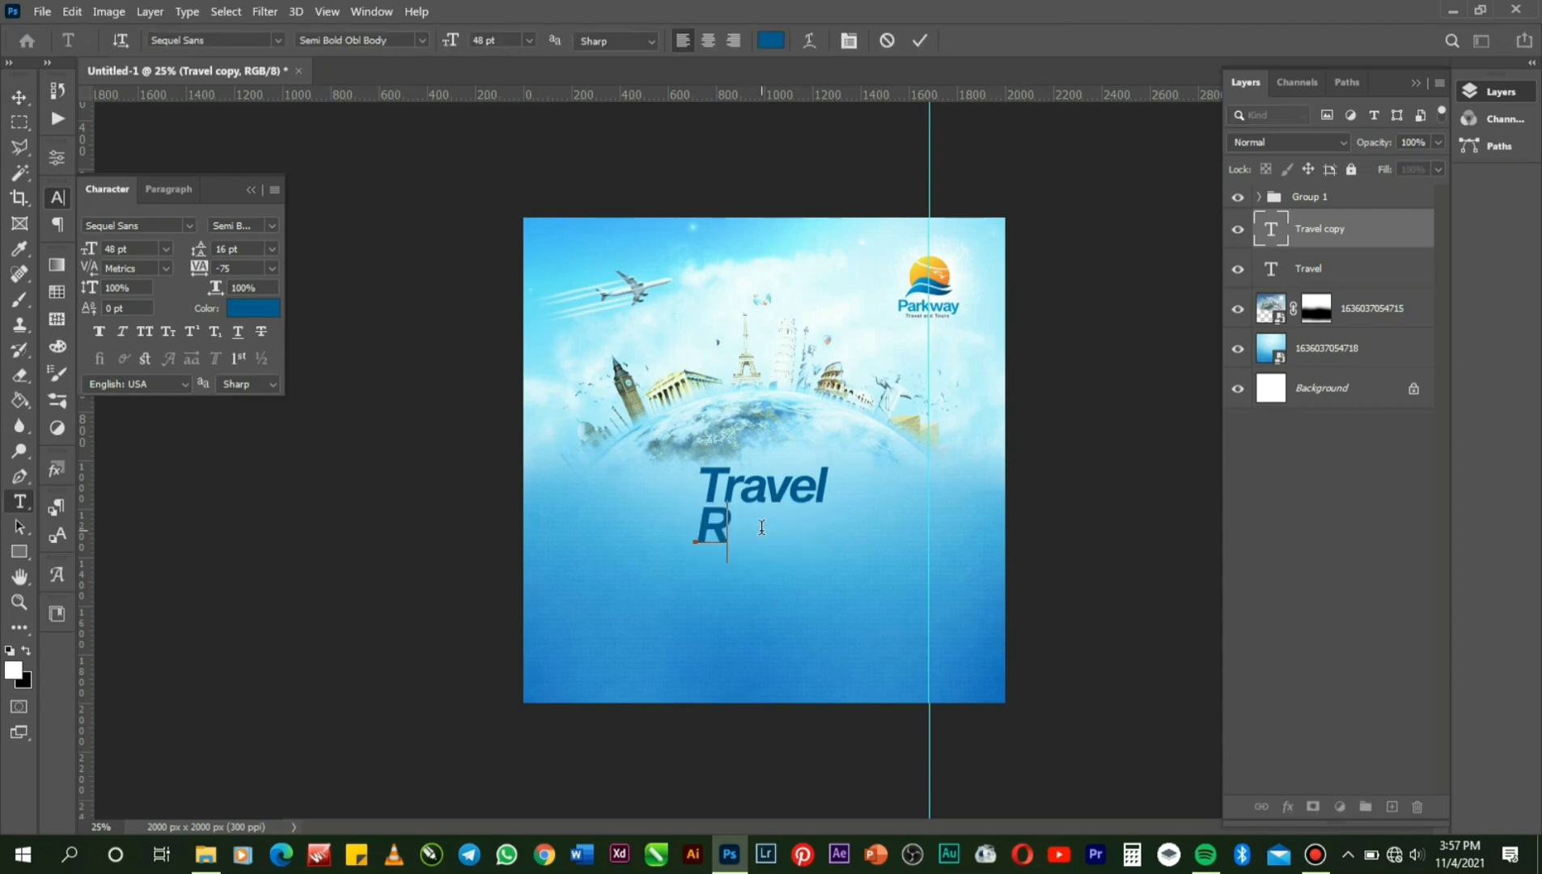
{"action": "key", "text": "BackSpace"}
{"action": "type", "text": "W"}
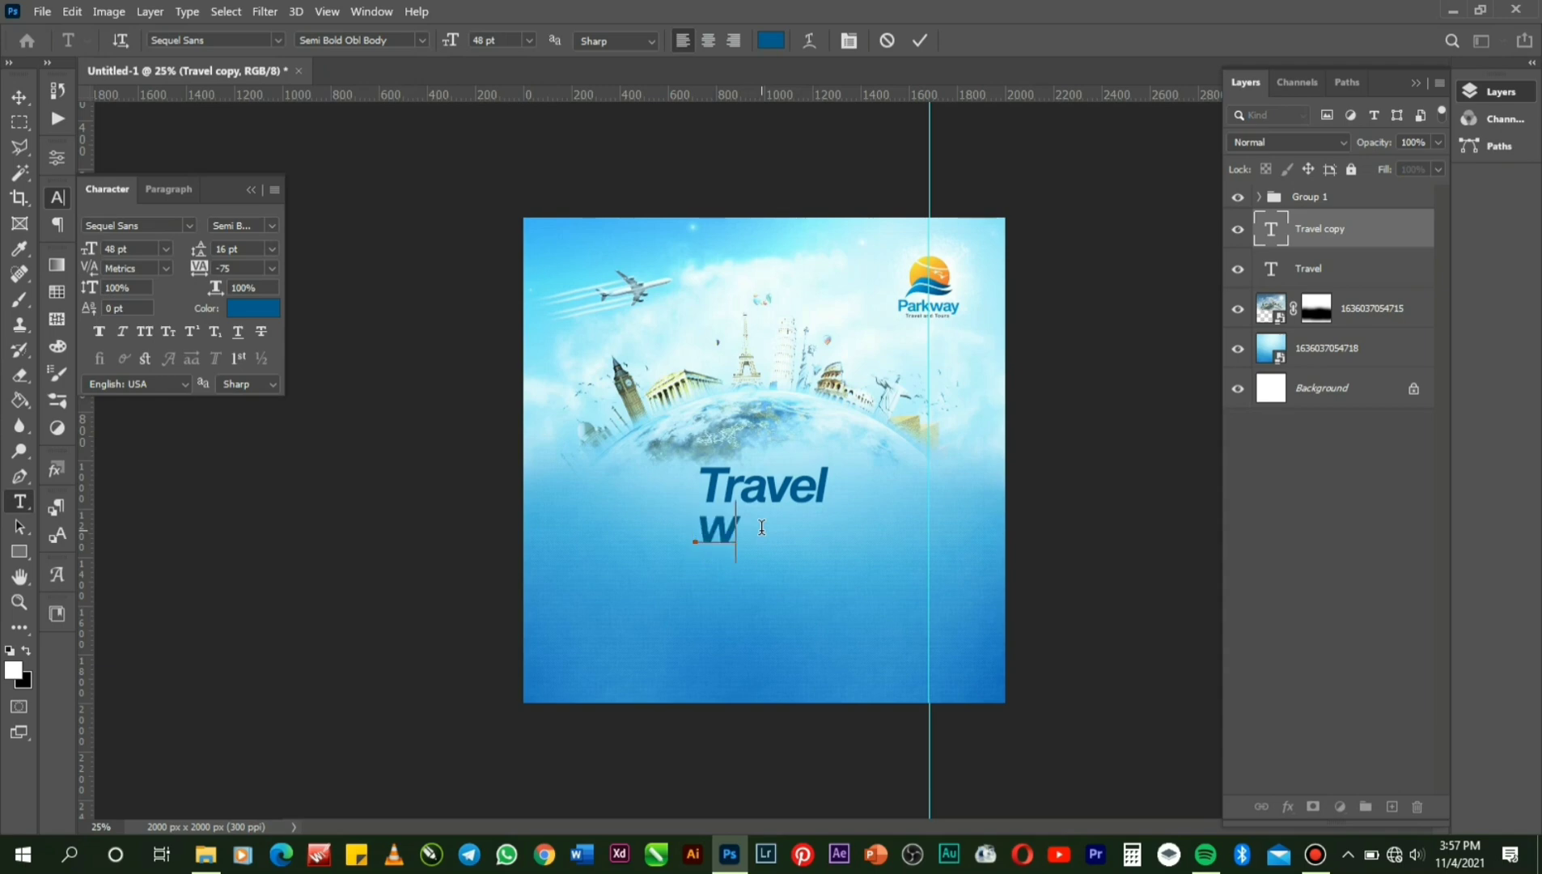
{"action": "type", "text": "ith Us"}
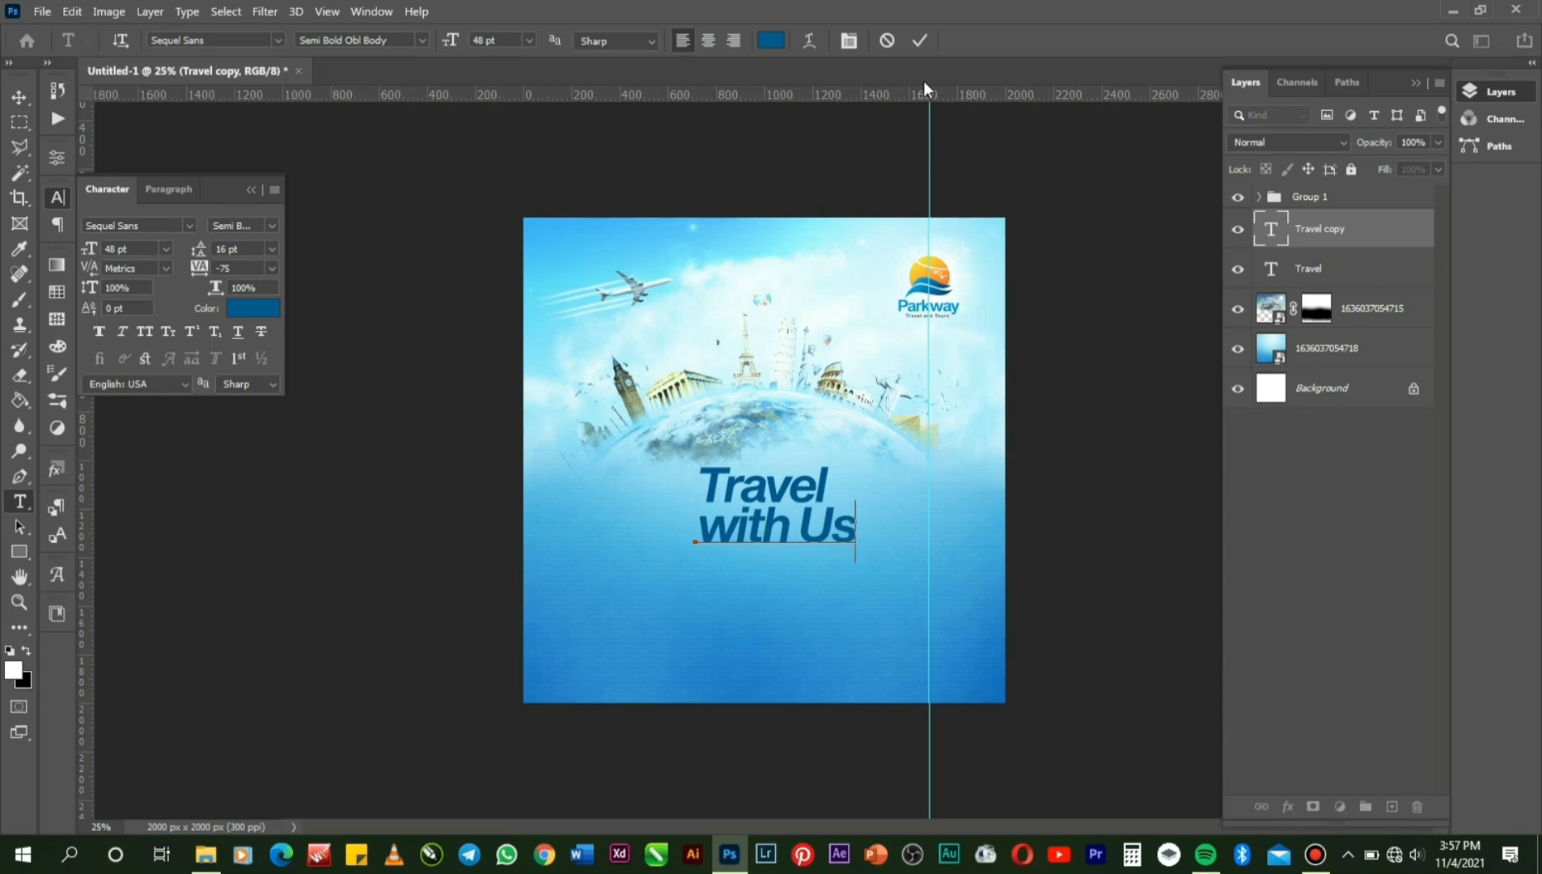
{"action": "left_click", "coordinate": [926, 46]}
Centre the 'With Us' line horizontally on the canvas.
{"action": "key", "text": "v"}
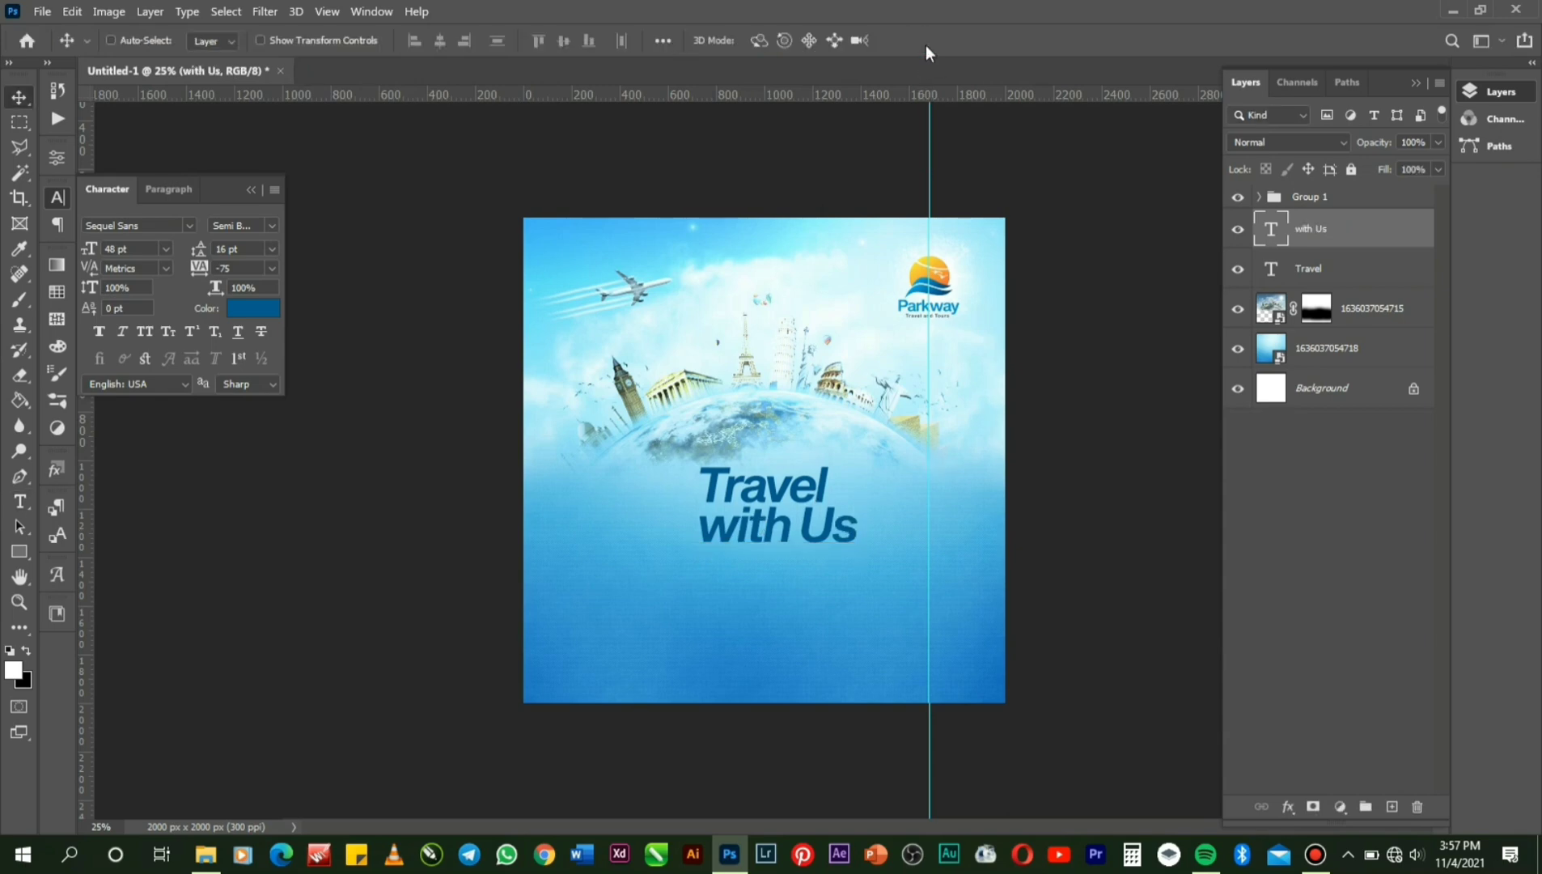
{"action": "key", "text": "ctrl+a"}
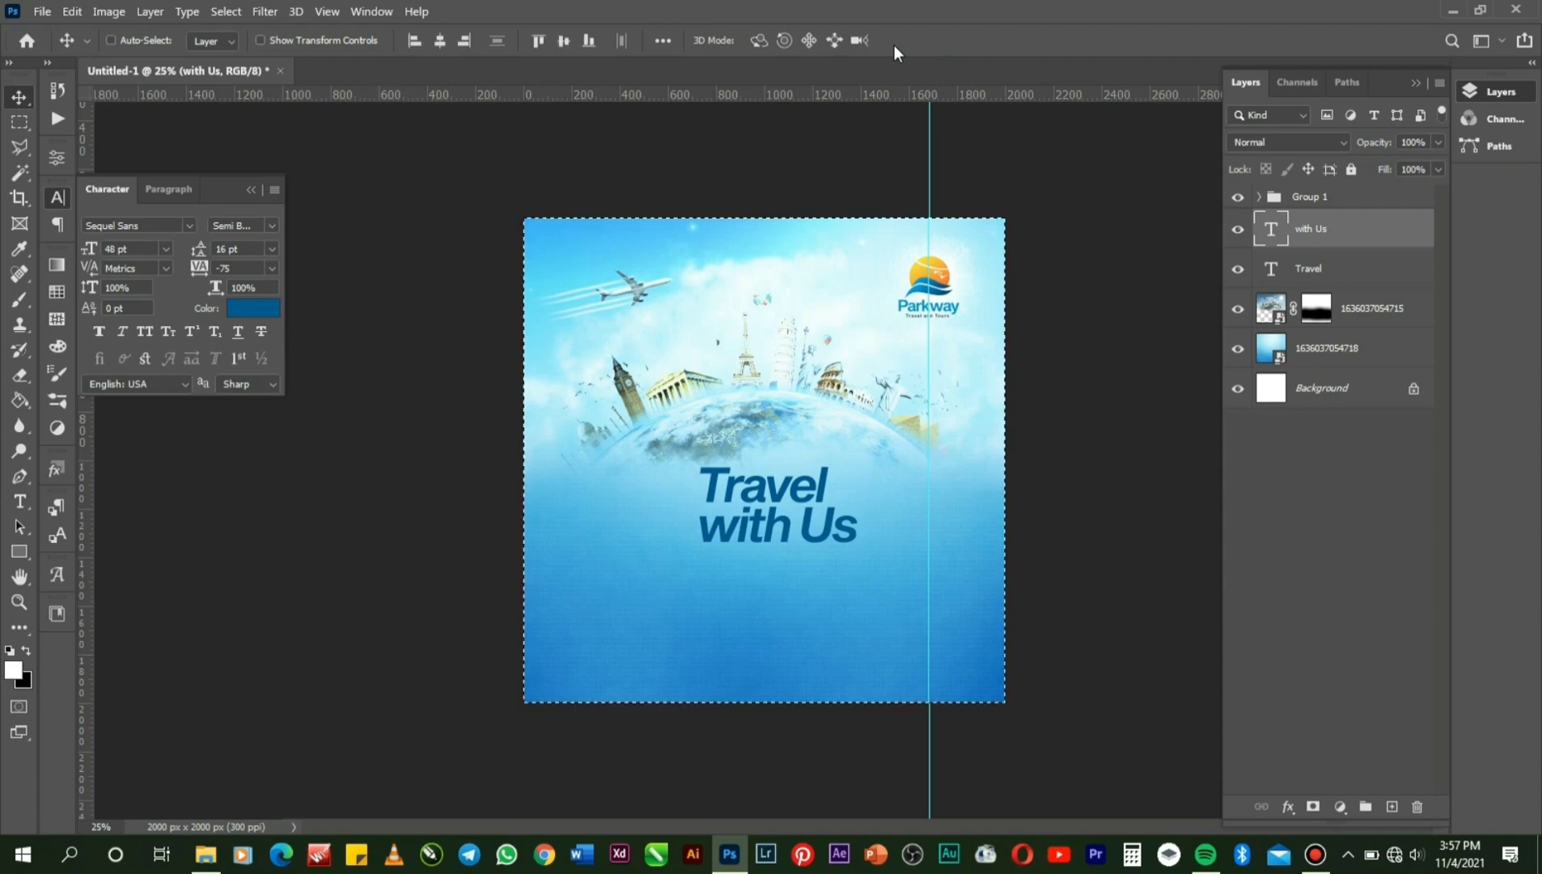
{"action": "left_click", "coordinate": [444, 43]}
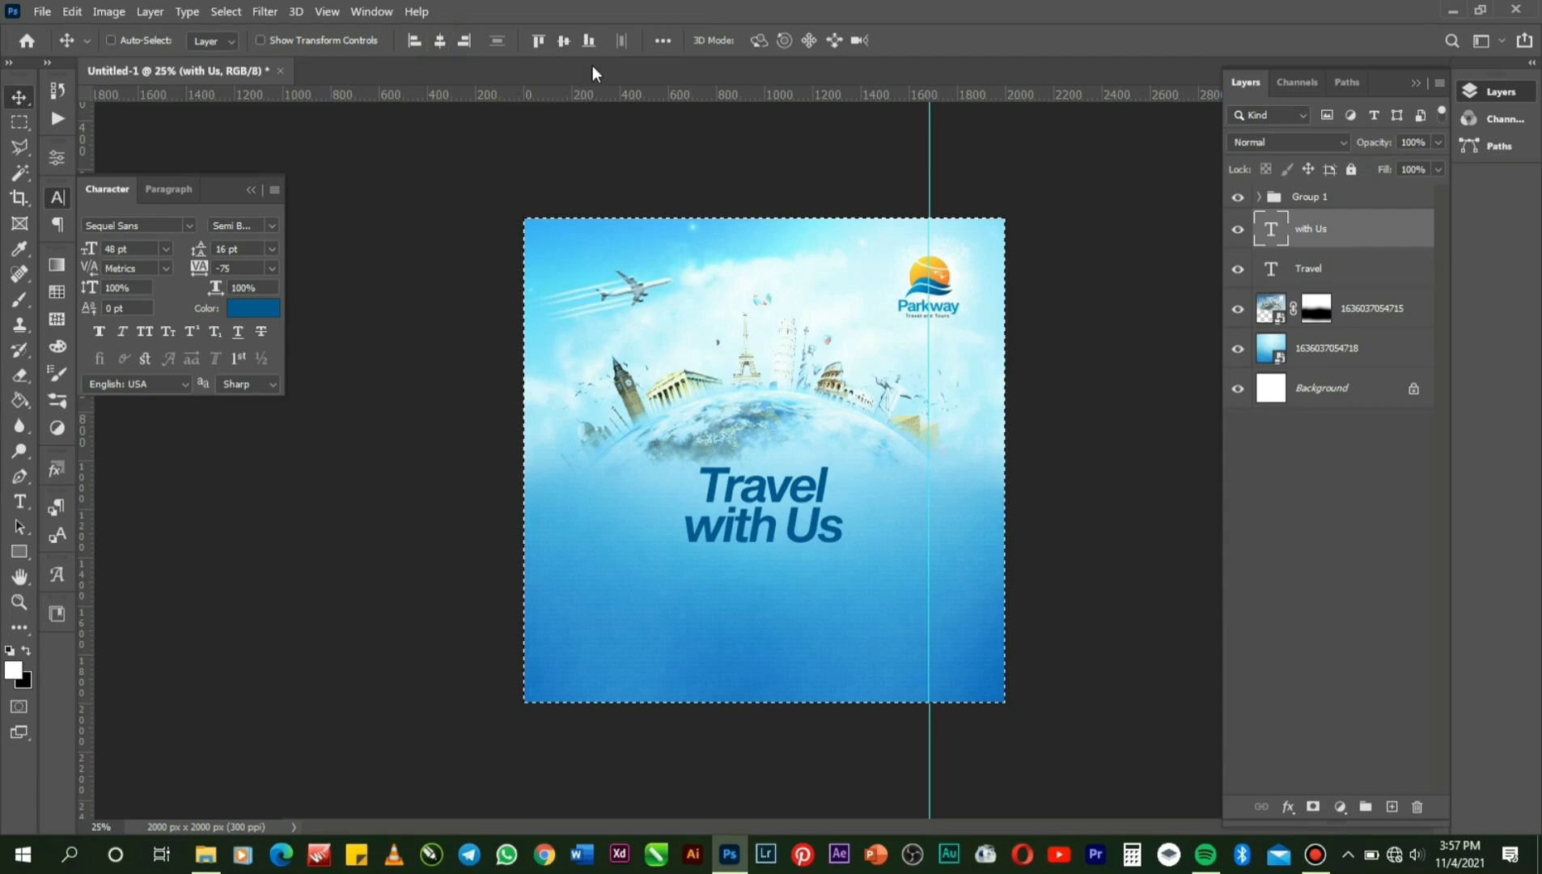
{"action": "key", "text": "ctrl"}
{"action": "key", "text": "ctrl+d"}
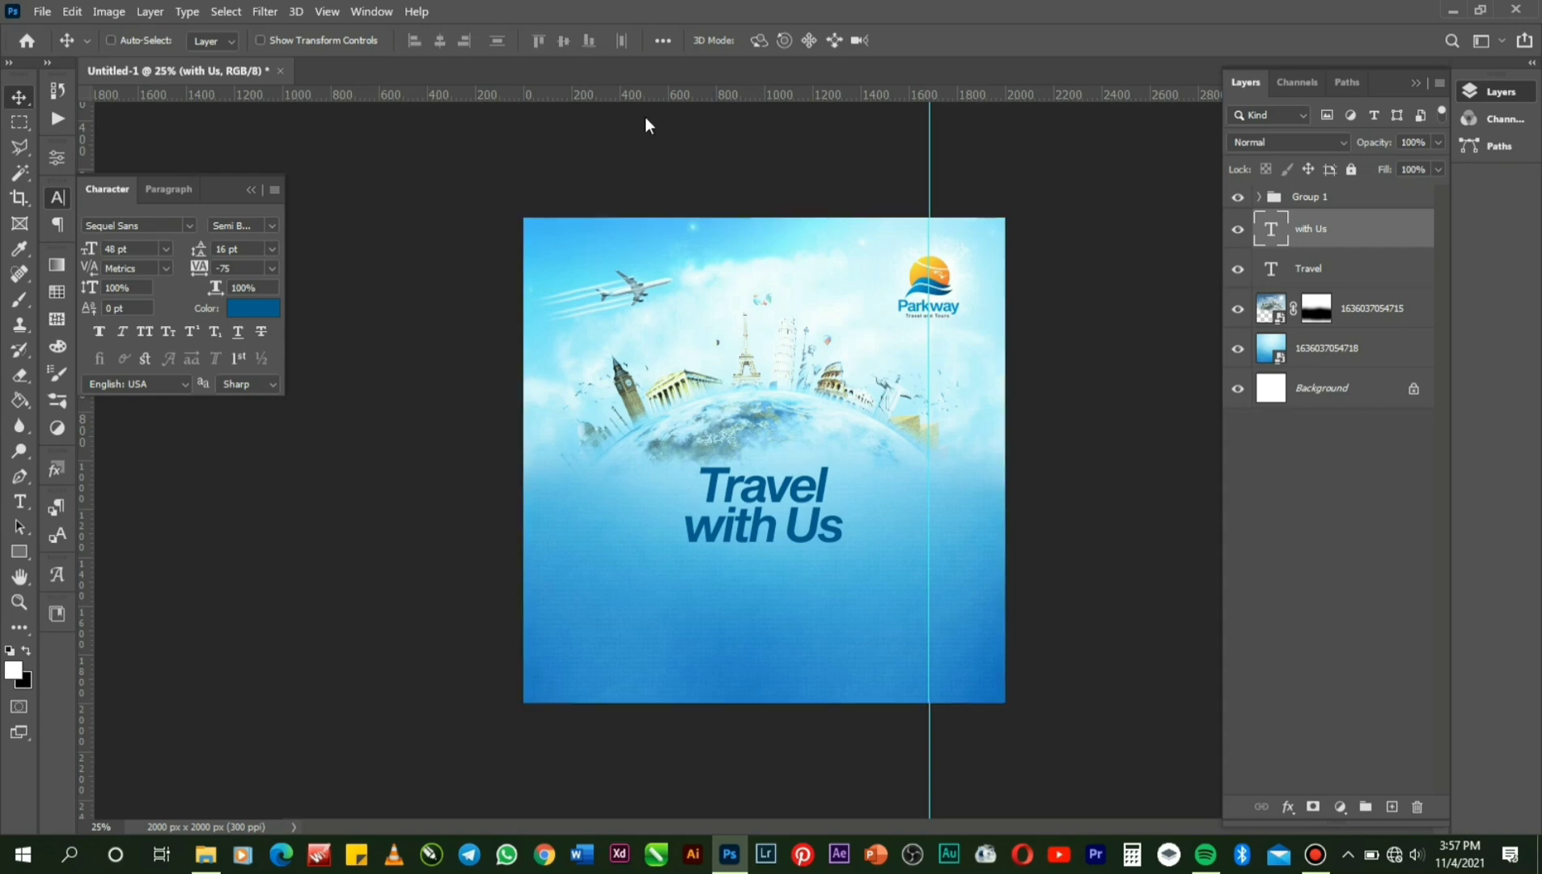
{"action": "left_click", "coordinate": [32, 506]}
{"action": "left_click", "coordinate": [781, 604]}
Move both headline lines up together toward the globe.
{"action": "key", "text": "ctrl"}
{"action": "left_click", "coordinate": [1305, 275], "text": "ctrl"}
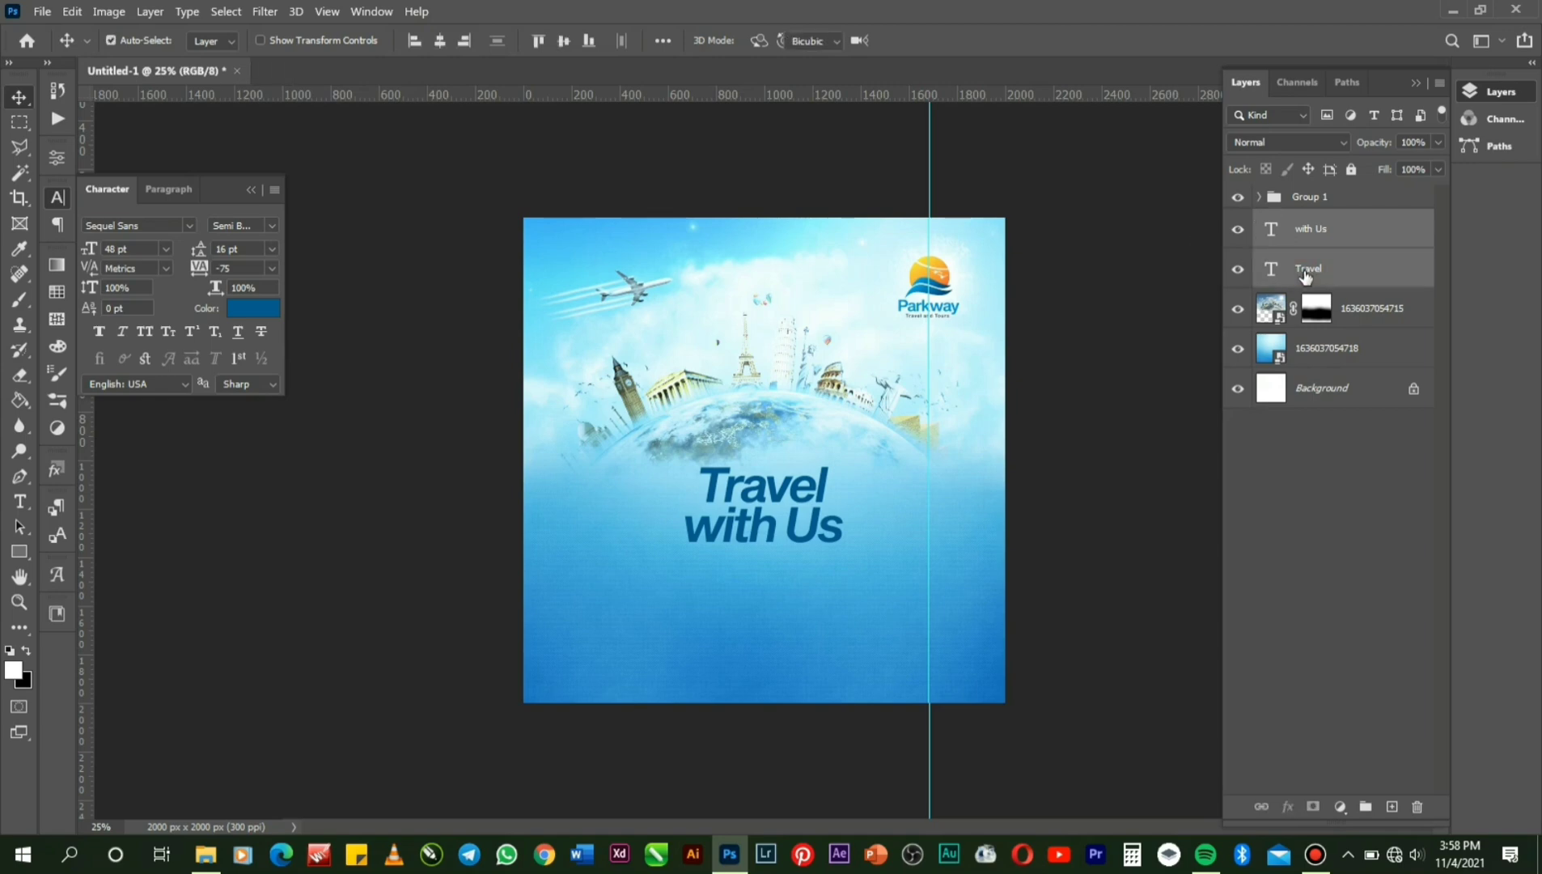
{"action": "key", "text": "ctrl+t"}
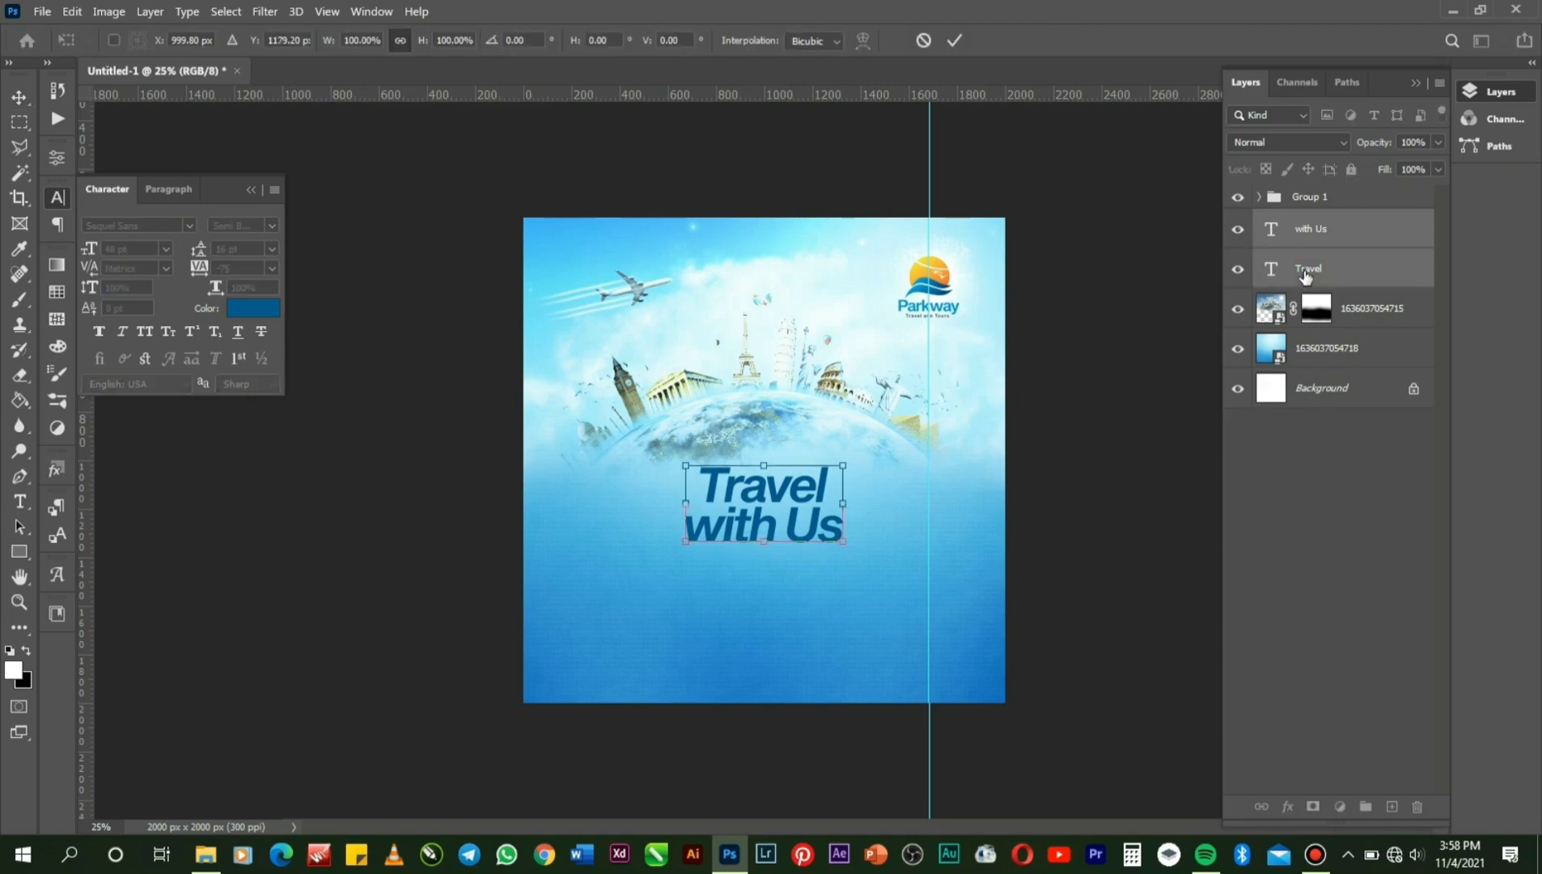
{"action": "key", "text": "Up"}
{"action": "key", "text": "Up"}
{"action": "key", "text": "Up"}
{"action": "key", "text": "Up"}
{"action": "key", "text": "Up"}
{"action": "key", "text": "Up"}
{"action": "key", "text": "Up"}
{"action": "key", "text": "Up"}
{"action": "key", "text": "Up"}
{"action": "key", "text": "Up"}
{"action": "key", "text": "Up"}
{"action": "key", "text": "Up"}
{"action": "key", "text": "Up"}
{"action": "key", "text": "Up"}
{"action": "key", "text": "Up"}
{"action": "key", "text": "Up"}
{"action": "key", "text": "Up"}
{"action": "key", "text": "Up"}
{"action": "key", "text": "Up"}
{"action": "key", "text": "Up"}
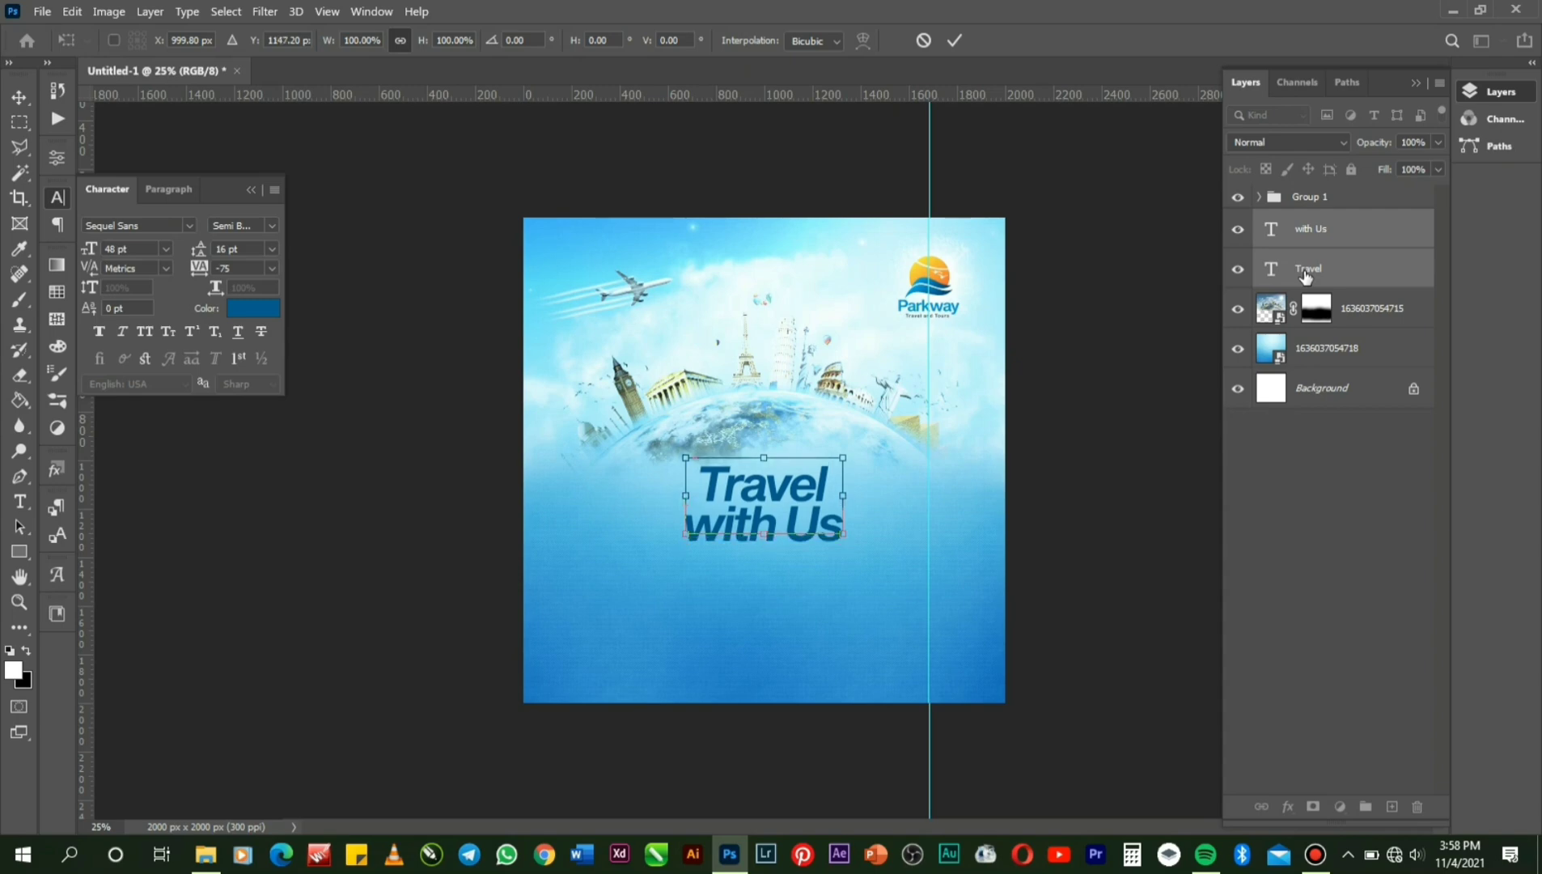
{"action": "key", "text": "Up"}
{"action": "key", "text": "Up"}
{"action": "key", "text": "Up"}
{"action": "key", "text": "Up"}
{"action": "key", "text": "Up"}
{"action": "key", "text": "Up"}
{"action": "key", "text": "Up"}
{"action": "key", "text": "Up"}
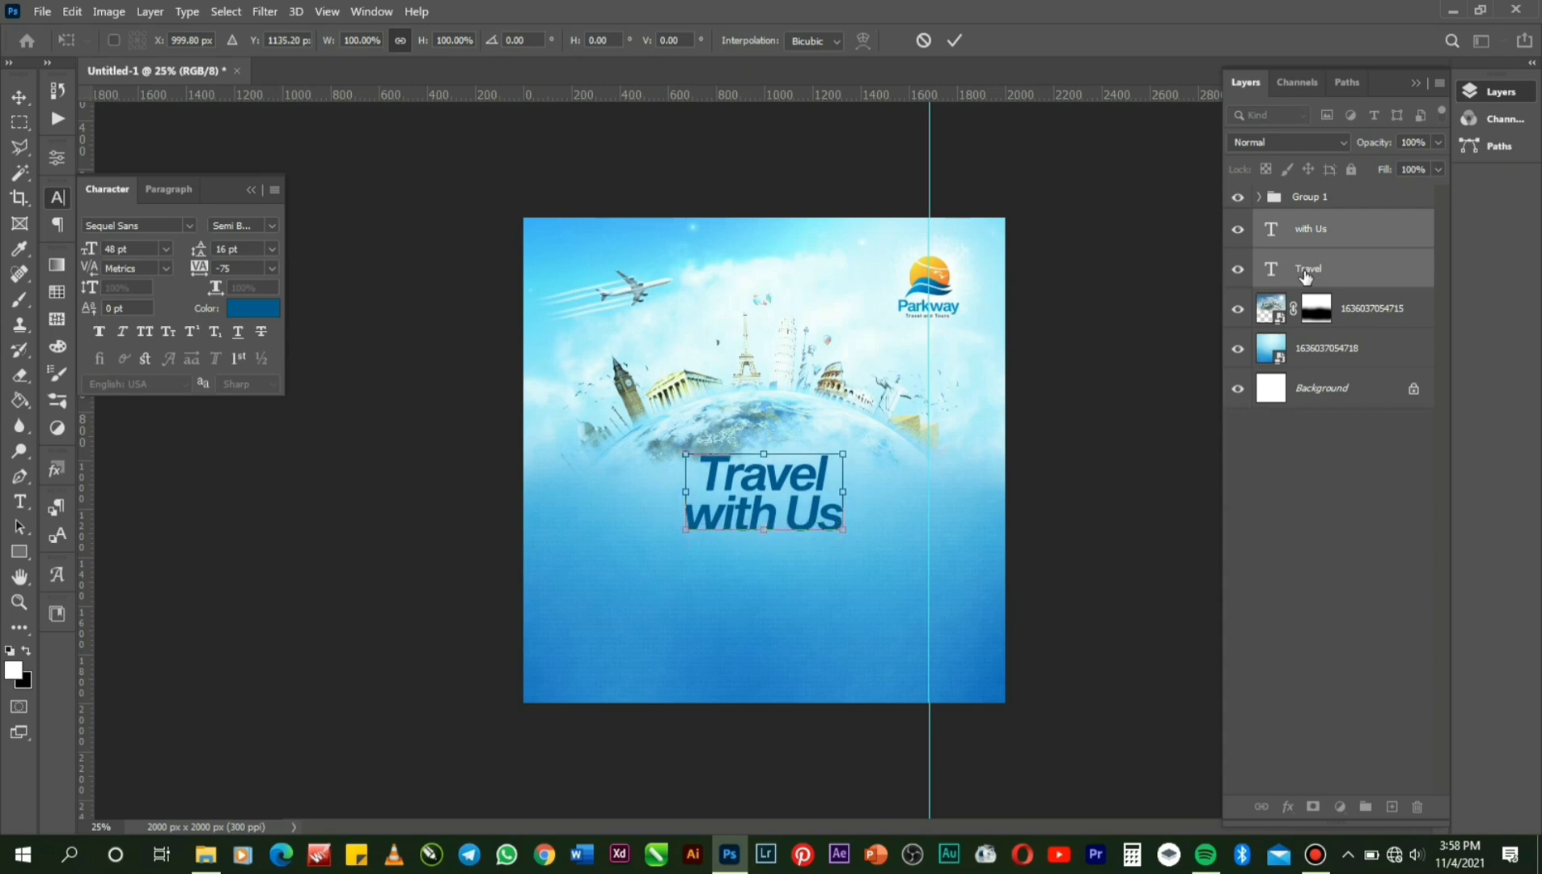
{"action": "key", "text": "Return"}
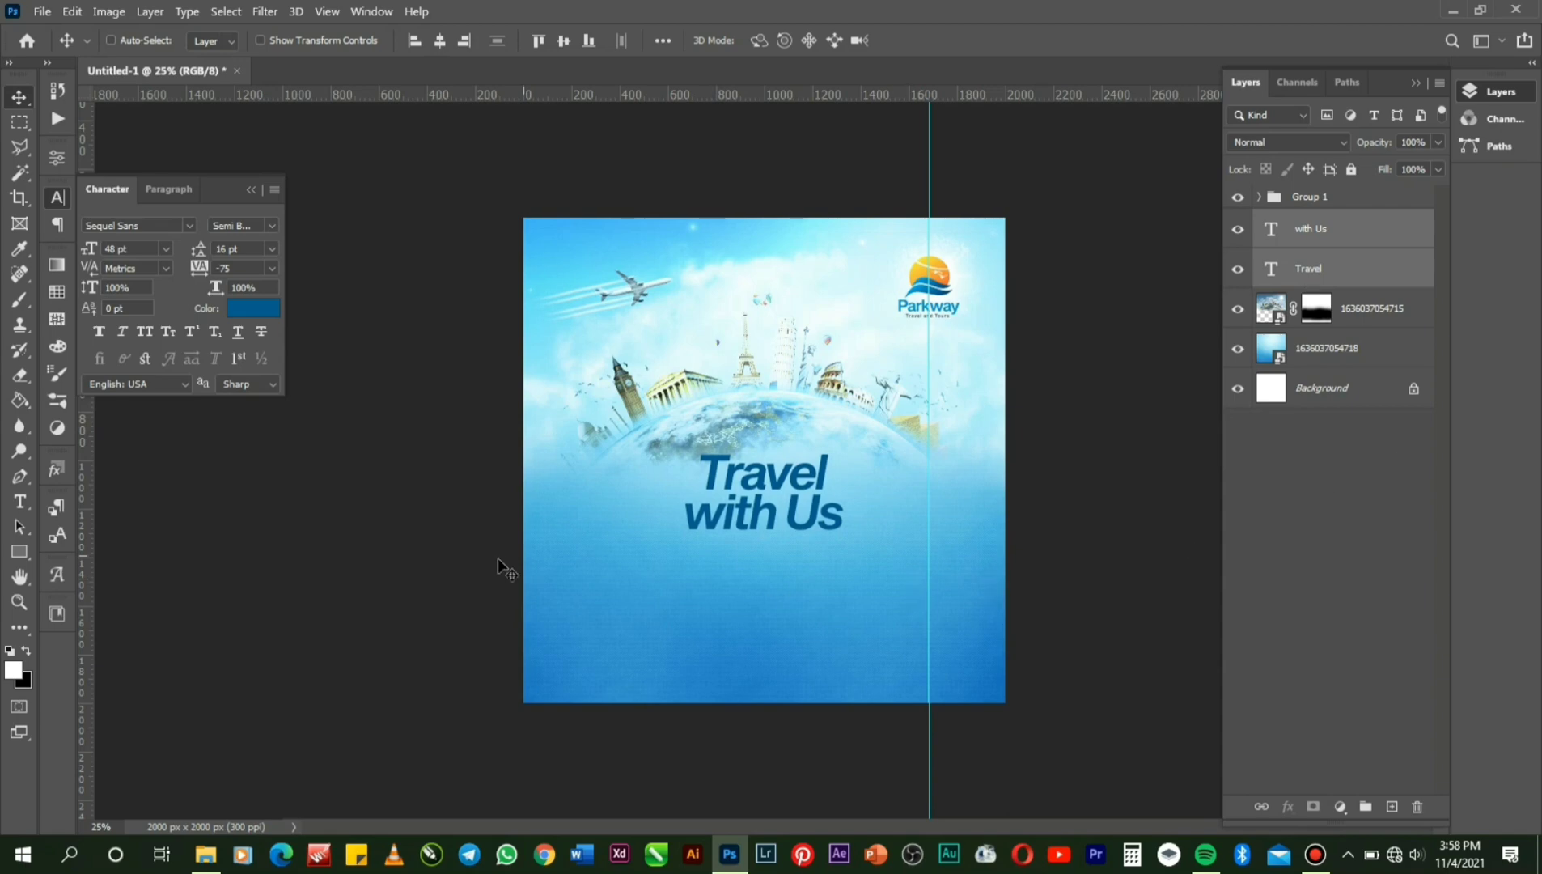
Draw a 448 × 360 px white rectangle below the headline and place a copy beside it.
{"action": "left_click", "coordinate": [26, 554]}
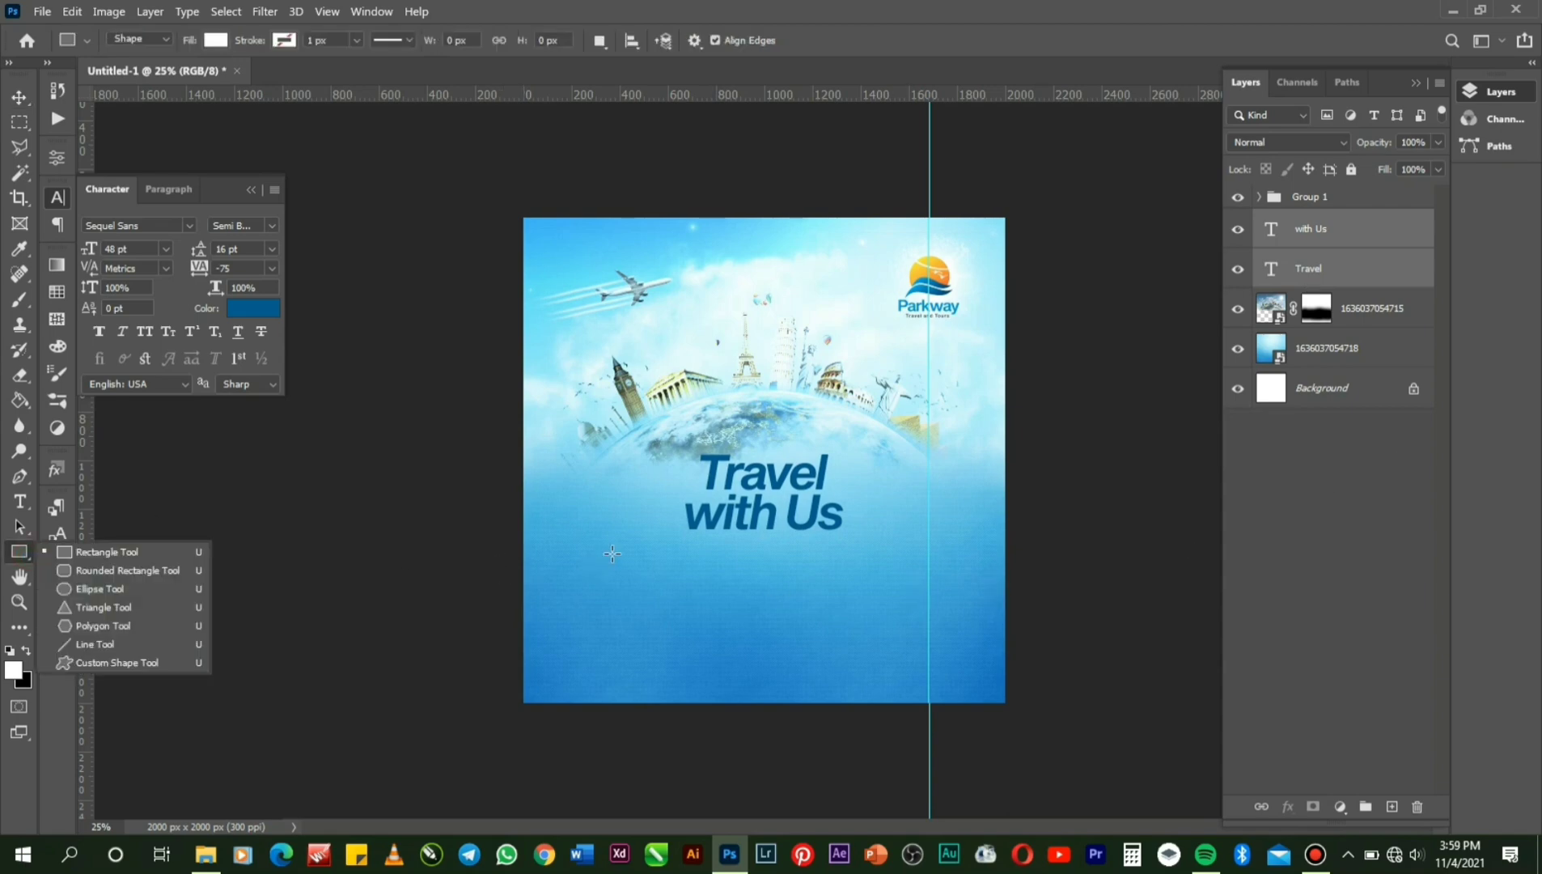
{"action": "left_click_drag", "start_coordinate": [625, 538], "coordinate": [733, 624]}
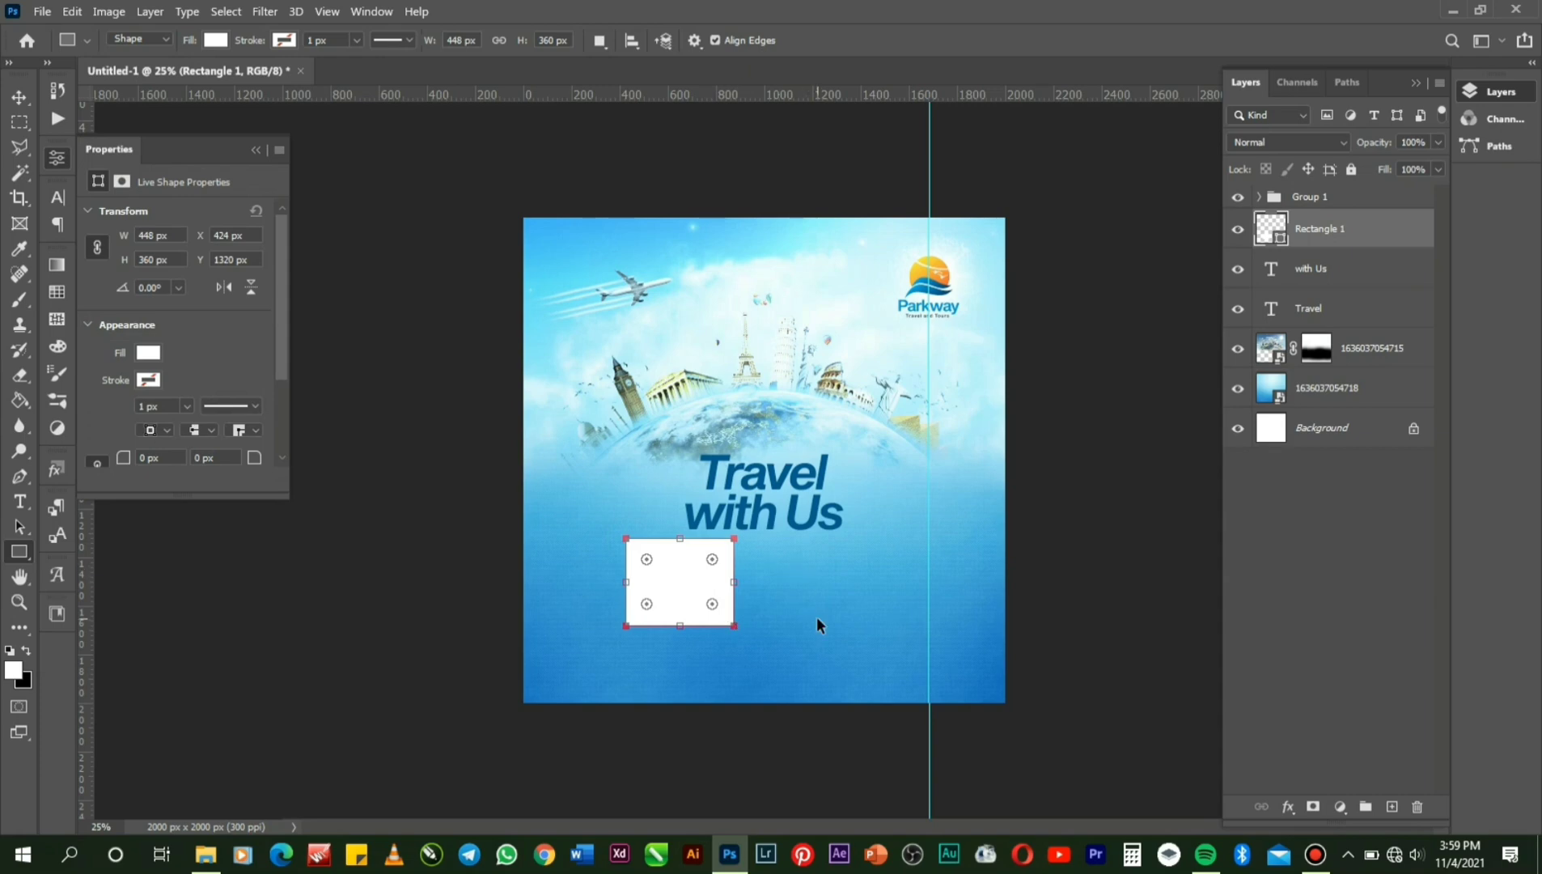
{"action": "key", "text": "ctrl+j"}
{"action": "key", "text": "v"}
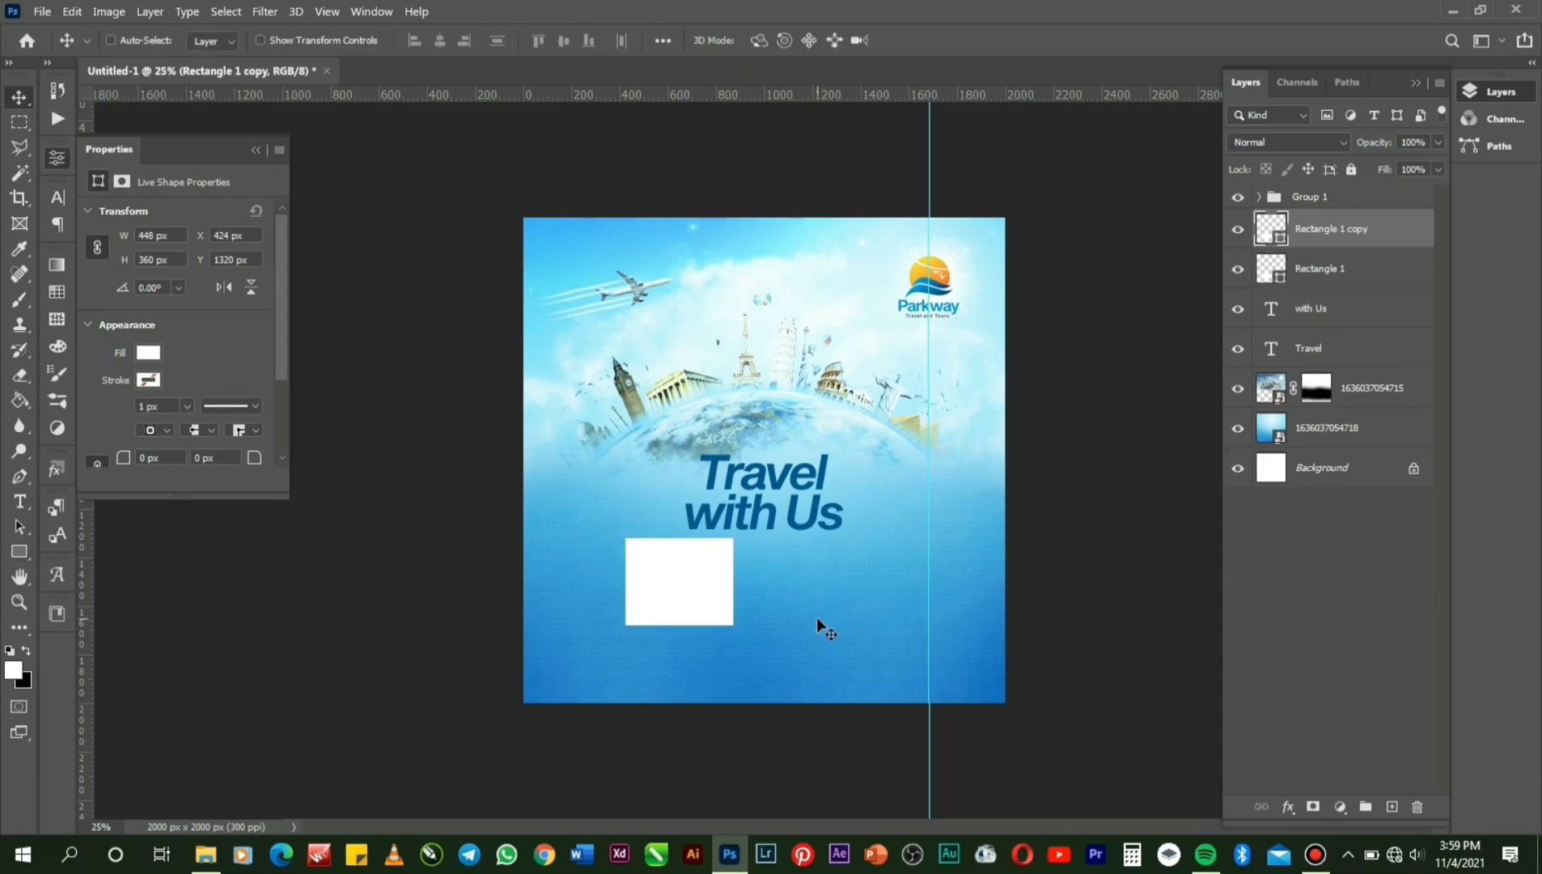
{"action": "key", "text": "Right"}
{"action": "key", "text": "Right"}
{"action": "key", "text": "Right"}
{"action": "key", "text": "Right"}
{"action": "key", "text": "Right"}
{"action": "key", "text": "Right"}
{"action": "key", "text": "Right"}
{"action": "key", "text": "Right"}
{"action": "key", "text": "Right"}
{"action": "key", "text": "Right"}
{"action": "key", "text": "Right"}
{"action": "key", "text": "Right"}
{"action": "key", "text": "Right"}
{"action": "key", "text": "Right"}
{"action": "key", "text": "Right"}
{"action": "key", "text": "Right"}
{"action": "key", "text": "Right"}
{"action": "key", "text": "Right"}
{"action": "key", "text": "Right"}
{"action": "key", "text": "Right"}
{"action": "key", "text": "Right"}
{"action": "key", "text": "Right"}
{"action": "key", "text": "Right"}
{"action": "key", "text": "Right"}
{"action": "key", "text": "Right"}
{"action": "key", "text": "Right"}
{"action": "key", "text": "Right"}
{"action": "key", "text": "Right"}
{"action": "key", "text": "Right"}
{"action": "key", "text": "Right"}
{"action": "key", "text": "Right"}
{"action": "key", "text": "Right"}
{"action": "key", "text": "Right"}
{"action": "key", "text": "Right"}
{"action": "key", "text": "Right"}
{"action": "key", "text": "Right"}
{"action": "key", "text": "Right"}
{"action": "key", "text": "Right"}
{"action": "key", "text": "Right"}
{"action": "key", "text": "Right"}
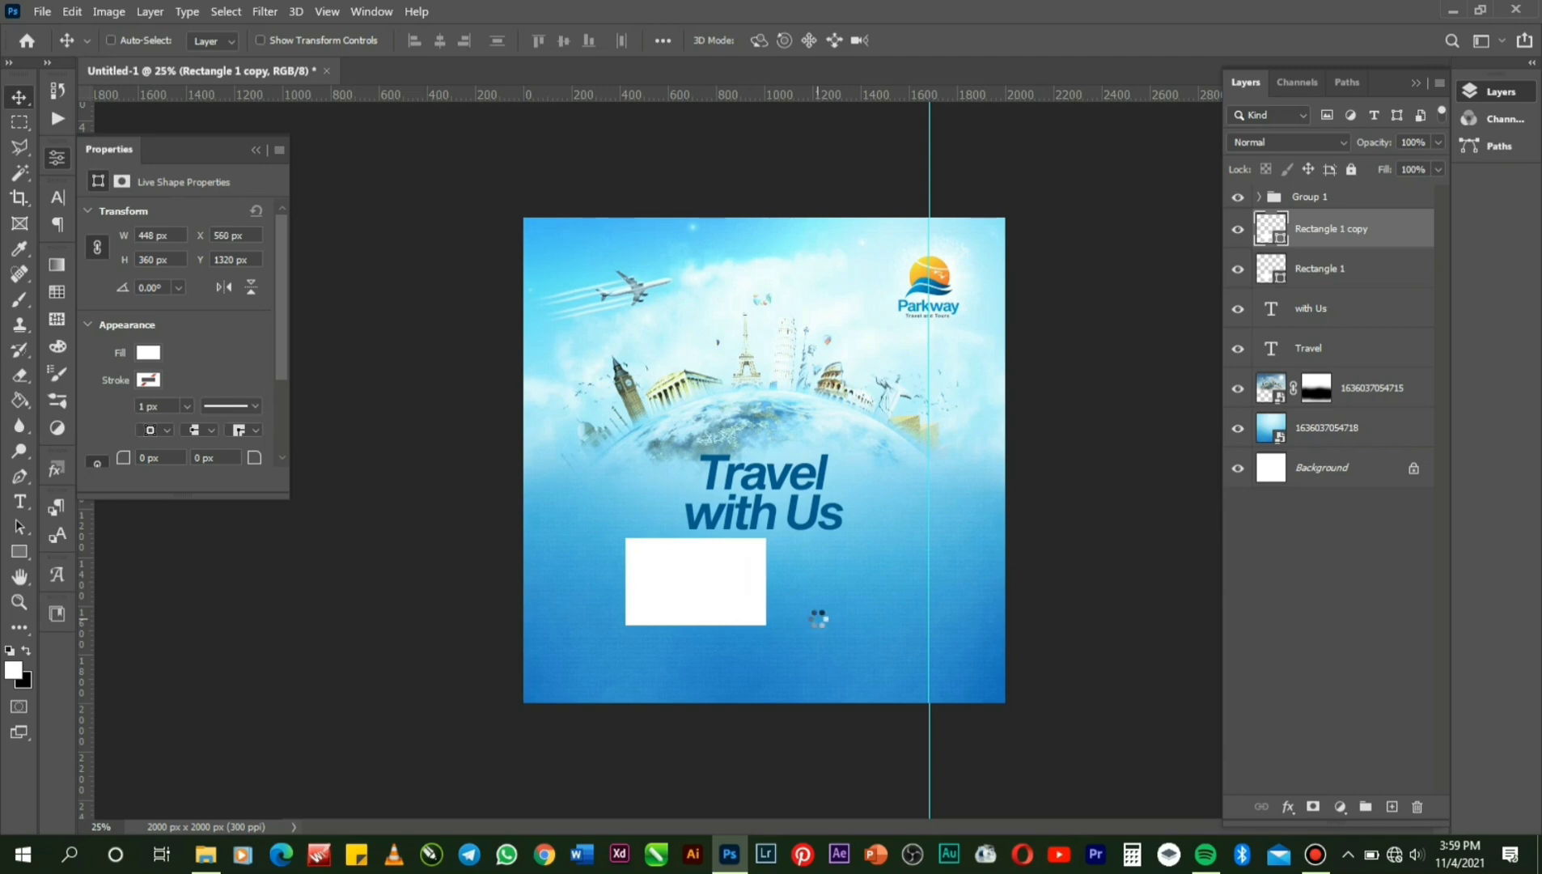
{"action": "key", "text": "Right"}
{"action": "key", "text": "Right"}
{"action": "key", "text": "Right"}
{"action": "key", "text": "Right"}
{"action": "key", "text": "Right"}
{"action": "key", "text": "Right"}
{"action": "key", "text": "Right"}
{"action": "key", "text": "Right"}
{"action": "key", "text": "Right"}
{"action": "key", "text": "Right"}
{"action": "key", "text": "Right"}
{"action": "key", "text": "Right"}
{"action": "key", "text": "Right"}
{"action": "key", "text": "Right"}
{"action": "key", "text": "Right"}
{"action": "key", "text": "Right"}
{"action": "key", "text": "Right"}
{"action": "key", "text": "Right"}
{"action": "key", "text": "Right"}
{"action": "key", "text": "Right"}
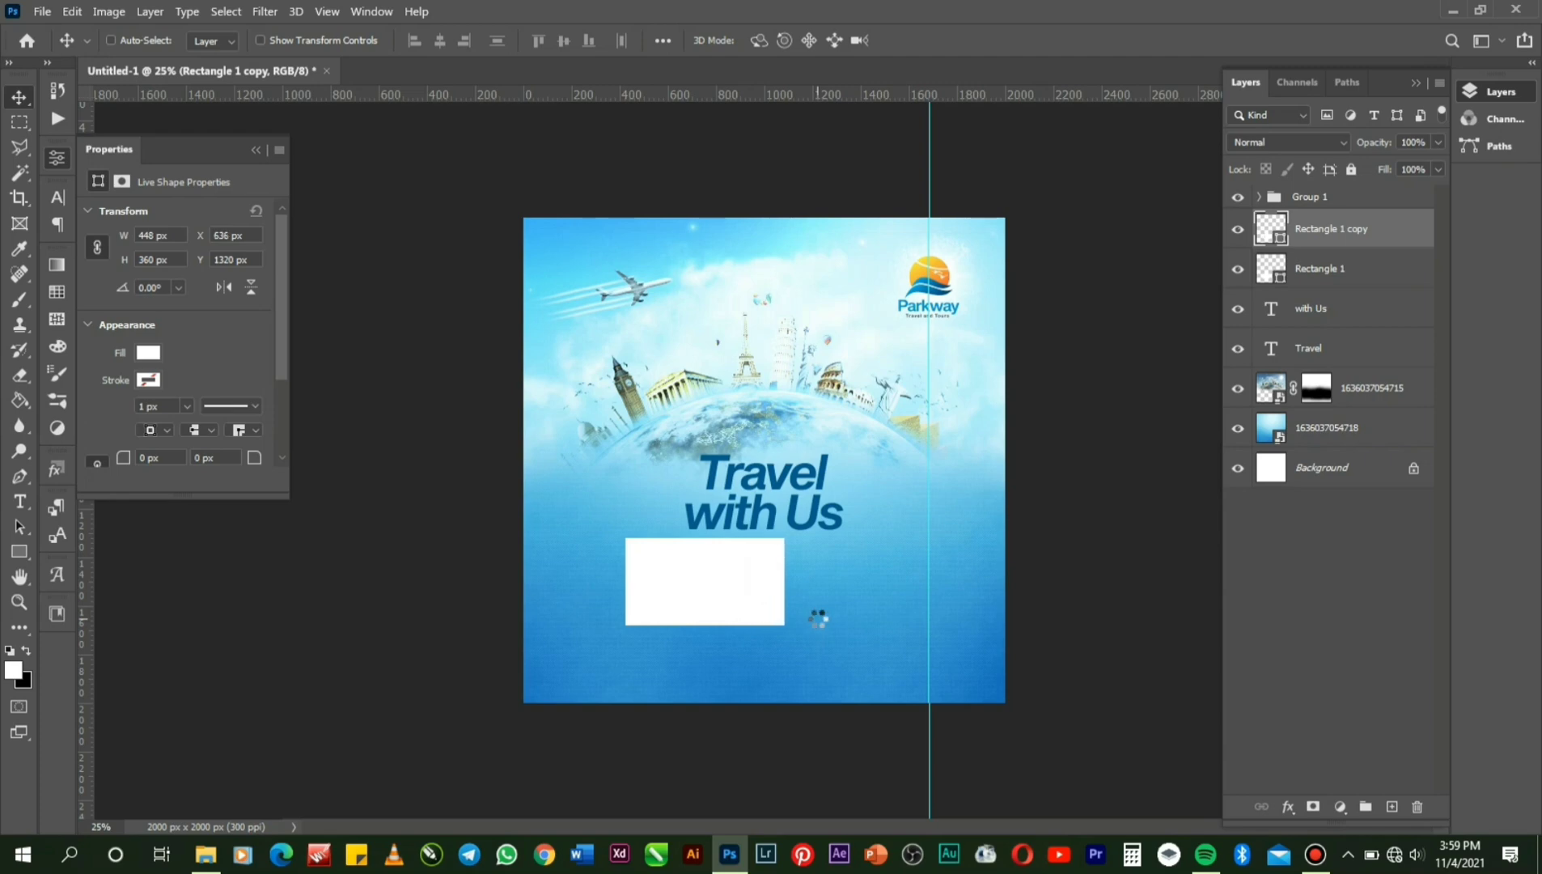
{"action": "key", "text": "Right"}
{"action": "key", "text": "Right"}
{"action": "key", "text": "Right"}
{"action": "key", "text": "Right"}
{"action": "key", "text": "Right"}
{"action": "key", "text": "Right"}
{"action": "key", "text": "Right"}
{"action": "key", "text": "Right"}
{"action": "key", "text": "Right"}
{"action": "key", "text": "Right"}
{"action": "key", "text": "Right"}
{"action": "key", "text": "Right"}
{"action": "key", "text": "Right"}
{"action": "key", "text": "Right"}
{"action": "key", "text": "Right"}
{"action": "key", "text": "Right"}
{"action": "key", "text": "Right"}
{"action": "key", "text": "Right"}
{"action": "key", "text": "Right"}
{"action": "key", "text": "Right"}
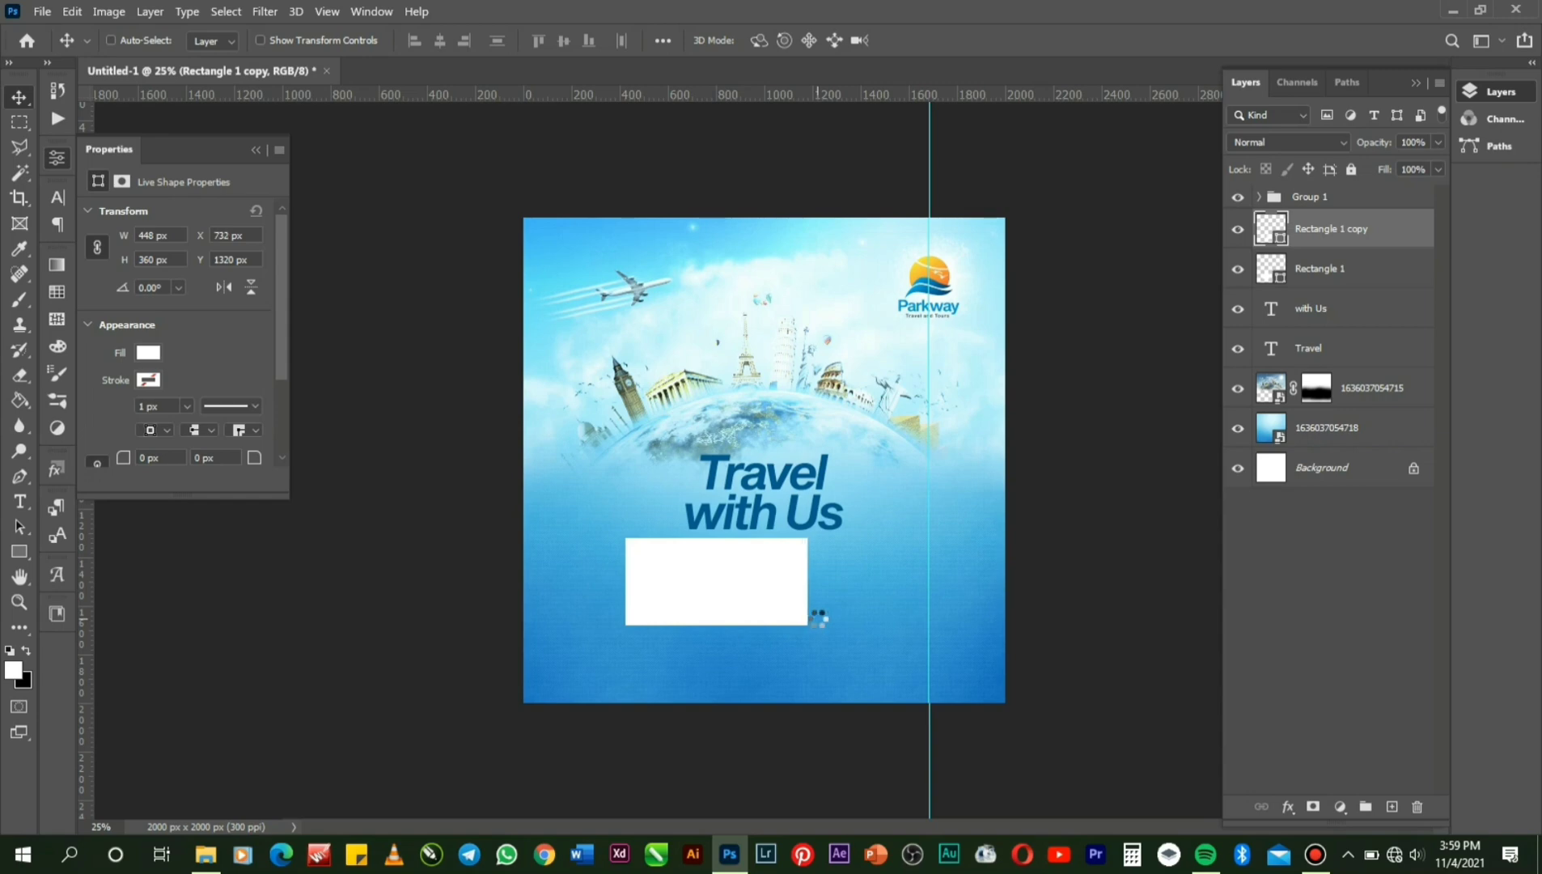
{"action": "key", "text": "Right"}
{"action": "key", "text": "Right"}
{"action": "key", "text": "Right"}
{"action": "key", "text": "Right"}
{"action": "key", "text": "Right"}
{"action": "key", "text": "Right"}
{"action": "key", "text": "Right"}
{"action": "key", "text": "Right"}
{"action": "key", "text": "Right"}
{"action": "key", "text": "Right"}
{"action": "key", "text": "Right"}
{"action": "key", "text": "Right"}
{"action": "key", "text": "Right"}
{"action": "key", "text": "Right"}
{"action": "key", "text": "Right"}
{"action": "key", "text": "Right"}
{"action": "key", "text": "Right"}
{"action": "key", "text": "Right"}
{"action": "key", "text": "Right"}
{"action": "key", "text": "Right"}
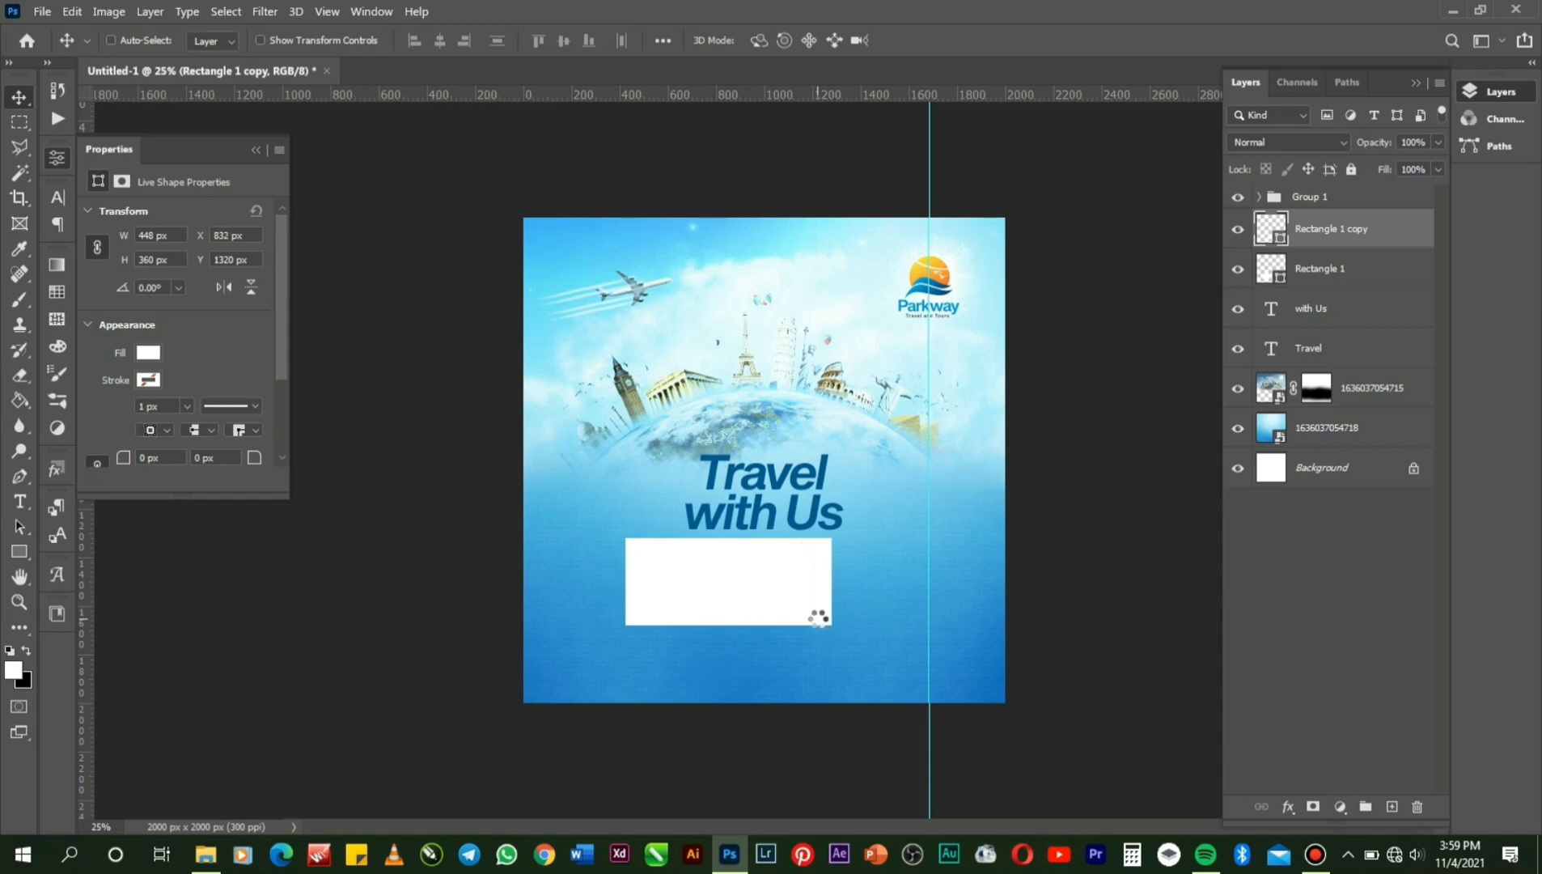
{"action": "key", "text": "Right"}
{"action": "key", "text": "Right"}
{"action": "key", "text": "Right"}
{"action": "key", "text": "Right"}
{"action": "key", "text": "Right"}
{"action": "key", "text": "Right"}
{"action": "key", "text": "Right"}
{"action": "key", "text": "Right"}
{"action": "key", "text": "Right"}
{"action": "key", "text": "Right"}
{"action": "key", "text": "Right"}
{"action": "key", "text": "Right"}
{"action": "key", "text": "Right"}
{"action": "key", "text": "Right"}
{"action": "key", "text": "Right"}
{"action": "key", "text": "Right"}
{"action": "key", "text": "Right"}
{"action": "key", "text": "Right"}
{"action": "key", "text": "Right"}
{"action": "key", "text": "Right"}
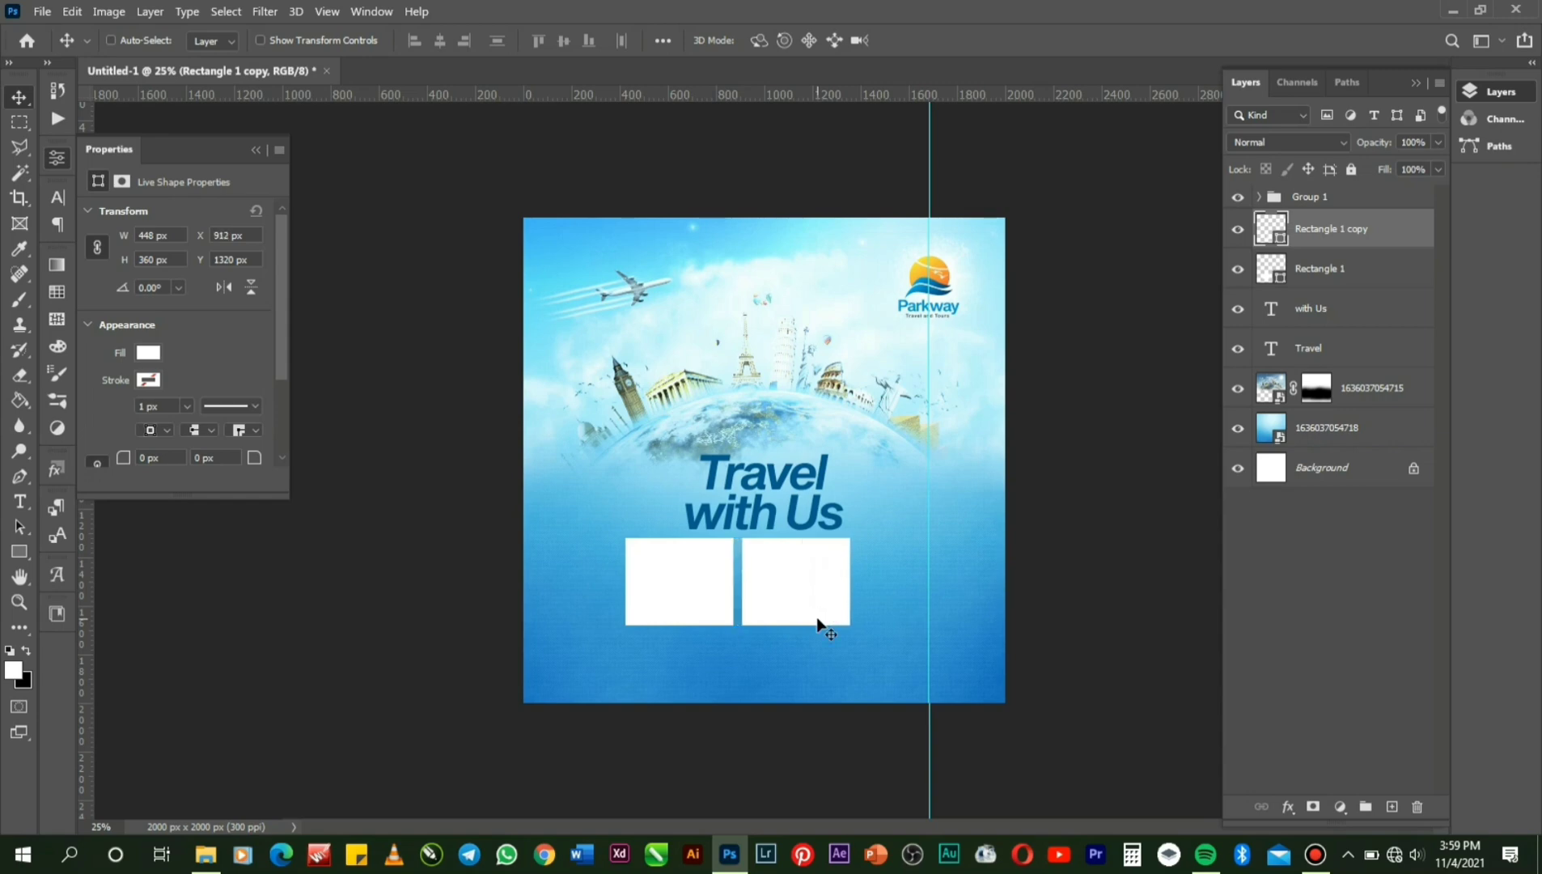
{"action": "key", "text": "Left"}
{"action": "key", "text": "Left"}
{"action": "key", "text": "Left"}
{"action": "key", "text": "Left"}
{"action": "key", "text": "Right"}
{"action": "key", "text": "Right"}
Add a third white box to the right of the second with even spacing.
{"action": "key", "text": "alt+Right"}
{"action": "key", "text": "alt+Right"}
{"action": "key", "text": "alt+Right"}
{"action": "key", "text": "alt+Right"}
{"action": "key", "text": "alt+Right"}
{"action": "key", "text": "alt+Right"}
{"action": "key", "text": "alt+Right"}
{"action": "key", "text": "alt+Right"}
{"action": "key", "text": "alt+Right"}
{"action": "key", "text": "alt+Right"}
{"action": "key", "text": "alt+Right"}
{"action": "key", "text": "alt+Right"}
{"action": "key", "text": "alt+Right"}
{"action": "key", "text": "alt+Right"}
{"action": "key", "text": "alt+Right"}
{"action": "key", "text": "alt+Right"}
{"action": "key", "text": "alt+Right"}
{"action": "key", "text": "alt+Right"}
{"action": "key", "text": "alt+Right"}
{"action": "key", "text": "alt+Right"}
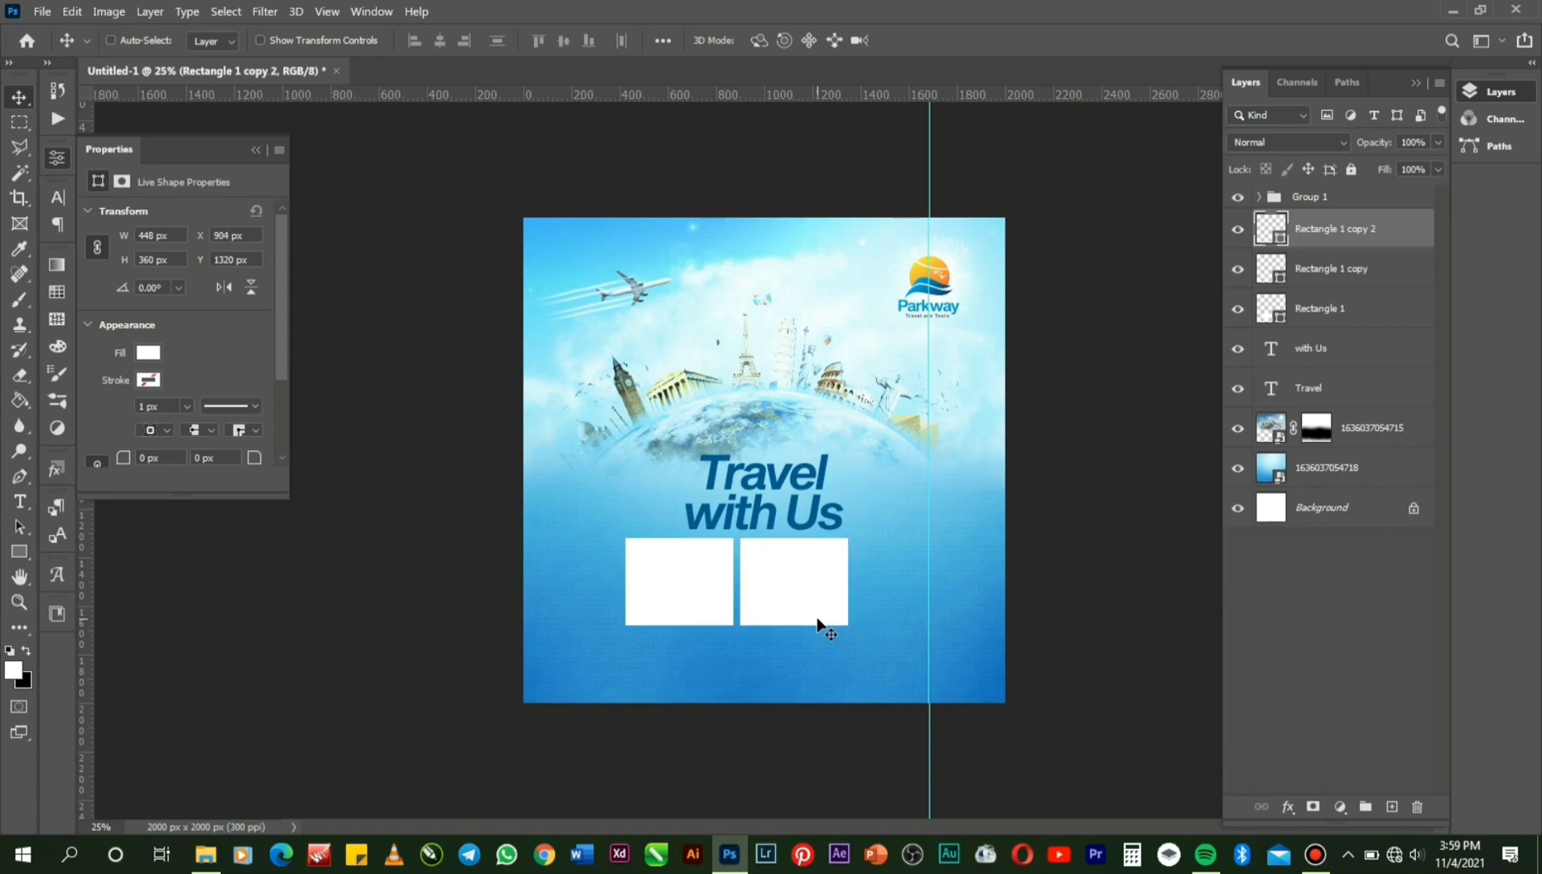
{"action": "key", "text": "Right"}
{"action": "key", "text": "Right"}
{"action": "key", "text": "Right"}
{"action": "key", "text": "Right"}
{"action": "key", "text": "Right"}
{"action": "key", "text": "Right"}
{"action": "key", "text": "Right"}
{"action": "key", "text": "Right"}
{"action": "key", "text": "Right"}
{"action": "key", "text": "Right"}
{"action": "key", "text": "Right"}
{"action": "key", "text": "Right"}
{"action": "key", "text": "Right"}
{"action": "key", "text": "Right"}
{"action": "key", "text": "Right"}
{"action": "key", "text": "Right"}
{"action": "key", "text": "Right"}
{"action": "key", "text": "Right"}
{"action": "key", "text": "Right"}
{"action": "key", "text": "Right"}
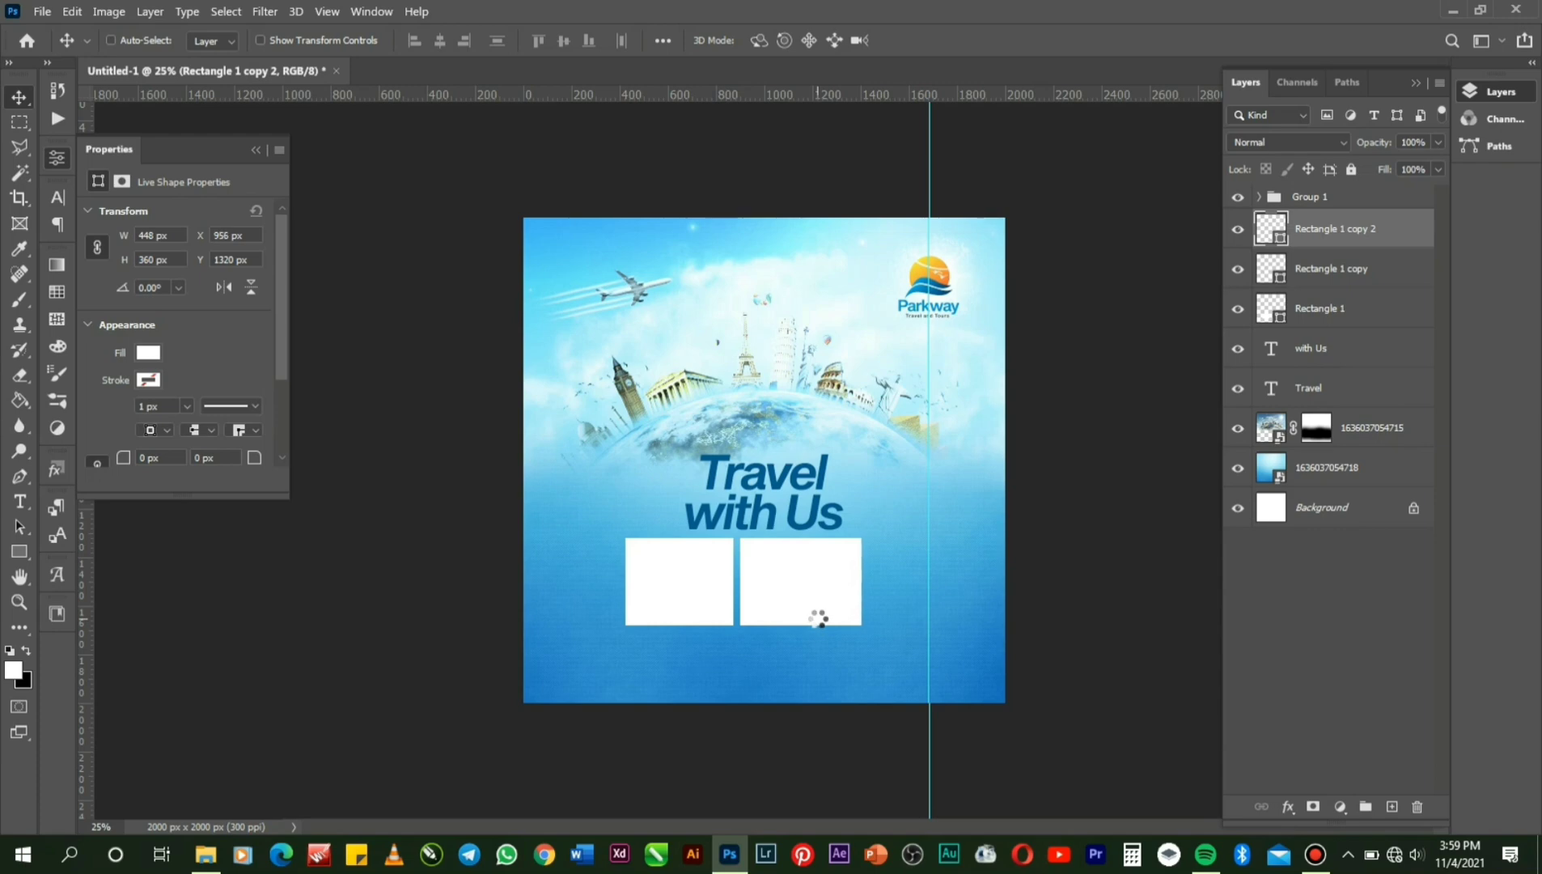
{"action": "key", "text": "Right"}
{"action": "key", "text": "Right"}
{"action": "key", "text": "Right"}
{"action": "key", "text": "Right"}
{"action": "key", "text": "Right"}
{"action": "key", "text": "Right"}
{"action": "key", "text": "Right"}
{"action": "key", "text": "Right"}
{"action": "key", "text": "Right"}
{"action": "key", "text": "Right"}
{"action": "key", "text": "Right"}
{"action": "key", "text": "Right"}
{"action": "key", "text": "Right"}
{"action": "key", "text": "Right"}
{"action": "key", "text": "Right"}
{"action": "key", "text": "Right"}
{"action": "key", "text": "Right"}
{"action": "key", "text": "Right"}
{"action": "key", "text": "Right"}
{"action": "key", "text": "Right"}
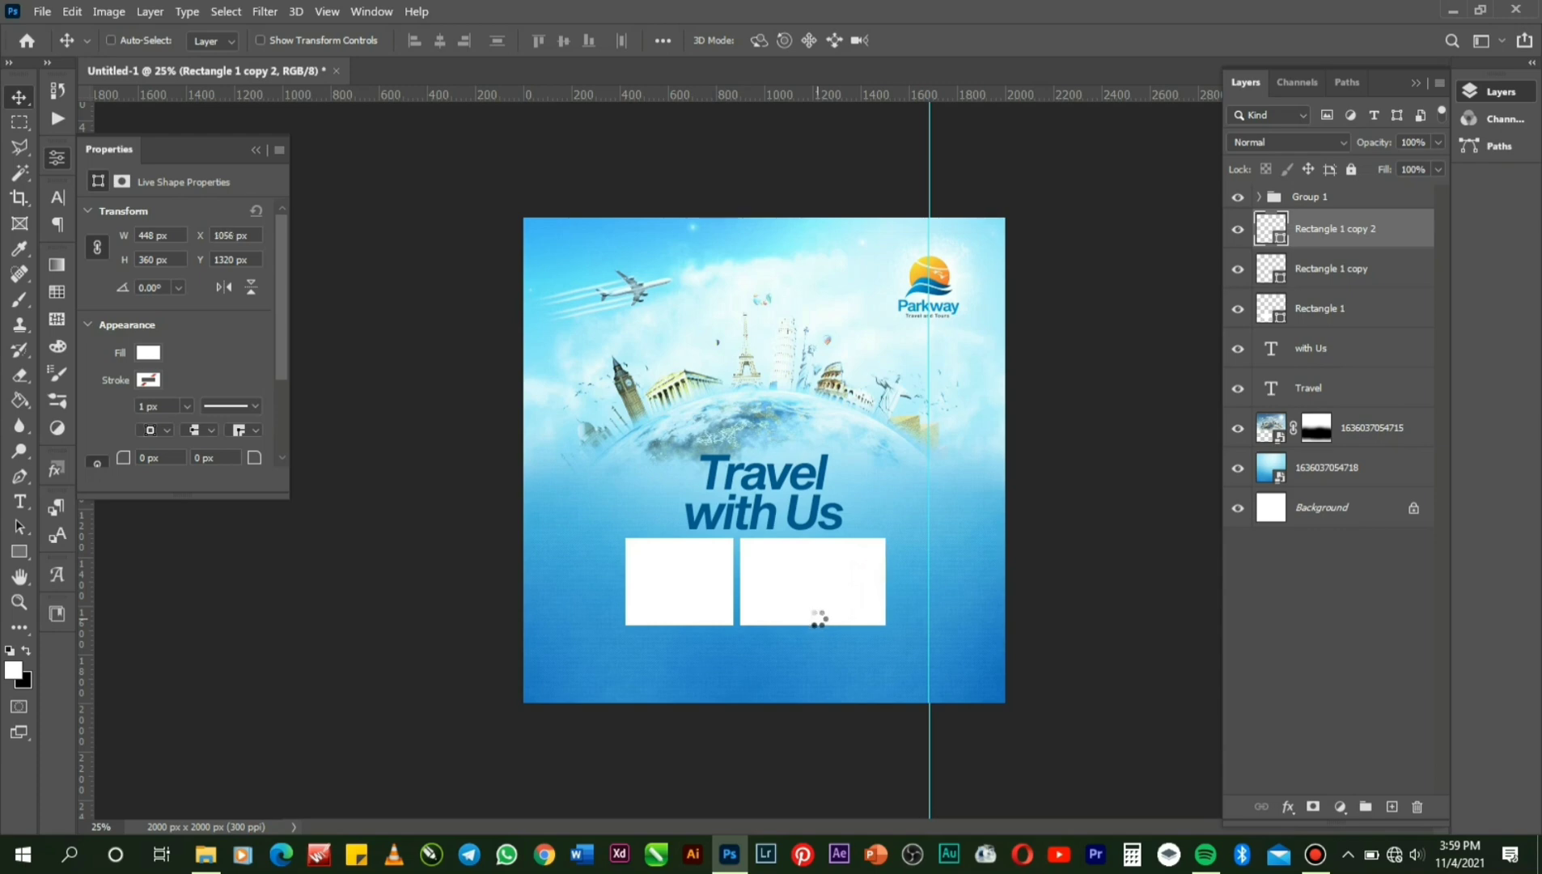
{"action": "key", "text": "Right"}
{"action": "key", "text": "Right"}
{"action": "key", "text": "Right"}
{"action": "key", "text": "Right"}
{"action": "key", "text": "Right"}
{"action": "key", "text": "Right"}
{"action": "key", "text": "Right"}
{"action": "key", "text": "Right"}
{"action": "key", "text": "Right"}
{"action": "key", "text": "Right"}
{"action": "key", "text": "Right"}
{"action": "key", "text": "Right"}
{"action": "key", "text": "Right"}
{"action": "key", "text": "Right"}
{"action": "key", "text": "Right"}
{"action": "key", "text": "Right"}
{"action": "key", "text": "Right"}
{"action": "key", "text": "Right"}
{"action": "key", "text": "Right"}
{"action": "key", "text": "Right"}
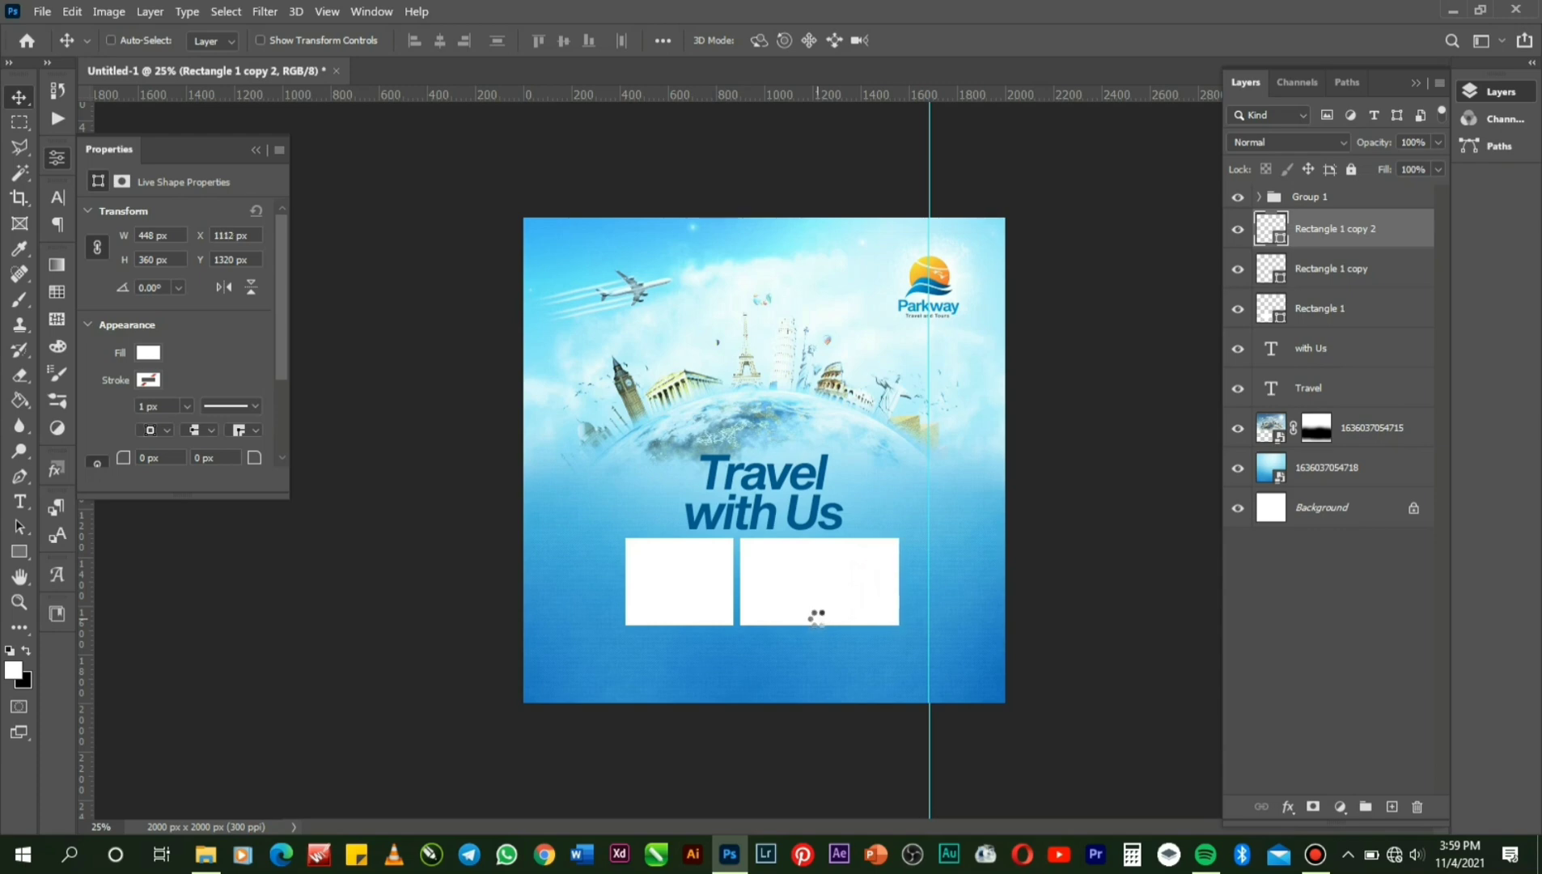
{"action": "key", "text": "Right"}
{"action": "key", "text": "Right"}
{"action": "key", "text": "Right"}
{"action": "key", "text": "Right"}
{"action": "key", "text": "Right"}
{"action": "key", "text": "Right"}
{"action": "key", "text": "Right"}
{"action": "key", "text": "Right"}
{"action": "key", "text": "Right"}
{"action": "key", "text": "Right"}
{"action": "key", "text": "Right"}
{"action": "key", "text": "Right"}
{"action": "key", "text": "Right"}
{"action": "key", "text": "Right"}
{"action": "key", "text": "Right"}
{"action": "key", "text": "Right"}
{"action": "key", "text": "Right"}
{"action": "key", "text": "Right"}
{"action": "key", "text": "Right"}
{"action": "key", "text": "Right"}
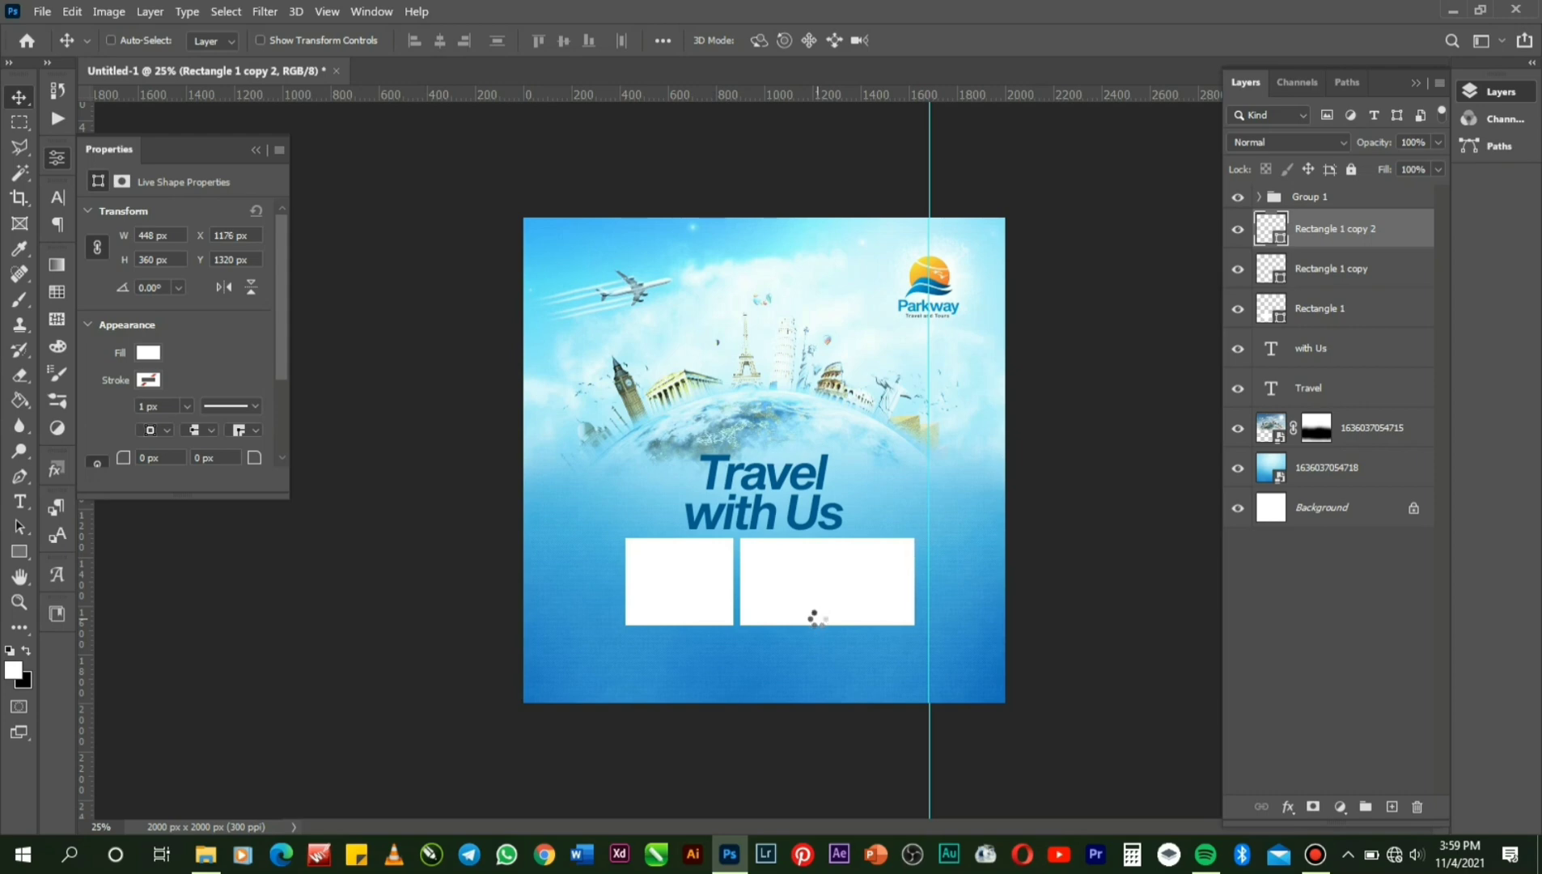
{"action": "key", "text": "Right"}
{"action": "key", "text": "Right"}
{"action": "key", "text": "Right"}
{"action": "key", "text": "Right"}
{"action": "key", "text": "Right"}
{"action": "key", "text": "Right"}
{"action": "key", "text": "Right"}
{"action": "key", "text": "Right"}
{"action": "key", "text": "Right"}
{"action": "key", "text": "Right"}
{"action": "key", "text": "Right"}
{"action": "key", "text": "Right"}
{"action": "key", "text": "Right"}
{"action": "key", "text": "Right"}
{"action": "key", "text": "Right"}
{"action": "key", "text": "Right"}
{"action": "key", "text": "Right"}
{"action": "key", "text": "Right"}
{"action": "key", "text": "Right"}
{"action": "key", "text": "Right"}
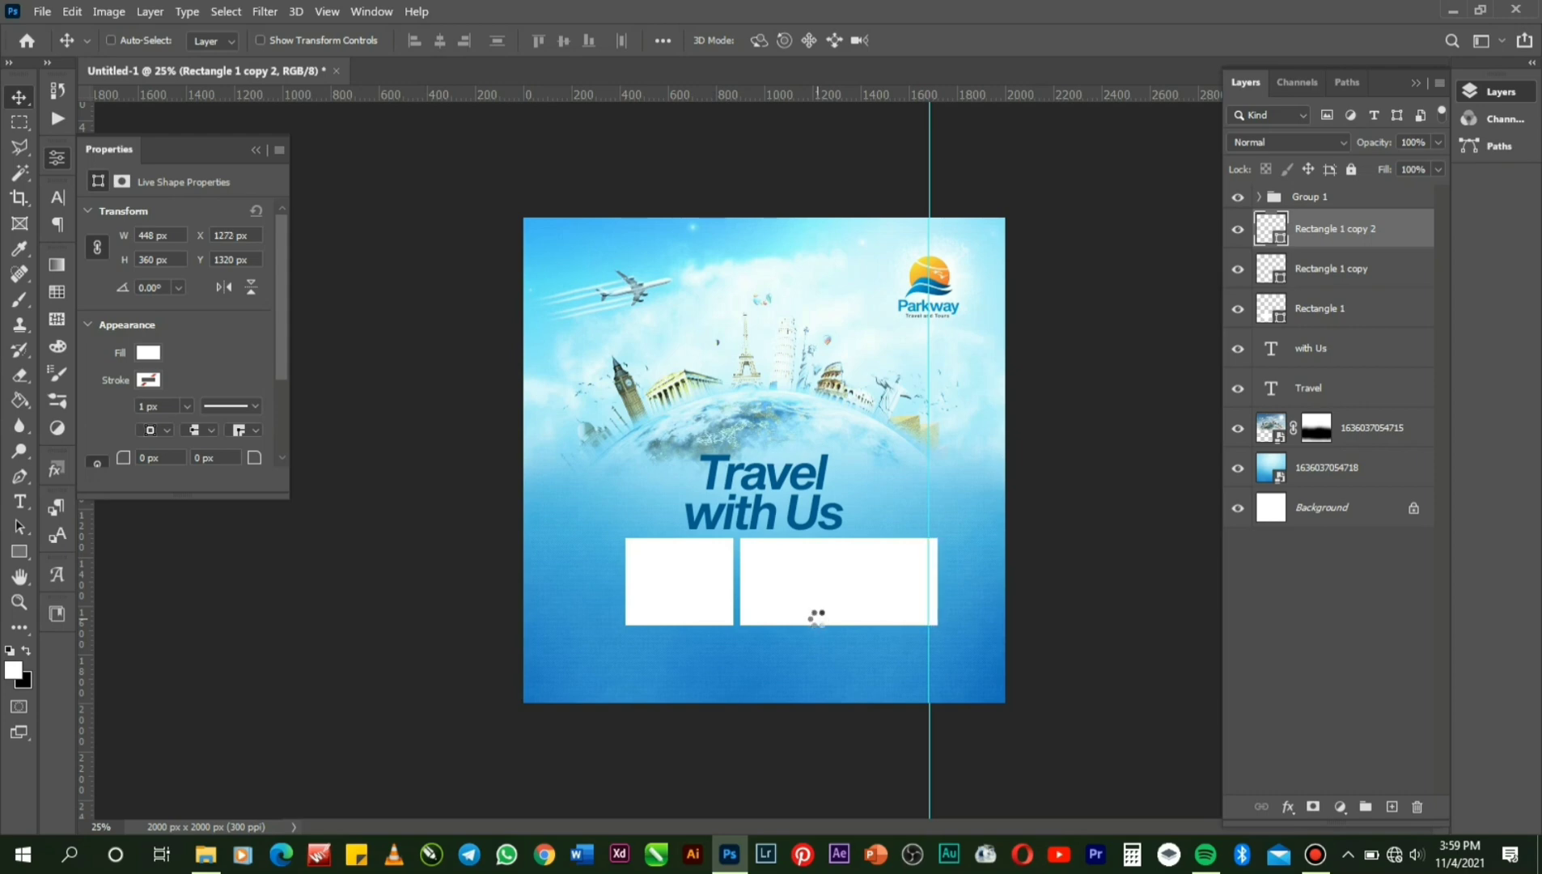
{"action": "key", "text": "Right"}
{"action": "key", "text": "Right"}
{"action": "key", "text": "Right"}
{"action": "key", "text": "Right"}
{"action": "key", "text": "Right"}
{"action": "key", "text": "Right"}
{"action": "key", "text": "Right"}
{"action": "key", "text": "Right"}
{"action": "key", "text": "Right"}
{"action": "key", "text": "Right"}
{"action": "key", "text": "Right"}
{"action": "key", "text": "Right"}
{"action": "key", "text": "Right"}
{"action": "key", "text": "Right"}
{"action": "key", "text": "Right"}
{"action": "key", "text": "Right"}
{"action": "key", "text": "Right"}
{"action": "key", "text": "Right"}
{"action": "key", "text": "Right"}
{"action": "key", "text": "Right"}
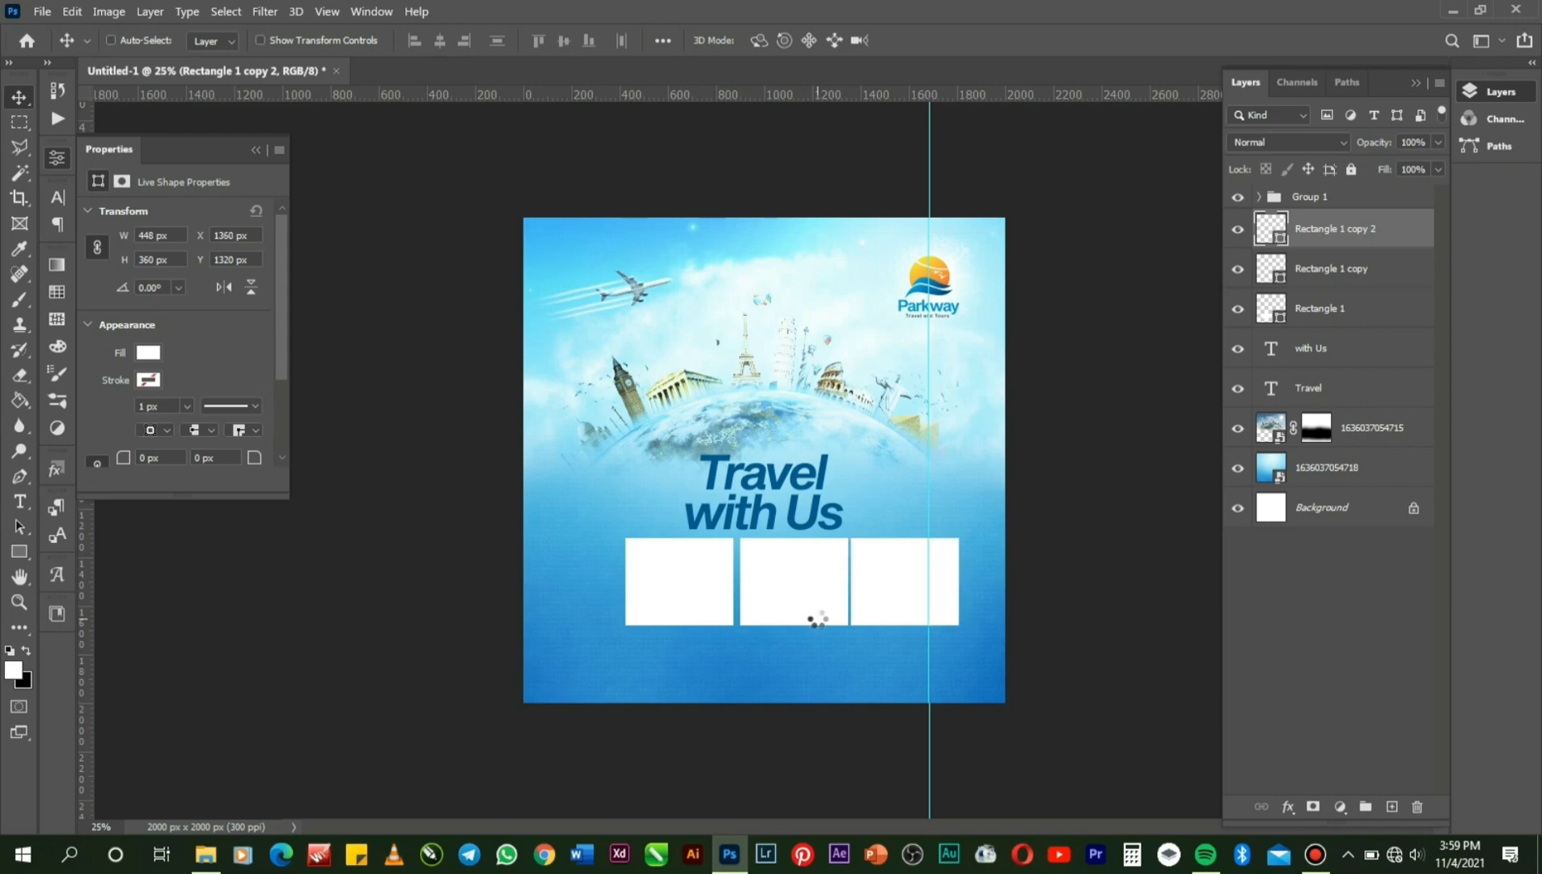
{"action": "key", "text": "Left"}
{"action": "key", "text": "Left"}
{"action": "key", "text": "Left"}
{"action": "key", "text": "Left"}
{"action": "key", "text": "Left"}
{"action": "key", "text": "Left"}
{"action": "key", "text": "Left"}
{"action": "key", "text": "Left"}
{"action": "key", "text": "Left"}
{"action": "key", "text": "Left"}
{"action": "key", "text": "Left"}
{"action": "key", "text": "Left"}
{"action": "key", "text": "Left"}
{"action": "key", "text": "Left"}
{"action": "key", "text": "Left"}
{"action": "key", "text": "Left"}
Group the three rectangle layers and centre the row horizontally on the canvas.
{"action": "left_click", "coordinate": [1330, 268], "text": "ctrl"}
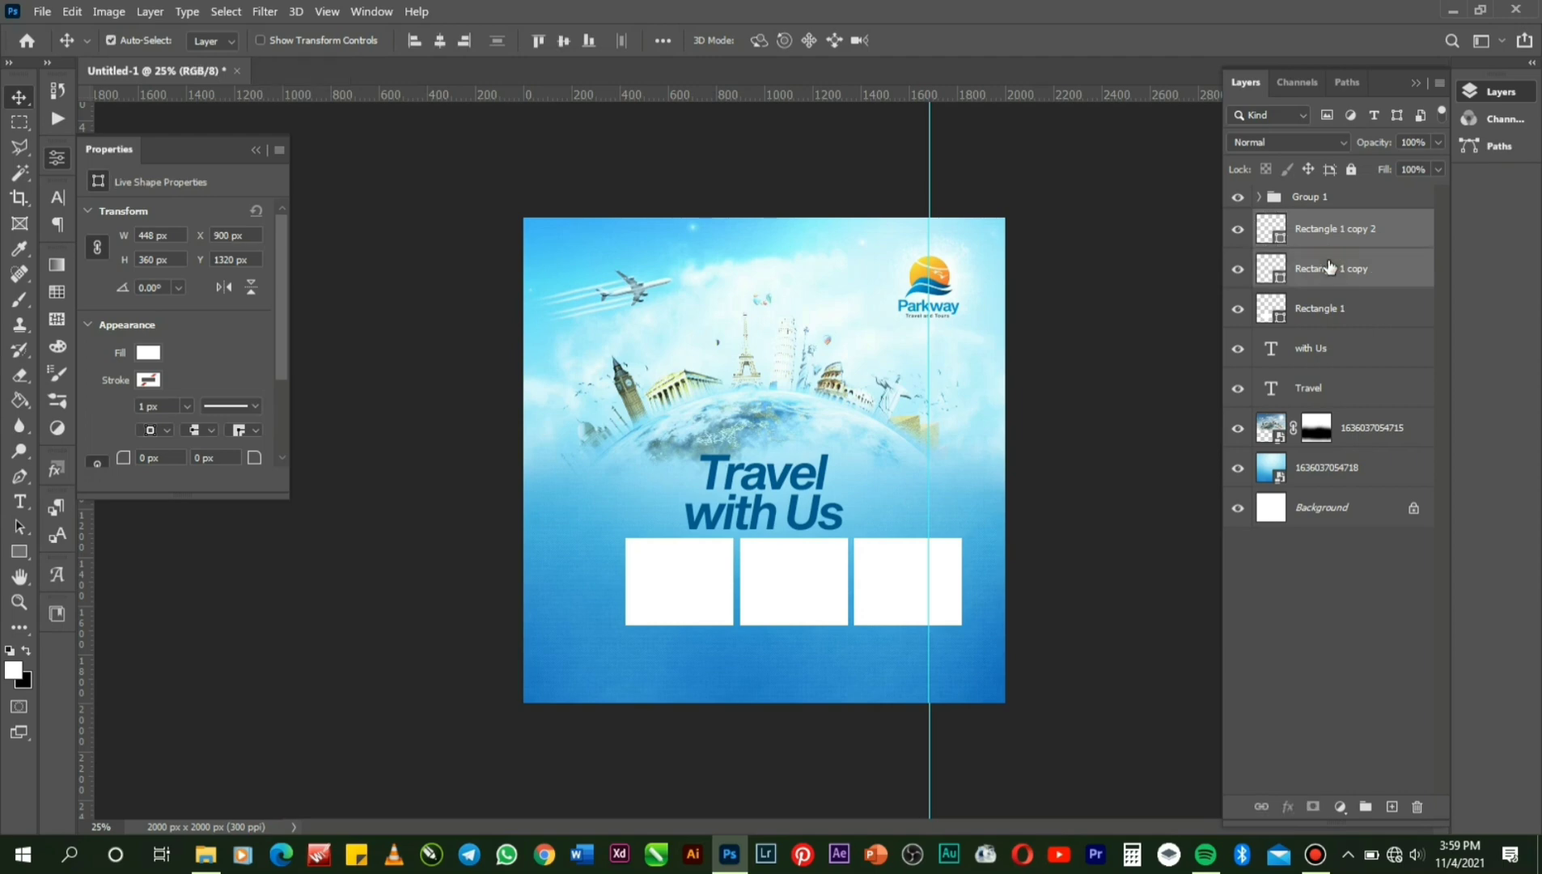
{"action": "left_click", "coordinate": [1327, 308], "text": "ctrl"}
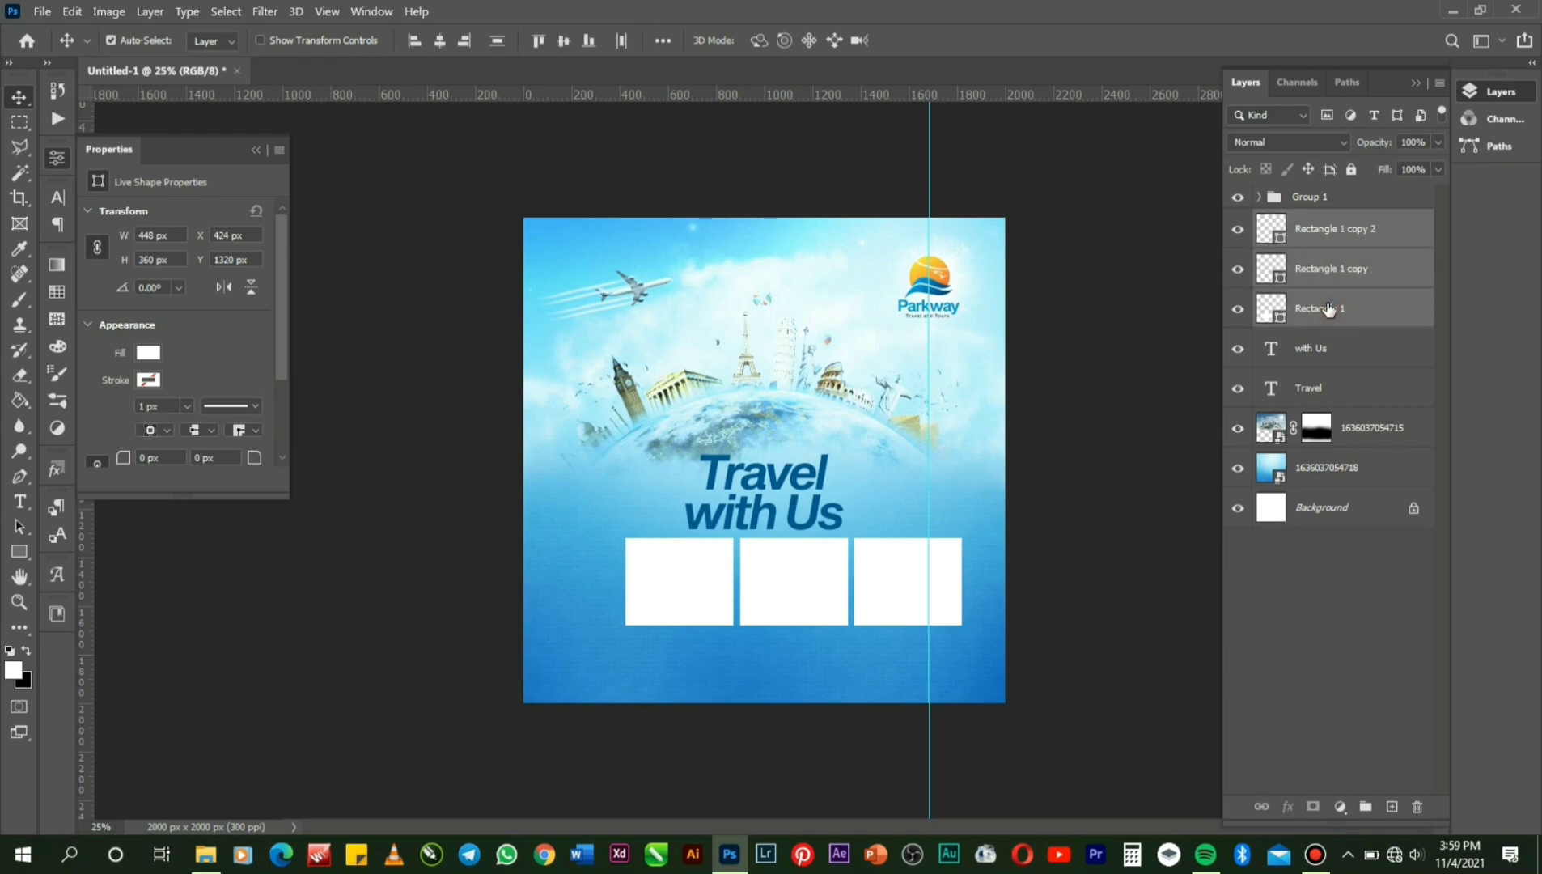
{"action": "key", "text": "ctrl+g"}
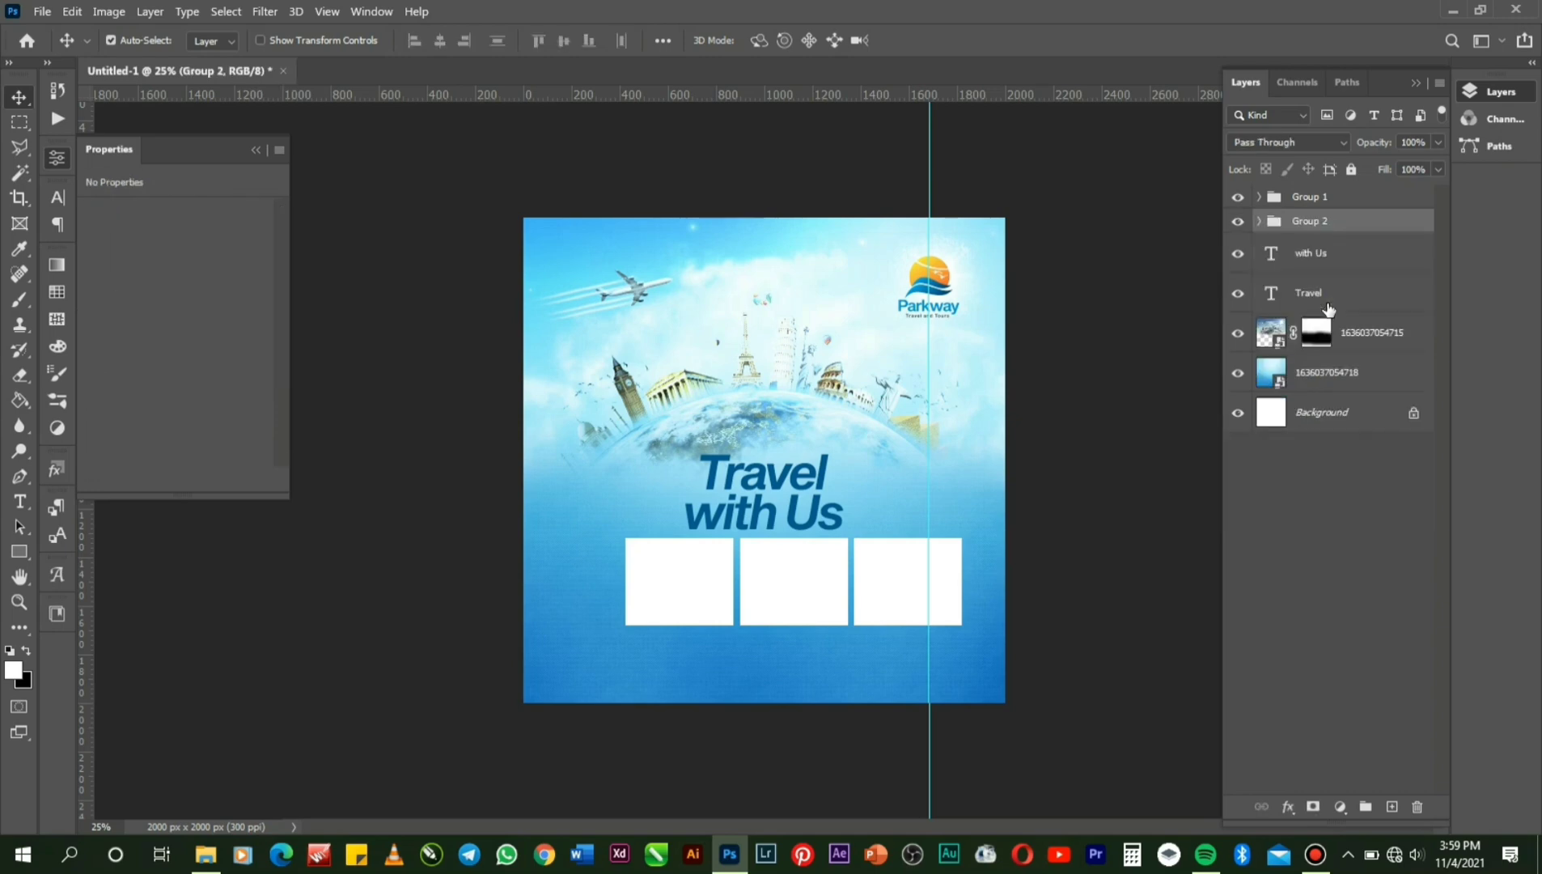
{"action": "key", "text": "ctrl+a"}
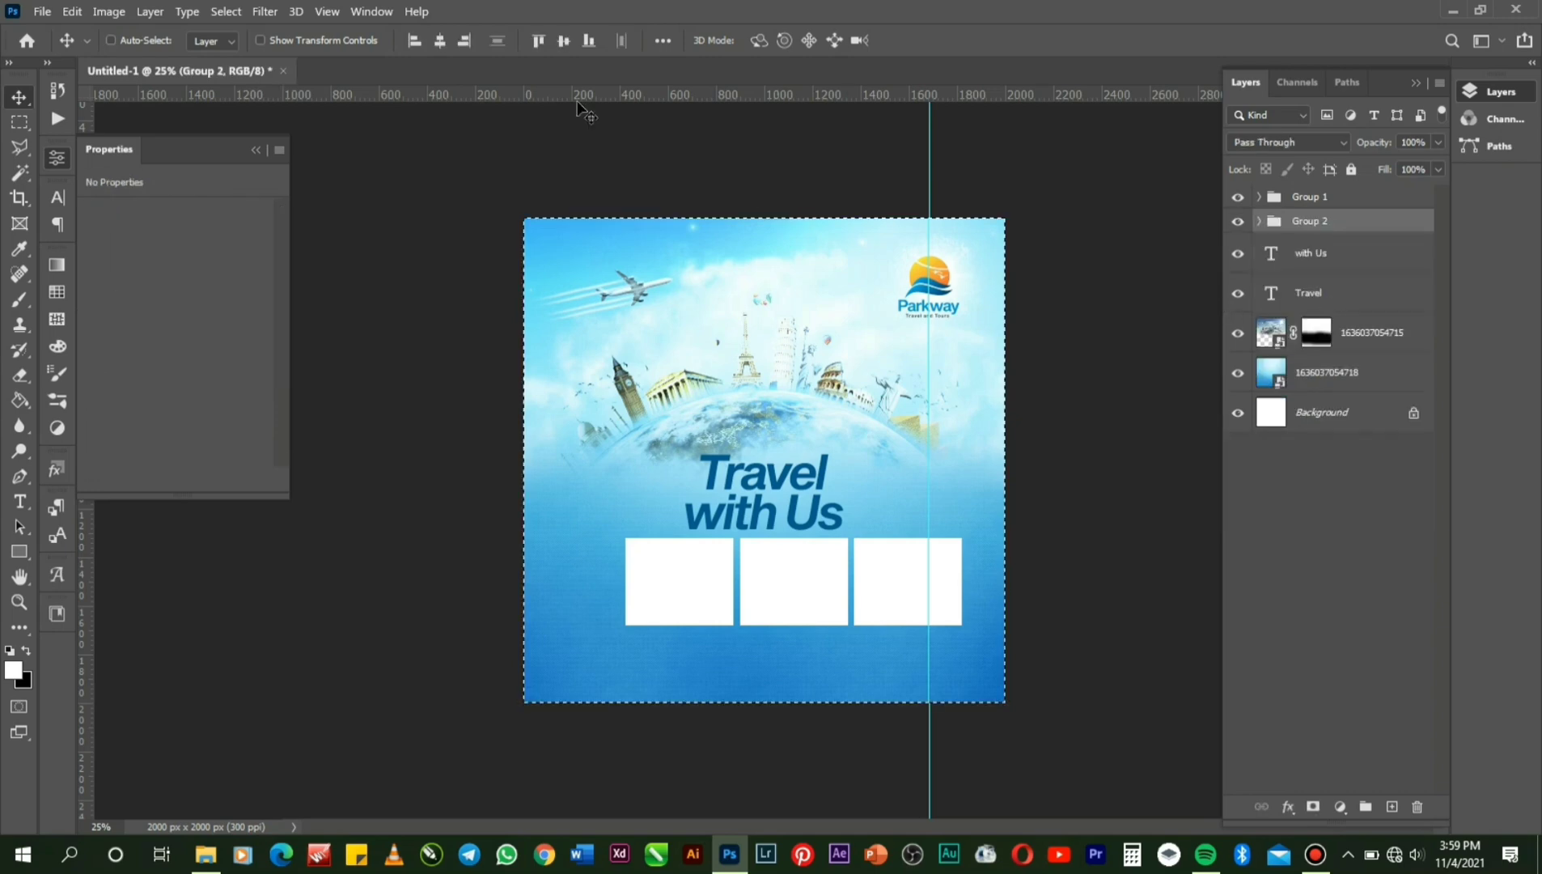
{"action": "left_click", "coordinate": [442, 50]}
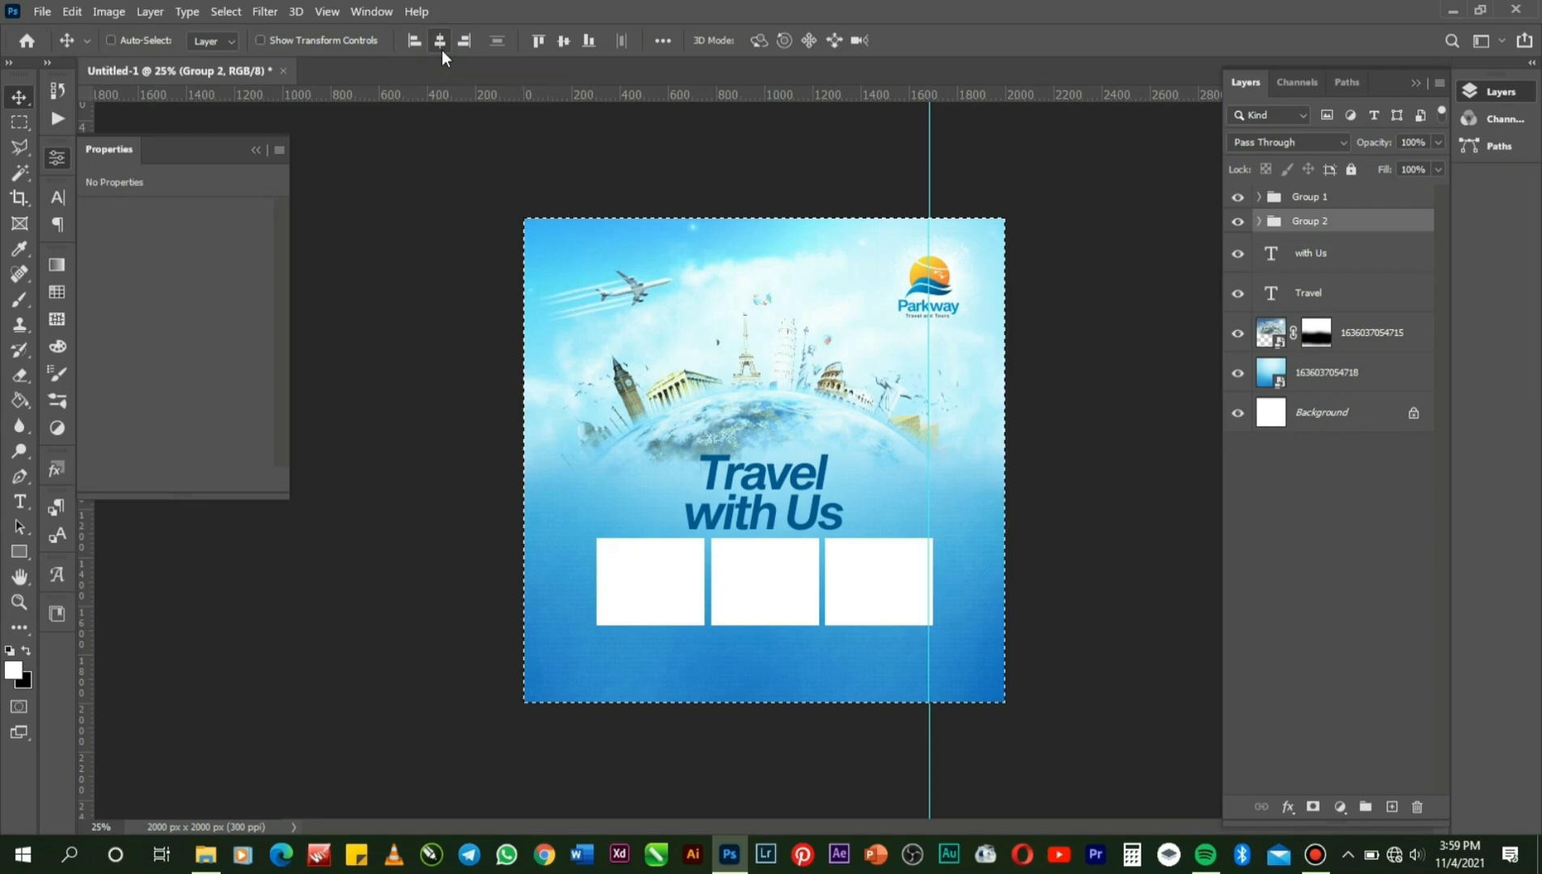
Scale the box group to about 92%, re-centre it, and nudge it up.
{"action": "key", "text": "ctrl+t"}
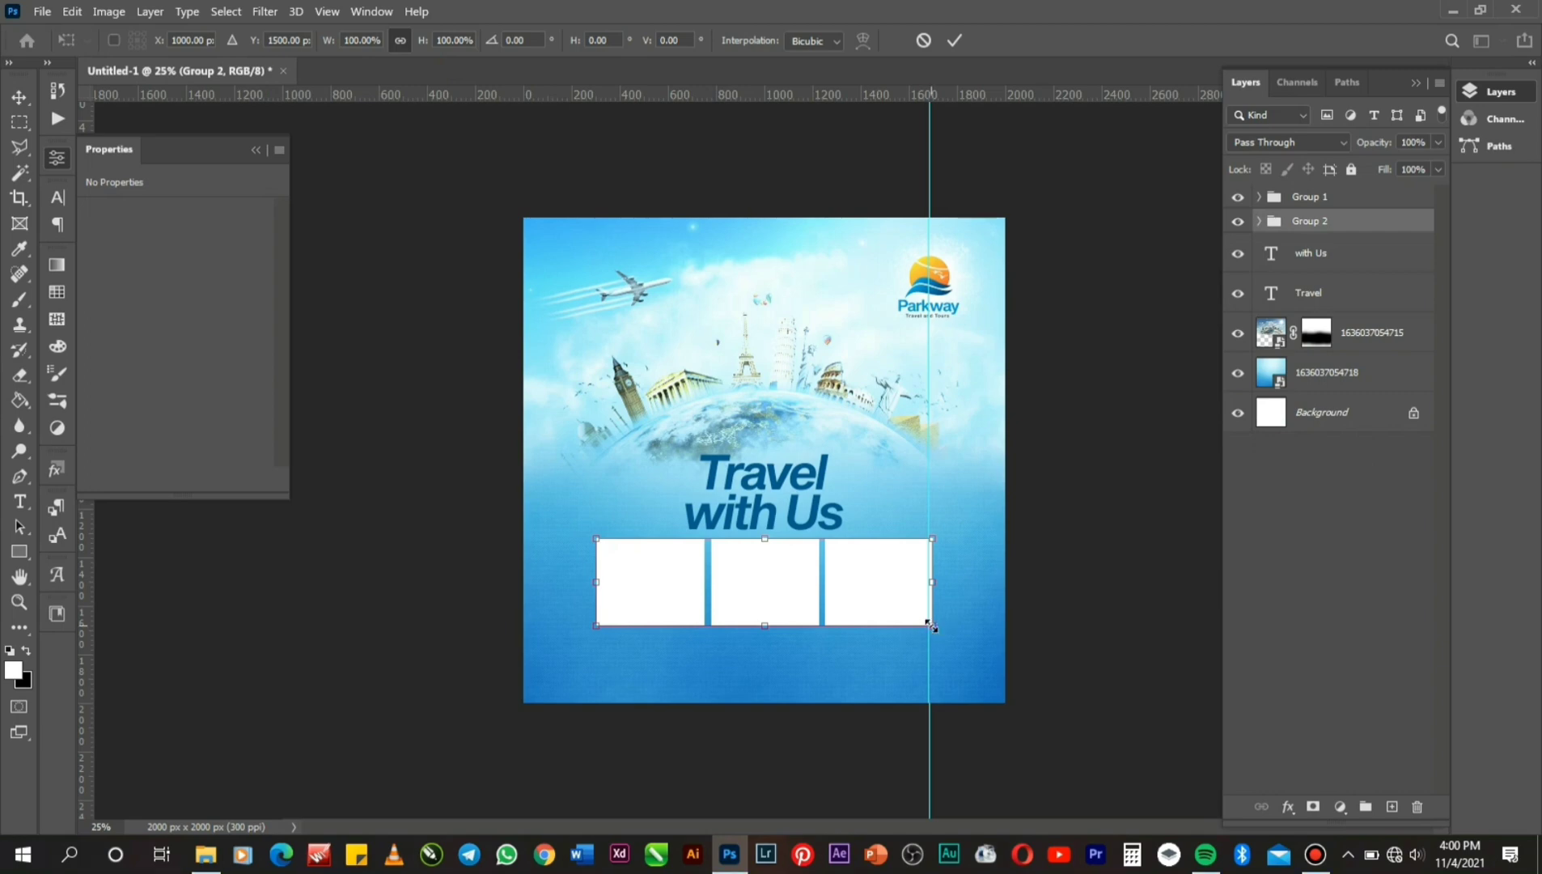
{"action": "left_click_drag", "start_coordinate": [931, 625], "coordinate": [916, 621]}
{"action": "key", "text": "Return"}
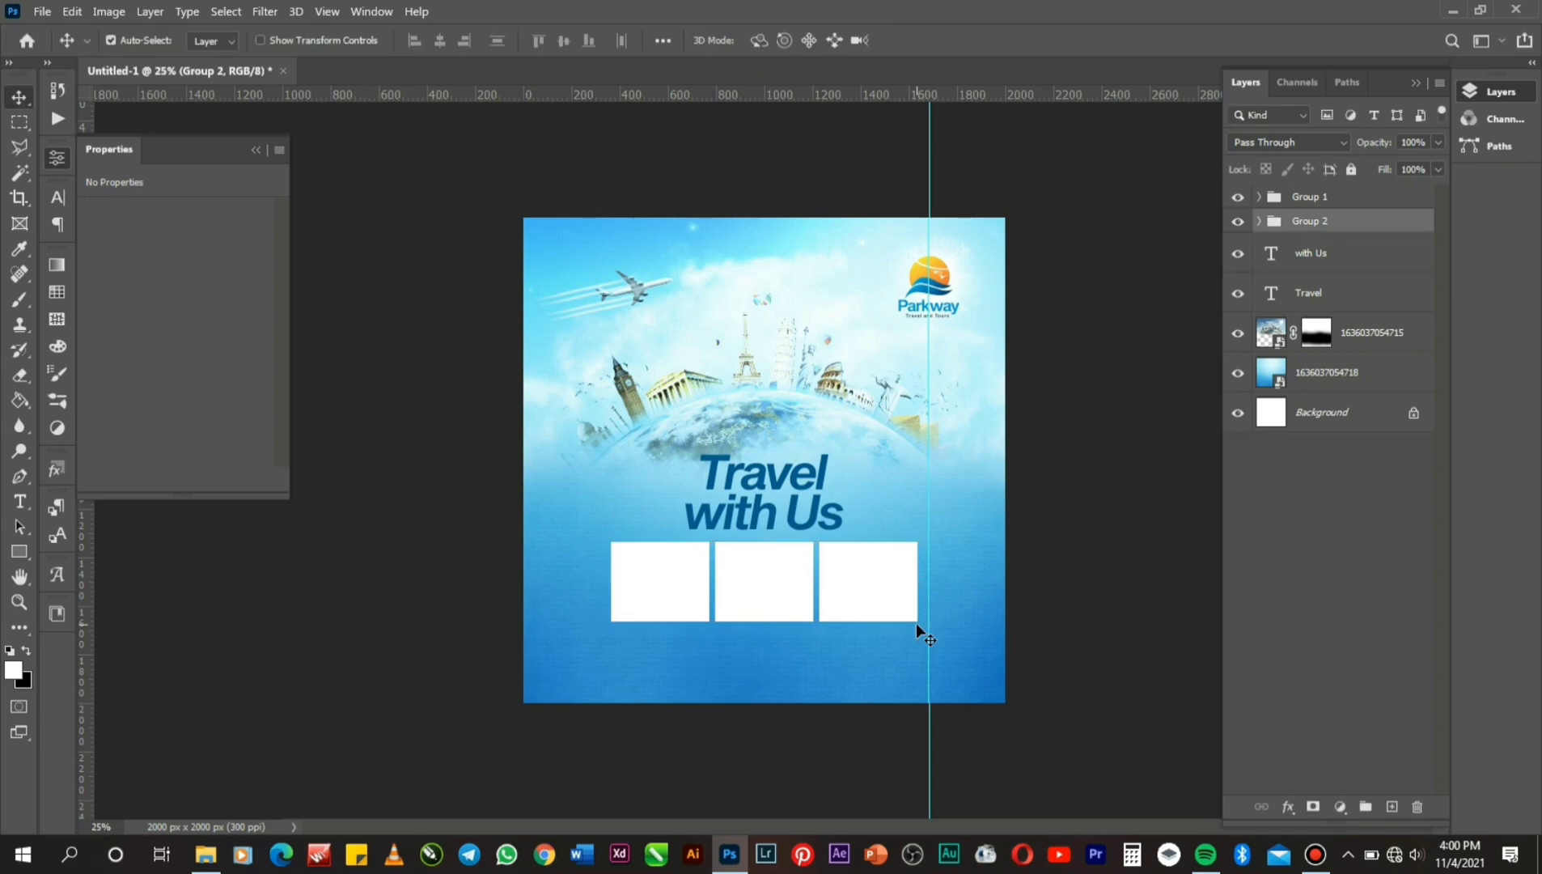
{"action": "key", "text": "ctrl+a"}
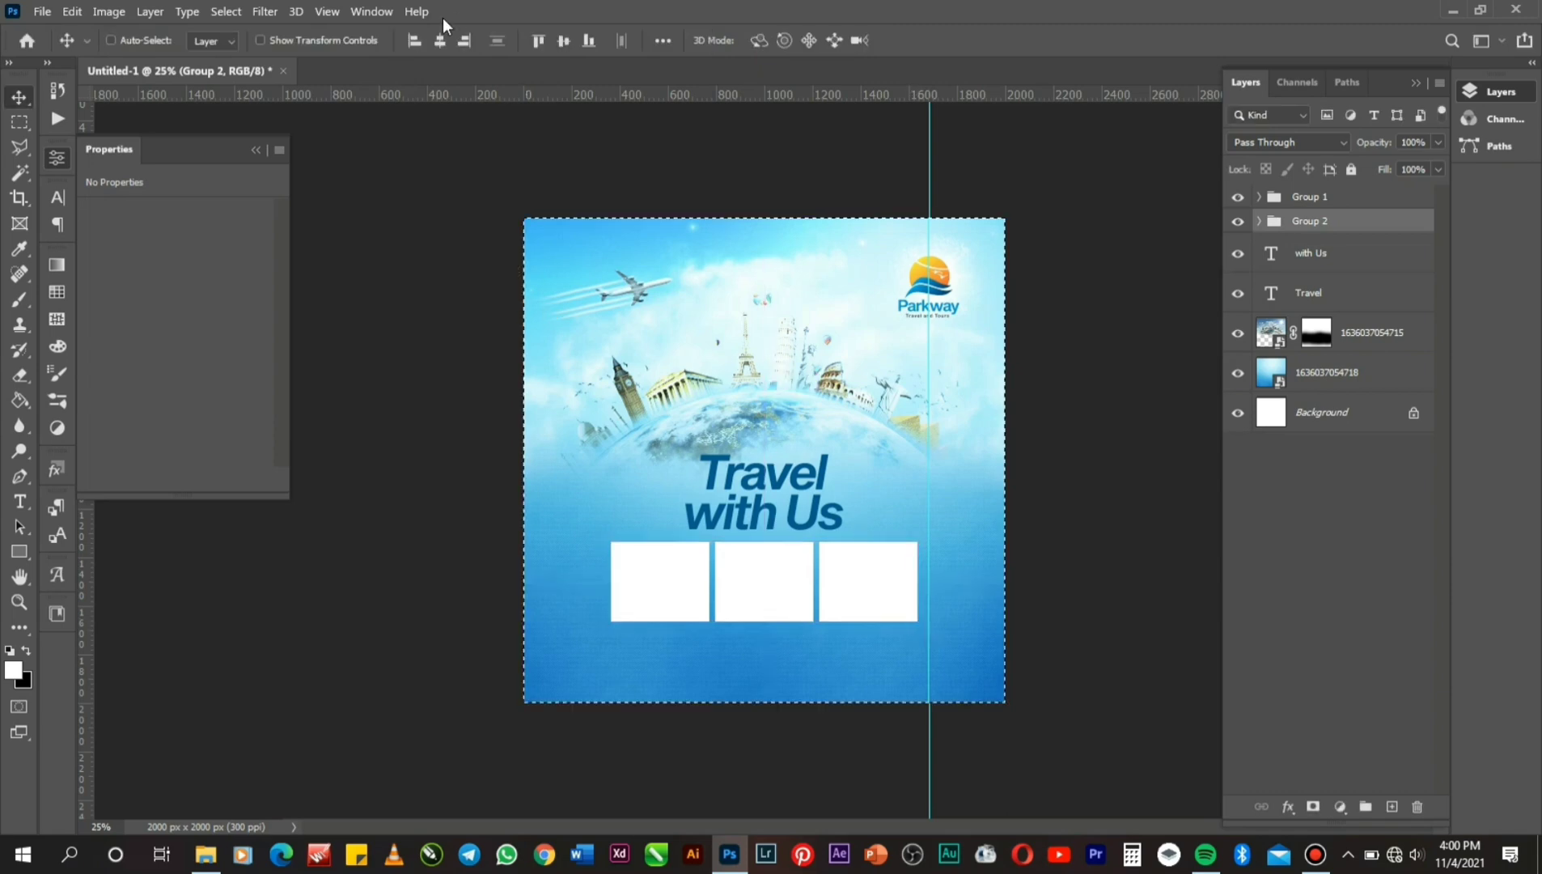
{"action": "left_click", "coordinate": [438, 41]}
{"action": "key", "text": "ctrl+d"}
{"action": "key", "text": "shift+Up"}
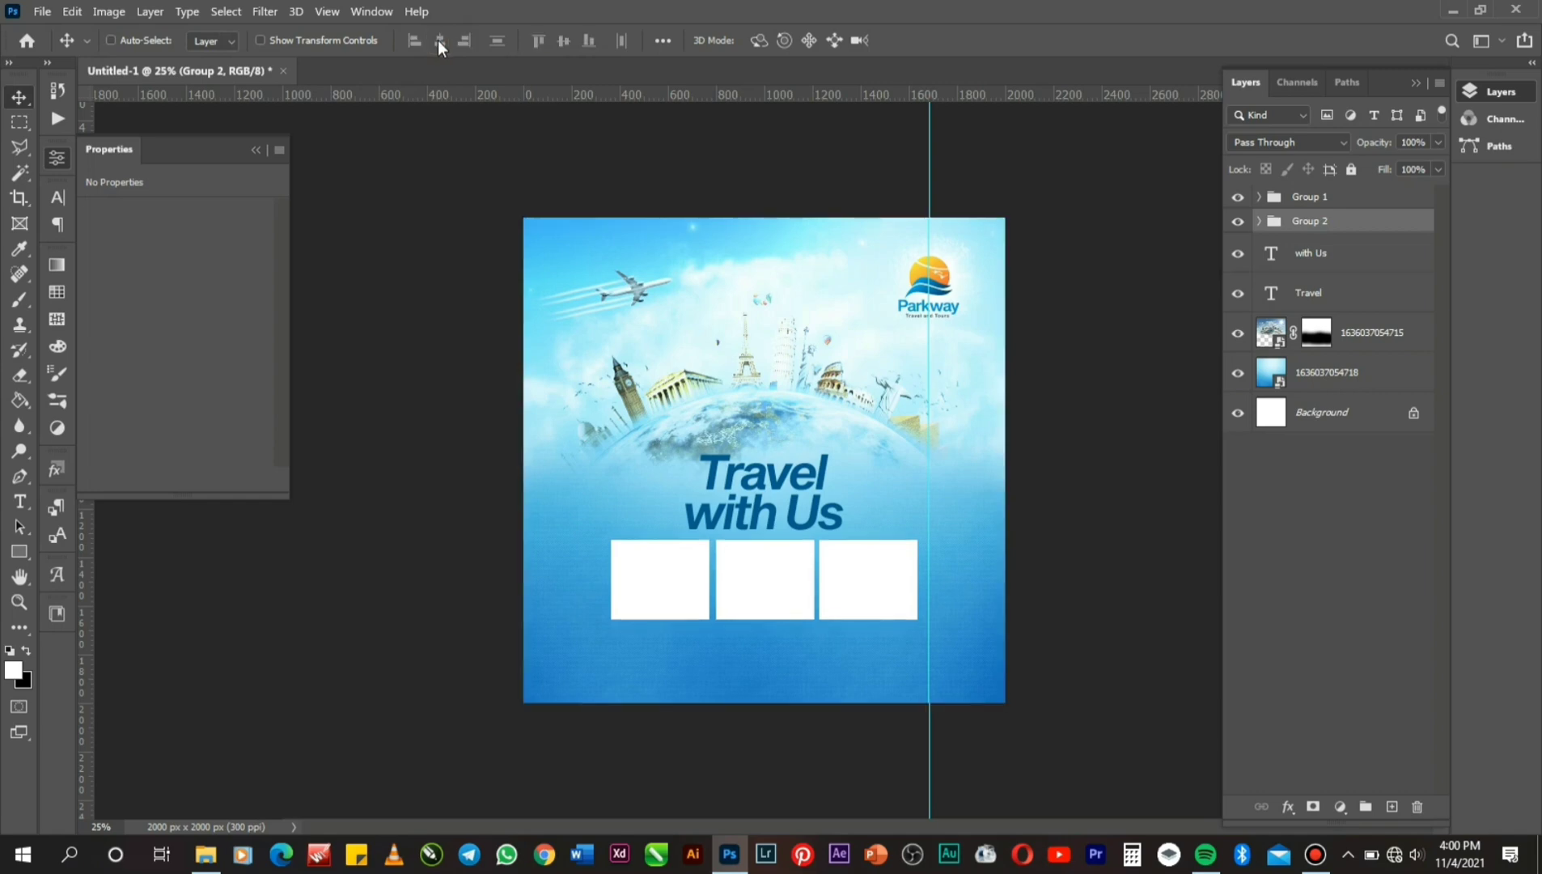
With Rectangle 1 selected, place the 1636037054712.jpeg Dubai photo into the flyer.
{"action": "right_click", "coordinate": [650, 602]}
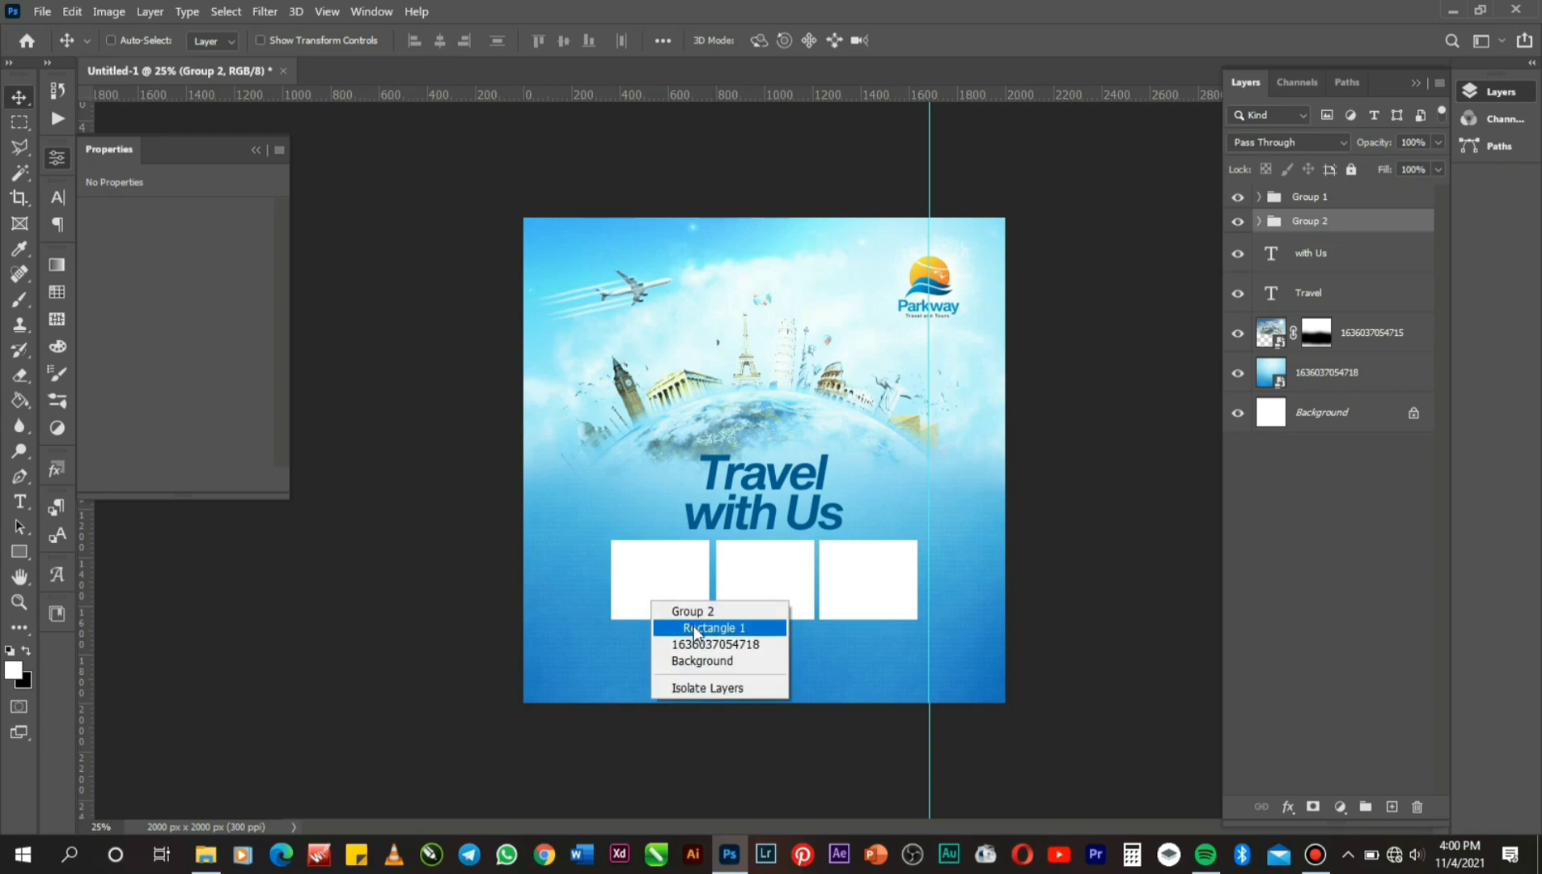
{"action": "left_click", "coordinate": [694, 628]}
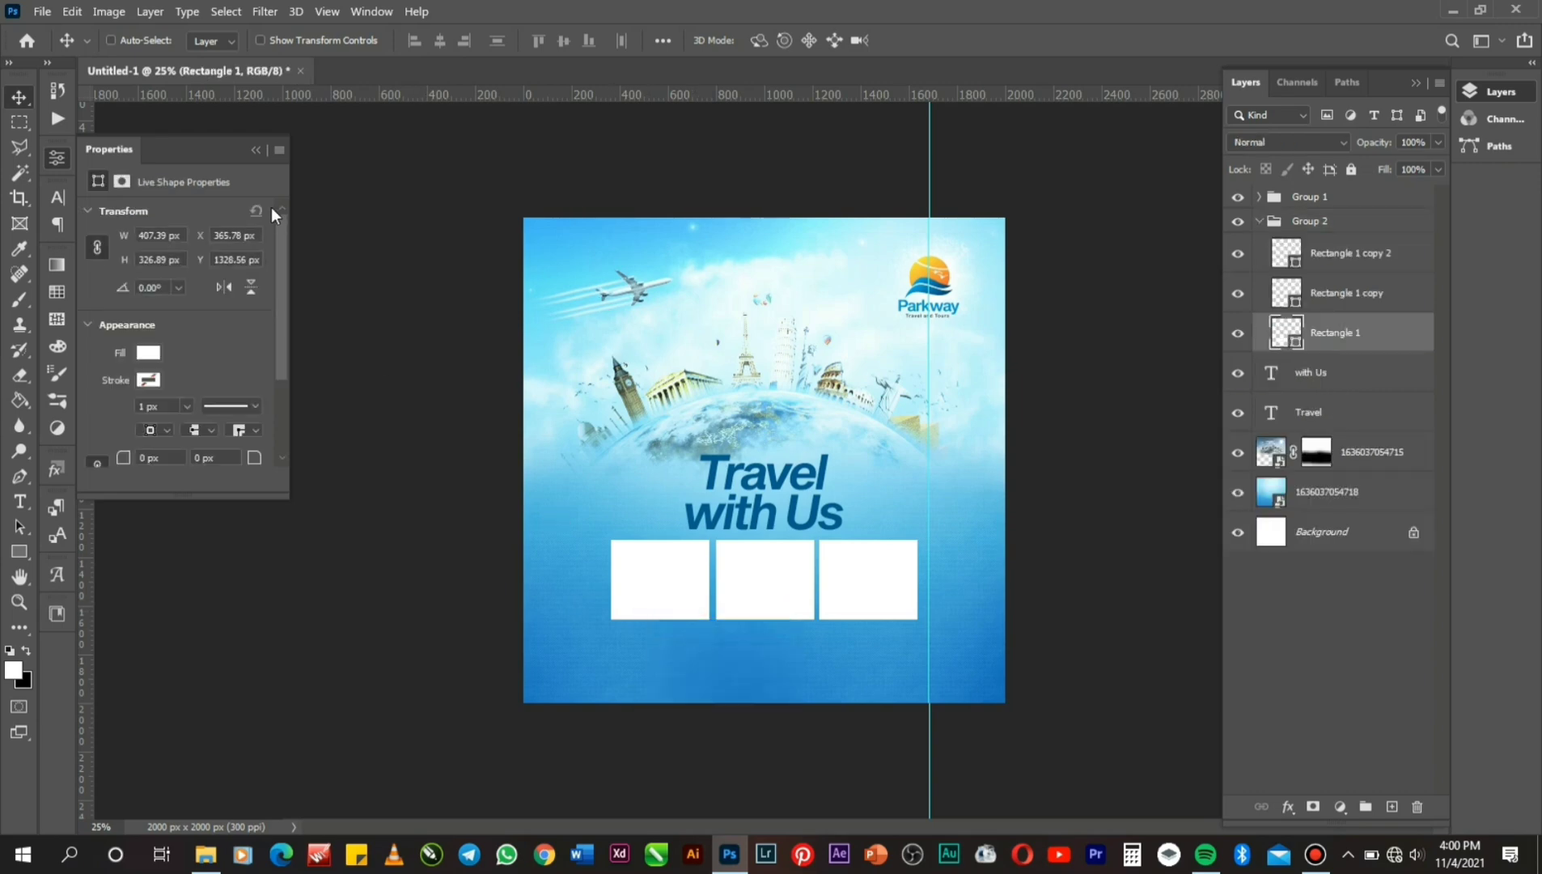
{"action": "left_click", "coordinate": [45, 11]}
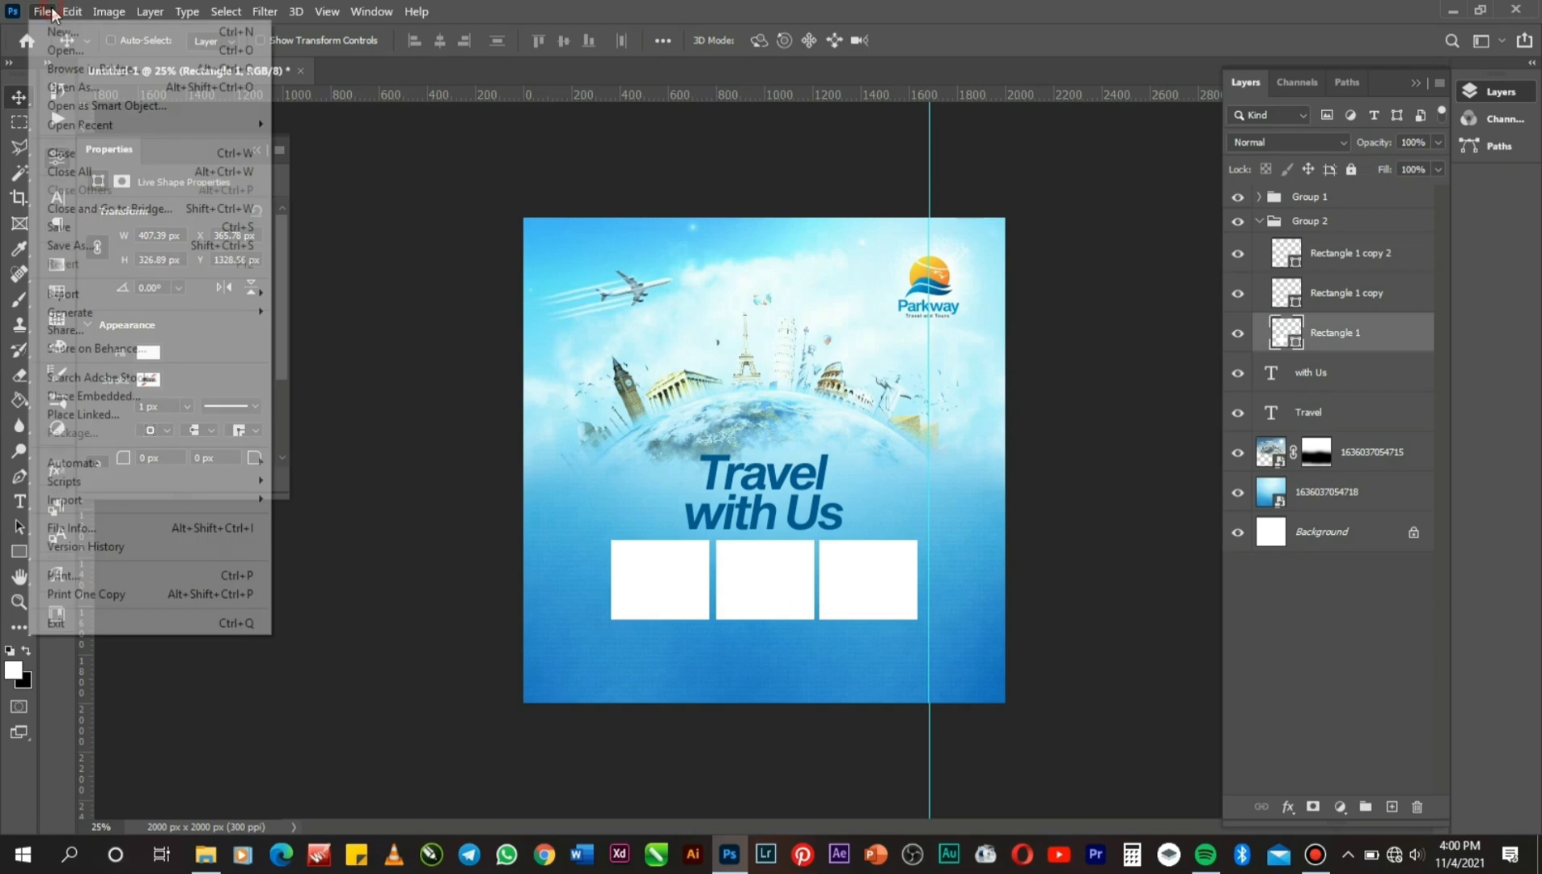
{"action": "left_click", "coordinate": [141, 390]}
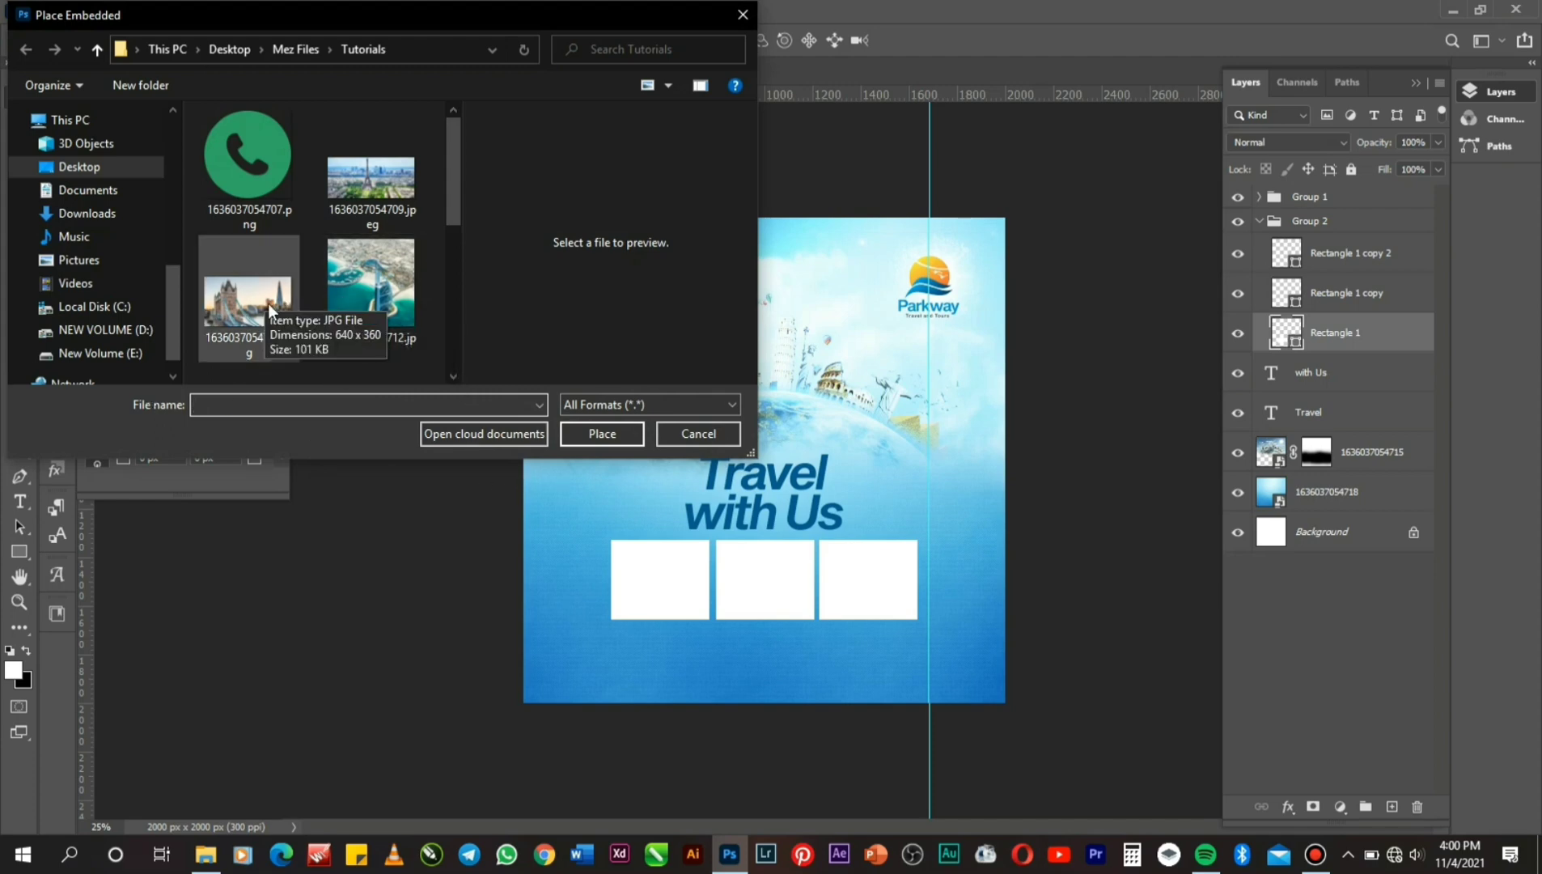
{"action": "left_click", "coordinate": [373, 303]}
{"action": "double_click", "coordinate": [372, 301]}
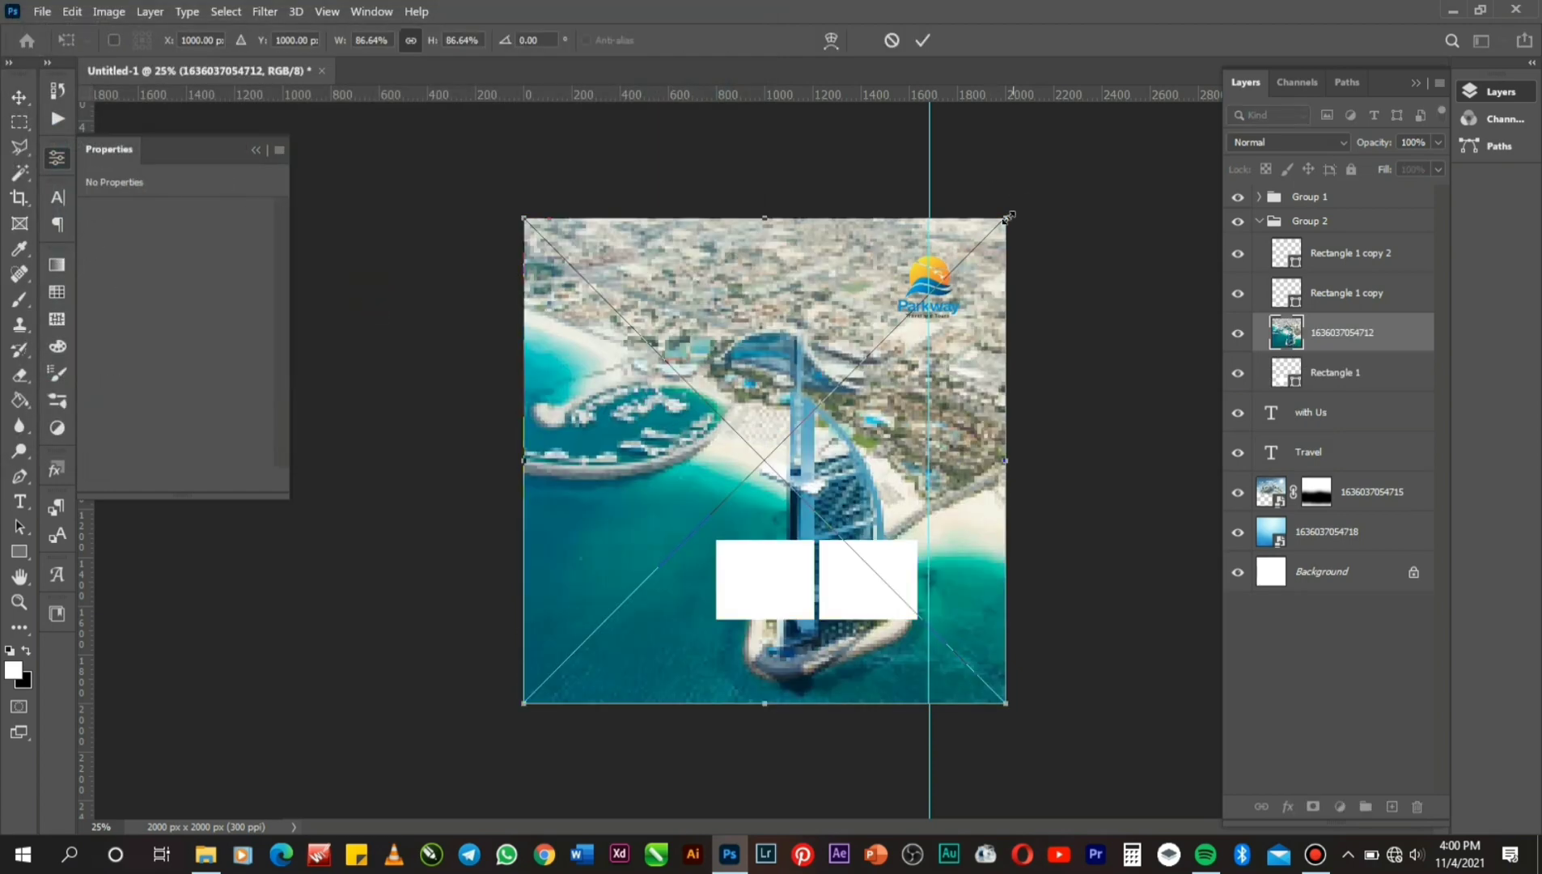
Shrink the Dubai photo to about 30% and move it over the first box.
{"action": "left_click_drag", "start_coordinate": [1008, 217], "coordinate": [851, 372]}
{"action": "key", "text": "Return"}
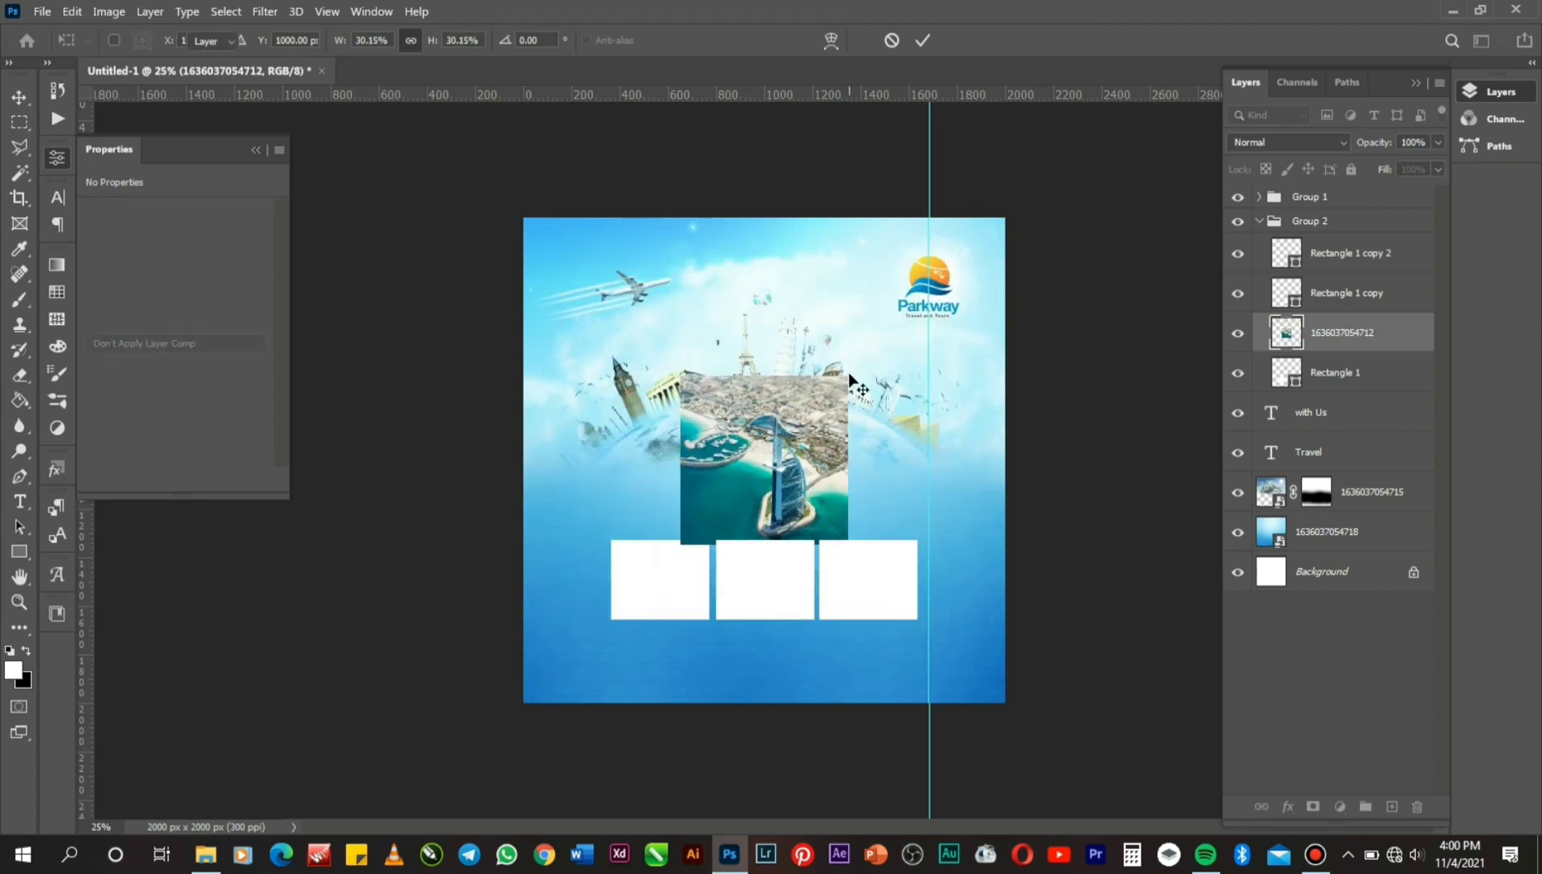
{"action": "left_click_drag", "start_coordinate": [800, 437], "coordinate": [689, 567]}
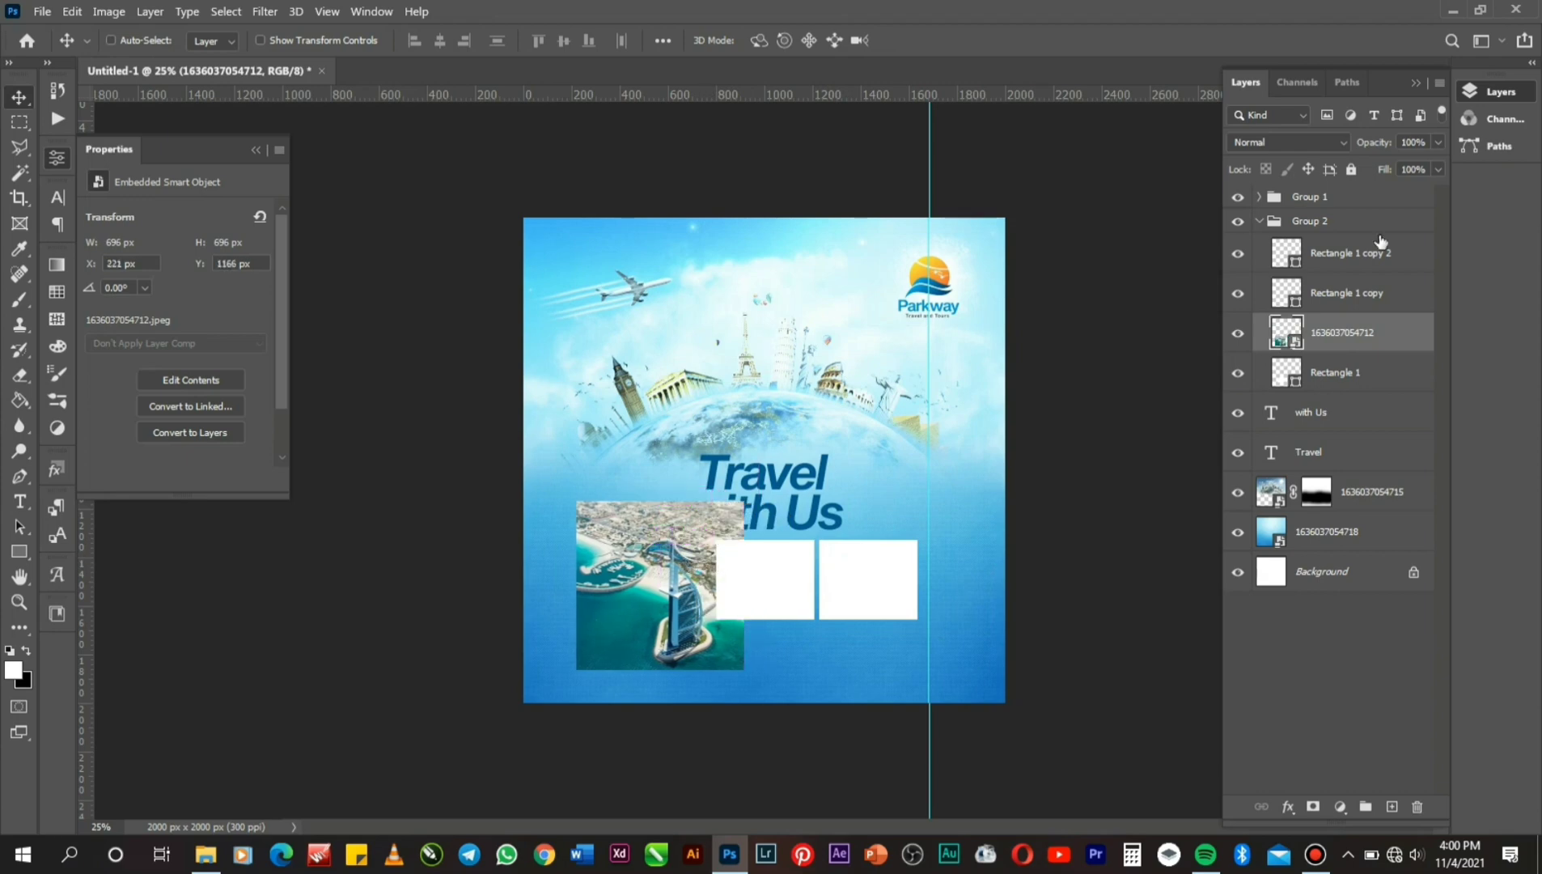
Clip the Dubai photo into the first frame, scale it to about 19% nudged up, then select Rectangle 1 copy.
{"action": "right_click", "coordinate": [1368, 331]}
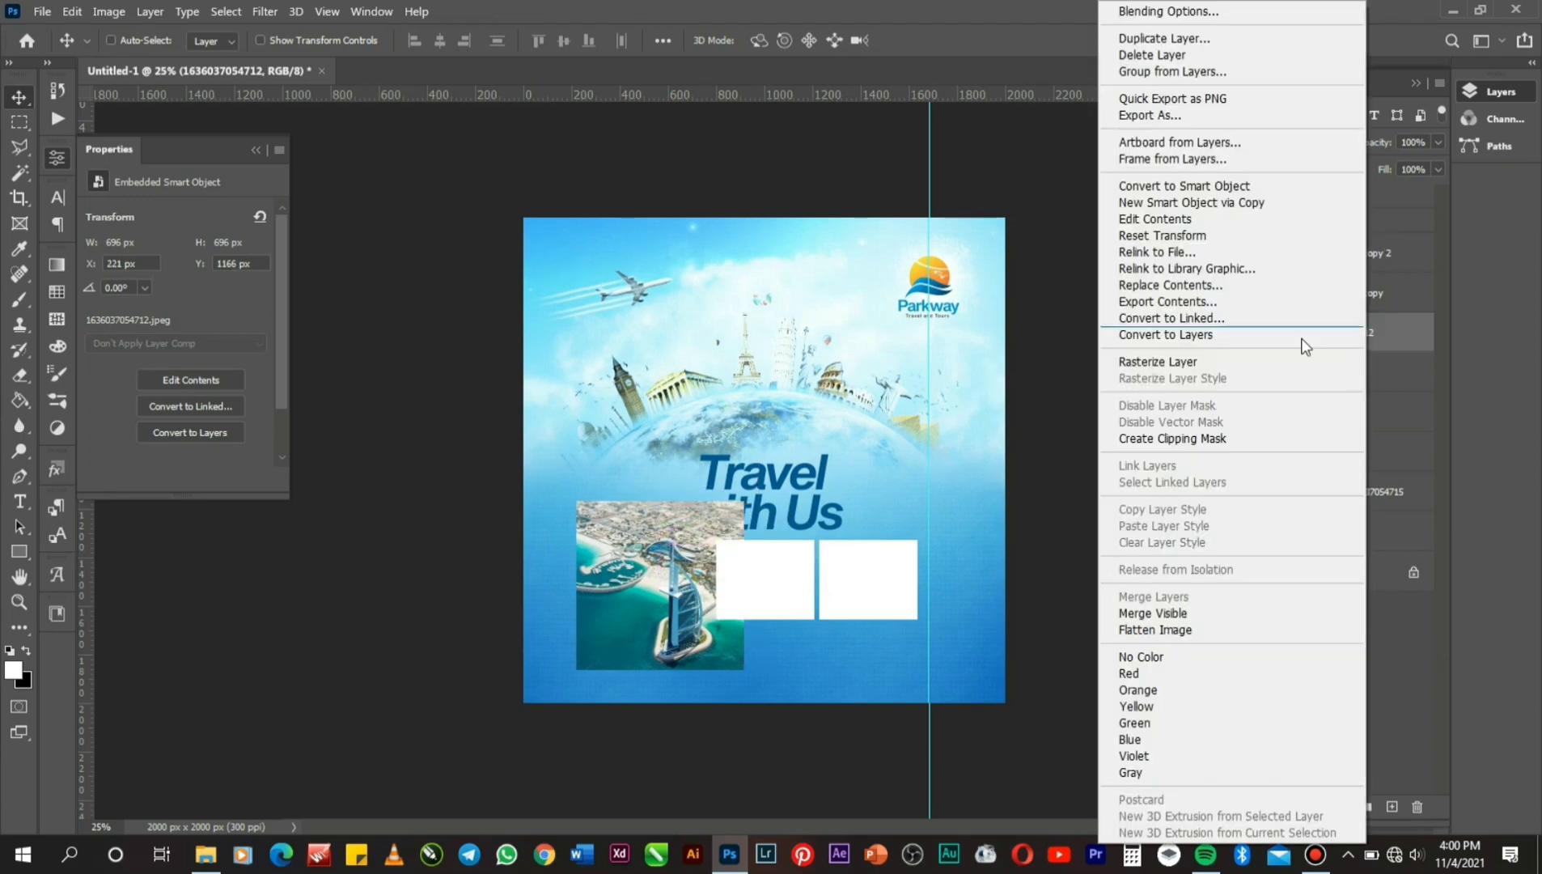
{"action": "left_click", "coordinate": [1219, 434]}
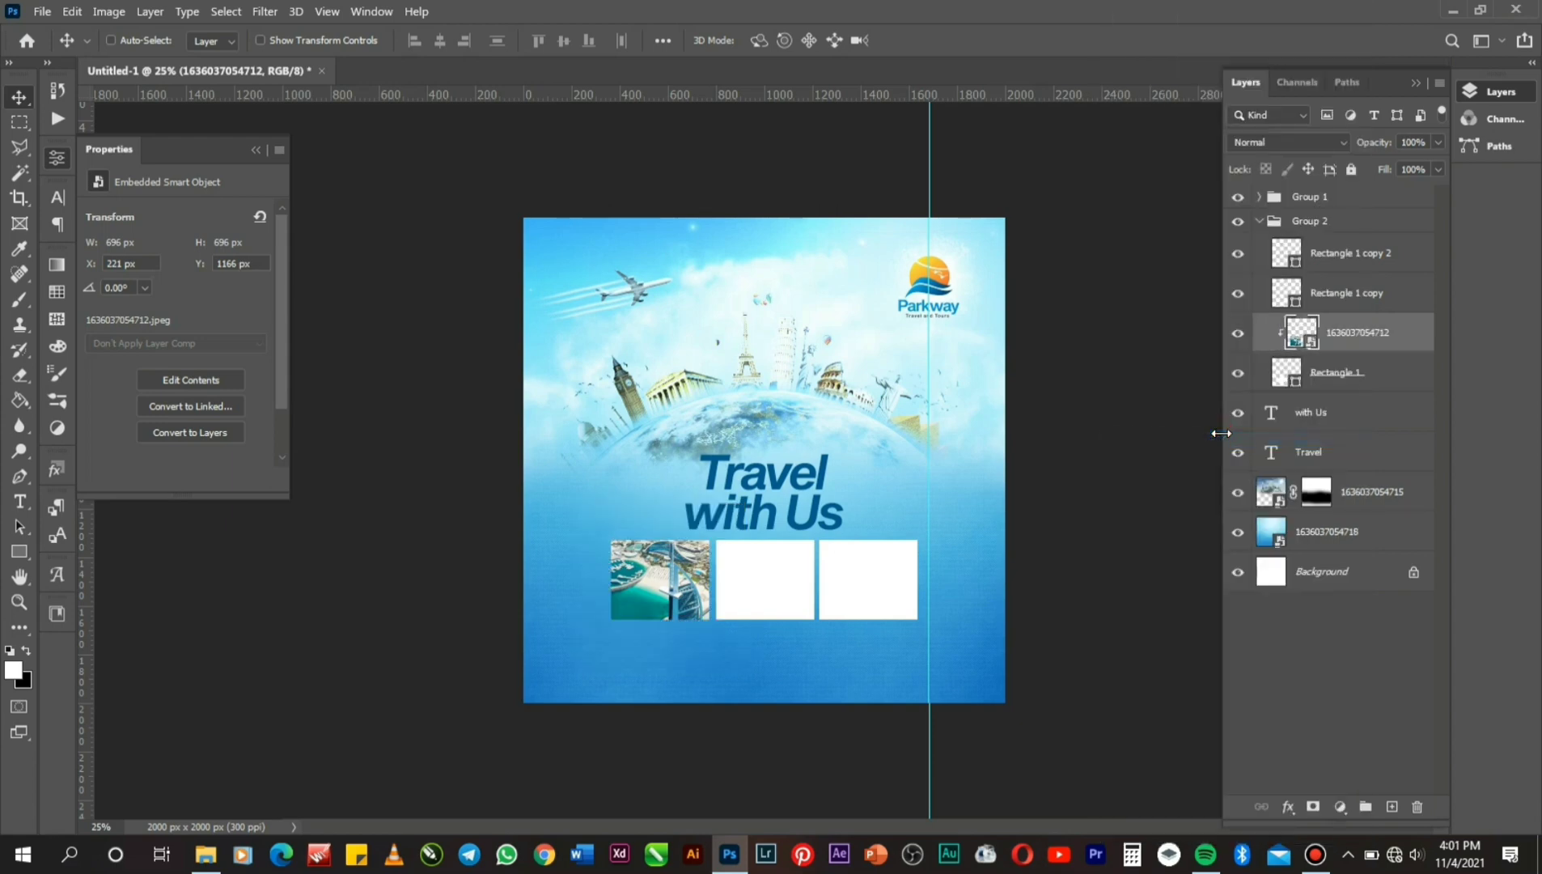
{"action": "key", "text": "ctrl+t"}
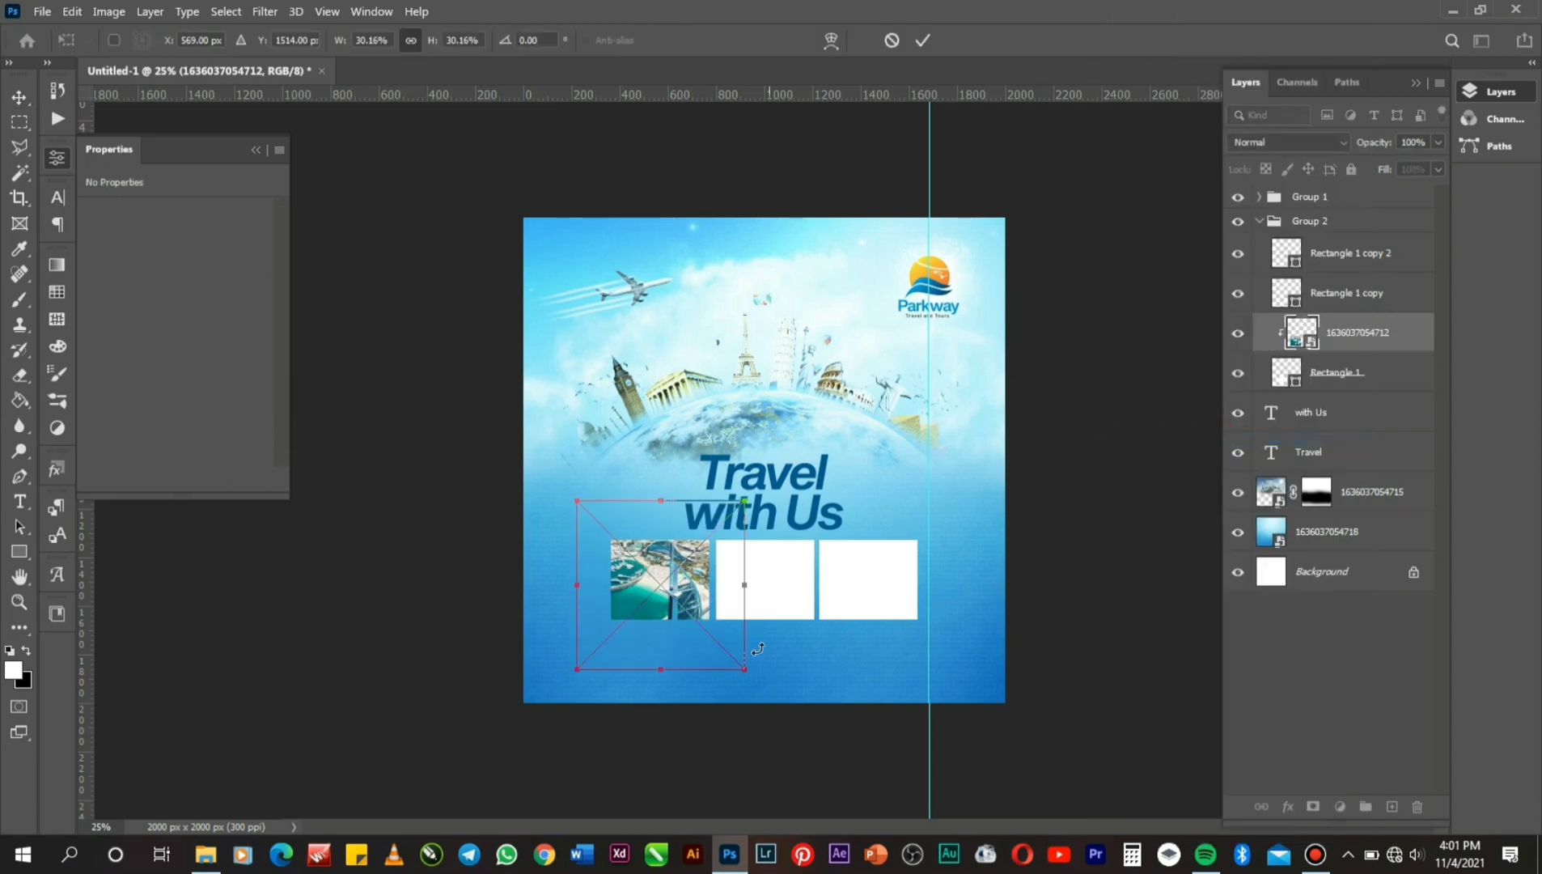
{"action": "left_click_drag", "start_coordinate": [745, 669], "coordinate": [714, 640]}
{"action": "key", "text": "Up"}
{"action": "key", "text": "Up"}
{"action": "key", "text": "Up"}
{"action": "key", "text": "Up"}
{"action": "key", "text": "Up"}
{"action": "key", "text": "Up"}
{"action": "key", "text": "Up"}
{"action": "key", "text": "Up"}
{"action": "key", "text": "Up"}
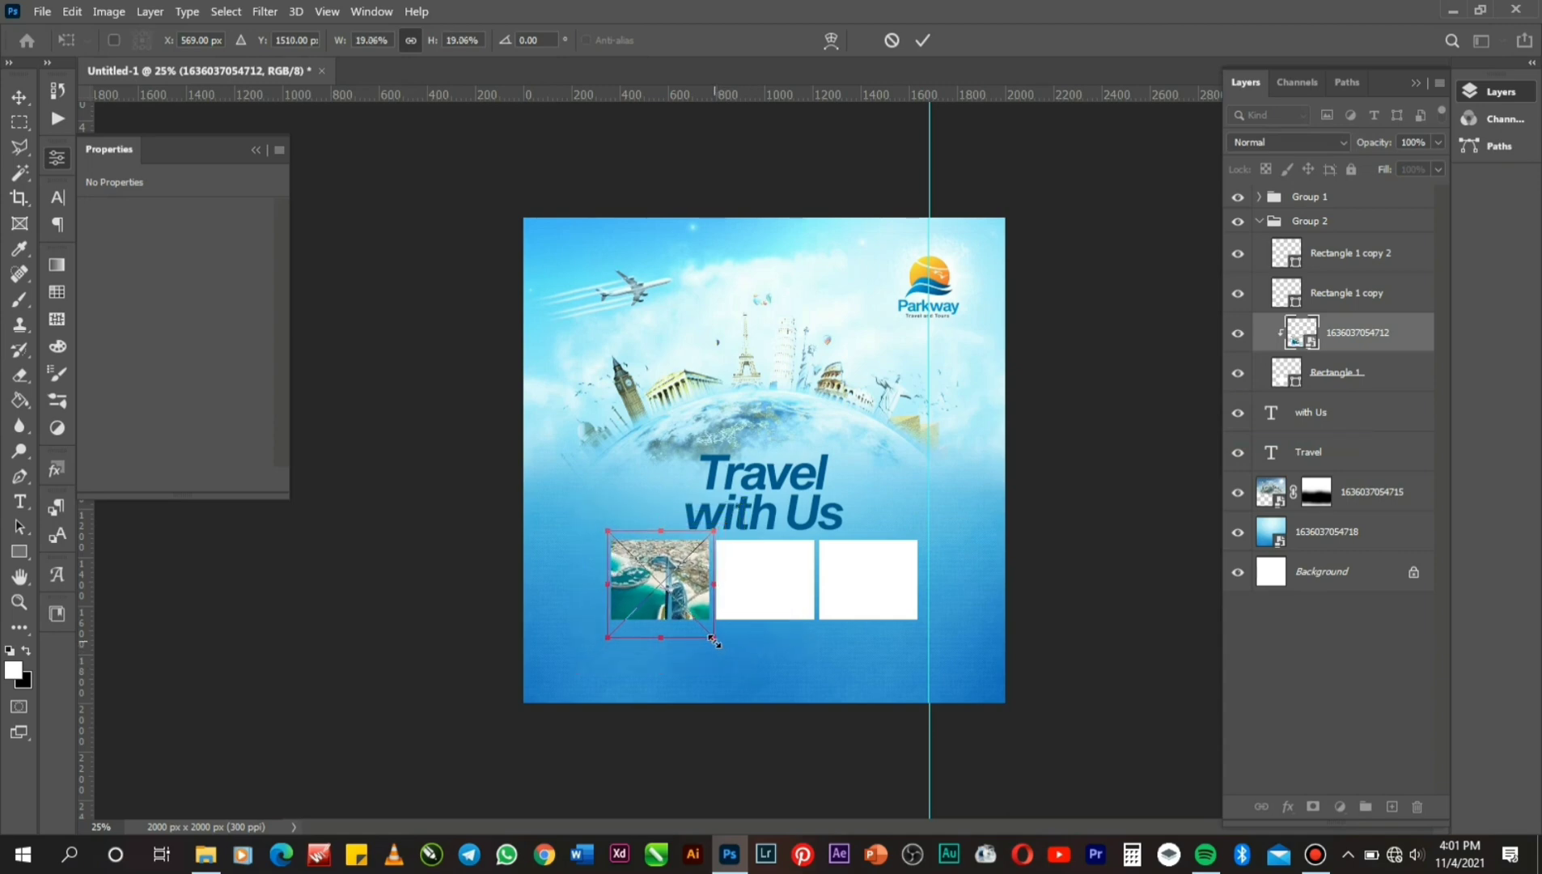
{"action": "key", "text": "Up"}
{"action": "key", "text": "Up"}
{"action": "key", "text": "Up"}
{"action": "key", "text": "Up"}
{"action": "key", "text": "Up"}
{"action": "key", "text": "Up"}
{"action": "key", "text": "Up"}
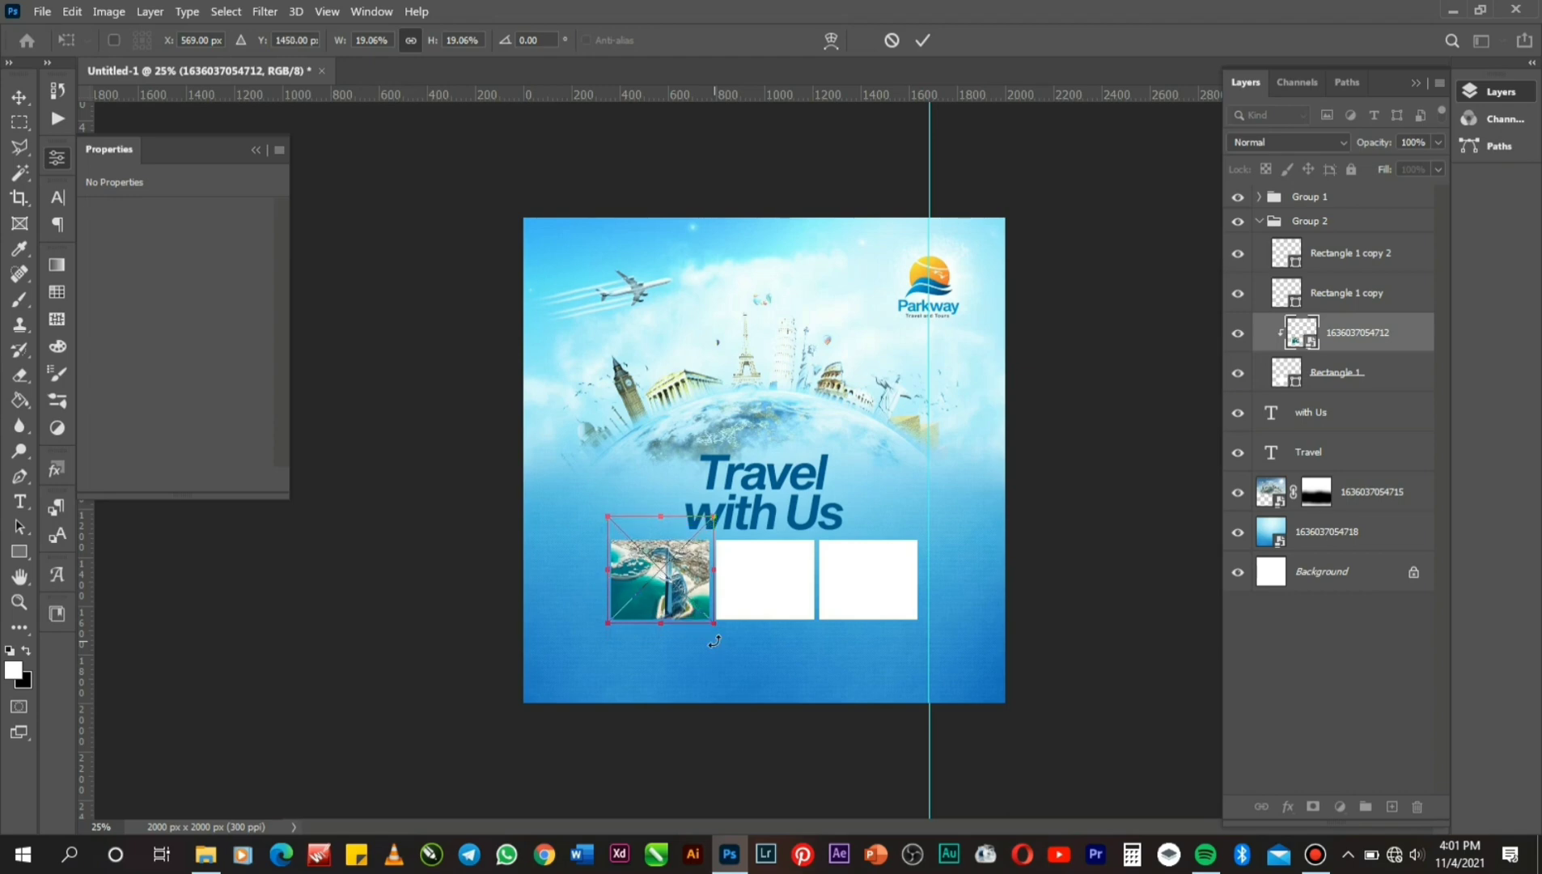
{"action": "key", "text": "Return"}
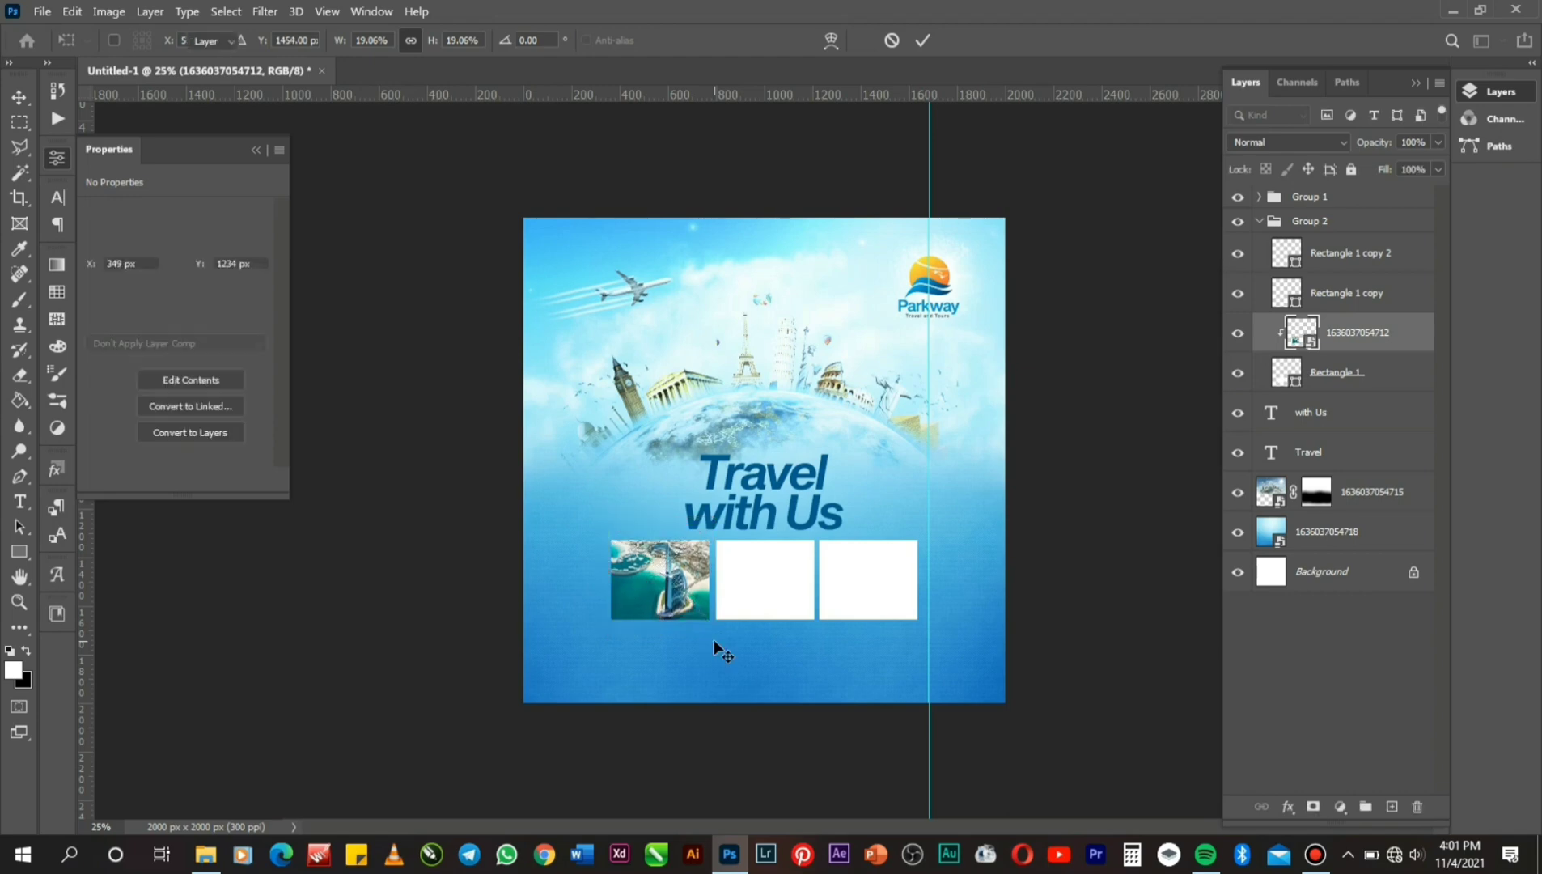
{"action": "right_click", "coordinate": [774, 571]}
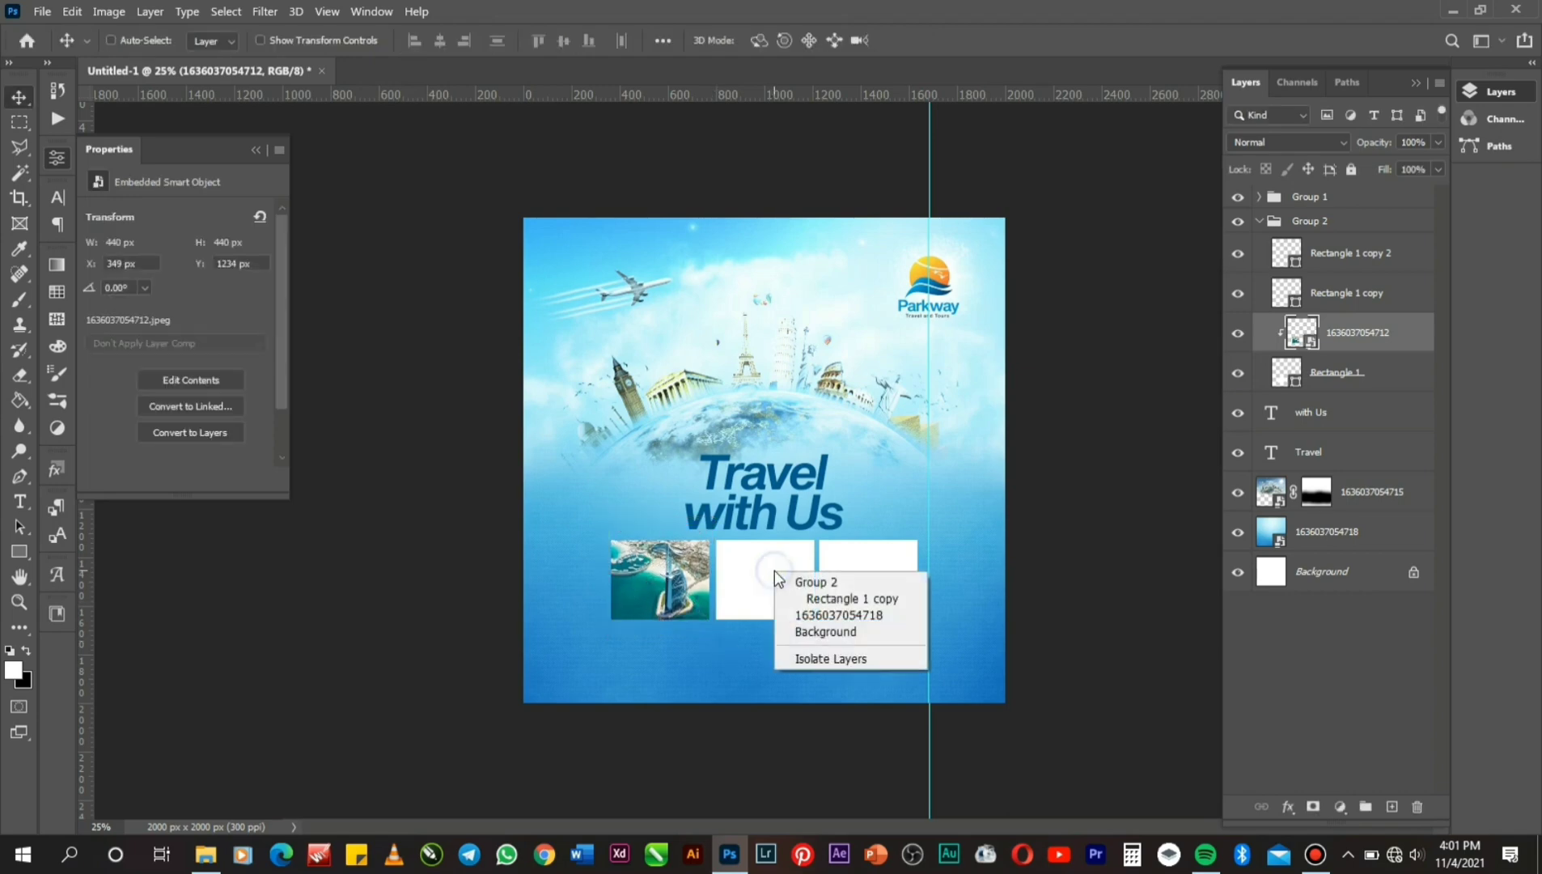
{"action": "left_click", "coordinate": [831, 594]}
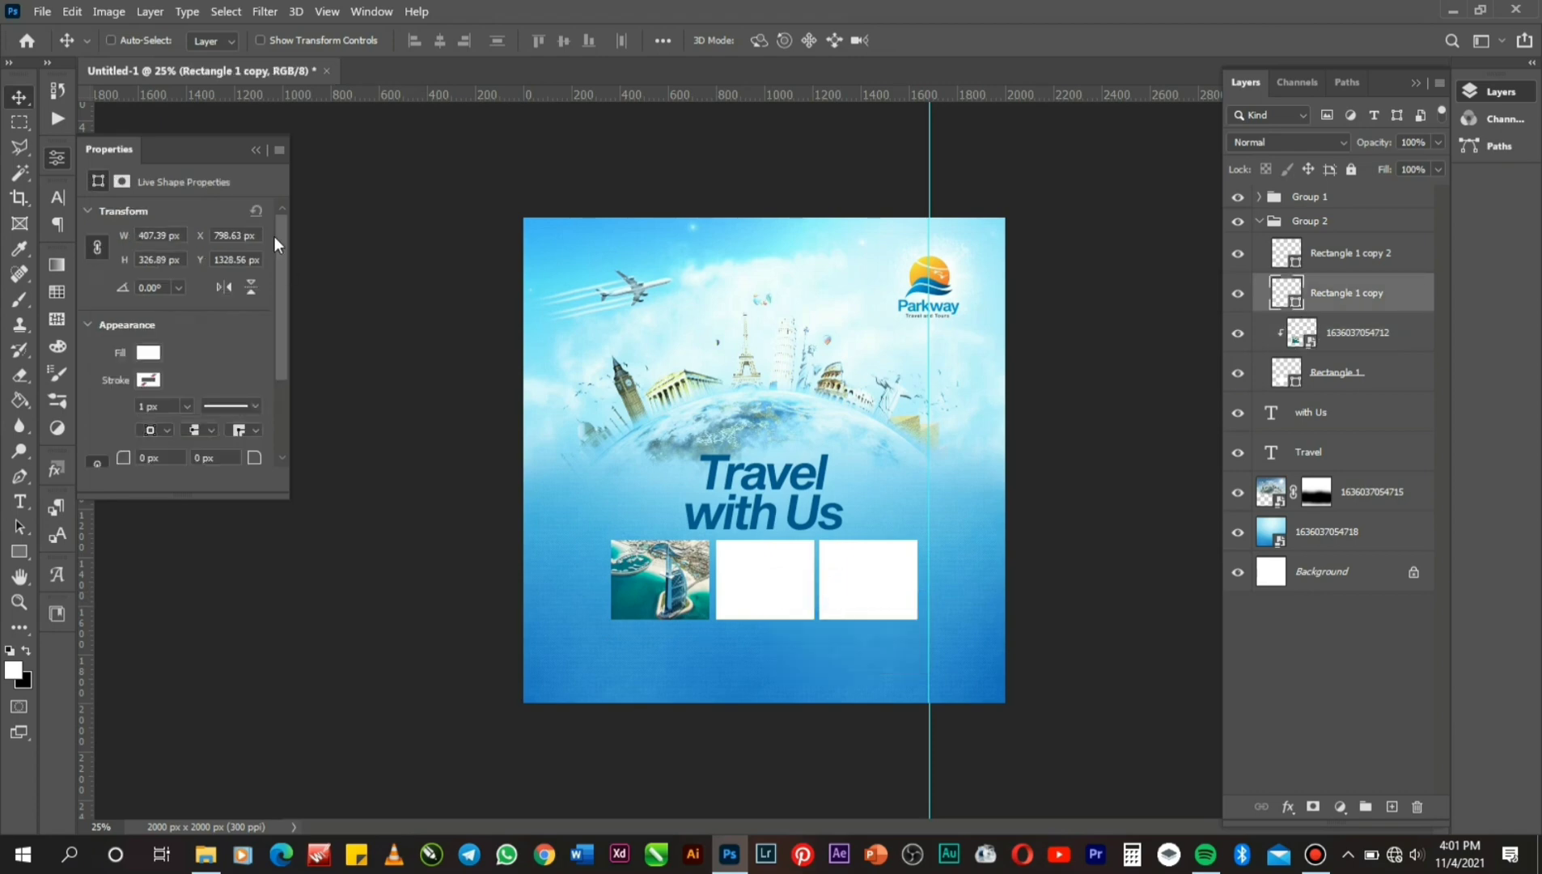
Place the Tower Bridge photo embedded, scaled to about 28% over the second white frame.
{"action": "left_click", "coordinate": [39, 12]}
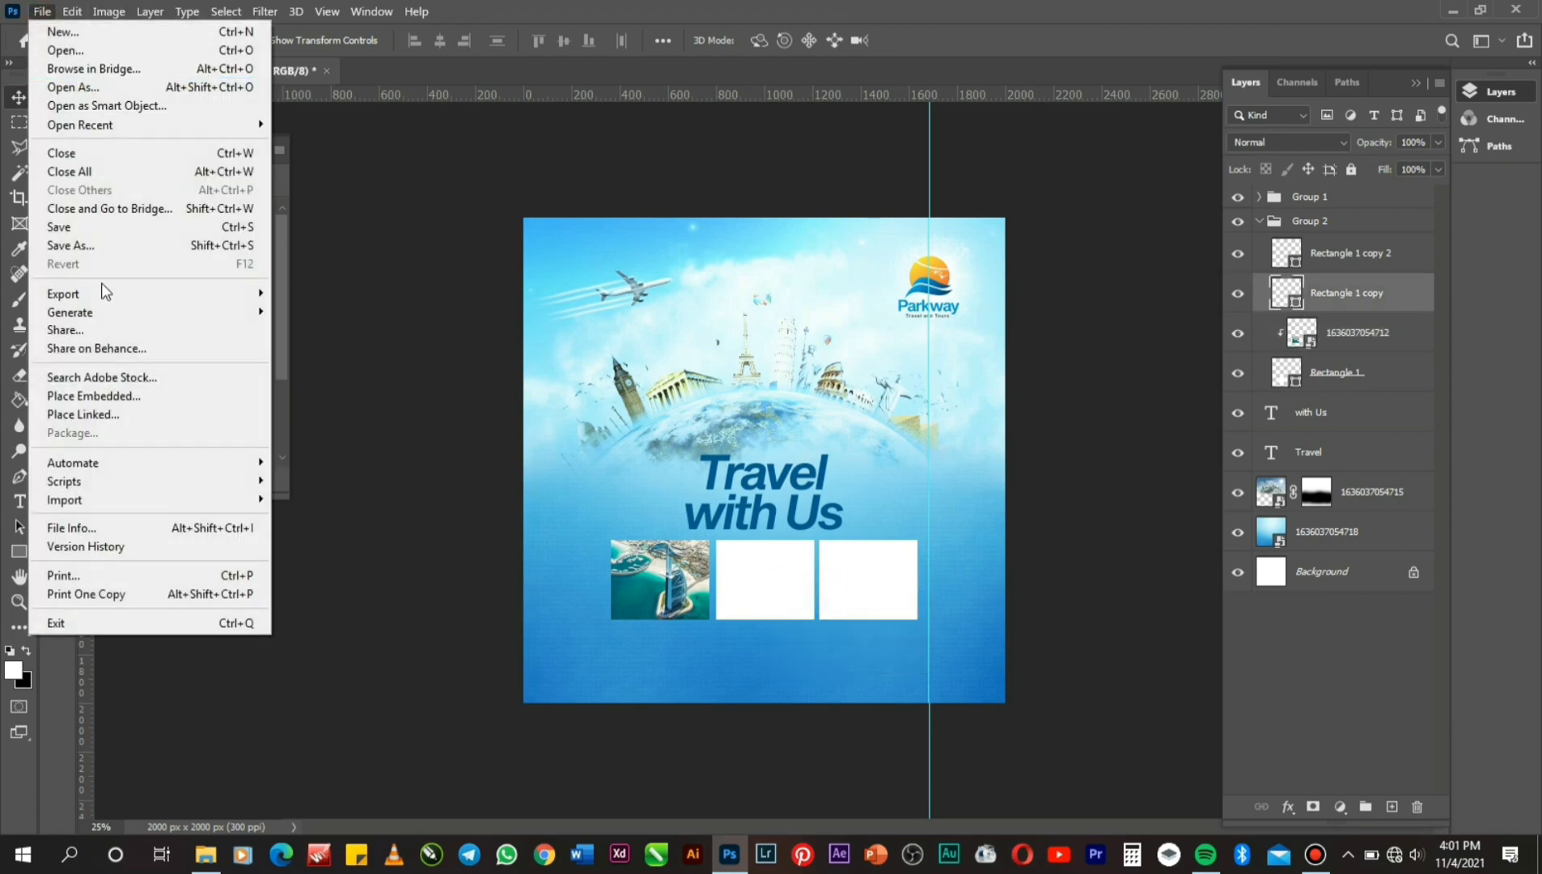
{"action": "left_click", "coordinate": [140, 401]}
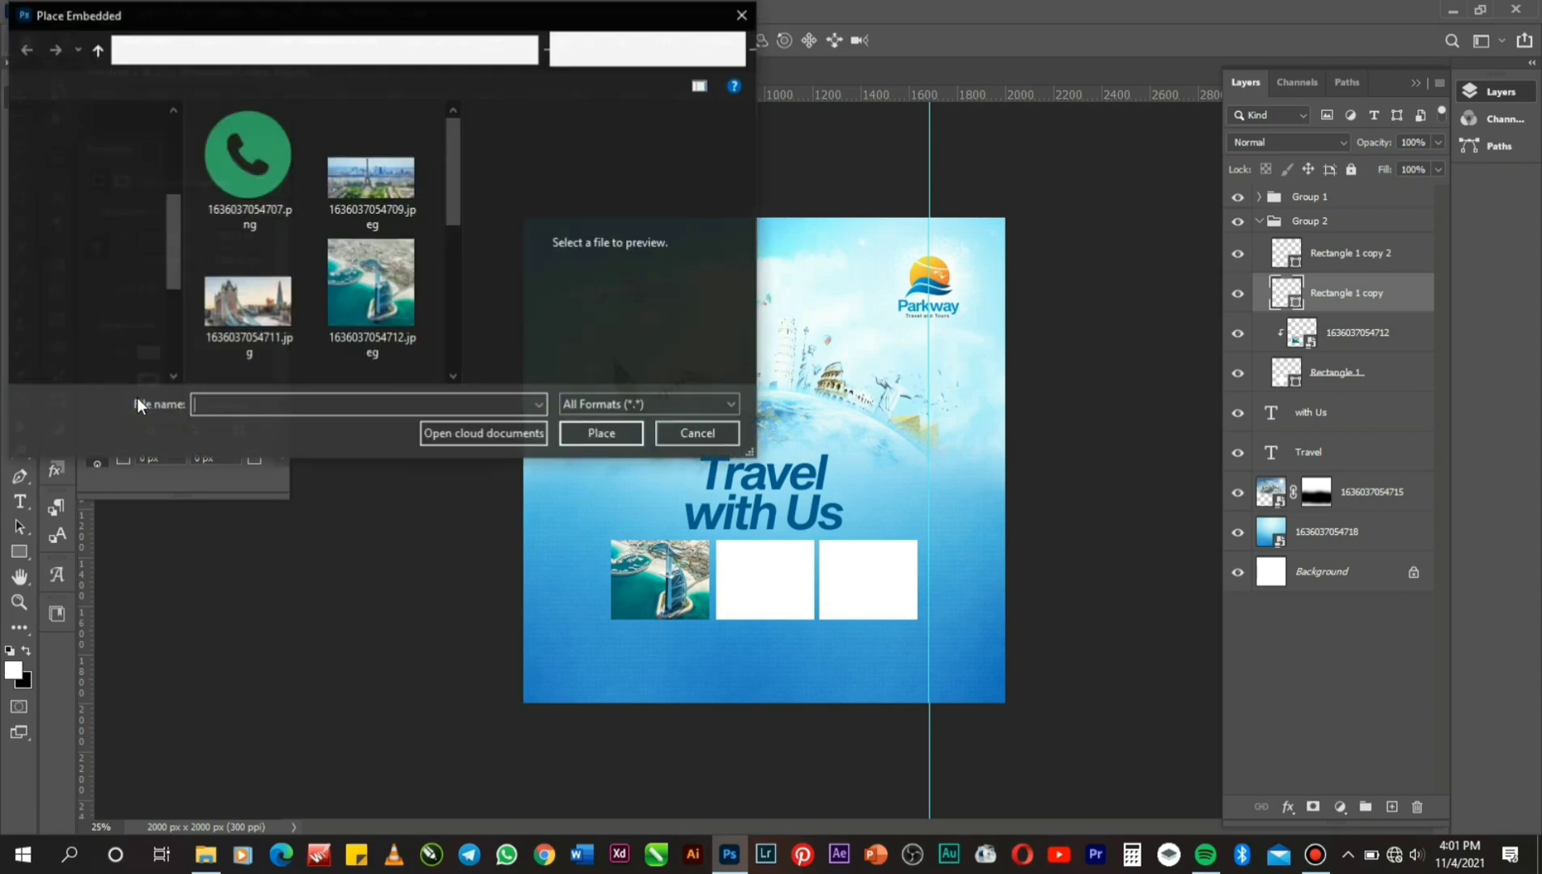
{"action": "double_click", "coordinate": [283, 275]}
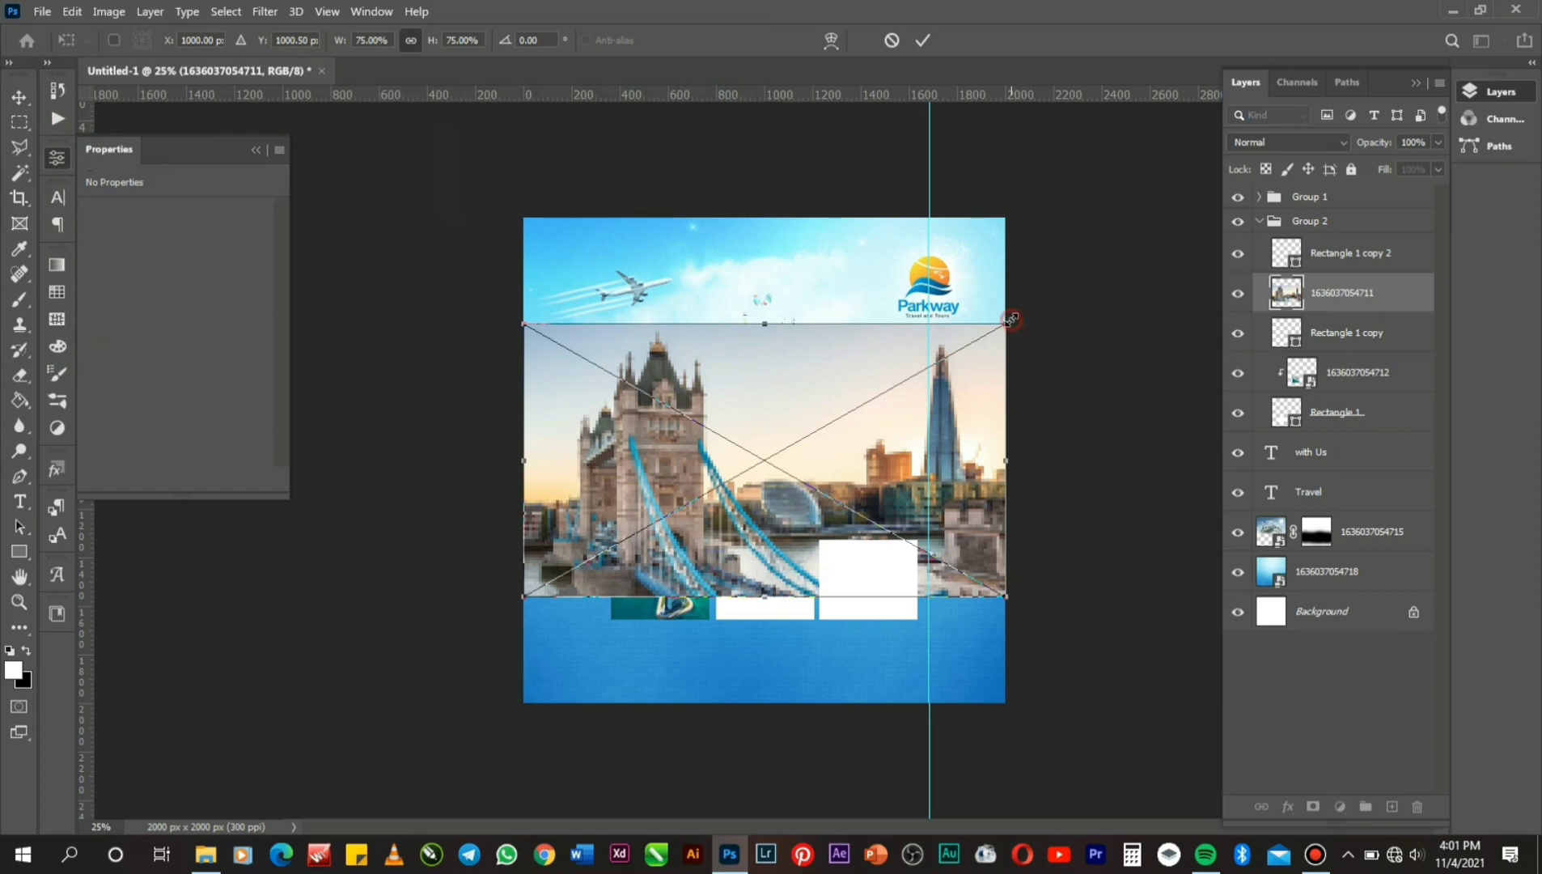
{"action": "left_click_drag", "start_coordinate": [1010, 319], "coordinate": [853, 410]}
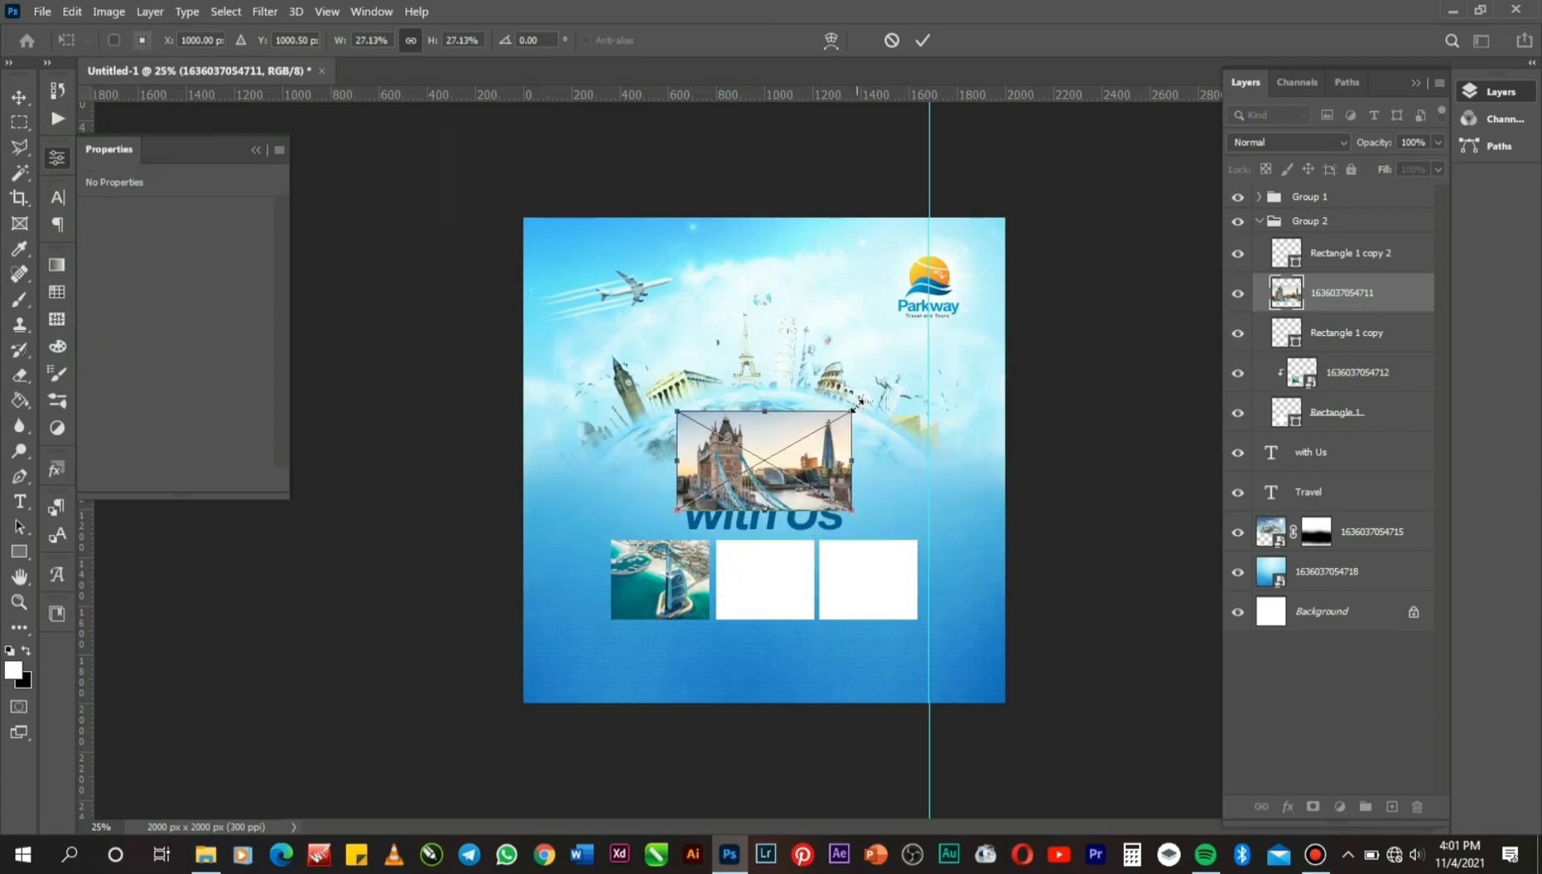
{"action": "left_click_drag", "start_coordinate": [783, 457], "coordinate": [818, 573]}
{"action": "key", "text": "Return"}
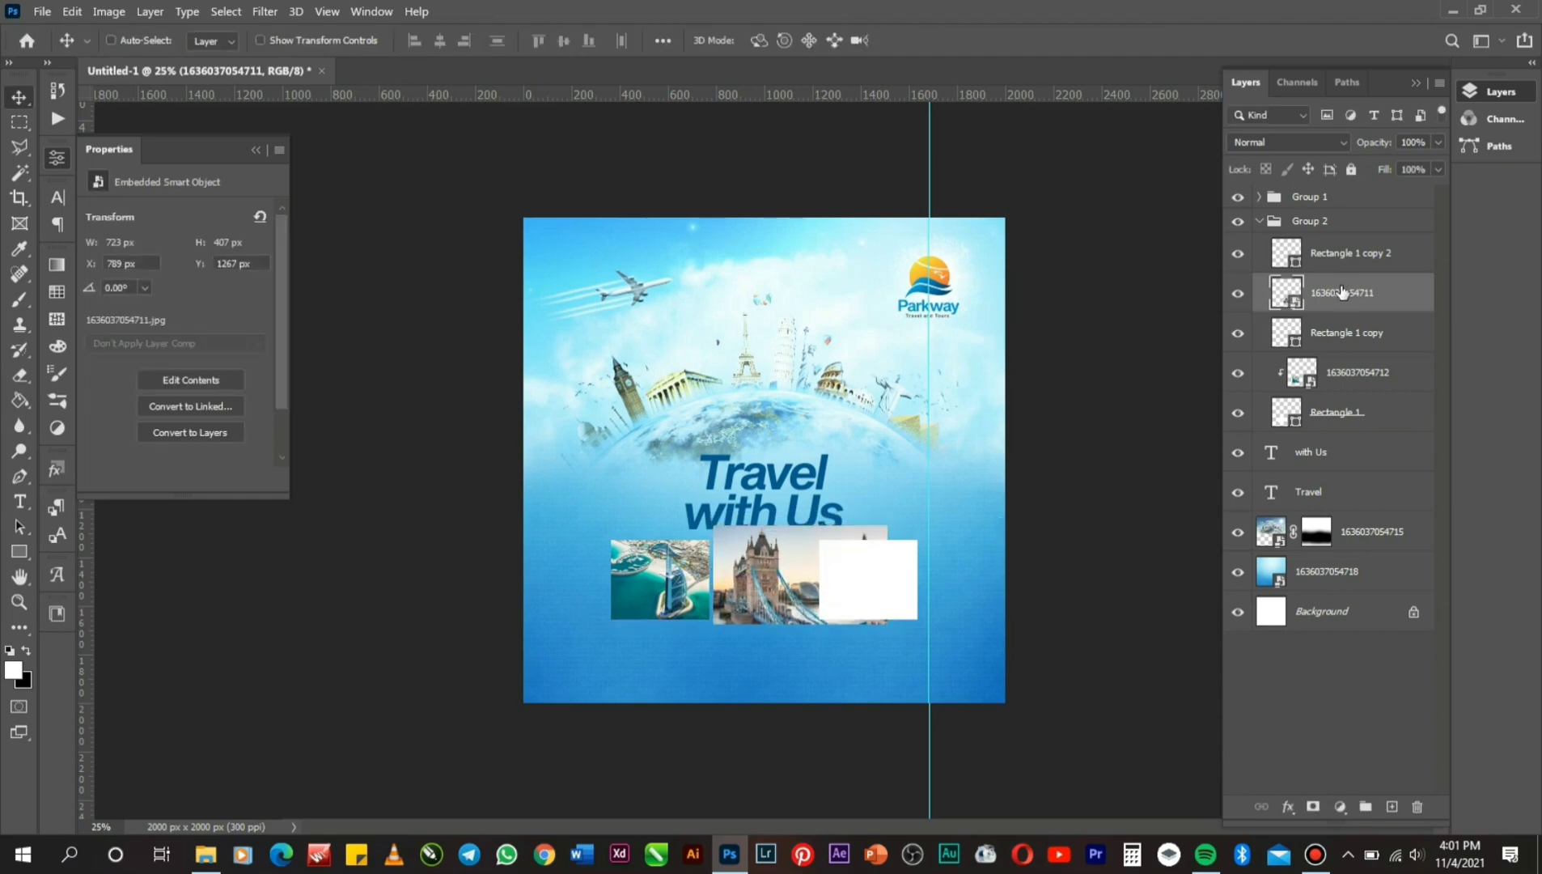
Clip the Tower Bridge photo to the frame, shrink it to 638 × 359 px, then select Rectangle 1 copy 2.
{"action": "right_click", "coordinate": [1340, 293]}
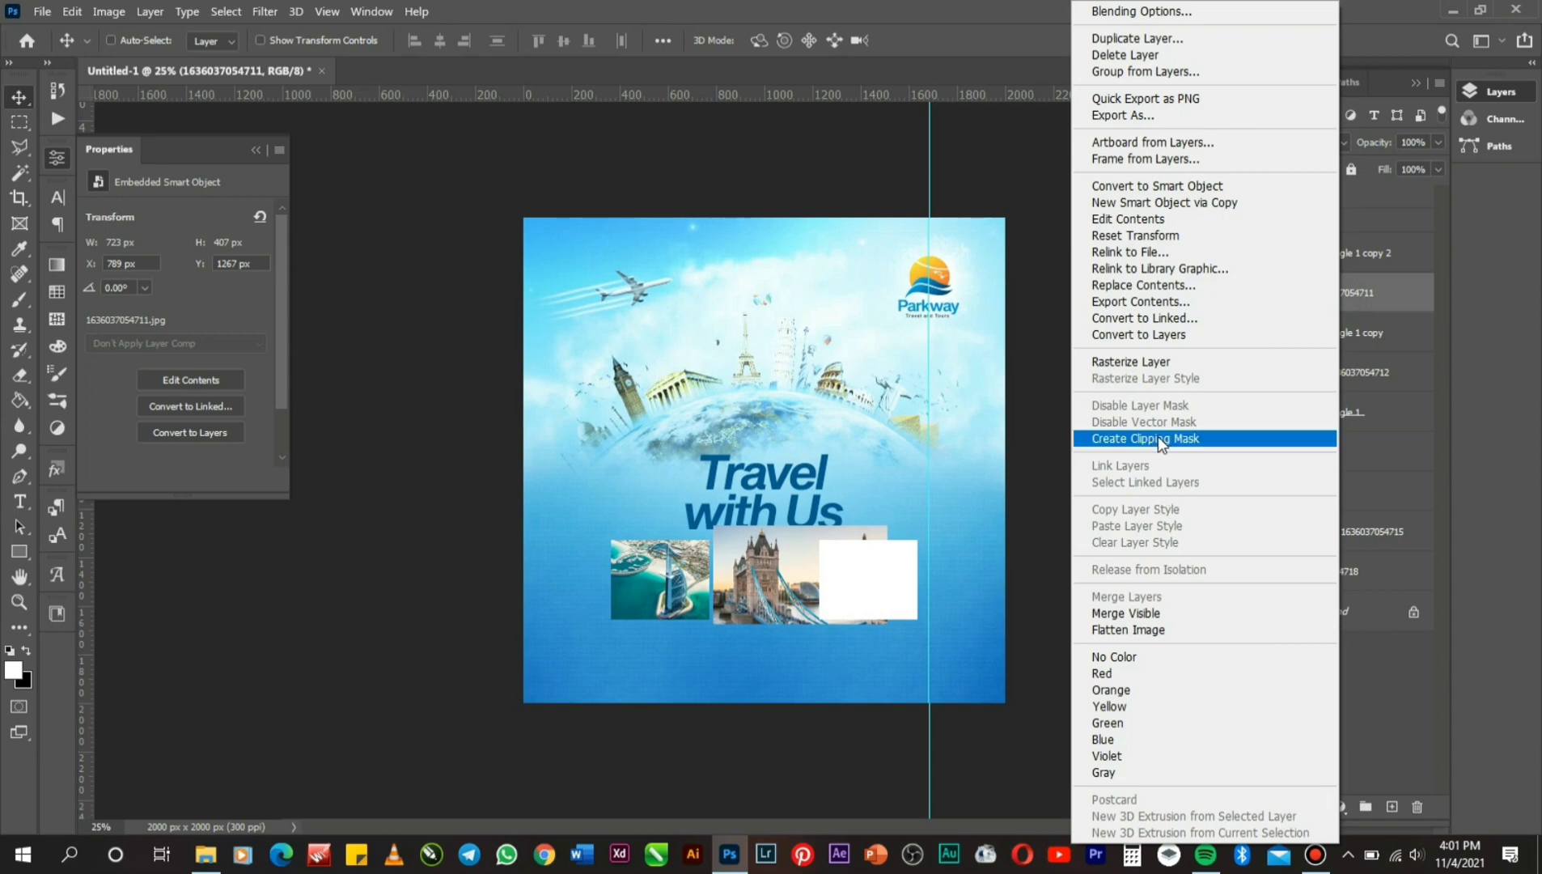
{"action": "left_click", "coordinate": [1157, 438]}
{"action": "key", "text": "ctrl+t"}
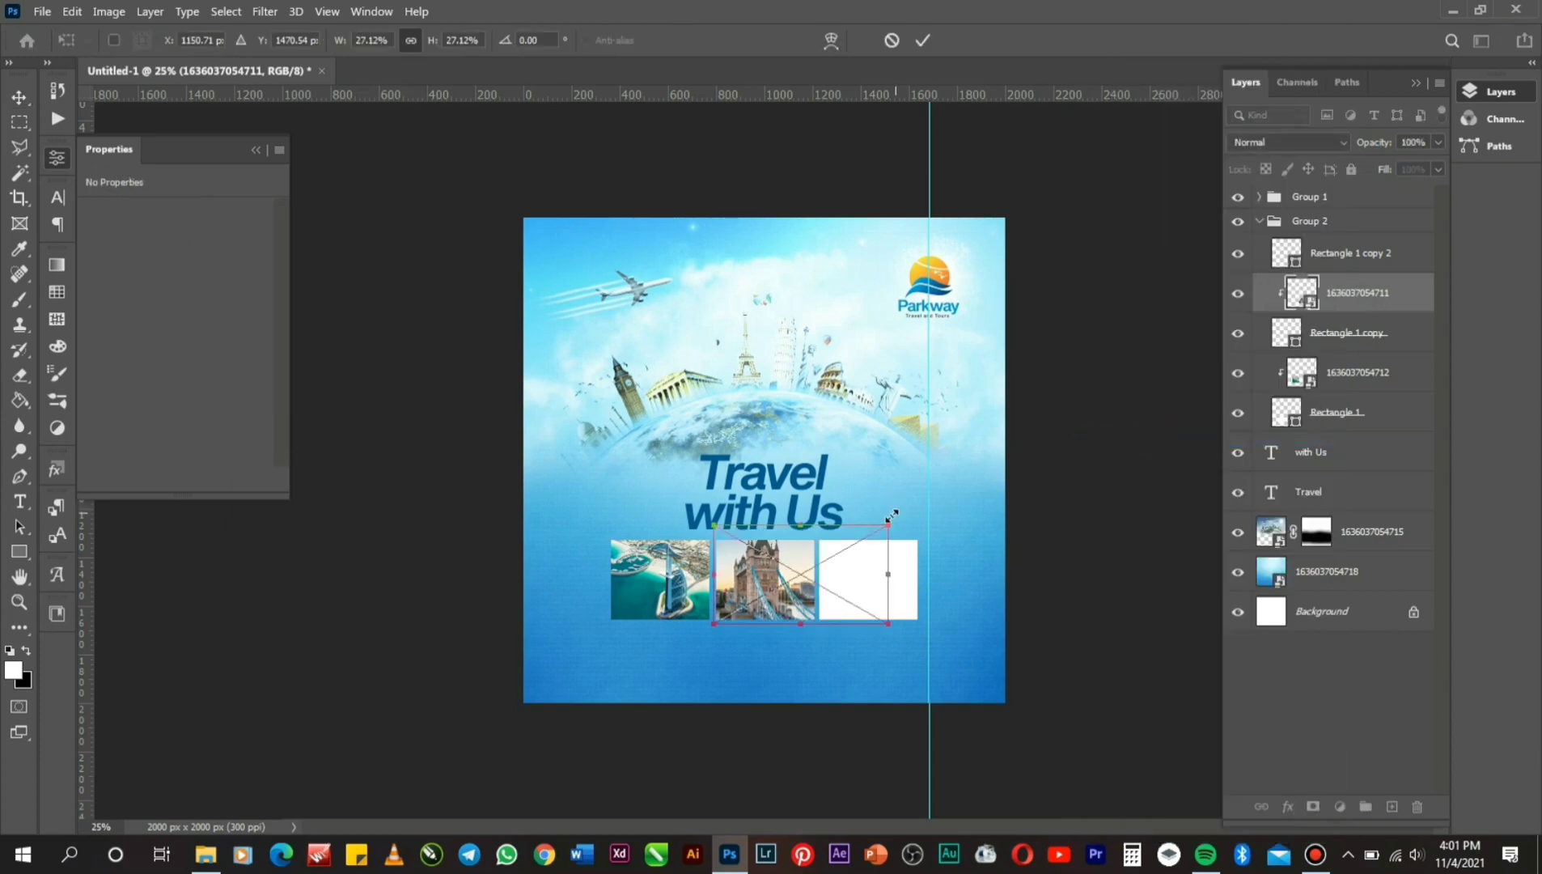
{"action": "left_click_drag", "start_coordinate": [887, 525], "coordinate": [875, 534]}
{"action": "key", "text": "Return"}
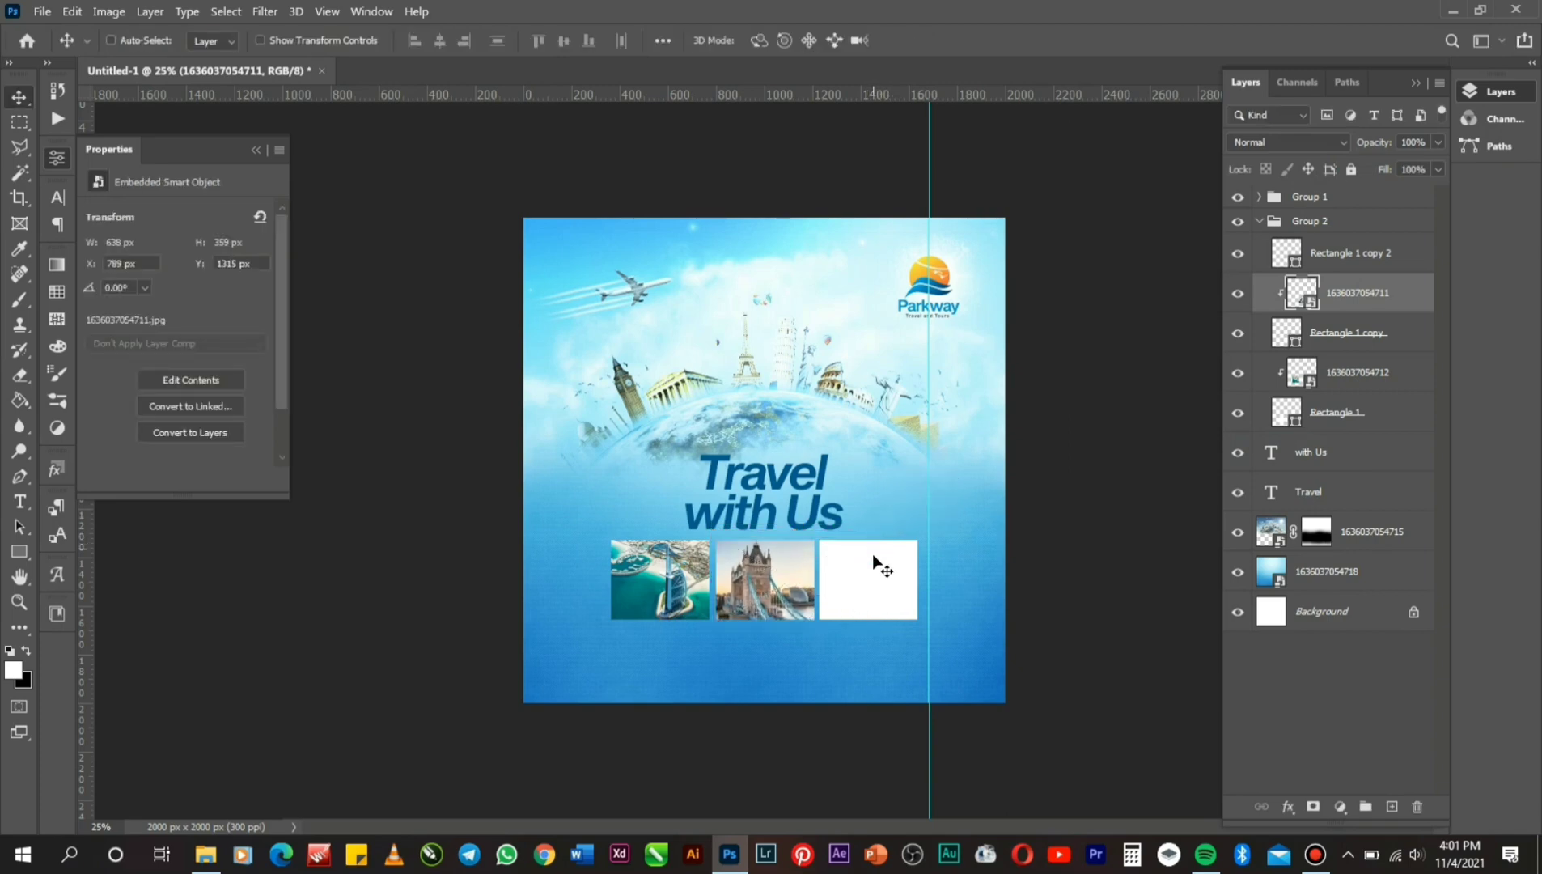
{"action": "right_click", "coordinate": [875, 577]}
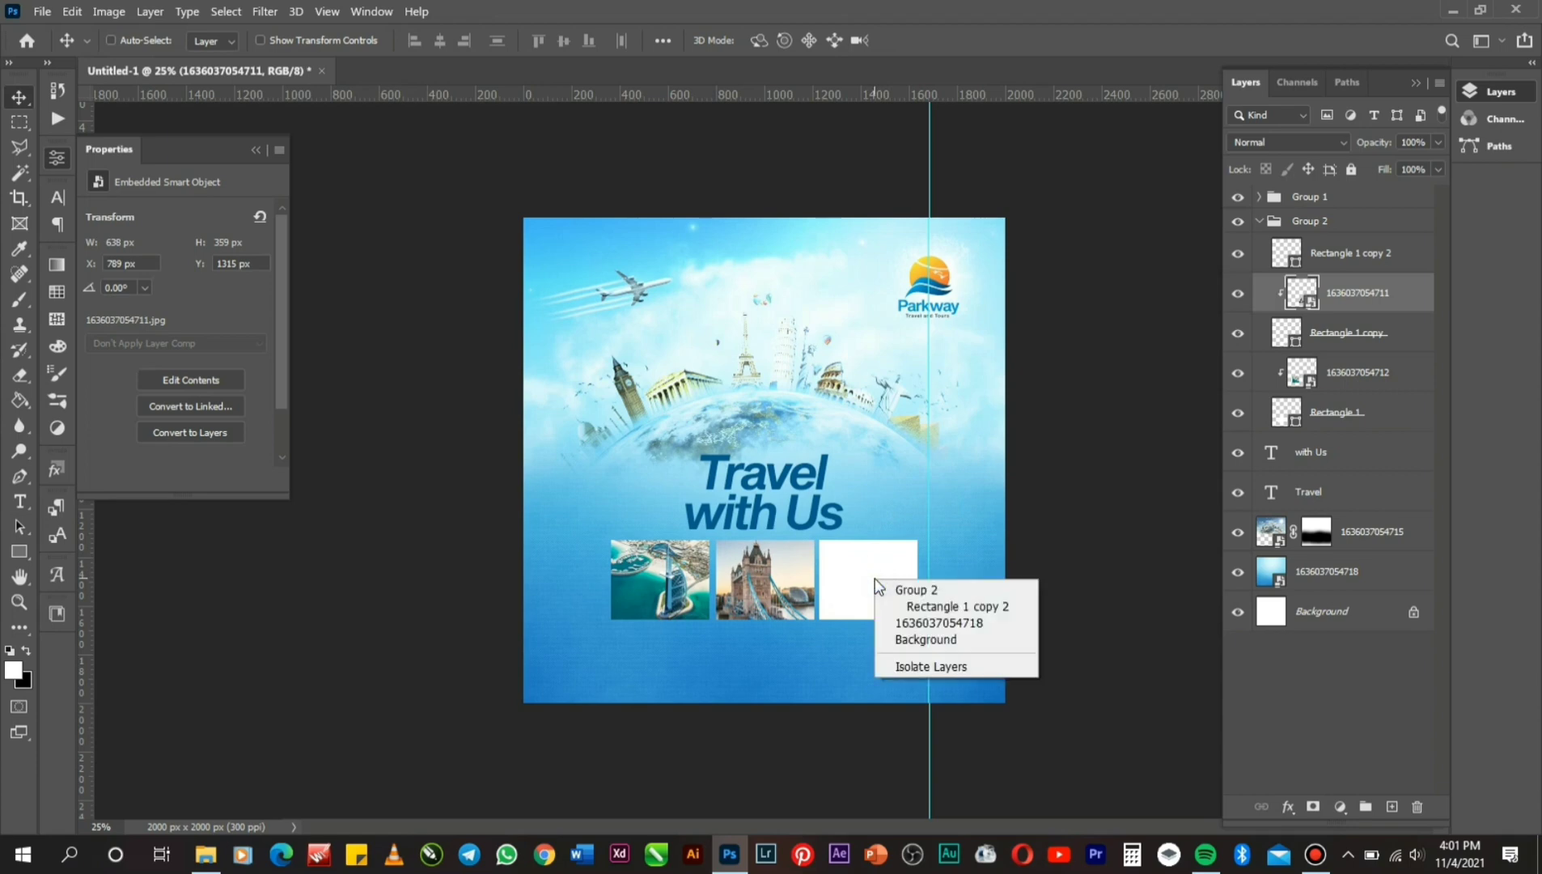
{"action": "left_click", "coordinate": [934, 613]}
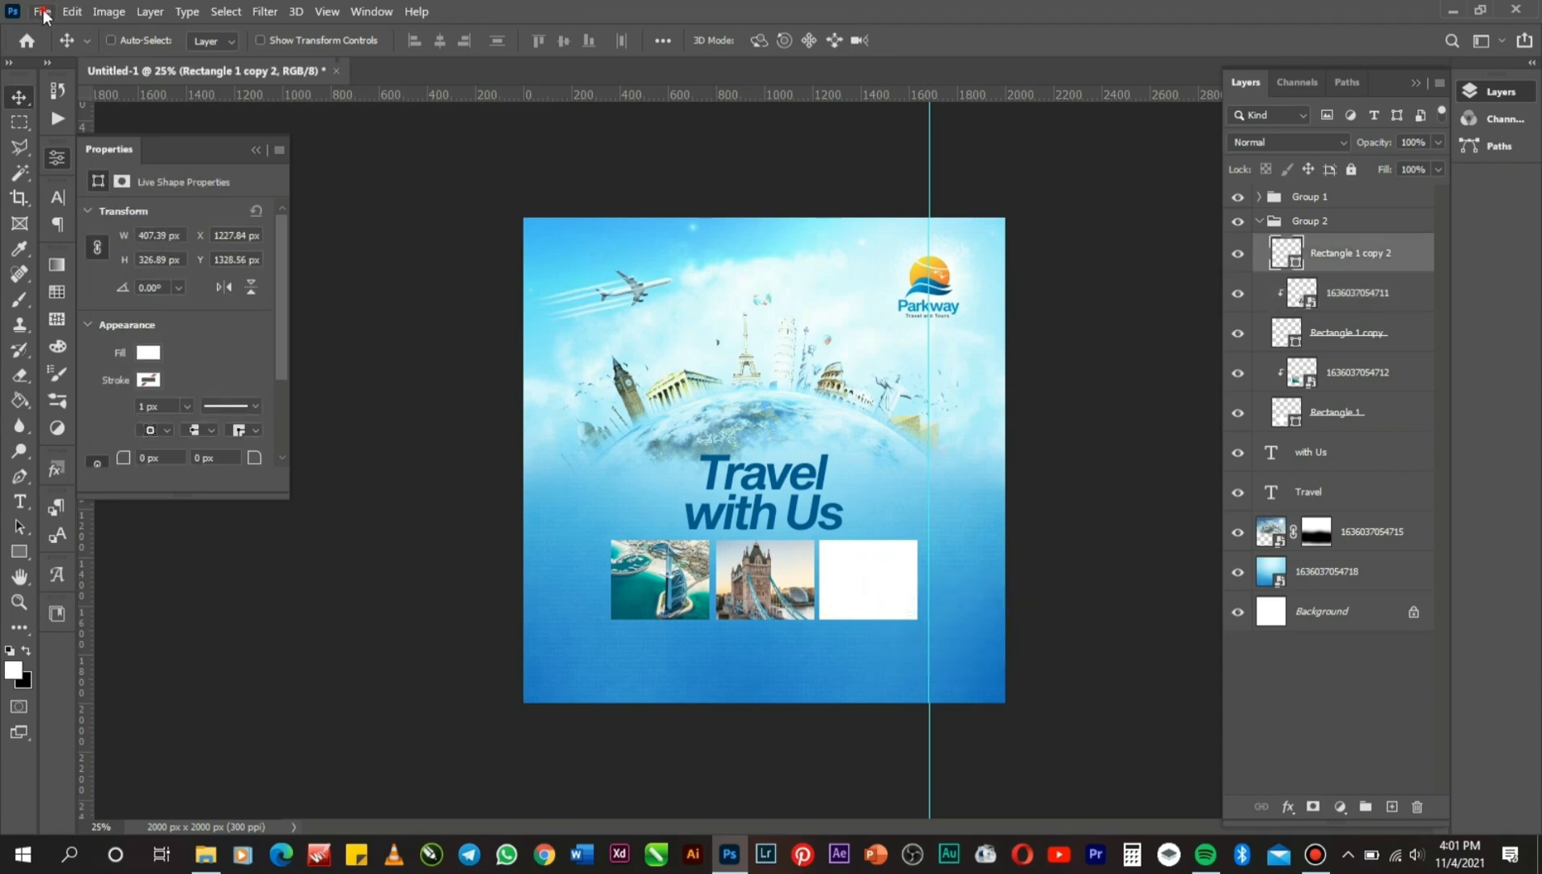
Place the Eiffel Tower photo 1636037054709.jpeg embedded, shrunk and moved onto the third frame.
{"action": "left_click", "coordinate": [42, 12]}
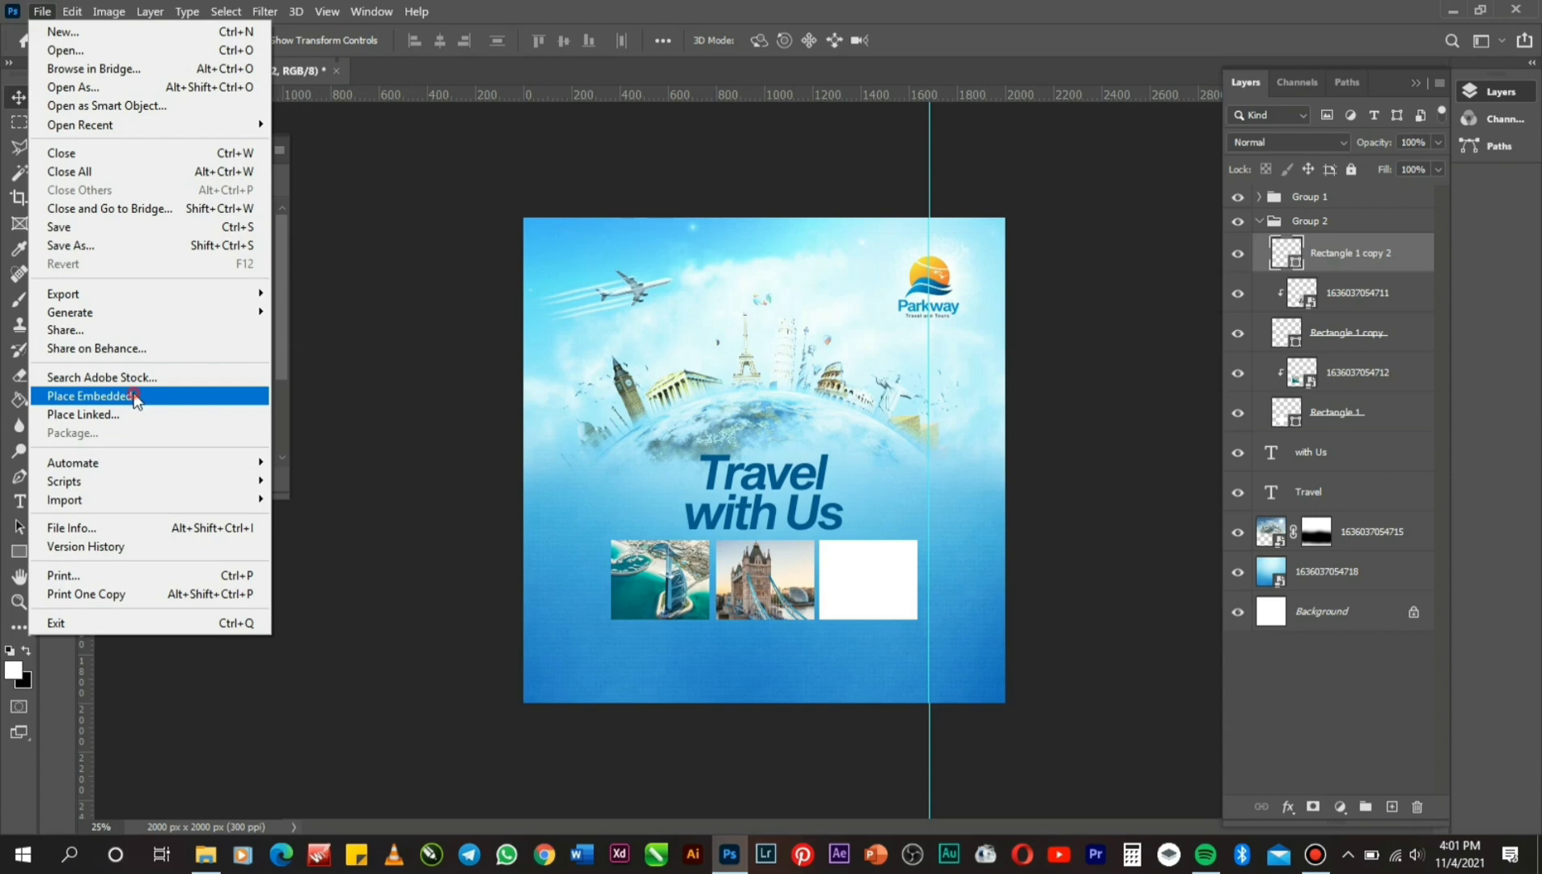
{"action": "left_click", "coordinate": [134, 397]}
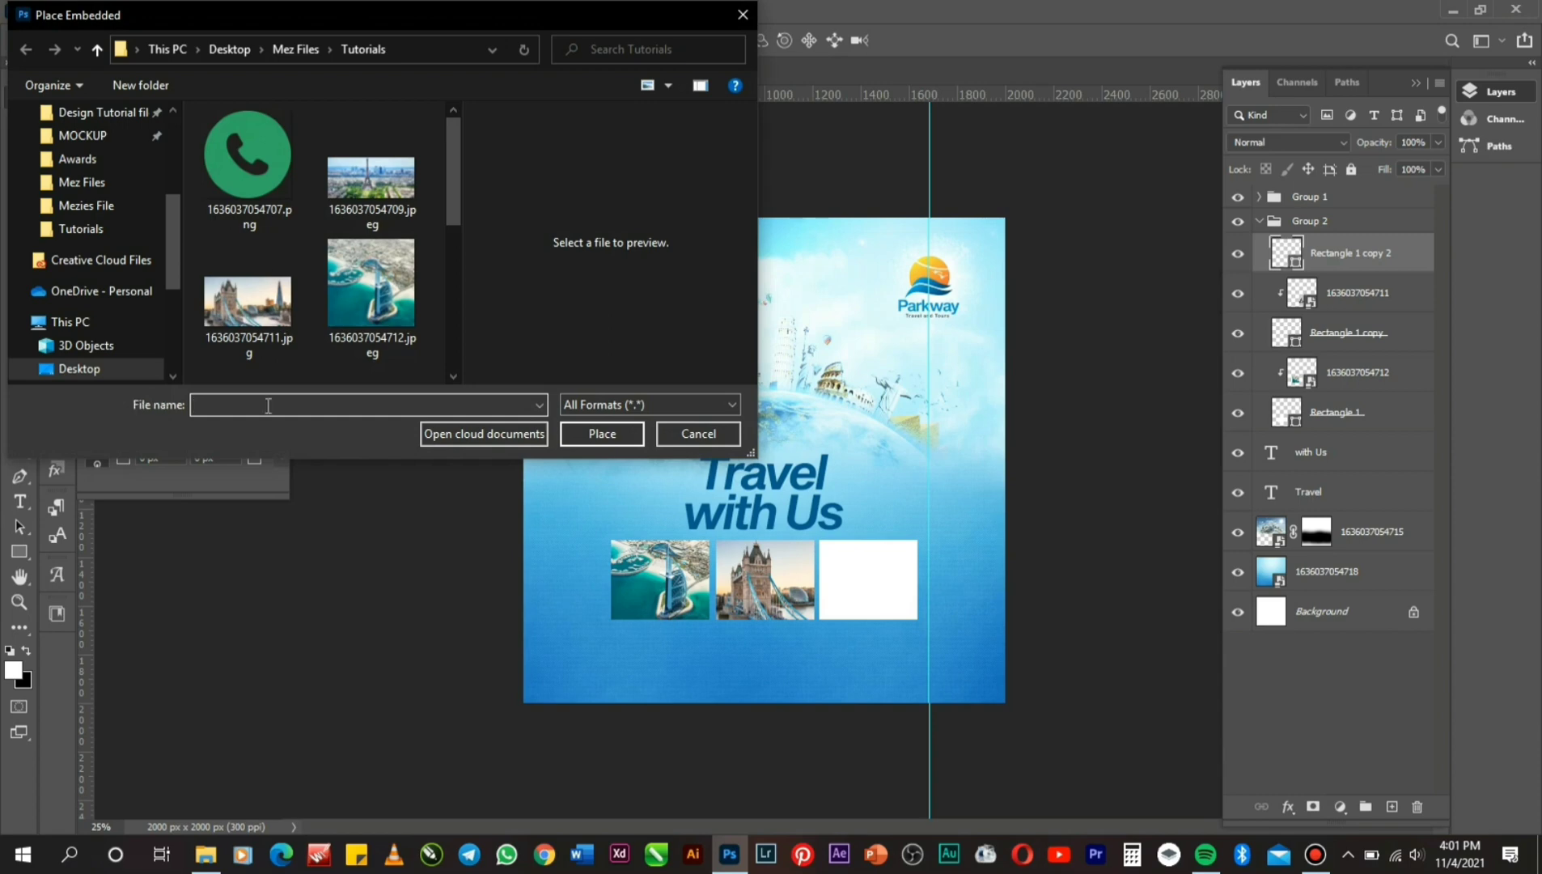
{"action": "double_click", "coordinate": [378, 173]}
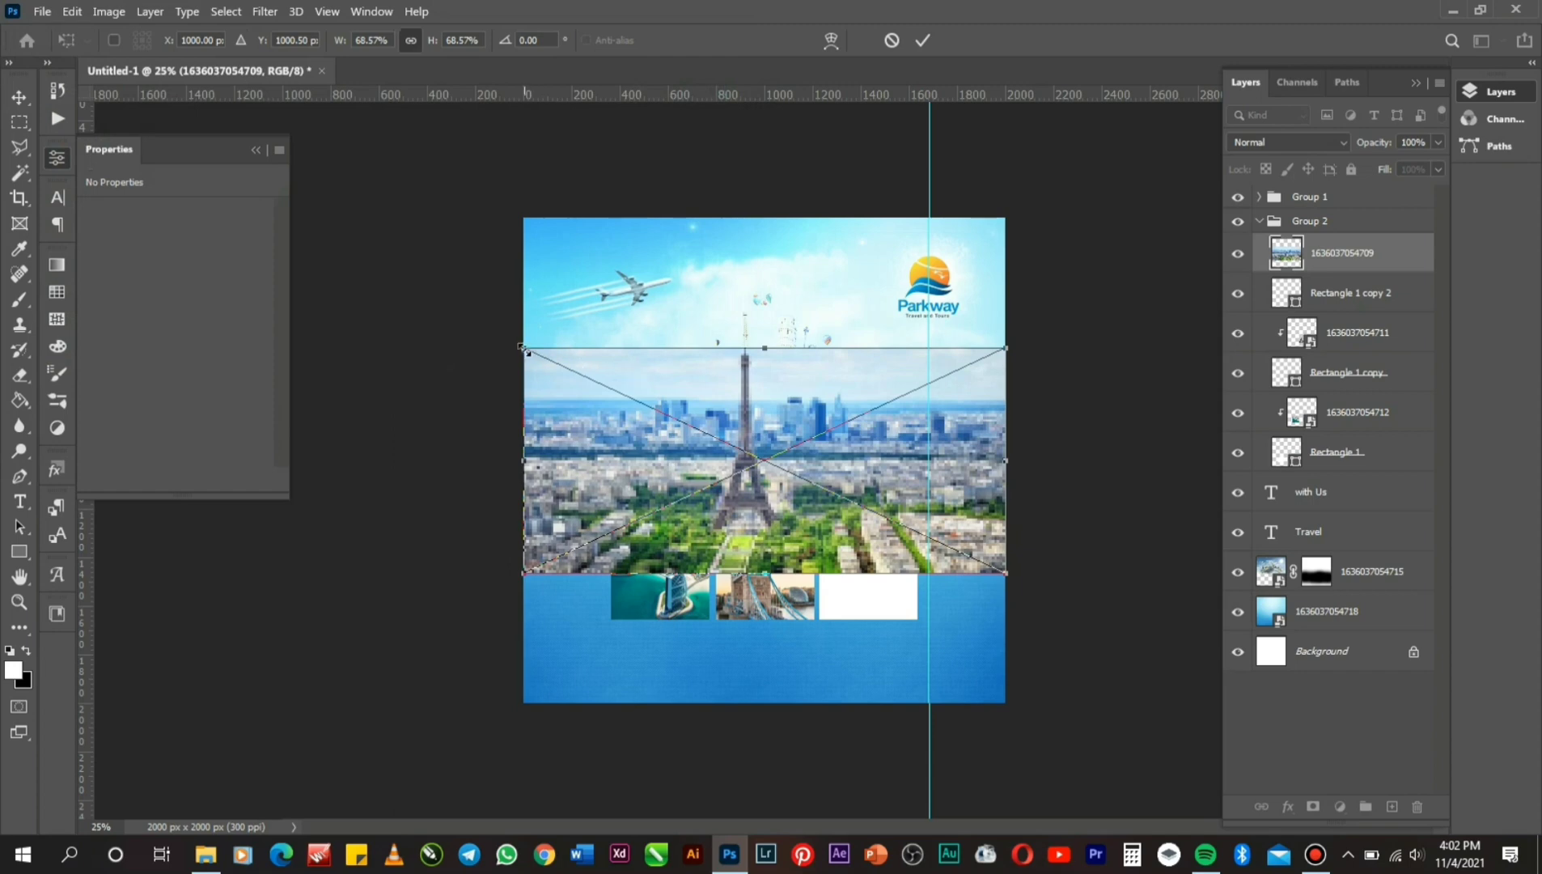
{"action": "left_click_drag", "start_coordinate": [524, 349], "coordinate": [825, 470]}
{"action": "left_click_drag", "start_coordinate": [869, 530], "coordinate": [843, 578]}
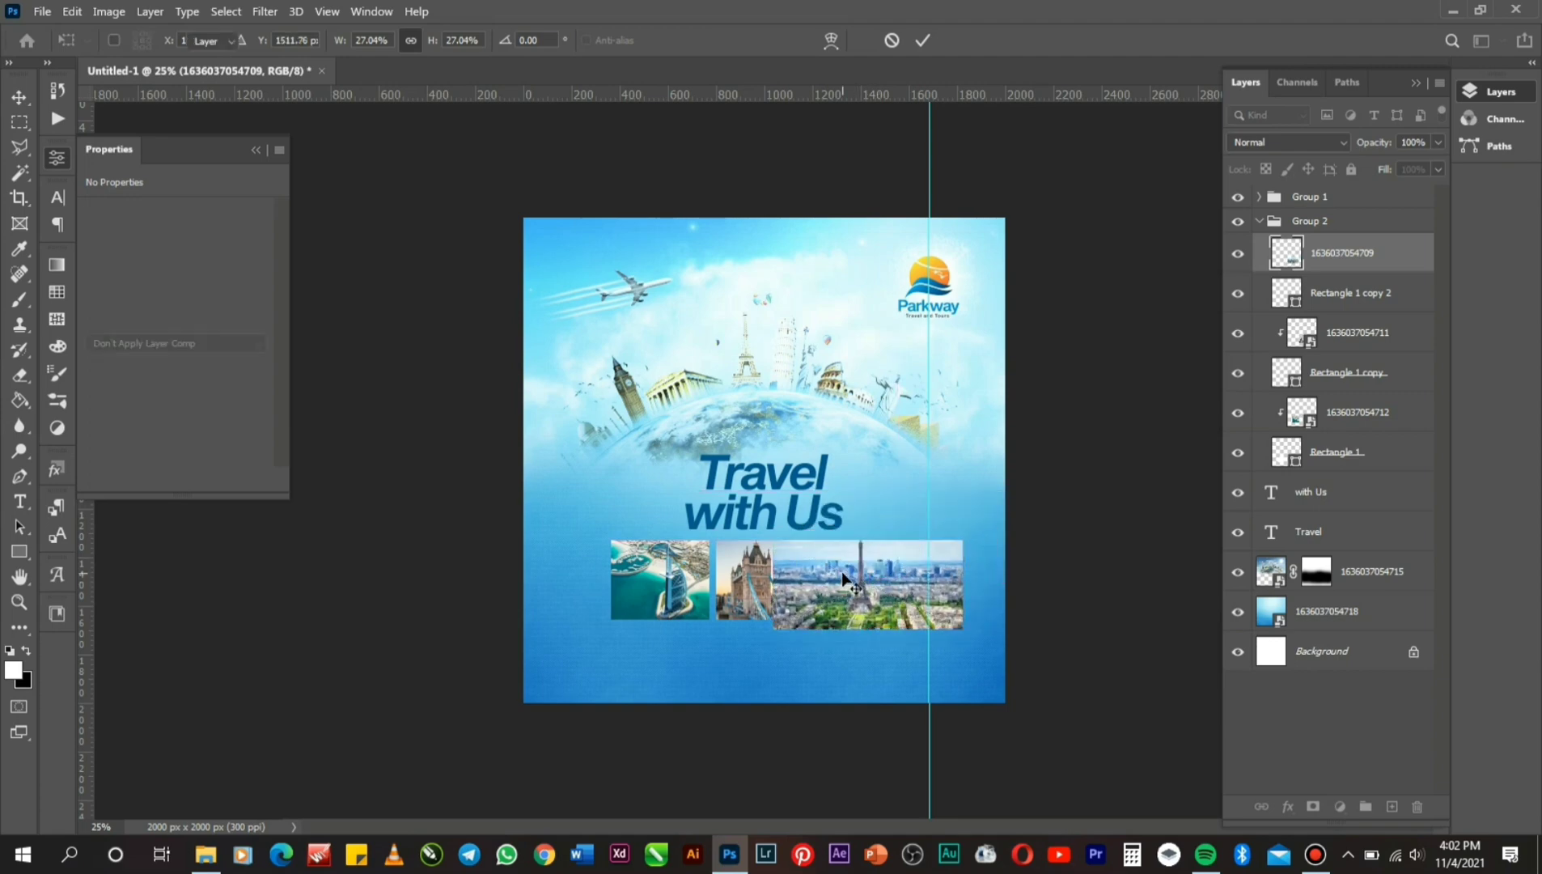
{"action": "key", "text": "Return"}
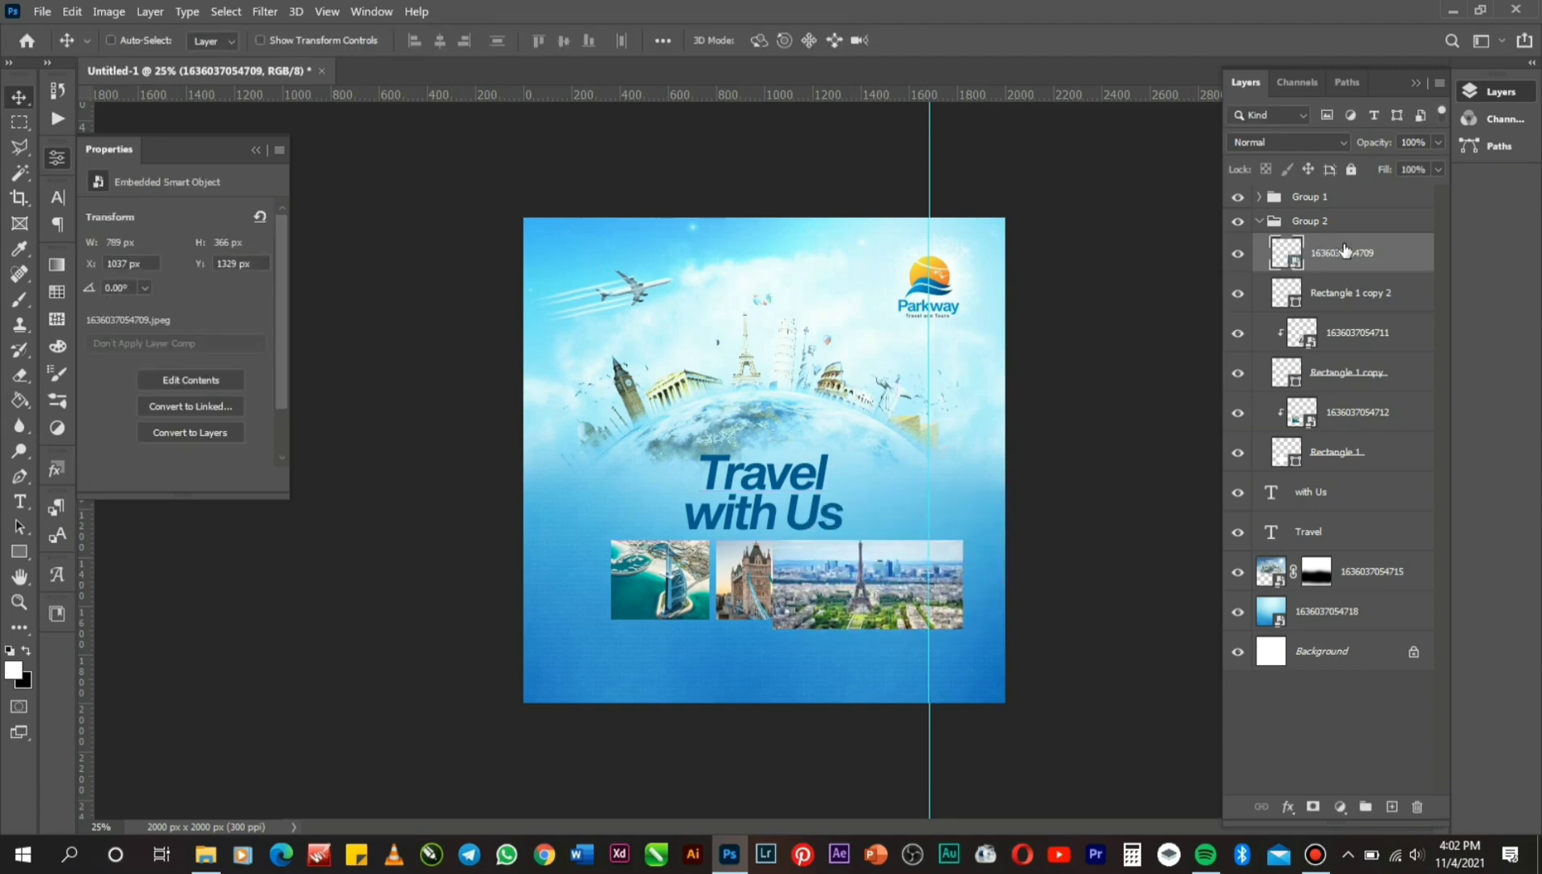
Clip the Paris photo into the third frame and nudge it slightly right.
{"action": "right_click", "coordinate": [1344, 249]}
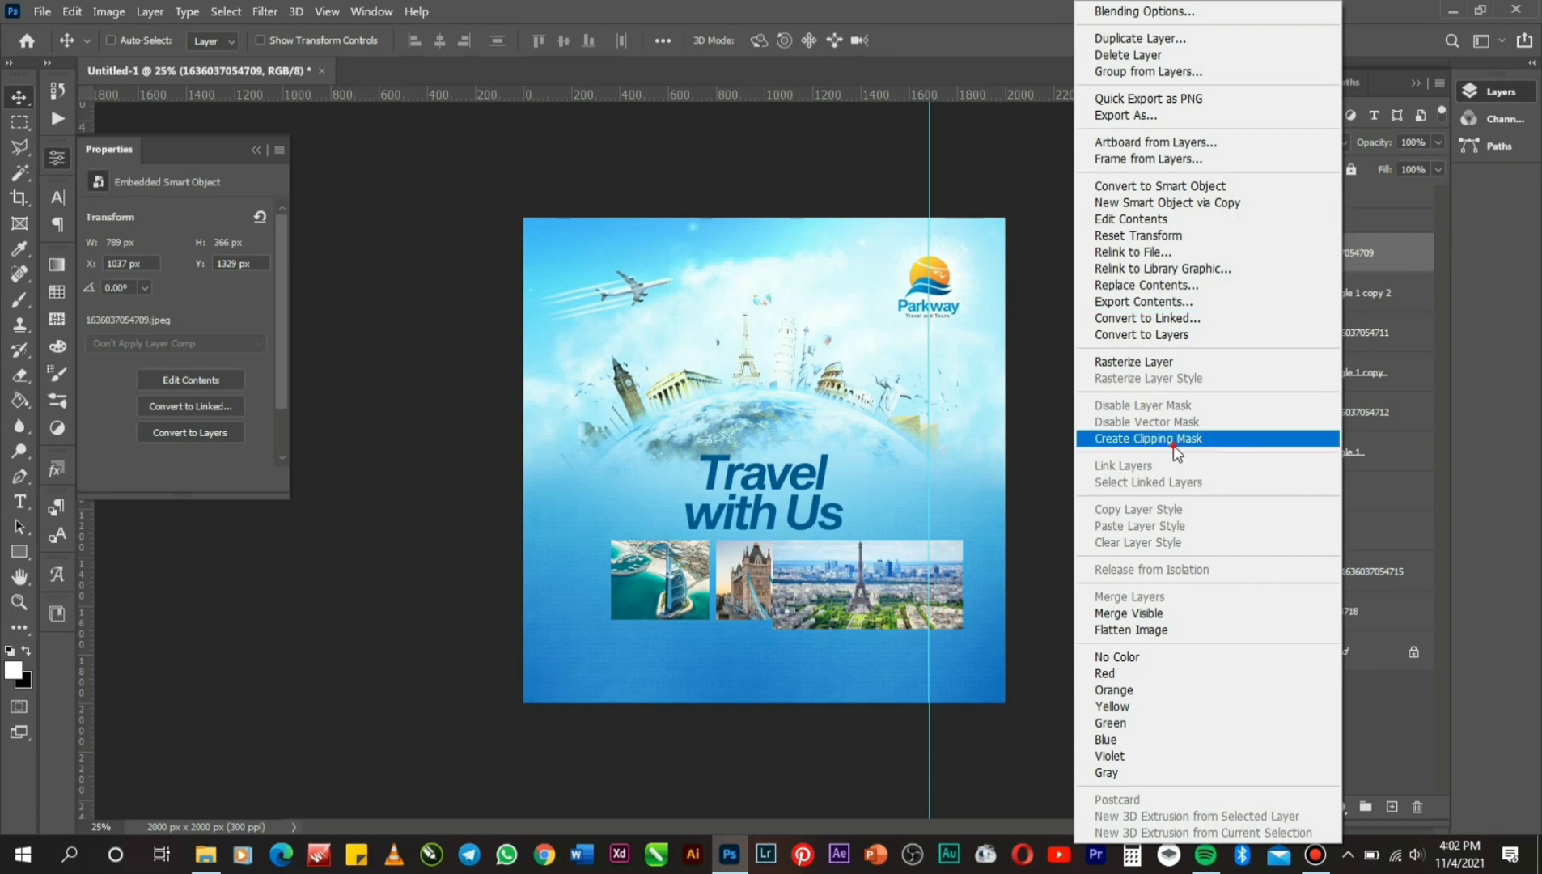
{"action": "left_click", "coordinate": [1173, 444]}
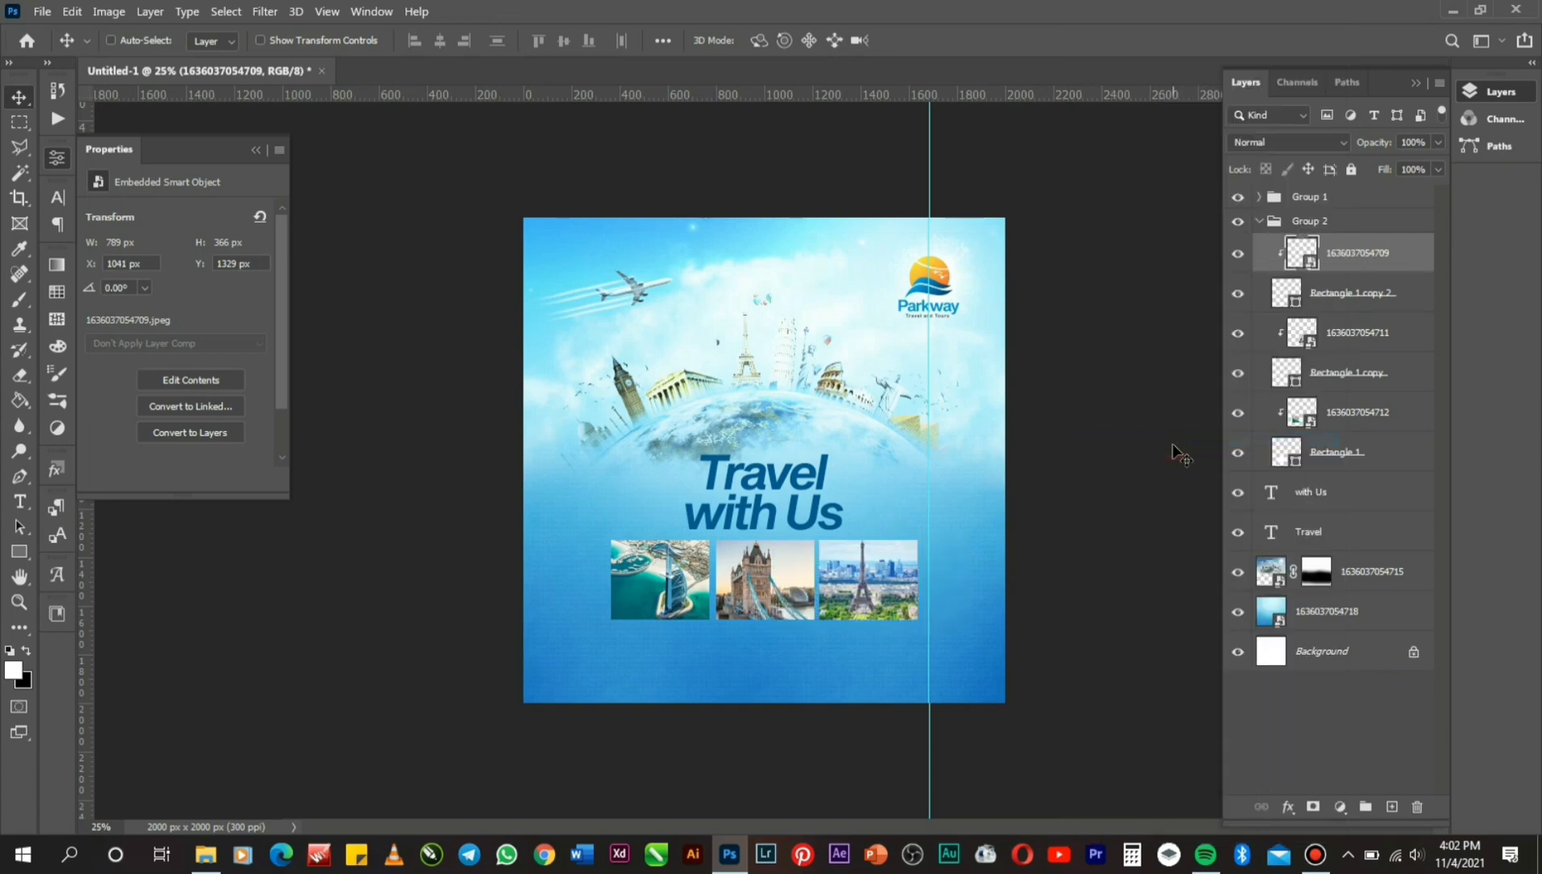
{"action": "key", "text": "Right"}
{"action": "key", "text": "Right"}
{"action": "key", "text": "Right"}
{"action": "key", "text": "Right"}
{"action": "key", "text": "Right"}
{"action": "key", "text": "Right"}
{"action": "key", "text": "Right"}
{"action": "key", "text": "Right"}
{"action": "key", "text": "Right"}
{"action": "key", "text": "Right"}
{"action": "key", "text": "Right"}
{"action": "key", "text": "Right"}
{"action": "key", "text": "Right"}
{"action": "key", "text": "Right"}
{"action": "key", "text": "Right"}
{"action": "key", "text": "Right"}
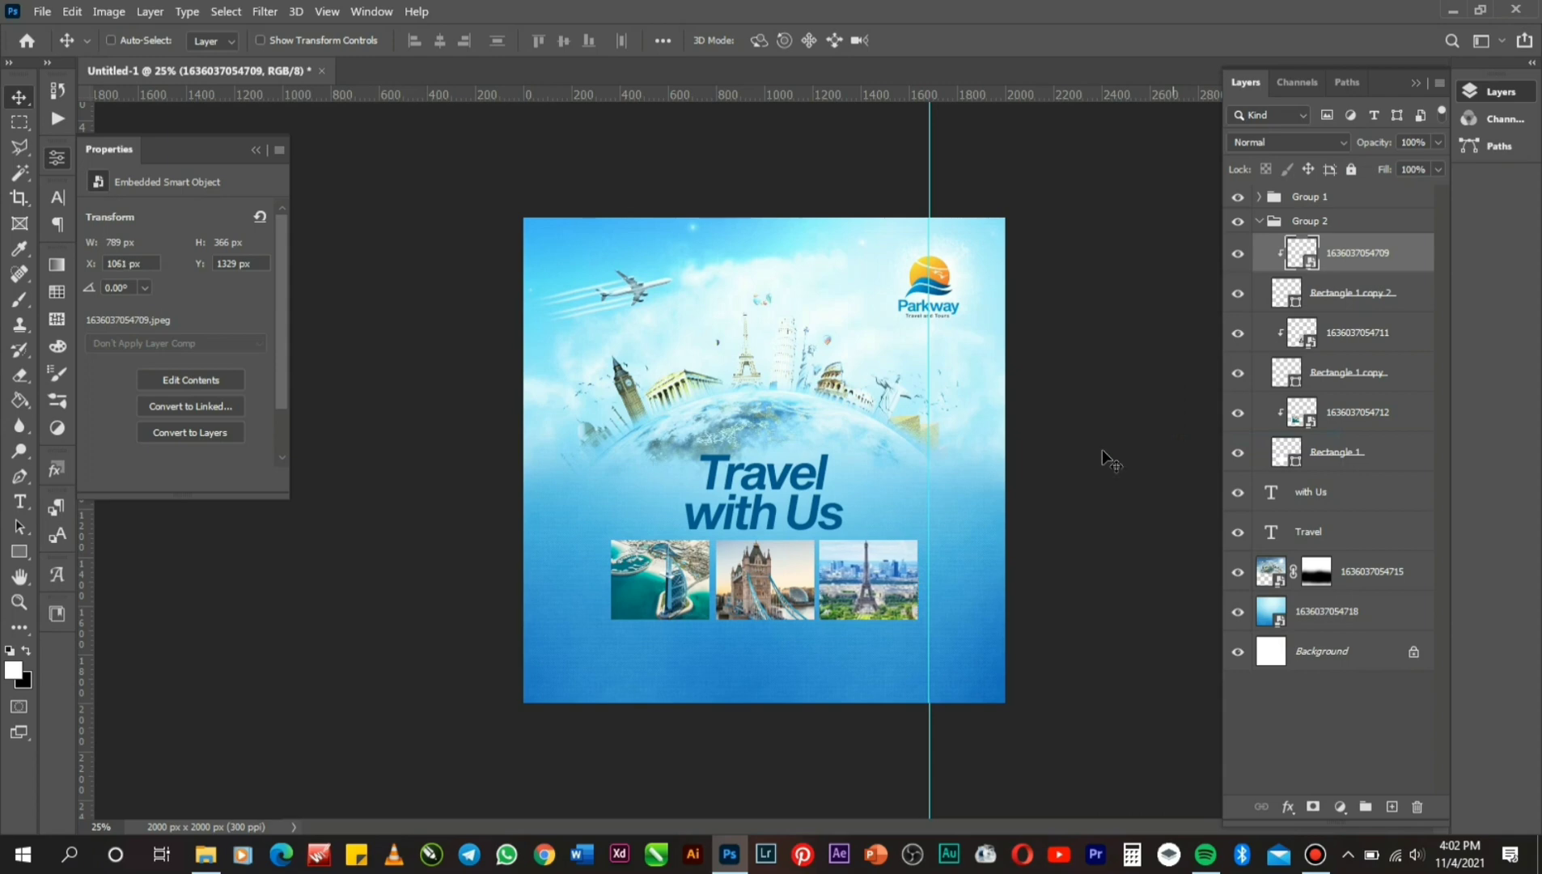
{"action": "left_click", "coordinate": [25, 383]}
{"action": "left_click", "coordinate": [20, 301]}
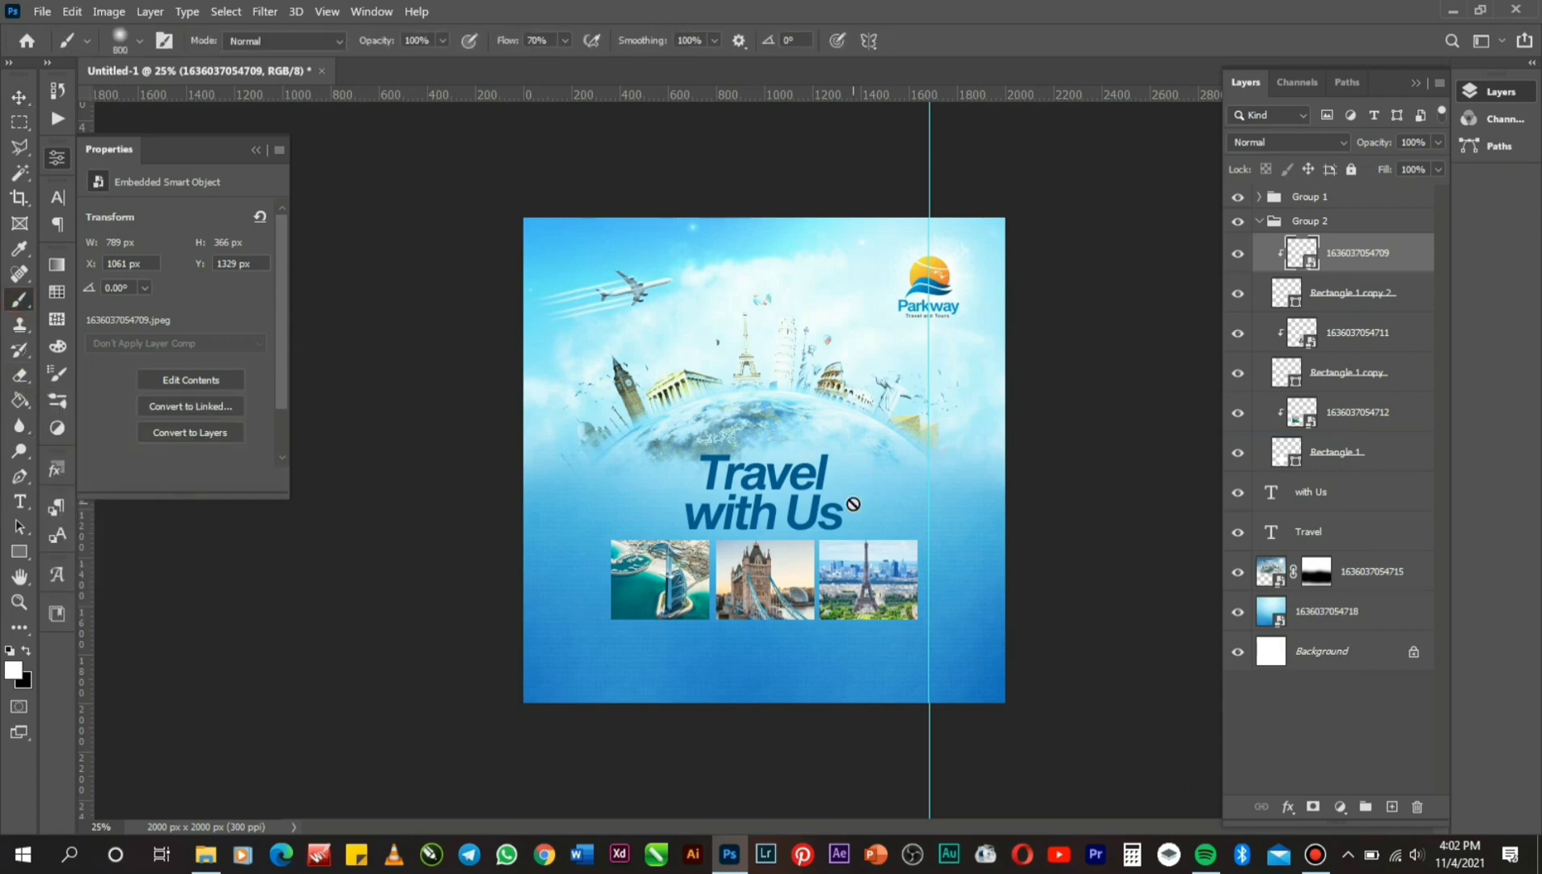
{"action": "left_click", "coordinate": [1304, 571]}
{"action": "key", "text": "x"}
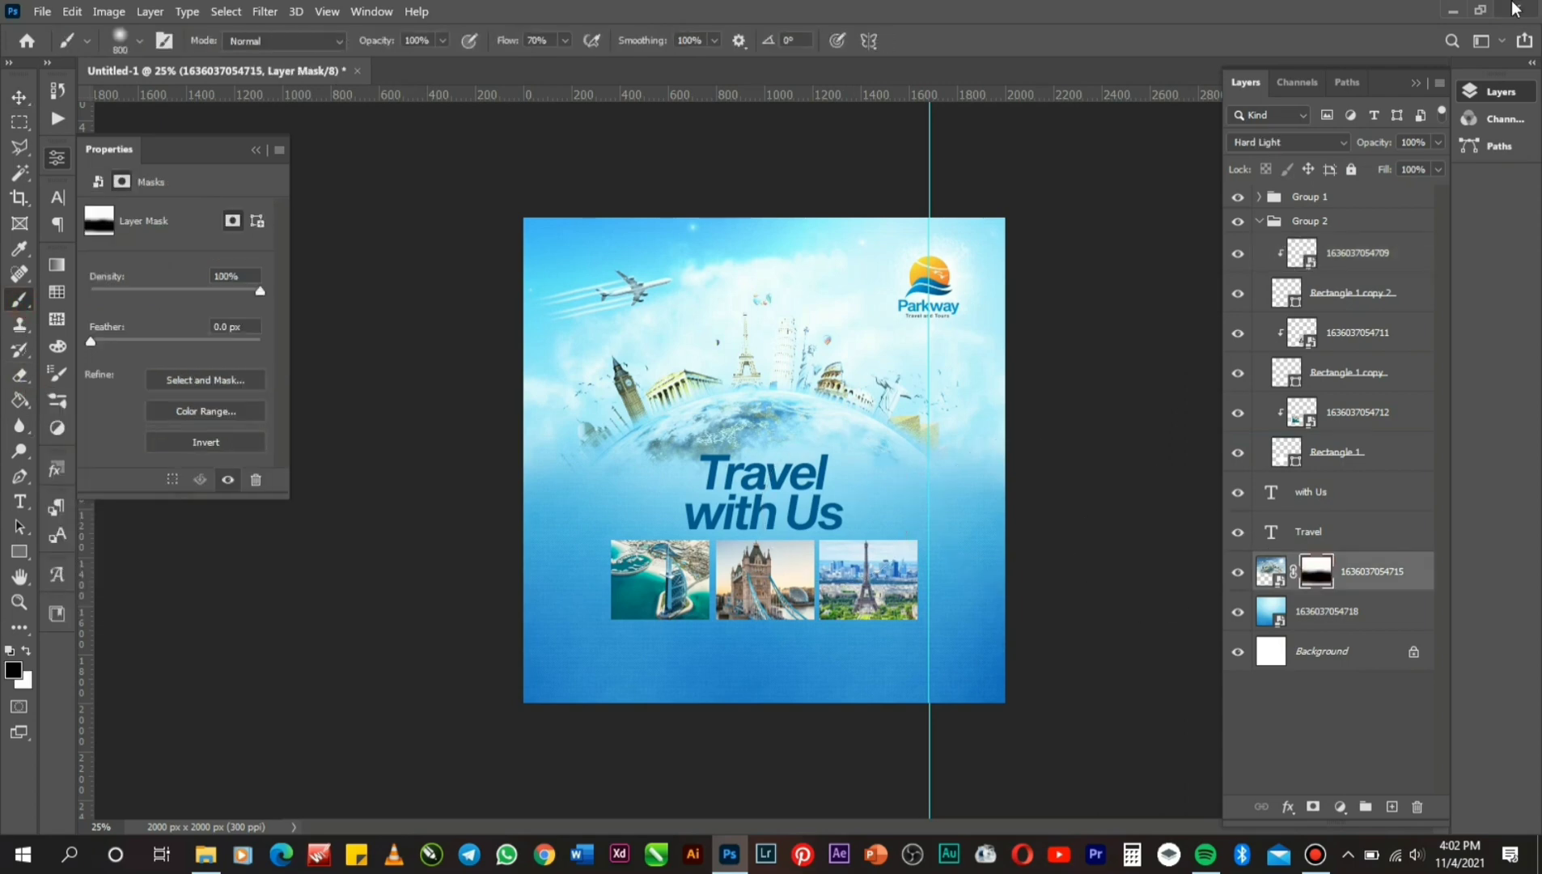
{"action": "key", "text": "bracketleft"}
{"action": "key", "text": "bracketleft"}
{"action": "key", "text": "bracketleft"}
{"action": "key", "text": "bracketleft"}
{"action": "key", "text": "bracketleft"}
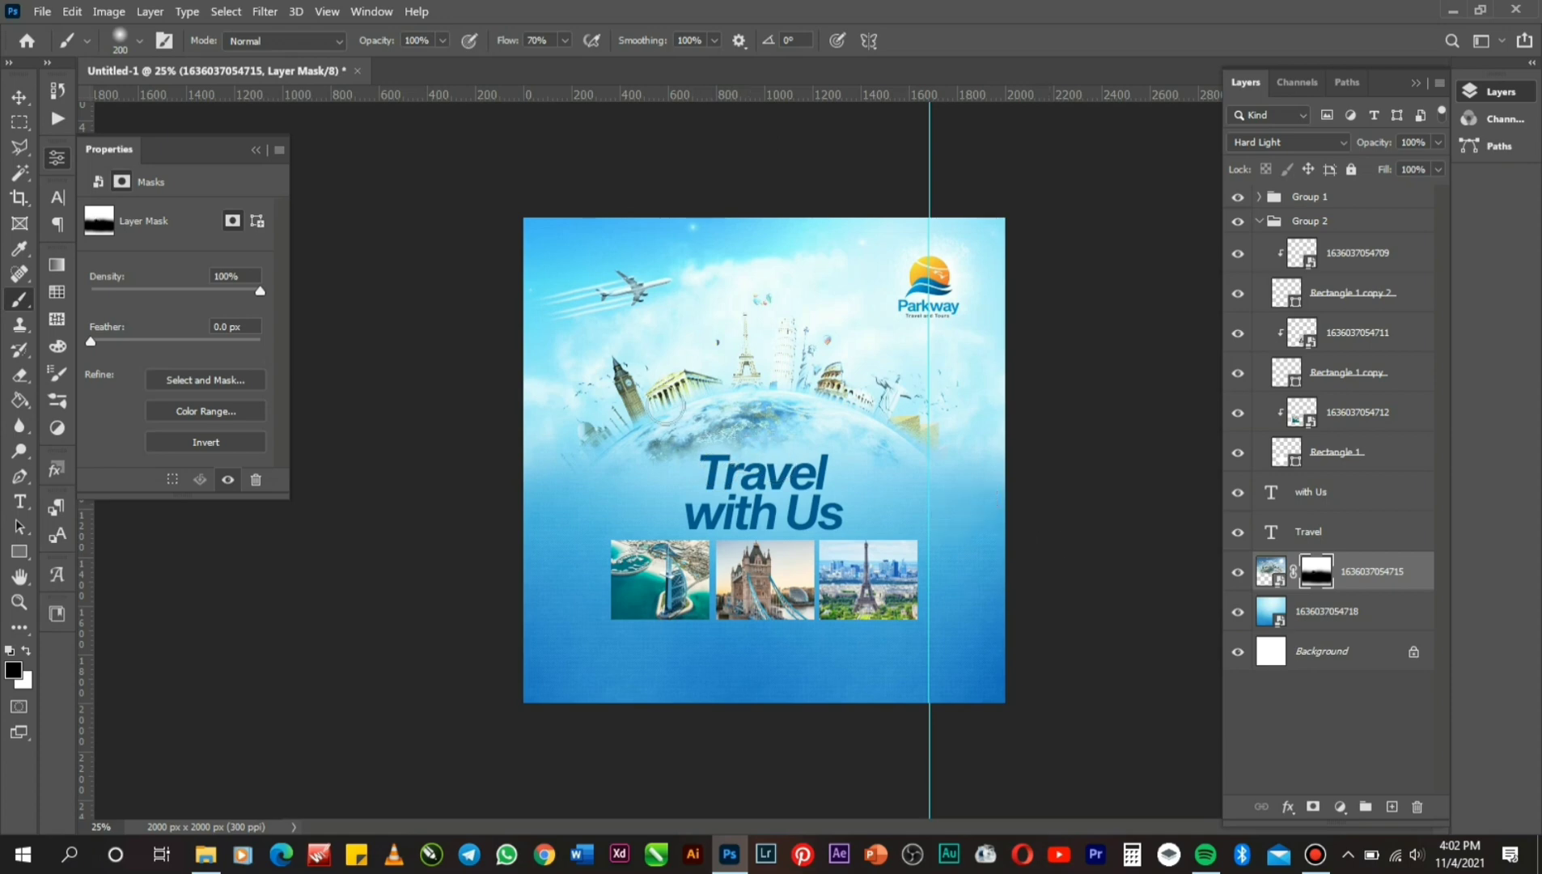
Select the Travel and with Us layers and move the headline up 8 px.
{"action": "left_click", "coordinate": [19, 98]}
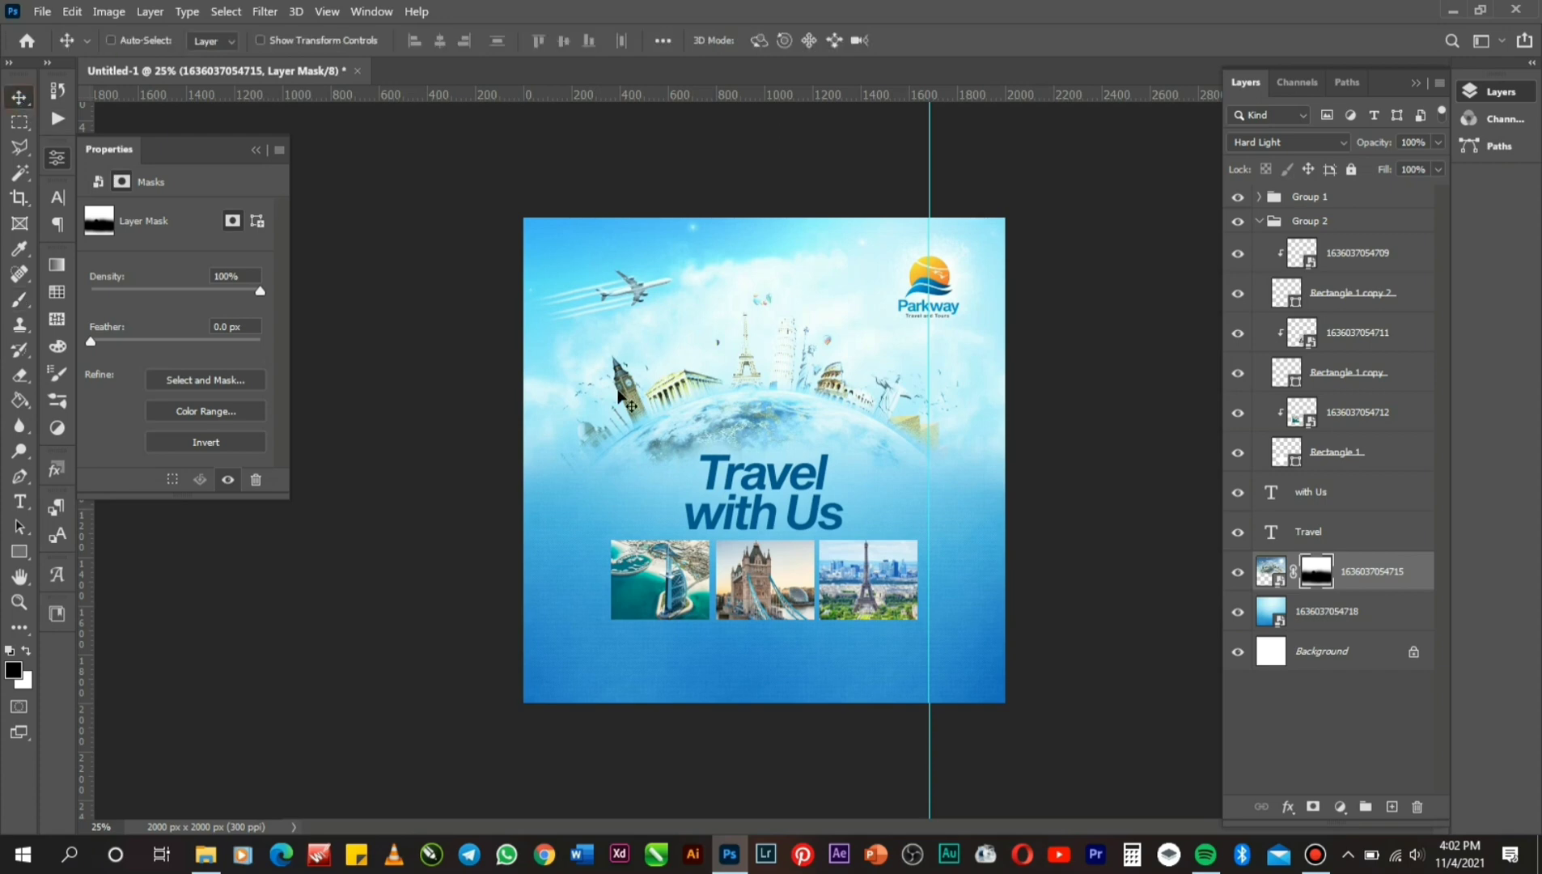
{"action": "right_click", "coordinate": [778, 495]}
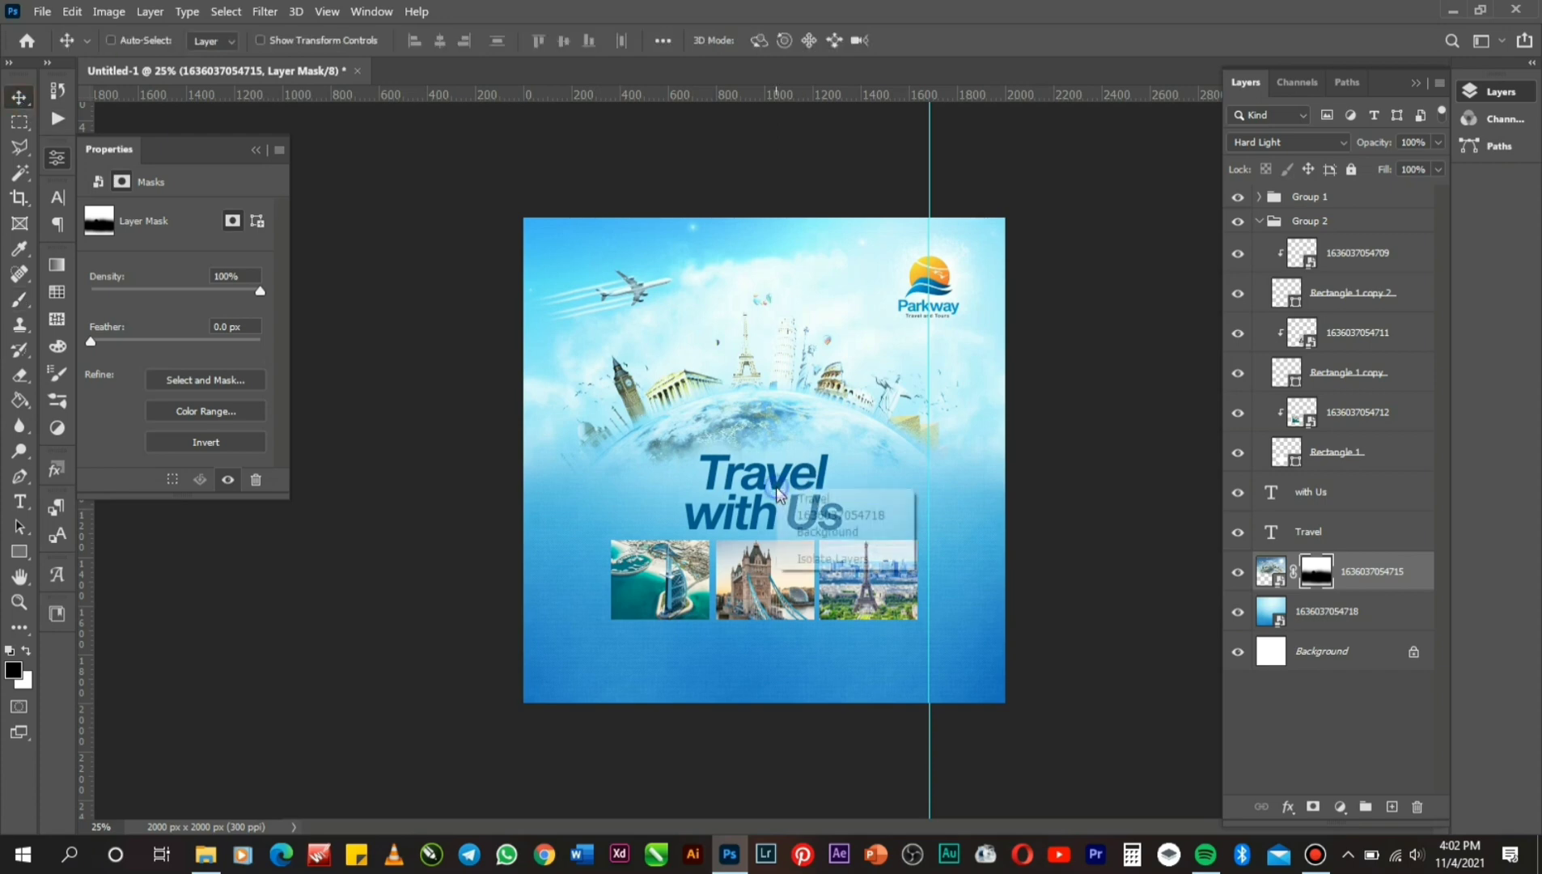
{"action": "left_click", "coordinate": [833, 500]}
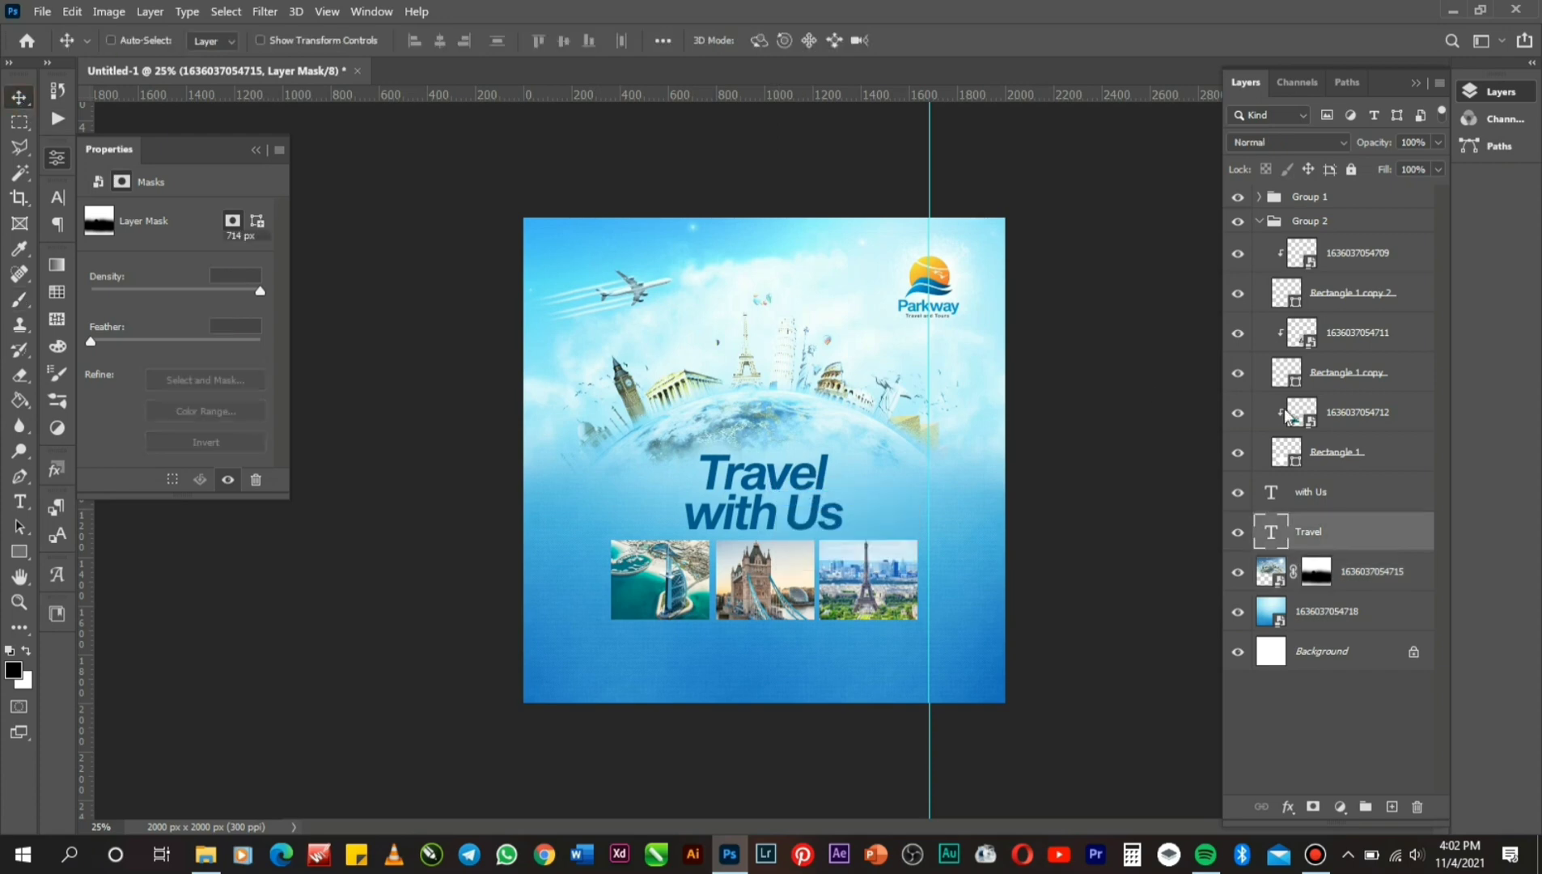
{"action": "left_click", "coordinate": [1335, 491], "text": "shift"}
{"action": "key", "text": "ctrl+t"}
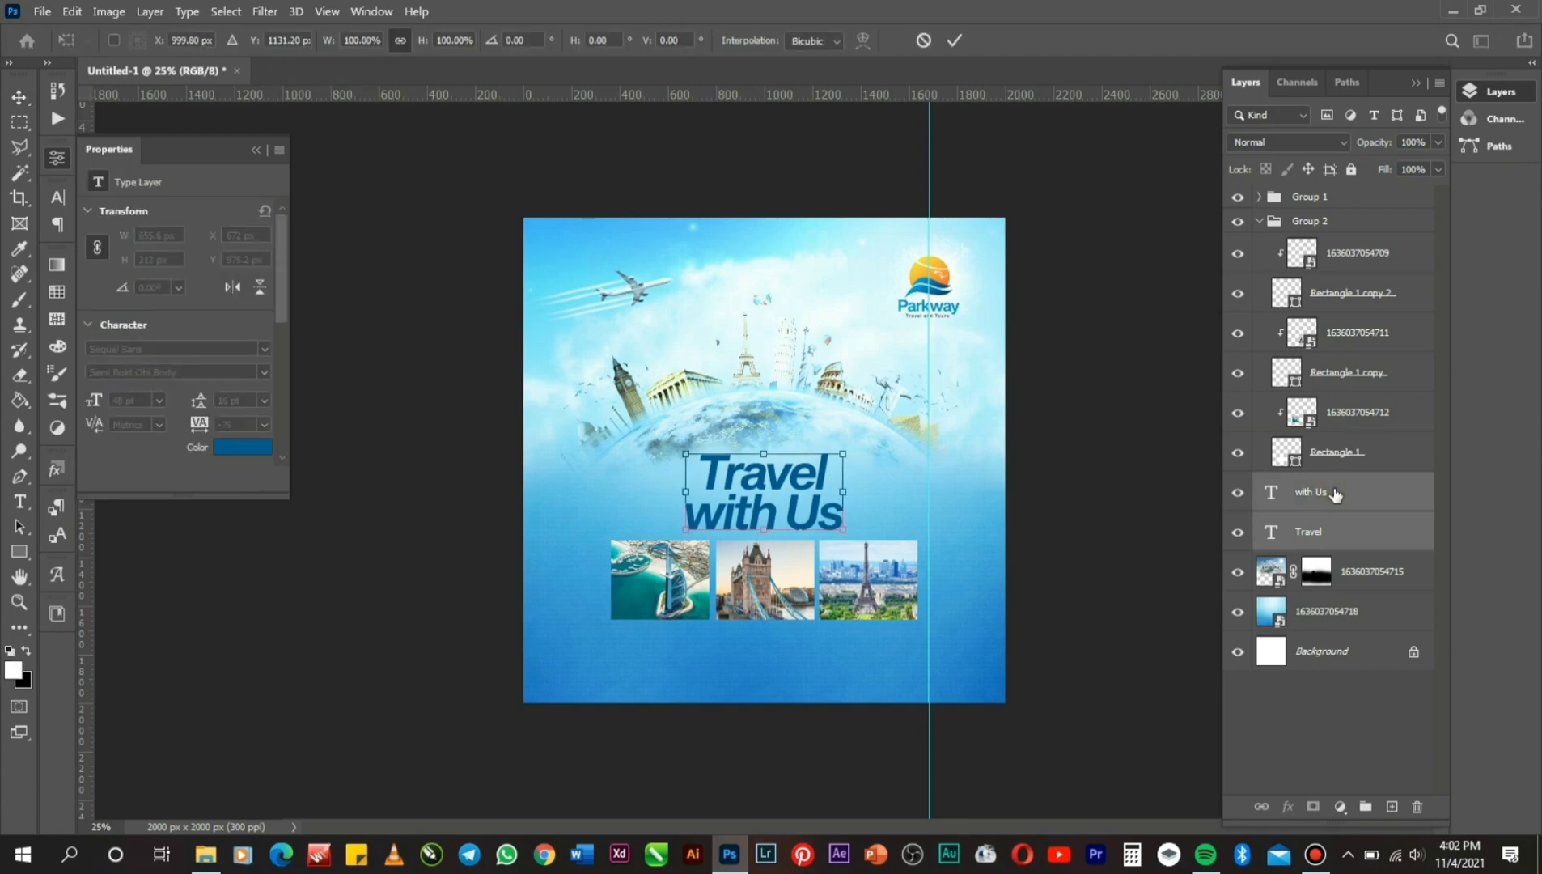
{"action": "key", "text": "Up"}
{"action": "key", "text": "Up"}
{"action": "key", "text": "Up"}
{"action": "key", "text": "Up"}
{"action": "key", "text": "Up"}
{"action": "key", "text": "Up"}
{"action": "key", "text": "Up"}
{"action": "key", "text": "Up"}
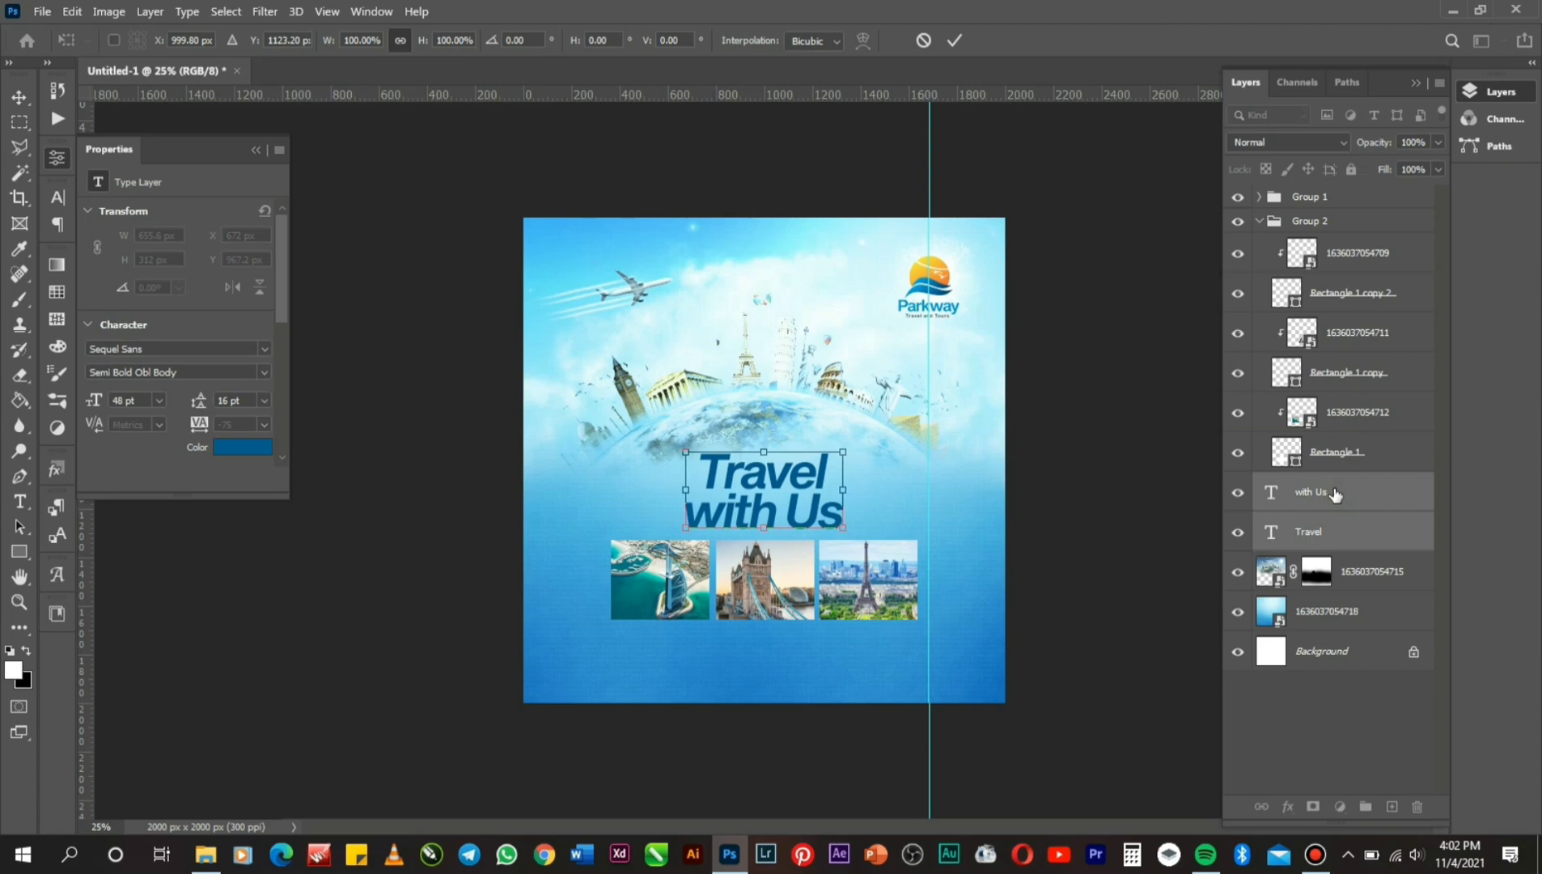
{"action": "key", "text": "Return"}
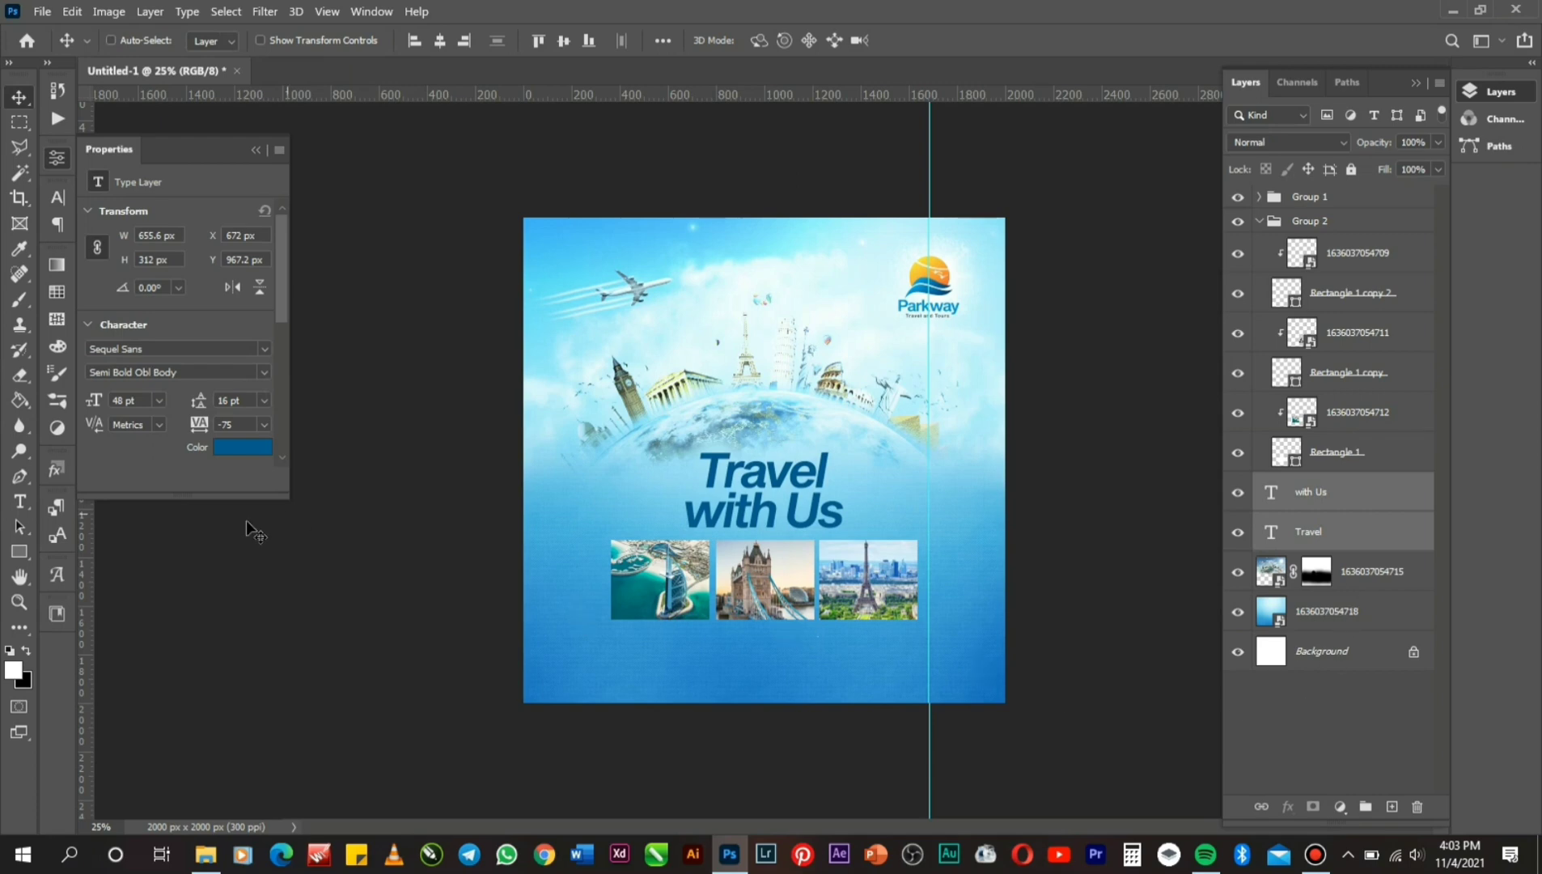
Zoom the flyer to 50% and pan down to the blue sky below the photos.
{"action": "left_click", "coordinate": [29, 600]}
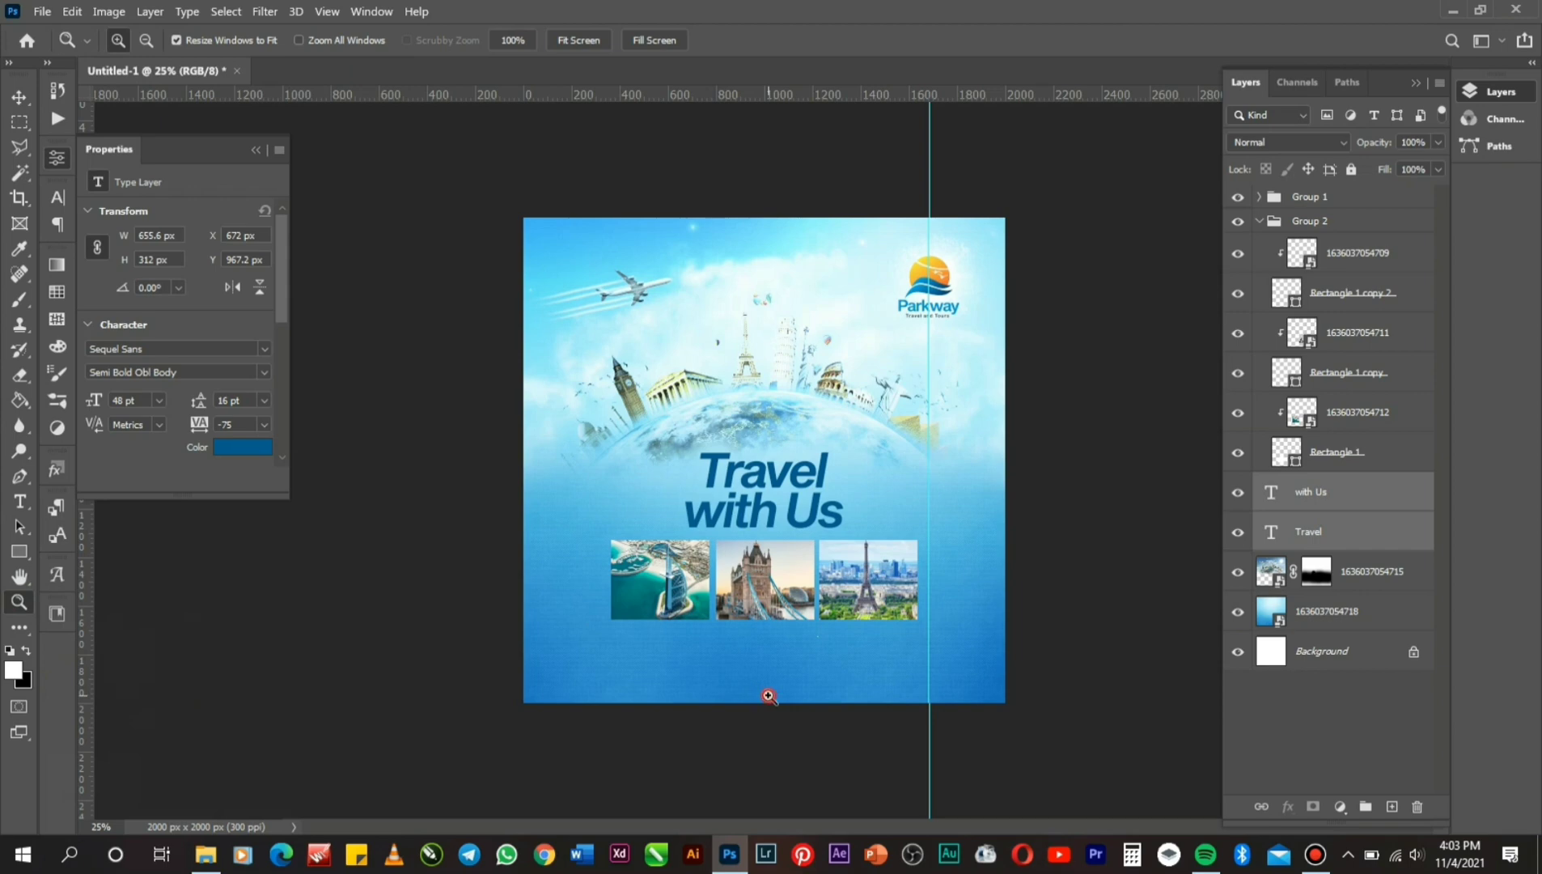
{"action": "left_click", "coordinate": [790, 709]}
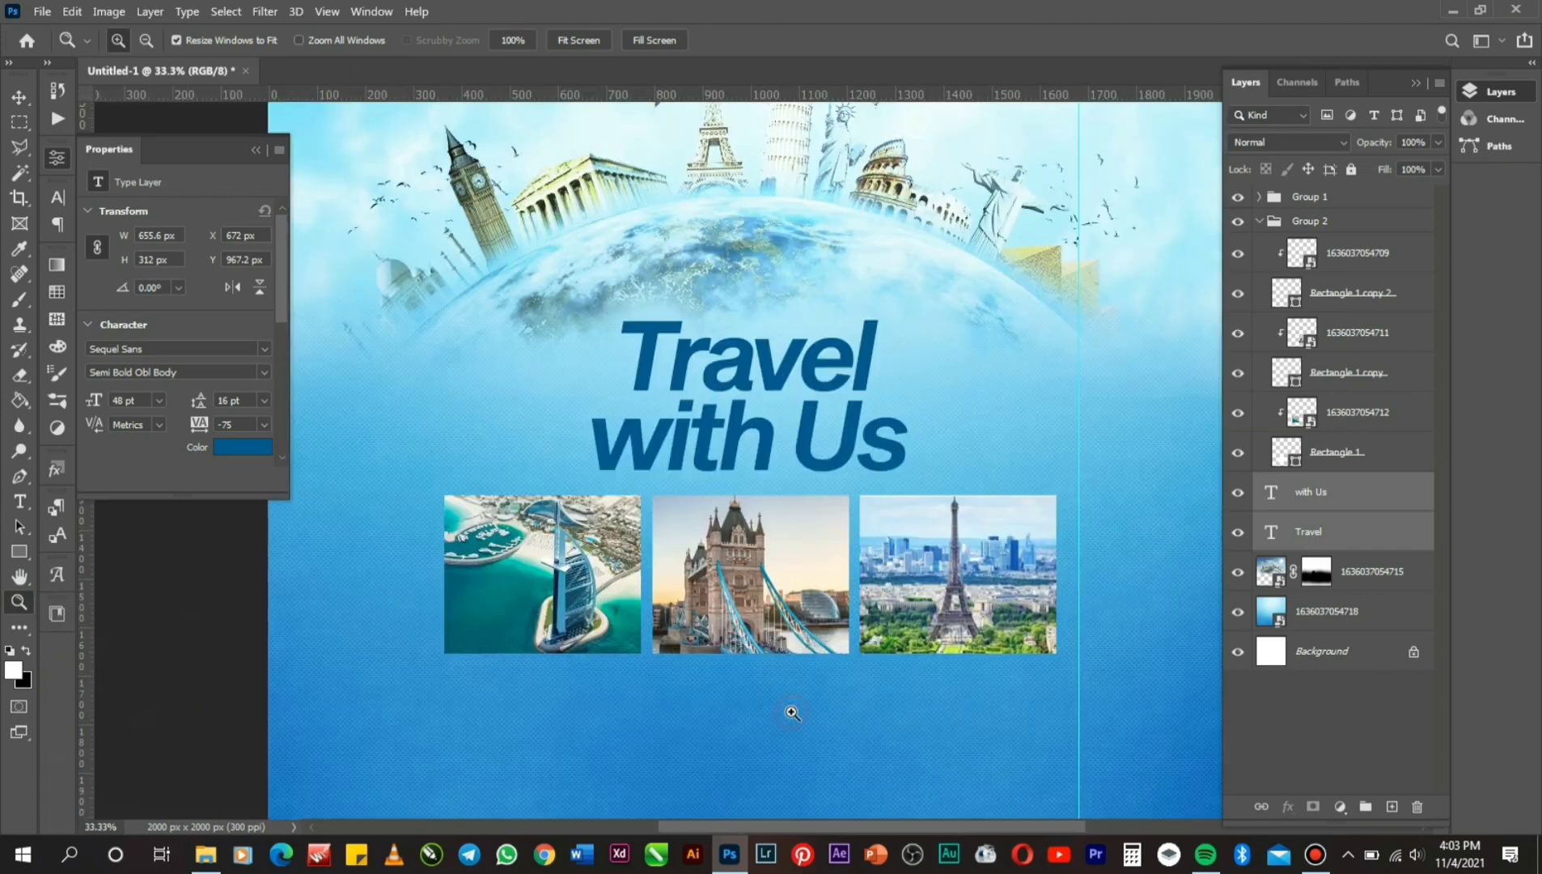
{"action": "left_click", "coordinate": [22, 578]}
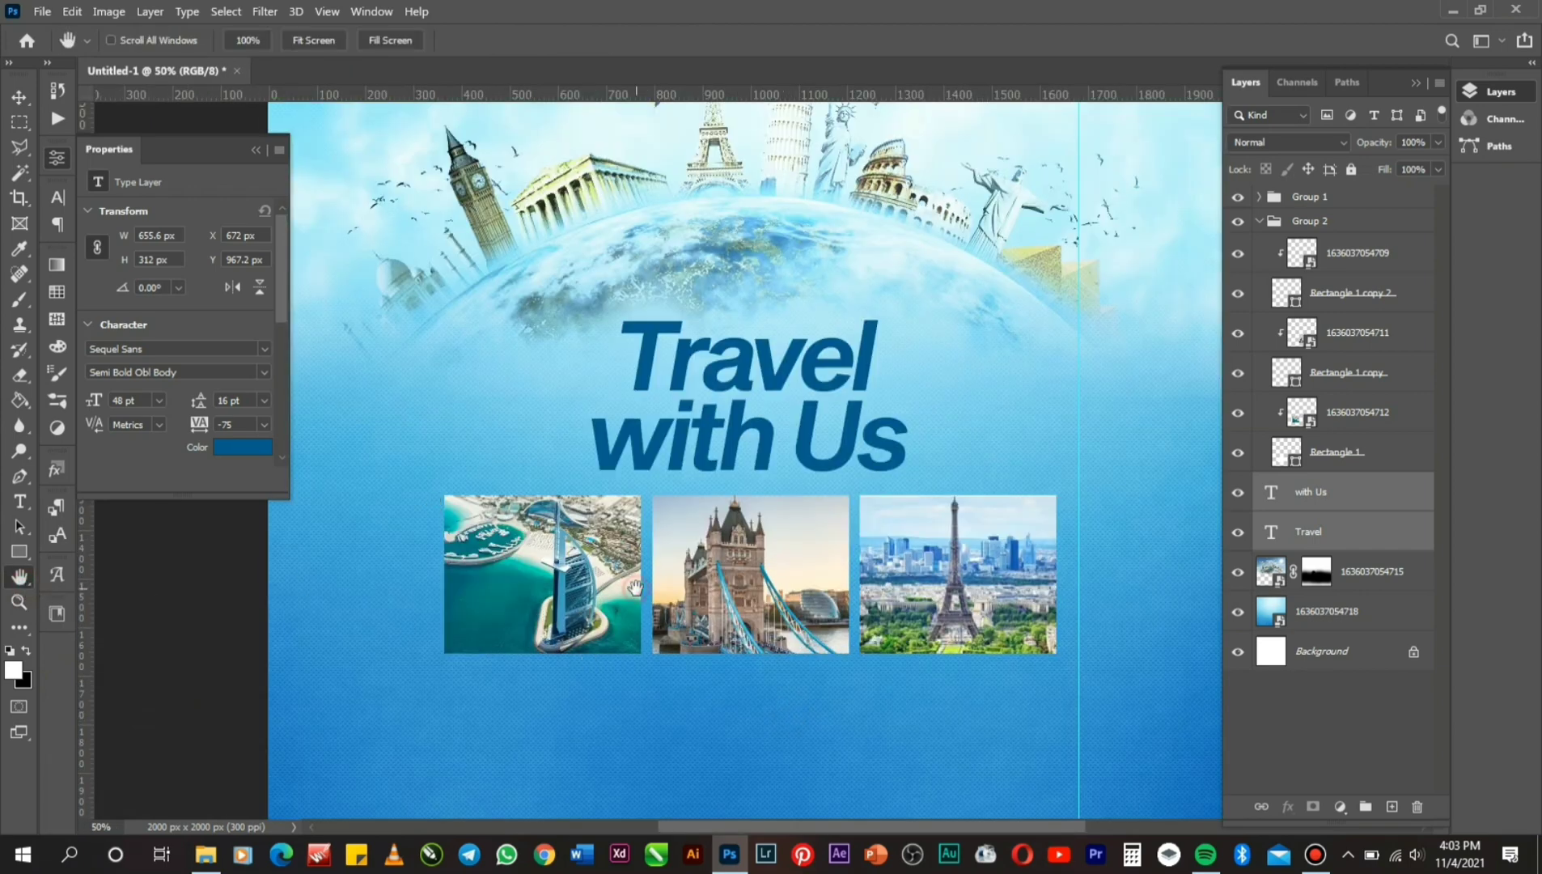
{"action": "left_click_drag", "start_coordinate": [635, 588], "coordinate": [603, 481]}
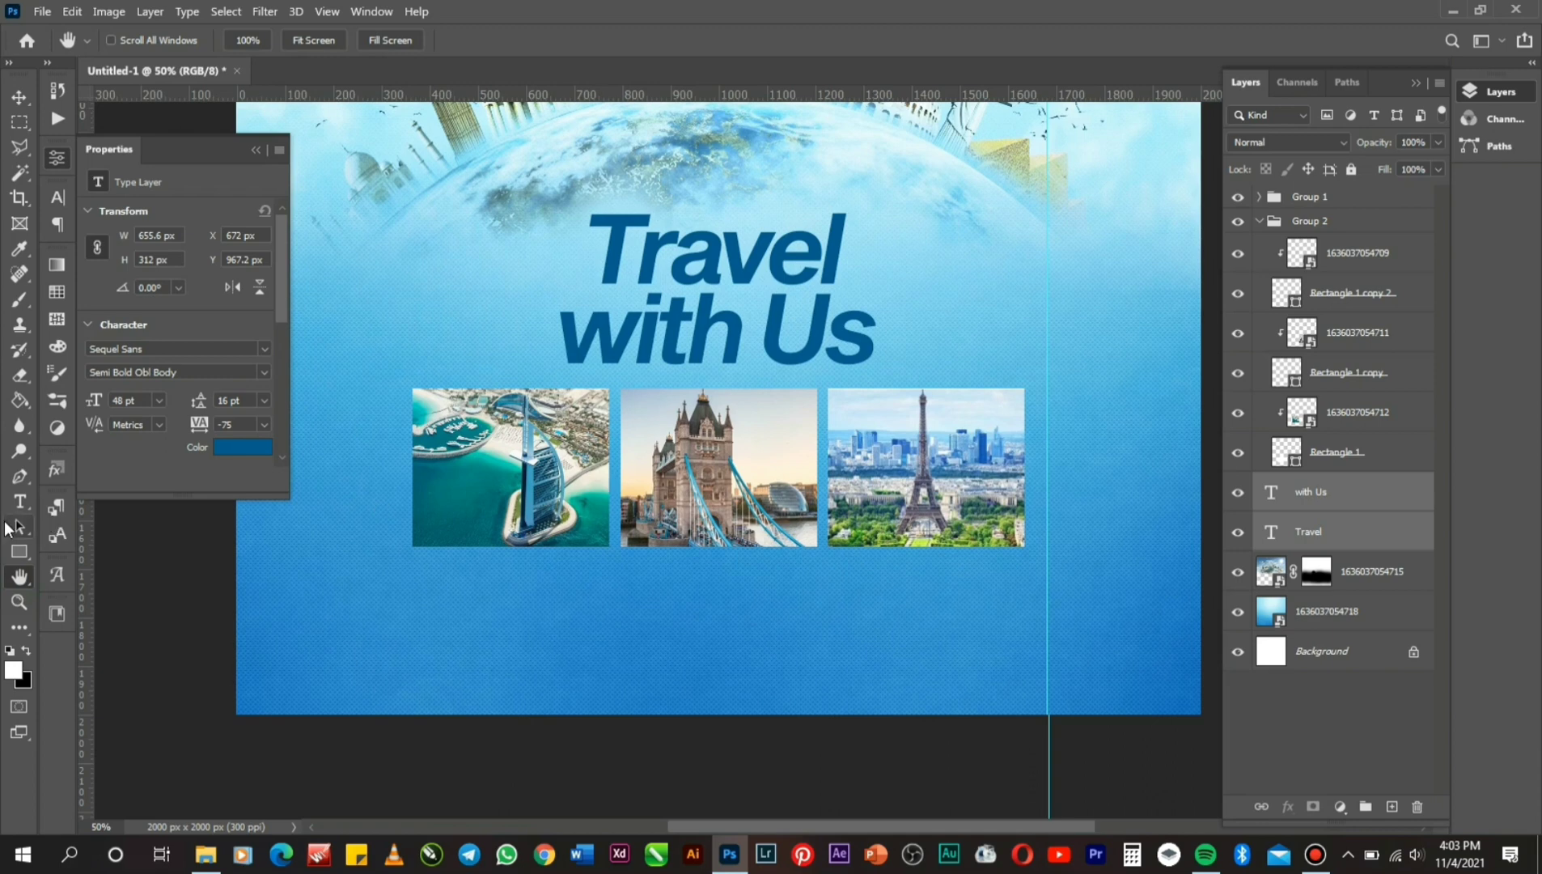
{"action": "left_click", "coordinate": [19, 501]}
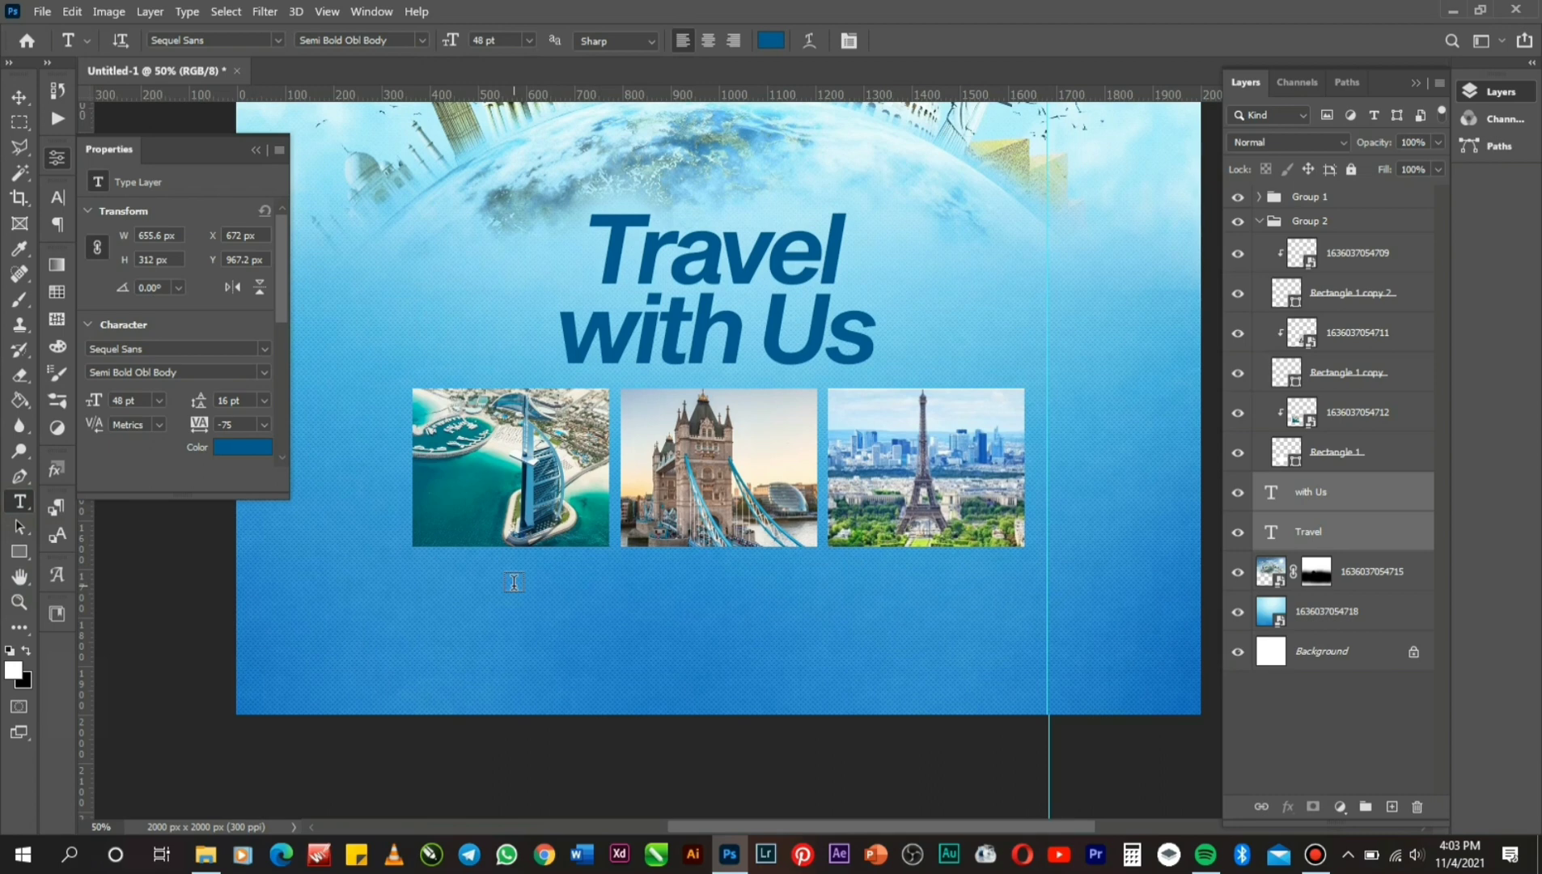
Type the subtitle 'Holiday and Tour Package' below the photos and move it lower left.
{"action": "left_click", "coordinate": [501, 582]}
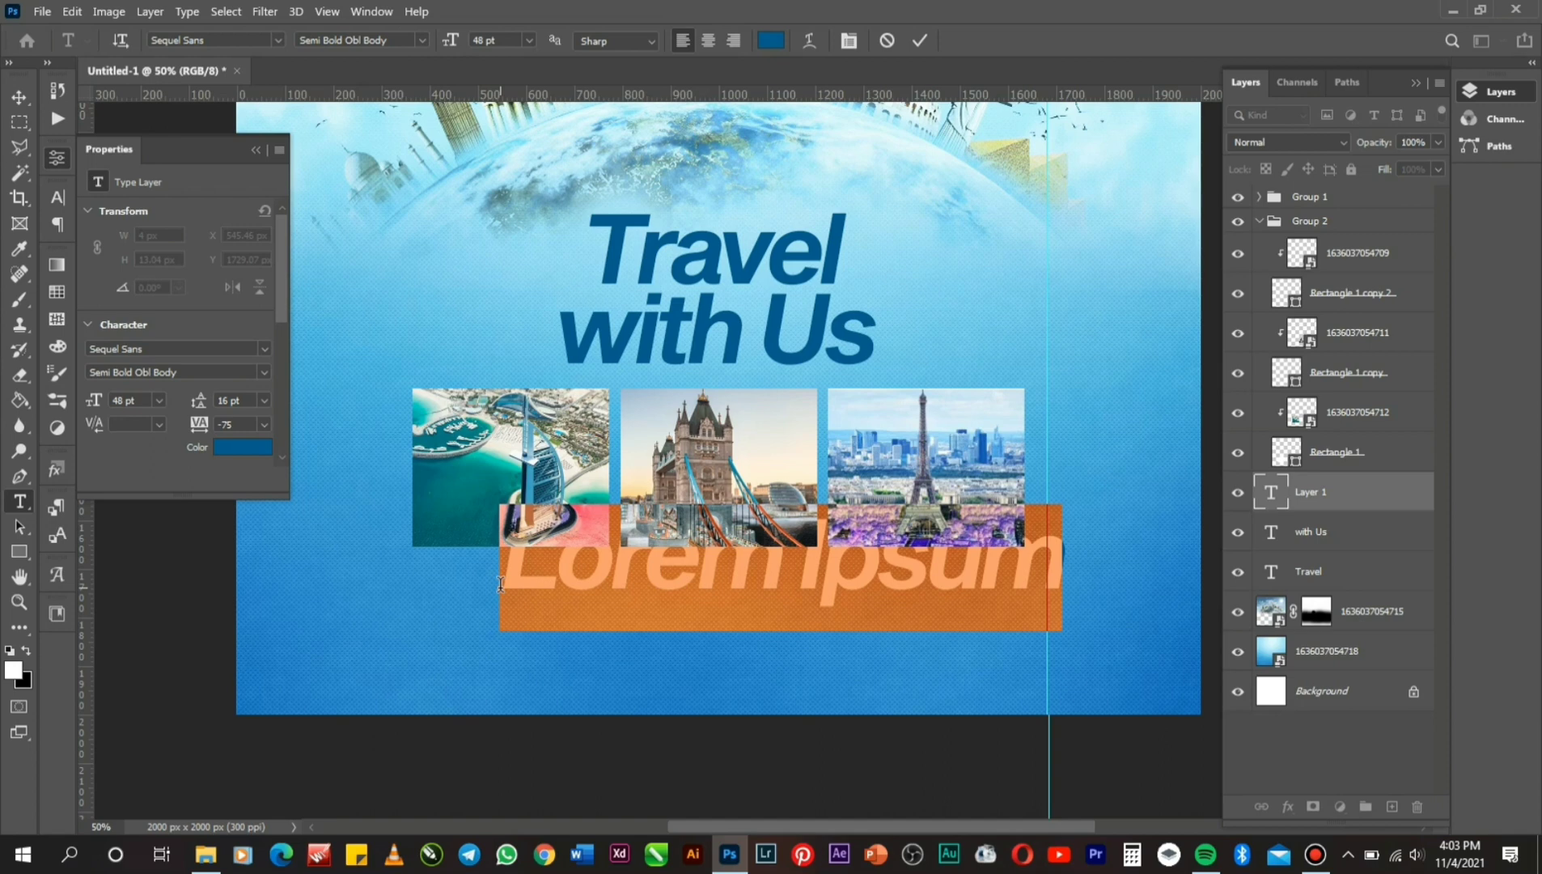
{"action": "type", "text": "H"}
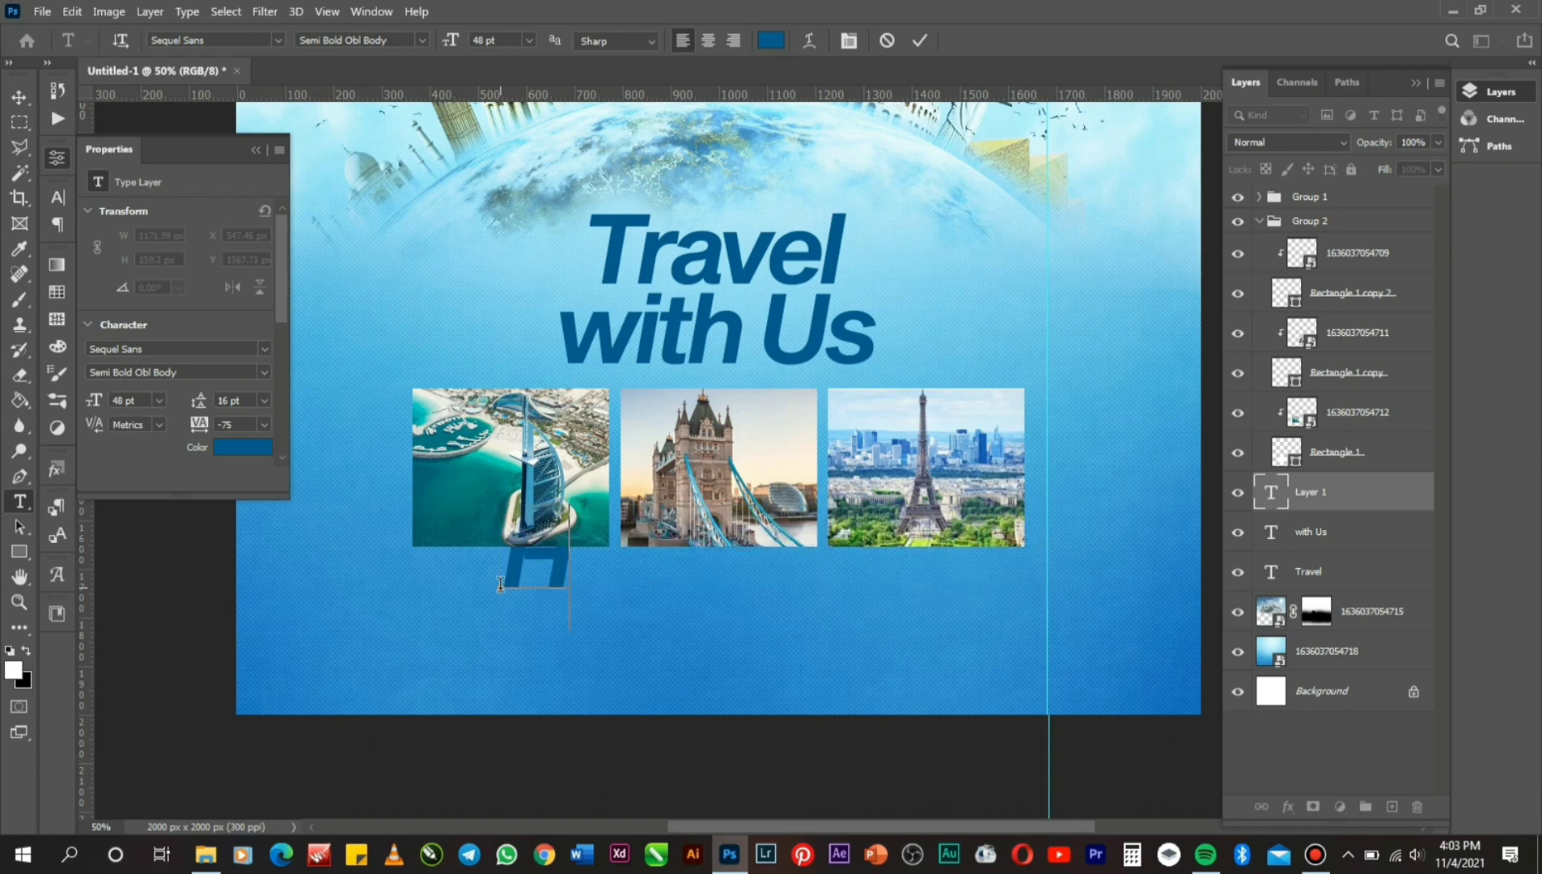
{"action": "type", "text": "olida"}
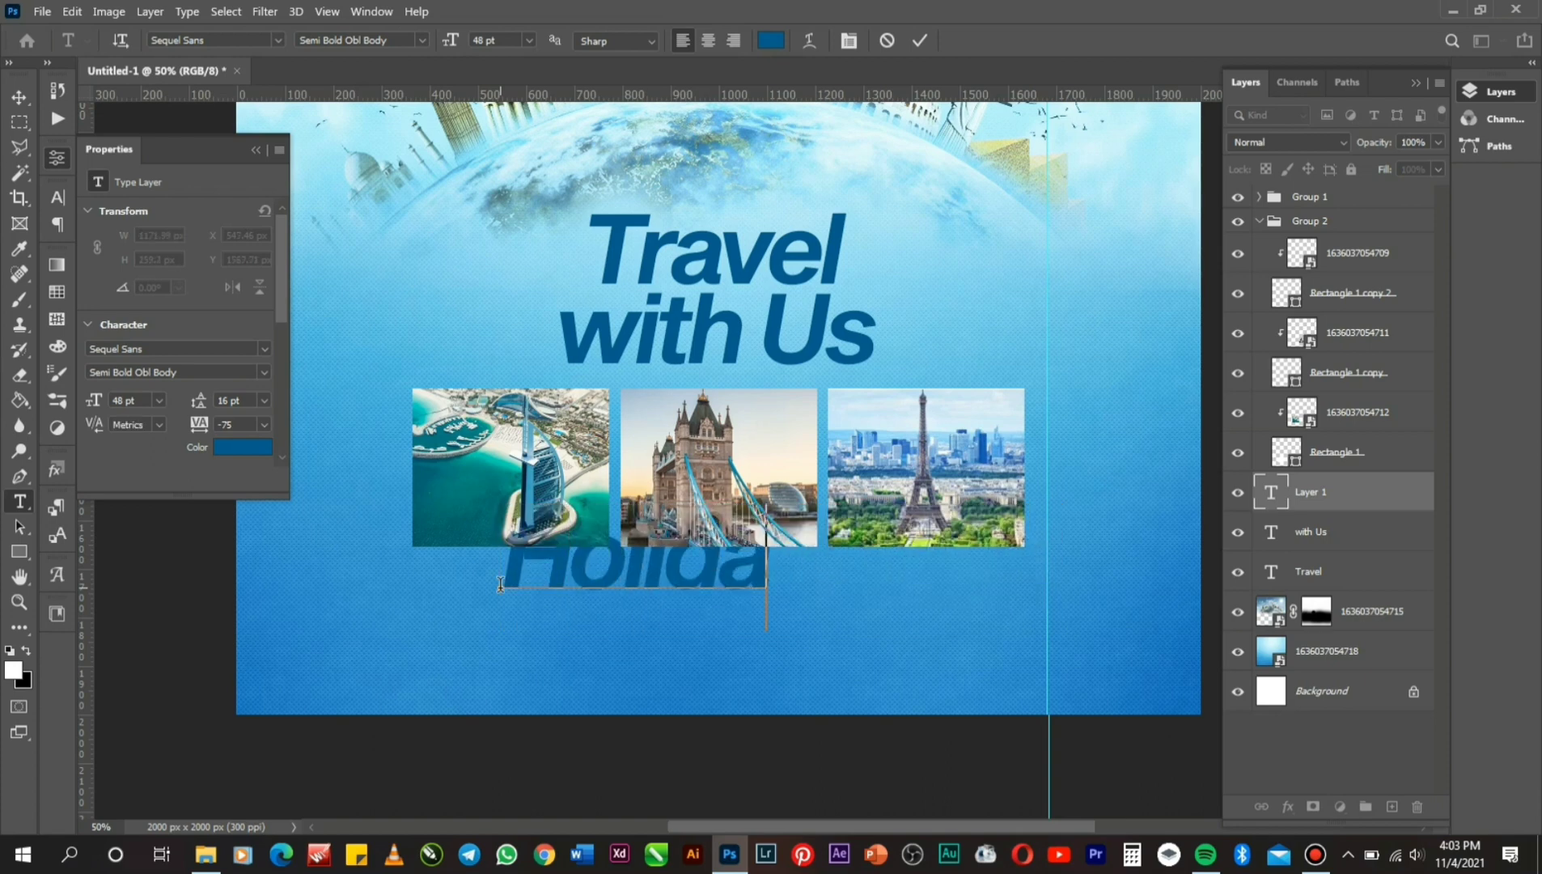
{"action": "type", "text": "y"}
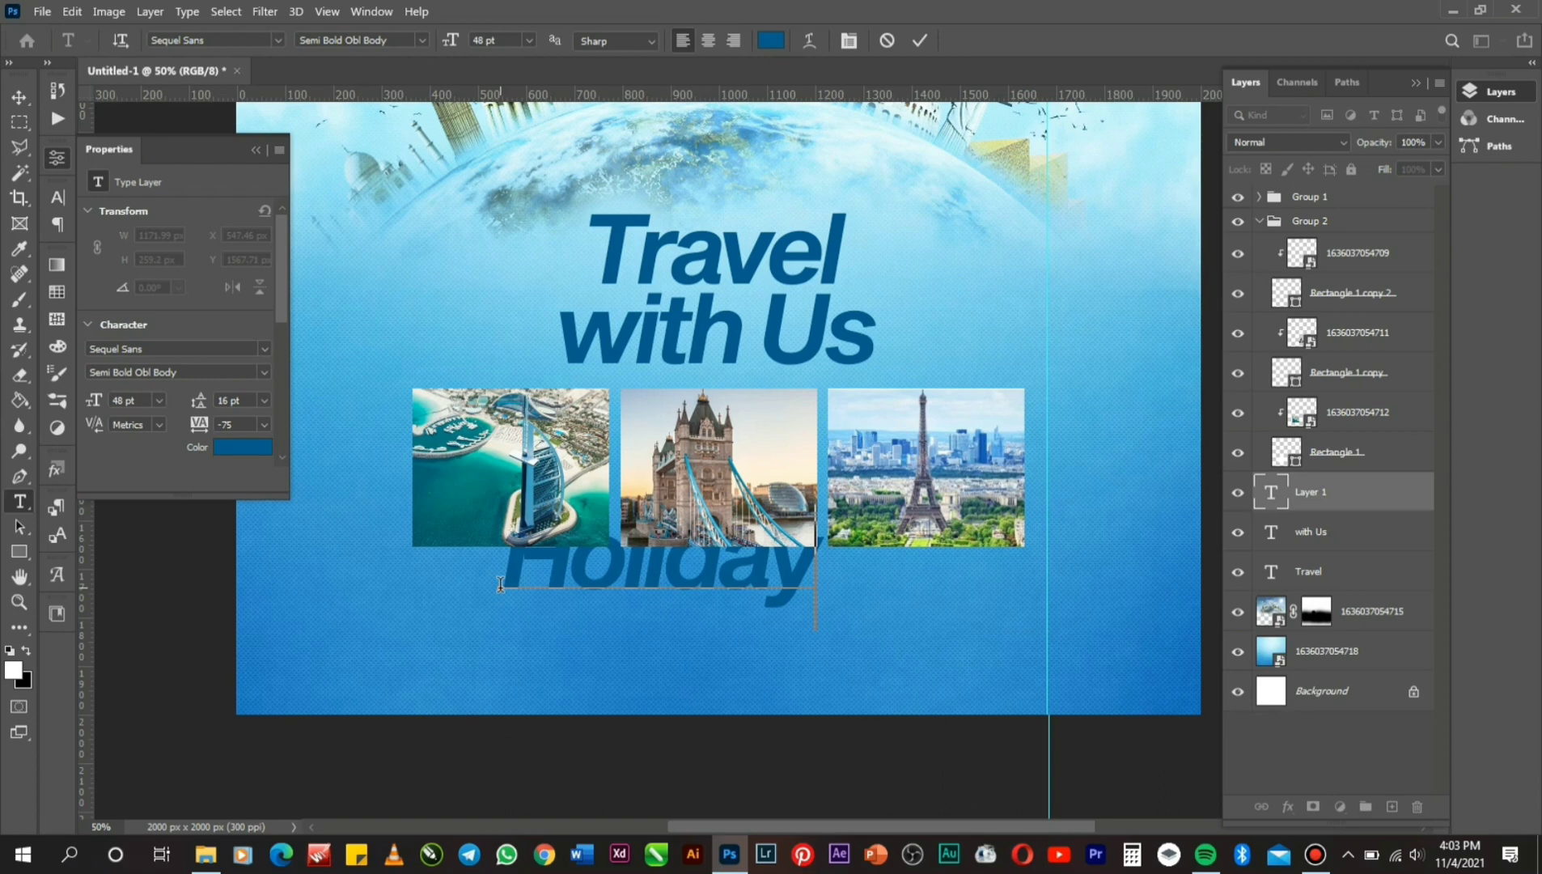
{"action": "type", "text": "and"}
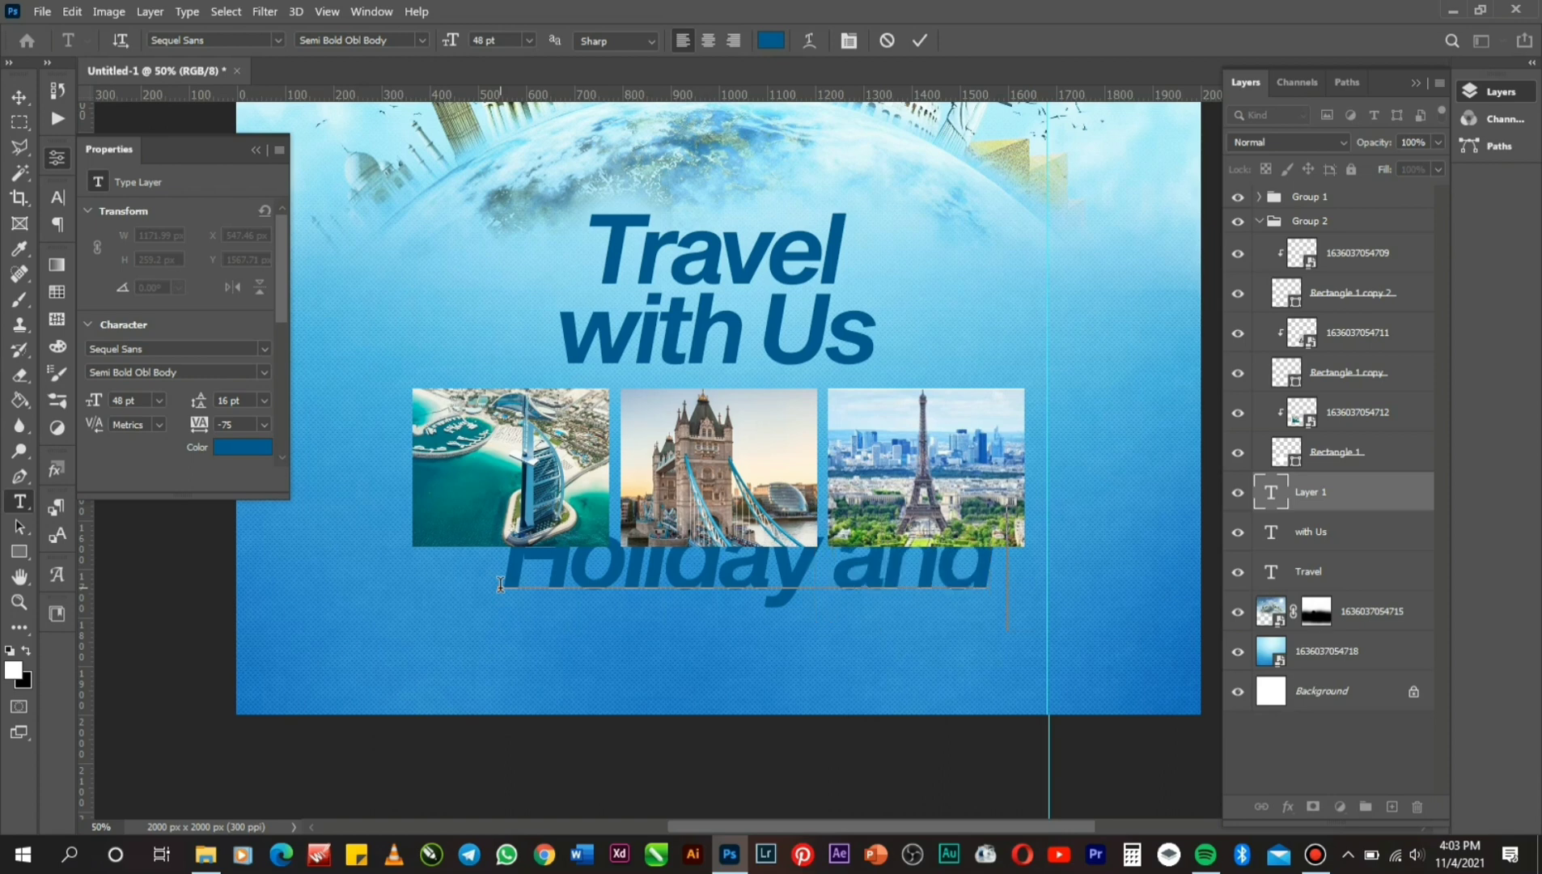
{"action": "type", "text": " To"}
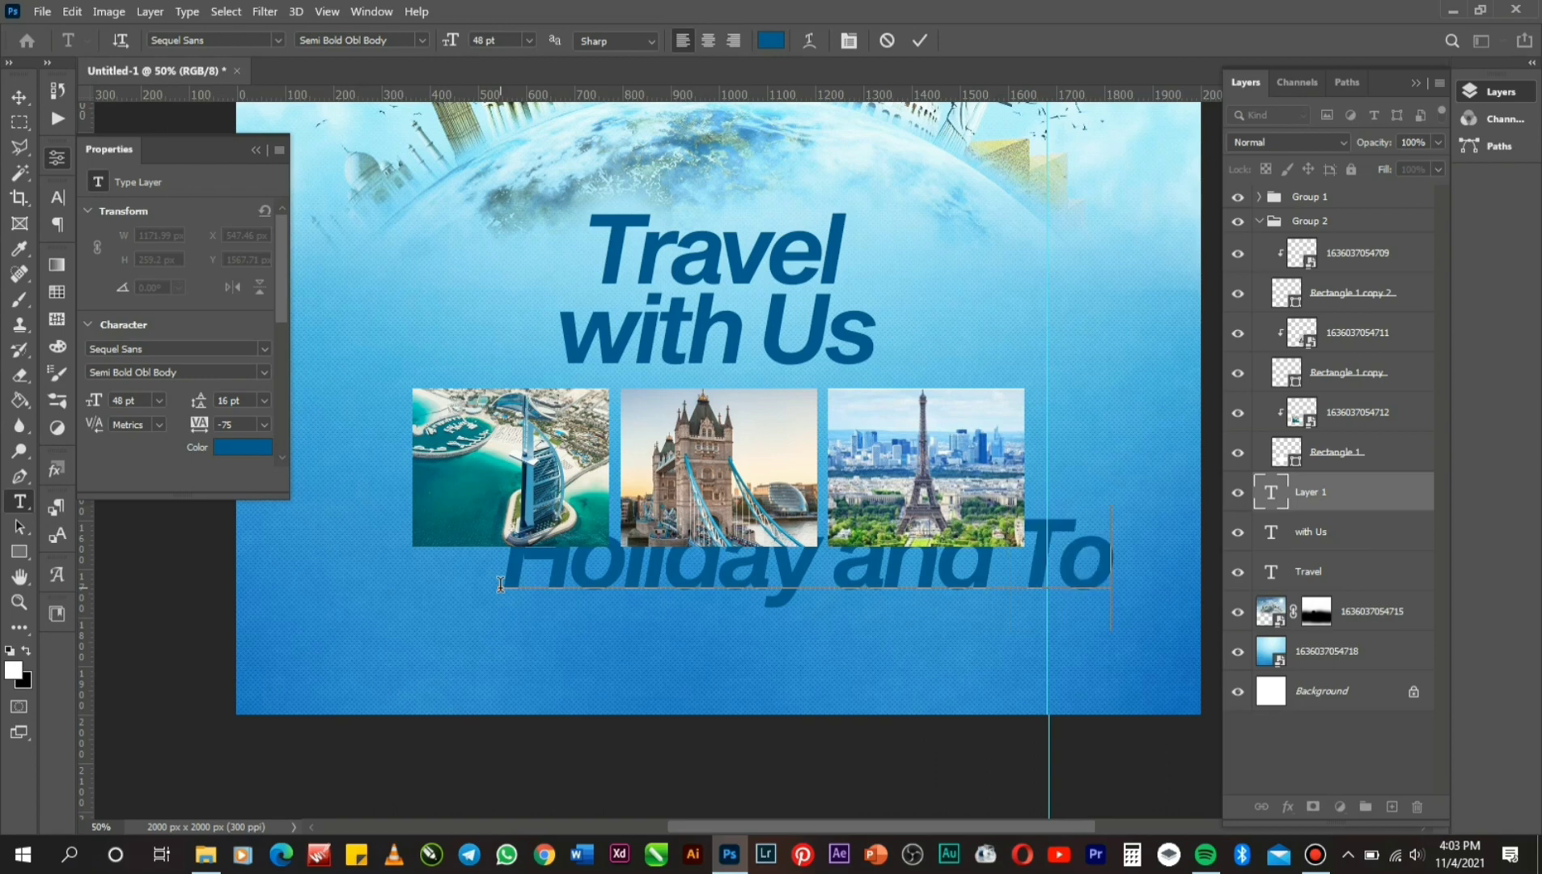
{"action": "type", "text": "ur"}
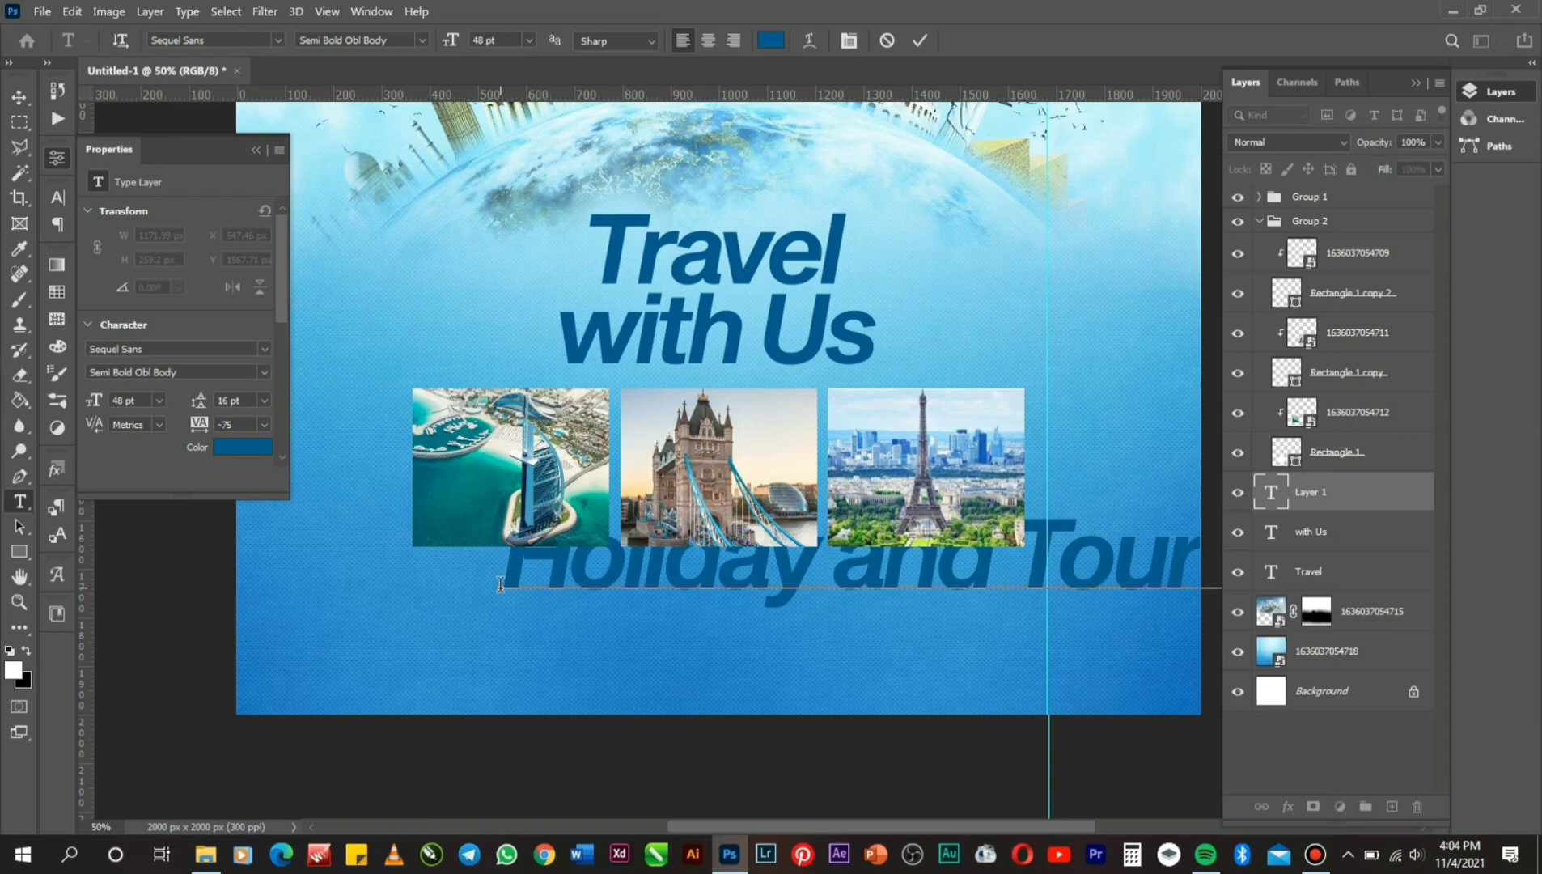
{"action": "left_click_drag", "start_coordinate": [693, 688], "coordinate": [457, 727]}
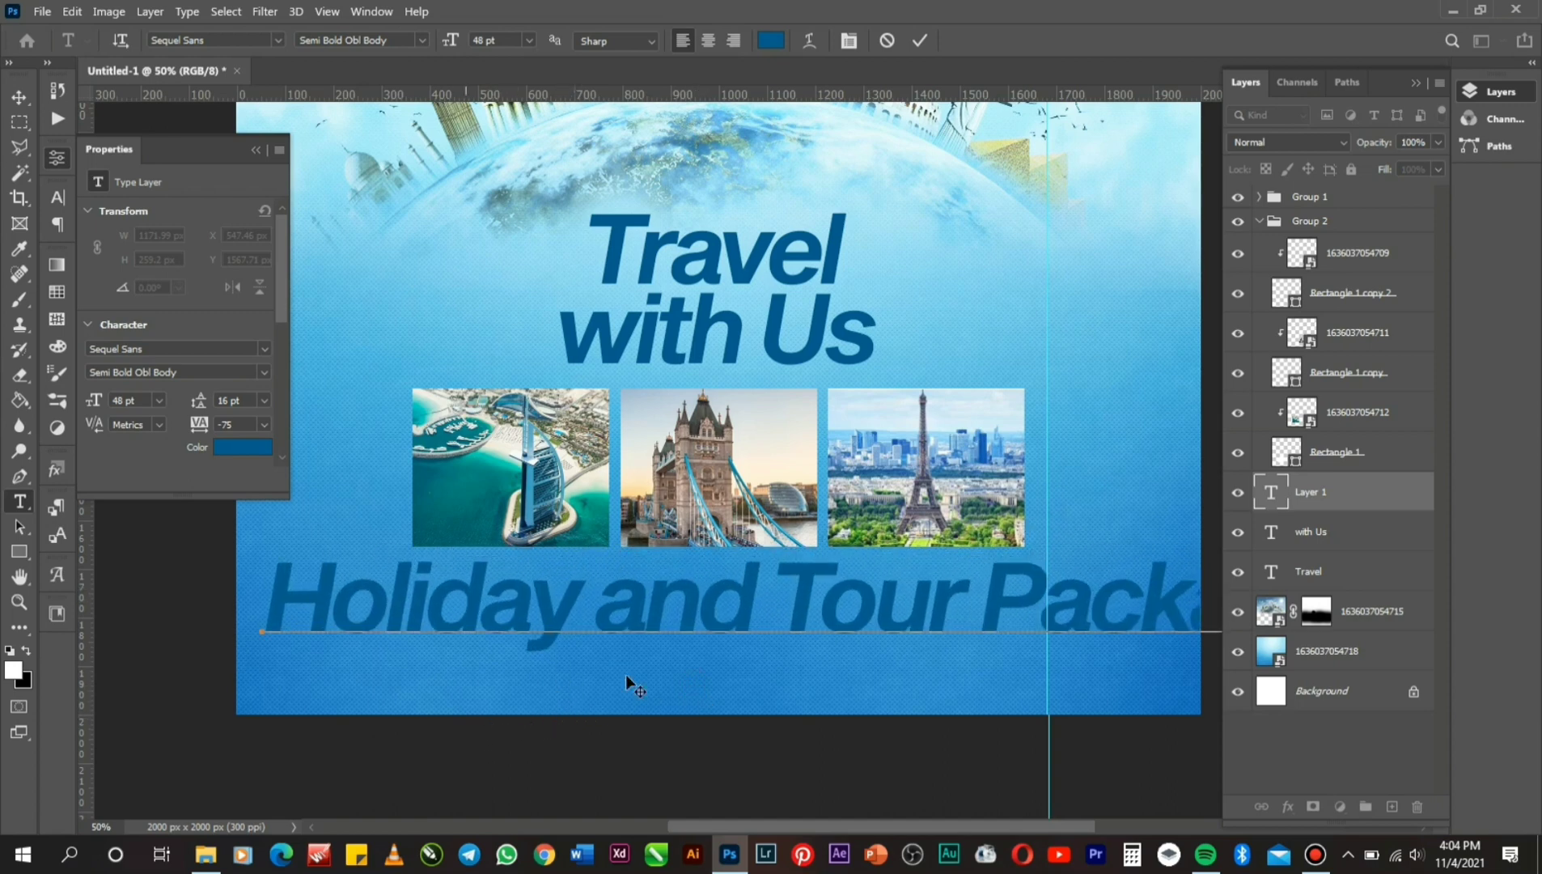
Set all the subtitle text to 14 pt and commit it.
{"action": "right_click", "coordinate": [697, 623]}
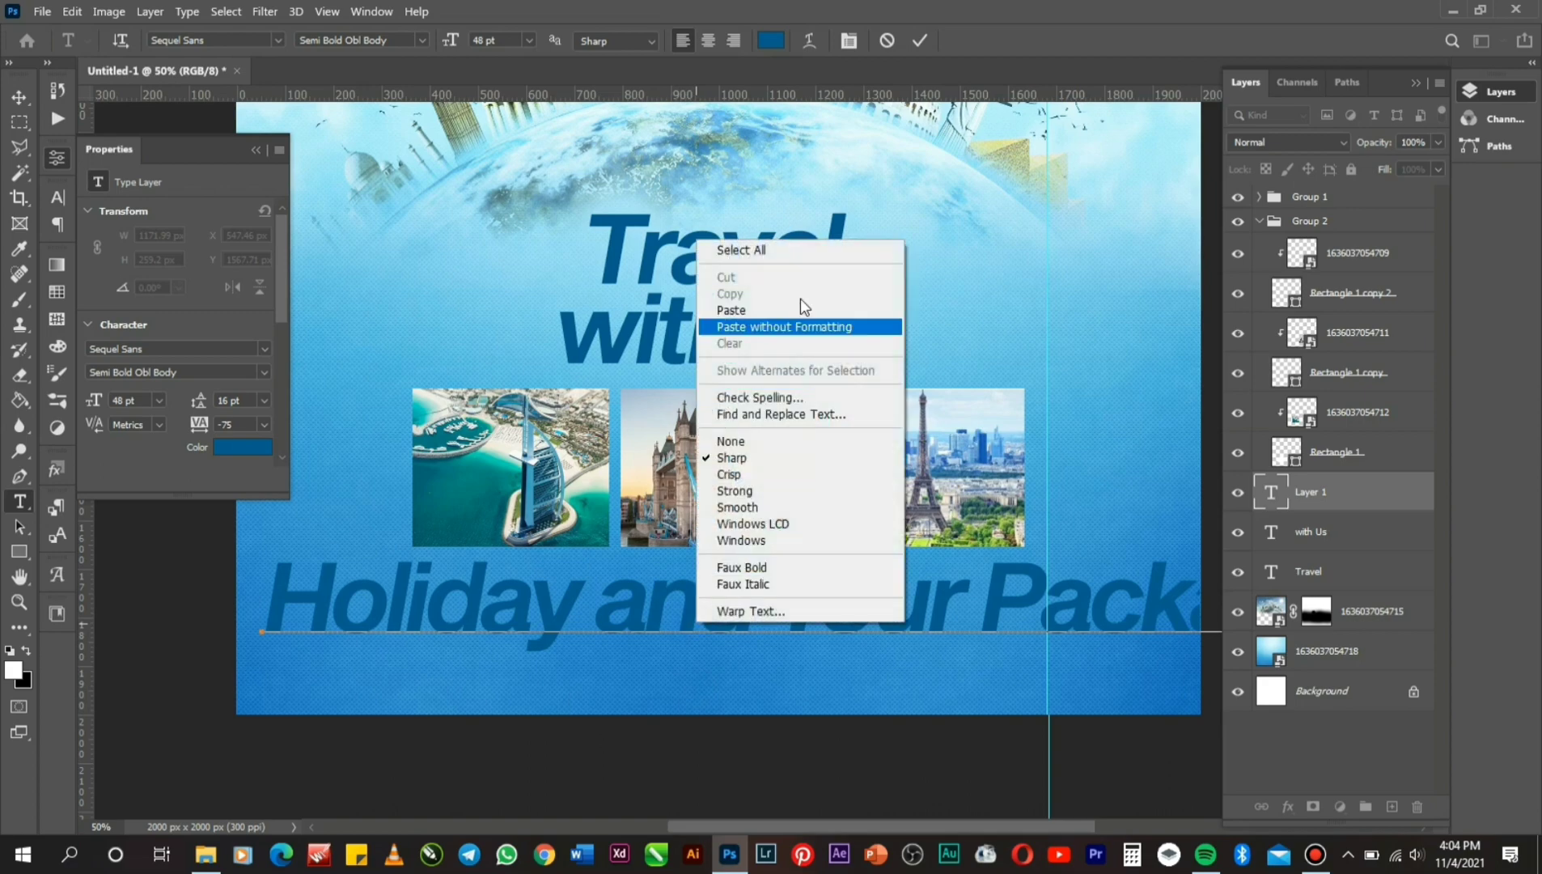
{"action": "left_click", "coordinate": [765, 253]}
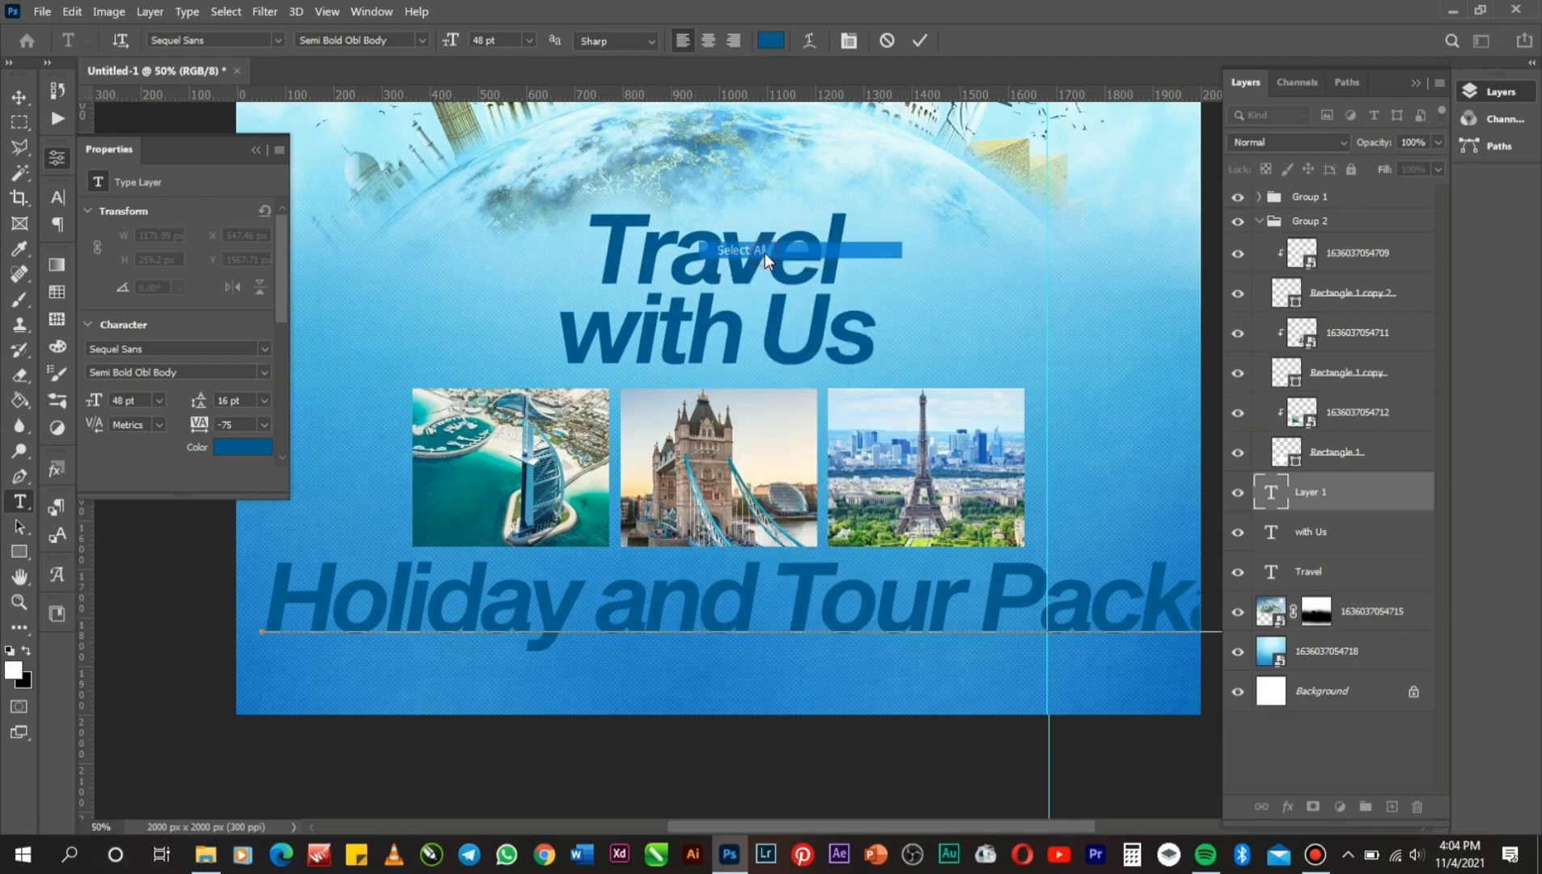
{"action": "left_click", "coordinate": [529, 46]}
{"action": "left_click", "coordinate": [517, 173]}
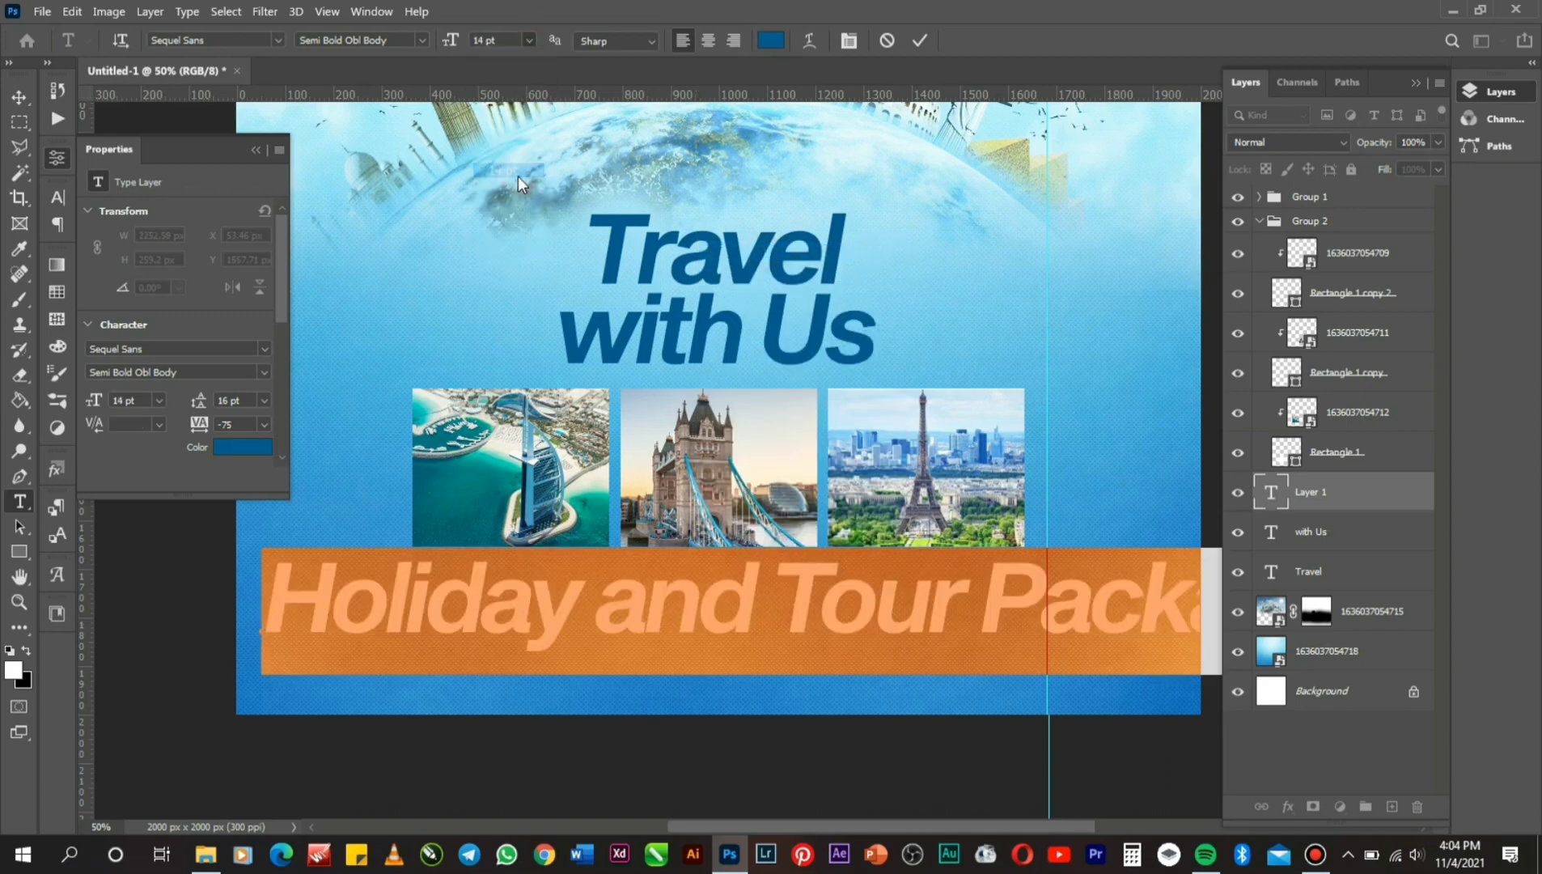
{"action": "left_click", "coordinate": [918, 41]}
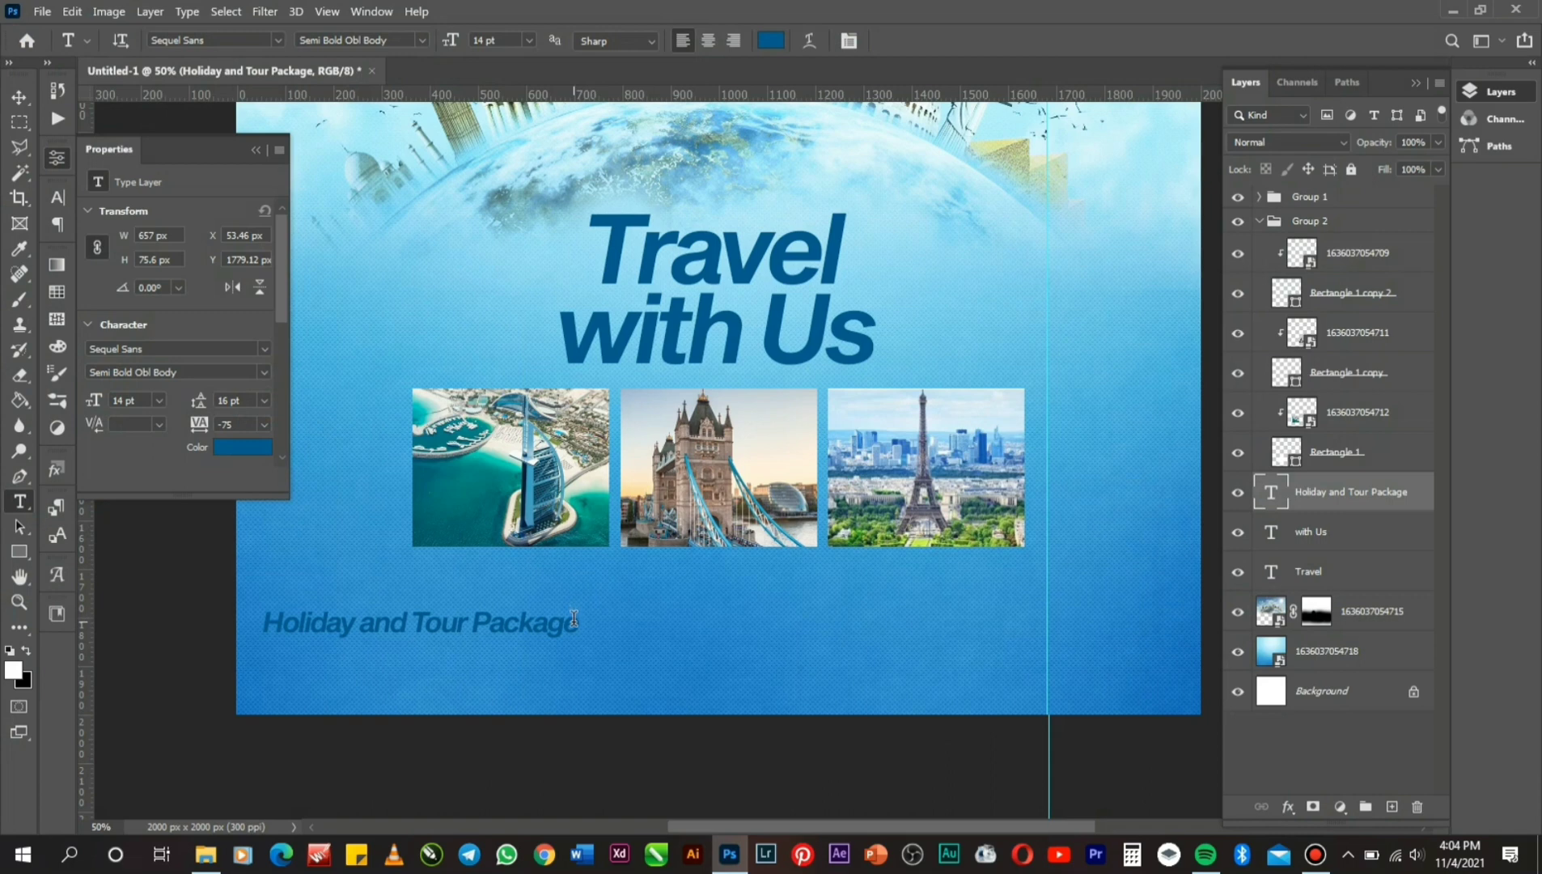
{"action": "left_click", "coordinate": [574, 620]}
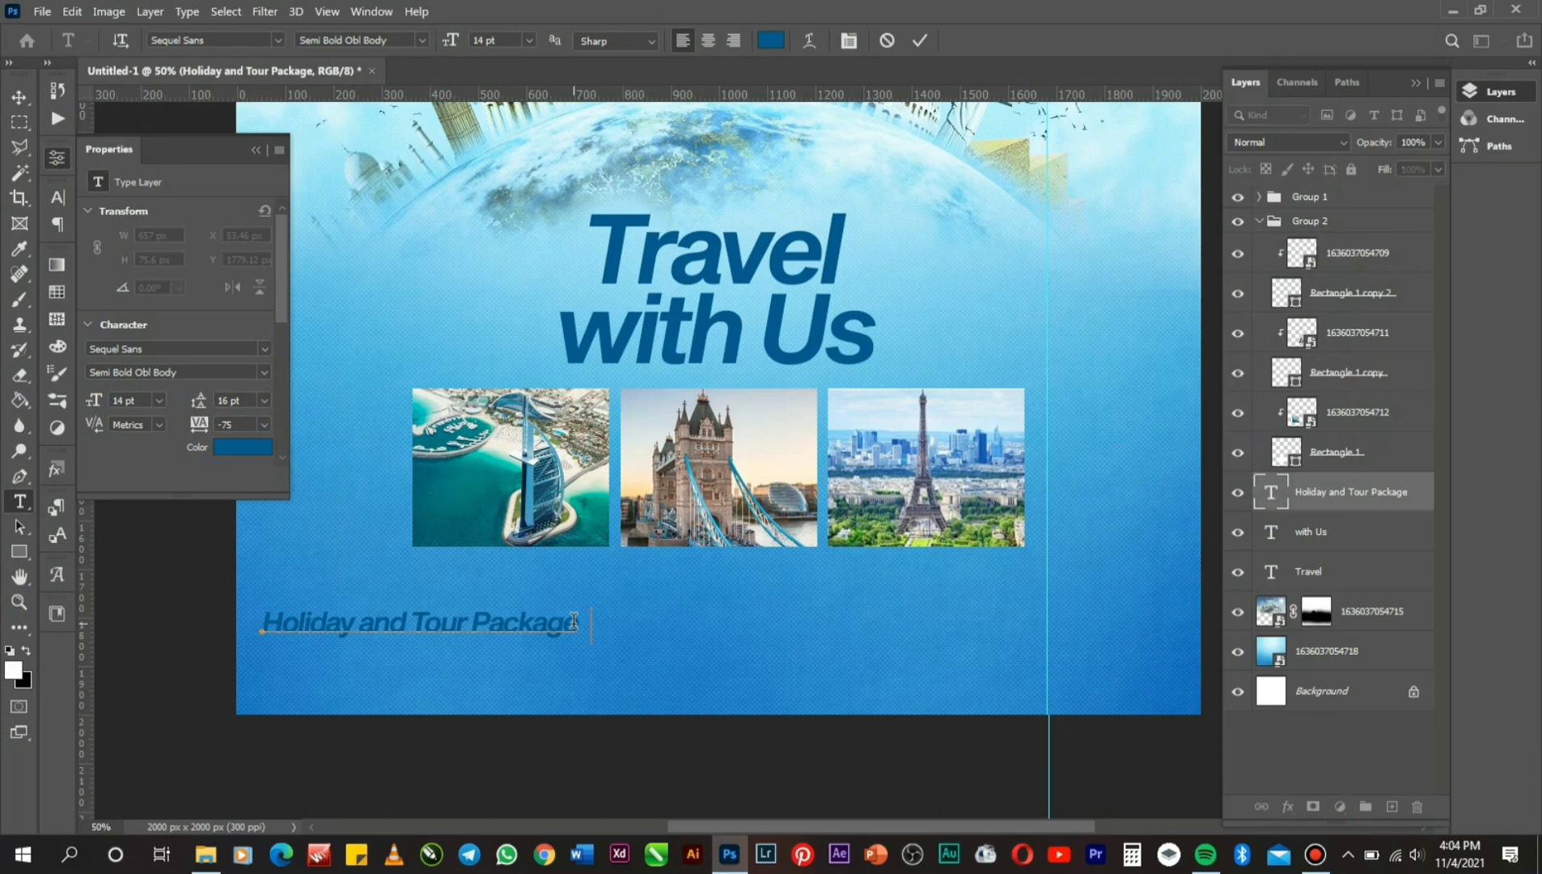
Extend the services line with 'Visa Application' and 'Students Visa', fixing typos and extra spaces.
{"action": "type", "text": "Vo"}
{"action": "key", "text": "BackSpace"}
{"action": "type", "text": "isa App"}
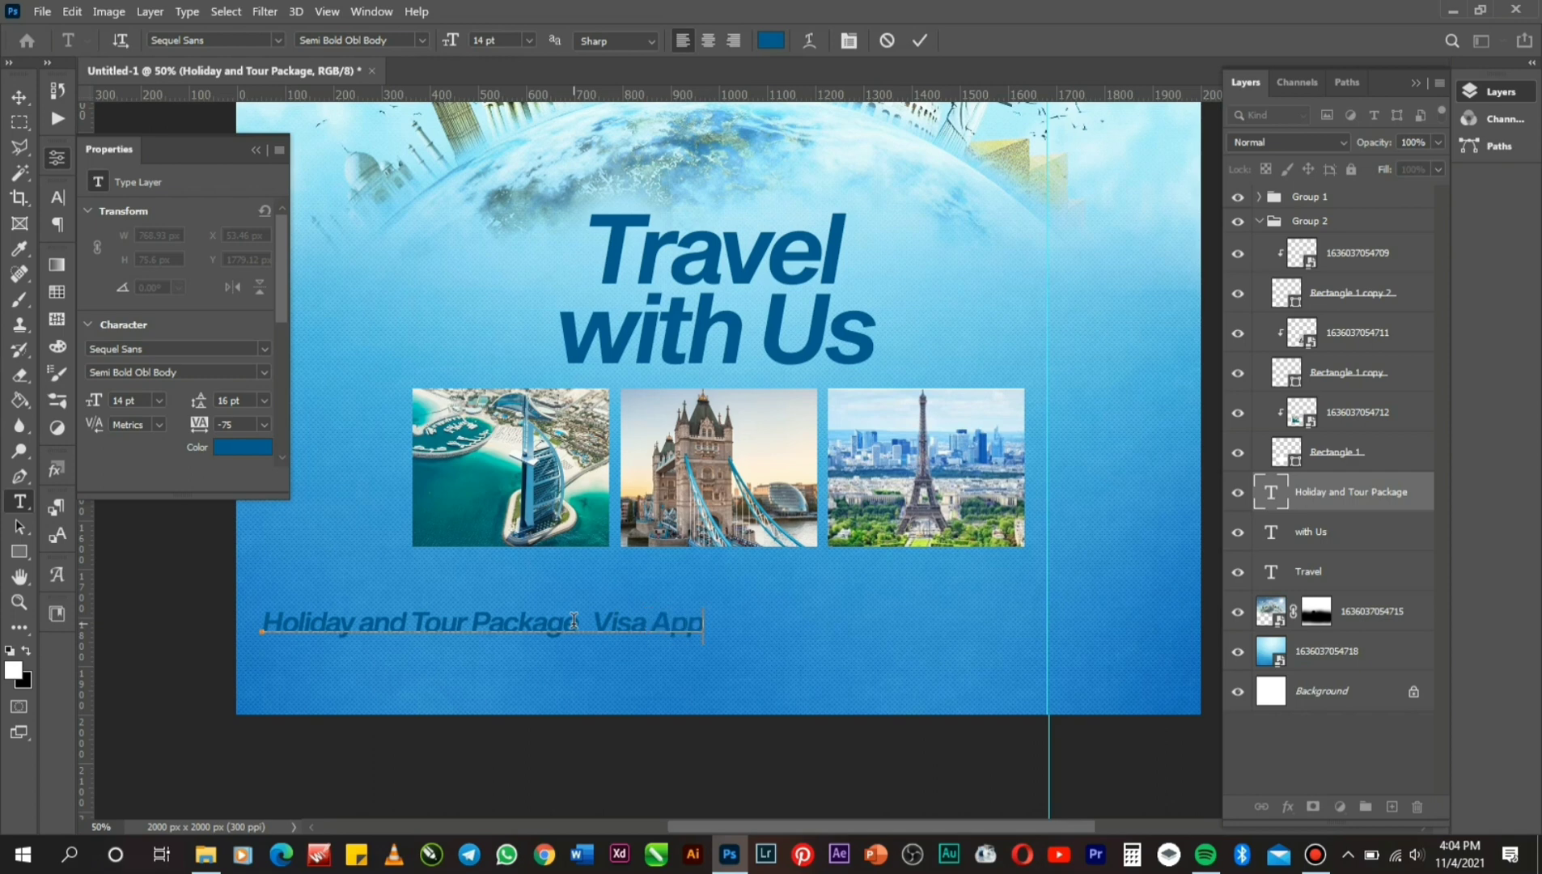
{"action": "type", "text": "lication"}
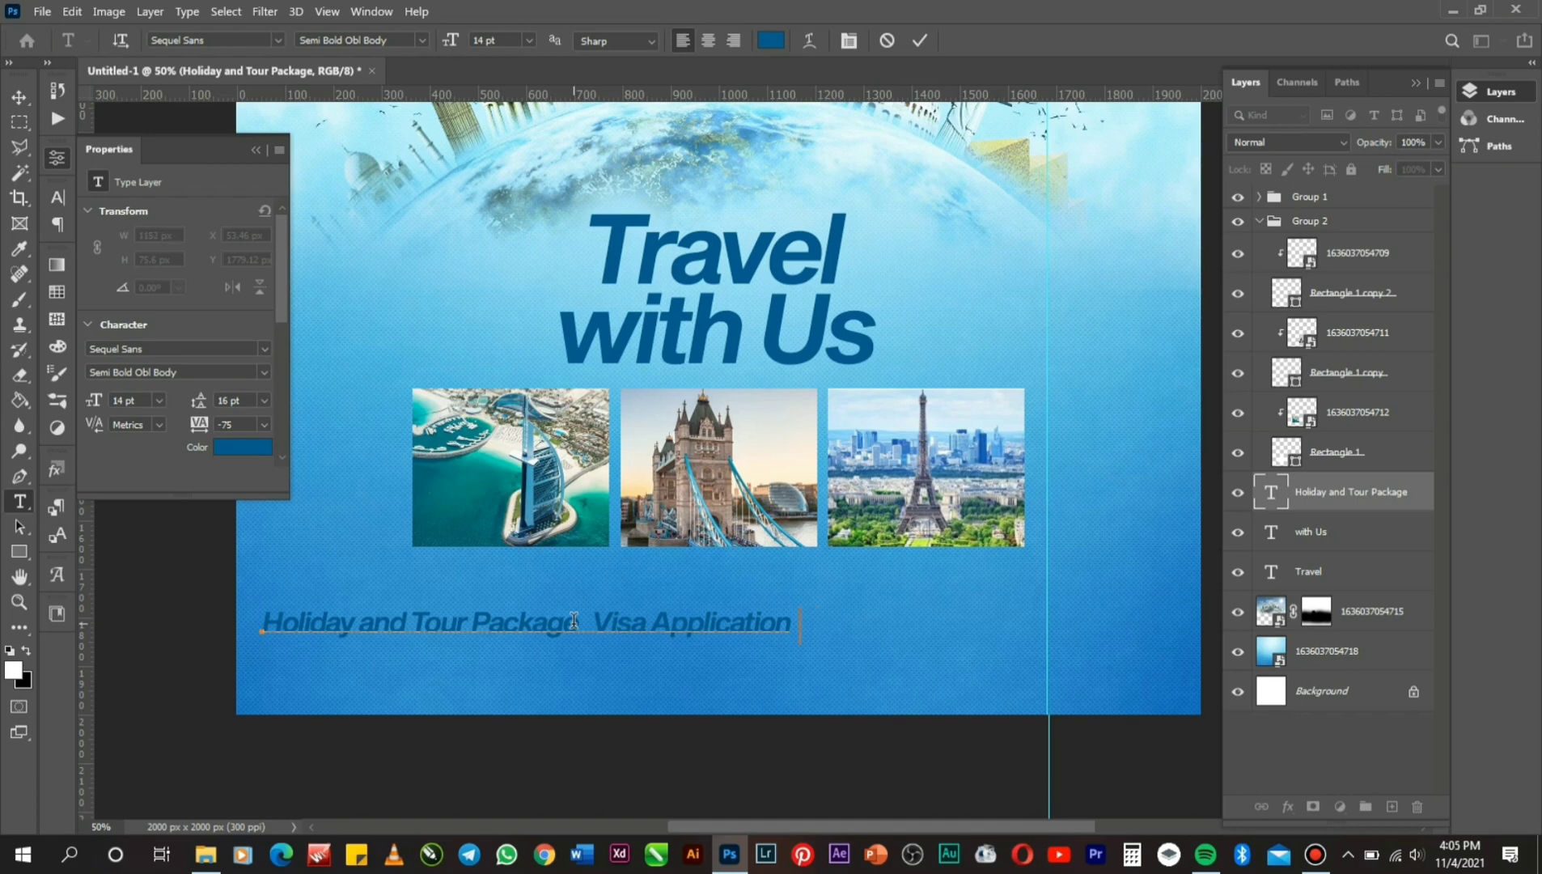
{"action": "type", "text": "S"}
{"action": "key", "text": "BackSpace"}
{"action": "type", "text": "tudents"}
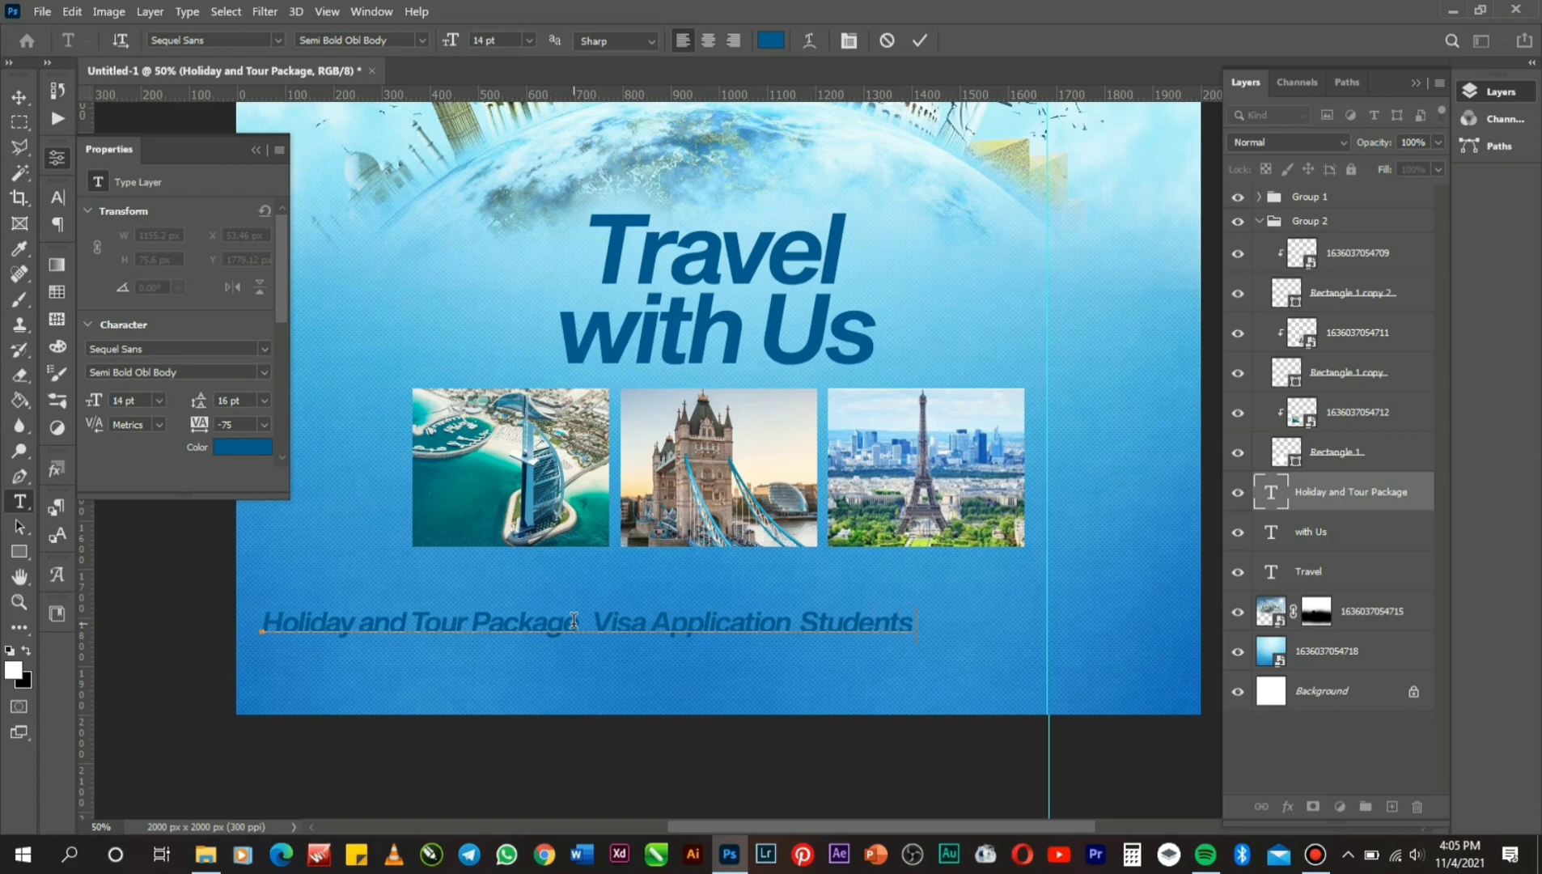
{"action": "type", "text": " Visa"}
{"action": "key", "text": "BackSpace"}
{"action": "left_click", "coordinate": [599, 621]}
Select all the services text and colour it white (#ffffff).
{"action": "right_click", "coordinate": [599, 621]}
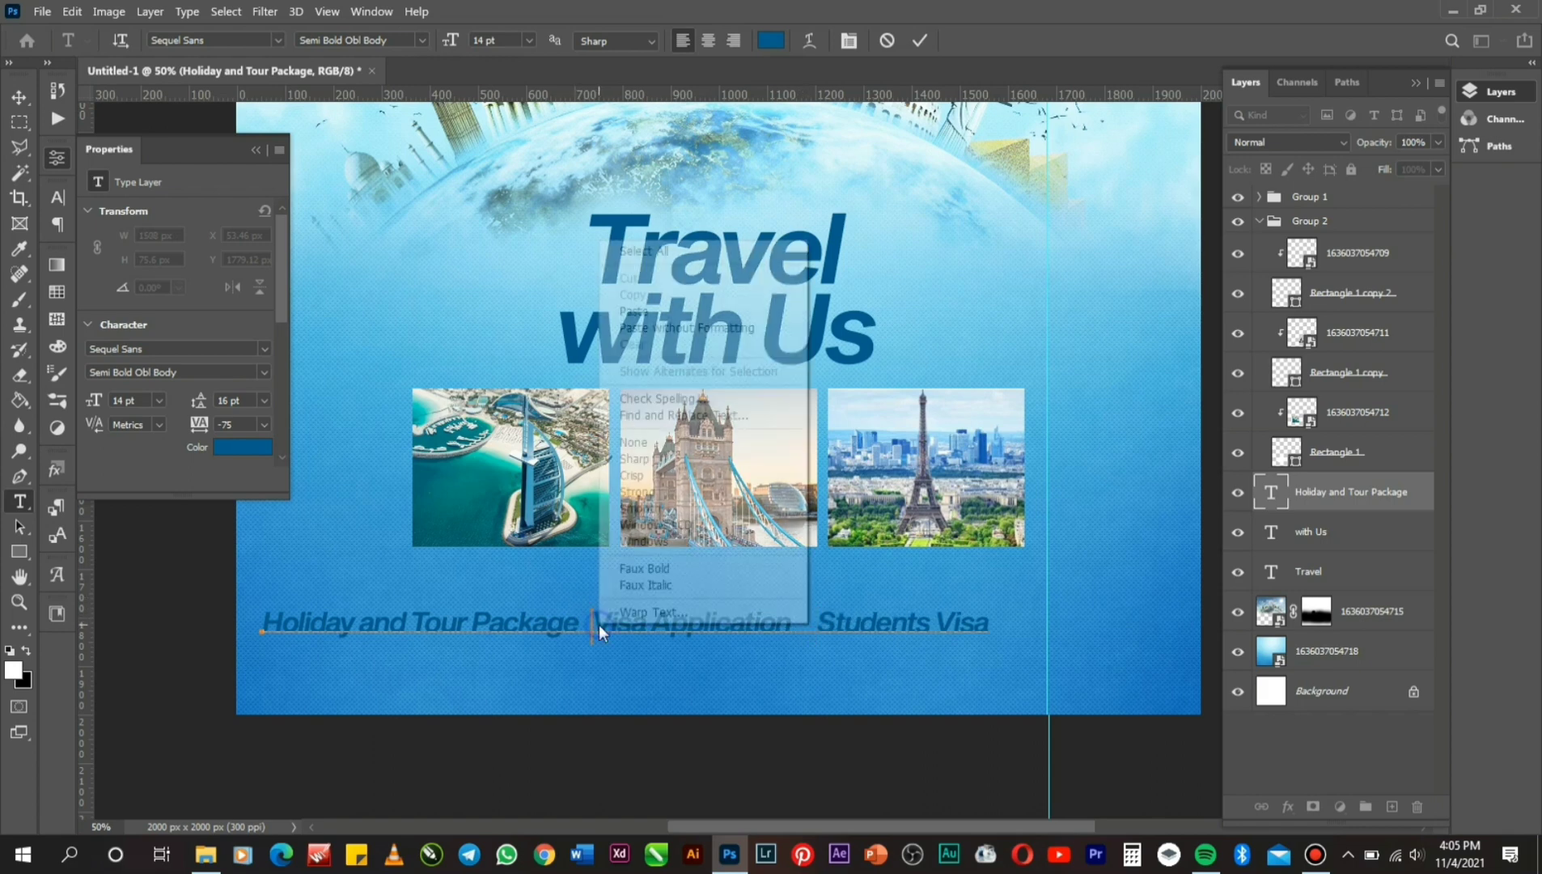
{"action": "left_click", "coordinate": [690, 251]}
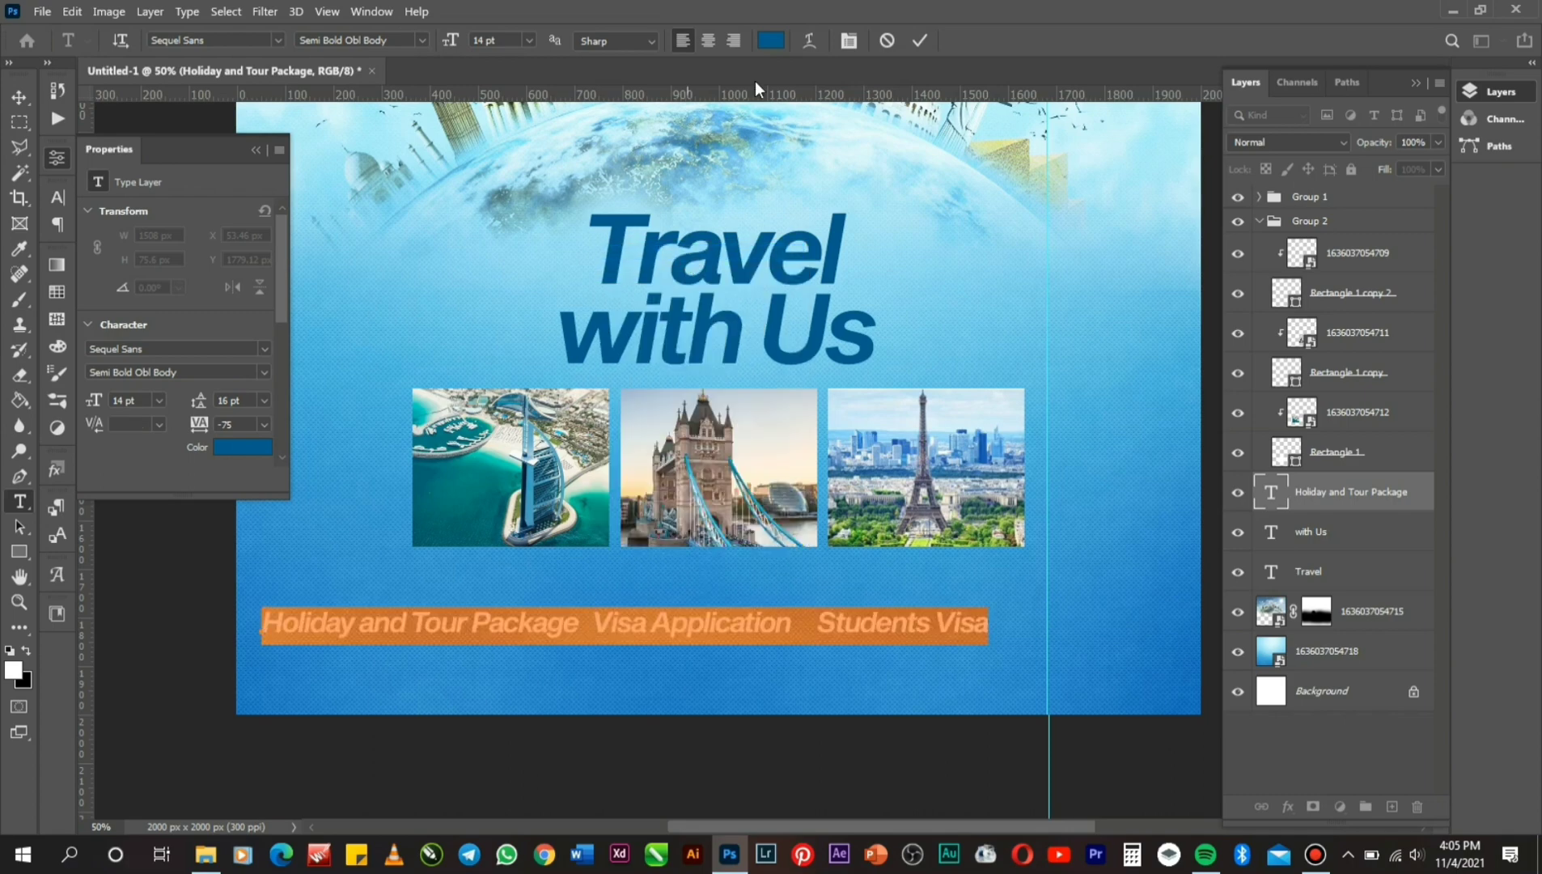
{"action": "left_click", "coordinate": [777, 38]}
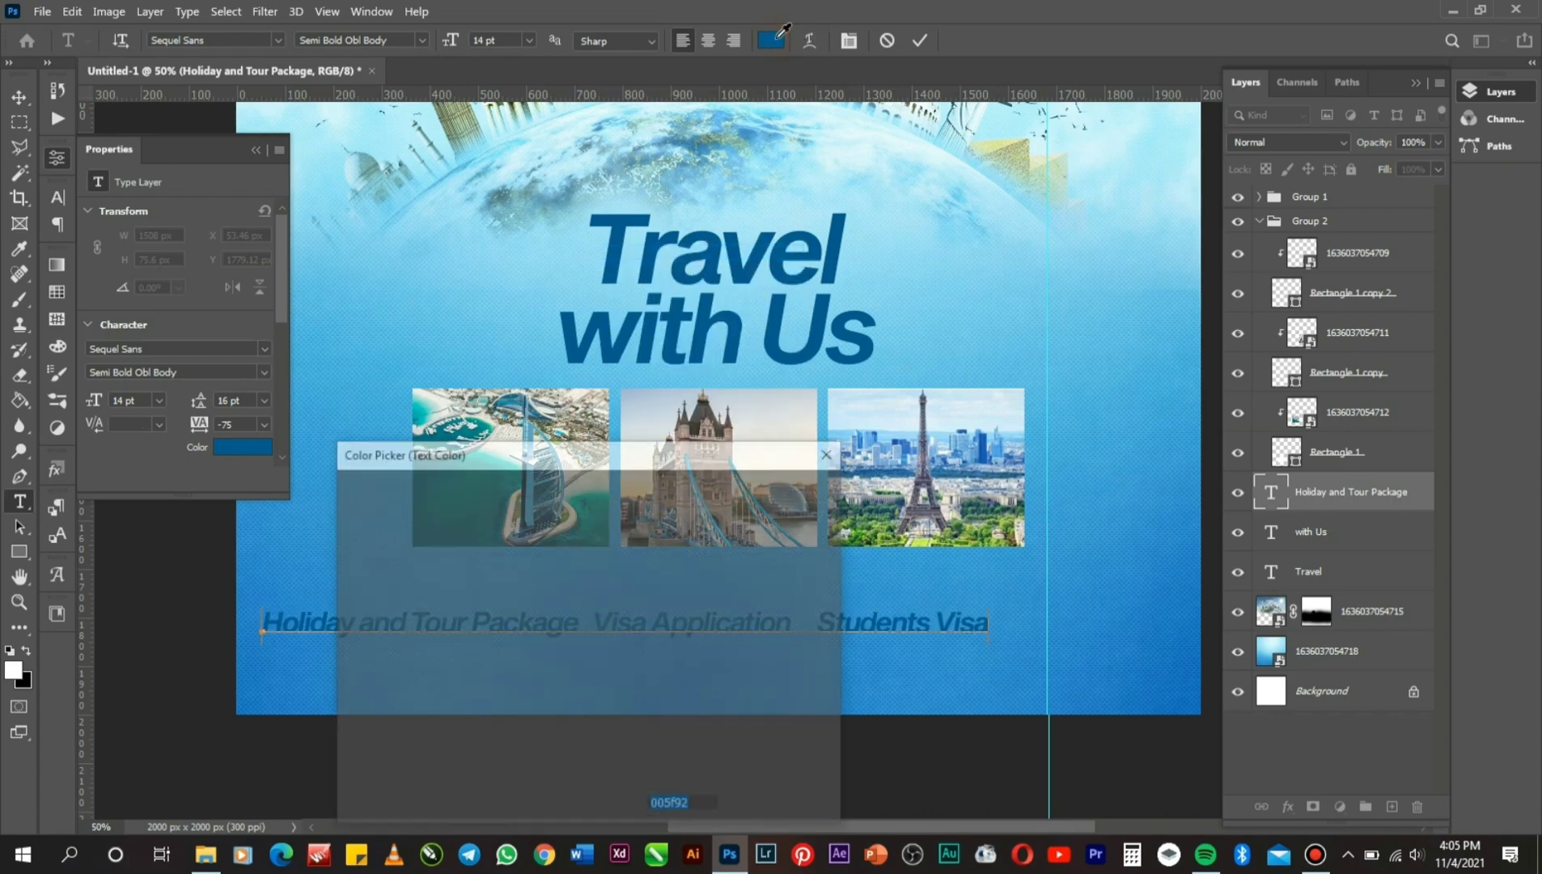
{"action": "type", "text": "ffffff"}
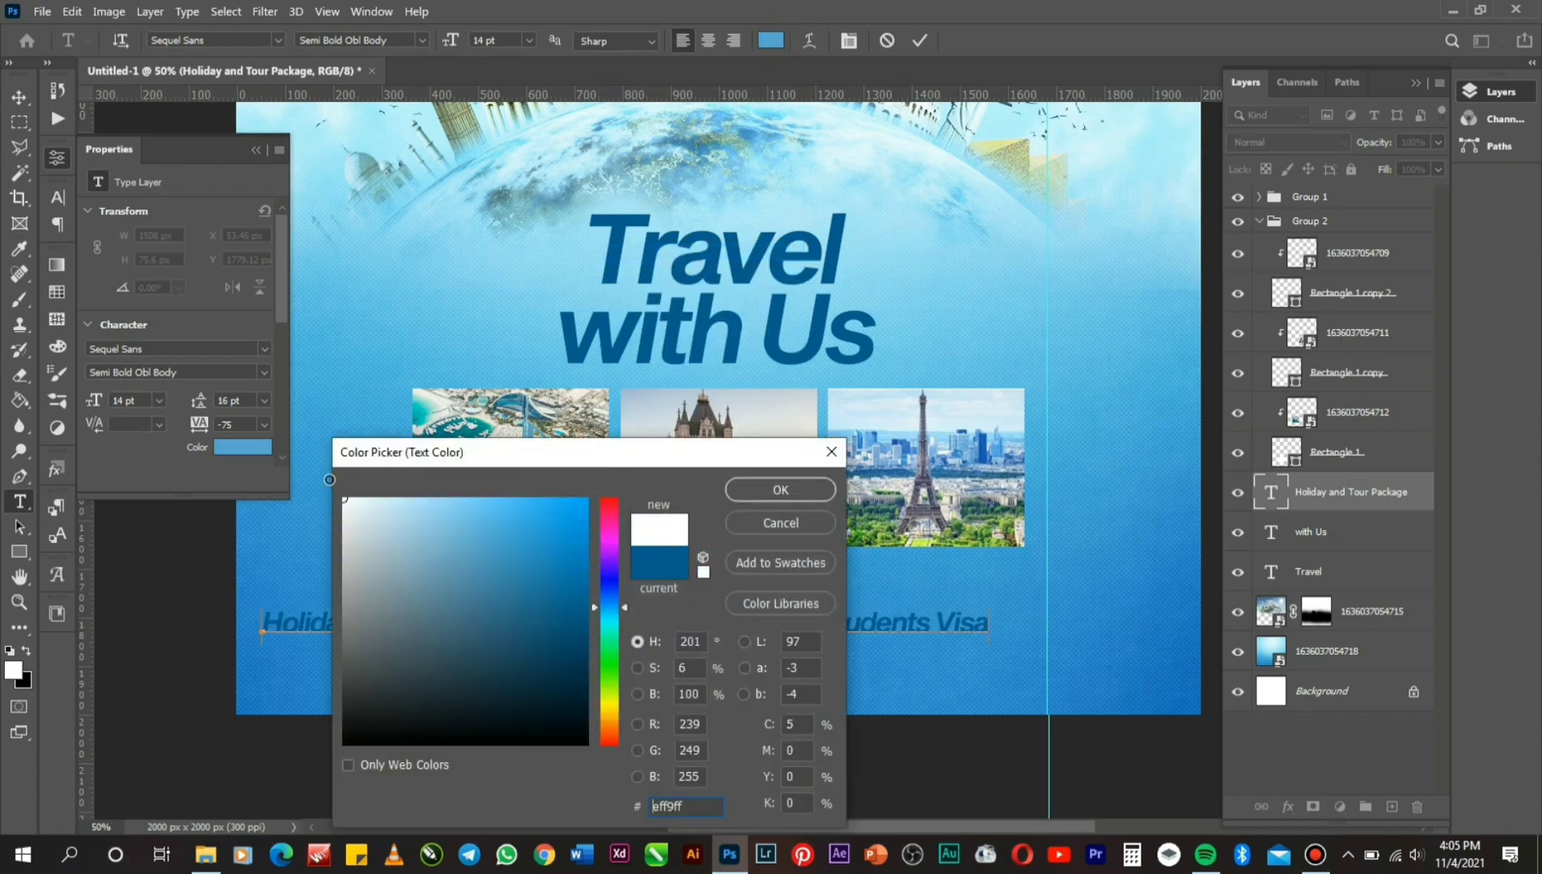
{"action": "left_click", "coordinate": [736, 490]}
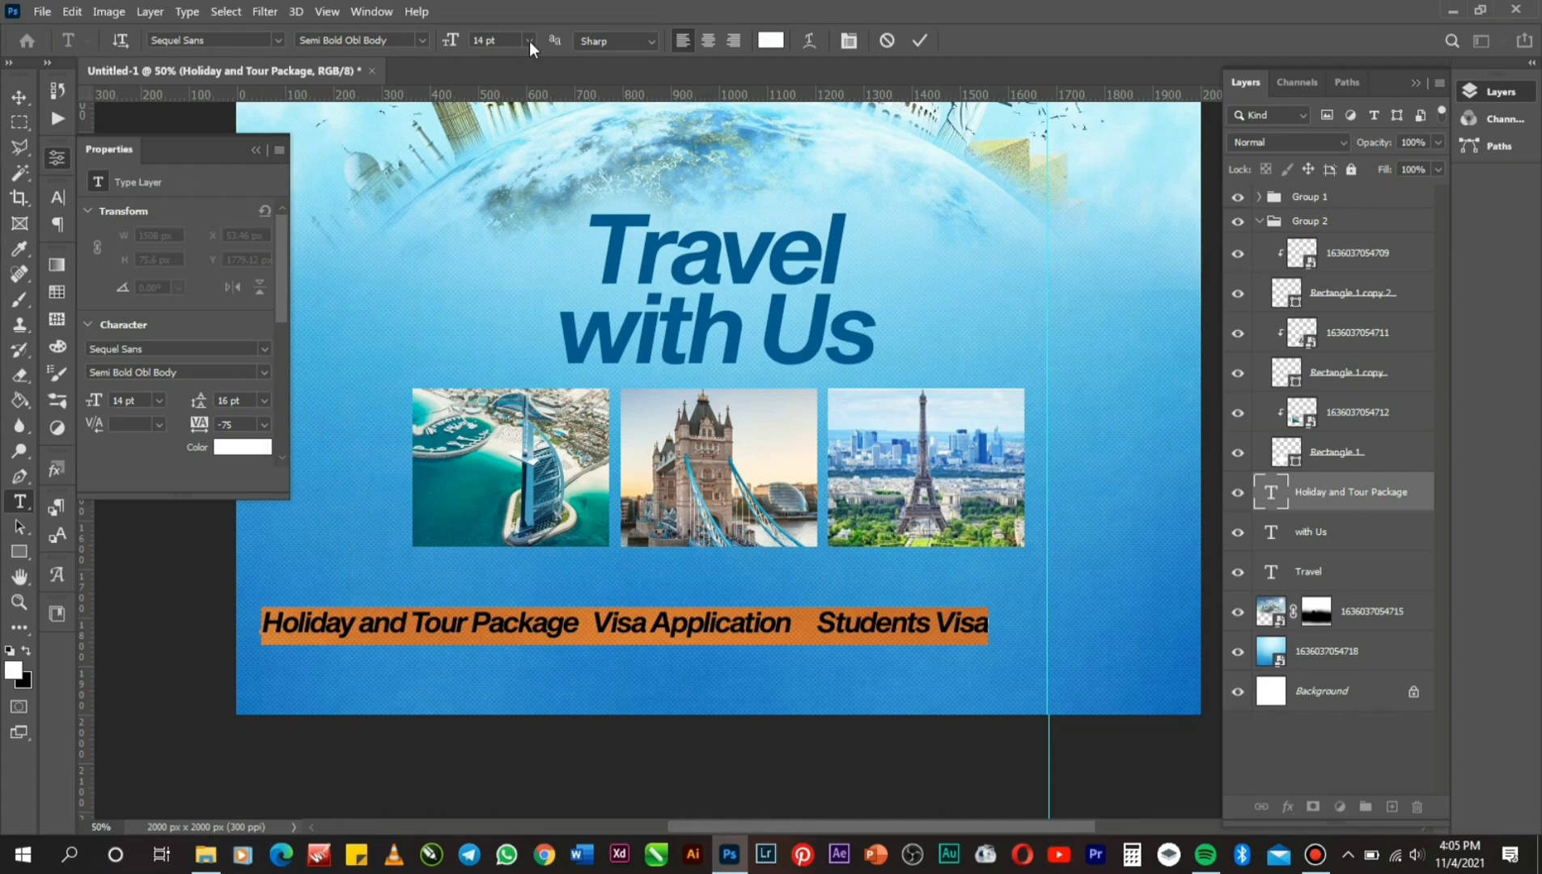
Set the services text to the Sequel Sans Medium Body style and commit.
{"action": "left_click", "coordinate": [424, 41]}
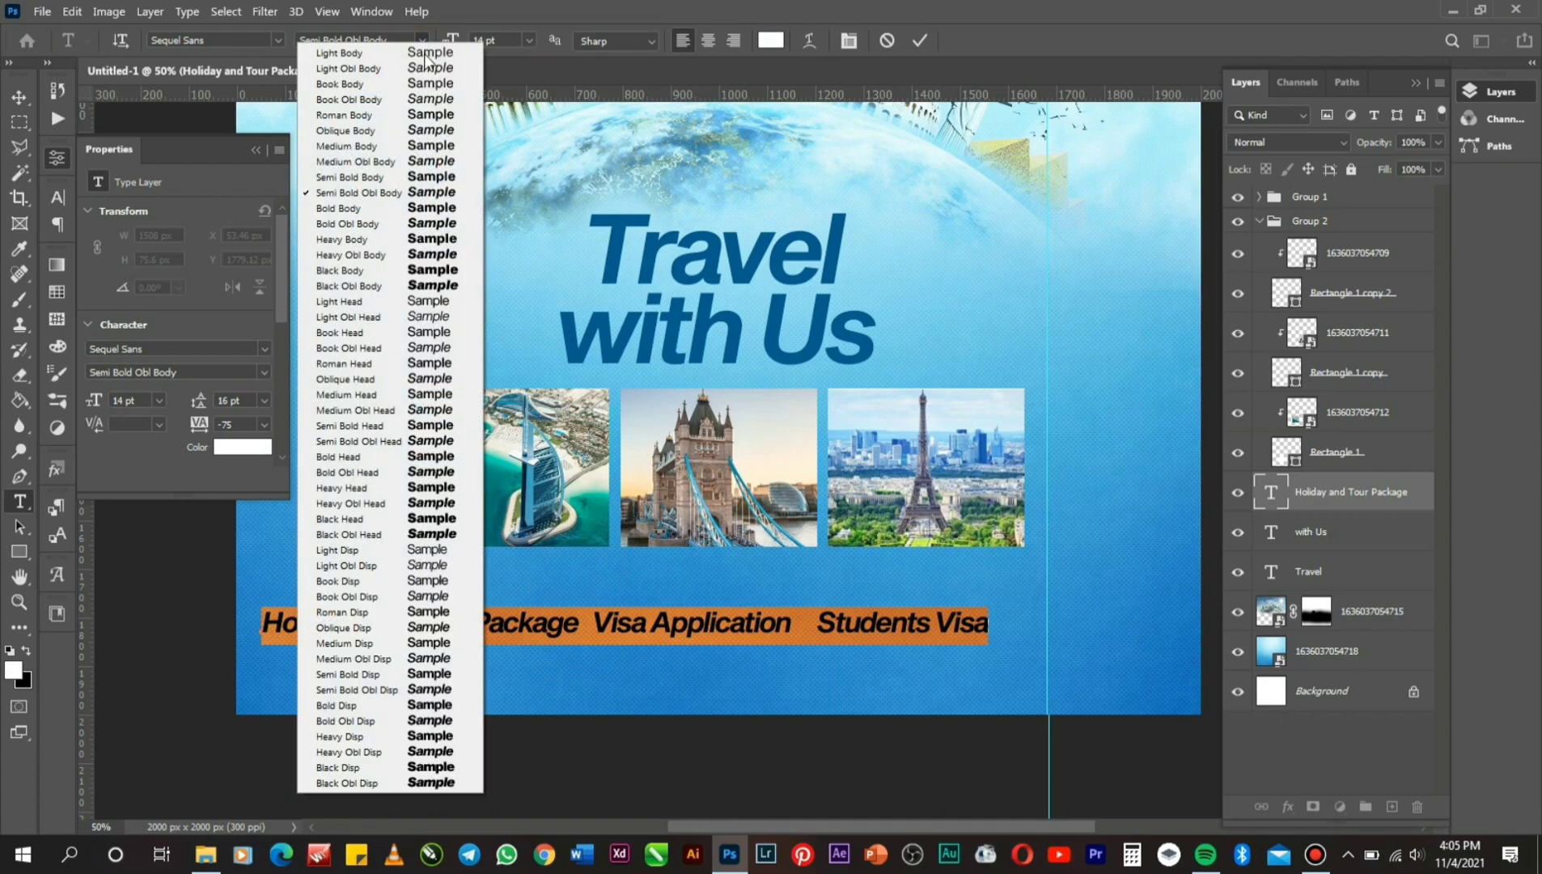
{"action": "left_click", "coordinate": [385, 148]}
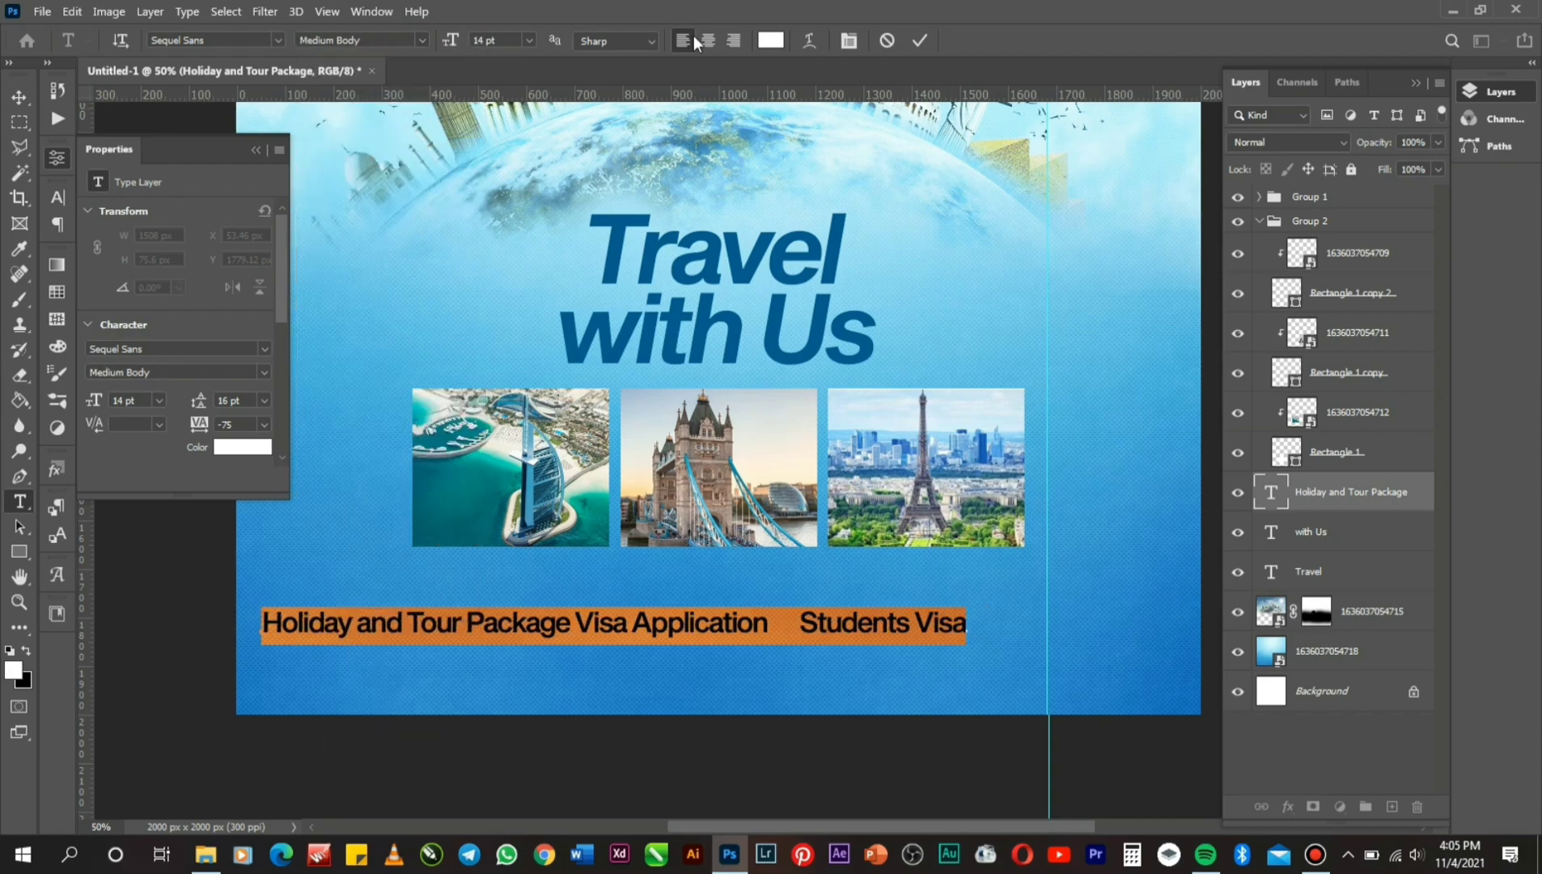
{"action": "left_click", "coordinate": [848, 47]}
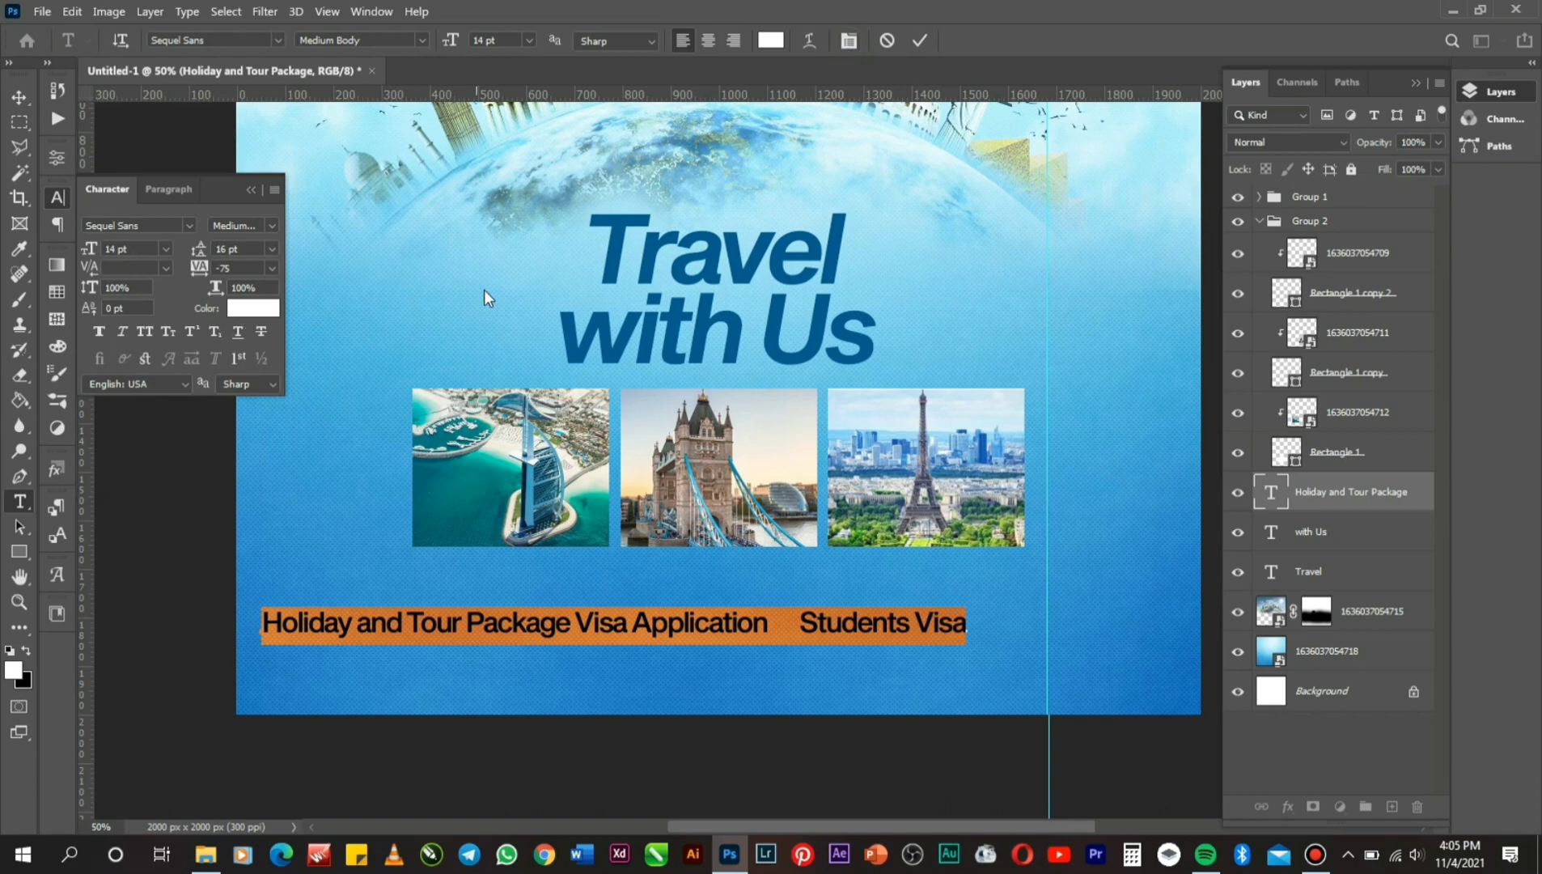
{"action": "left_click", "coordinate": [921, 38]}
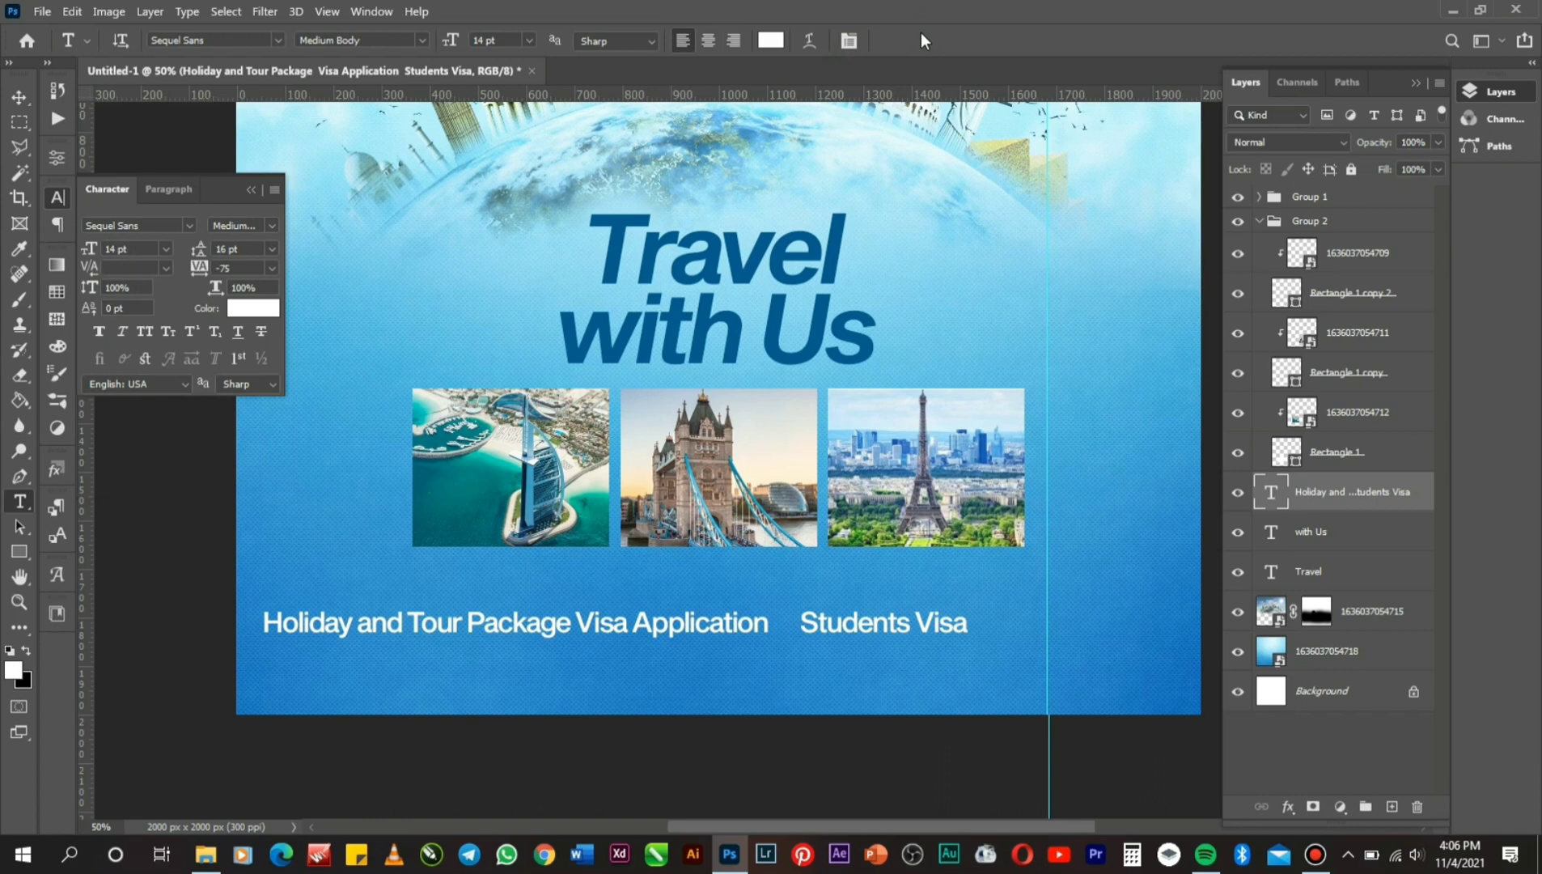
Centre the services line horizontally on the flyer.
{"action": "key", "text": "ctrl+a"}
{"action": "left_click", "coordinate": [18, 97]}
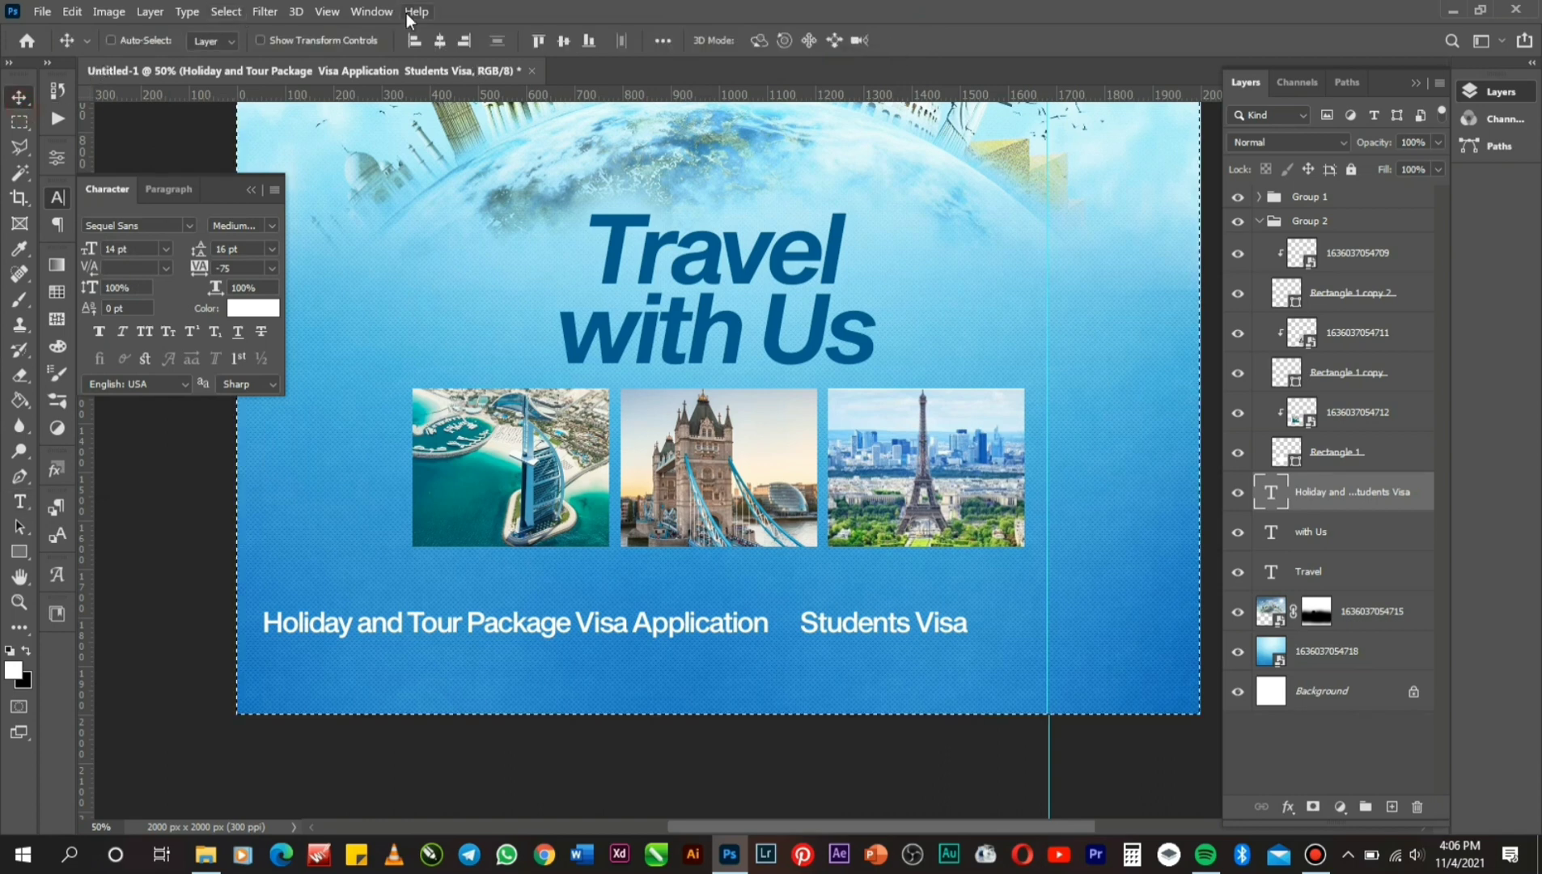
{"action": "left_click", "coordinate": [437, 42]}
Scale the services line to about 76% and raise it just under the photos.
{"action": "key", "text": "ctrl+t"}
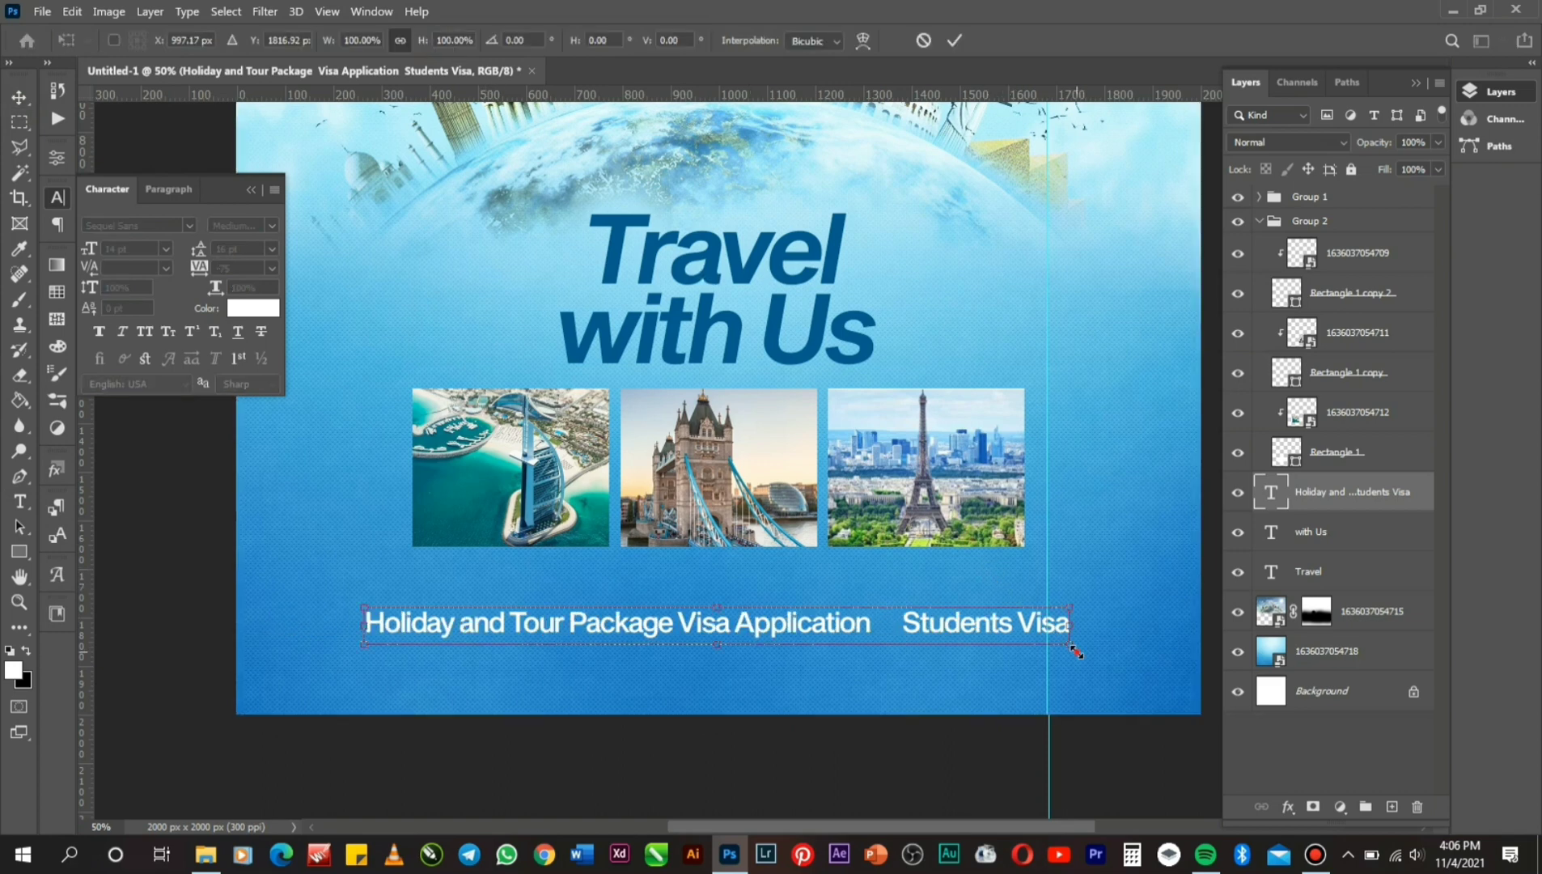
{"action": "left_click_drag", "start_coordinate": [1076, 651], "coordinate": [995, 663]}
{"action": "key", "text": "Up"}
{"action": "key", "text": "Up"}
{"action": "key", "text": "Up"}
{"action": "key", "text": "Up"}
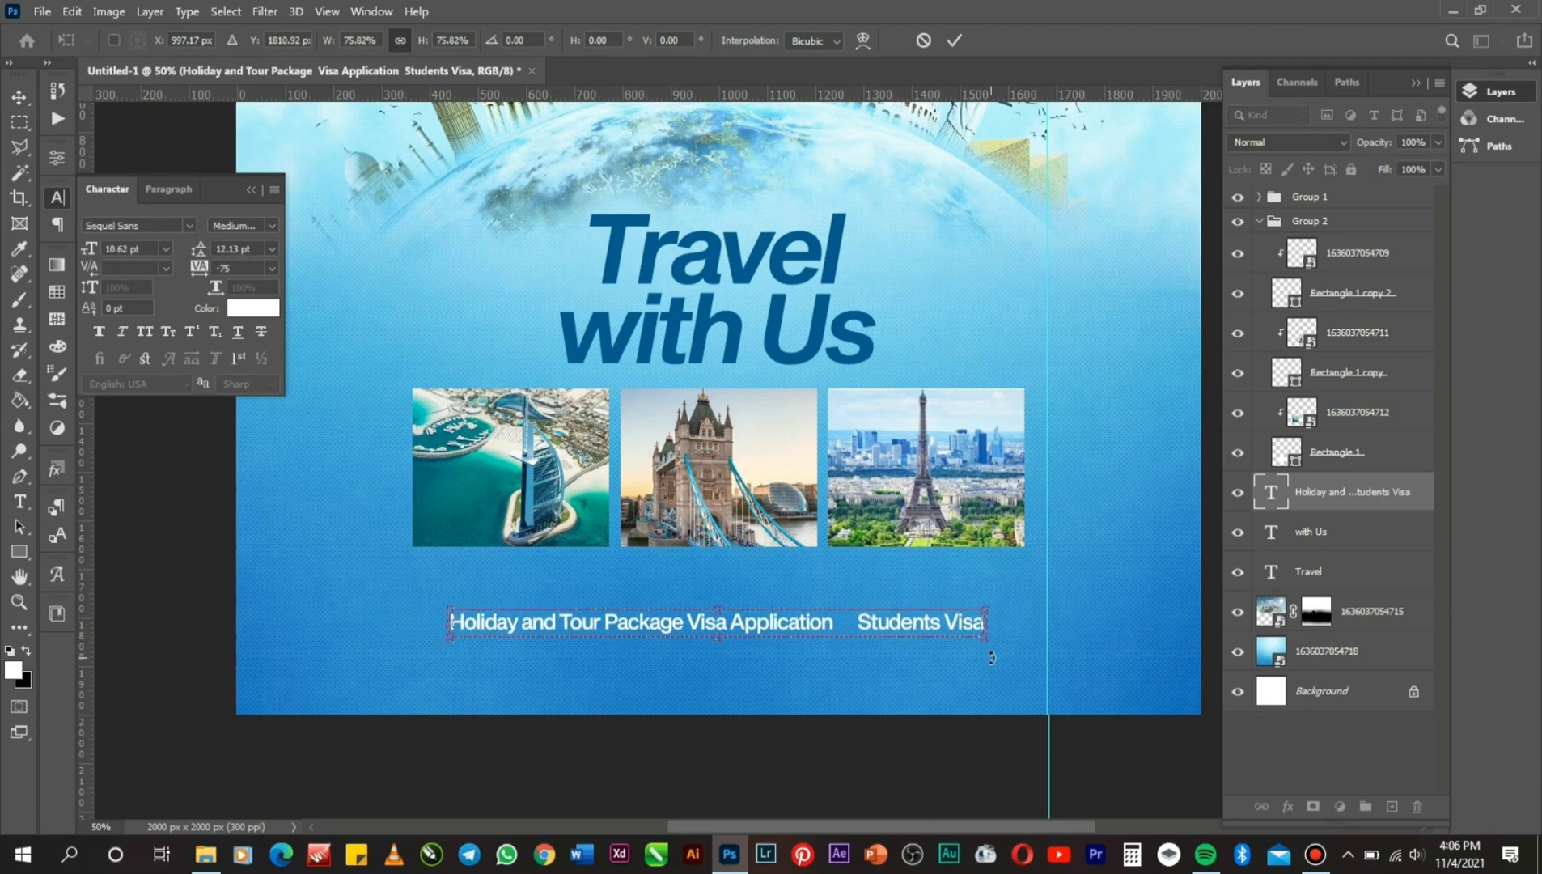
{"action": "key", "text": "Up"}
{"action": "key", "text": "Up"}
{"action": "key", "text": "Up"}
{"action": "key", "text": "Up"}
{"action": "key", "text": "Return"}
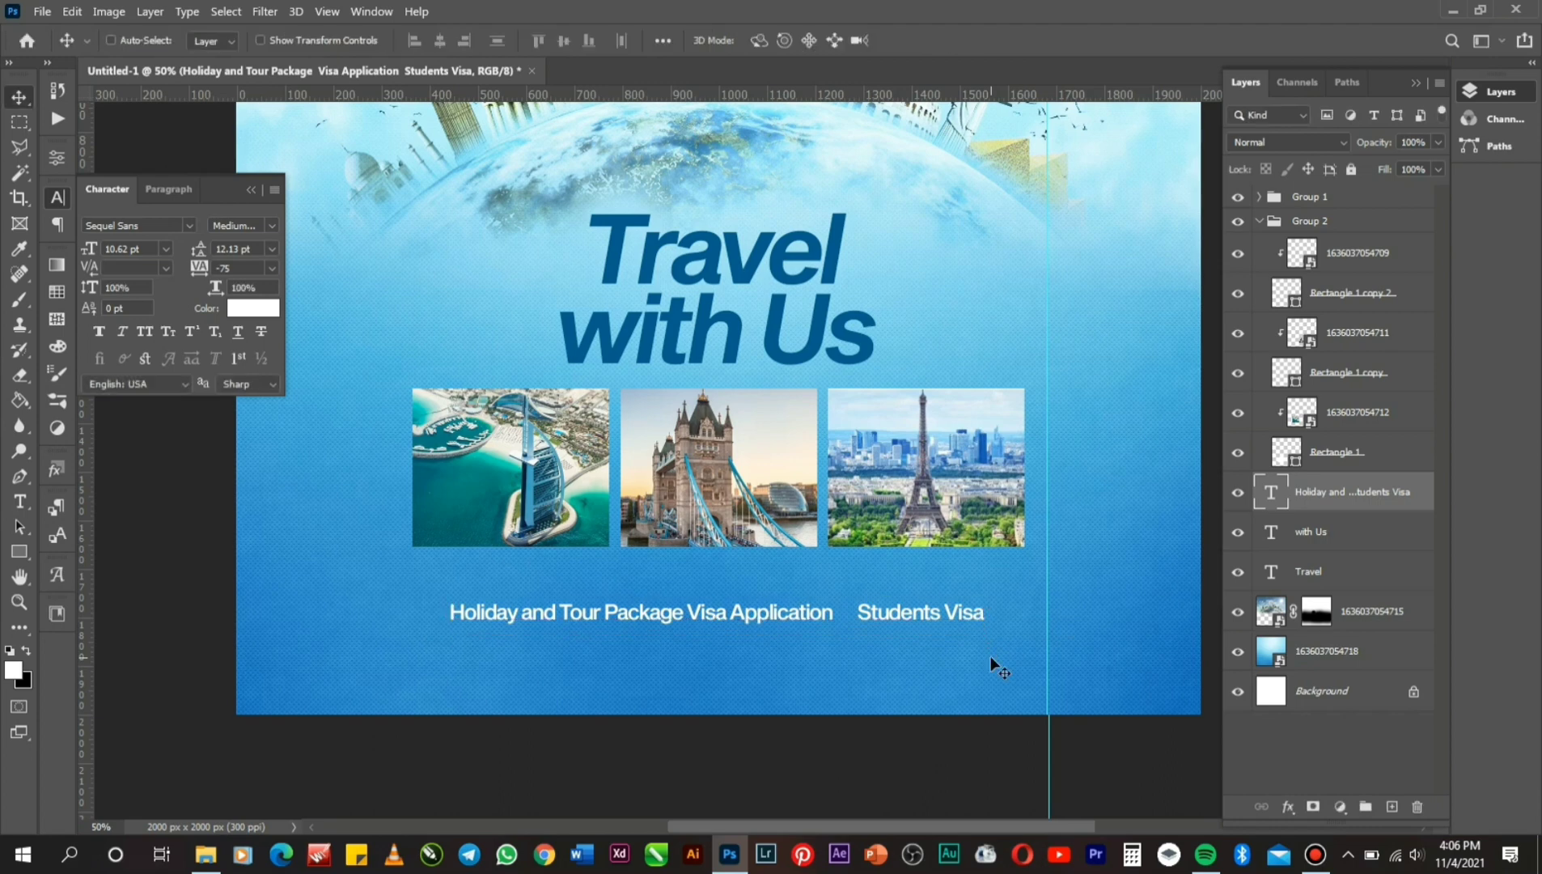
{"action": "key", "text": "Up"}
{"action": "key", "text": "Up"}
{"action": "key", "text": "Up"}
{"action": "key", "text": "Up"}
{"action": "key", "text": "Up"}
{"action": "key", "text": "Up"}
{"action": "key", "text": "Up"}
{"action": "key", "text": "Up"}
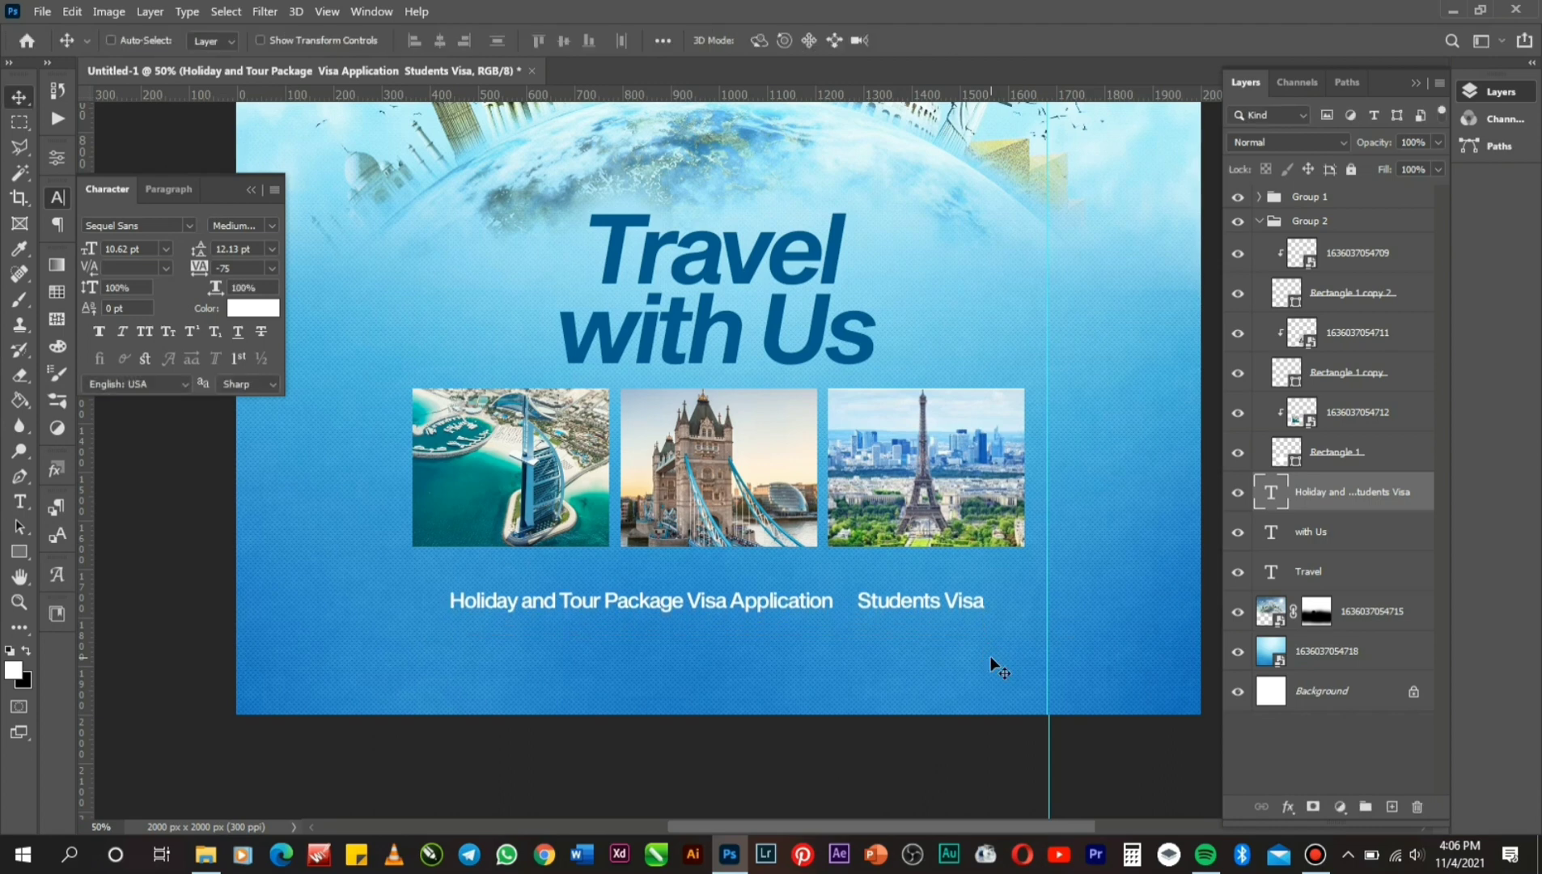
{"action": "key", "text": "Up"}
{"action": "key", "text": "Up"}
{"action": "key", "text": "Up"}
{"action": "key", "text": "Up"}
{"action": "key", "text": "Up"}
{"action": "key", "text": "Up"}
{"action": "key", "text": "Up"}
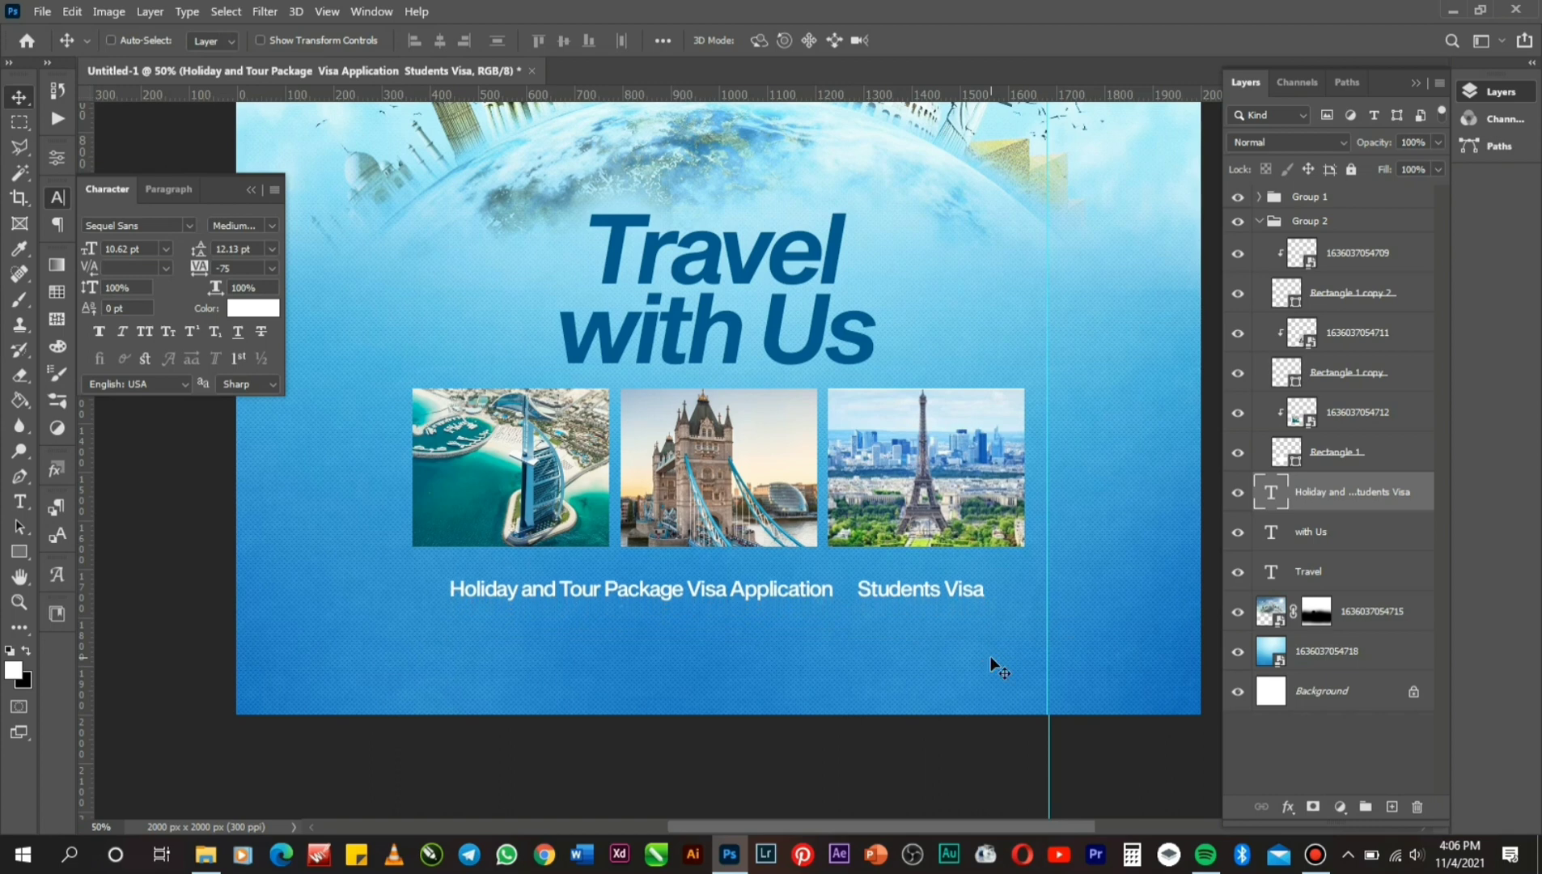
{"action": "key", "text": "Up"}
{"action": "key", "text": "Up"}
{"action": "key", "text": "Up"}
{"action": "key", "text": "Up"}
{"action": "key", "text": "Up"}
{"action": "key", "text": "Up"}
{"action": "key", "text": "Up"}
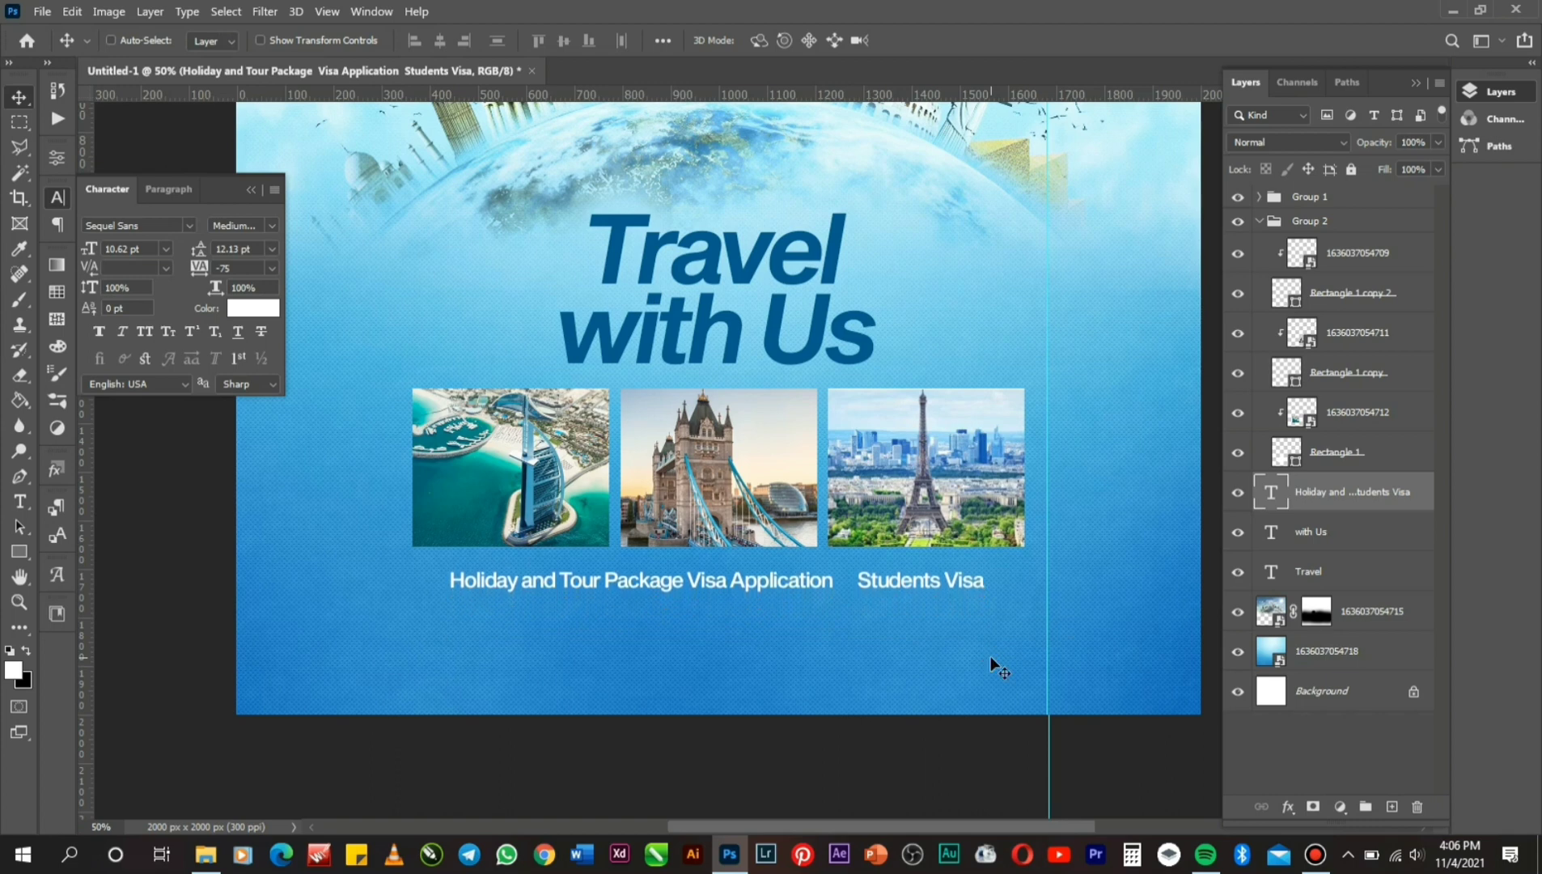
{"action": "key", "text": "Down"}
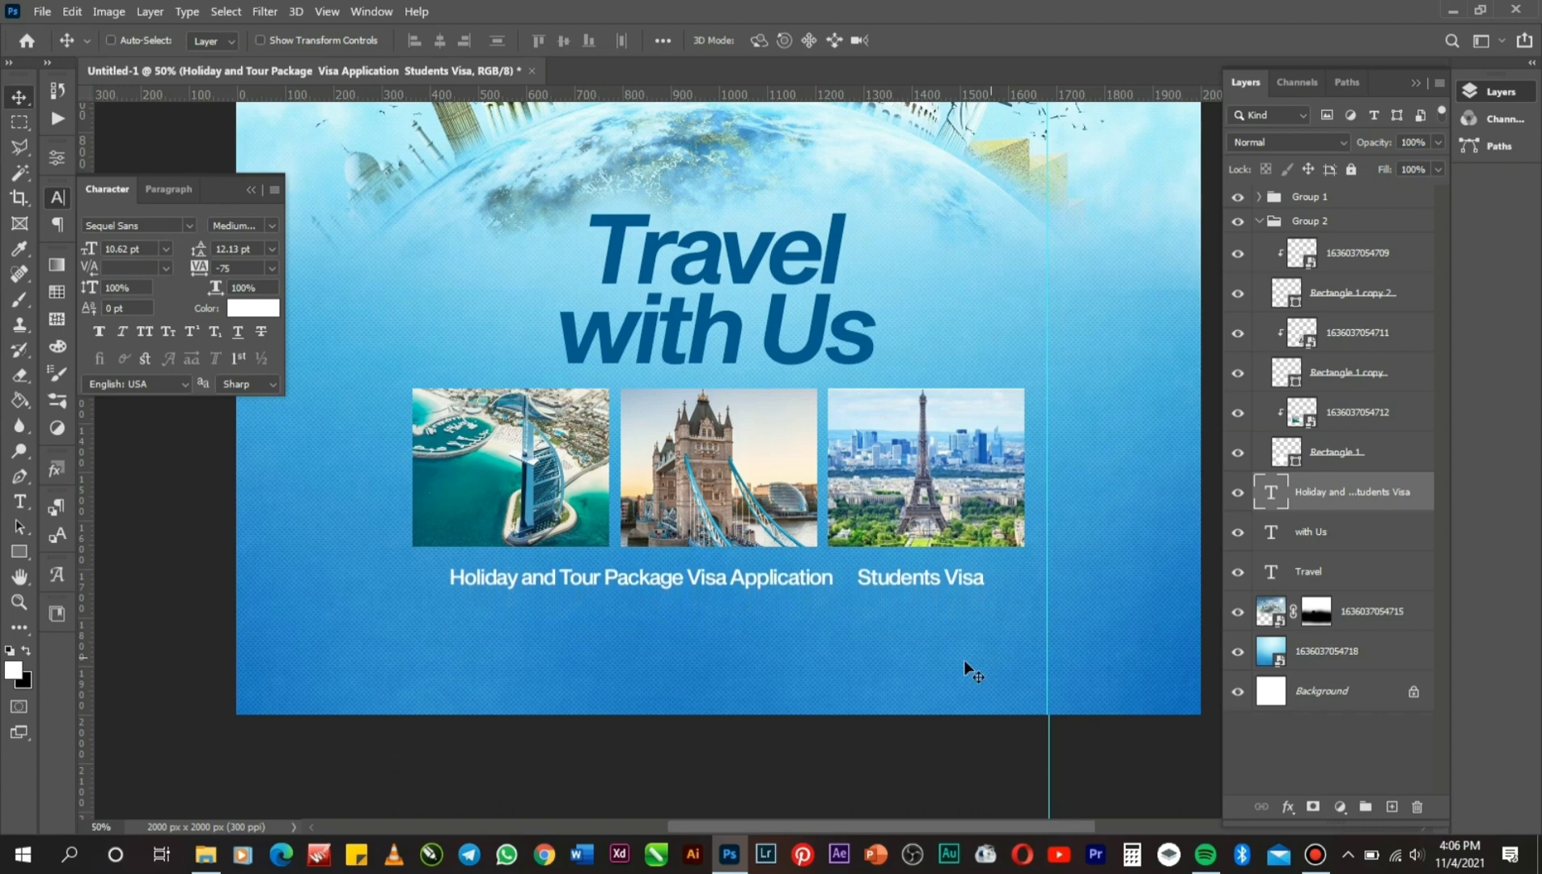
Re-space the services line text so its items have even gaps.
{"action": "left_click", "coordinate": [17, 501]}
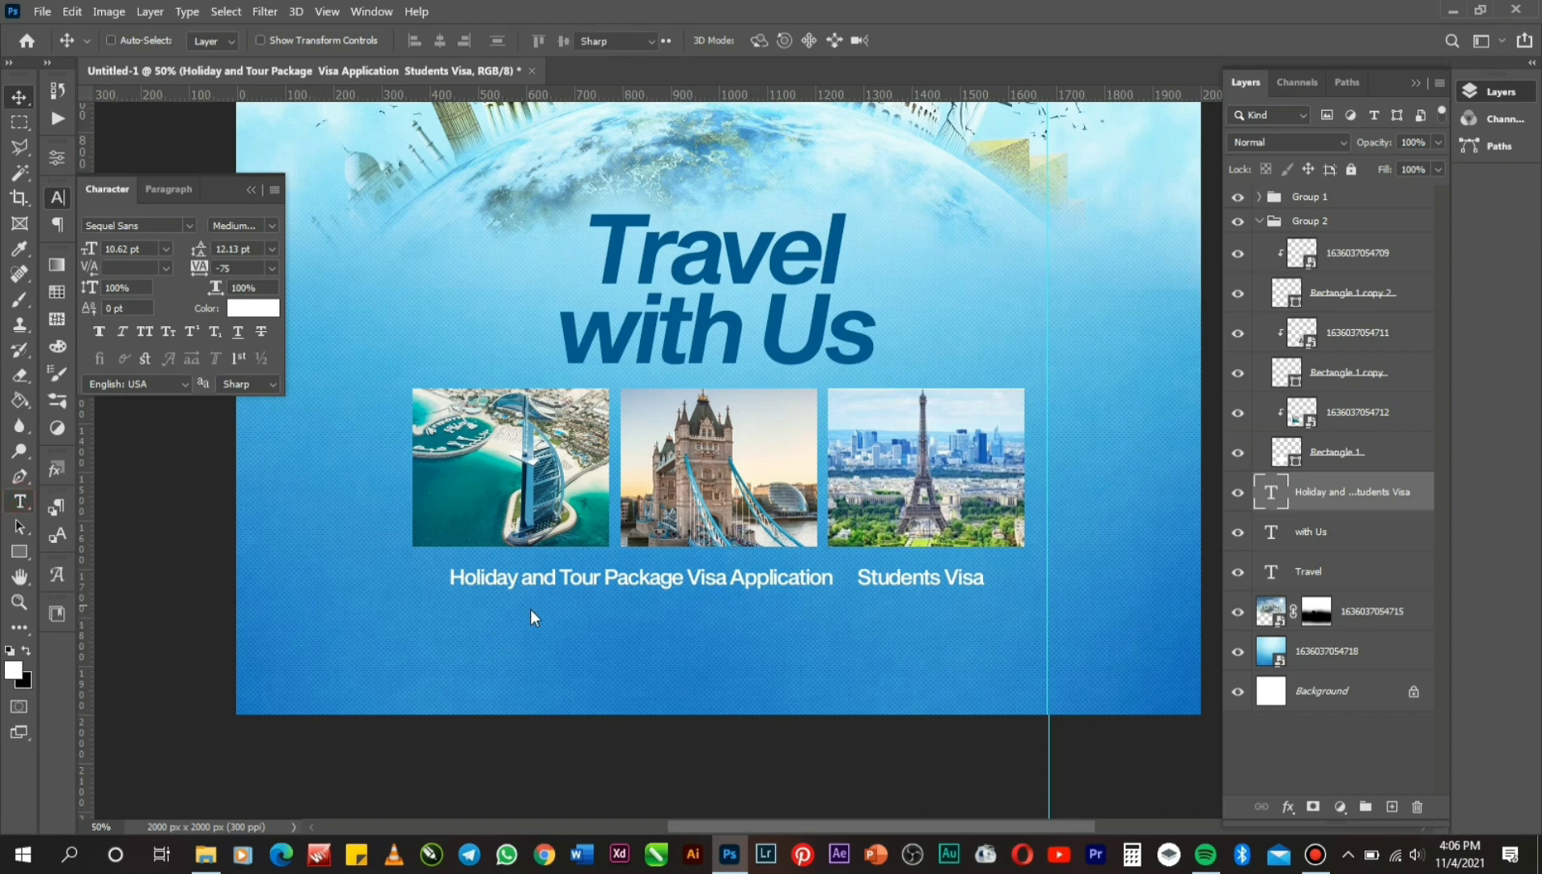
{"action": "left_click", "coordinate": [688, 577]}
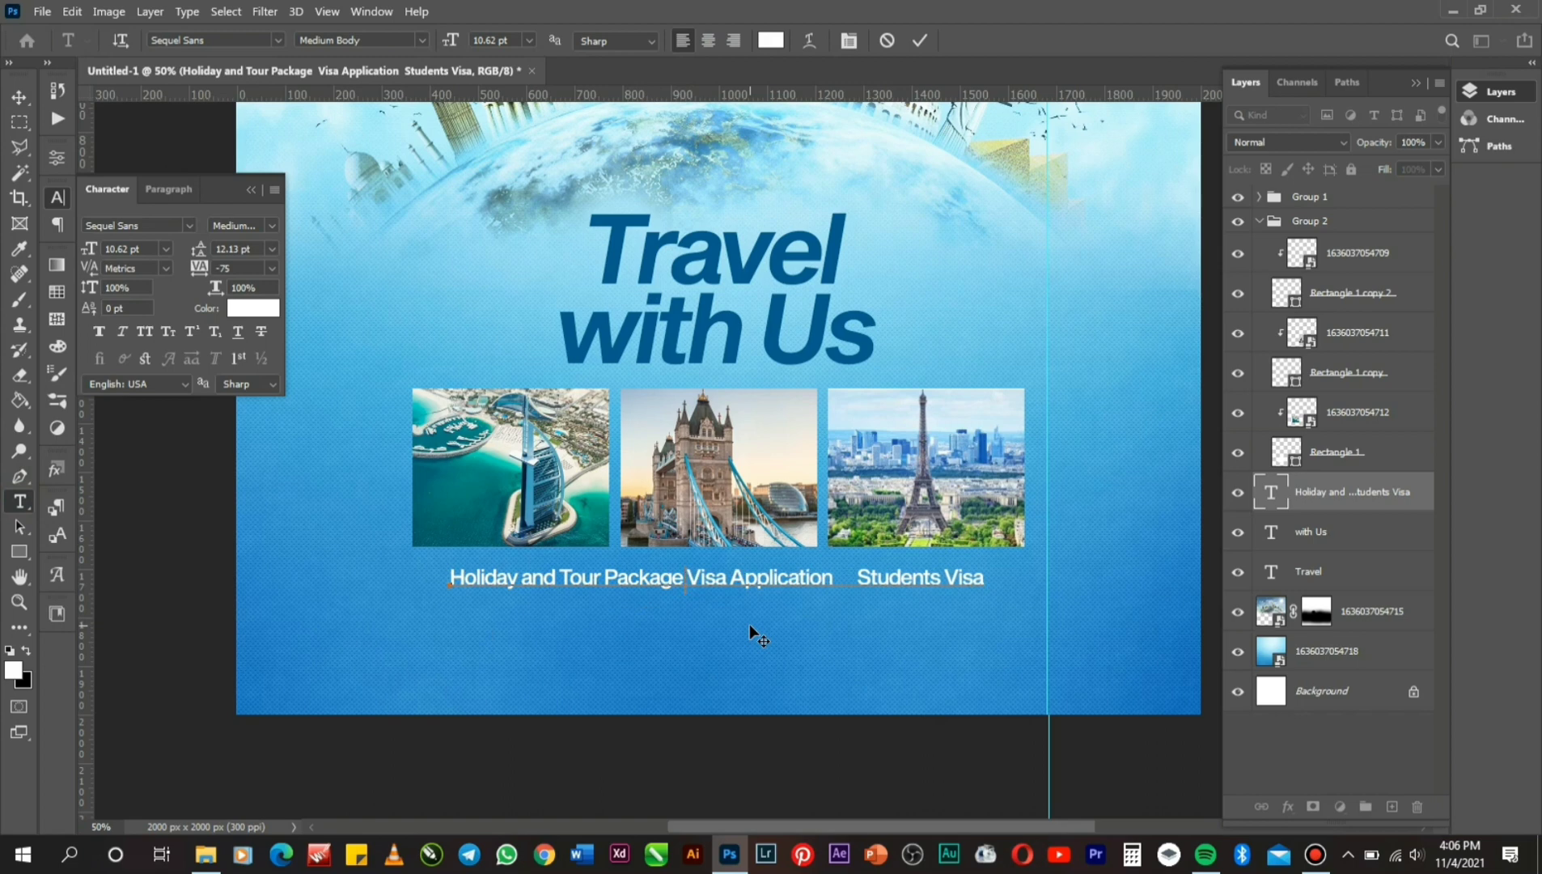
{"action": "left_click", "coordinate": [922, 43]}
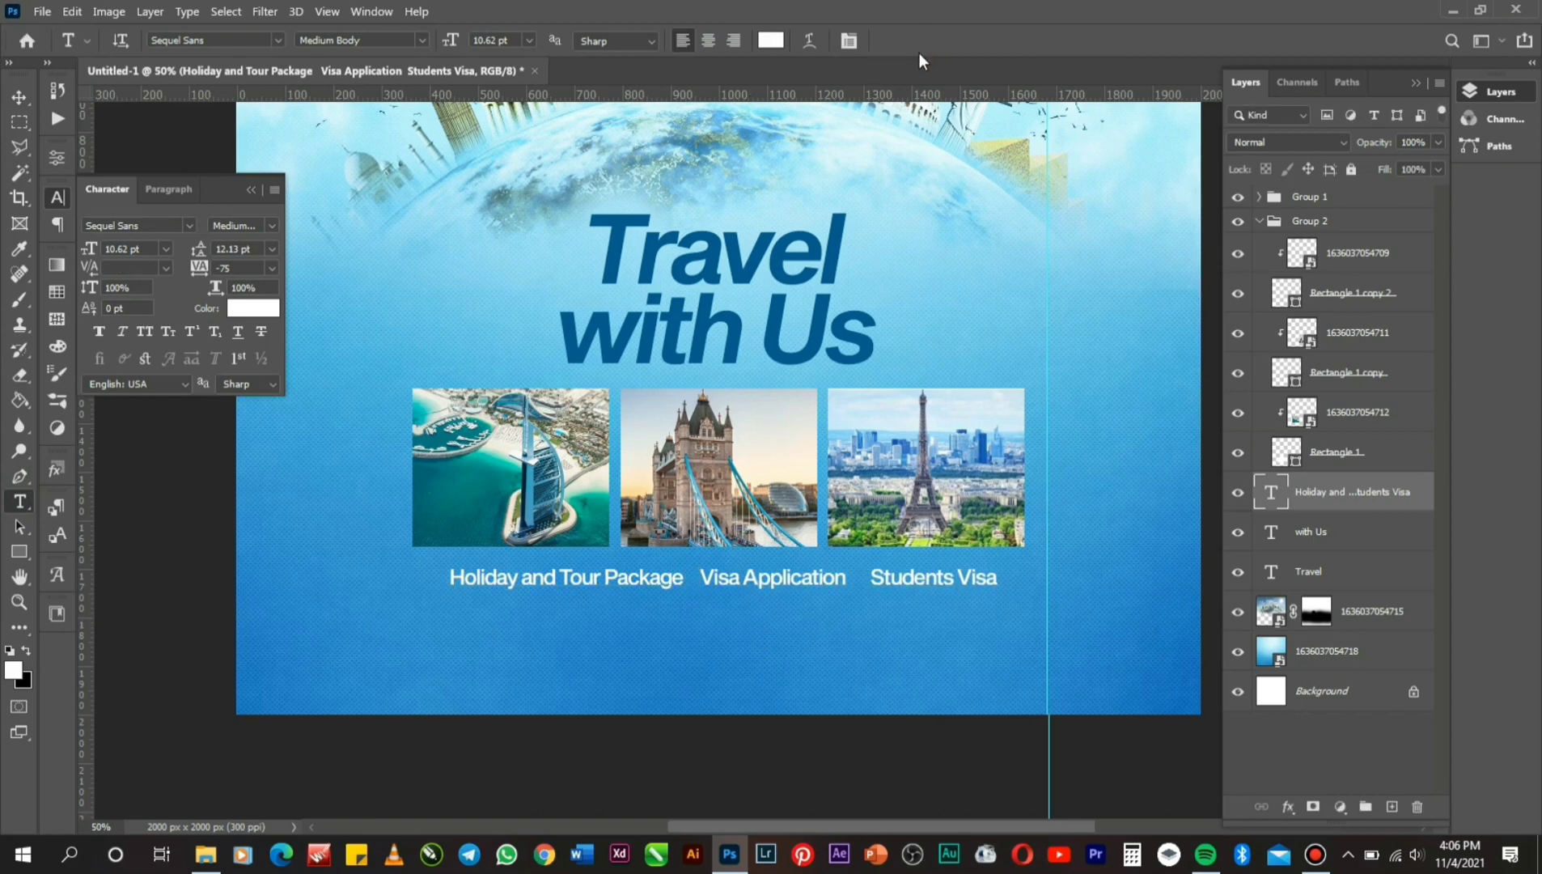
Draw a small 17 × 15 px square before Holiday and fill it with dark blue #005f92.
{"action": "left_click", "coordinate": [19, 550]}
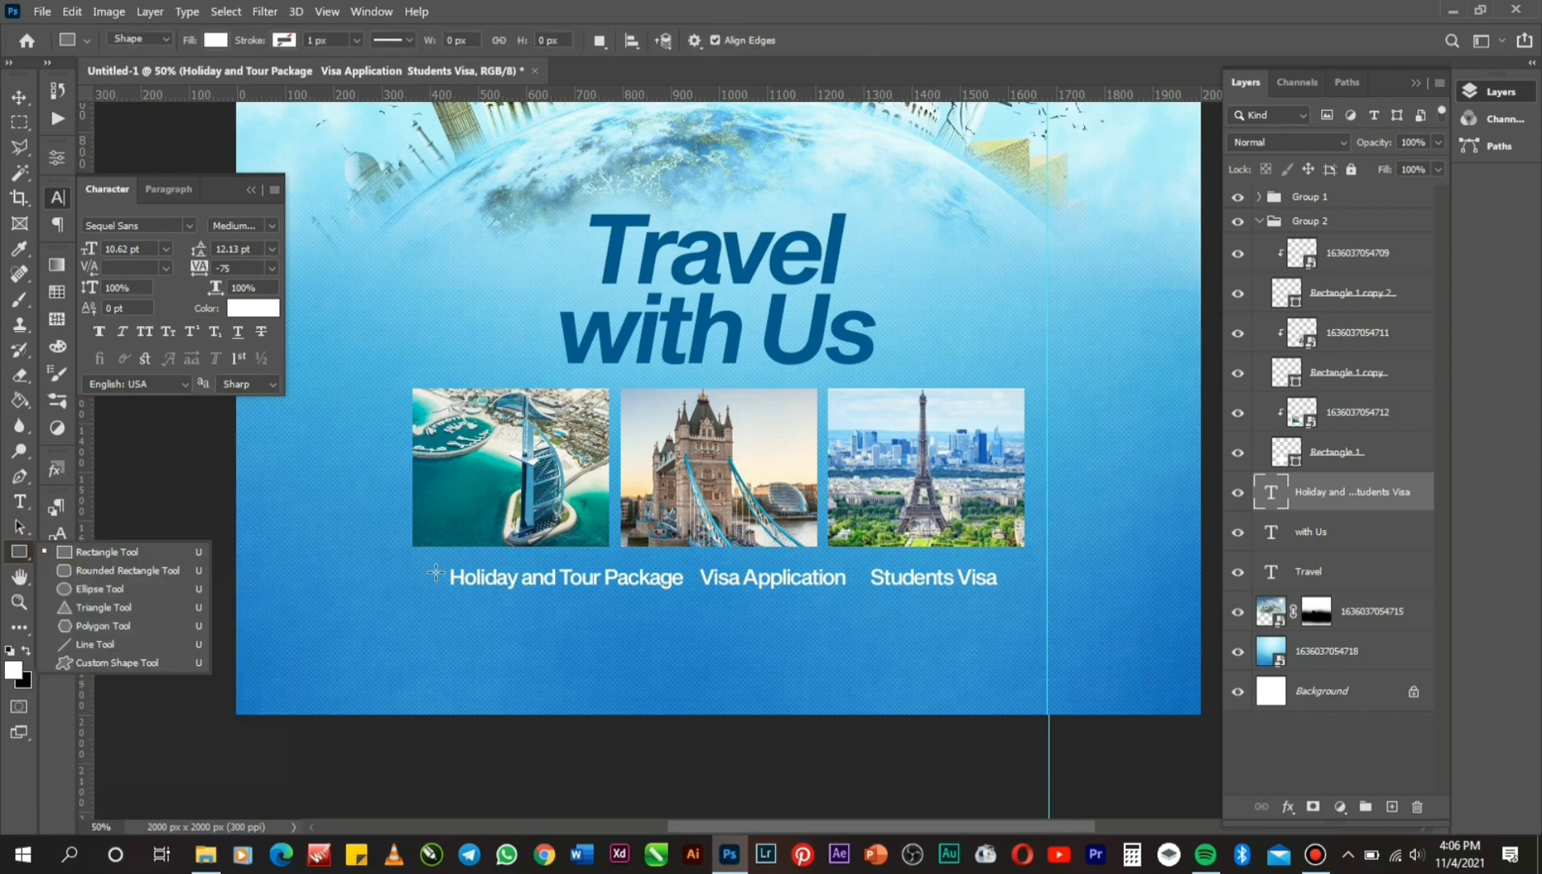
{"action": "left_click", "coordinate": [435, 571]}
{"action": "left_click_drag", "start_coordinate": [434, 572], "coordinate": [442, 577]}
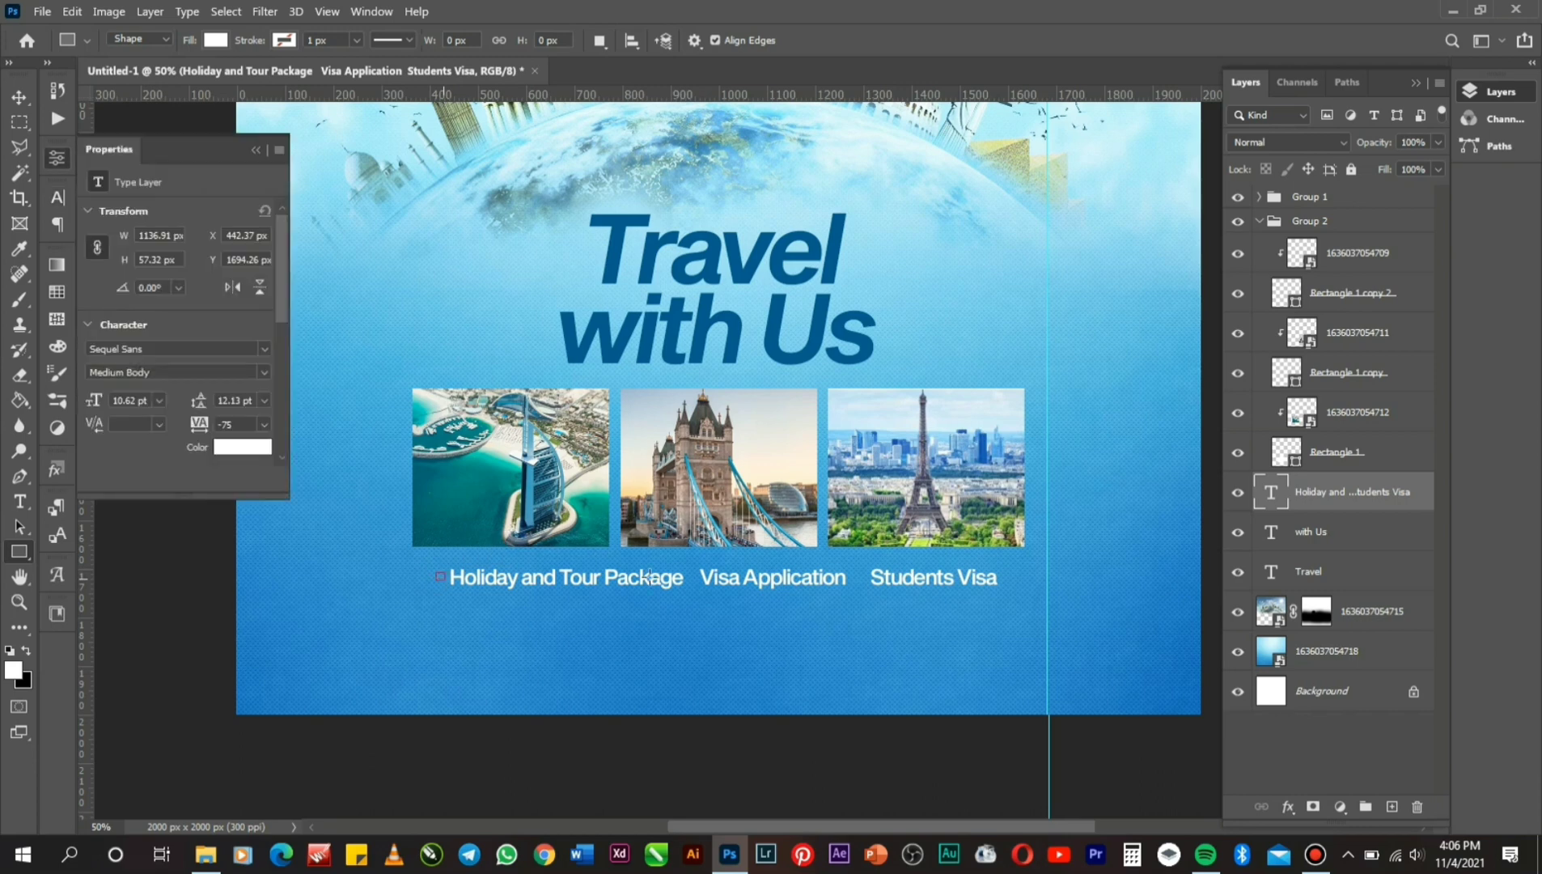
{"action": "left_click", "coordinate": [215, 40]}
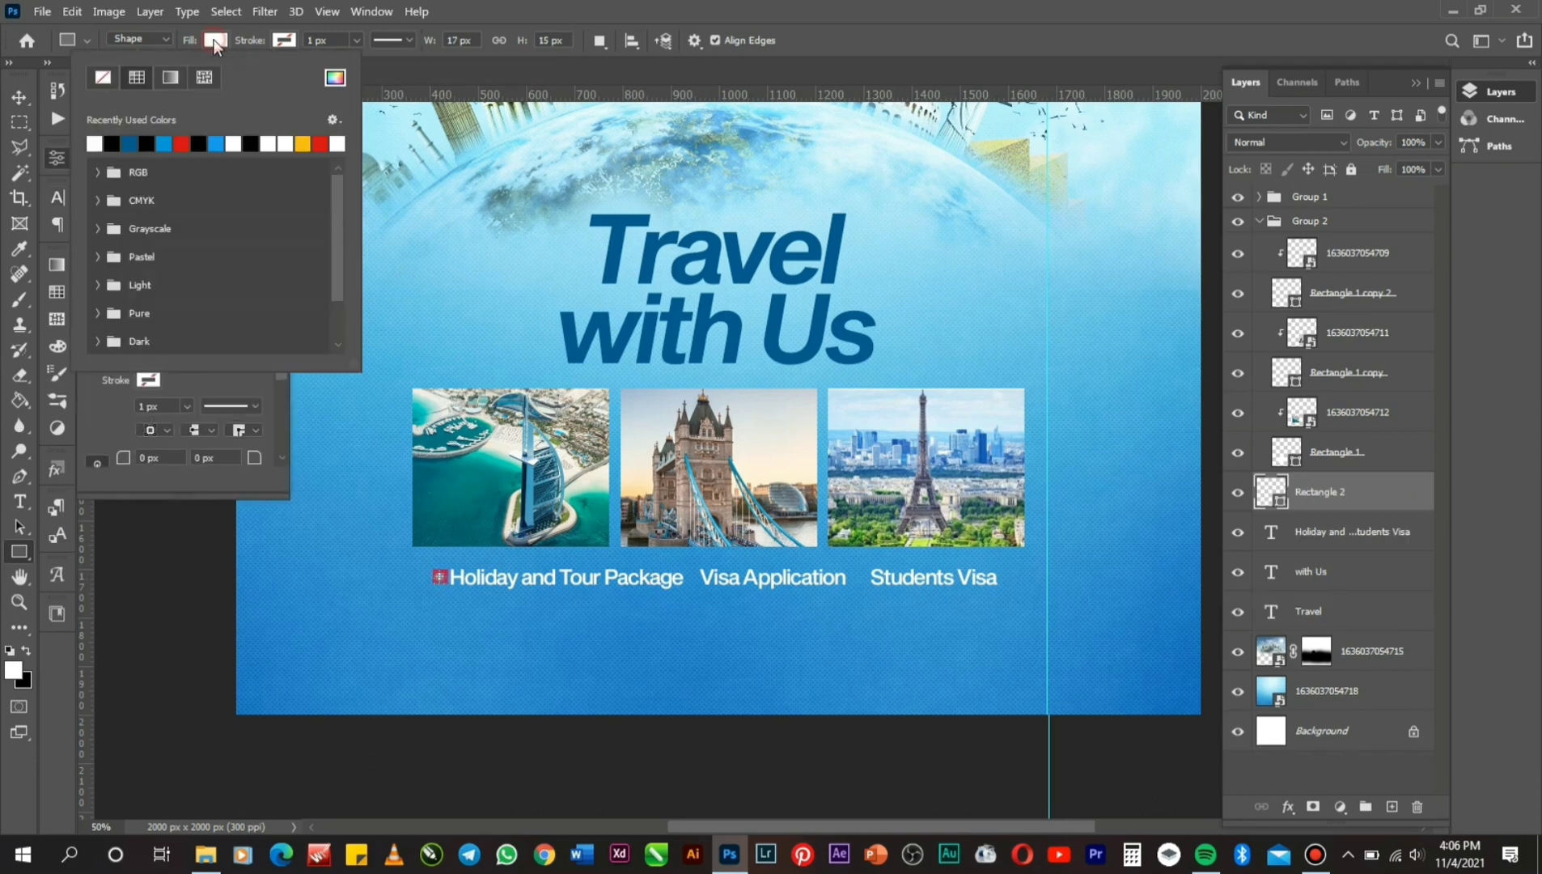
{"action": "left_click", "coordinate": [334, 77]}
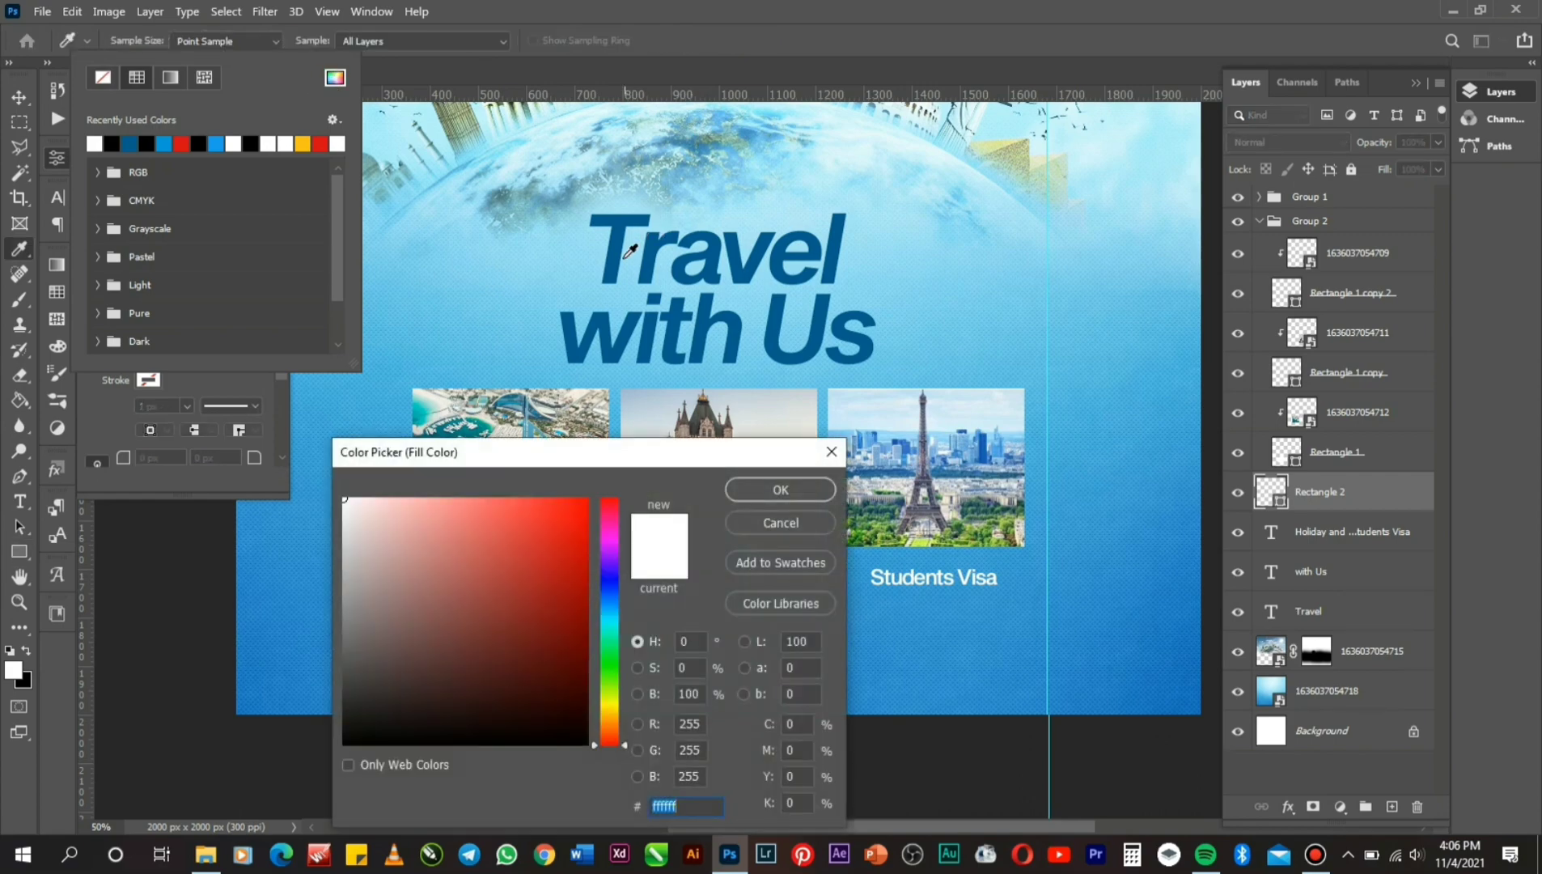
{"action": "left_click", "coordinate": [616, 260]}
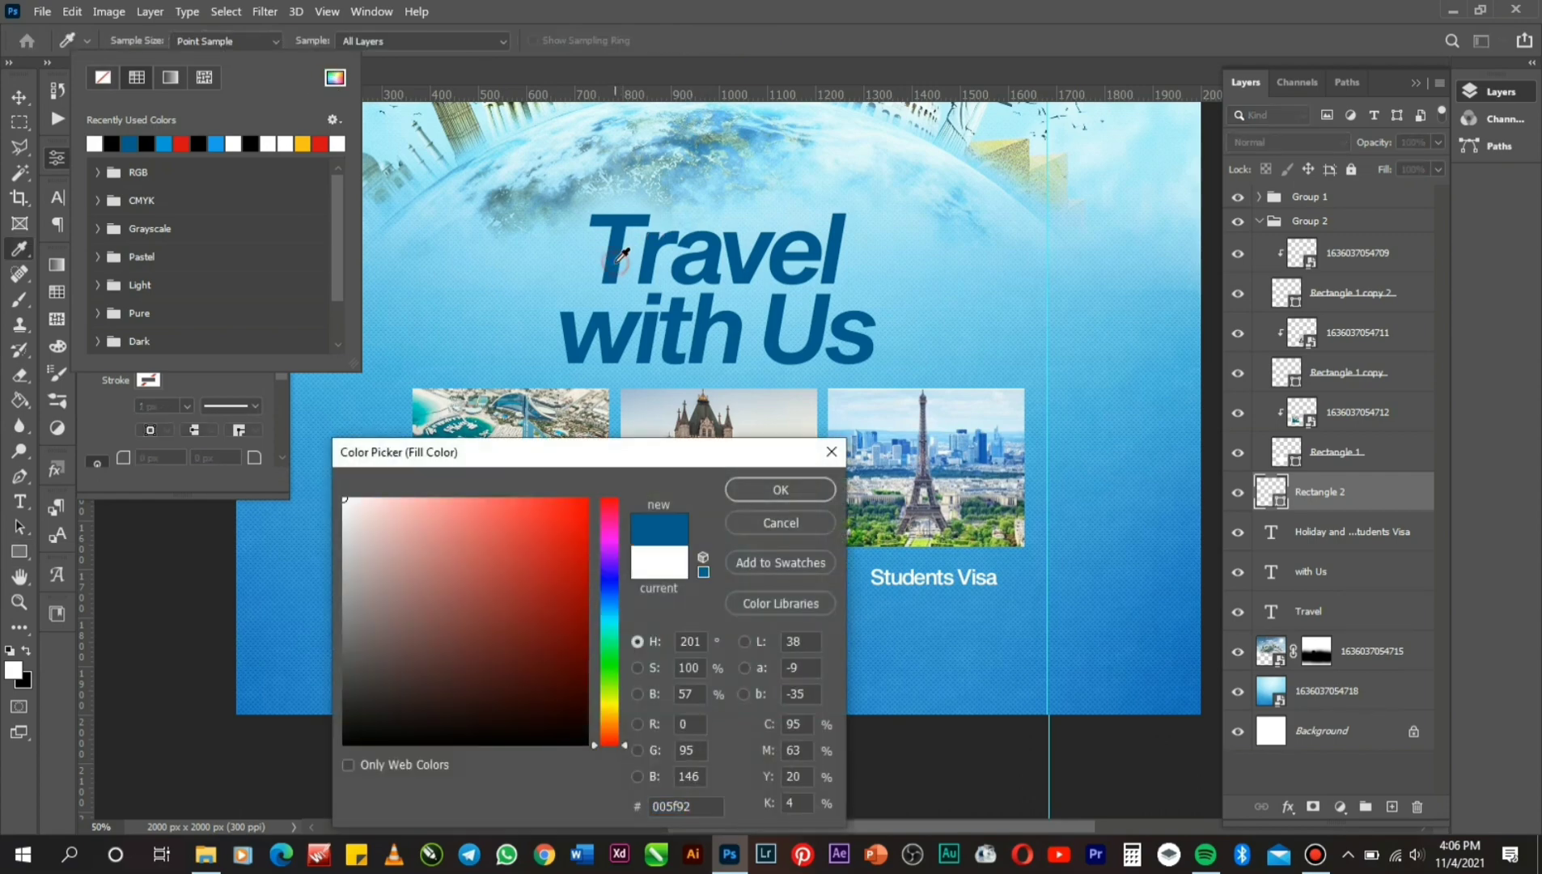
{"action": "left_click", "coordinate": [752, 489]}
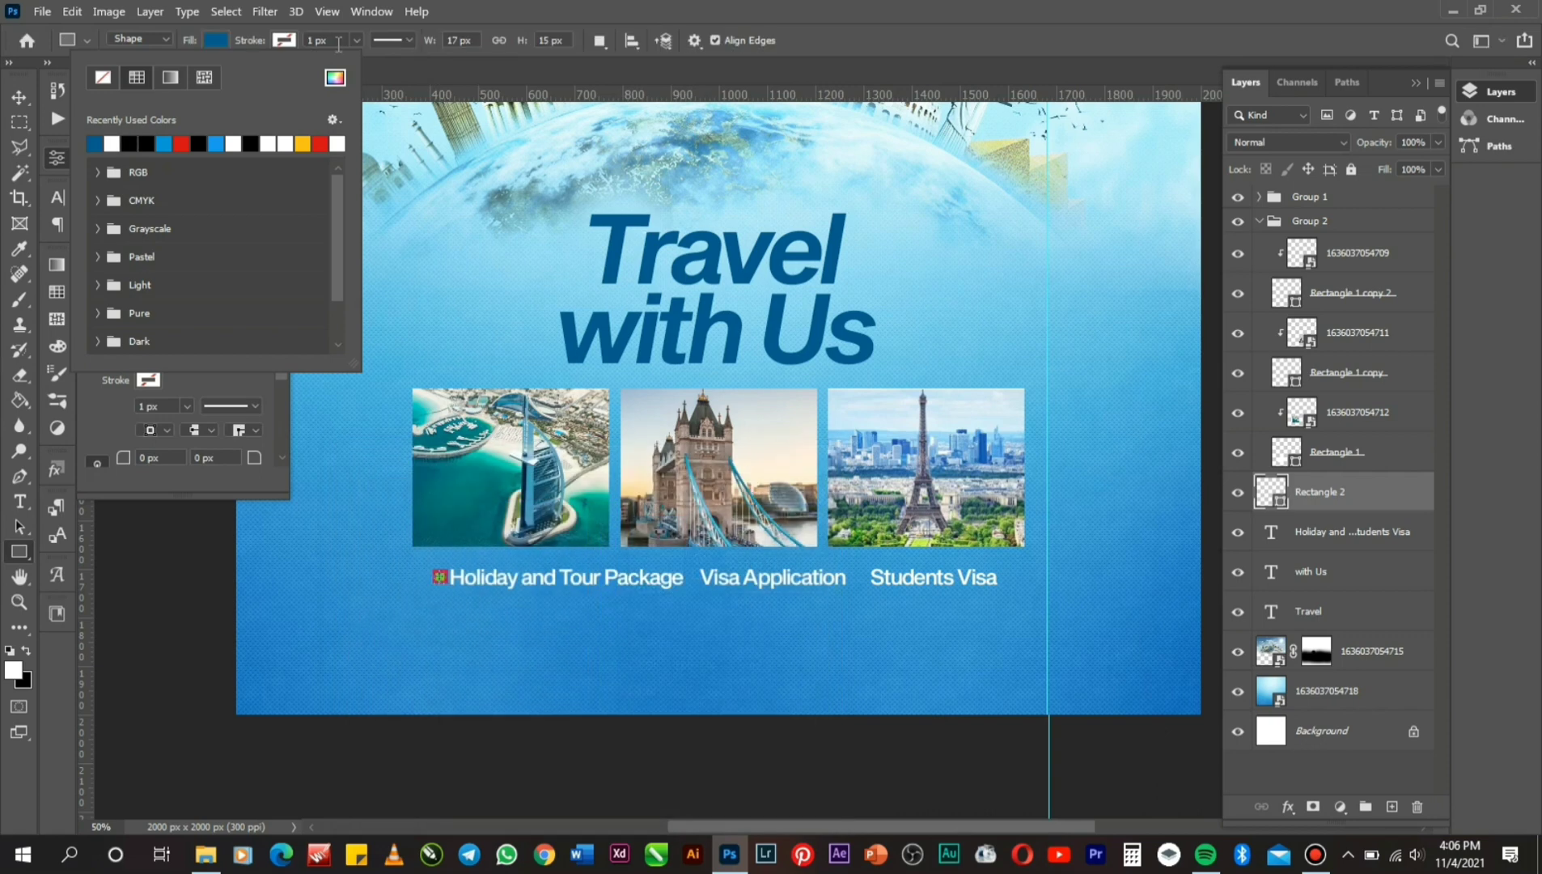
{"action": "left_click", "coordinate": [20, 96]}
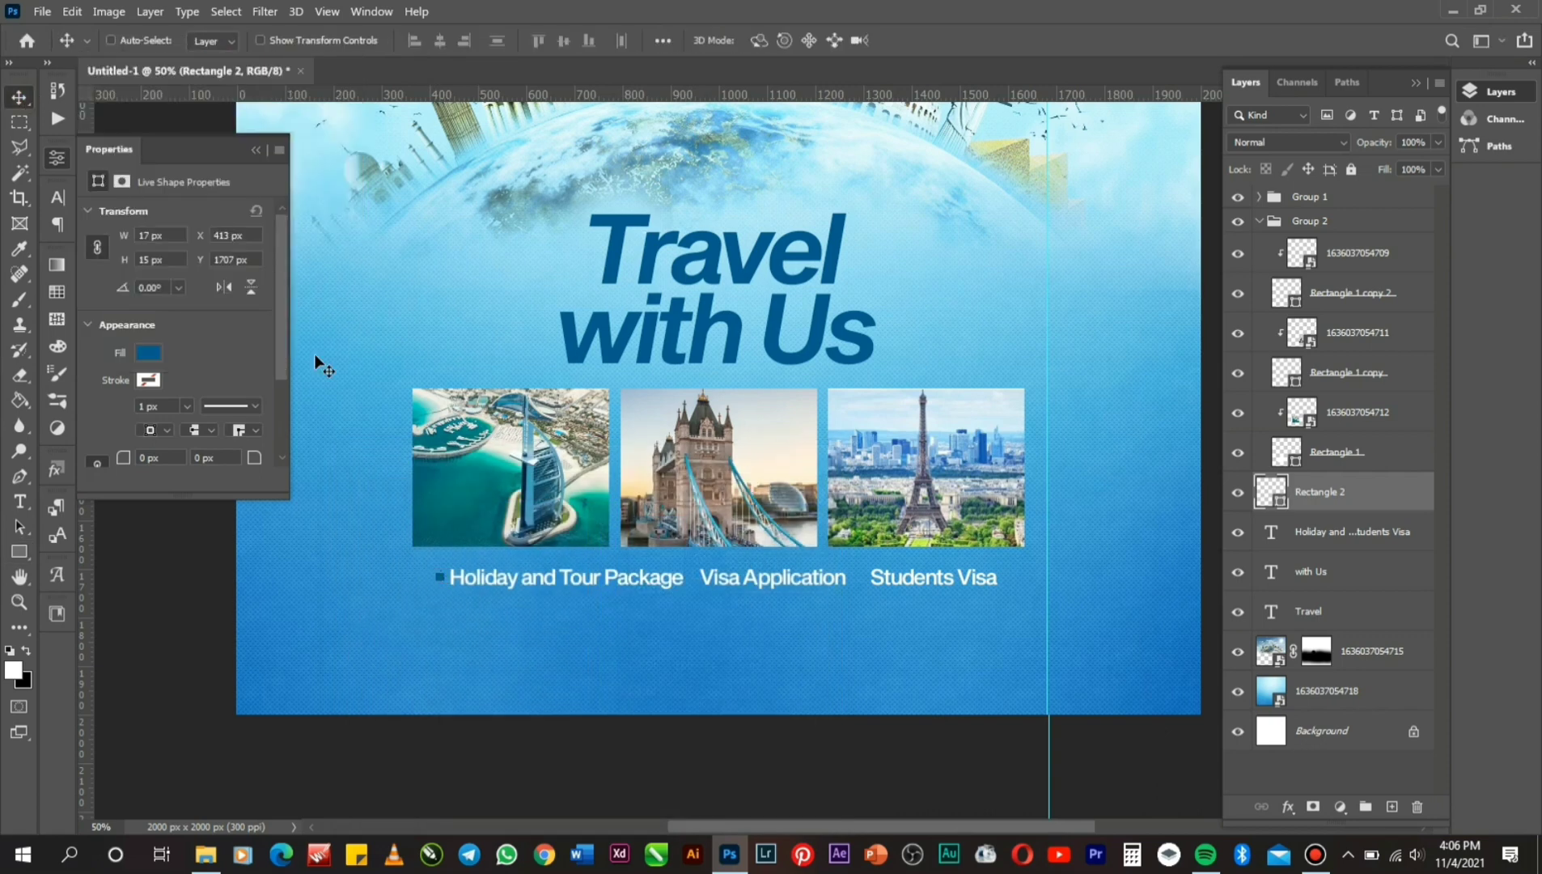
Duplicate the blue square and move the copy right to sit before Visa Application.
{"action": "key", "text": "Up"}
{"action": "key", "text": "Up"}
{"action": "key", "text": "ctrl+alt+Right"}
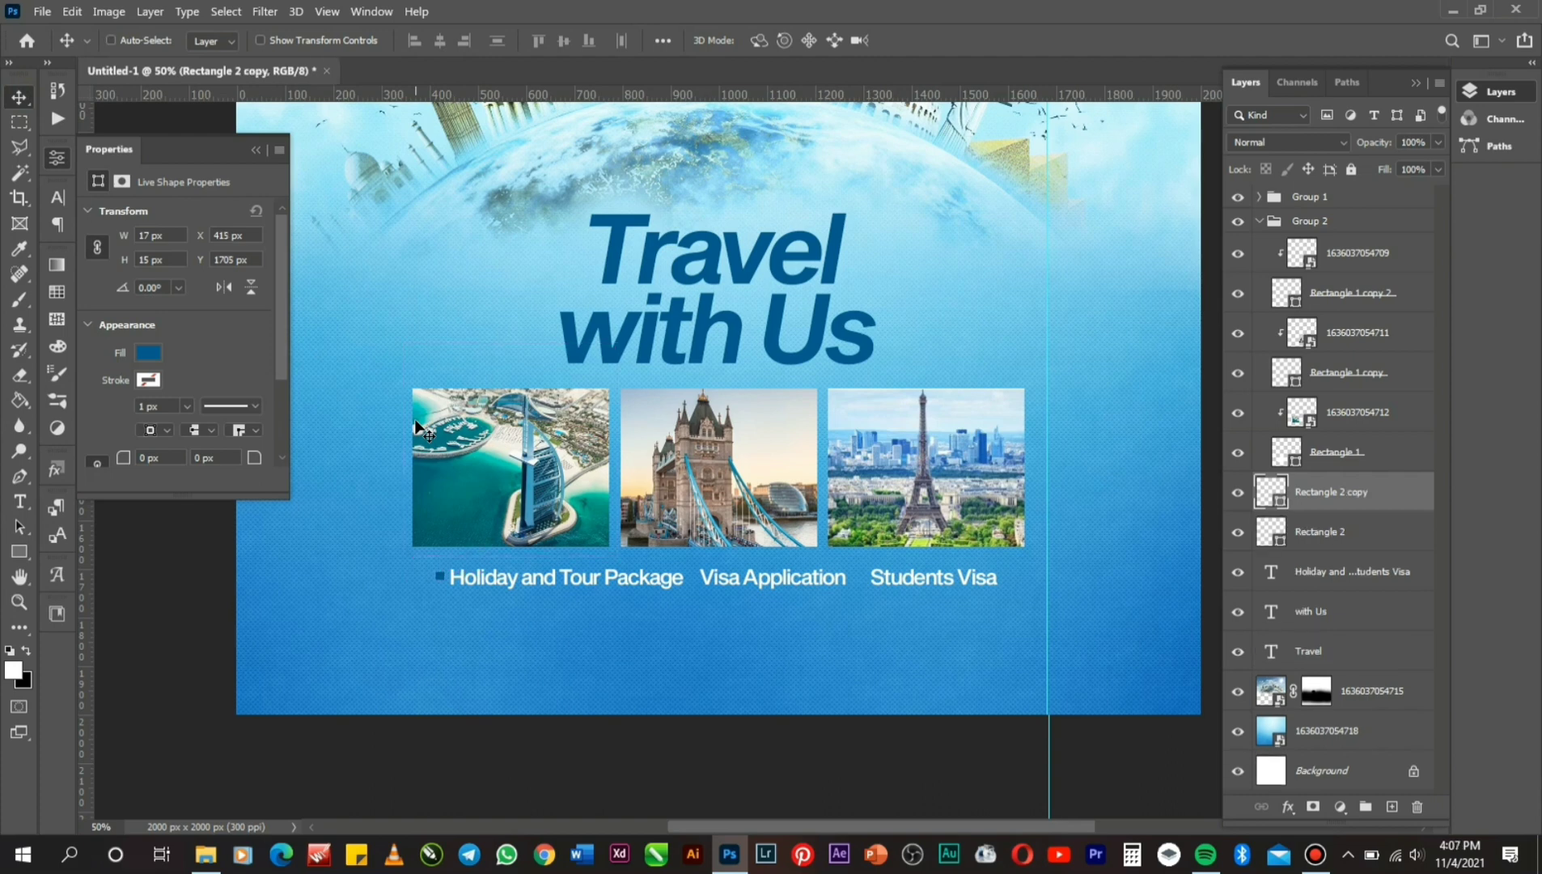
{"action": "key", "text": "shift+Right"}
{"action": "key", "text": "shift+Right"}
{"action": "key", "text": "shift+Right"}
{"action": "key", "text": "shift+Right"}
{"action": "key", "text": "shift+Right"}
{"action": "key", "text": "shift+Right"}
{"action": "key", "text": "shift+Right"}
{"action": "key", "text": "Right"}
{"action": "key", "text": "Right"}
{"action": "key", "text": "shift+Right"}
{"action": "key", "text": "shift+Right"}
{"action": "key", "text": "shift+Right"}
{"action": "key", "text": "shift+Right"}
{"action": "key", "text": "shift+Right"}
{"action": "key", "text": "shift+Right"}
{"action": "key", "text": "Right"}
{"action": "key", "text": "Right"}
{"action": "key", "text": "shift+Right"}
{"action": "key", "text": "shift+Right"}
{"action": "key", "text": "shift+Right"}
{"action": "key", "text": "shift+Right"}
{"action": "key", "text": "Right"}
{"action": "key", "text": "Right"}
{"action": "key", "text": "Right"}
{"action": "key", "text": "Right"}
{"action": "key", "text": "Right"}
{"action": "key", "text": "Right"}
{"action": "key", "text": "Right"}
{"action": "key", "text": "Right"}
Create a third bullet square and shift it toward Students Visa.
{"action": "key", "text": "Right"}
{"action": "key", "text": "Right"}
{"action": "key", "text": "Right"}
{"action": "key", "text": "Right"}
{"action": "key", "text": "Right"}
{"action": "key", "text": "Right"}
{"action": "key", "text": "Right"}
{"action": "key", "text": "Right"}
{"action": "key", "text": "Right"}
{"action": "key", "text": "Right"}
{"action": "key", "text": "Right"}
{"action": "key", "text": "Right"}
{"action": "key", "text": "Right"}
{"action": "key", "text": "Right"}
{"action": "key", "text": "Right"}
{"action": "key", "text": "Right"}
{"action": "key", "text": "Right"}
{"action": "key", "text": "Right"}
{"action": "key", "text": "Right"}
{"action": "key", "text": "Right"}
{"action": "key", "text": "Right"}
{"action": "key", "text": "Right"}
{"action": "key", "text": "Right"}
{"action": "key", "text": "Right"}
{"action": "key", "text": "Right"}
{"action": "key", "text": "Right"}
{"action": "key", "text": "Right"}
{"action": "key", "text": "Right"}
{"action": "key", "text": "Right"}
{"action": "key", "text": "Right"}
{"action": "key", "text": "Right"}
{"action": "key", "text": "Right"}
{"action": "key", "text": "Right"}
{"action": "key", "text": "Right"}
{"action": "key", "text": "Right"}
{"action": "key", "text": "Right"}
{"action": "key", "text": "Right"}
{"action": "key", "text": "Right"}
{"action": "key", "text": "Right"}
{"action": "key", "text": "Right"}
{"action": "key", "text": "Right"}
{"action": "key", "text": "Right"}
{"action": "key", "text": "Right"}
{"action": "key", "text": "Right"}
{"action": "key", "text": "Right"}
{"action": "key", "text": "Right"}
{"action": "key", "text": "Right"}
{"action": "key", "text": "Right"}
{"action": "key", "text": "Right"}
{"action": "key", "text": "Right"}
{"action": "key", "text": "Right"}
{"action": "key", "text": "Right"}
{"action": "key", "text": "Right"}
{"action": "key", "text": "Right"}
{"action": "key", "text": "Right"}
{"action": "key", "text": "Right"}
{"action": "key", "text": "Right"}
{"action": "key", "text": "Right"}
{"action": "key", "text": "Right"}
{"action": "key", "text": "Right"}
{"action": "key", "text": "Right"}
{"action": "key", "text": "Right"}
{"action": "key", "text": "Right"}
{"action": "key", "text": "Right"}
{"action": "key", "text": "Right"}
{"action": "key", "text": "Right"}
{"action": "key", "text": "Right"}
{"action": "key", "text": "Right"}
{"action": "key", "text": "Right"}
{"action": "key", "text": "Right"}
{"action": "key", "text": "Right"}
{"action": "key", "text": "Right"}
{"action": "key", "text": "Right"}
{"action": "key", "text": "Right"}
{"action": "key", "text": "Right"}
{"action": "key", "text": "Right"}
{"action": "key", "text": "Right"}
{"action": "key", "text": "Right"}
{"action": "key", "text": "Right"}
{"action": "key", "text": "Right"}
{"action": "key", "text": "Right"}
{"action": "key", "text": "Right"}
{"action": "key", "text": "Right"}
{"action": "key", "text": "Right"}
{"action": "key", "text": "Right"}
{"action": "key", "text": "Right"}
{"action": "key", "text": "Right"}
{"action": "key", "text": "Right"}
{"action": "key", "text": "Right"}
{"action": "key", "text": "Right"}
{"action": "key", "text": "Right"}
{"action": "key", "text": "Right"}
{"action": "key", "text": "Right"}
{"action": "key", "text": "Right"}
{"action": "key", "text": "Right"}
{"action": "key", "text": "Right"}
{"action": "key", "text": "Right"}
{"action": "key", "text": "Right"}
{"action": "key", "text": "Right"}
{"action": "key", "text": "Right"}
{"action": "key", "text": "Right"}
{"action": "key", "text": "Right"}
{"action": "key", "text": "Right"}
{"action": "key", "text": "Right"}
{"action": "key", "text": "Right"}
{"action": "key", "text": "Right"}
{"action": "key", "text": "Right"}
{"action": "key", "text": "Right"}
{"action": "key", "text": "Right"}
{"action": "key", "text": "Right"}
{"action": "key", "text": "Right"}
{"action": "key", "text": "Right"}
{"action": "key", "text": "Right"}
{"action": "key", "text": "Right"}
{"action": "key", "text": "Right"}
{"action": "key", "text": "Right"}
{"action": "key", "text": "Right"}
{"action": "key", "text": "Right"}
{"action": "key", "text": "Right"}
{"action": "key", "text": "Right"}
{"action": "key", "text": "Right"}
{"action": "key", "text": "Right"}
{"action": "key", "text": "Right"}
{"action": "key", "text": "Right"}
{"action": "key", "text": "Right"}
{"action": "key", "text": "Right"}
{"action": "key", "text": "Right"}
{"action": "key", "text": "Right"}
{"action": "key", "text": "Right"}
{"action": "key", "text": "Right"}
{"action": "key", "text": "Right"}
{"action": "key", "text": "Right"}
{"action": "key", "text": "Right"}
{"action": "key", "text": "Right"}
{"action": "key", "text": "Right"}
{"action": "key", "text": "Right"}
{"action": "key", "text": "Right"}
{"action": "key", "text": "Right"}
{"action": "key", "text": "Right"}
{"action": "key", "text": "Right"}
{"action": "key", "text": "Right"}
{"action": "key", "text": "Right"}
{"action": "key", "text": "Right"}
{"action": "key", "text": "Right"}
{"action": "key", "text": "Right"}
{"action": "key", "text": "Right"}
{"action": "key", "text": "Right"}
{"action": "key", "text": "Right"}
{"action": "key", "text": "Right"}
{"action": "key", "text": "Right"}
{"action": "key", "text": "Right"}
{"action": "key", "text": "Right"}
{"action": "key", "text": "Right"}
{"action": "key", "text": "Right"}
{"action": "key", "text": "Right"}
{"action": "key", "text": "Right"}
{"action": "key", "text": "Right"}
{"action": "key", "text": "Right"}
{"action": "key", "text": "Right"}
{"action": "key", "text": "Right"}
{"action": "key", "text": "ctrl"}
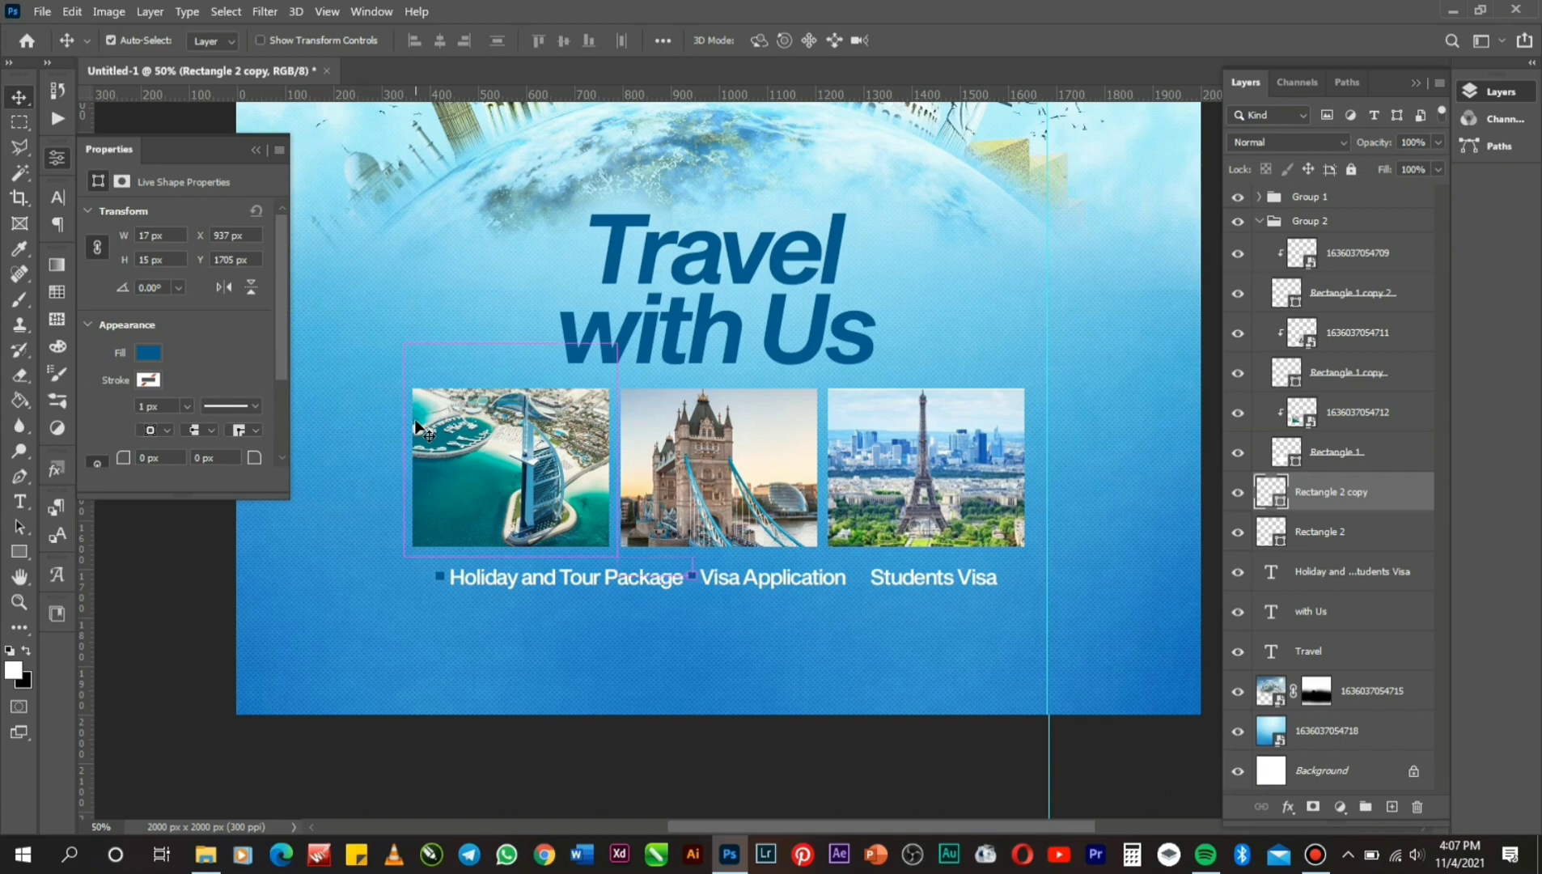
{"action": "key", "text": "ctrl+j"}
{"action": "key", "text": "Right"}
{"action": "key", "text": "Right"}
{"action": "key", "text": "Right"}
{"action": "key", "text": "Right"}
{"action": "key", "text": "Right"}
{"action": "key", "text": "Right"}
{"action": "key", "text": "Right"}
{"action": "key", "text": "Right"}
{"action": "key", "text": "Right"}
{"action": "key", "text": "Right"}
{"action": "key", "text": "Right"}
{"action": "key", "text": "Right"}
{"action": "key", "text": "Right"}
{"action": "key", "text": "Right"}
{"action": "key", "text": "Right"}
{"action": "key", "text": "Right"}
{"action": "key", "text": "Right"}
{"action": "key", "text": "Right"}
{"action": "key", "text": "Right"}
{"action": "key", "text": "Right"}
{"action": "key", "text": "Right"}
{"action": "key", "text": "Right"}
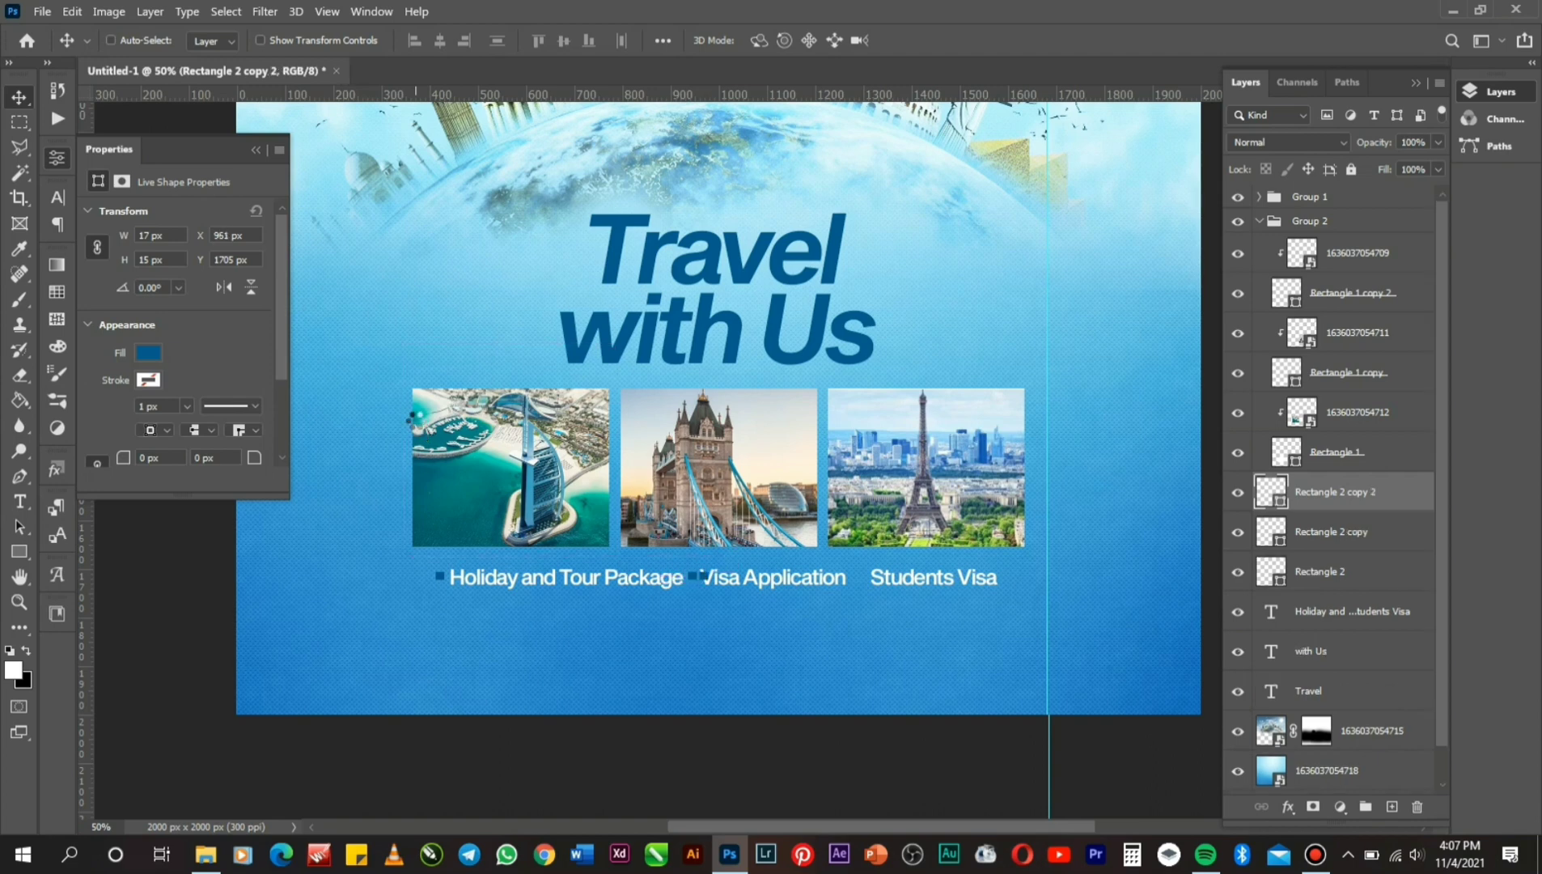
{"action": "key", "text": "Right"}
{"action": "key", "text": "Right"}
{"action": "key", "text": "Right"}
{"action": "key", "text": "Right"}
{"action": "key", "text": "Right"}
{"action": "key", "text": "Right"}
{"action": "key", "text": "Right"}
{"action": "key", "text": "Right"}
{"action": "key", "text": "Right"}
{"action": "key", "text": "Right"}
{"action": "key", "text": "Right"}
{"action": "key", "text": "Right"}
{"action": "key", "text": "Right"}
{"action": "key", "text": "Right"}
{"action": "key", "text": "Right"}
{"action": "key", "text": "Right"}
{"action": "key", "text": "Right"}
{"action": "key", "text": "Right"}
{"action": "key", "text": "Right"}
{"action": "key", "text": "Right"}
{"action": "key", "text": "Right"}
{"action": "key", "text": "Right"}
{"action": "key", "text": "Right"}
{"action": "key", "text": "Right"}
{"action": "key", "text": "Right"}
{"action": "key", "text": "Right"}
{"action": "key", "text": "Right"}
{"action": "key", "text": "Right"}
{"action": "key", "text": "Right"}
{"action": "key", "text": "Right"}
{"action": "key", "text": "Right"}
{"action": "key", "text": "Right"}
{"action": "key", "text": "Right"}
{"action": "key", "text": "Right"}
{"action": "key", "text": "Right"}
{"action": "key", "text": "Right"}
{"action": "key", "text": "Right"}
{"action": "key", "text": "Right"}
{"action": "key", "text": "Right"}
{"action": "key", "text": "Right"}
{"action": "key", "text": "Right"}
{"action": "key", "text": "Right"}
{"action": "key", "text": "Right"}
{"action": "key", "text": "Right"}
{"action": "key", "text": "Right"}
{"action": "key", "text": "Right"}
{"action": "key", "text": "Right"}
{"action": "key", "text": "Right"}
{"action": "key", "text": "Right"}
{"action": "key", "text": "Right"}
{"action": "key", "text": "Right"}
{"action": "key", "text": "Right"}
{"action": "key", "text": "Right"}
{"action": "key", "text": "Right"}
{"action": "key", "text": "Right"}
{"action": "key", "text": "Right"}
{"action": "key", "text": "Right"}
{"action": "key", "text": "Right"}
{"action": "key", "text": "Right"}
{"action": "key", "text": "Right"}
{"action": "key", "text": "Right"}
{"action": "key", "text": "Right"}
{"action": "key", "text": "Right"}
{"action": "key", "text": "Right"}
{"action": "key", "text": "Right"}
{"action": "key", "text": "Right"}
{"action": "key", "text": "Right"}
{"action": "key", "text": "Right"}
{"action": "key", "text": "Right"}
{"action": "key", "text": "Right"}
{"action": "key", "text": "Right"}
{"action": "key", "text": "Right"}
{"action": "key", "text": "Right"}
{"action": "key", "text": "Right"}
{"action": "key", "text": "Right"}
{"action": "key", "text": "Right"}
{"action": "key", "text": "Right"}
{"action": "key", "text": "Right"}
{"action": "key", "text": "Right"}
{"action": "key", "text": "Right"}
{"action": "key", "text": "Right"}
{"action": "key", "text": "Right"}
{"action": "key", "text": "Right"}
{"action": "key", "text": "Right"}
{"action": "key", "text": "Right"}
{"action": "key", "text": "Right"}
{"action": "key", "text": "Right"}
{"action": "key", "text": "Right"}
{"action": "key", "text": "Right"}
{"action": "key", "text": "Right"}
{"action": "key", "text": "Right"}
{"action": "key", "text": "Right"}
{"action": "key", "text": "Right"}
{"action": "key", "text": "Right"}
{"action": "key", "text": "Right"}
{"action": "key", "text": "Right"}
{"action": "key", "text": "Right"}
{"action": "key", "text": "Right"}
{"action": "key", "text": "Right"}
{"action": "key", "text": "Right"}
{"action": "key", "text": "Right"}
{"action": "key", "text": "Right"}
{"action": "key", "text": "Right"}
{"action": "key", "text": "Right"}
{"action": "key", "text": "Right"}
{"action": "key", "text": "Right"}
{"action": "key", "text": "Right"}
{"action": "key", "text": "Right"}
{"action": "key", "text": "Right"}
{"action": "key", "text": "Right"}
{"action": "key", "text": "Right"}
{"action": "key", "text": "Right"}
{"action": "key", "text": "Right"}
{"action": "key", "text": "Right"}
{"action": "key", "text": "Right"}
{"action": "key", "text": "Right"}
{"action": "key", "text": "Right"}
{"action": "key", "text": "Right"}
{"action": "key", "text": "Right"}
{"action": "key", "text": "Right"}
{"action": "key", "text": "Right"}
{"action": "key", "text": "Right"}
{"action": "key", "text": "Right"}
{"action": "key", "text": "Right"}
{"action": "key", "text": "Right"}
{"action": "key", "text": "Right"}
{"action": "key", "text": "Right"}
{"action": "key", "text": "Right"}
{"action": "key", "text": "Right"}
{"action": "key", "text": "Right"}
{"action": "key", "text": "Right"}
{"action": "key", "text": "Right"}
{"action": "key", "text": "Right"}
{"action": "key", "text": "Right"}
{"action": "key", "text": "Right"}
{"action": "key", "text": "Right"}
{"action": "key", "text": "Right"}
{"action": "key", "text": "Right"}
{"action": "key", "text": "Right"}
{"action": "key", "text": "Right"}
Adjust the text gaps before Visa Application and Students Visa to make room for bullets.
{"action": "left_click", "coordinate": [30, 503]}
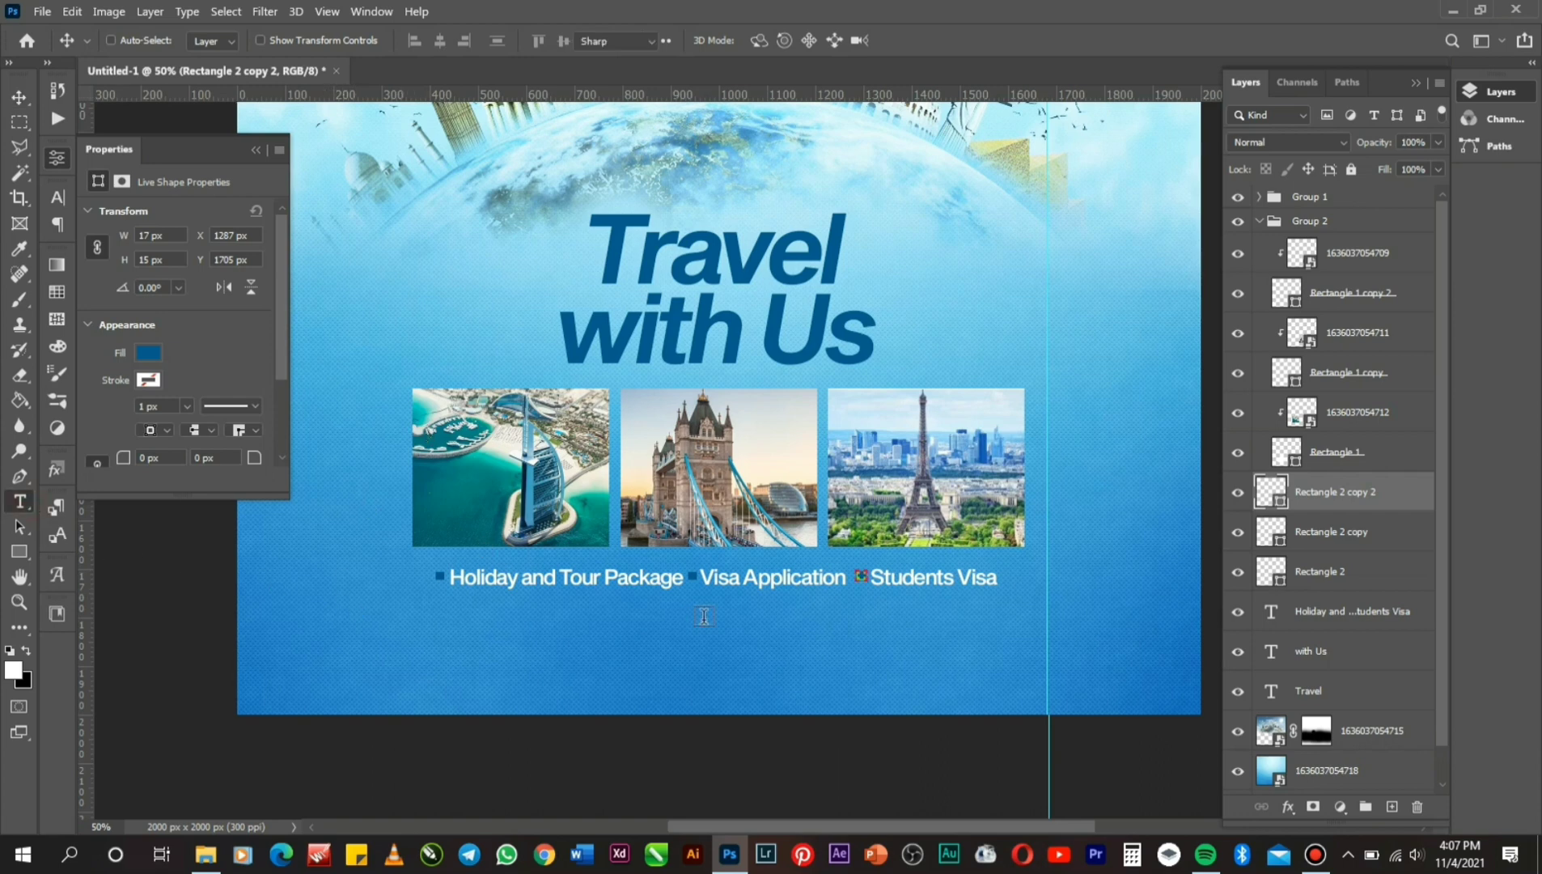
{"action": "left_click", "coordinate": [703, 571]}
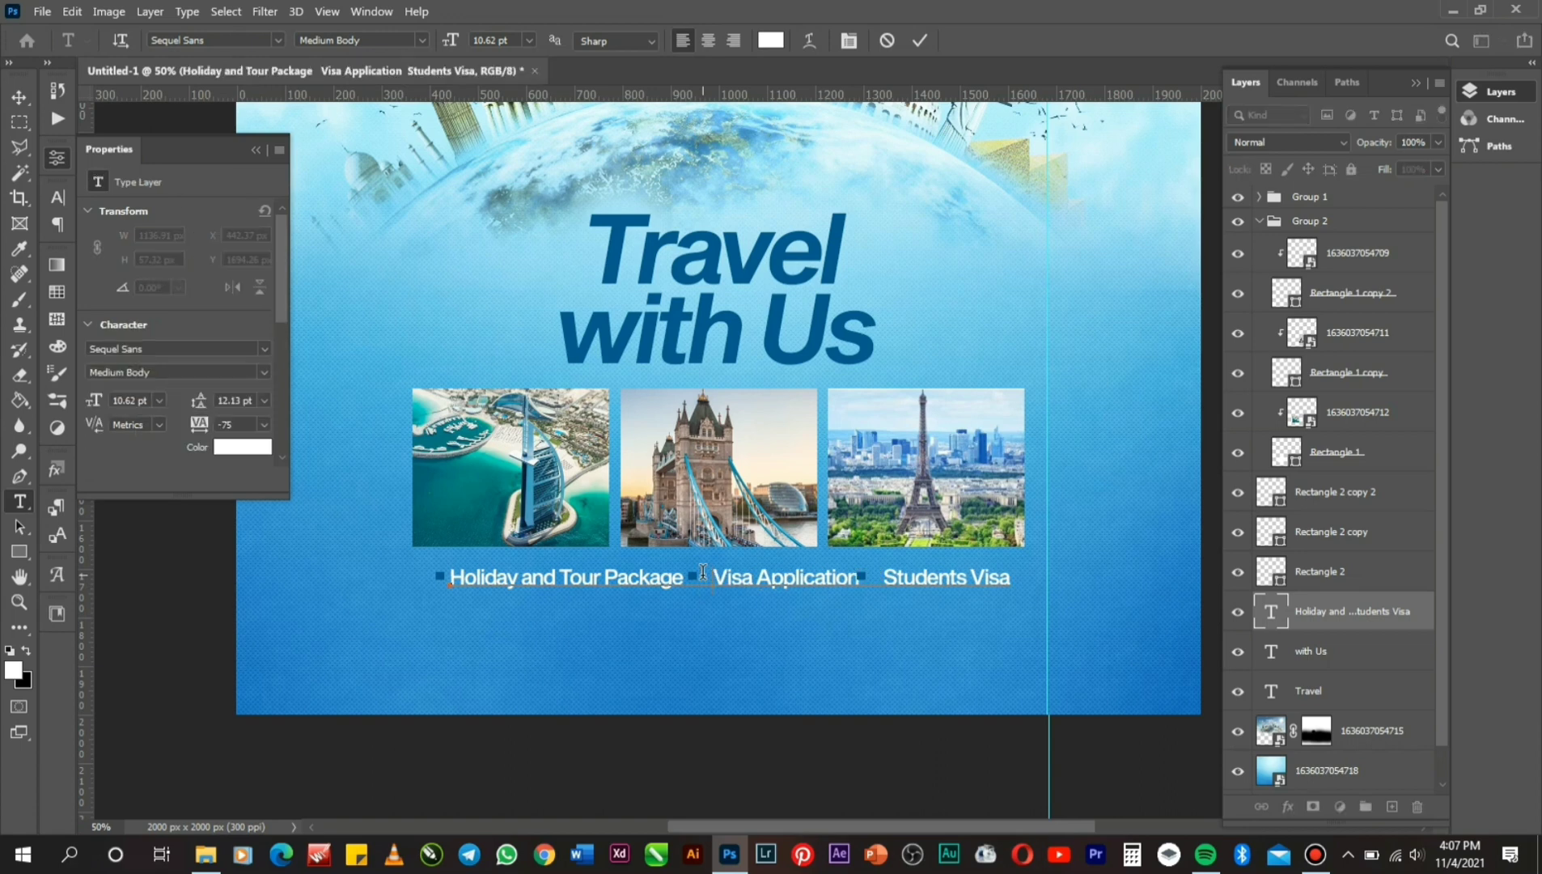
{"action": "key", "text": "BackSpace"}
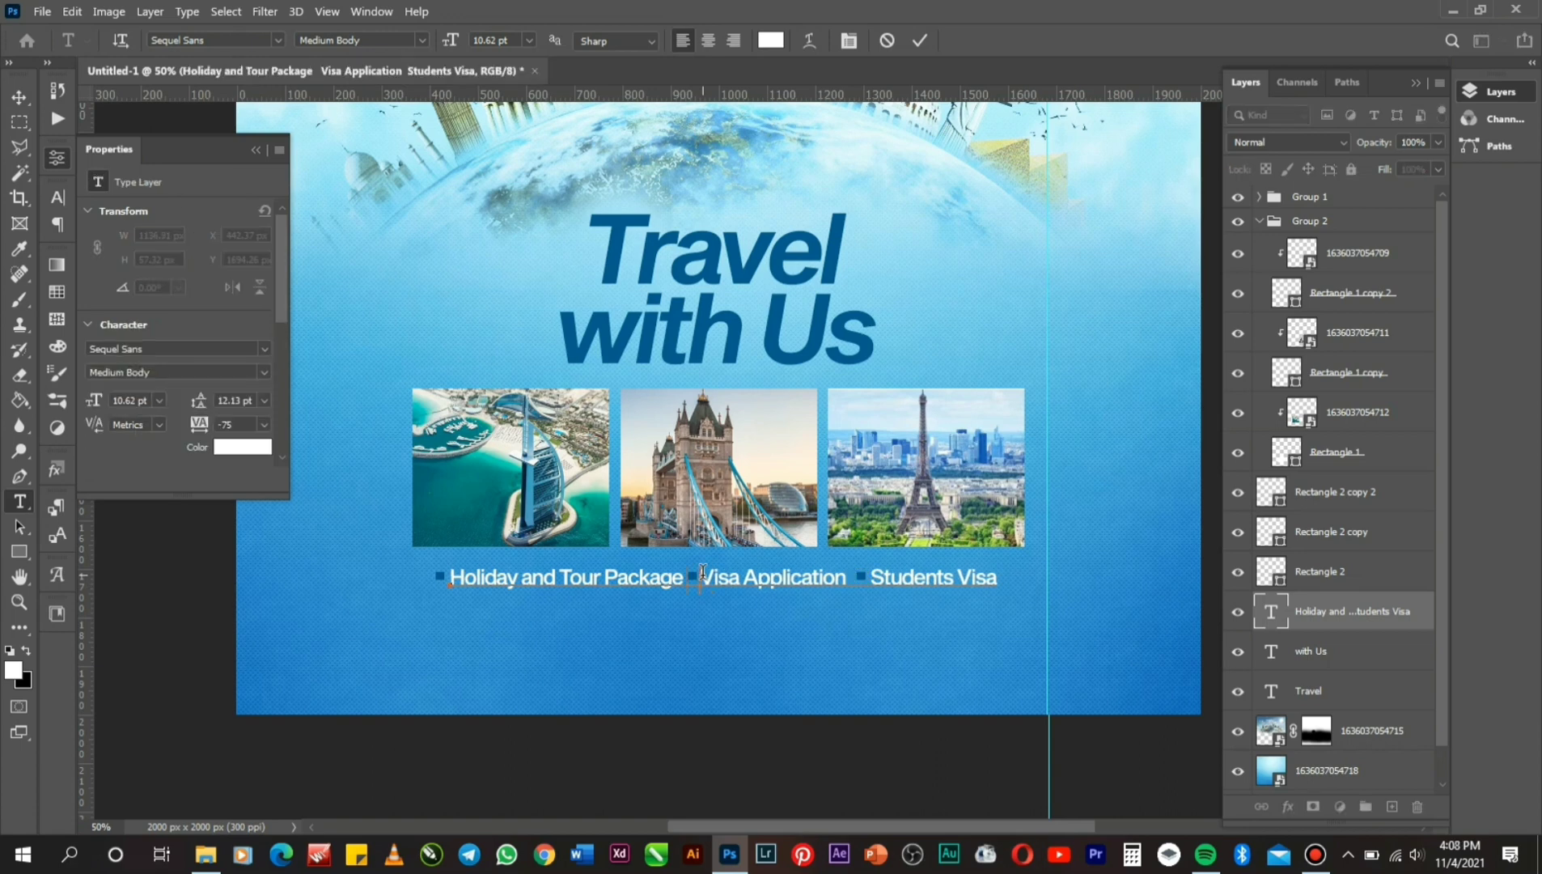
{"action": "key", "text": "BackSpace"}
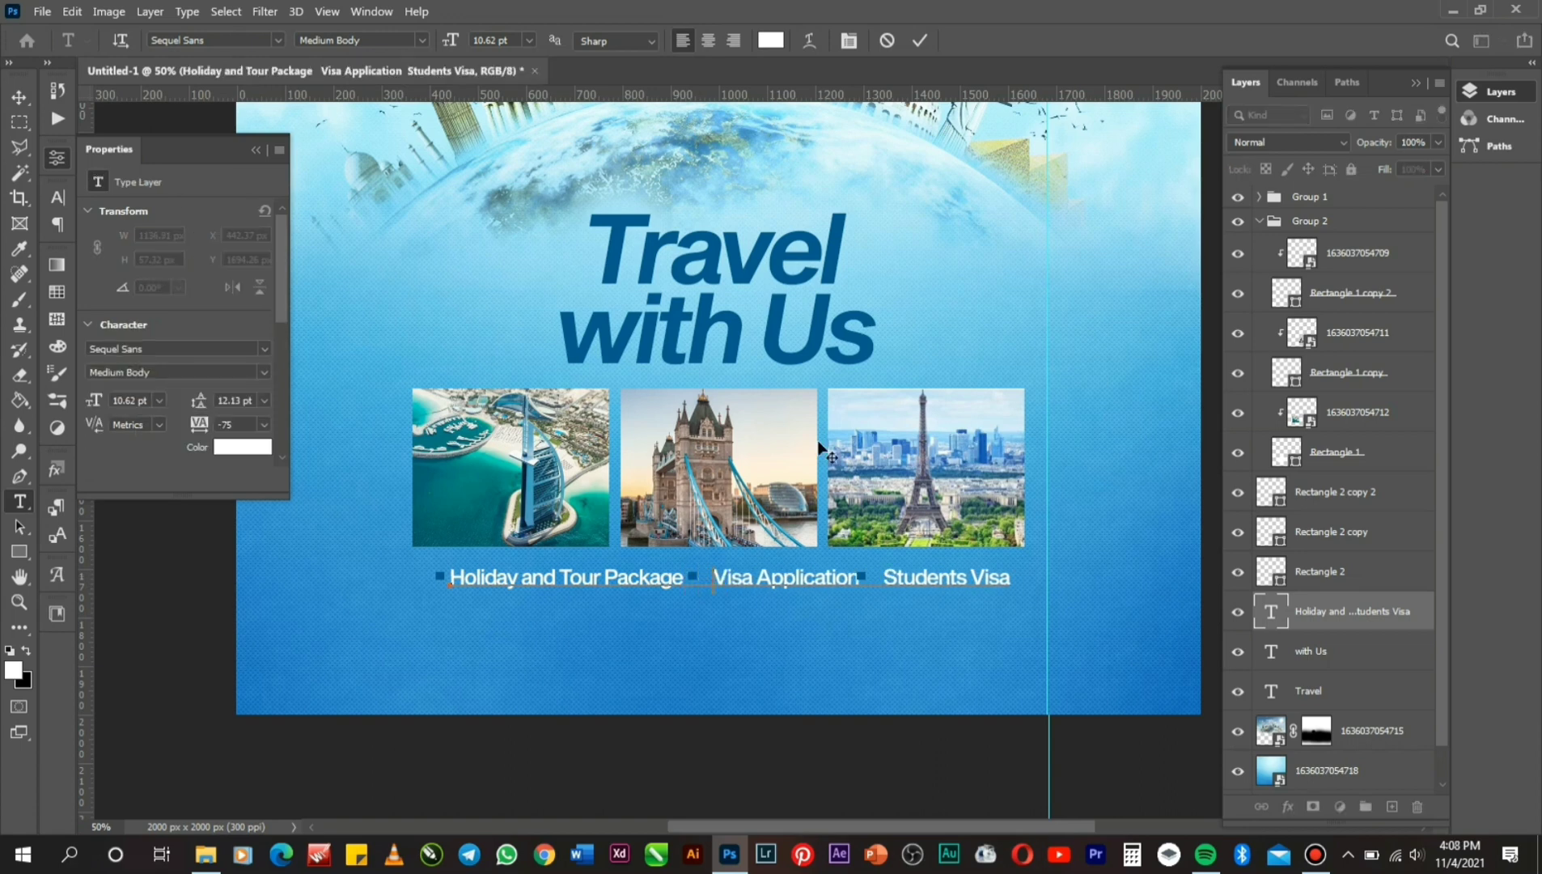
{"action": "left_click", "coordinate": [917, 44]}
{"action": "key", "text": "v"}
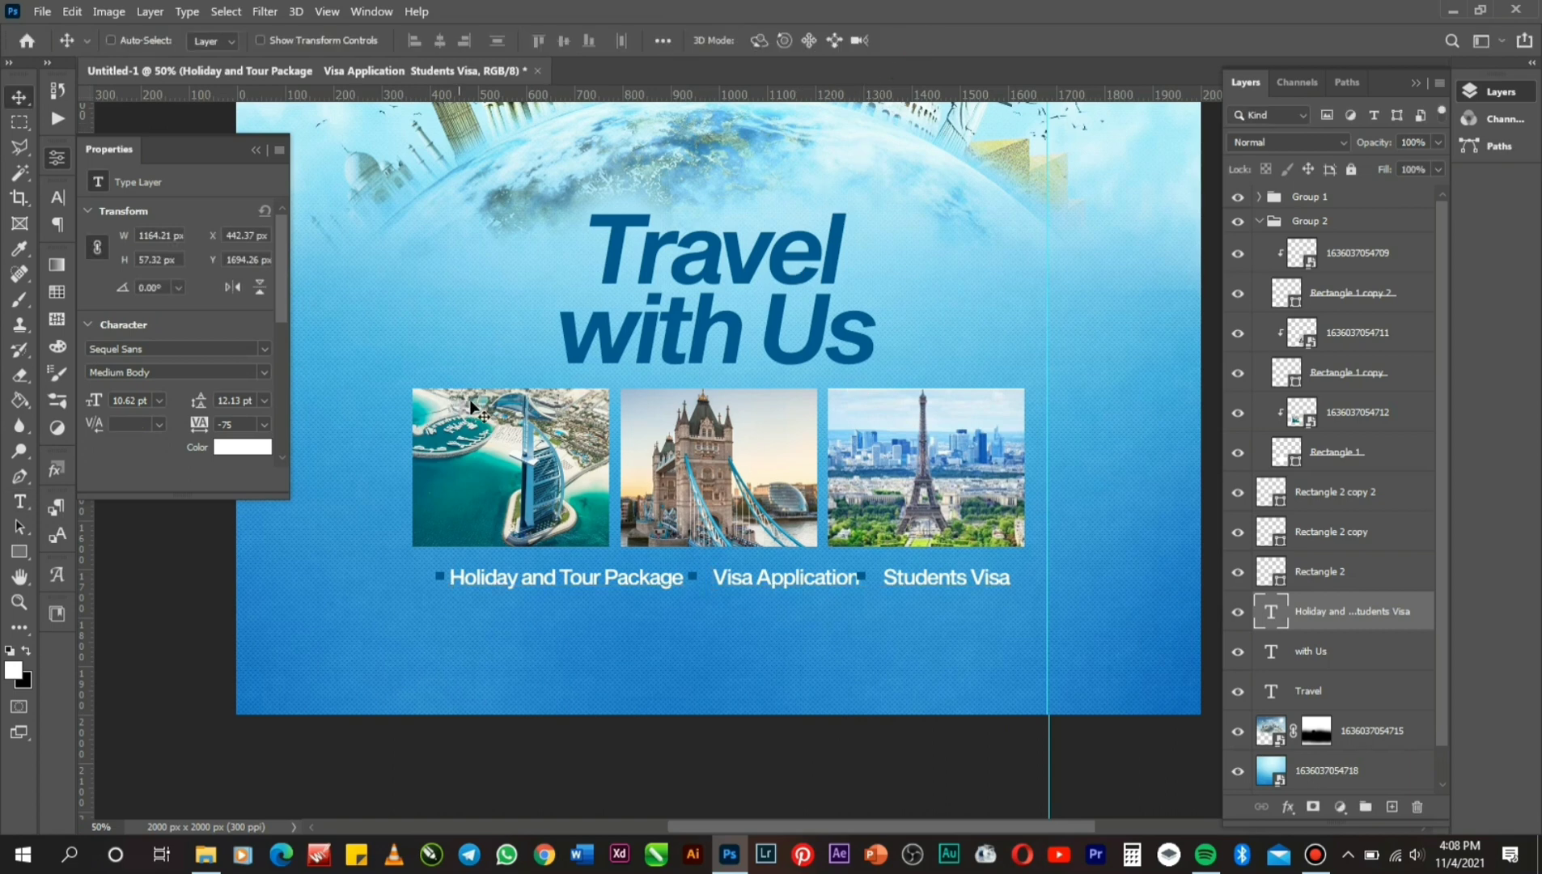
{"action": "left_click", "coordinate": [1369, 537]}
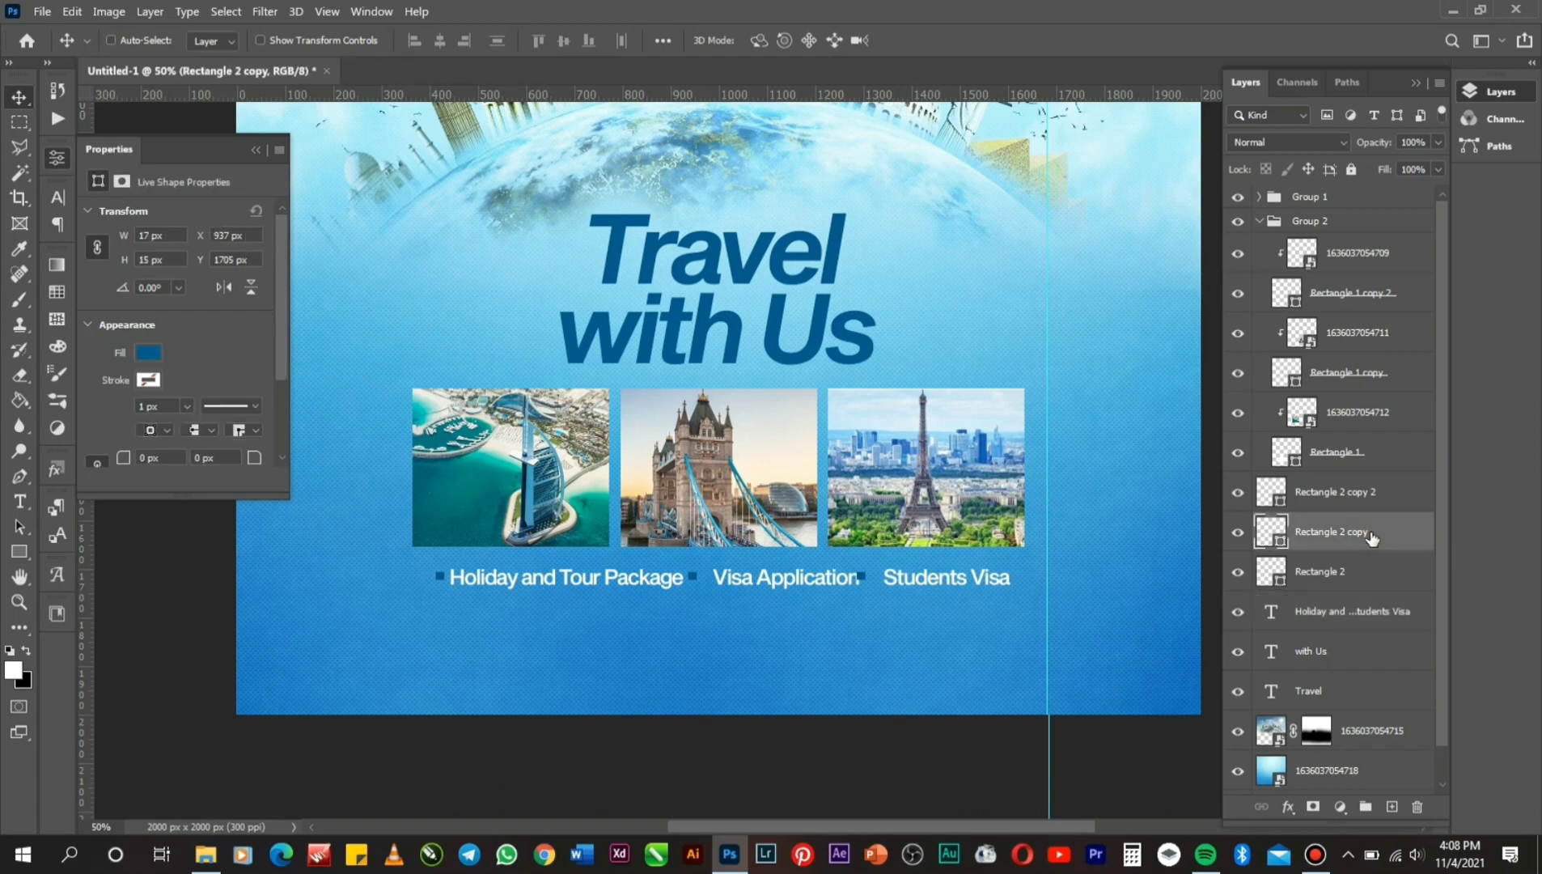
Nudge the second and third bullet squares right, before Visa Application and Students Visa.
{"action": "key", "text": "Right"}
{"action": "key", "text": "Right"}
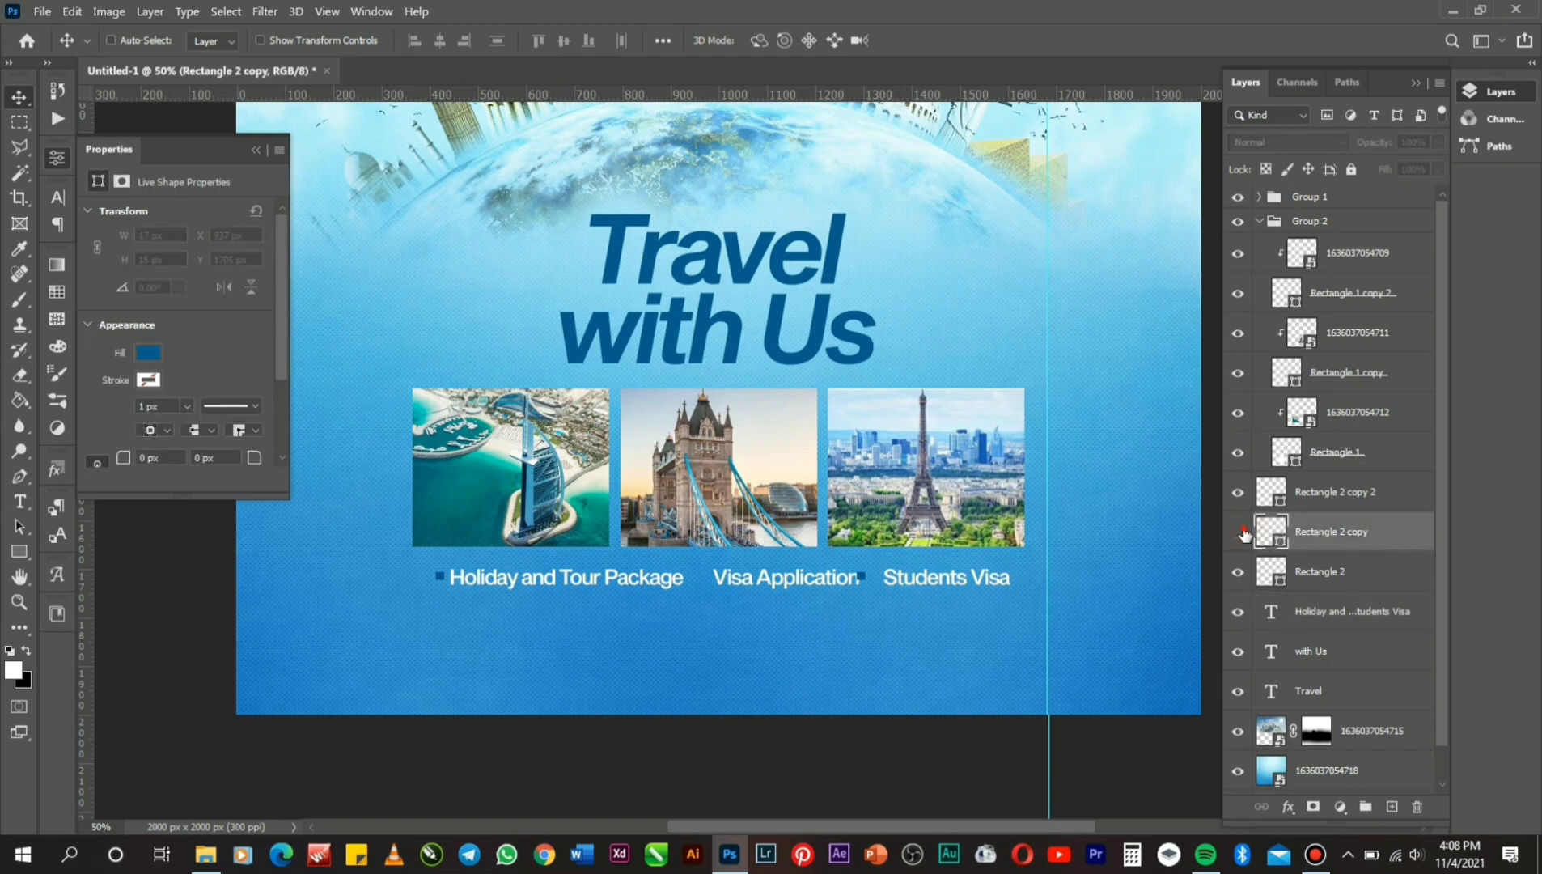
{"action": "key", "text": "shift+Right"}
{"action": "key", "text": "shift+Right"}
{"action": "key", "text": "Right"}
{"action": "key", "text": "Right"}
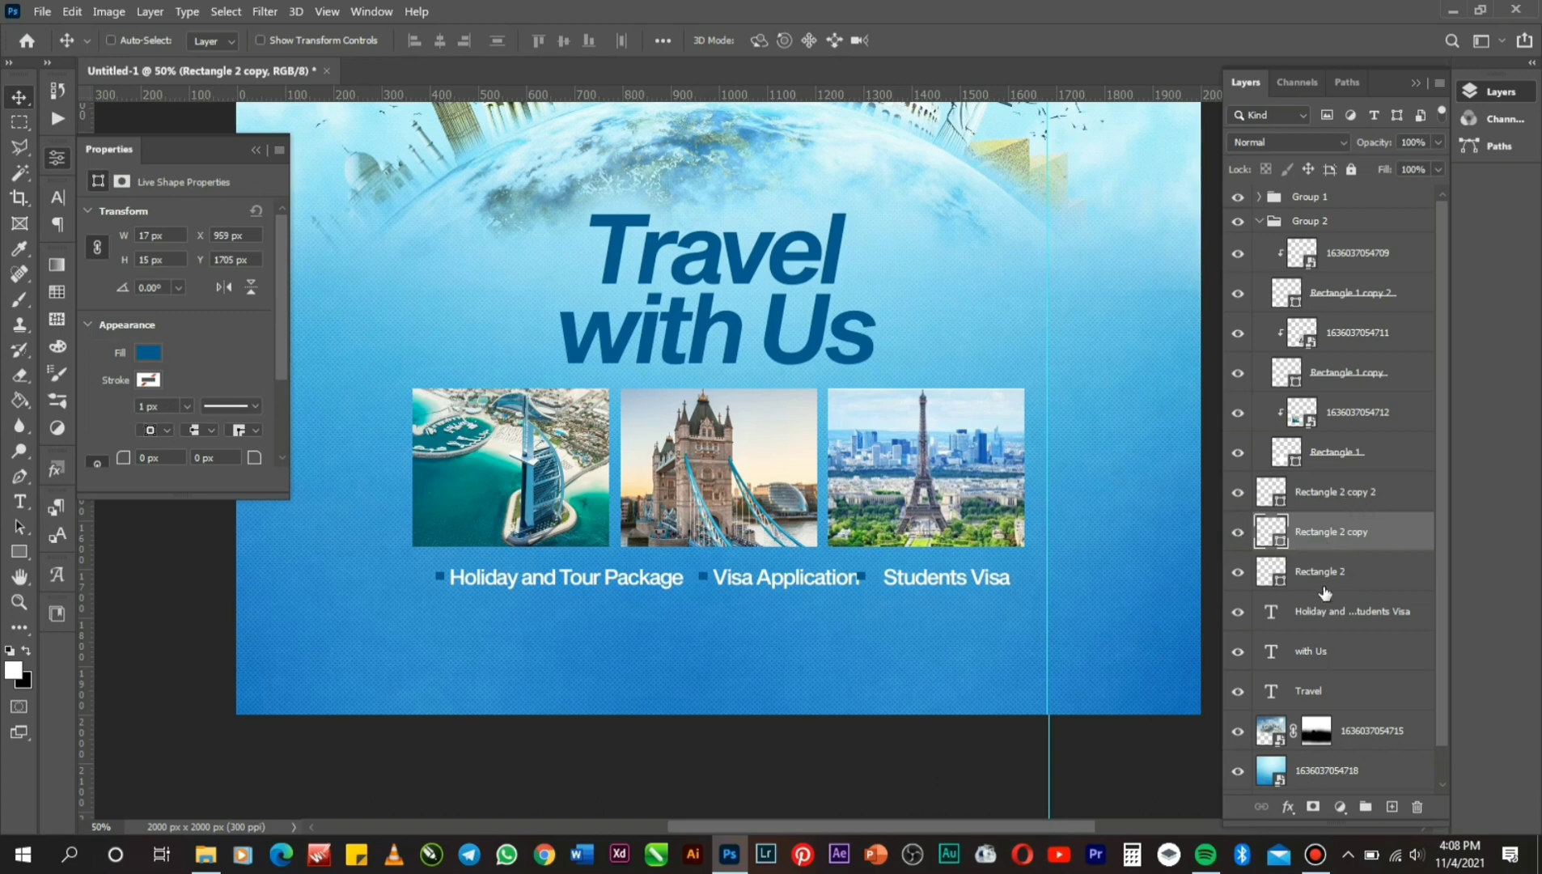
{"action": "left_click", "coordinate": [1329, 505]}
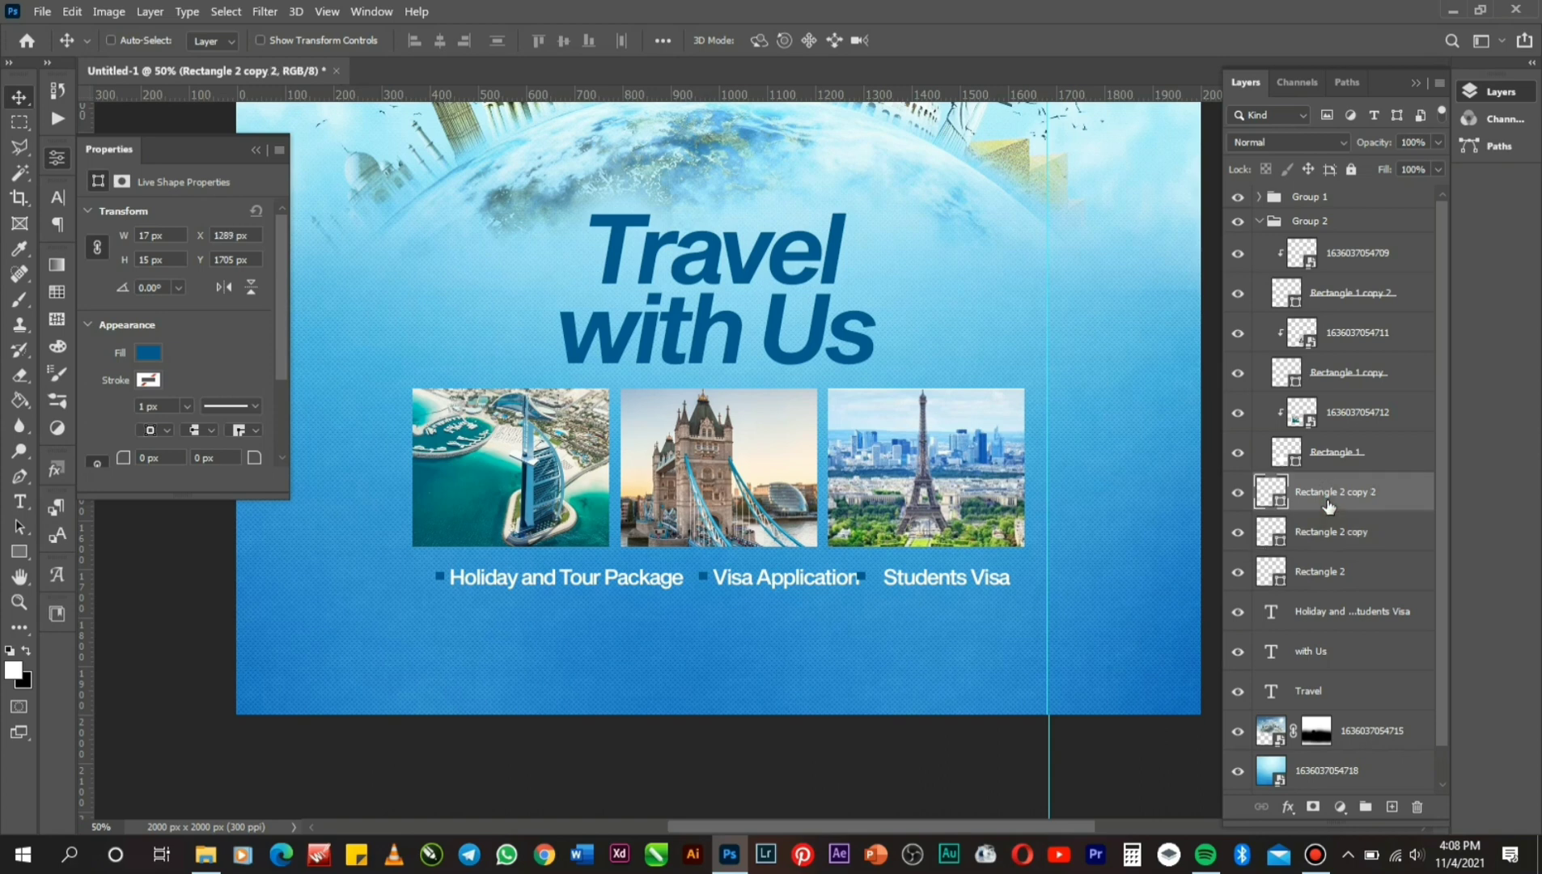
{"action": "key", "text": "shift+Right"}
{"action": "key", "text": "shift+Right"}
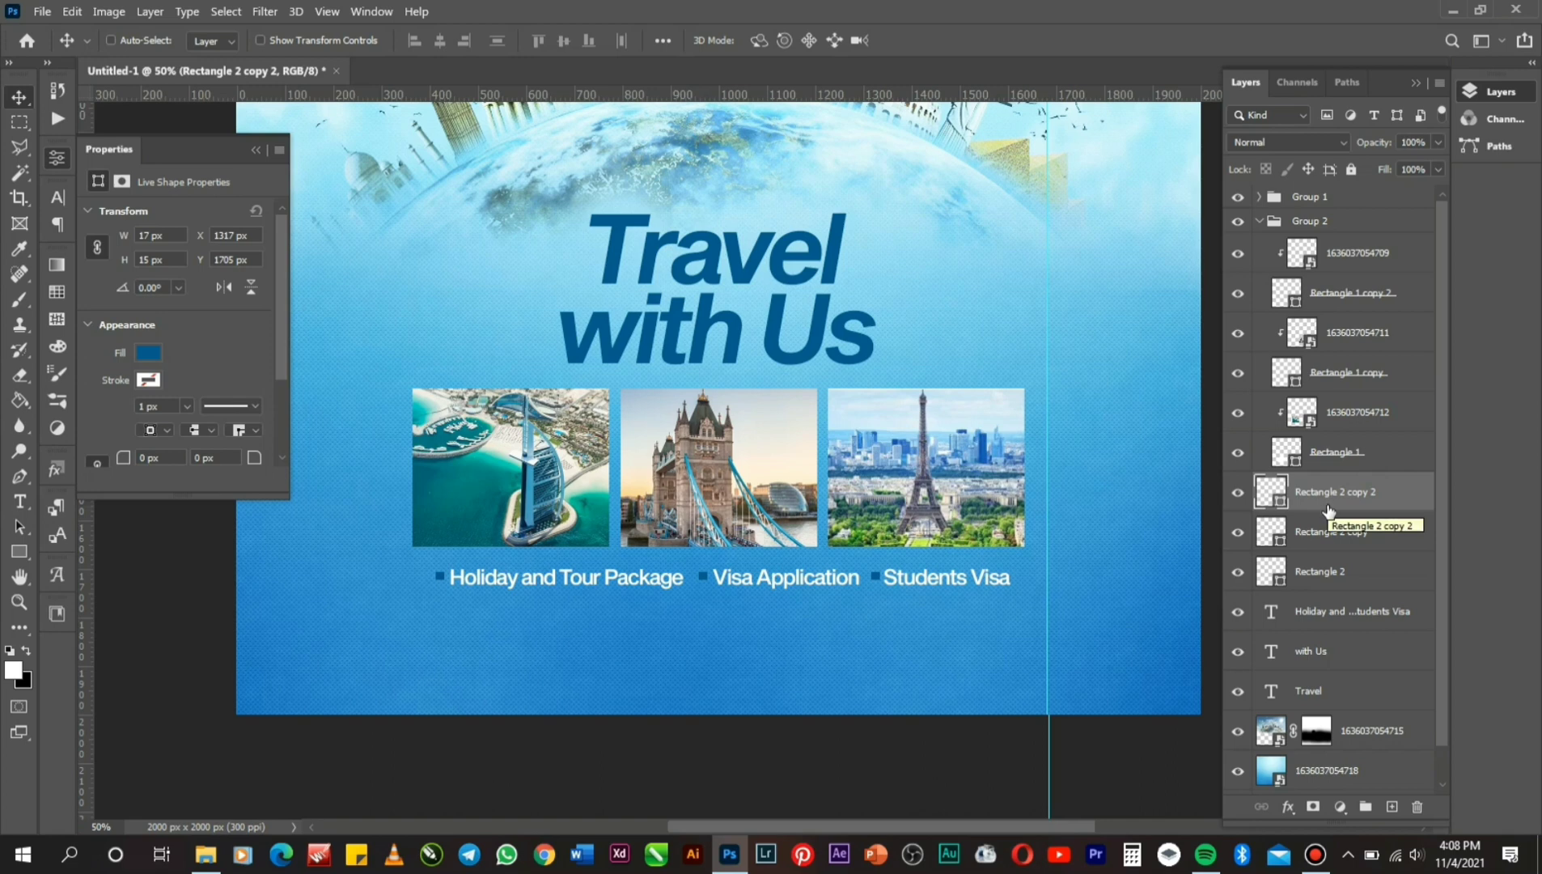
Select all three bullet square layers together.
{"action": "key", "text": "ctrl"}
{"action": "left_click", "coordinate": [1325, 531], "text": "ctrl"}
{"action": "left_click", "coordinate": [1327, 572], "text": "ctrl"}
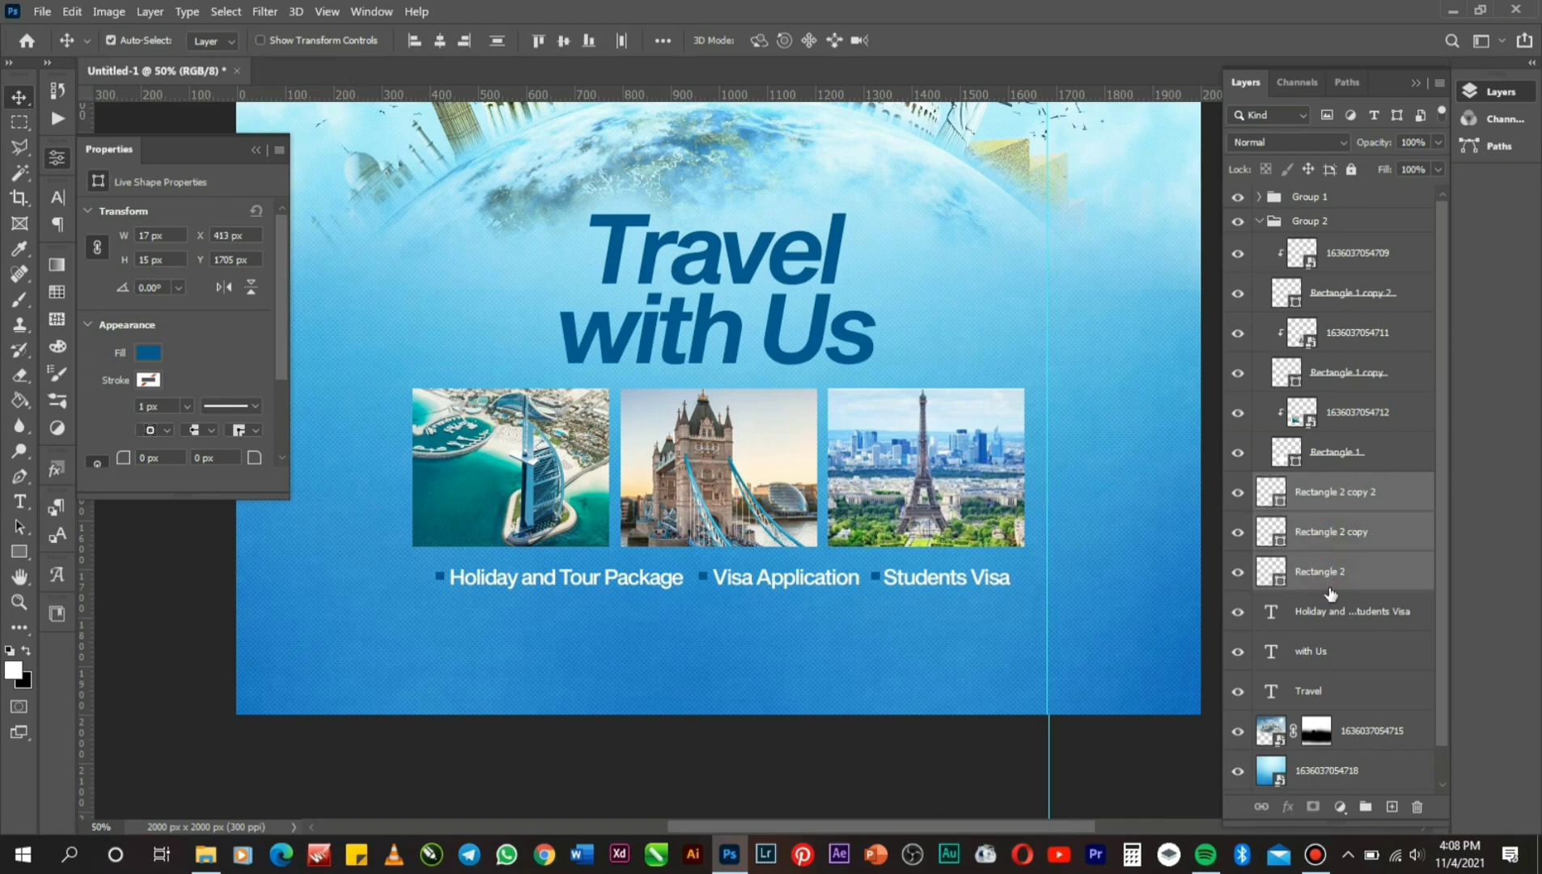
Group the three bullet squares with the services text.
{"action": "key", "text": "ctrl+g"}
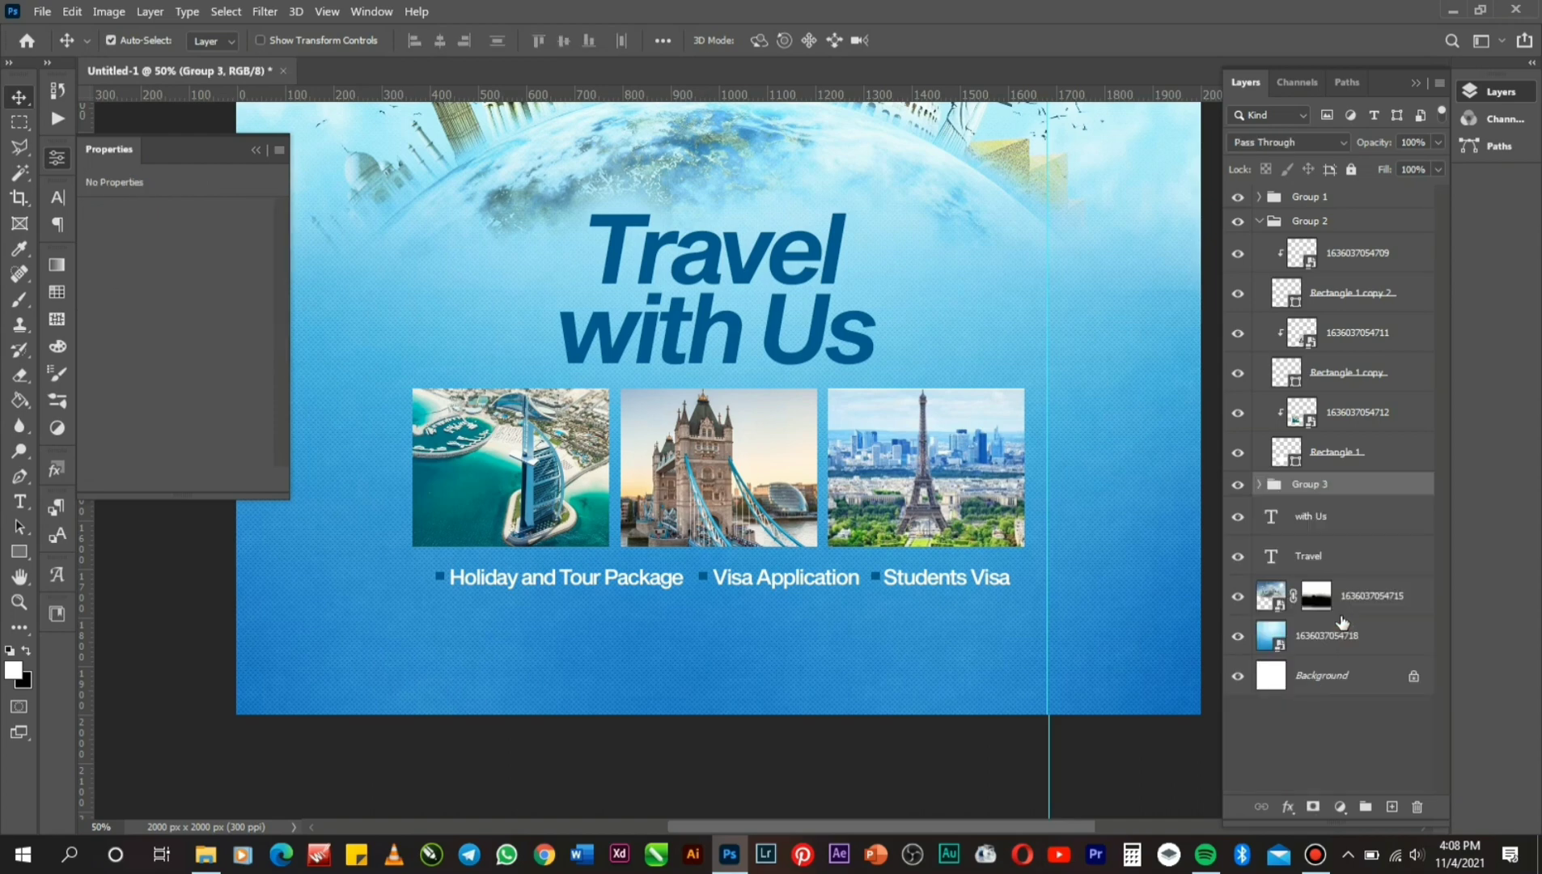
{"action": "left_click", "coordinate": [1236, 224]}
{"action": "left_click", "coordinate": [1237, 224]}
Nudge the Paris photo up slightly.
{"action": "right_click", "coordinate": [944, 453]}
{"action": "left_click", "coordinate": [1001, 477]}
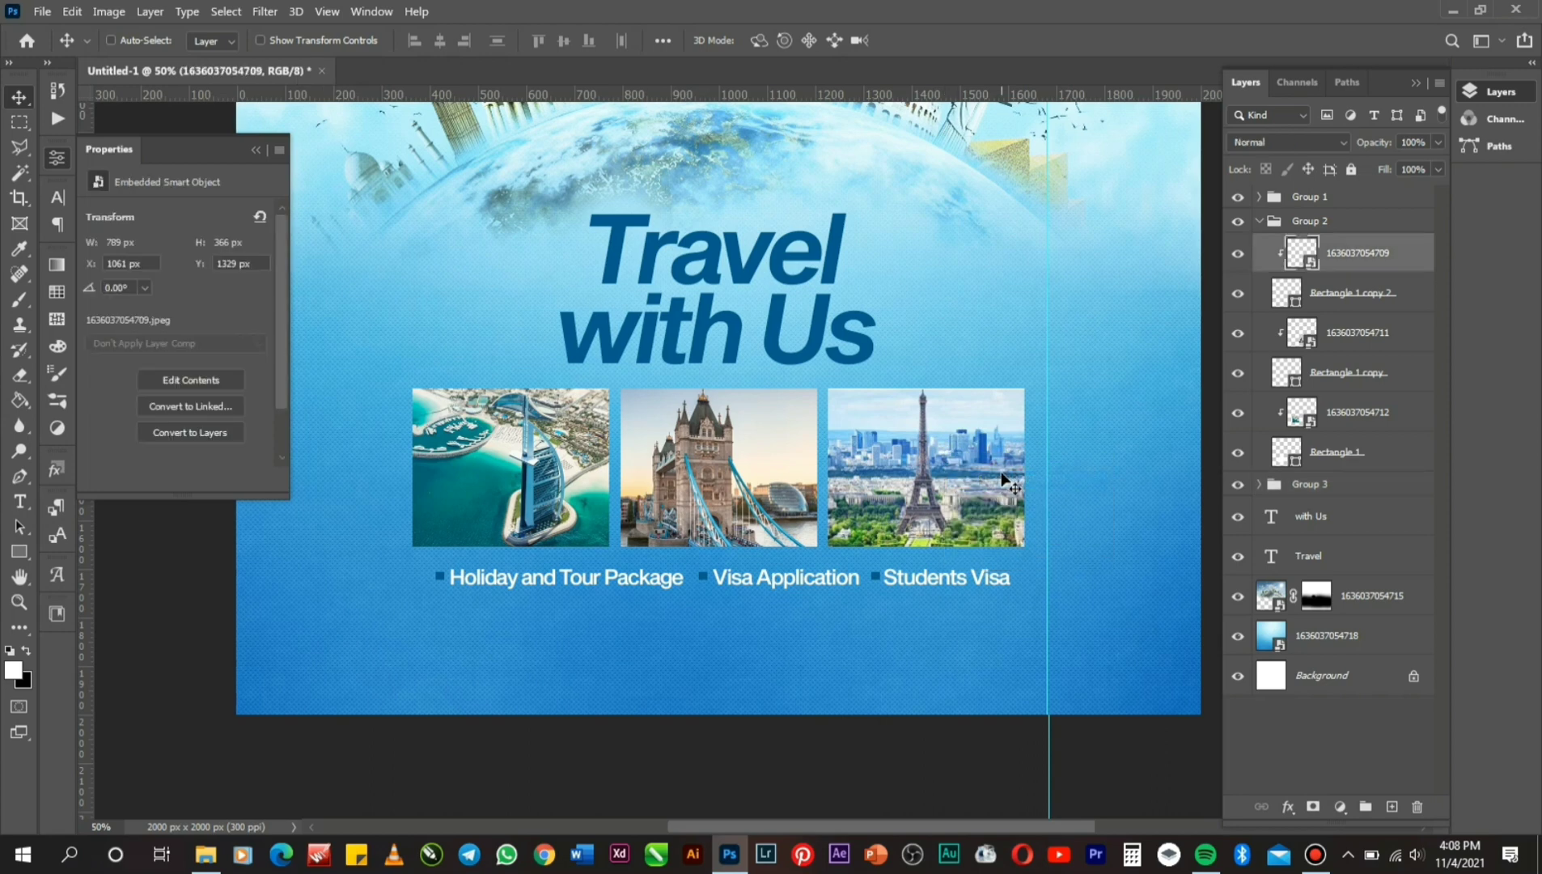
{"action": "left_click_drag", "start_coordinate": [1001, 473], "coordinate": [1011, 466]}
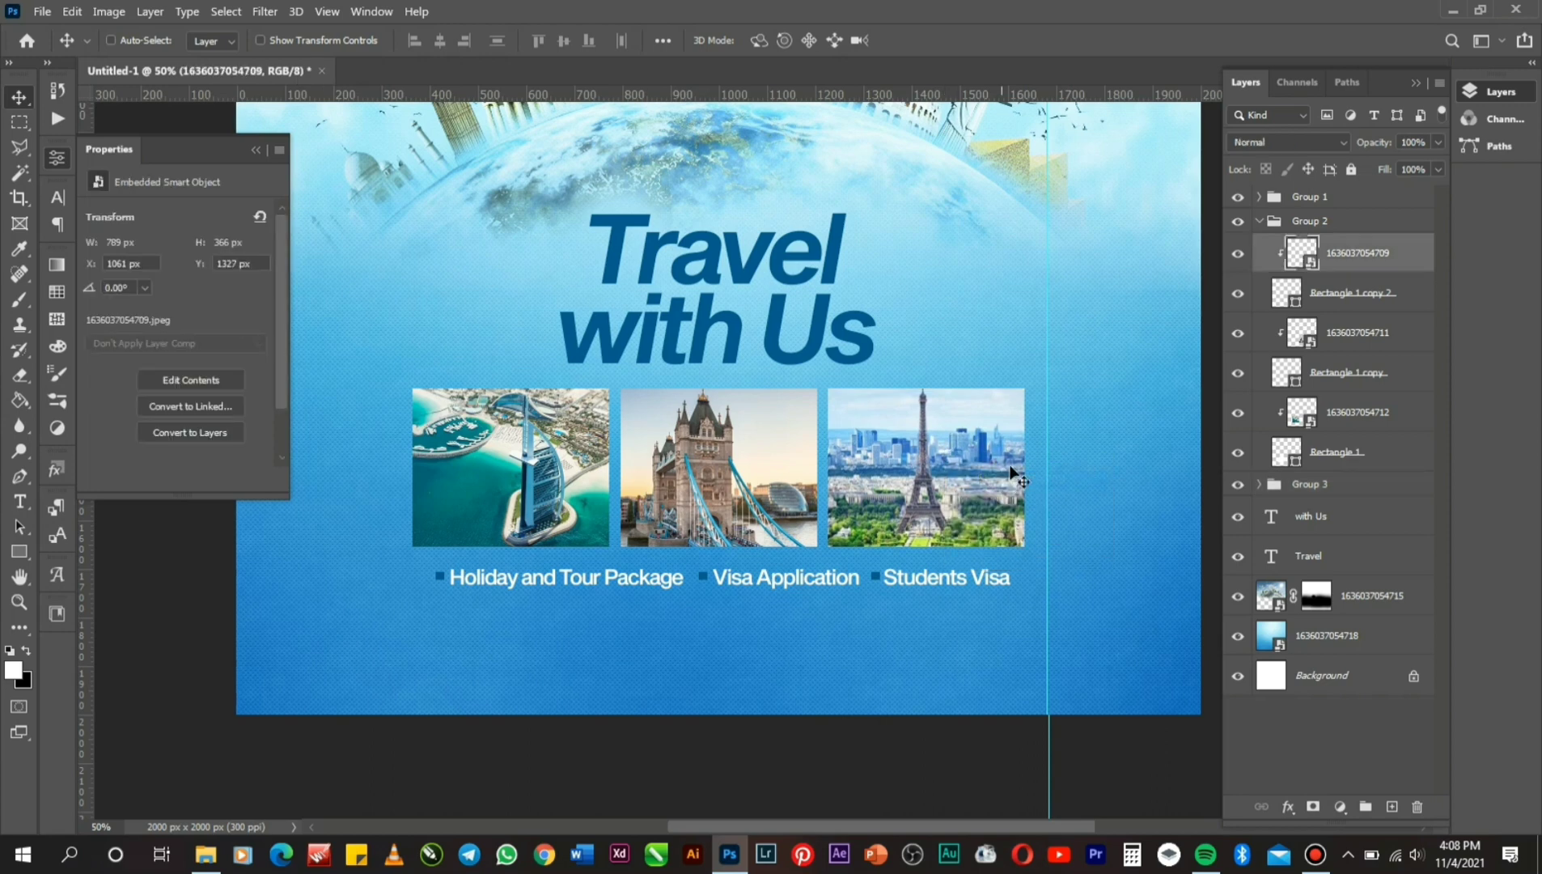
Move Group 3 to the top of the layer stack.
{"action": "left_click", "coordinate": [1323, 485]}
{"action": "left_click_drag", "start_coordinate": [1324, 485], "coordinate": [1306, 194]}
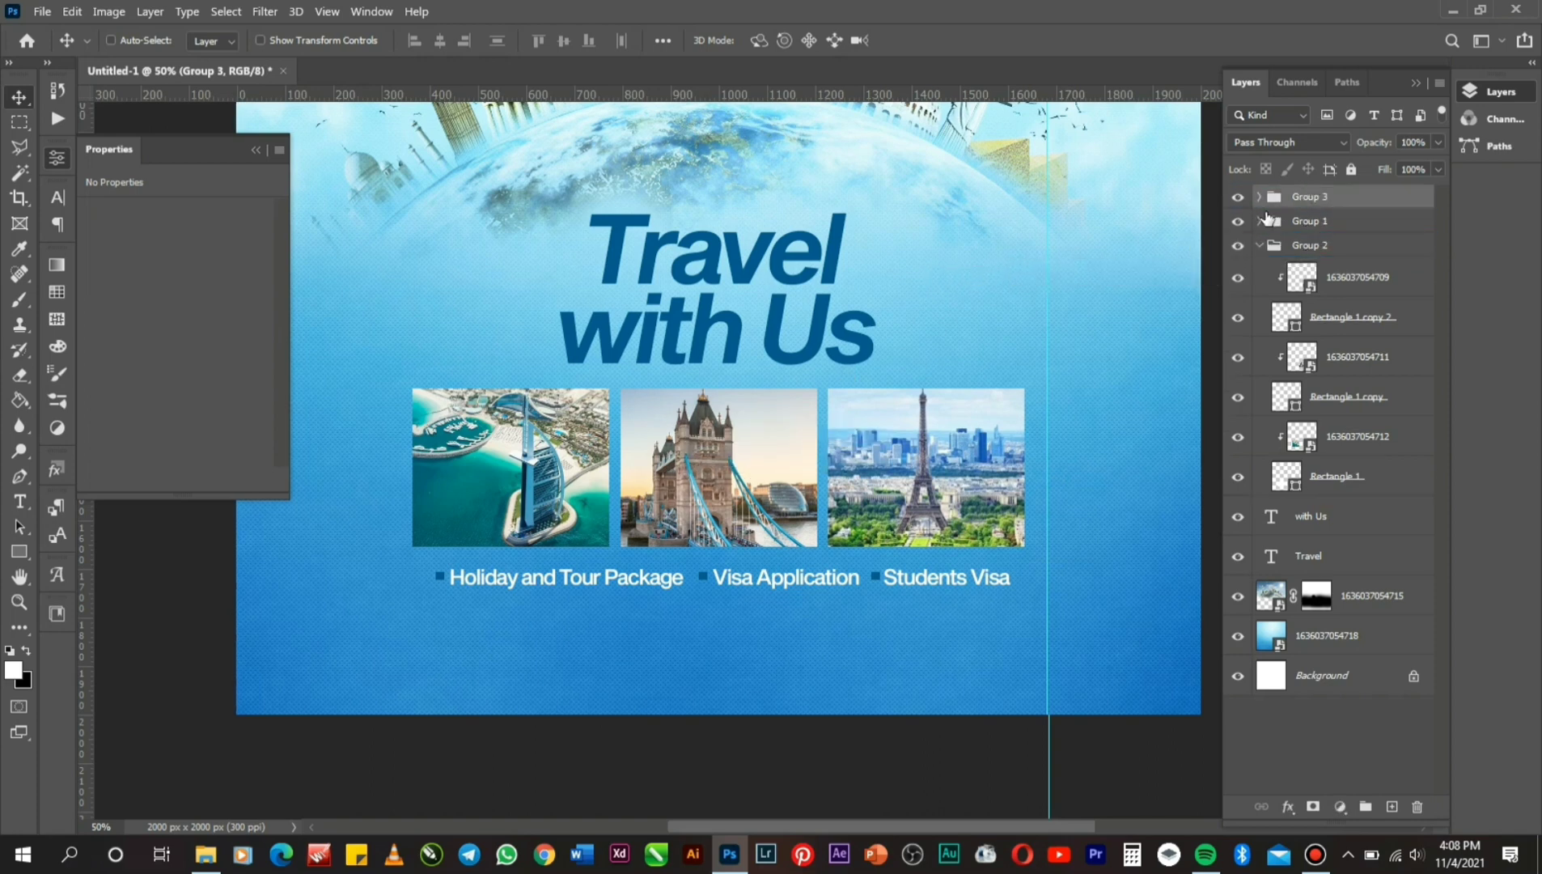
{"action": "left_click", "coordinate": [1245, 227]}
{"action": "left_click", "coordinate": [1244, 226]}
Rename Group 1 to 'Logo' and Group 2 to 'Images', then collapse Images.
{"action": "double_click", "coordinate": [1303, 220]}
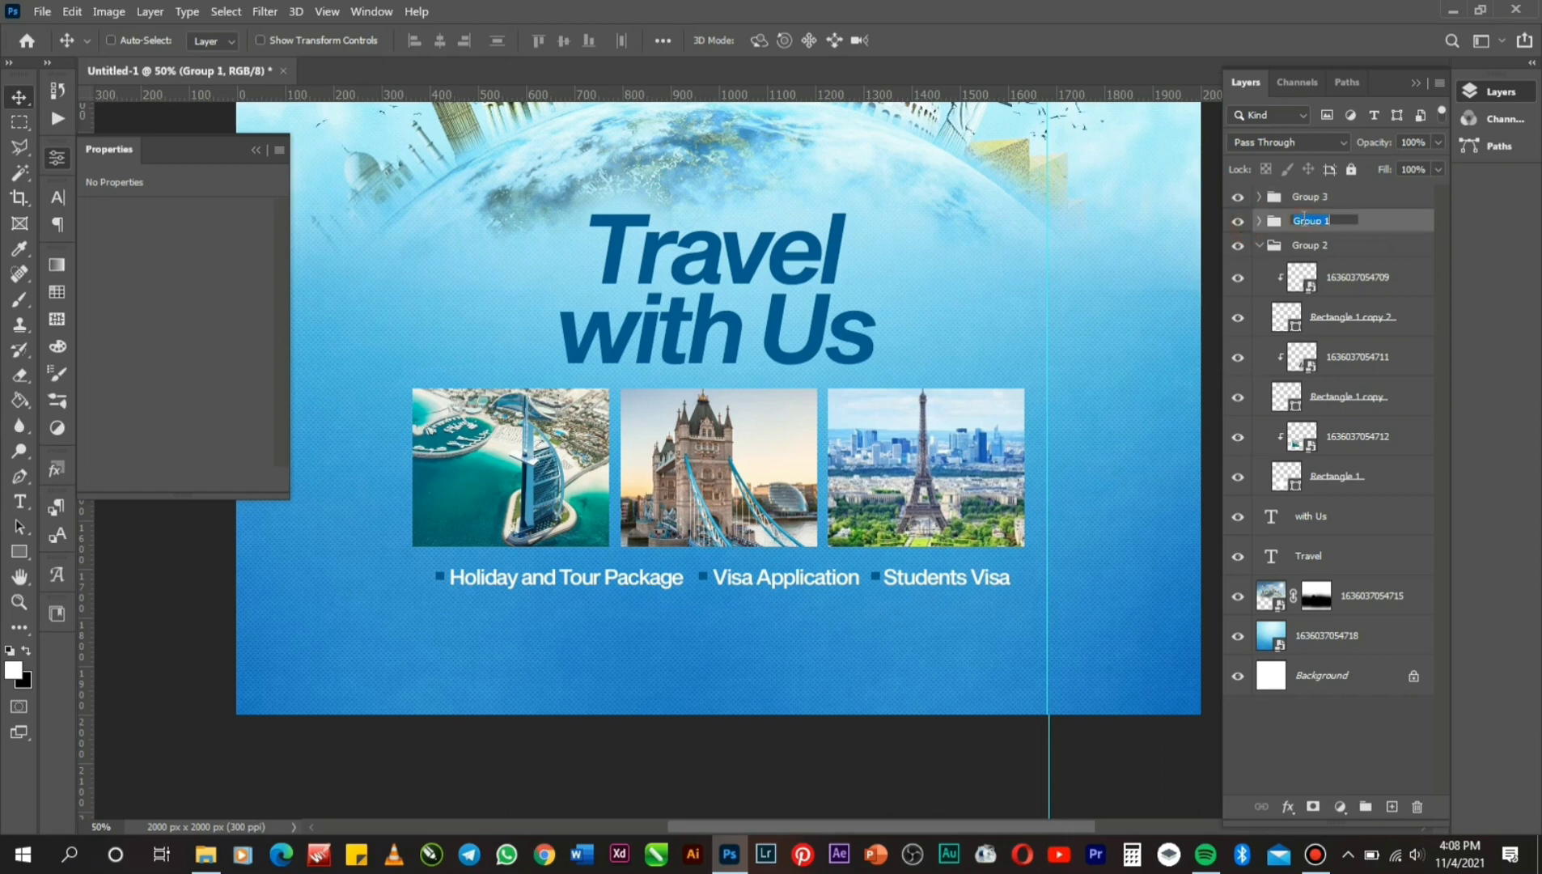
{"action": "type", "text": "Logo"}
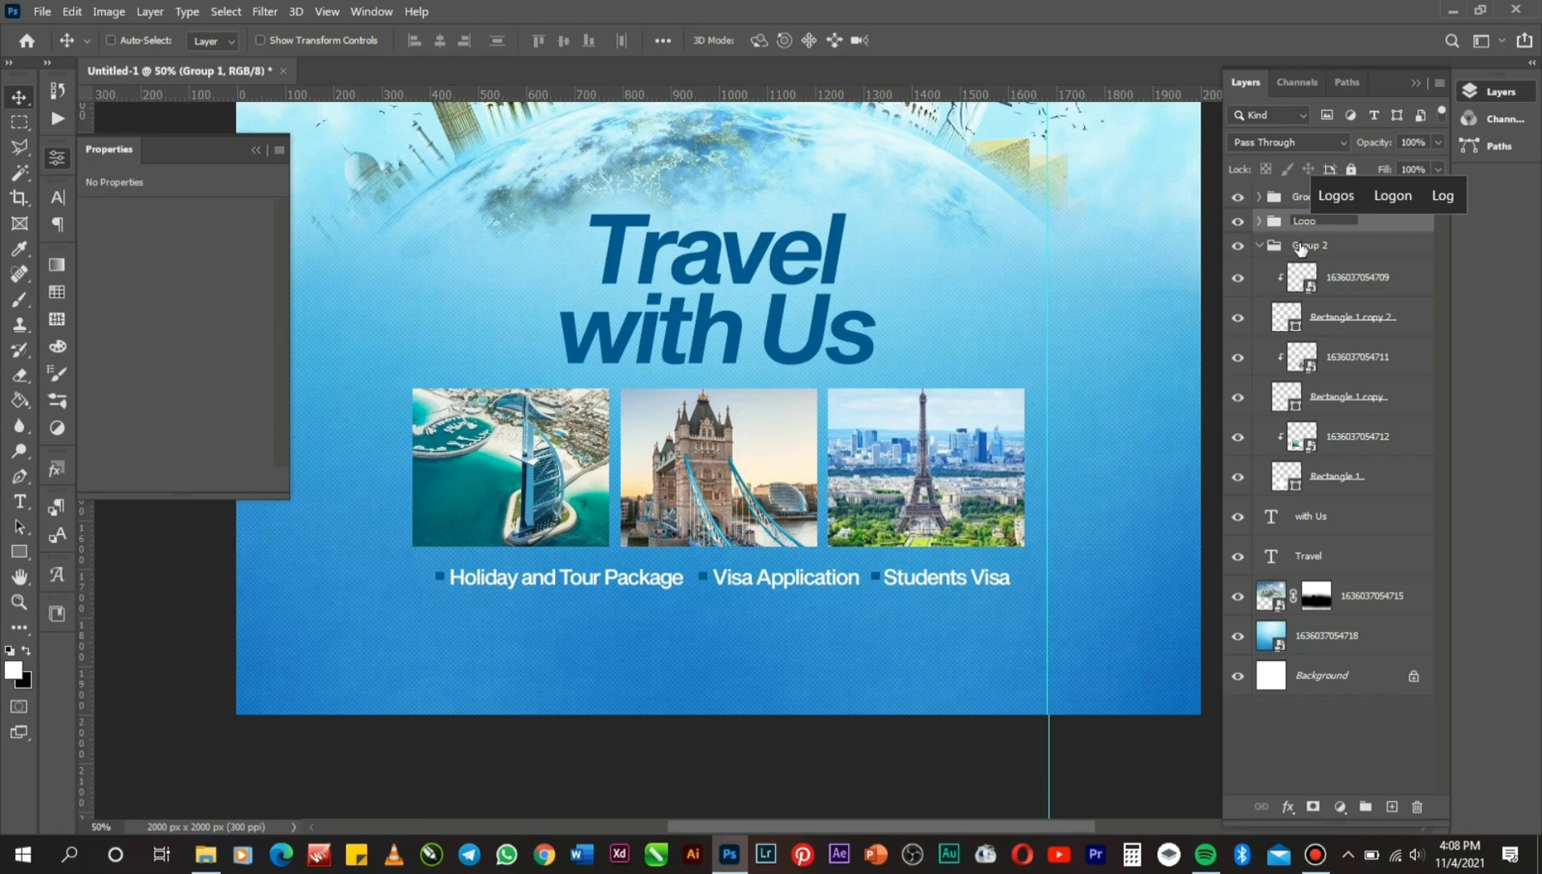
{"action": "key", "text": "Return"}
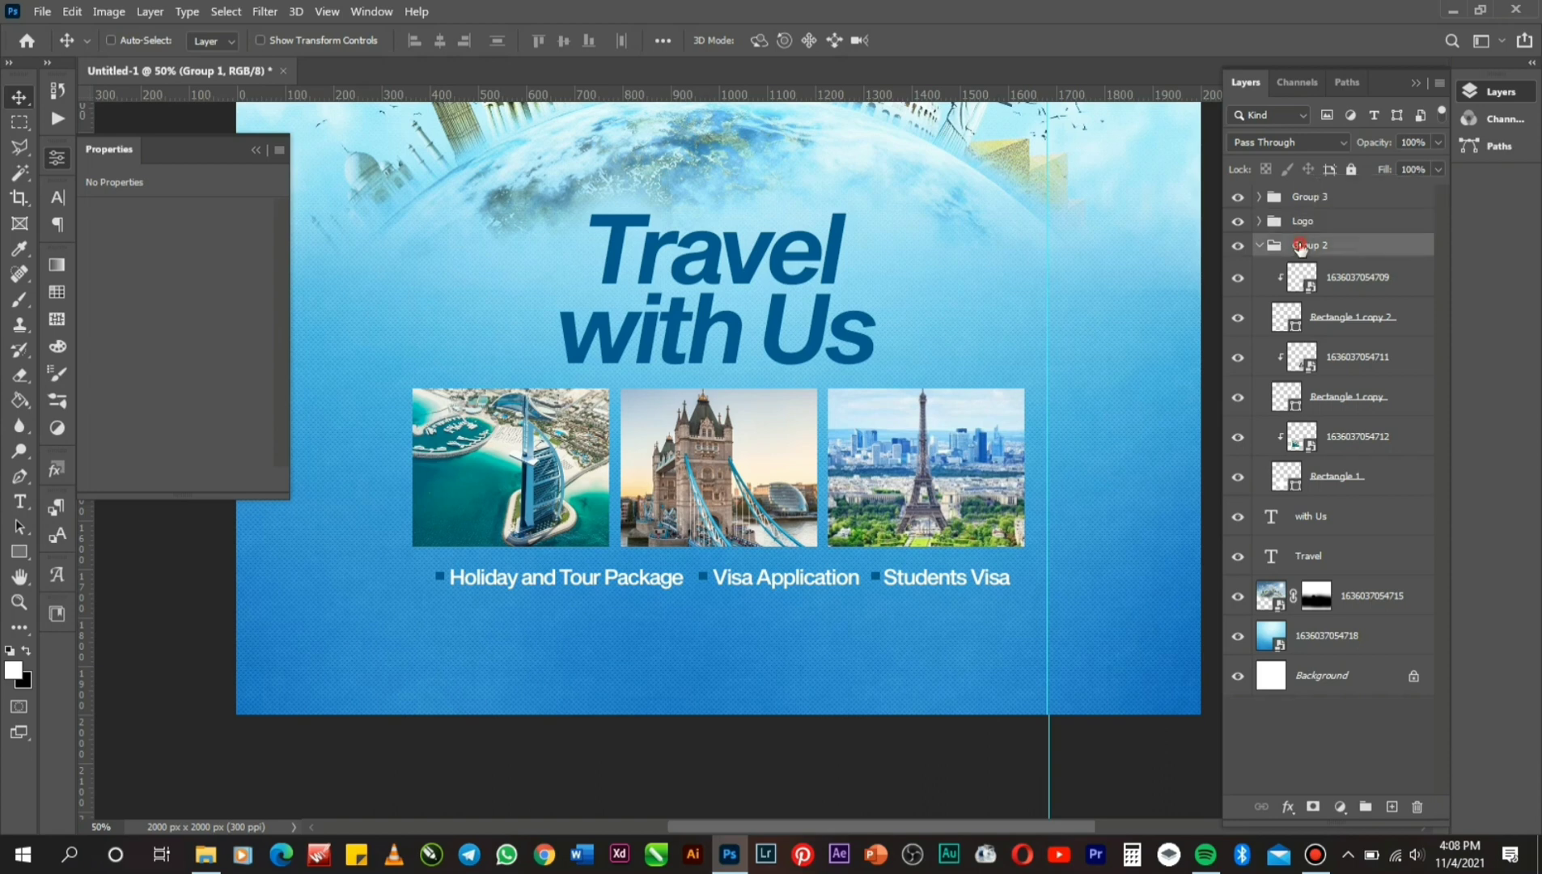
{"action": "double_click", "coordinate": [1303, 244]}
{"action": "type", "text": "Imag"}
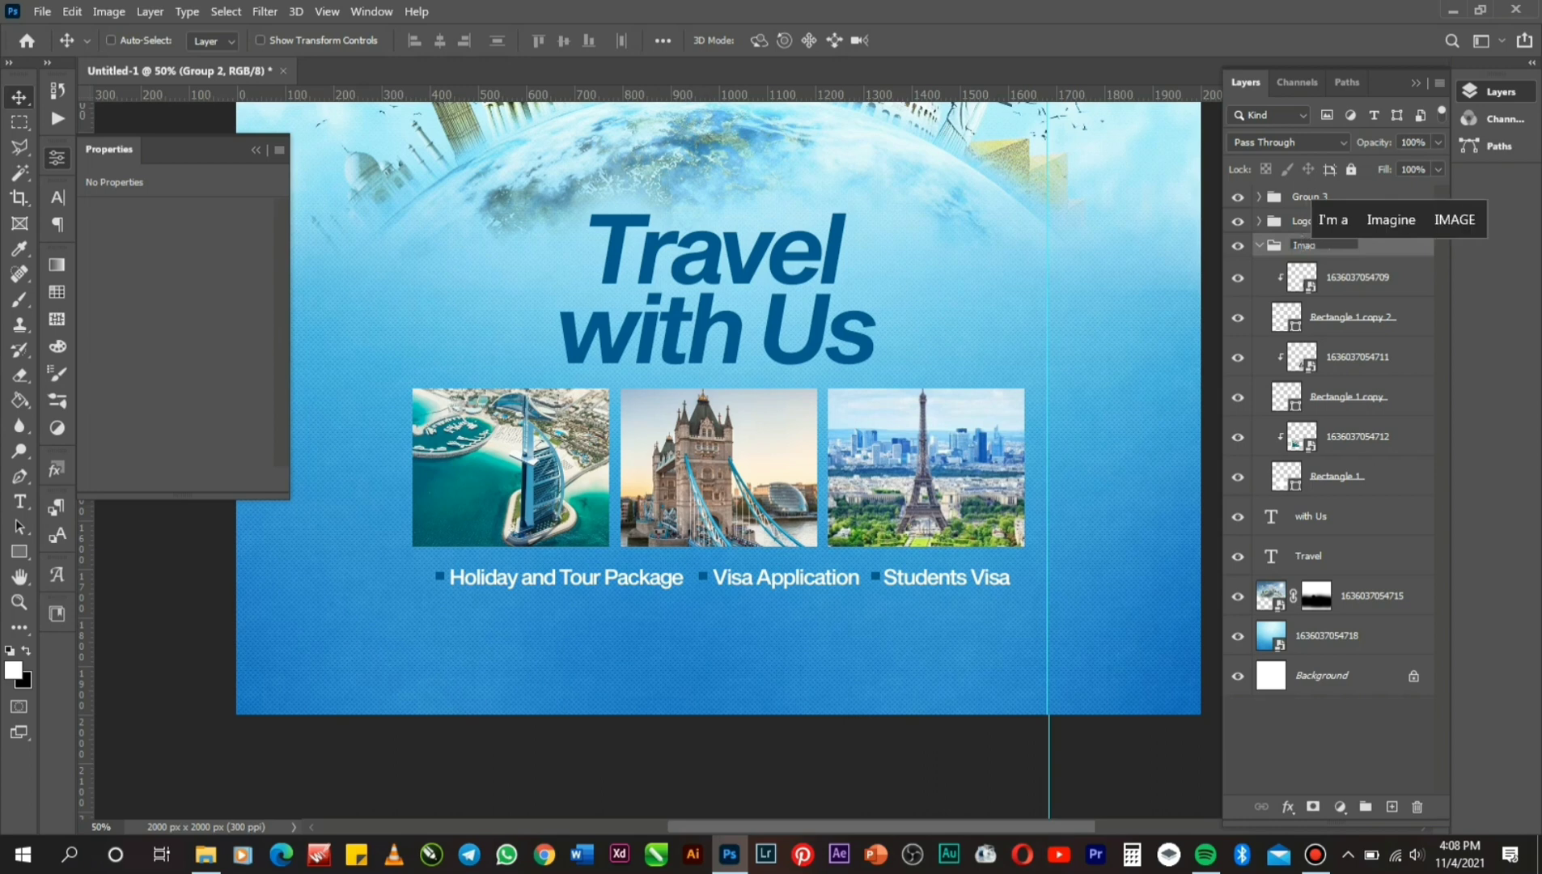
{"action": "type", "text": "es"}
{"action": "key", "text": "Return"}
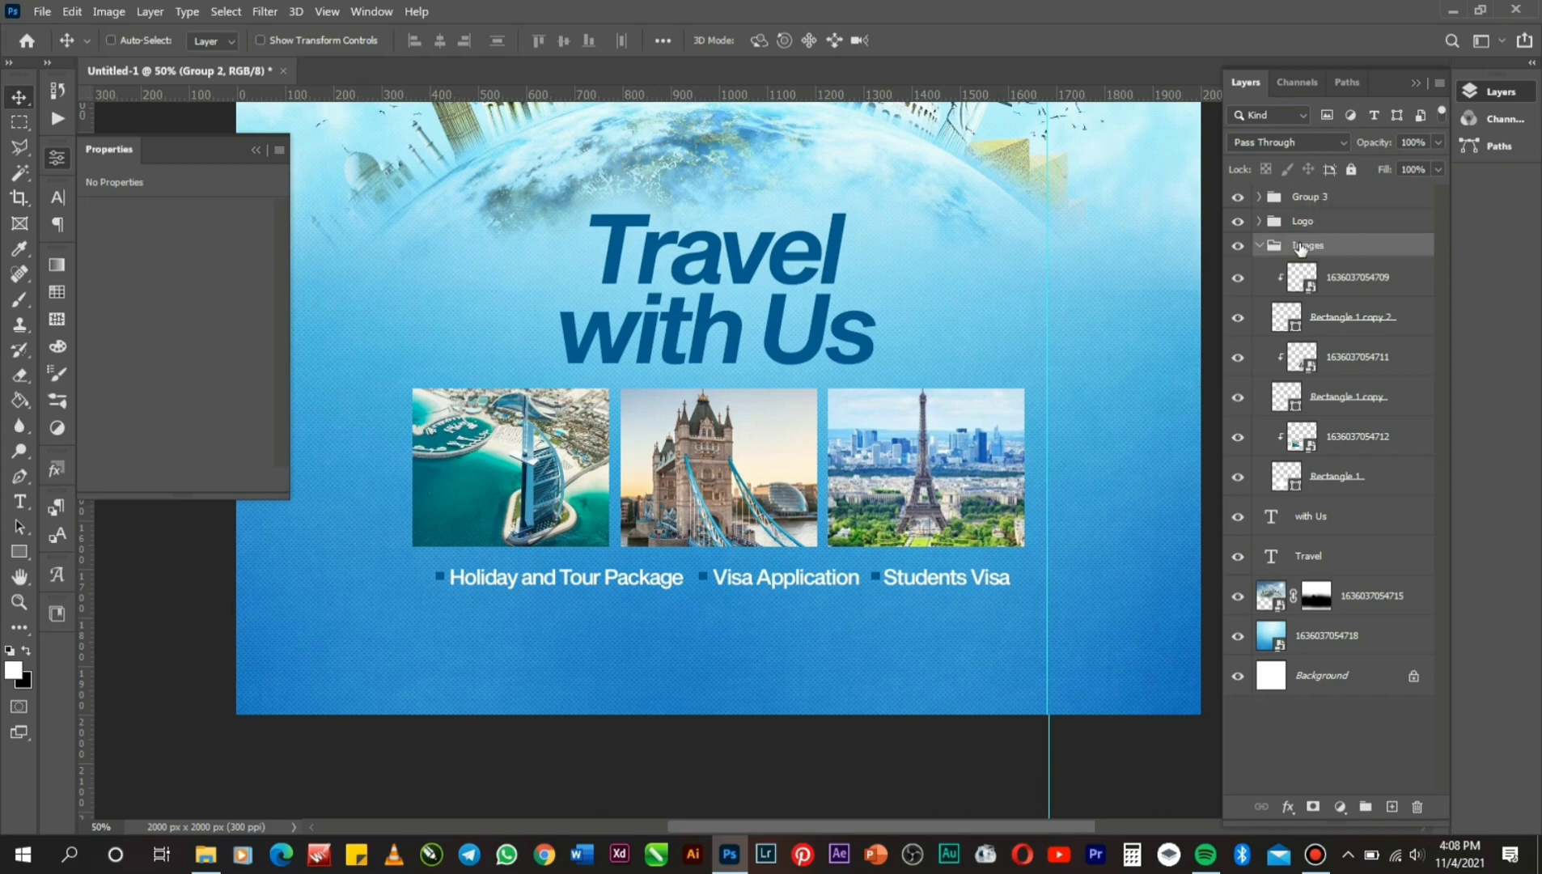
{"action": "left_click", "coordinate": [1262, 245]}
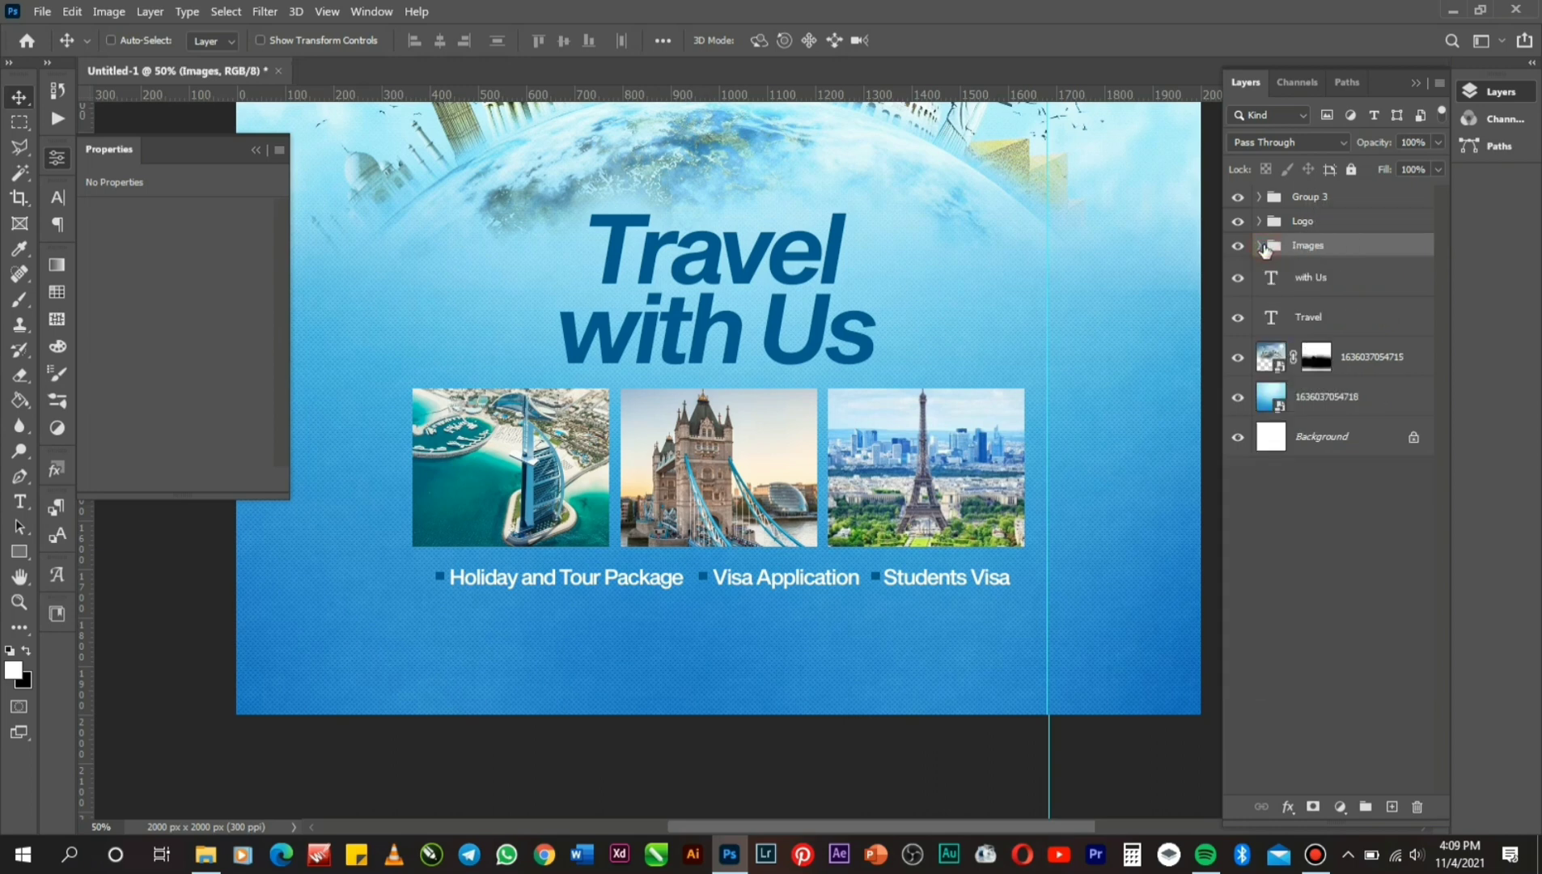
Rename Group 3 to 'Services' and select the whole canvas.
{"action": "left_click", "coordinate": [1237, 196]}
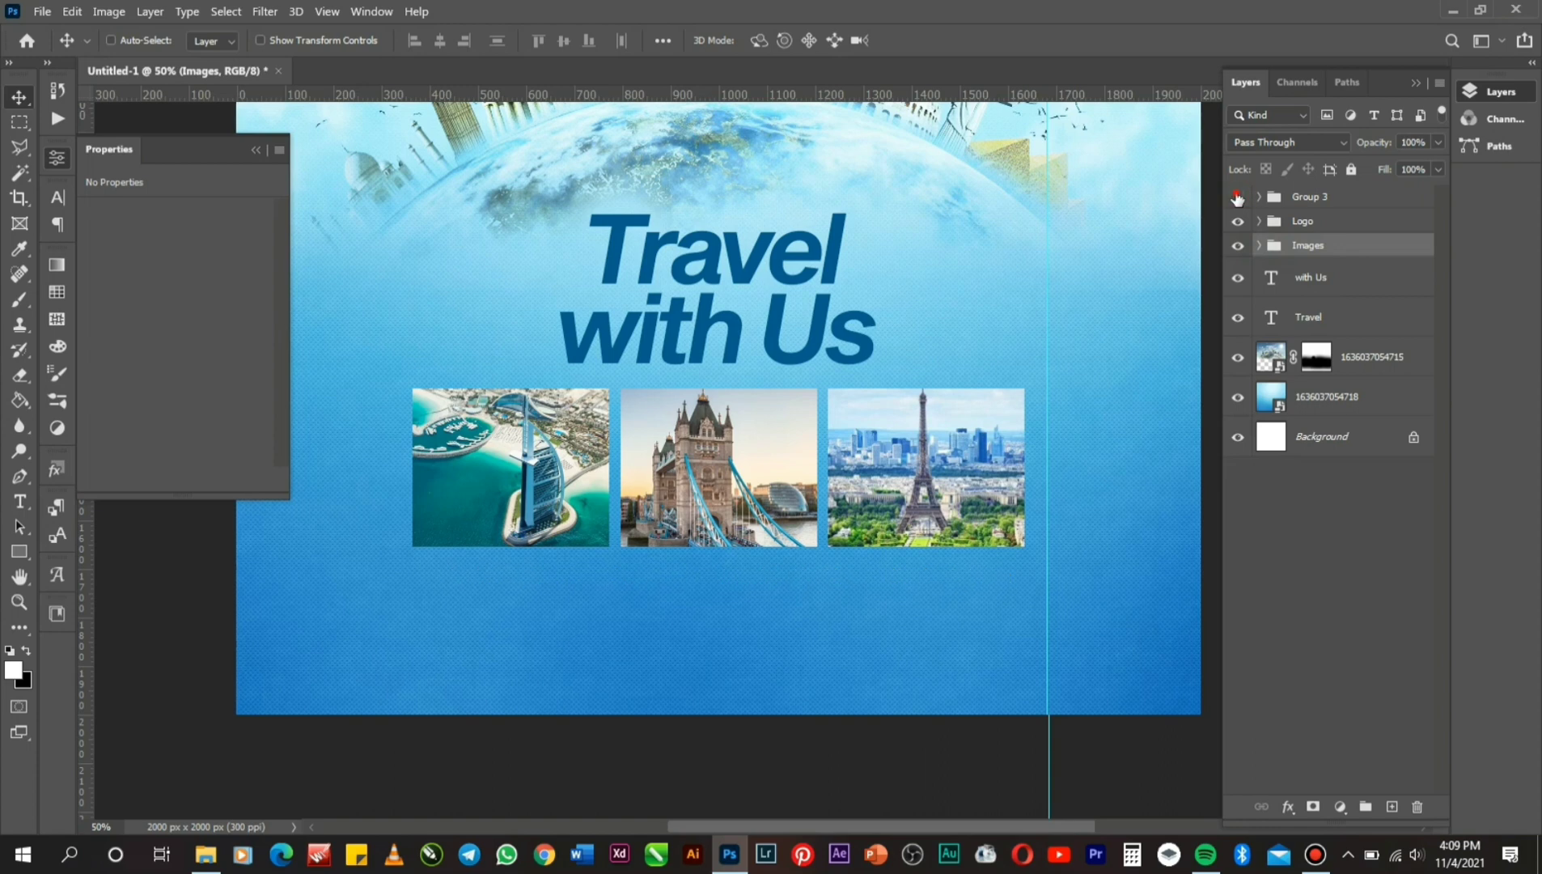
{"action": "left_click", "coordinate": [1237, 197]}
{"action": "double_click", "coordinate": [1305, 197]}
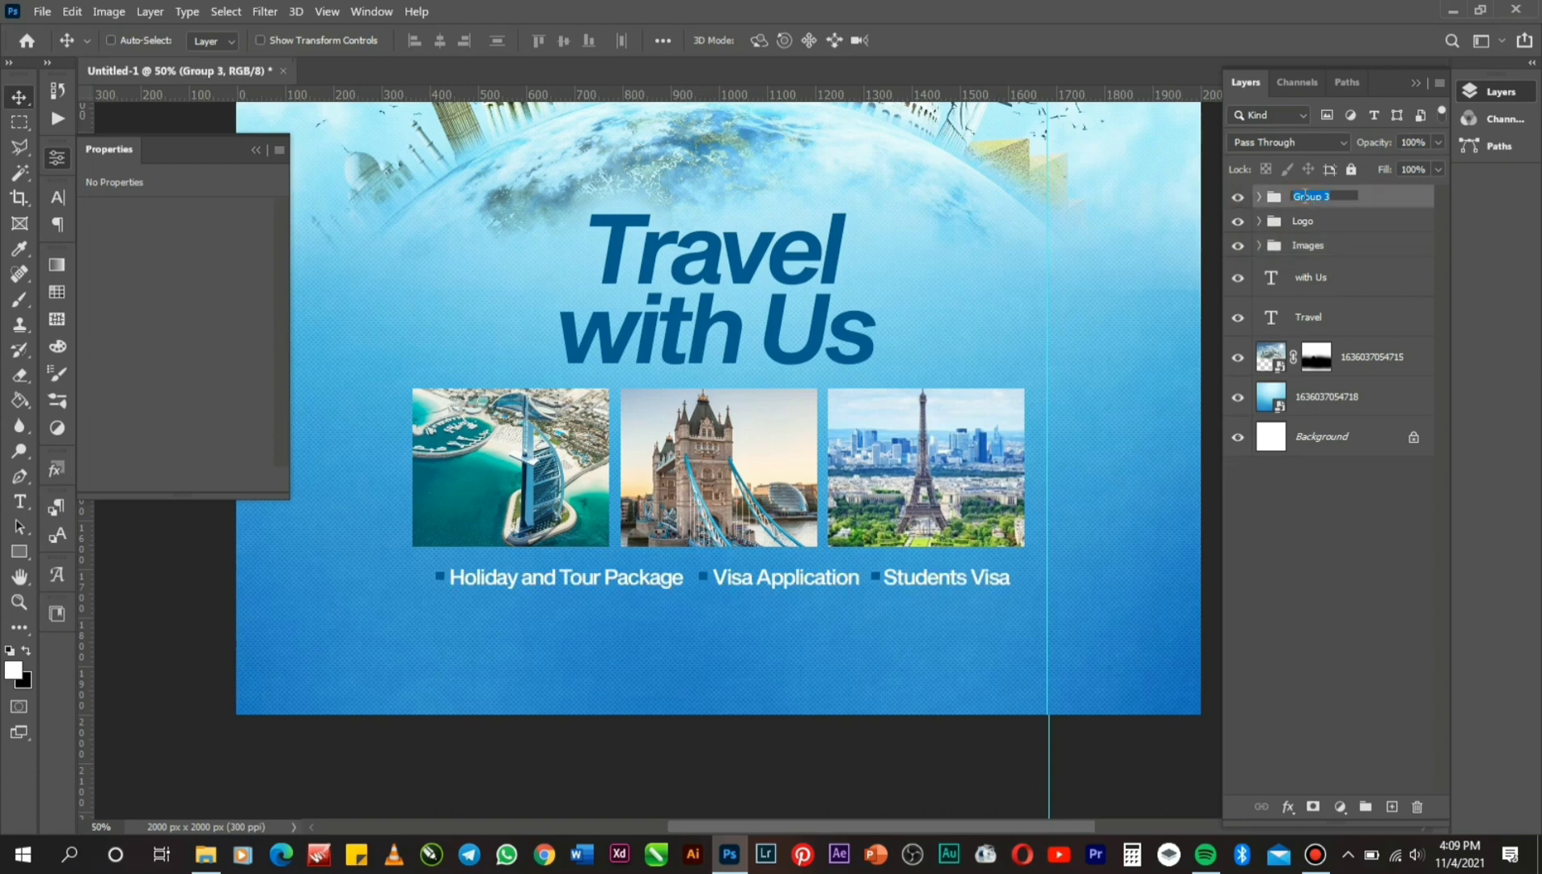
{"action": "type", "text": "S"}
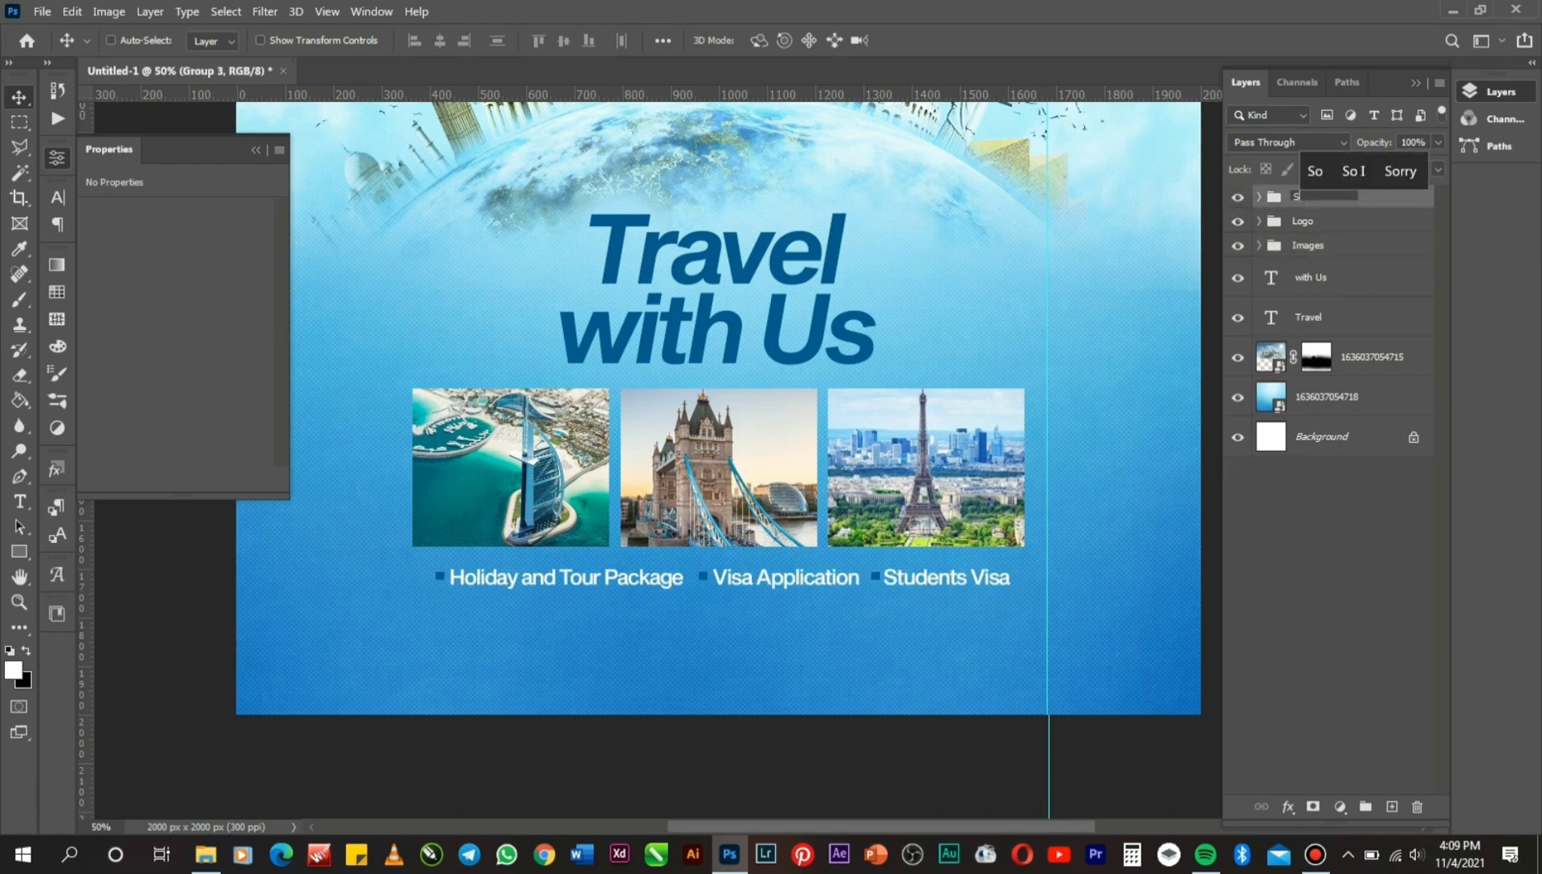
{"action": "type", "text": "ervi"}
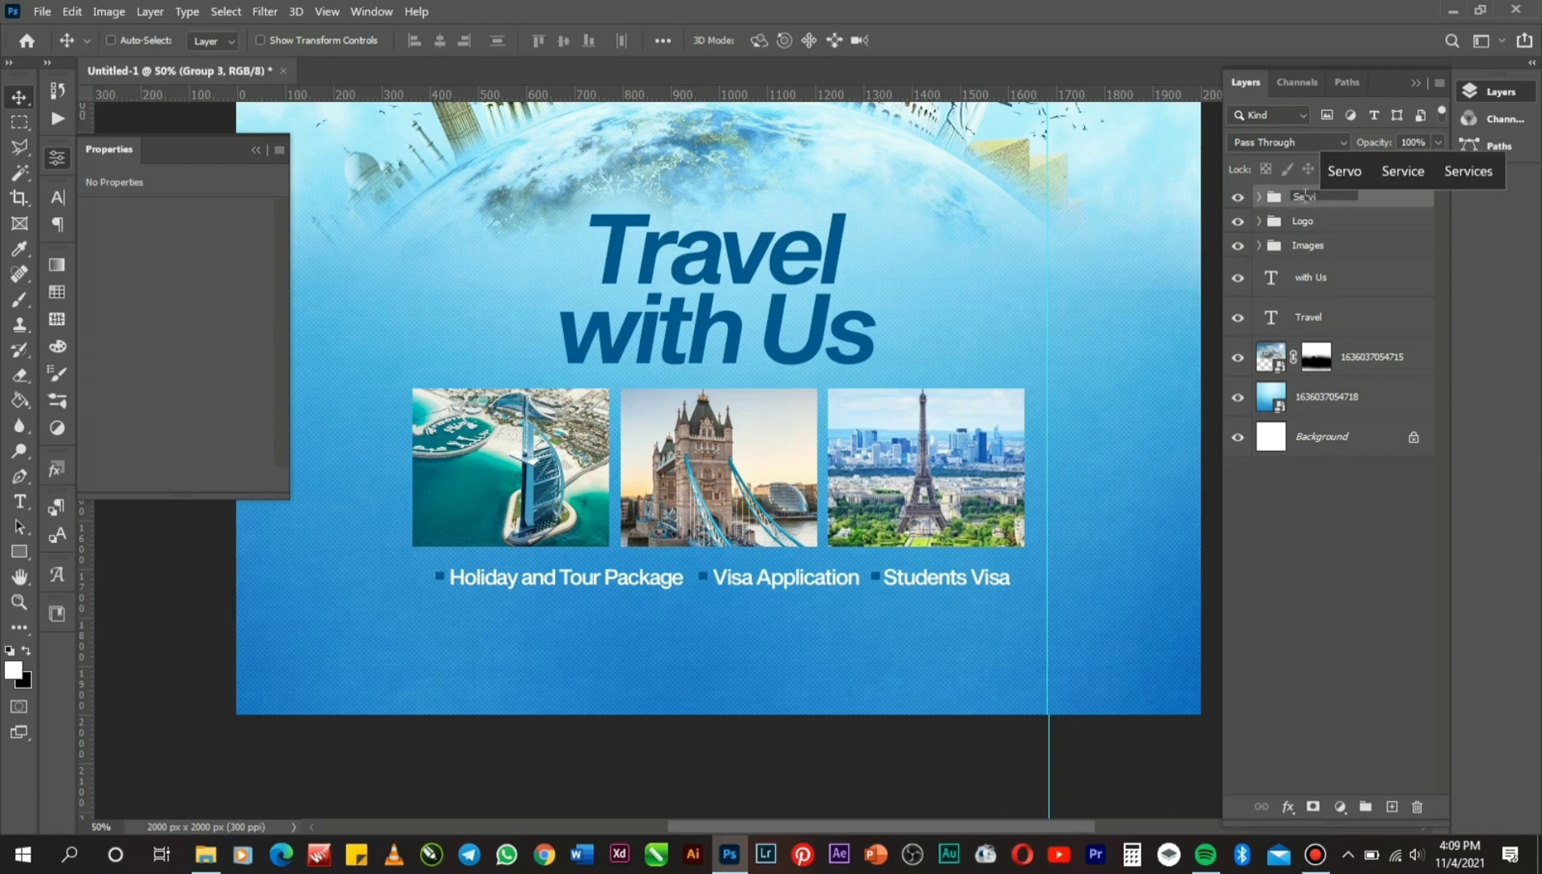
{"action": "type", "text": "ces"}
{"action": "key", "text": "Return"}
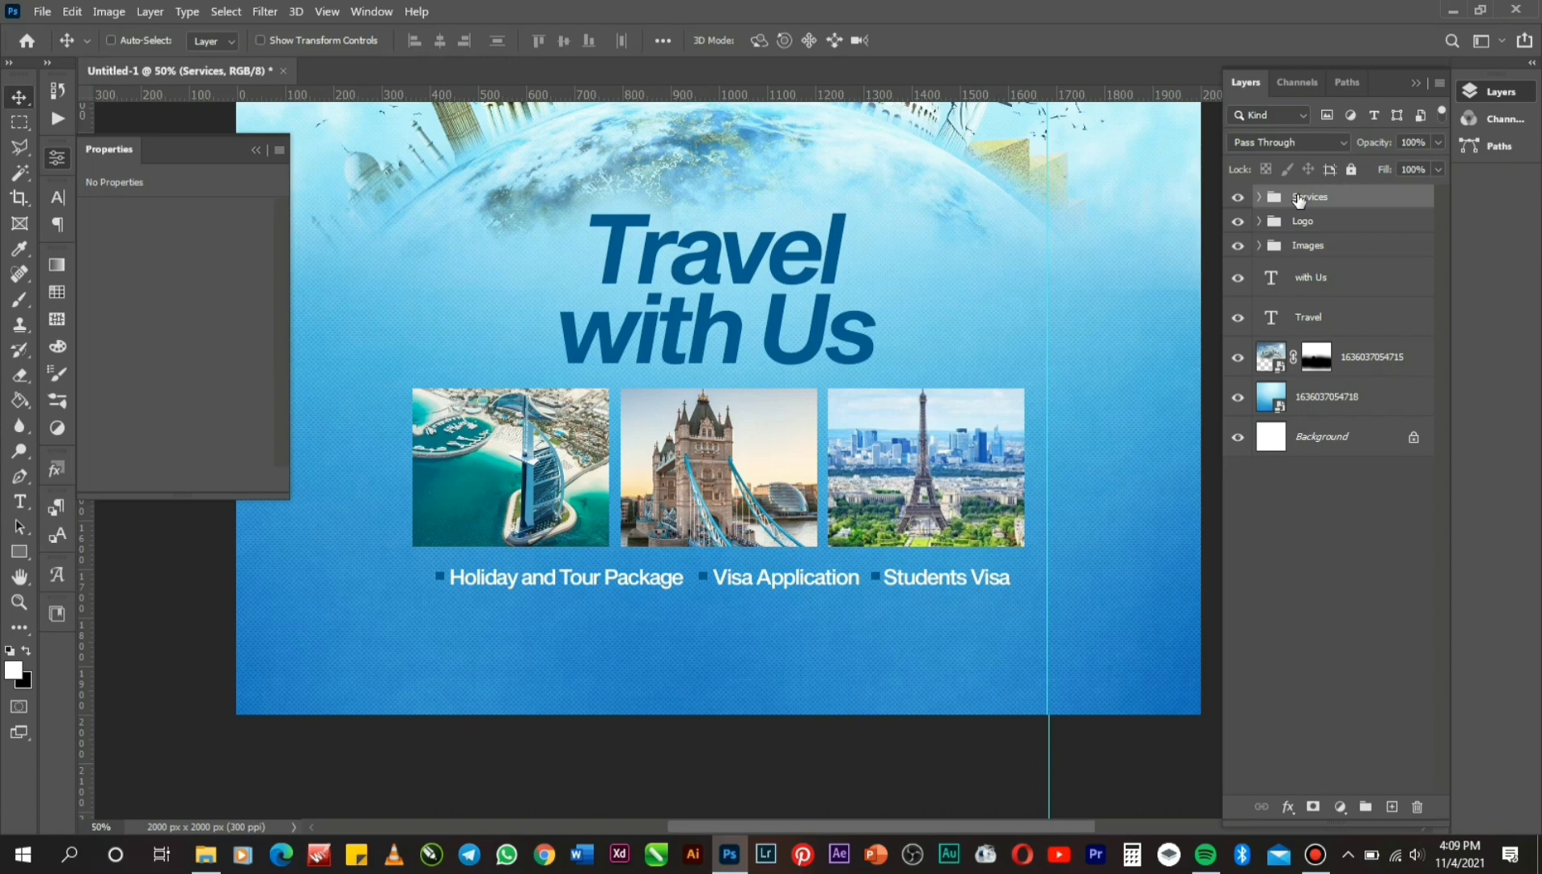
{"action": "key", "text": "ctrl+a"}
Centre the Services group horizontally on the flyer and nudge it up.
{"action": "left_click", "coordinate": [443, 38]}
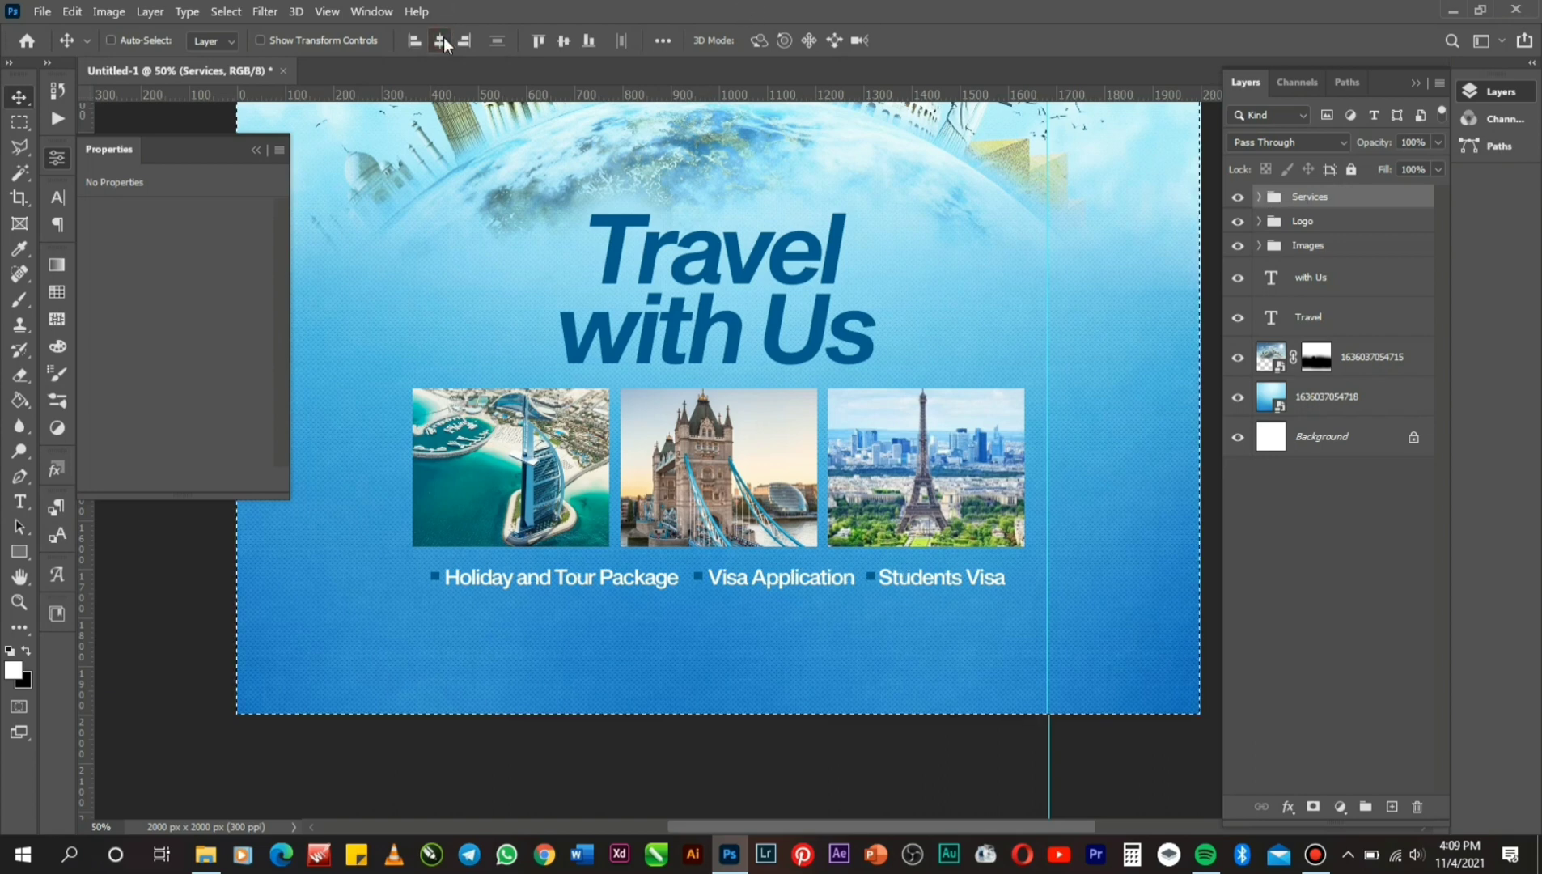
{"action": "key", "text": "ctrl+d"}
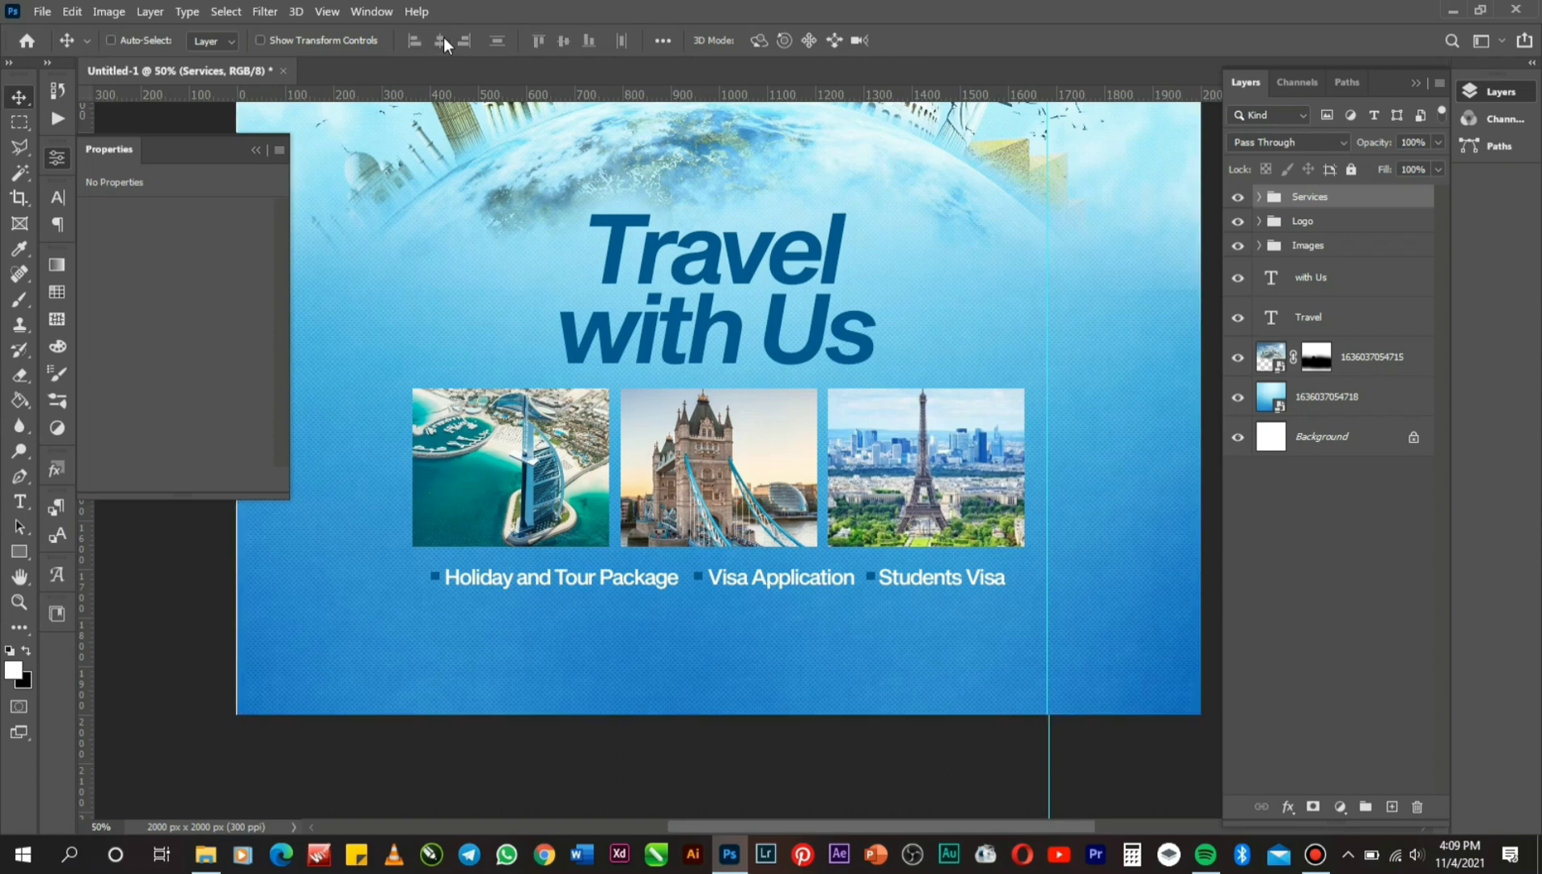
{"action": "key", "text": "Up"}
{"action": "key", "text": "Up"}
{"action": "key", "text": "Up"}
{"action": "key", "text": "Up"}
{"action": "key", "text": "Up"}
{"action": "key", "text": "Up"}
{"action": "key", "text": "Up"}
{"action": "key", "text": "Up"}
{"action": "key", "text": "Up"}
{"action": "key", "text": "Up"}
{"action": "key", "text": "Up"}
{"action": "key", "text": "Up"}
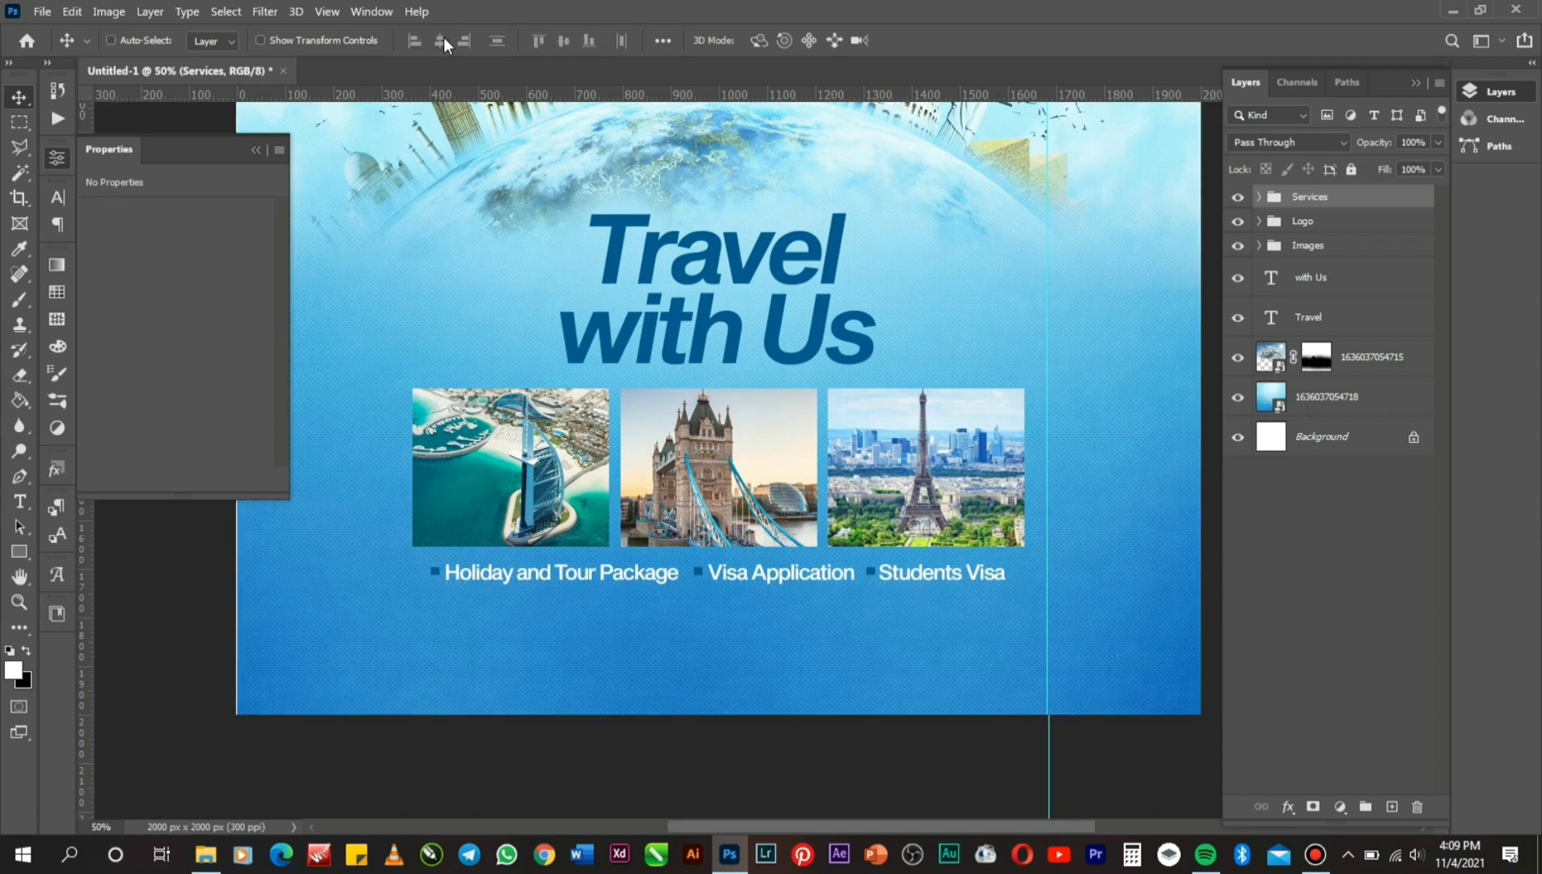
{"action": "key", "text": "Up"}
{"action": "key", "text": "Up"}
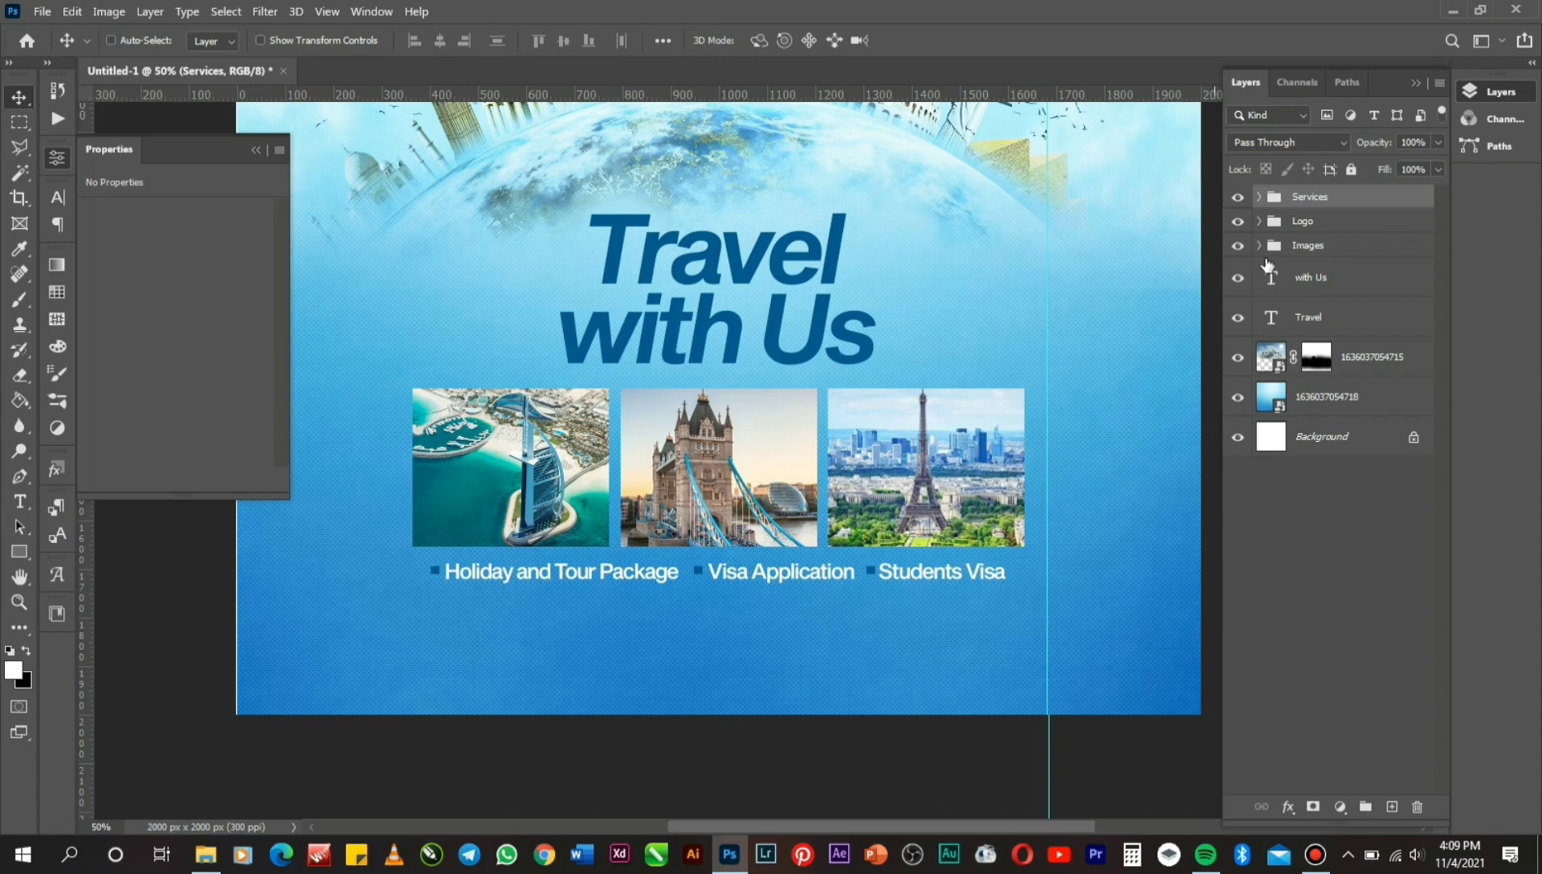
Move the Images and Services groups up together by a few pixels.
{"action": "left_click", "coordinate": [1302, 249]}
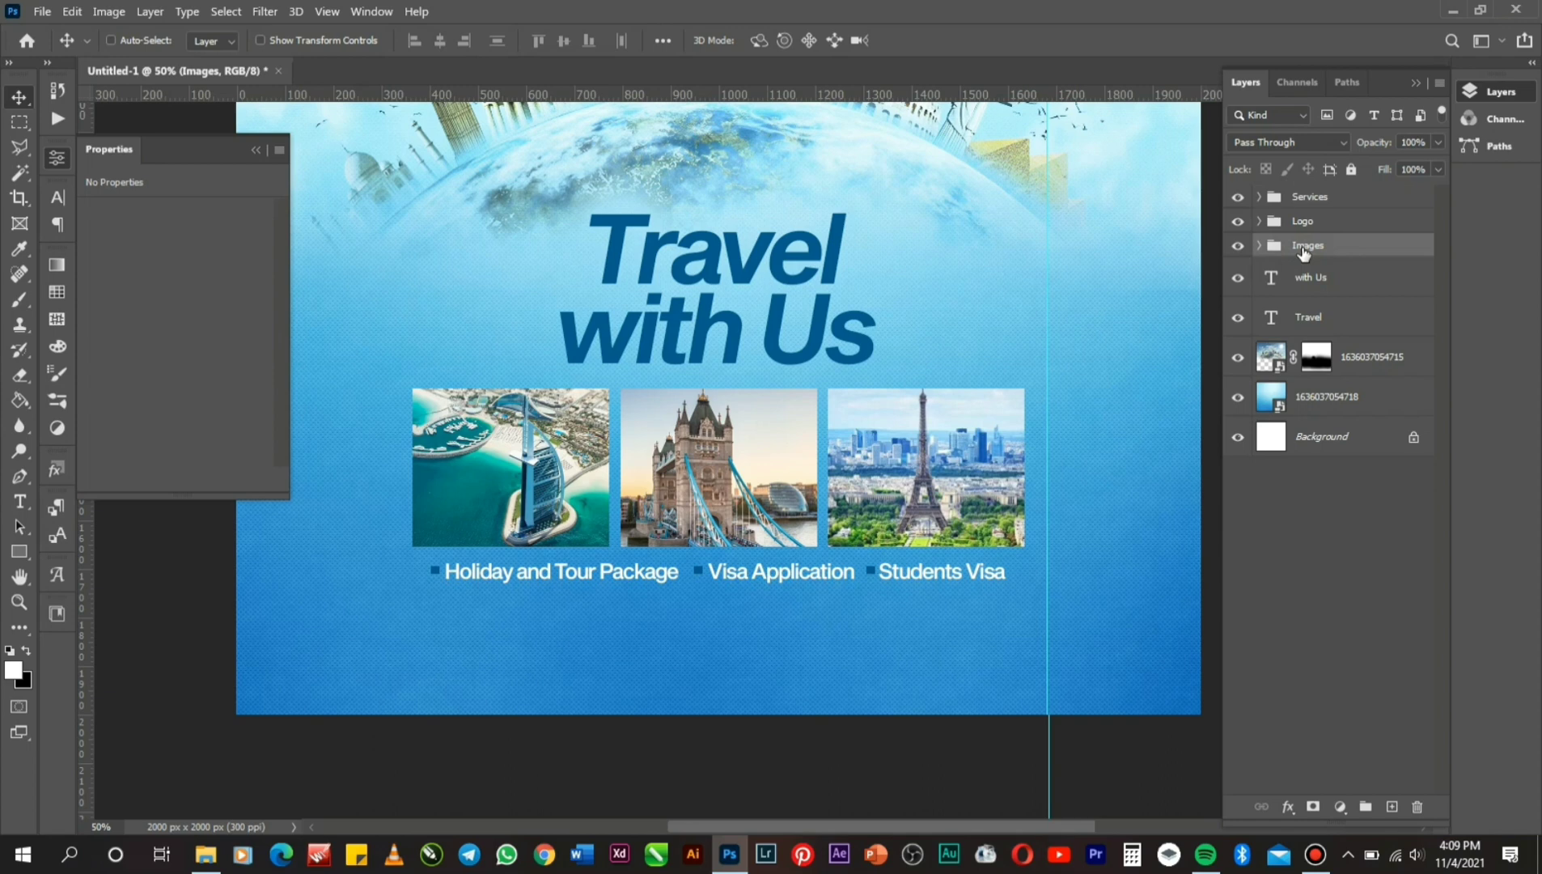
{"action": "left_click", "coordinate": [1312, 202], "text": "ctrl"}
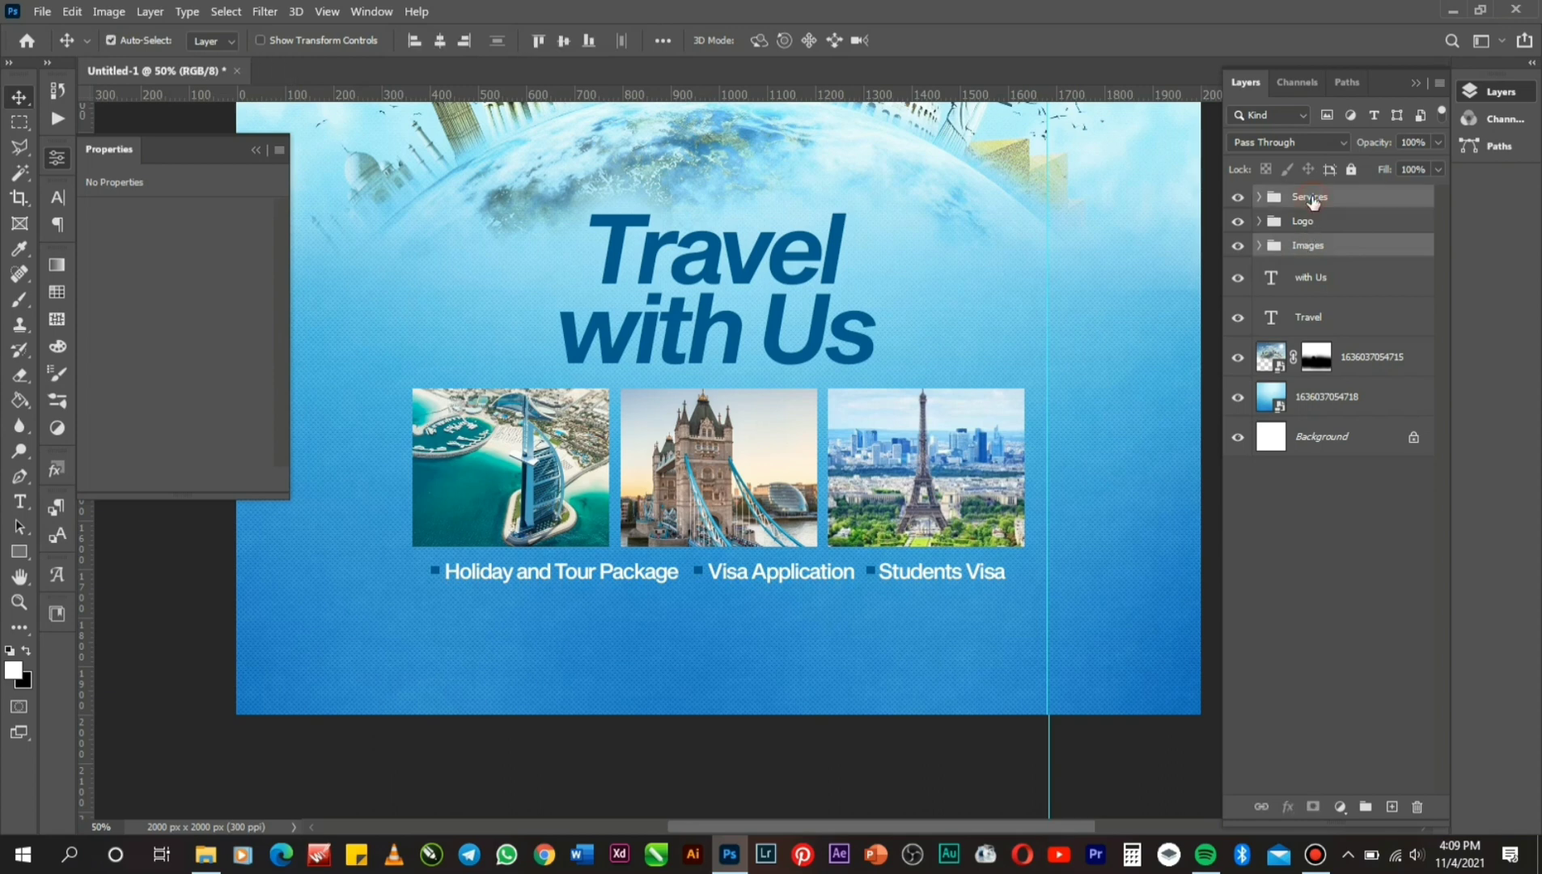
{"action": "key", "text": "ctrl+t"}
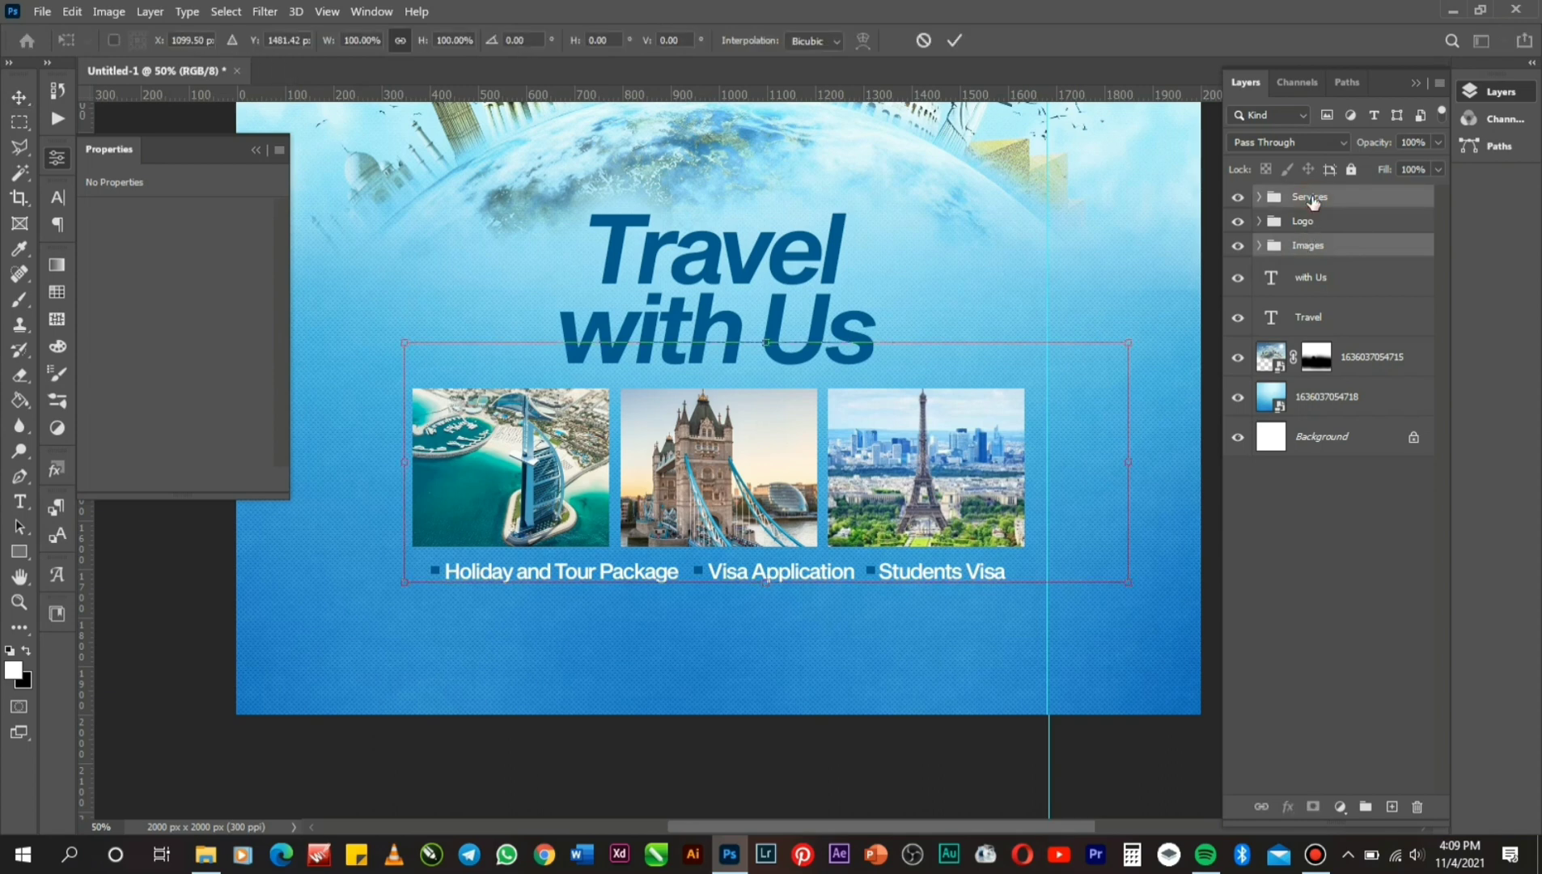
{"action": "key", "text": "Up"}
{"action": "key", "text": "Up"}
{"action": "key", "text": "Up"}
{"action": "key", "text": "Up"}
{"action": "key", "text": "Up"}
{"action": "key", "text": "Up"}
{"action": "key", "text": "Up"}
{"action": "key", "text": "Up"}
{"action": "key", "text": "Up"}
{"action": "key", "text": "Up"}
{"action": "key", "text": "Up"}
{"action": "key", "text": "Up"}
{"action": "key", "text": "Up"}
{"action": "key", "text": "Up"}
{"action": "key", "text": "Up"}
{"action": "key", "text": "Up"}
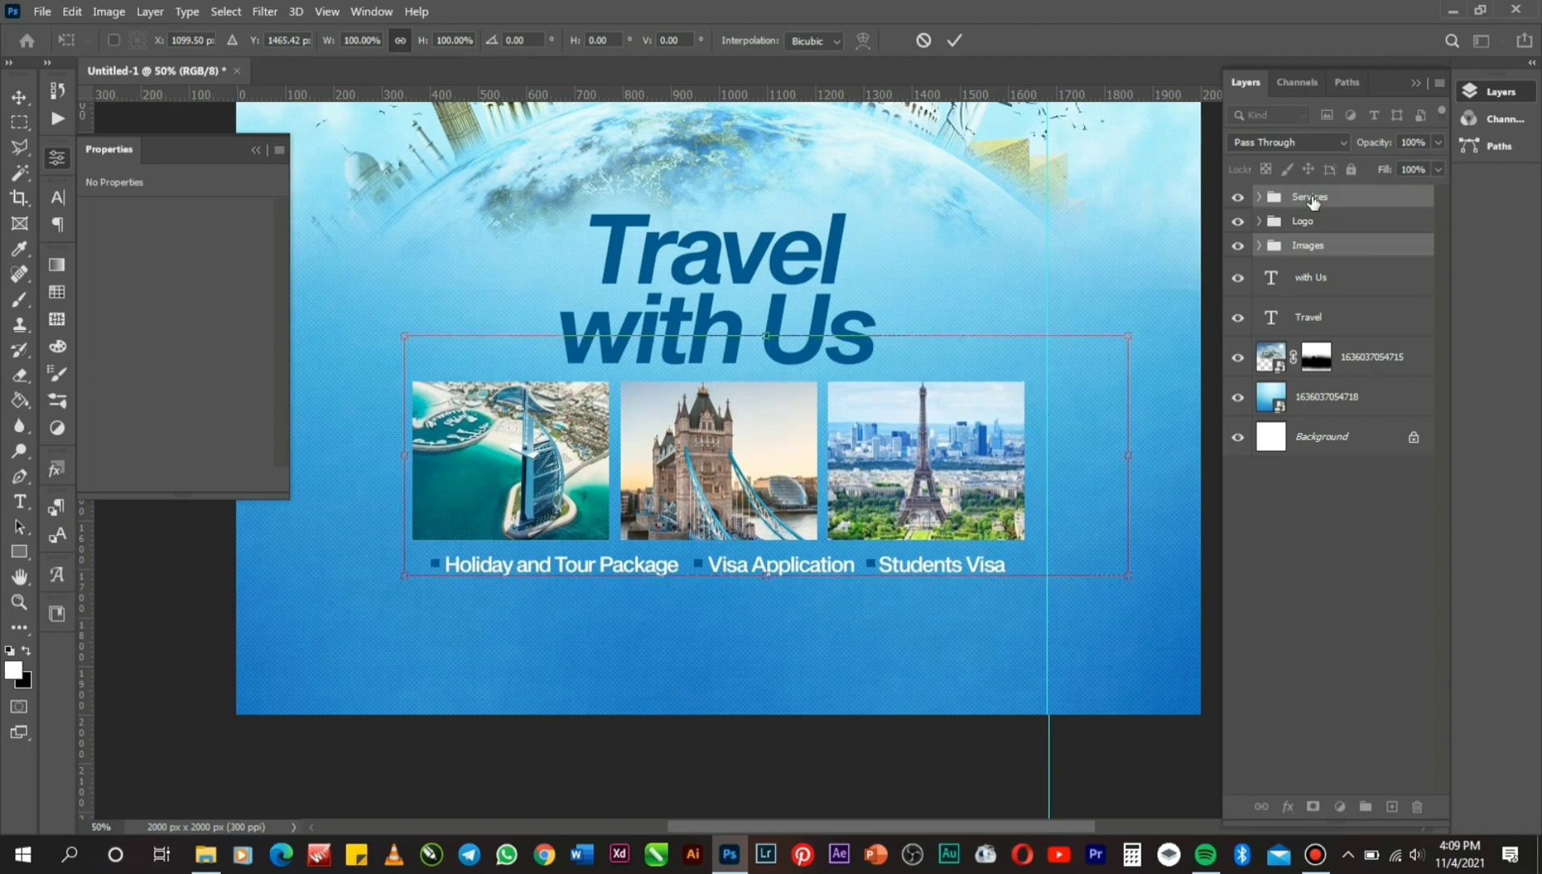
{"action": "key", "text": "Return"}
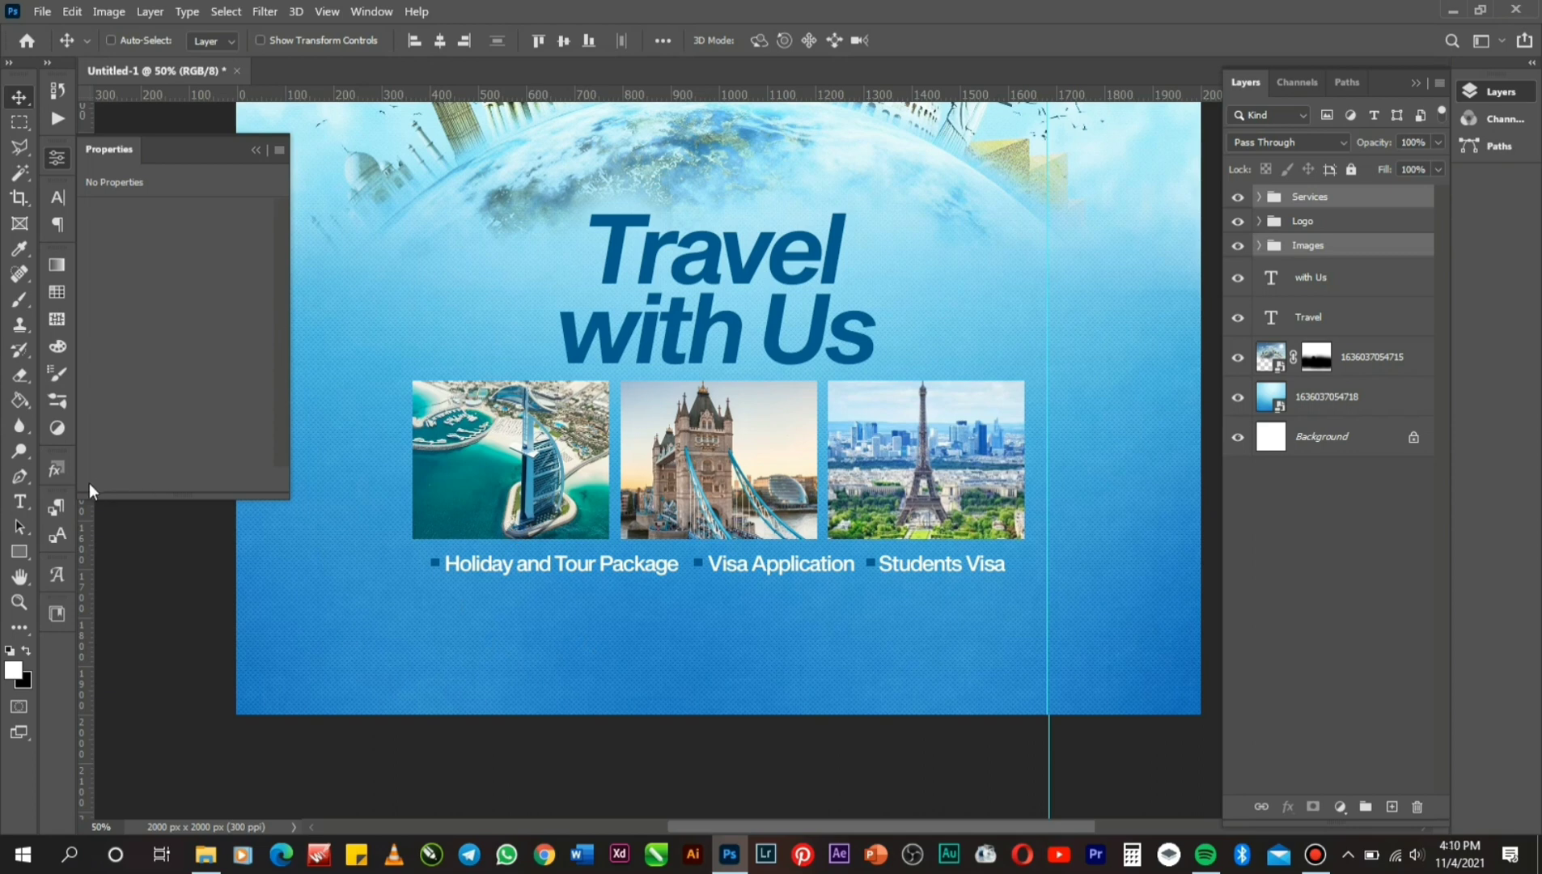
Type a 'Head Office:' line with the office address below the services.
{"action": "left_click", "coordinate": [19, 501]}
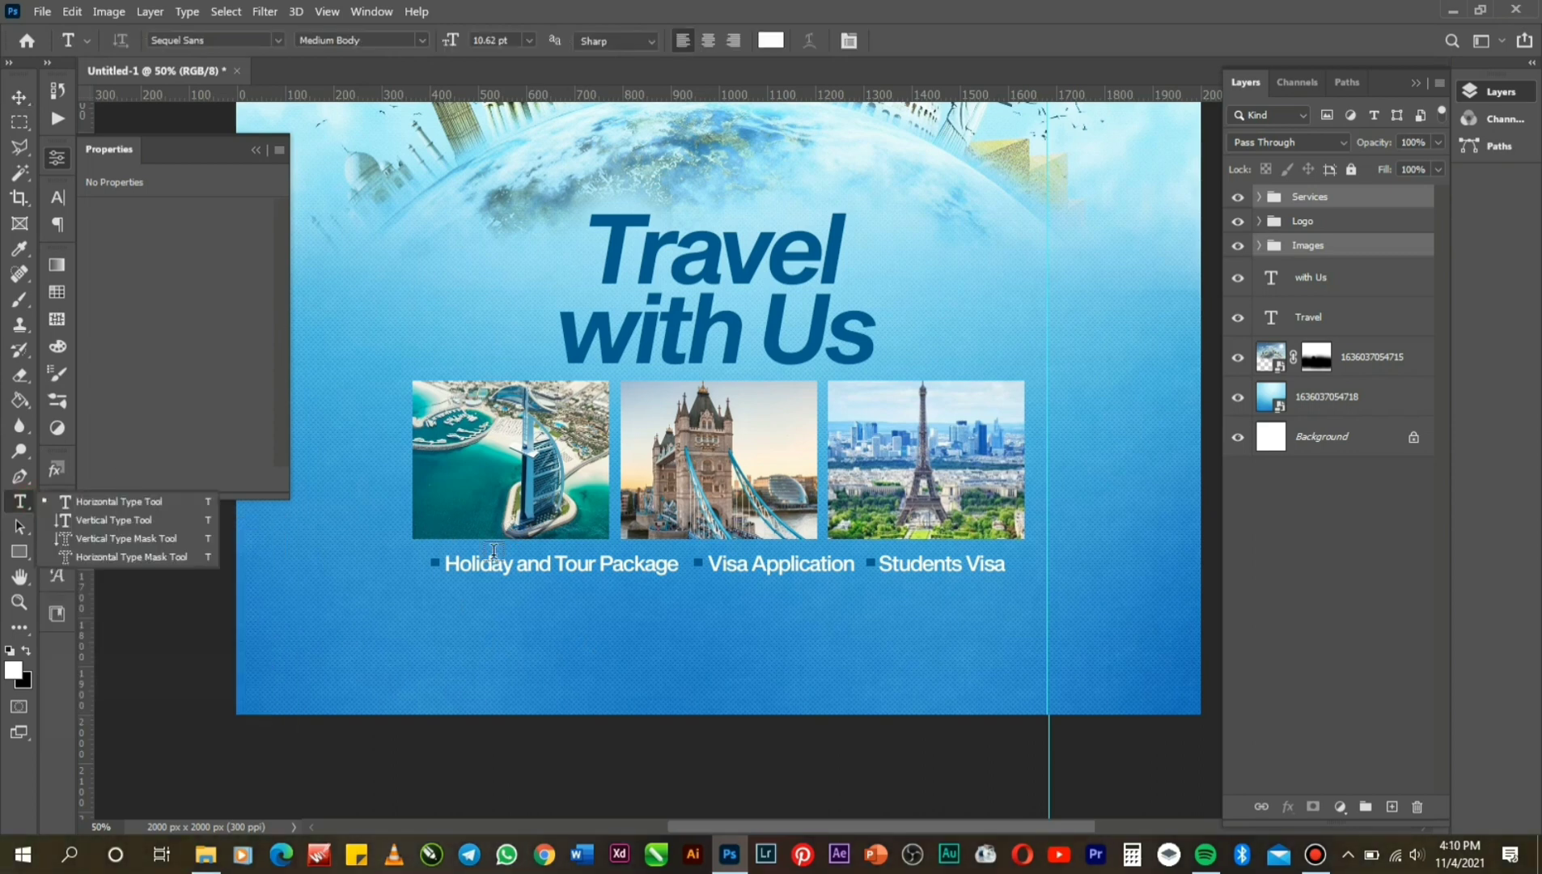
{"action": "left_click", "coordinate": [593, 620]}
{"action": "left_click", "coordinate": [594, 619]}
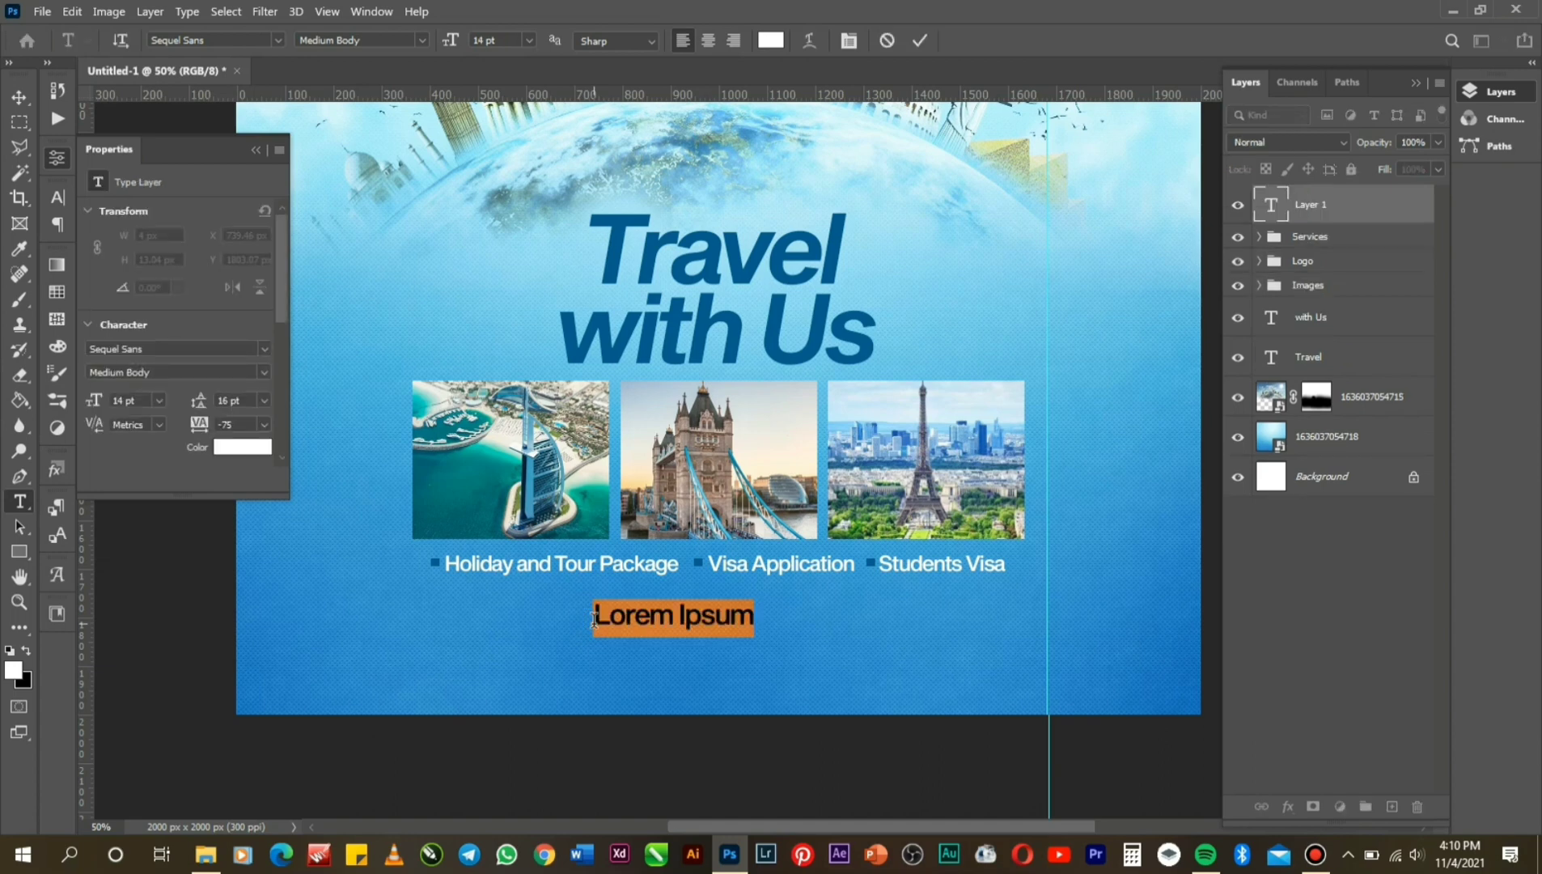
{"action": "type", "text": "Hea"}
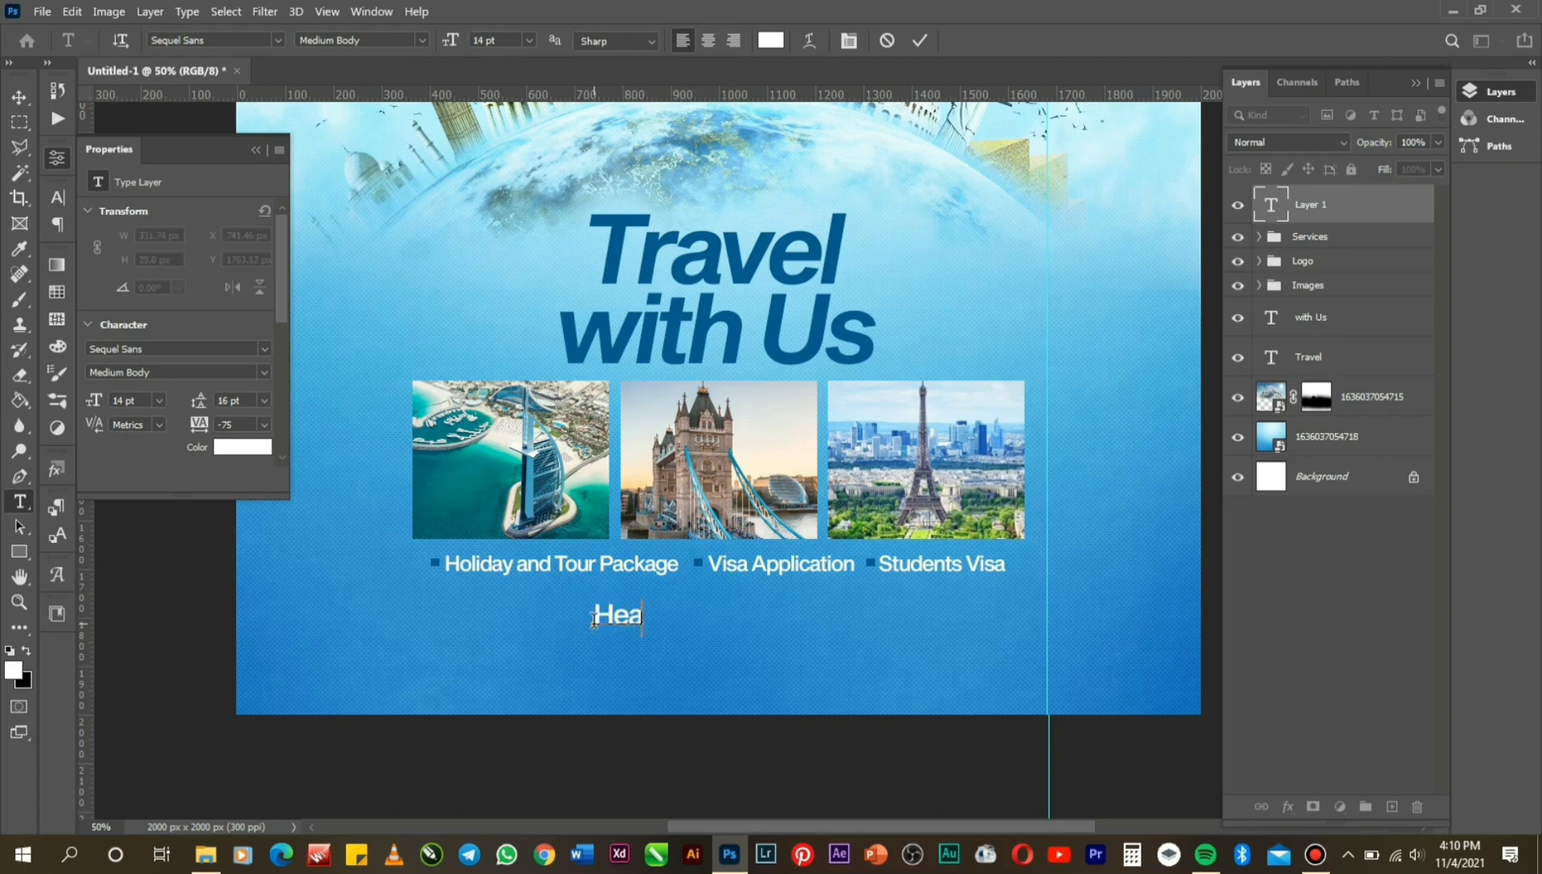
{"action": "type", "text": "d Office:"}
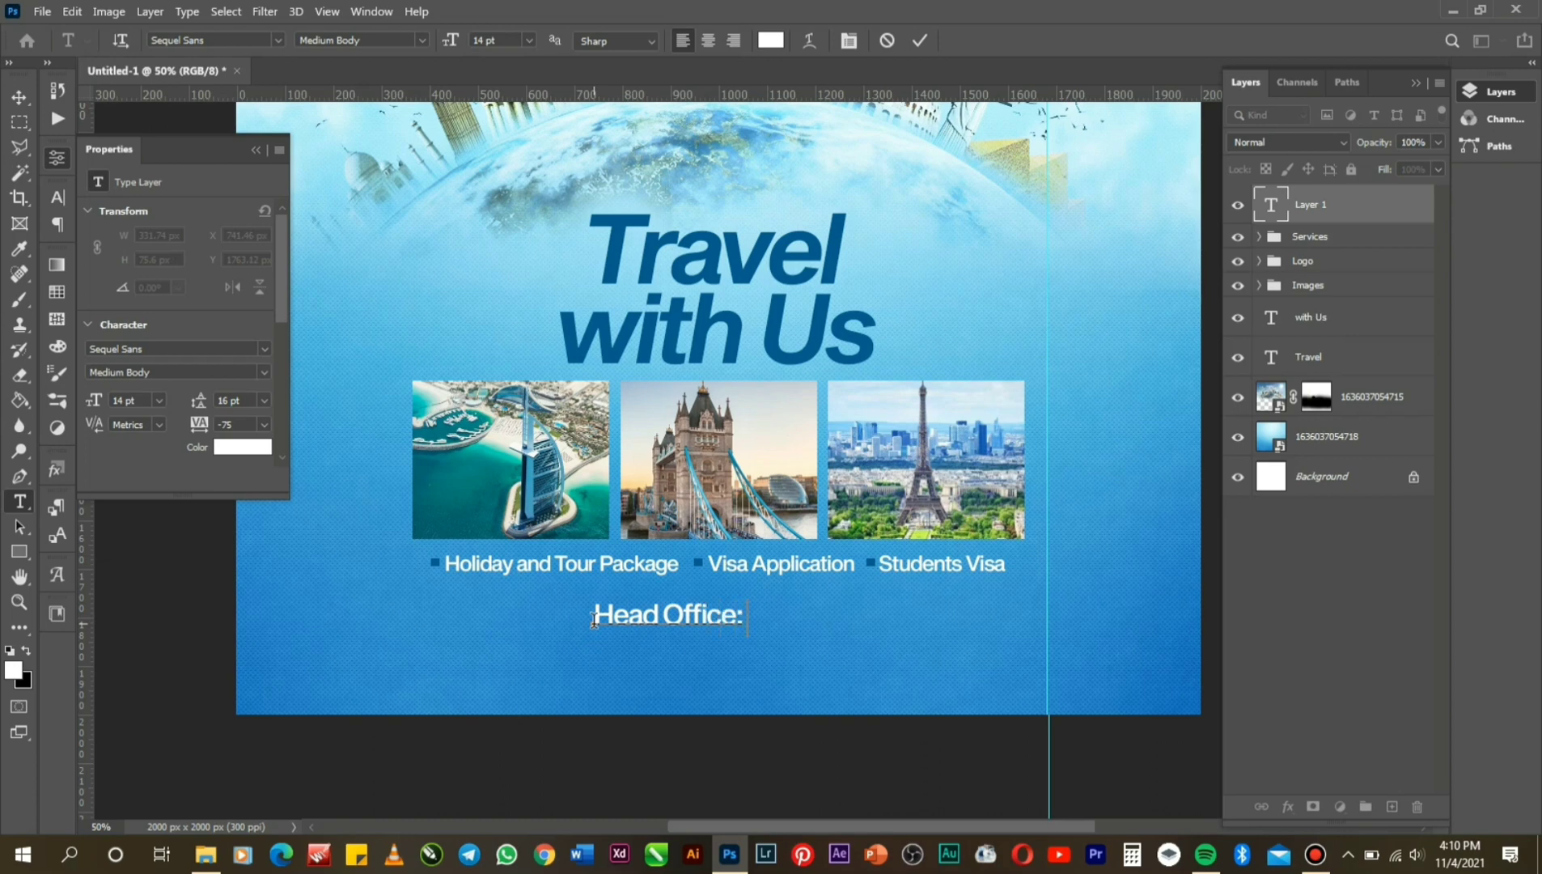
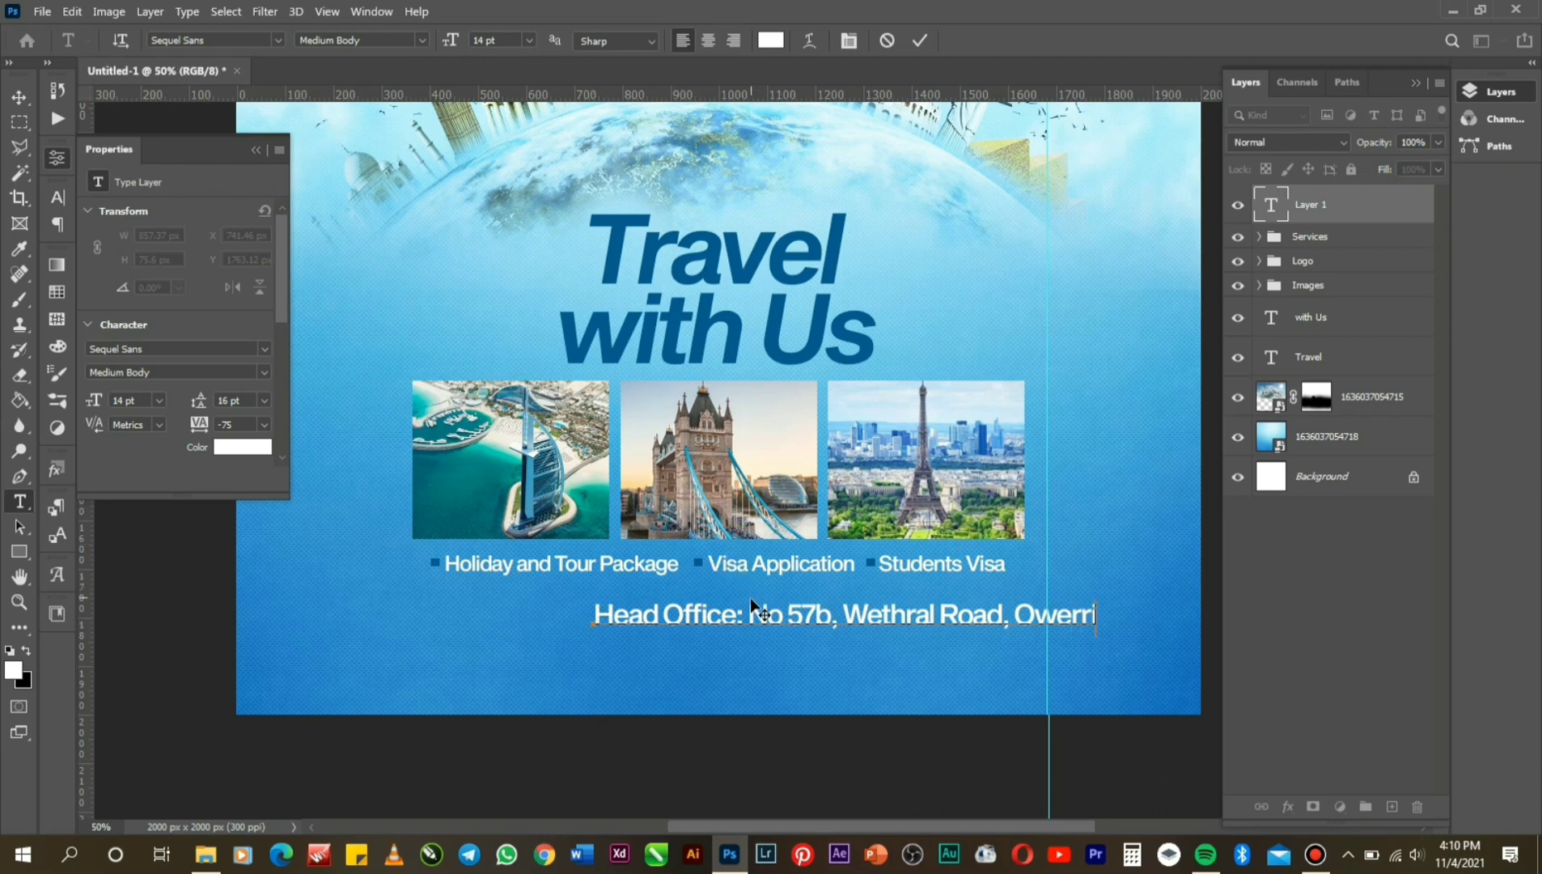
Colour the 'Head Office:' label with the headline's dark blue and commit the text.
{"action": "left_click_drag", "start_coordinate": [746, 614], "coordinate": [515, 589]}
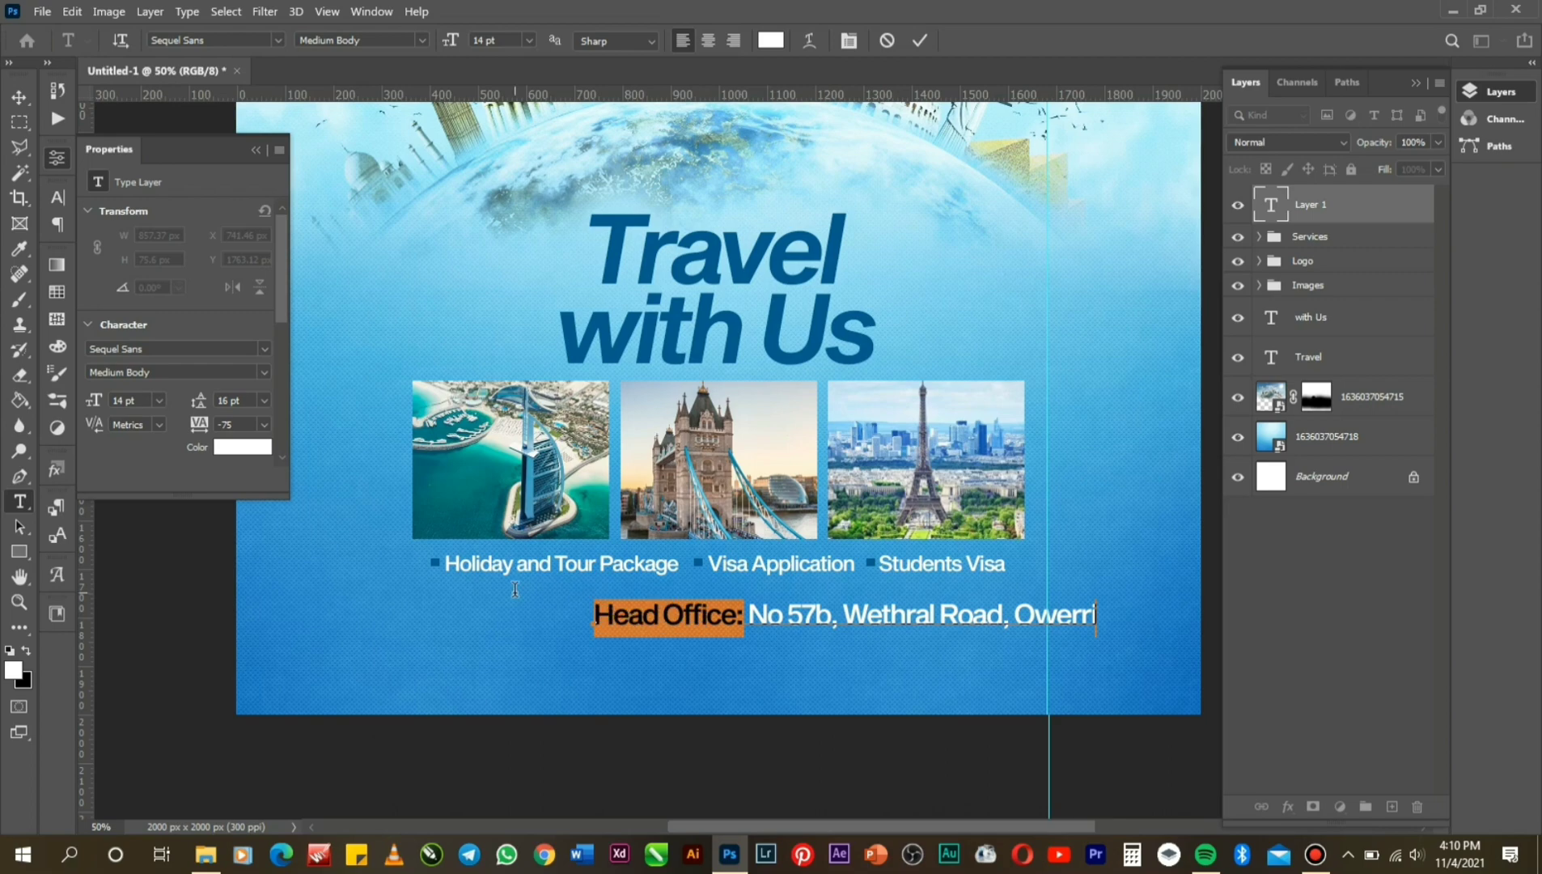
{"action": "left_click", "coordinate": [771, 44]}
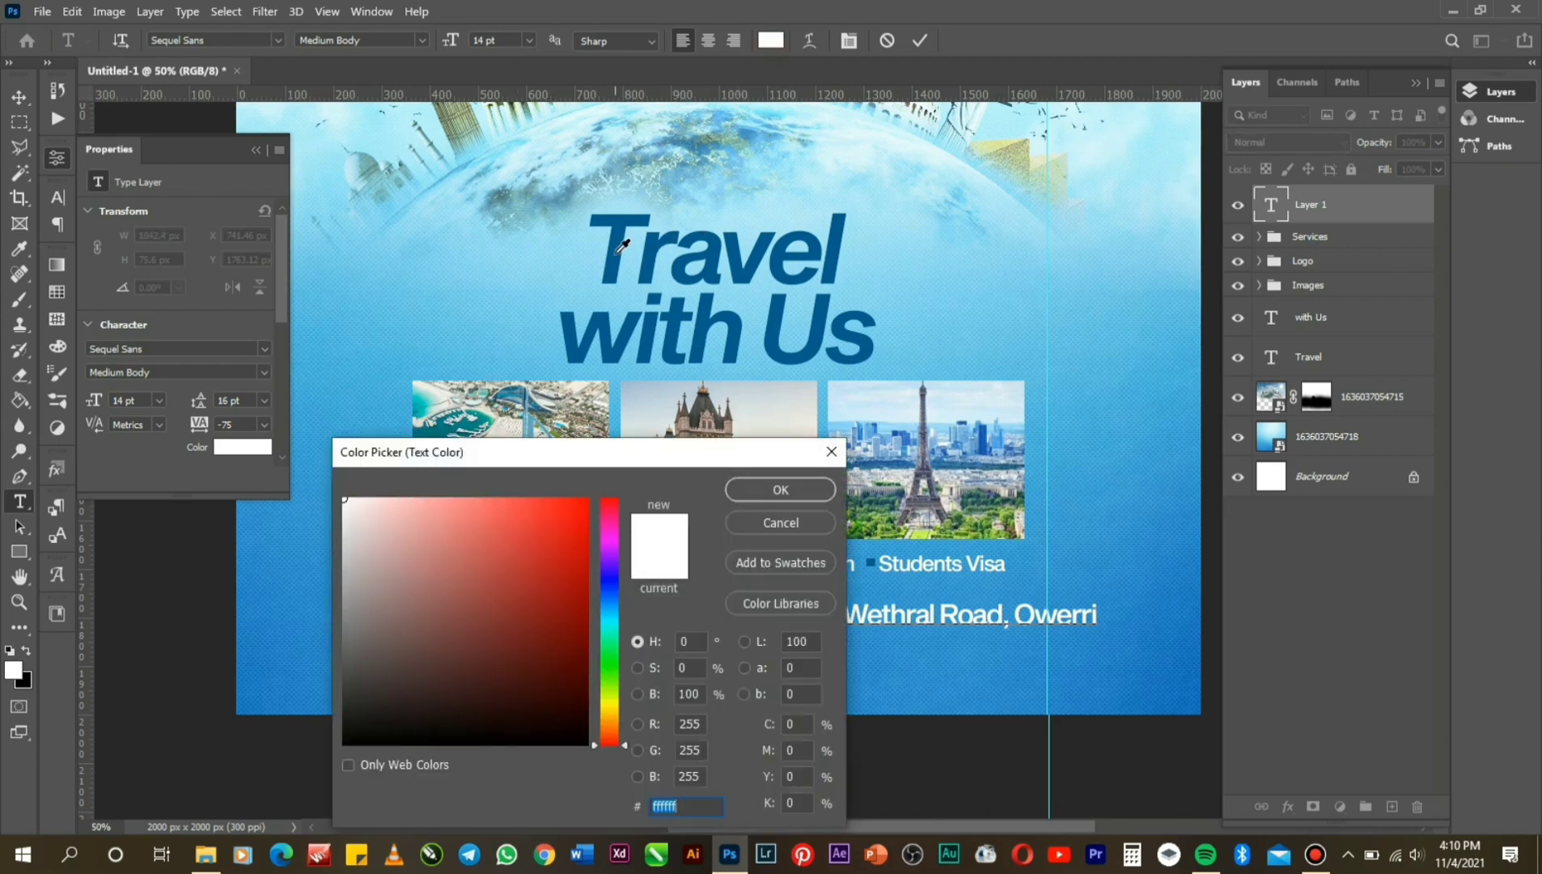
{"action": "left_click", "coordinate": [623, 245]}
{"action": "left_click", "coordinate": [765, 490]}
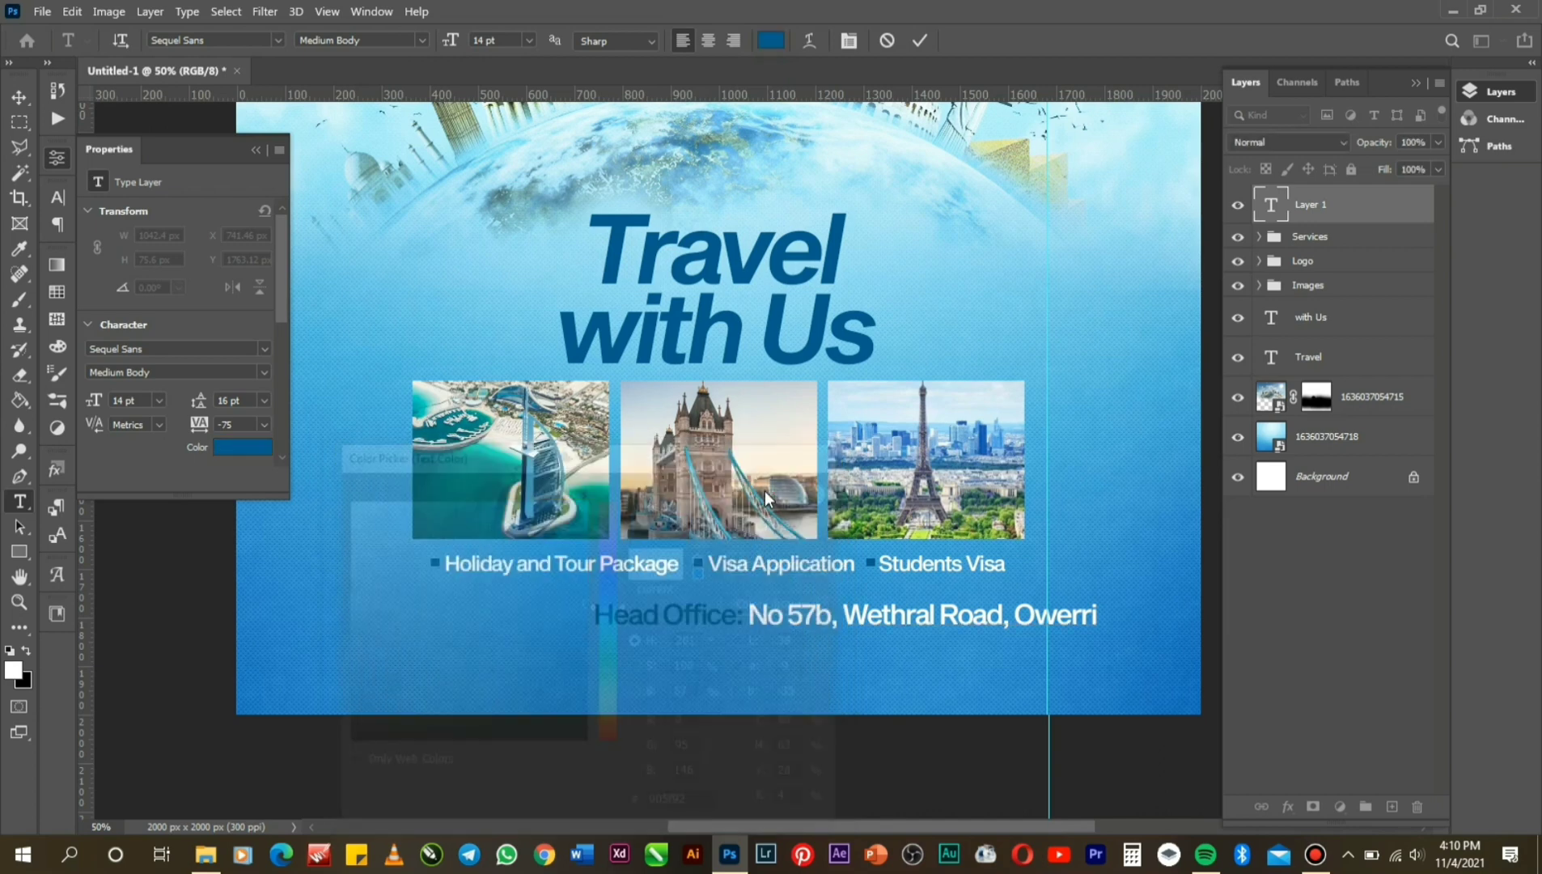
{"action": "left_click", "coordinate": [921, 38]}
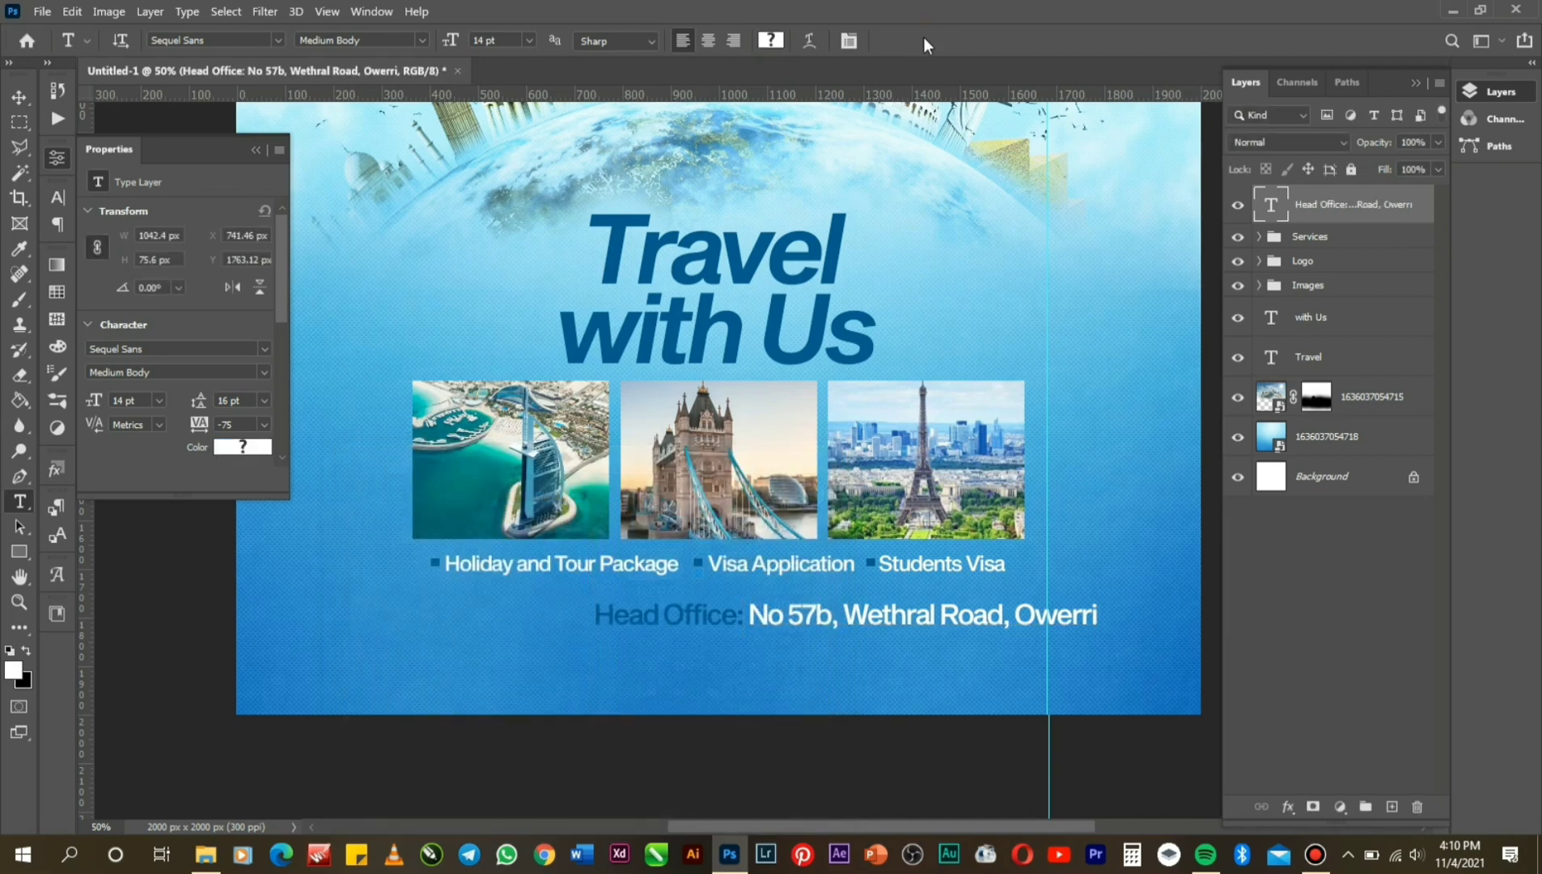
{"action": "key", "text": "ctrl+a"}
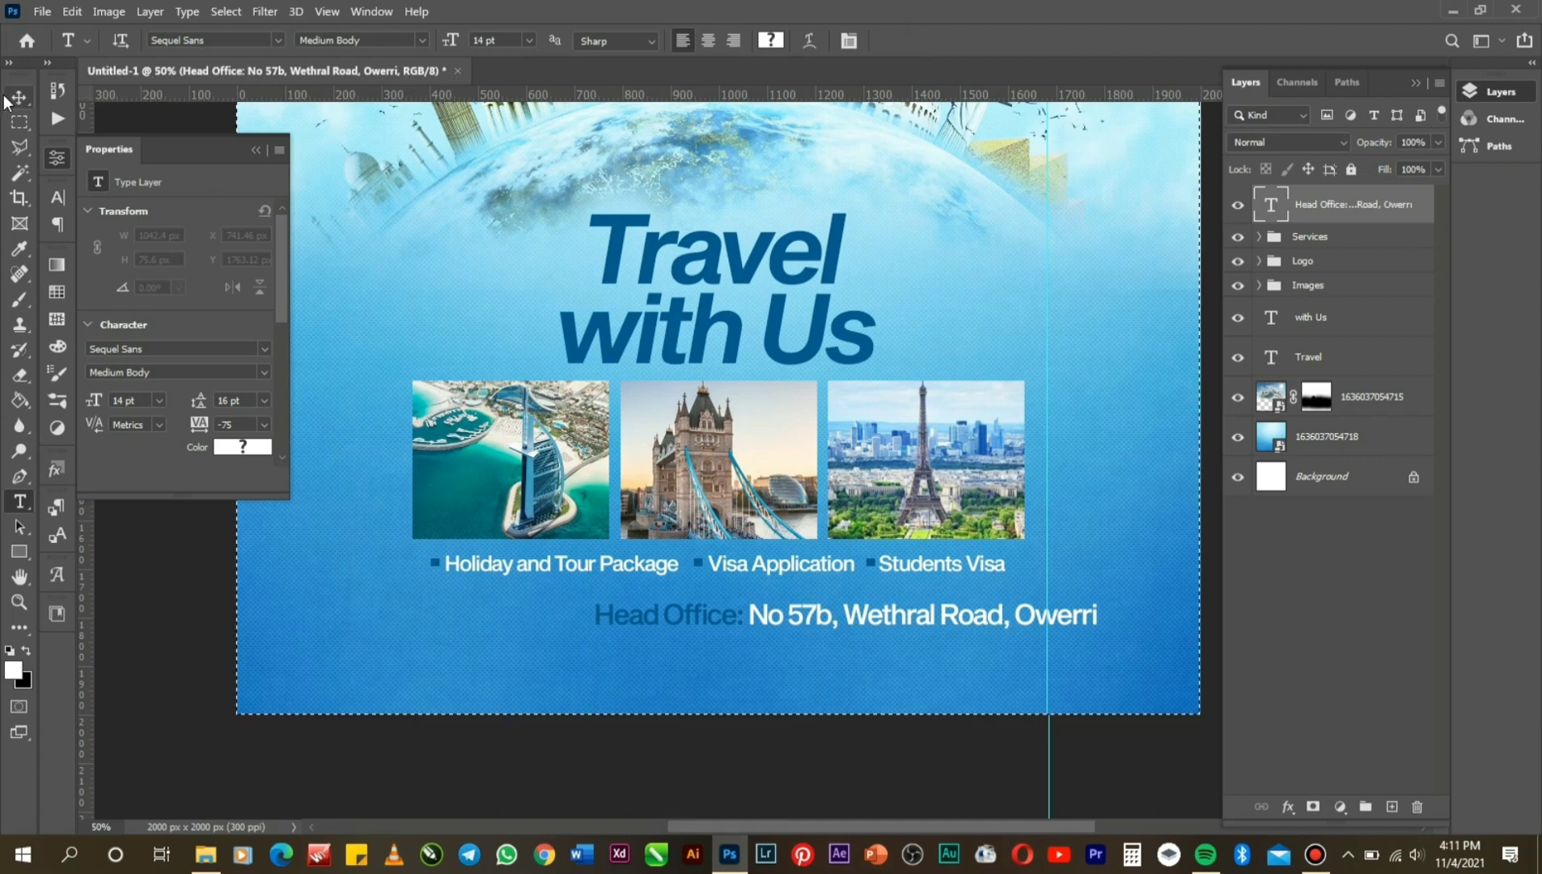
Centre the Head Office address line horizontally on the canvas, then deselect.
{"action": "left_click", "coordinate": [15, 97]}
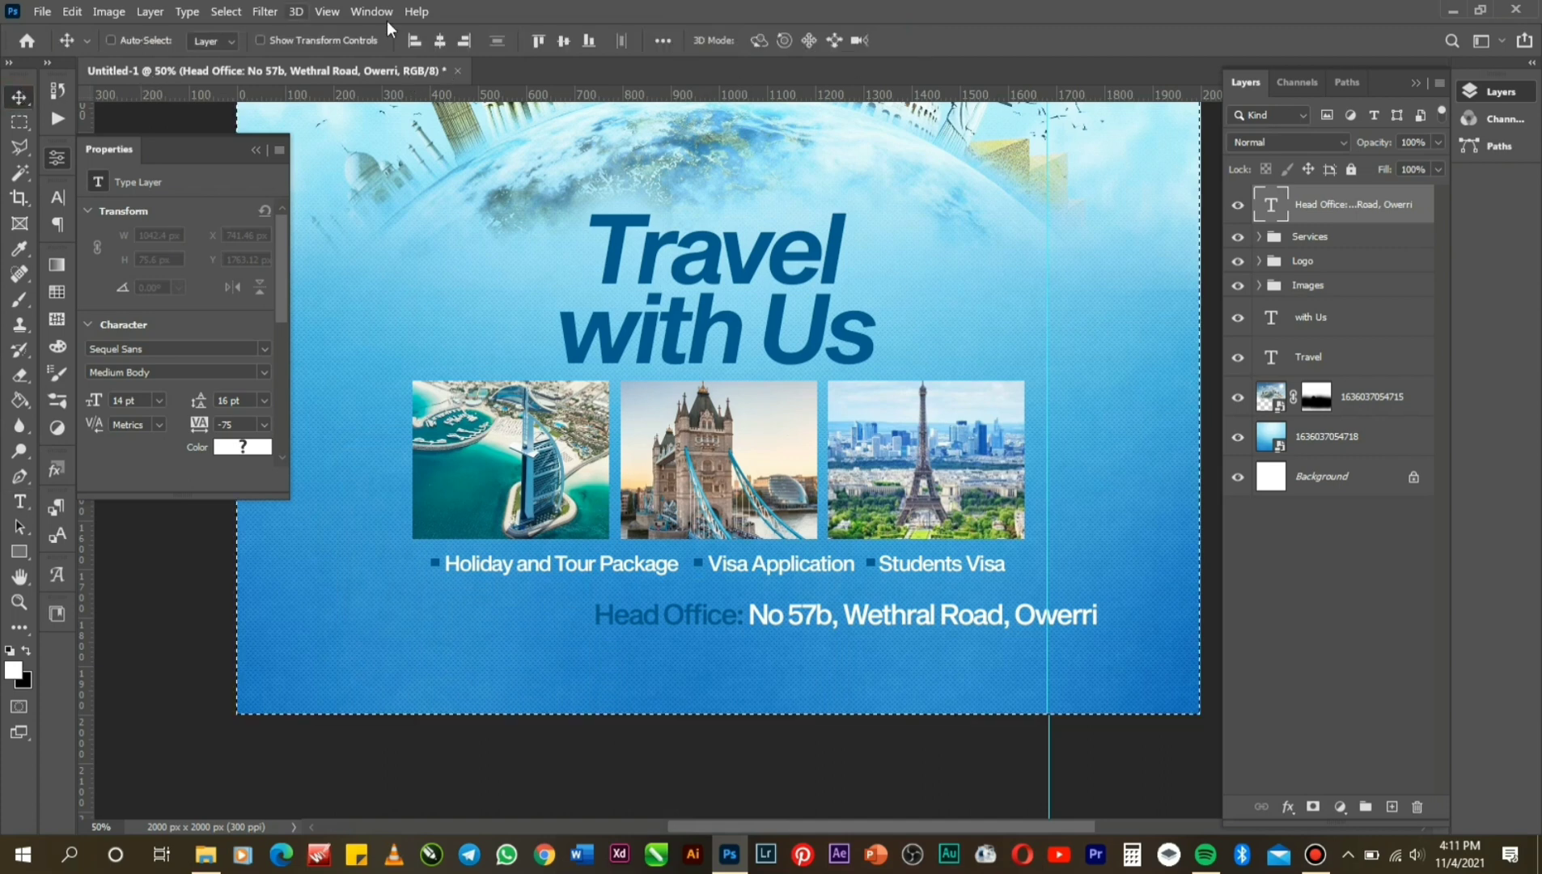
{"action": "left_click", "coordinate": [443, 39]}
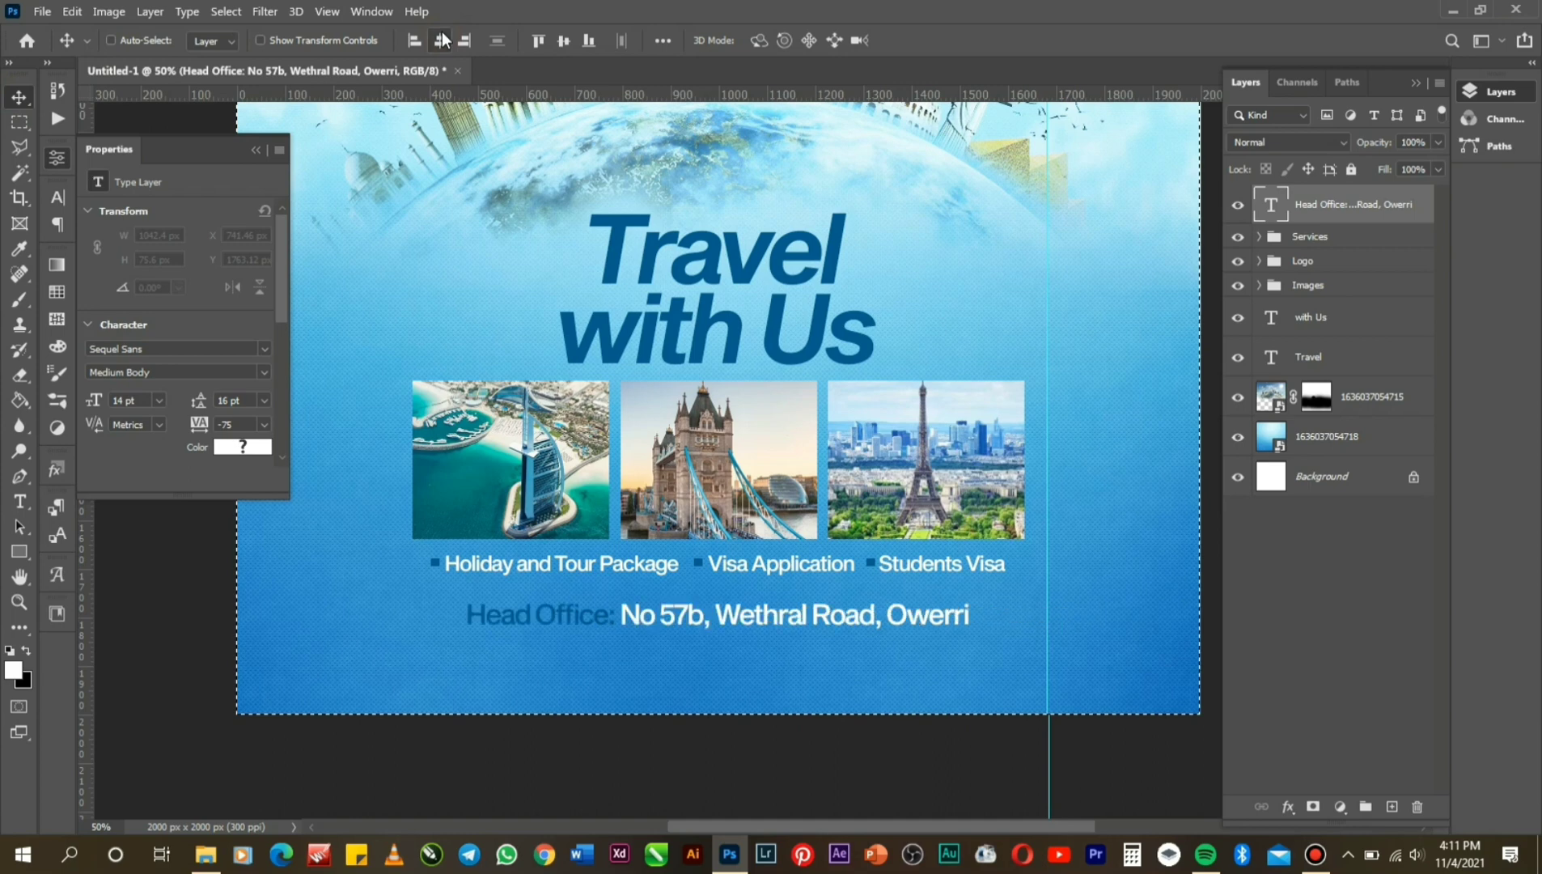
{"action": "key", "text": "ctrl"}
{"action": "key", "text": "ctrl+d"}
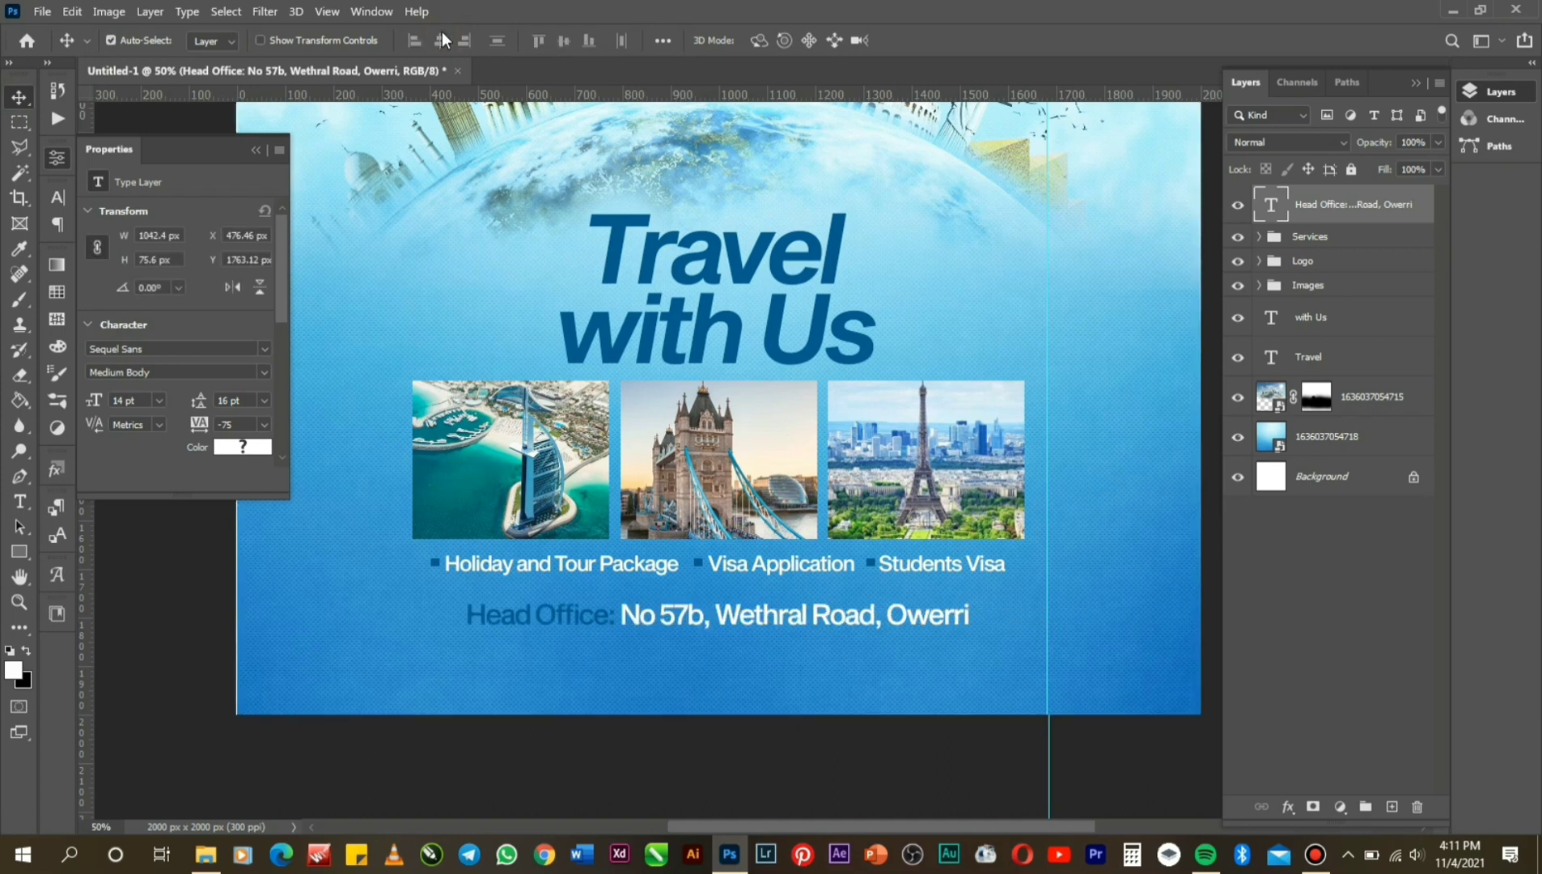
Scale the address line to about 86% (12.05 pt) and nudge it up beneath the services row.
{"action": "key", "text": "ctrl+t"}
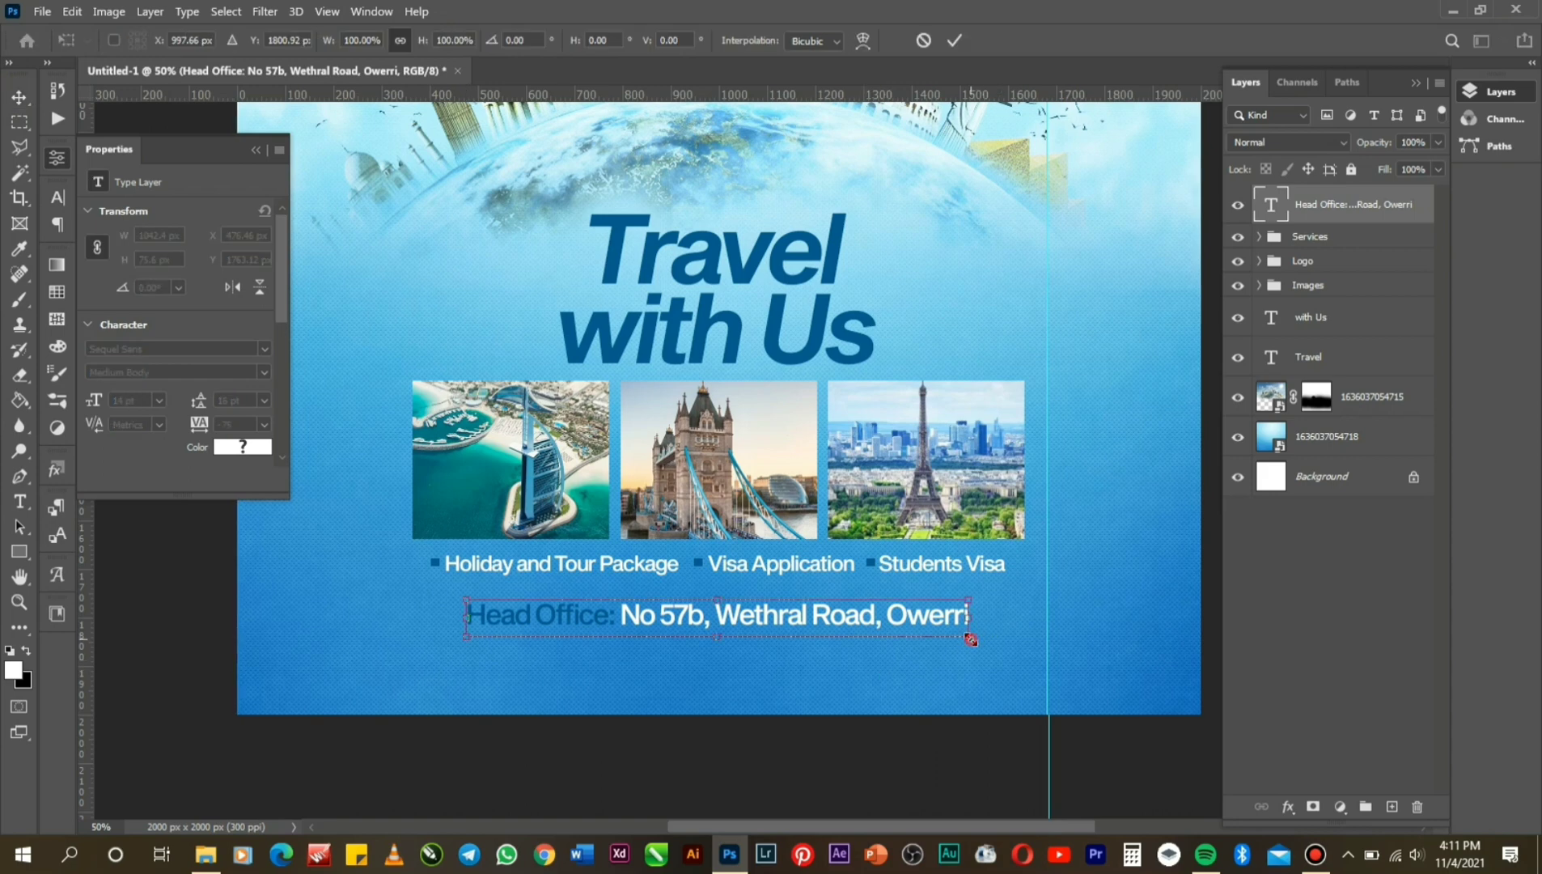
{"action": "left_click_drag", "start_coordinate": [967, 639], "coordinate": [934, 645]}
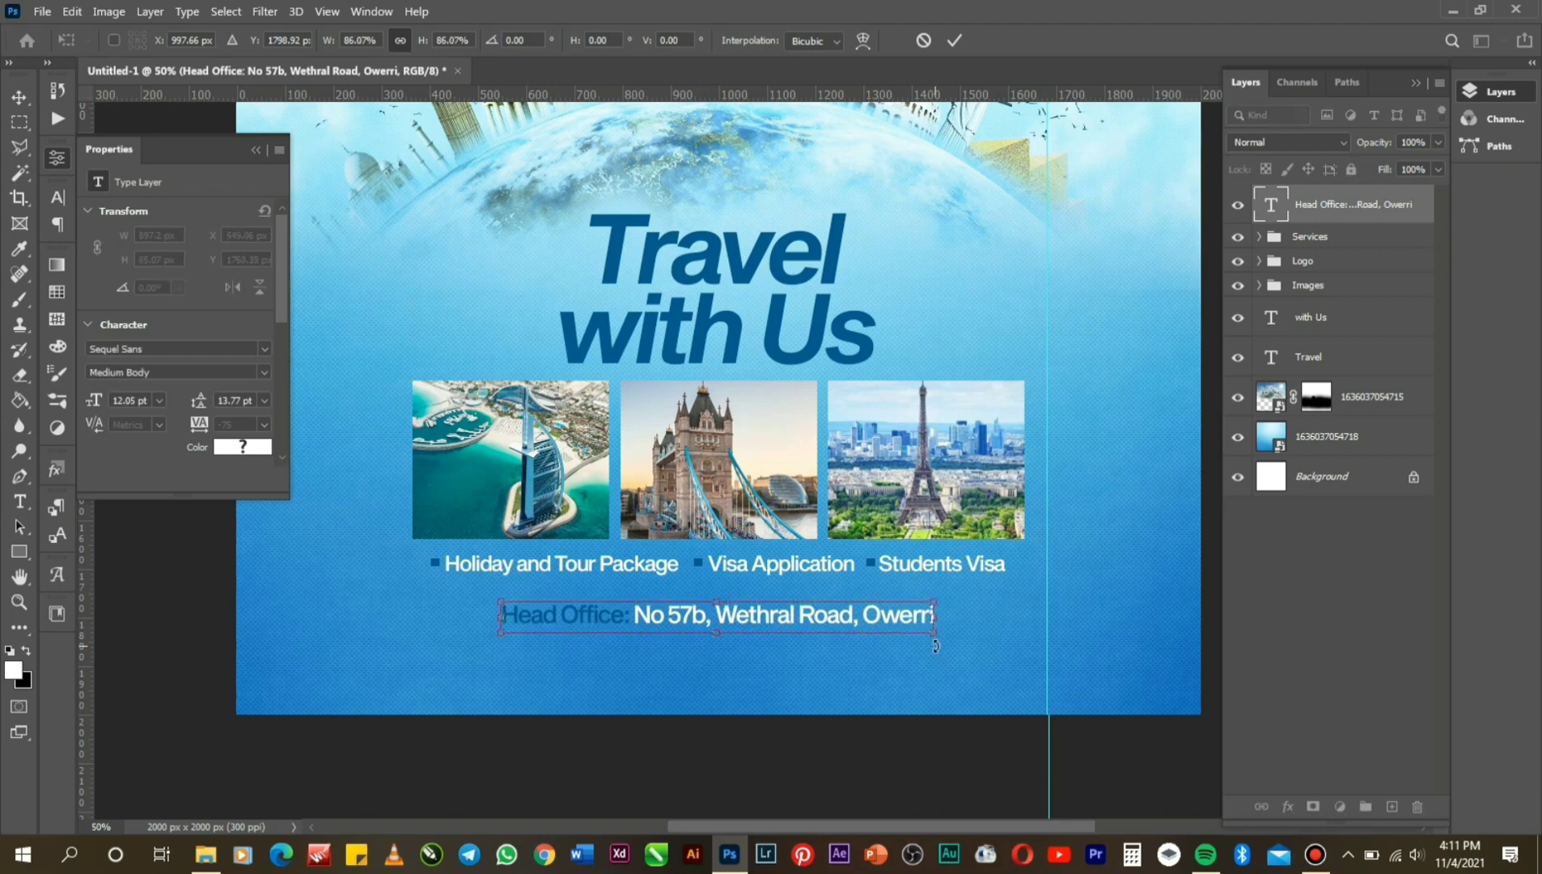
{"action": "key", "text": "Up"}
{"action": "key", "text": "Up"}
{"action": "key", "text": "Up"}
{"action": "key", "text": "Up"}
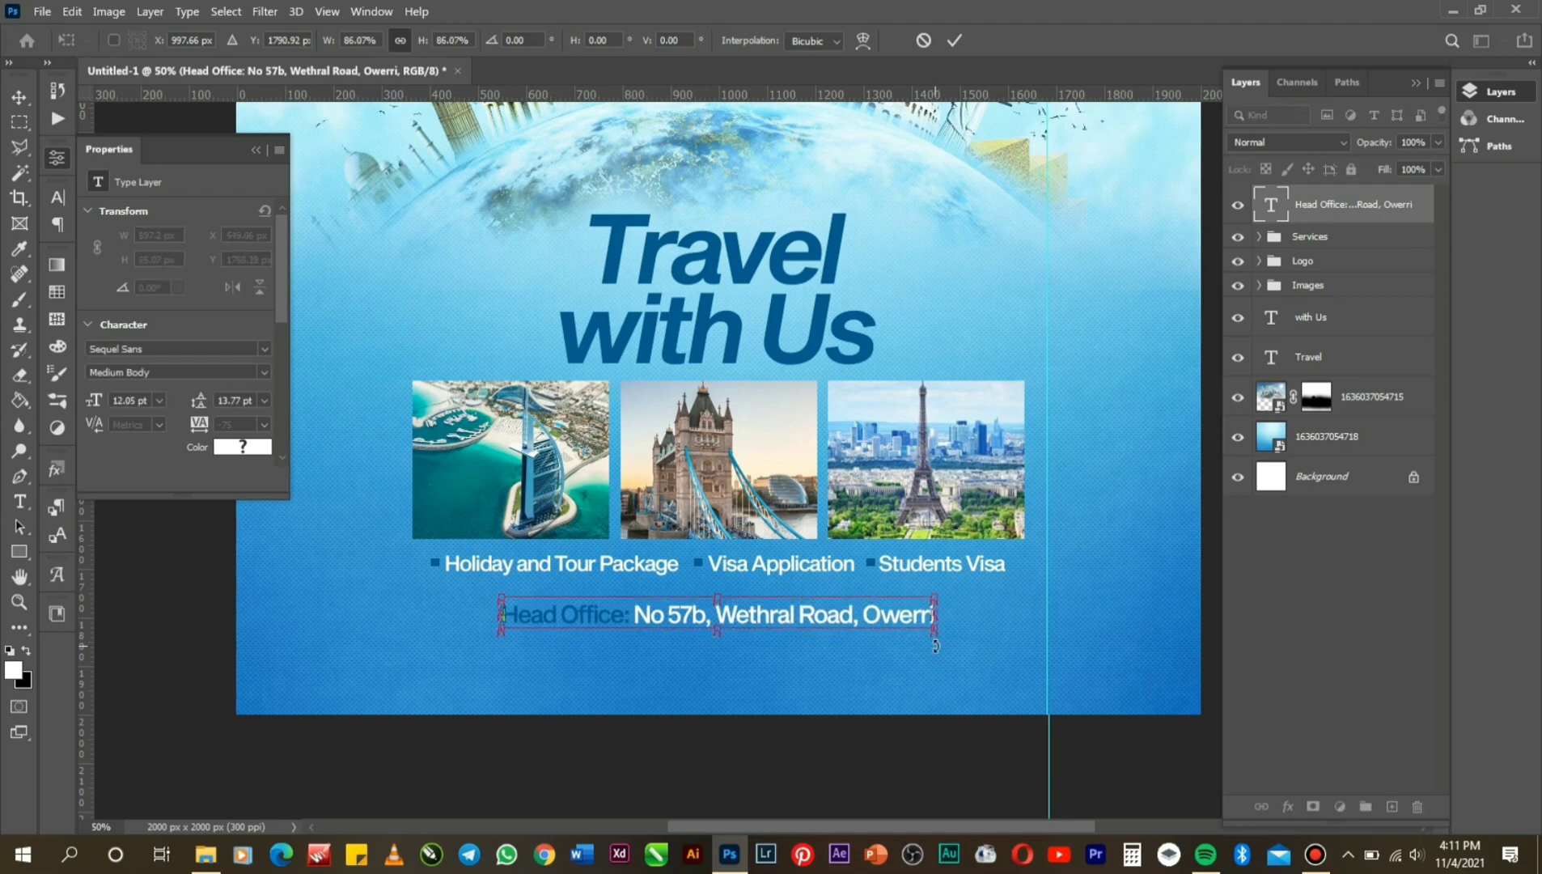
{"action": "key", "text": "Up"}
{"action": "key", "text": "Up"}
{"action": "key", "text": "Up"}
{"action": "key", "text": "Up"}
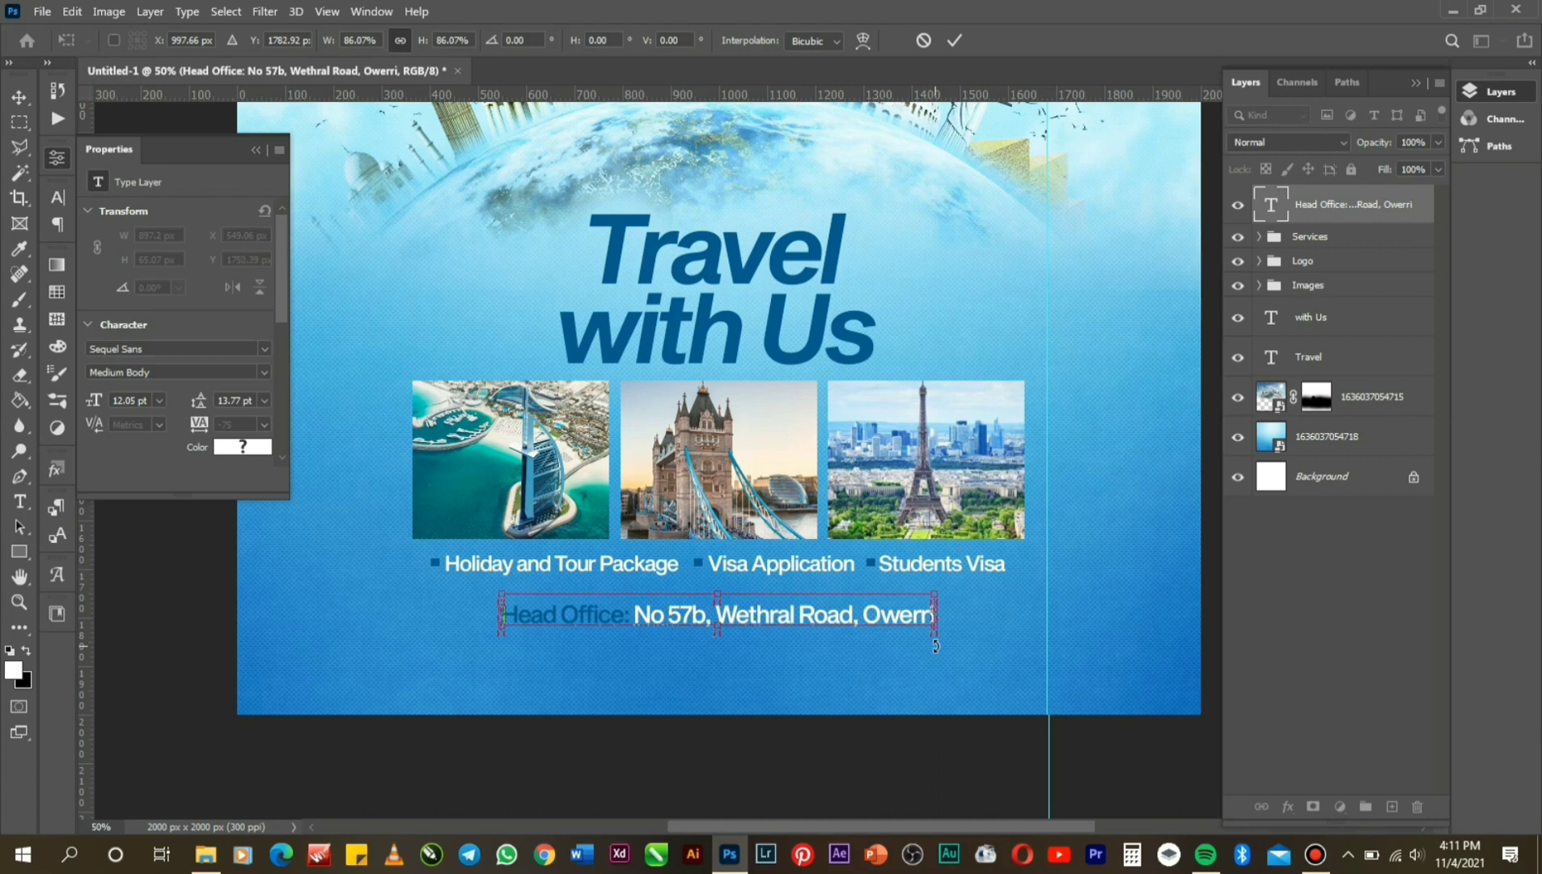
{"action": "key", "text": "Up"}
{"action": "key", "text": "Up"}
{"action": "key", "text": "Up"}
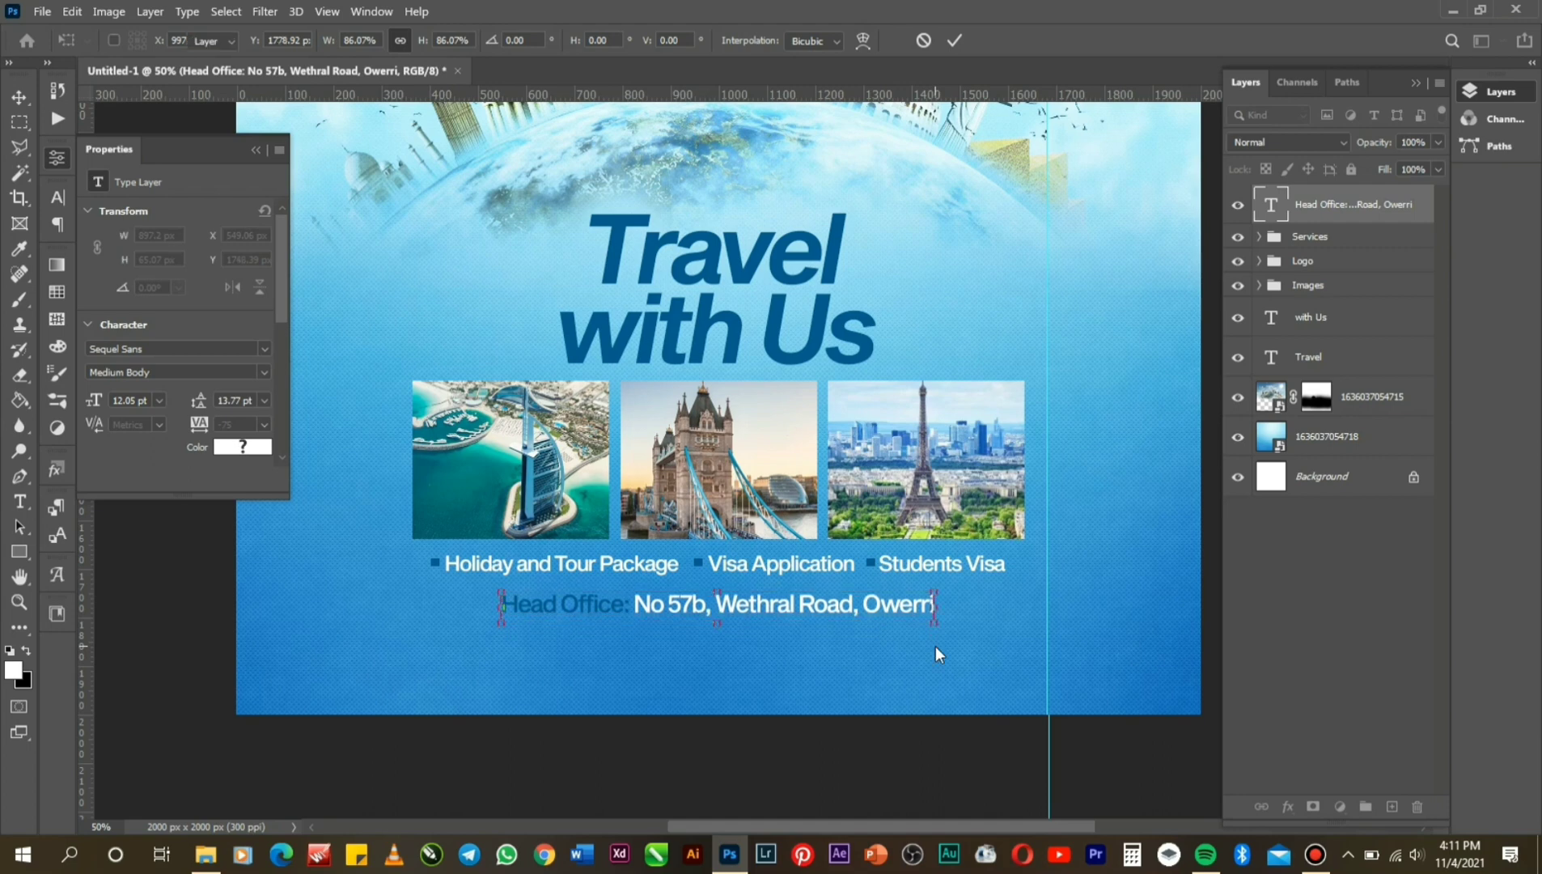
{"action": "key", "text": "Return"}
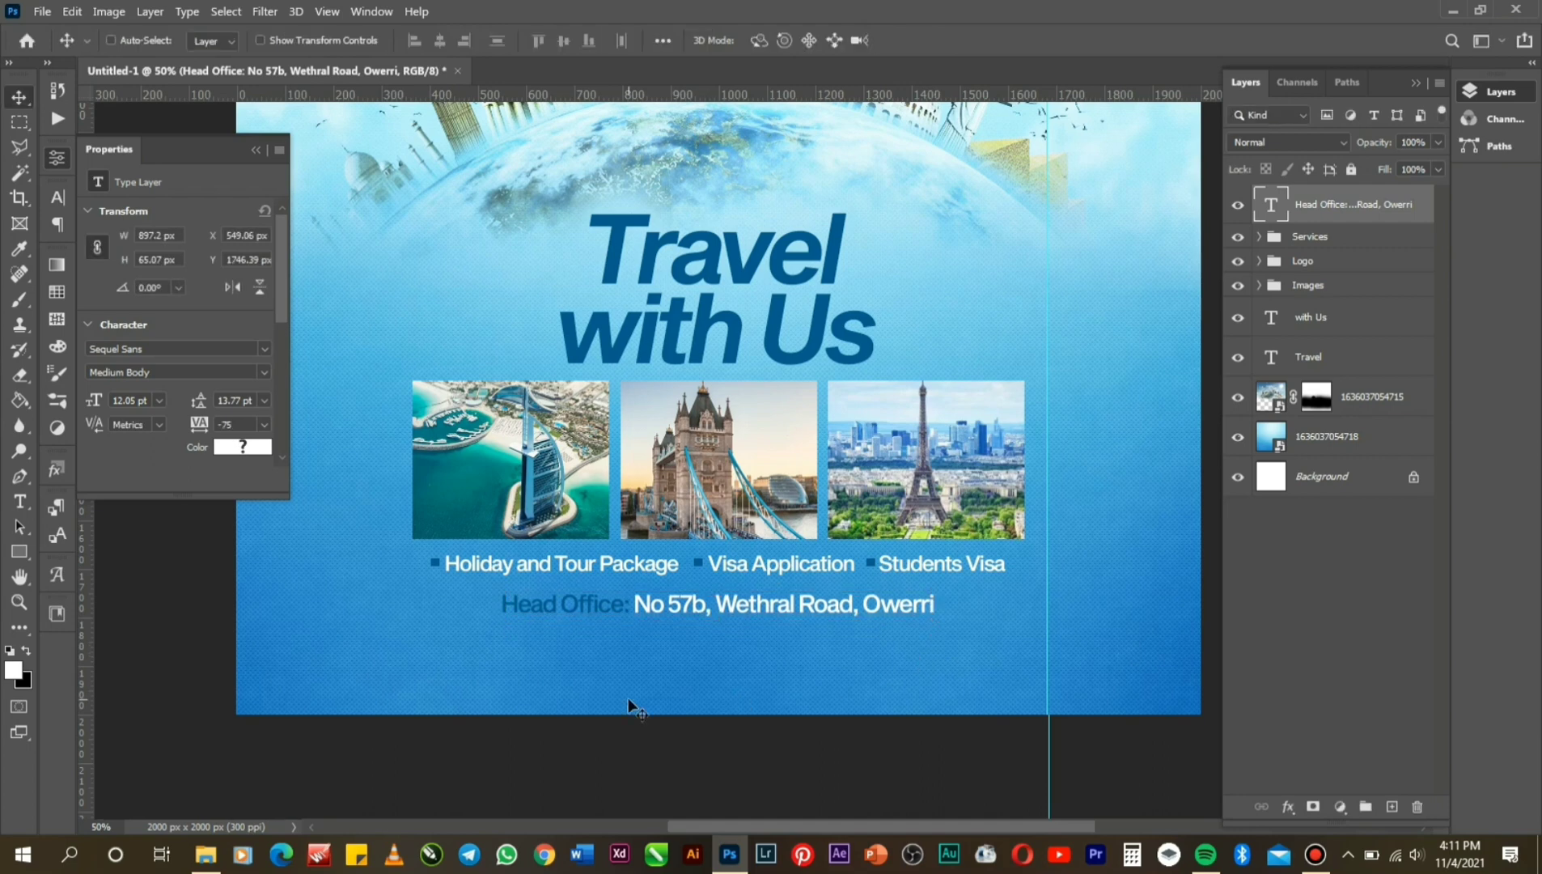
{"action": "key", "text": "Up"}
{"action": "key", "text": "Up"}
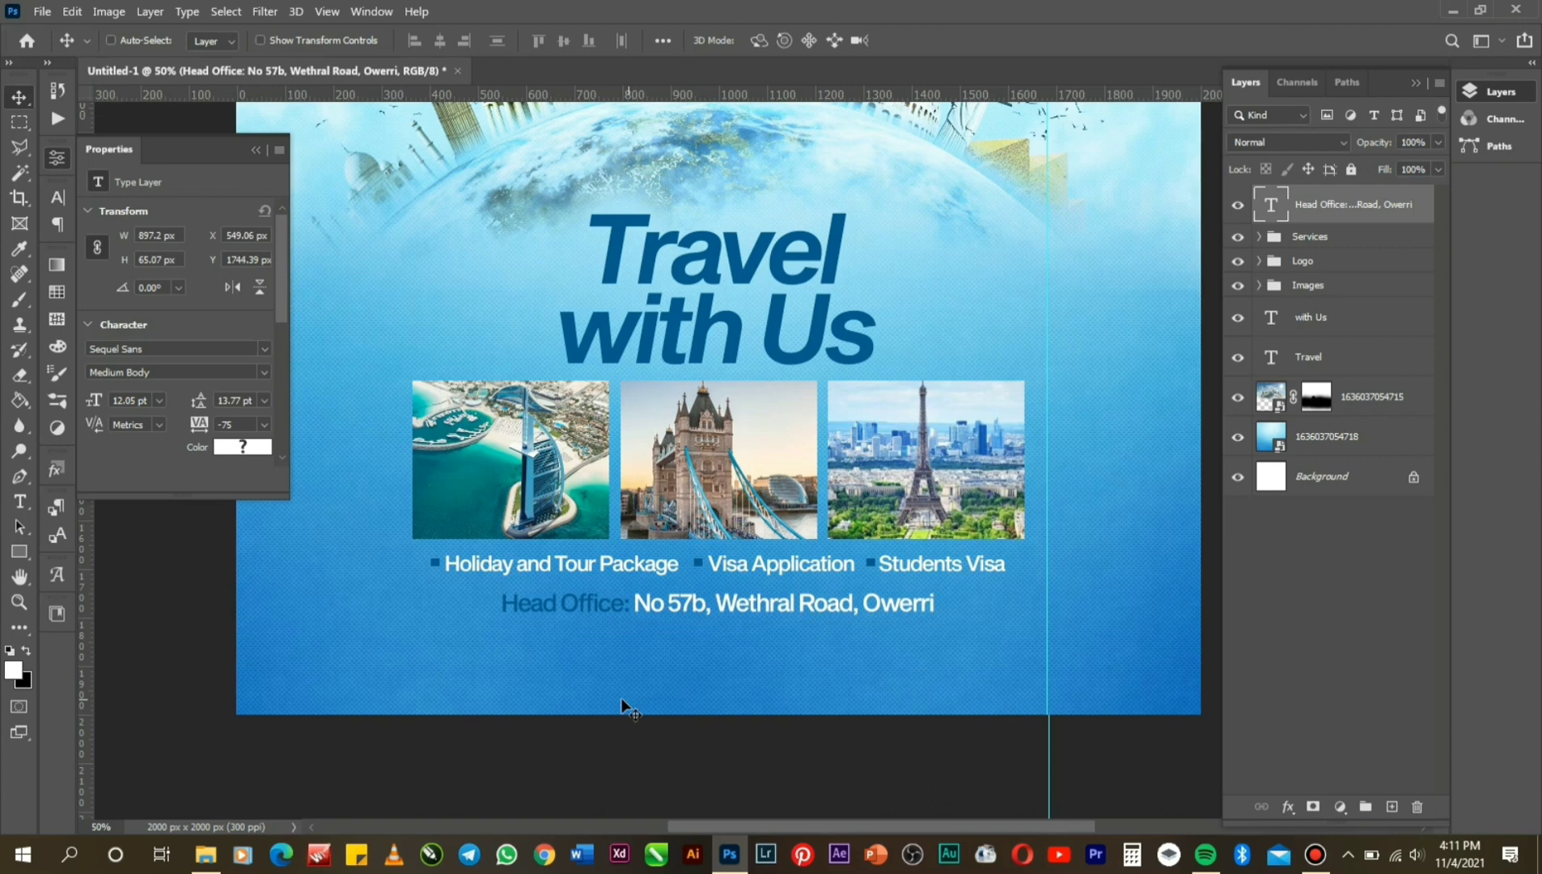
{"action": "left_click", "coordinate": [20, 501]}
{"action": "left_click", "coordinate": [516, 652]}
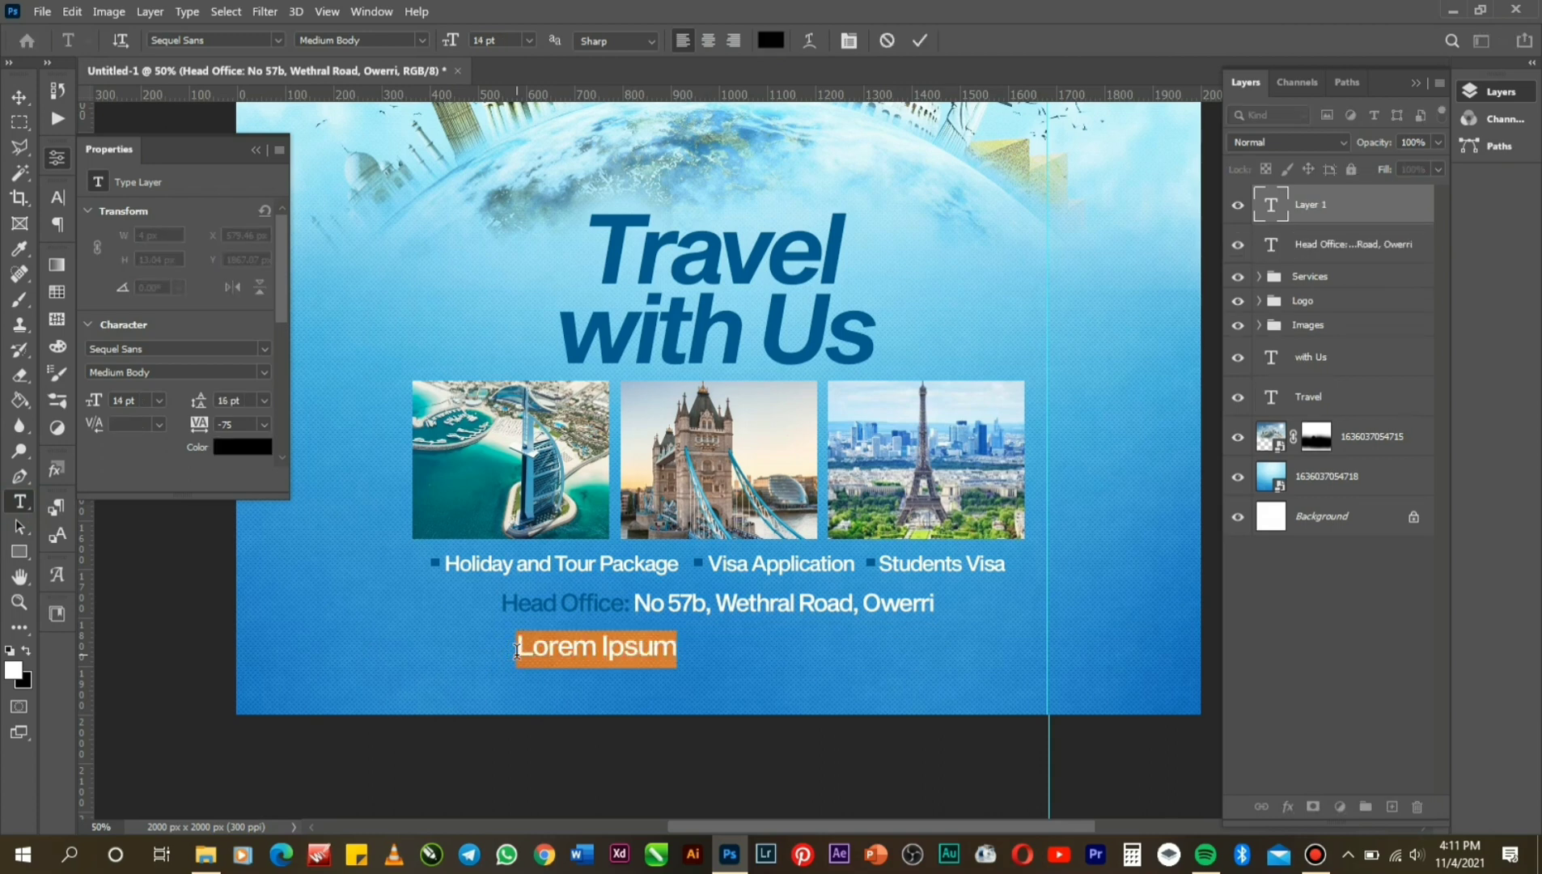
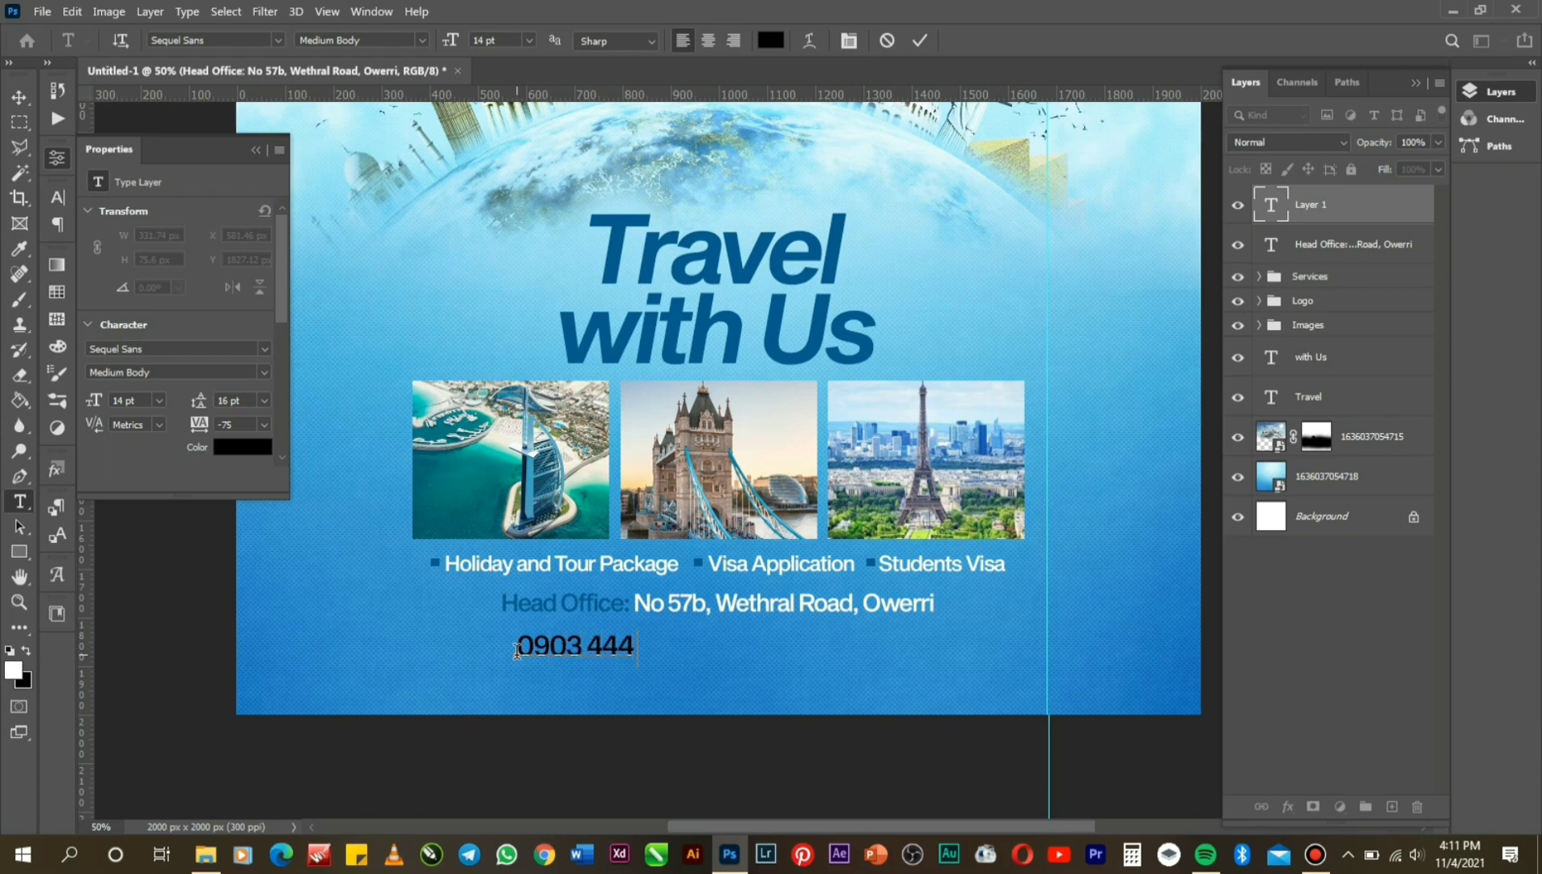
{"action": "type", "text": "Park"}
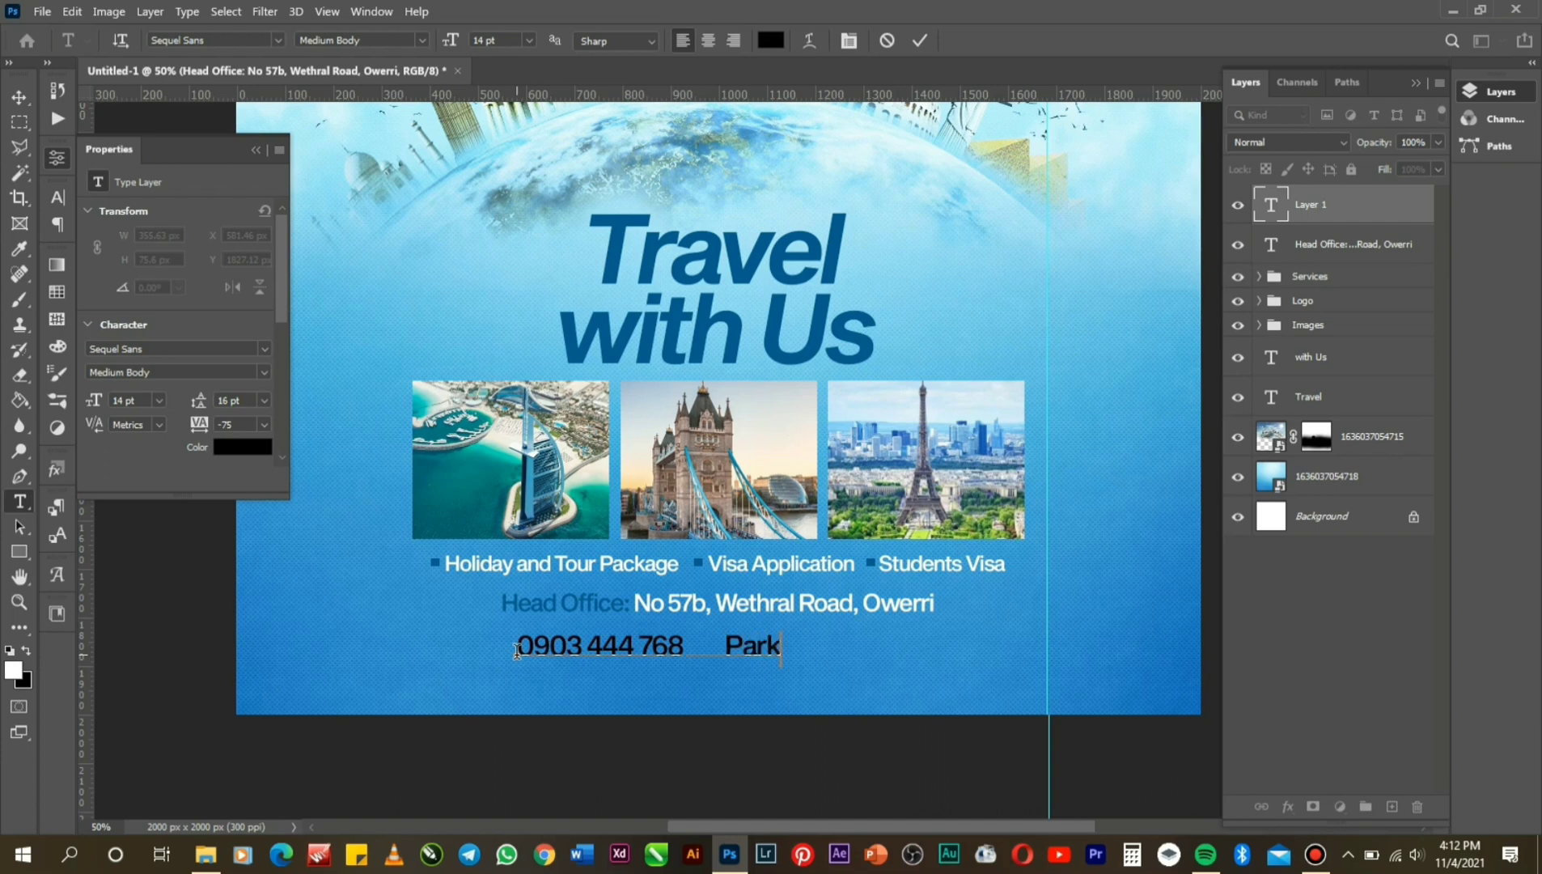
{"action": "type", "text": "waytraves"}
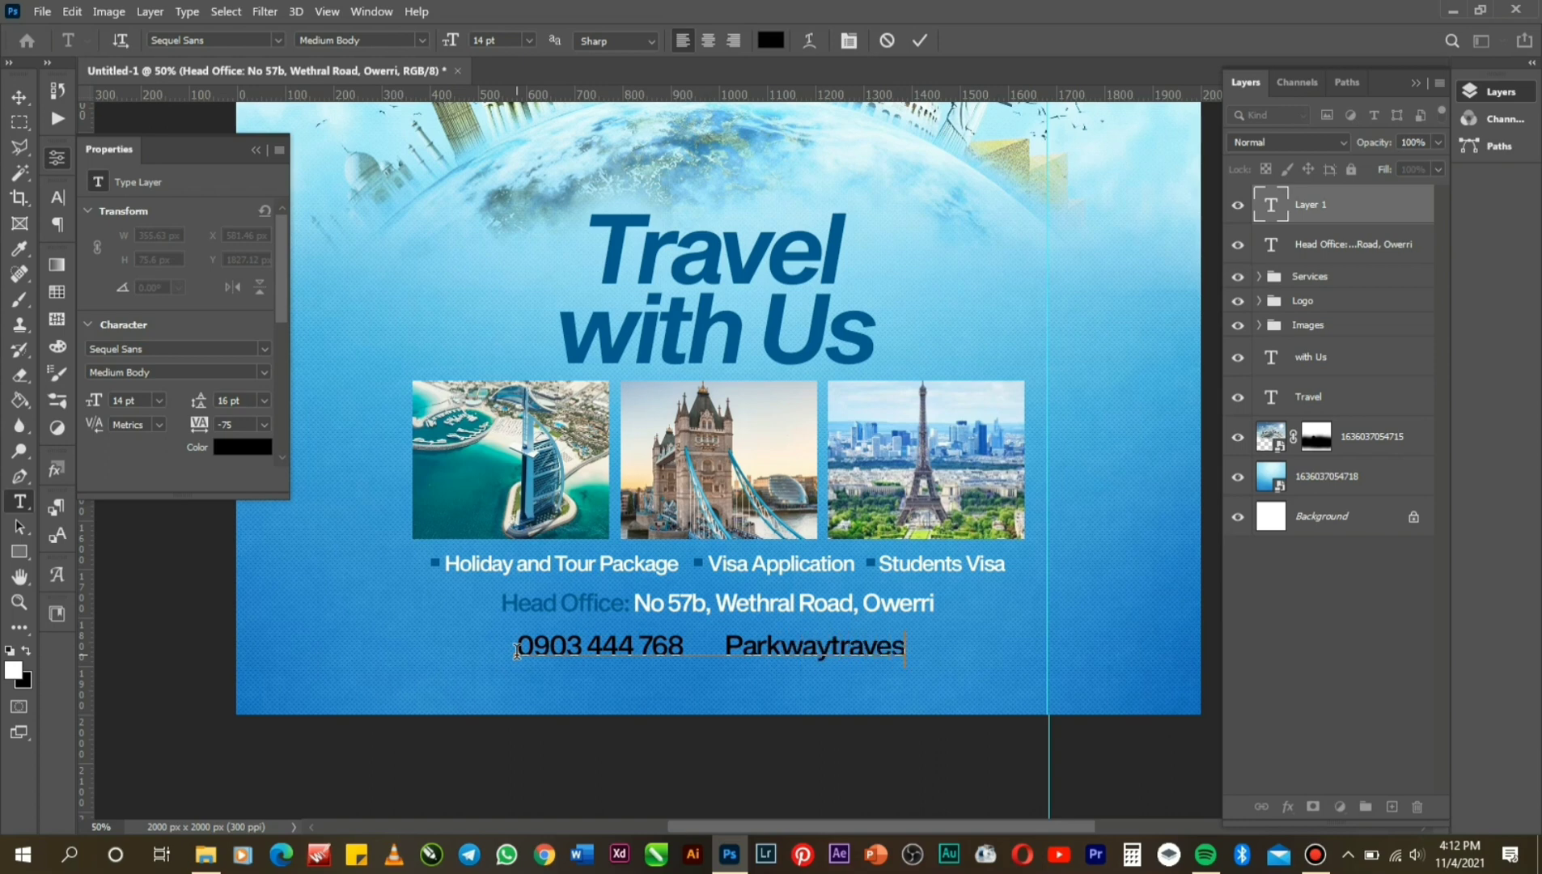
{"action": "key", "text": "BackSpace"}
{"action": "type", "text": "ls"}
{"action": "type", "text": "www"}
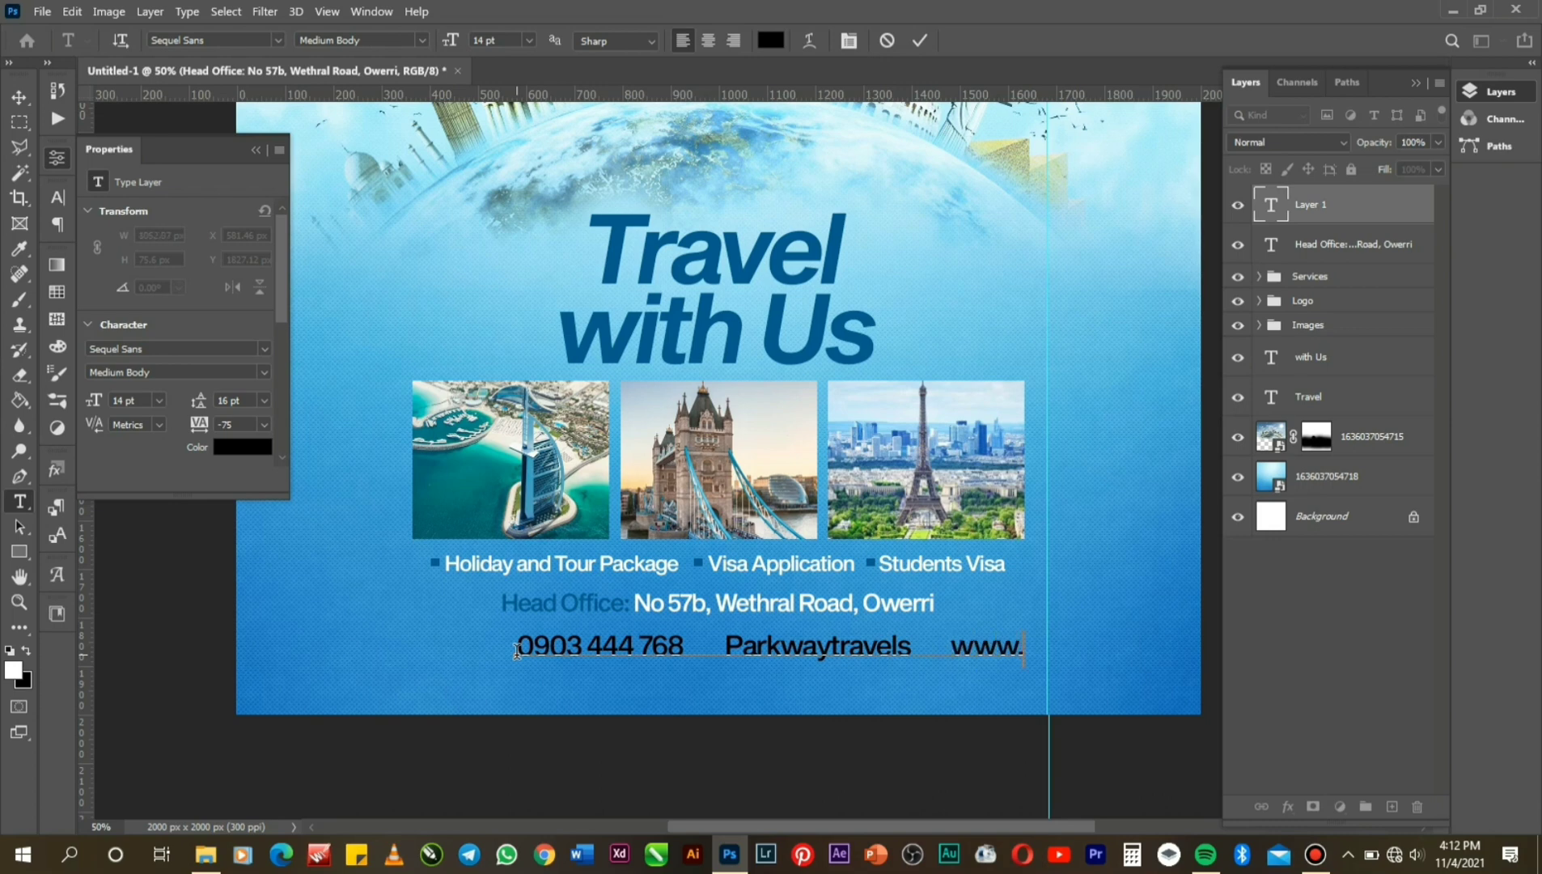
{"action": "type", "text": ".parkwa"}
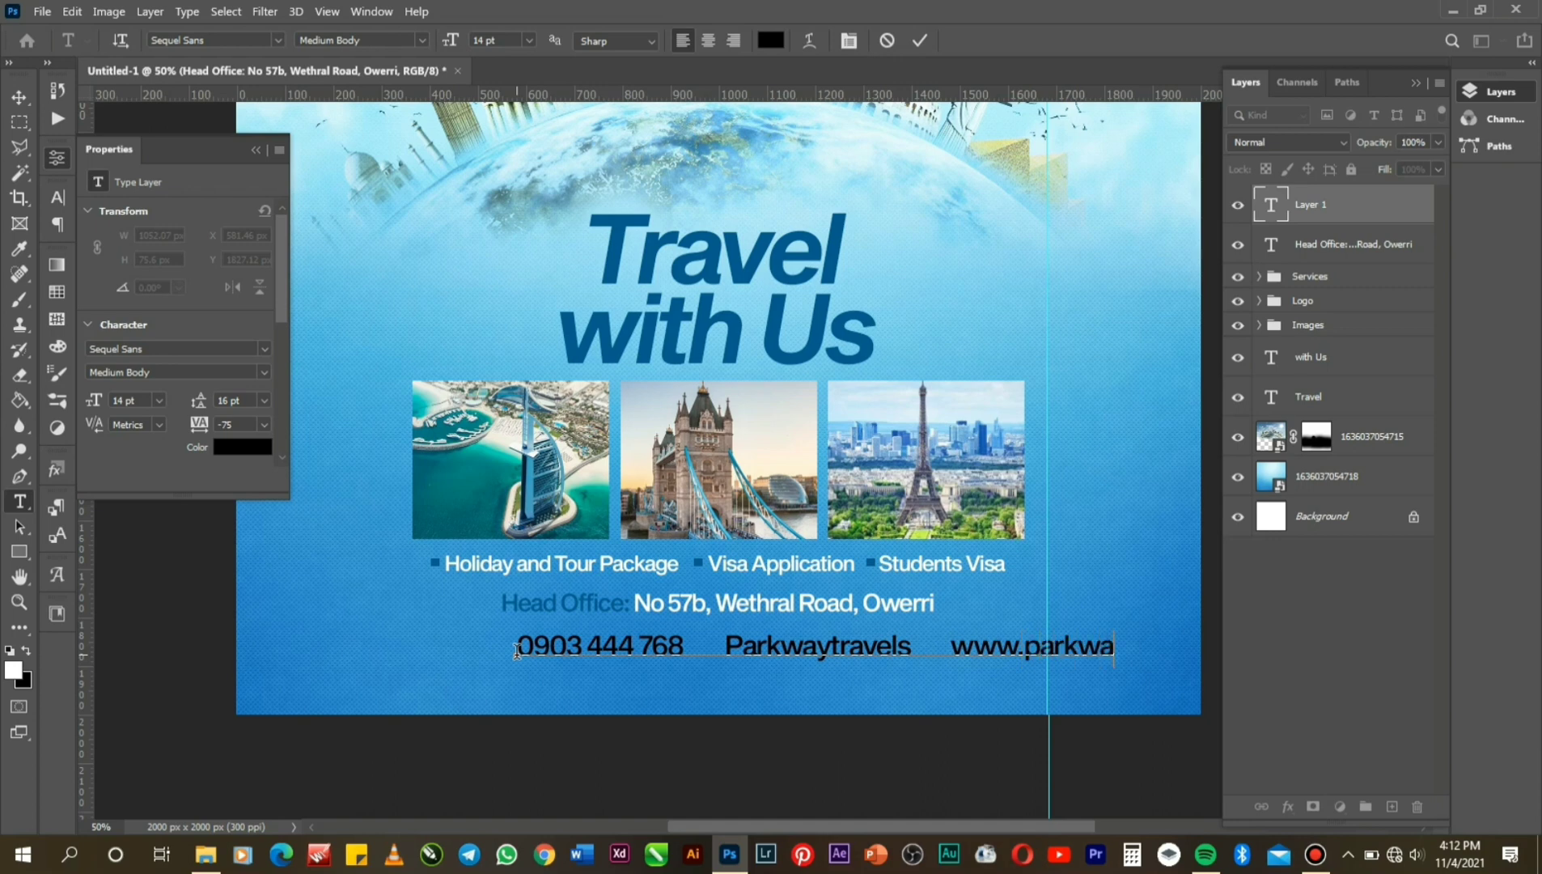
{"action": "type", "text": "ytravels"}
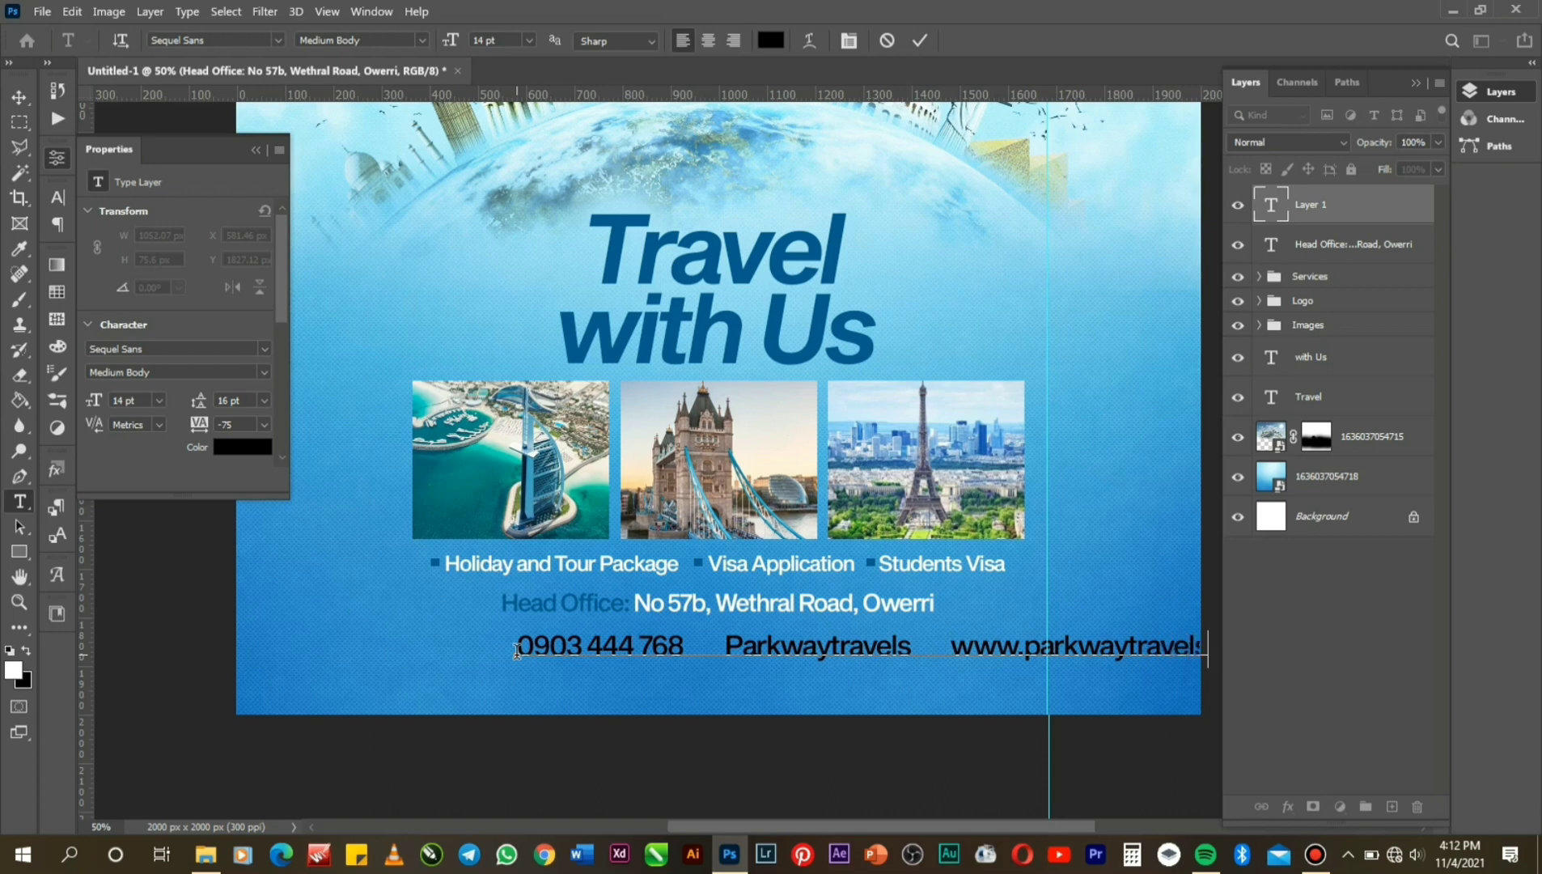
{"action": "type", "text": ".c"}
Colour all of the contact line's text white (#ffffff) and commit it as a text layer.
{"action": "right_click", "coordinate": [628, 649]}
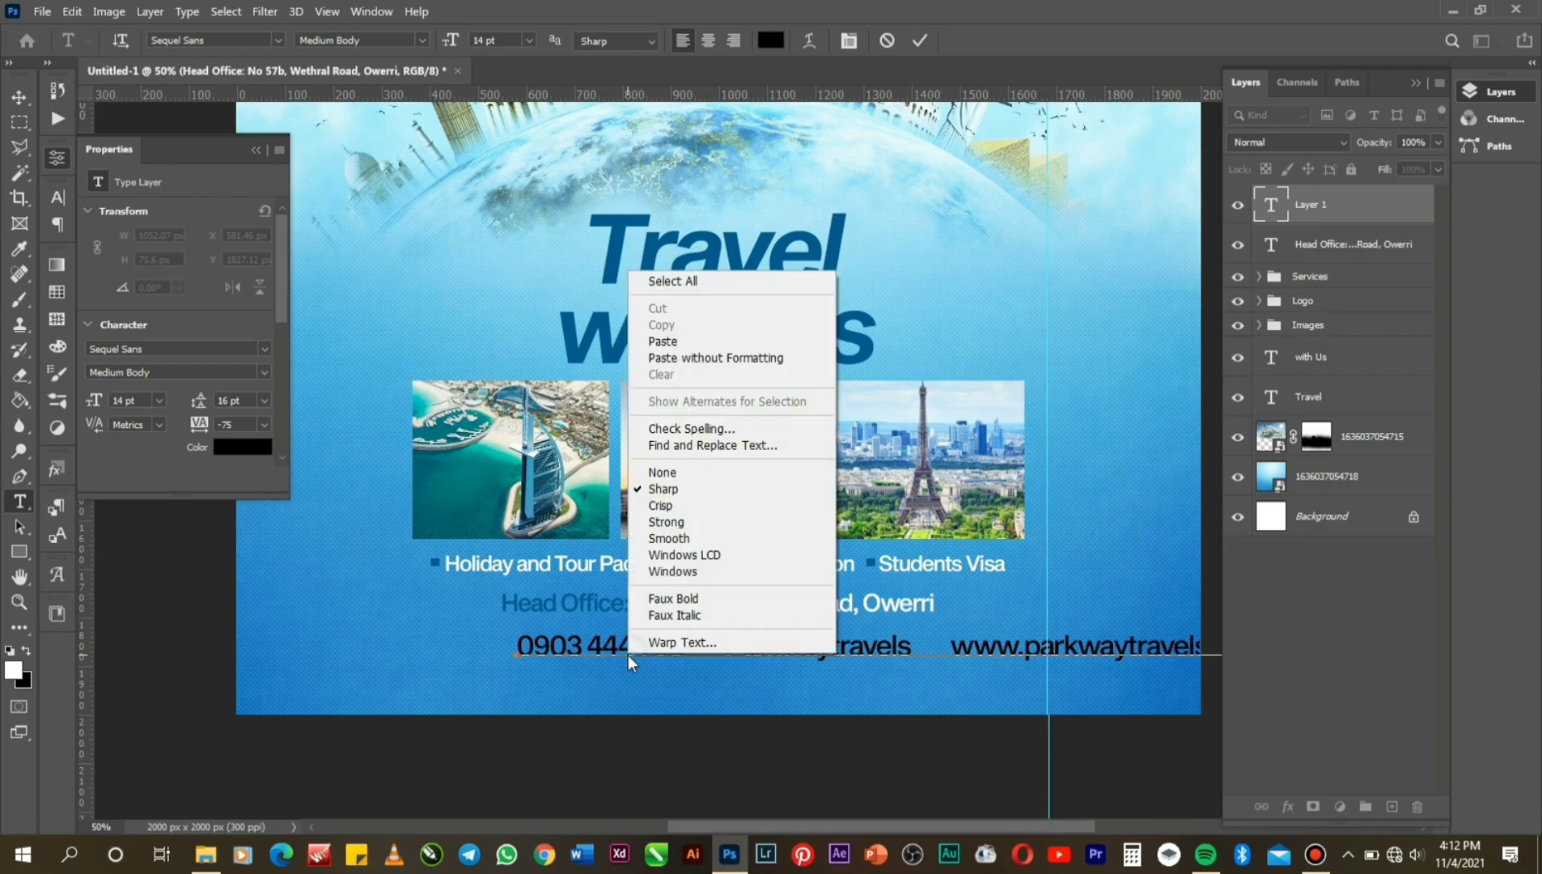
{"action": "left_click", "coordinate": [703, 281]}
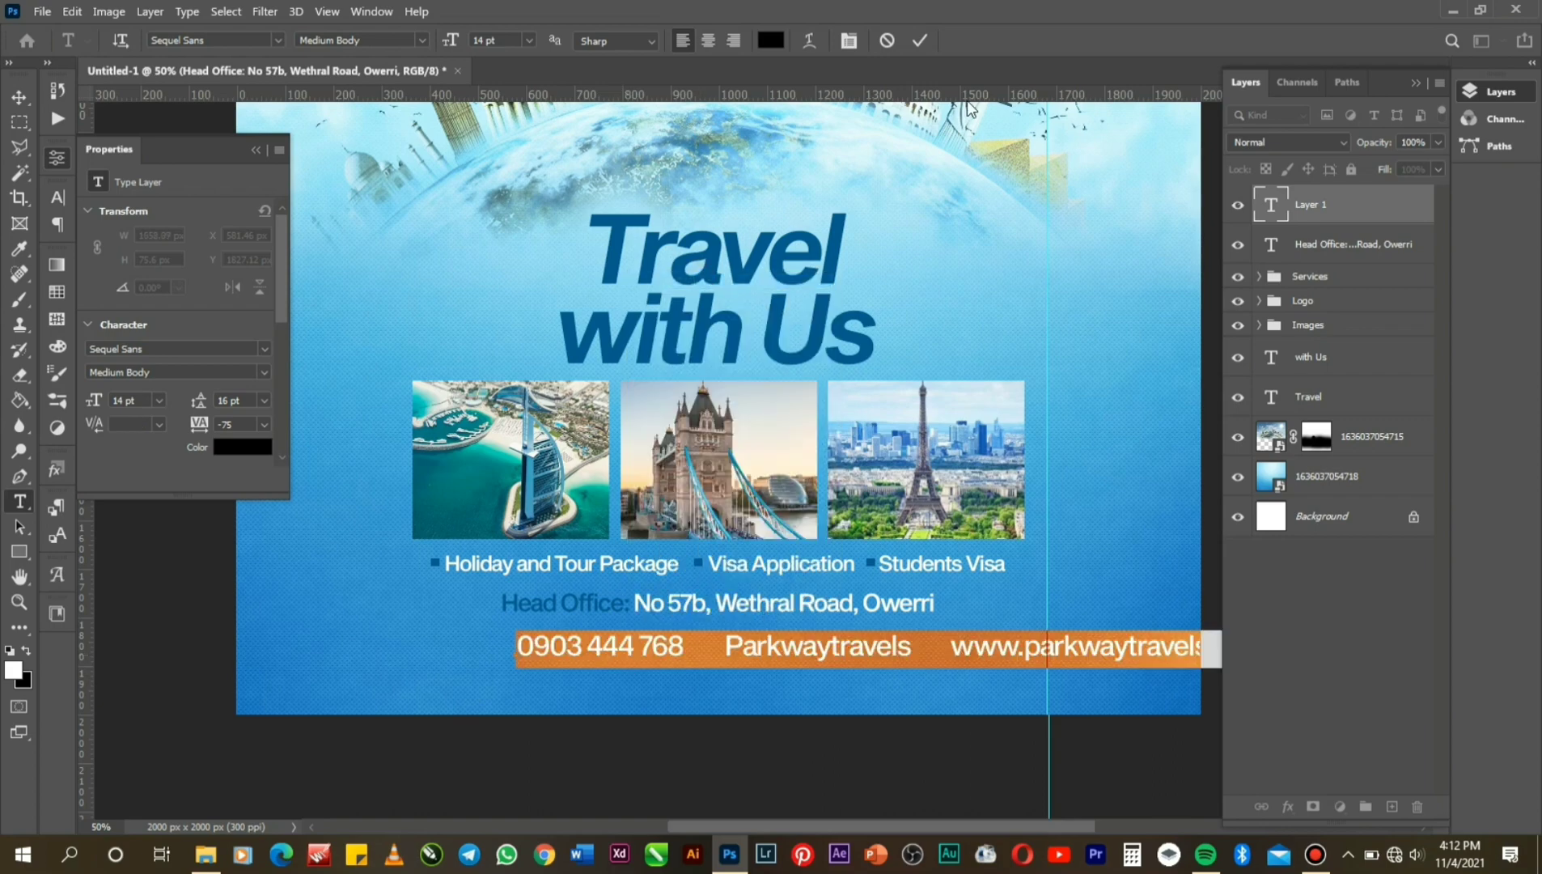
{"action": "left_click", "coordinate": [773, 42]}
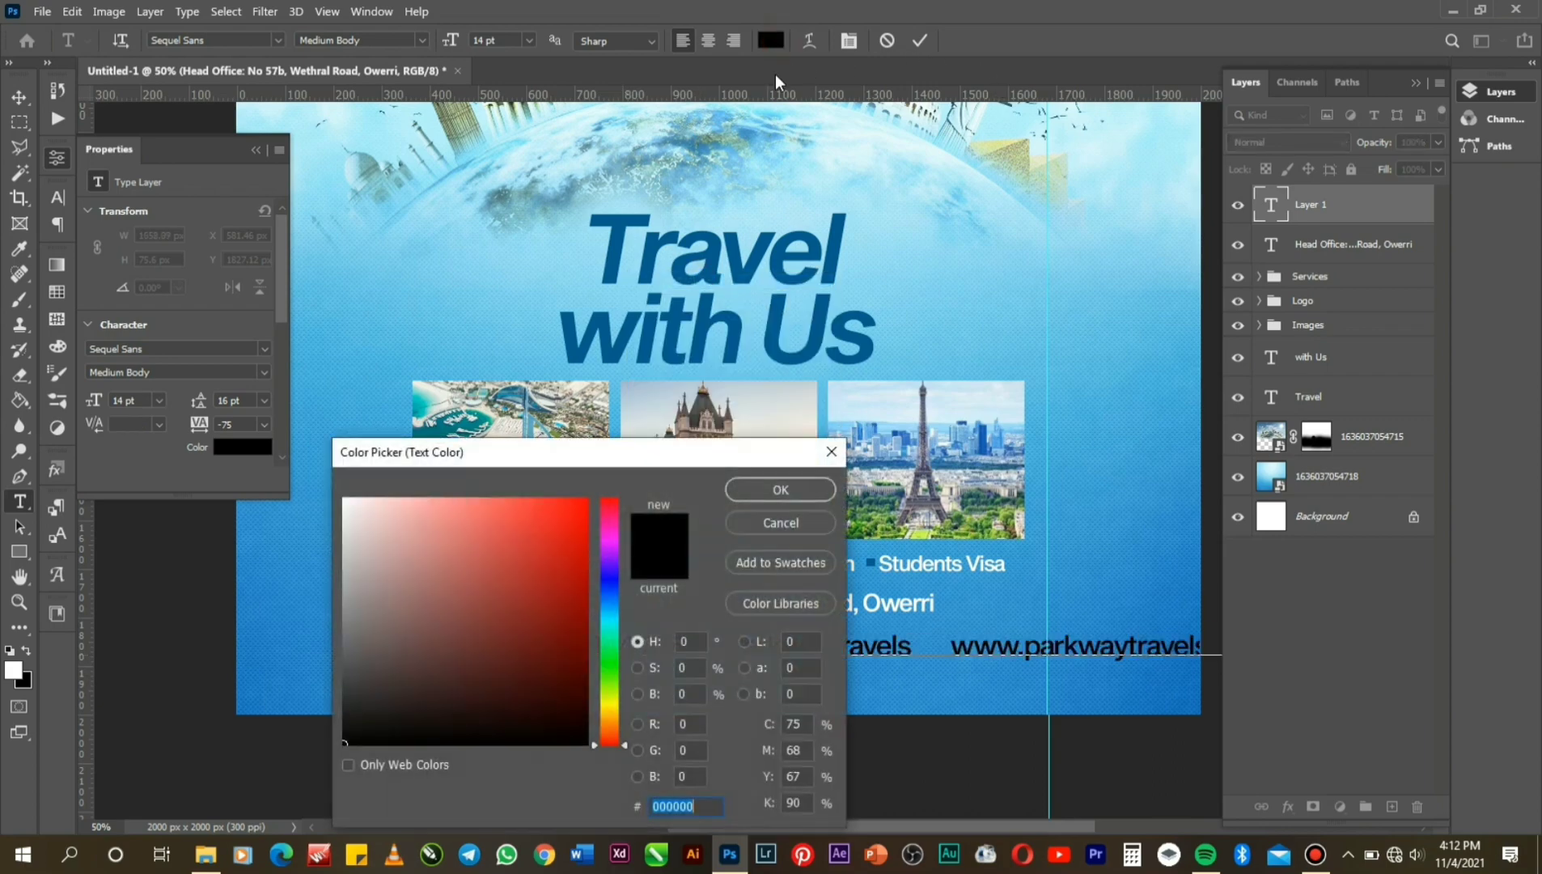
{"action": "type", "text": "ffffff"}
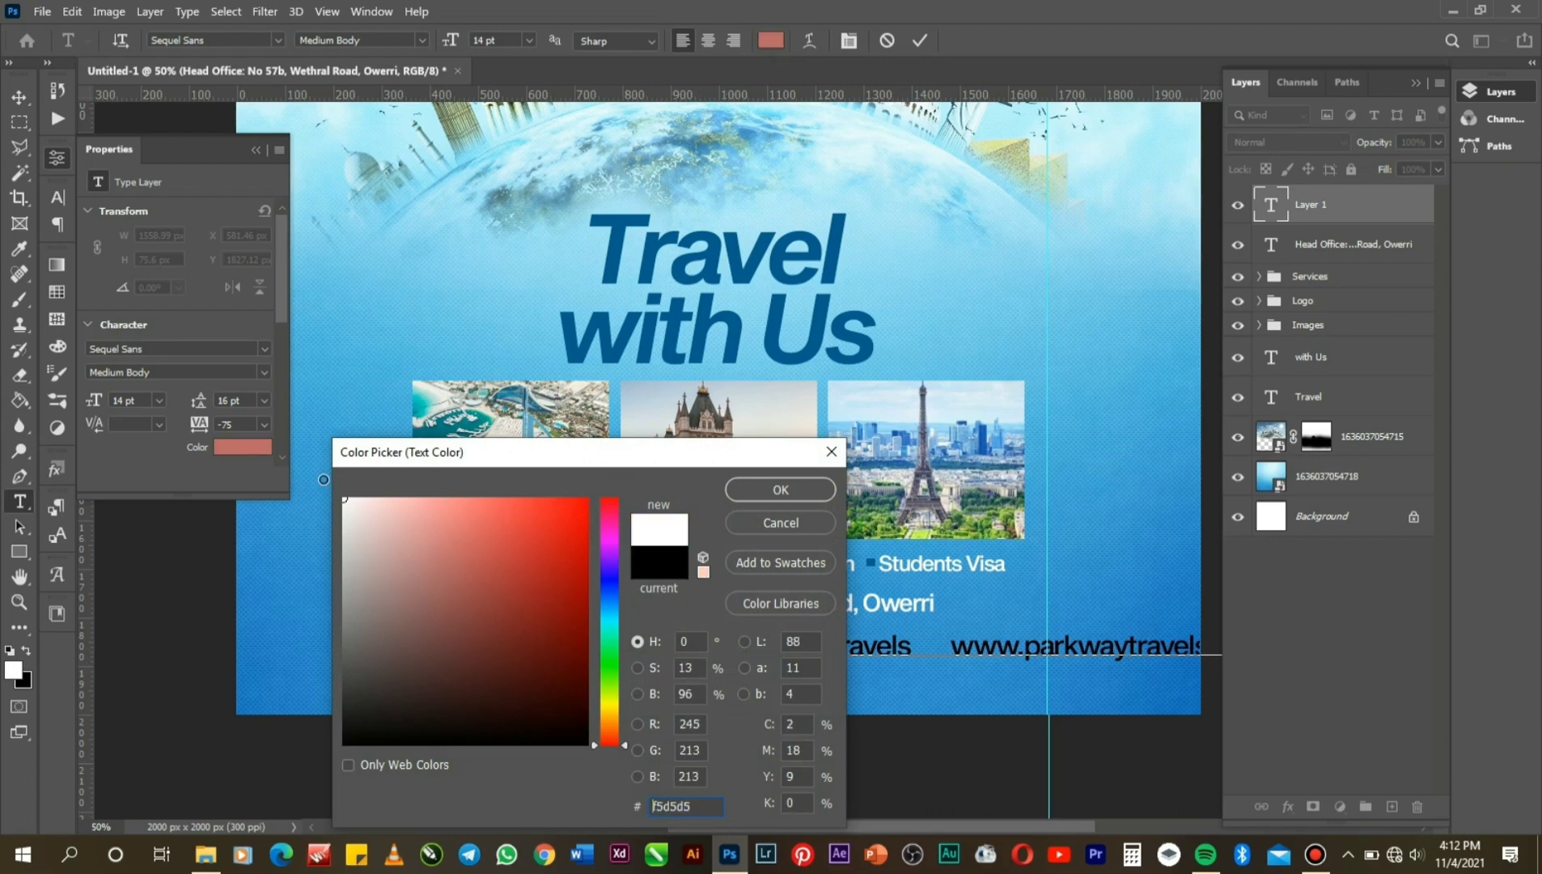
{"action": "left_click", "coordinate": [779, 489]}
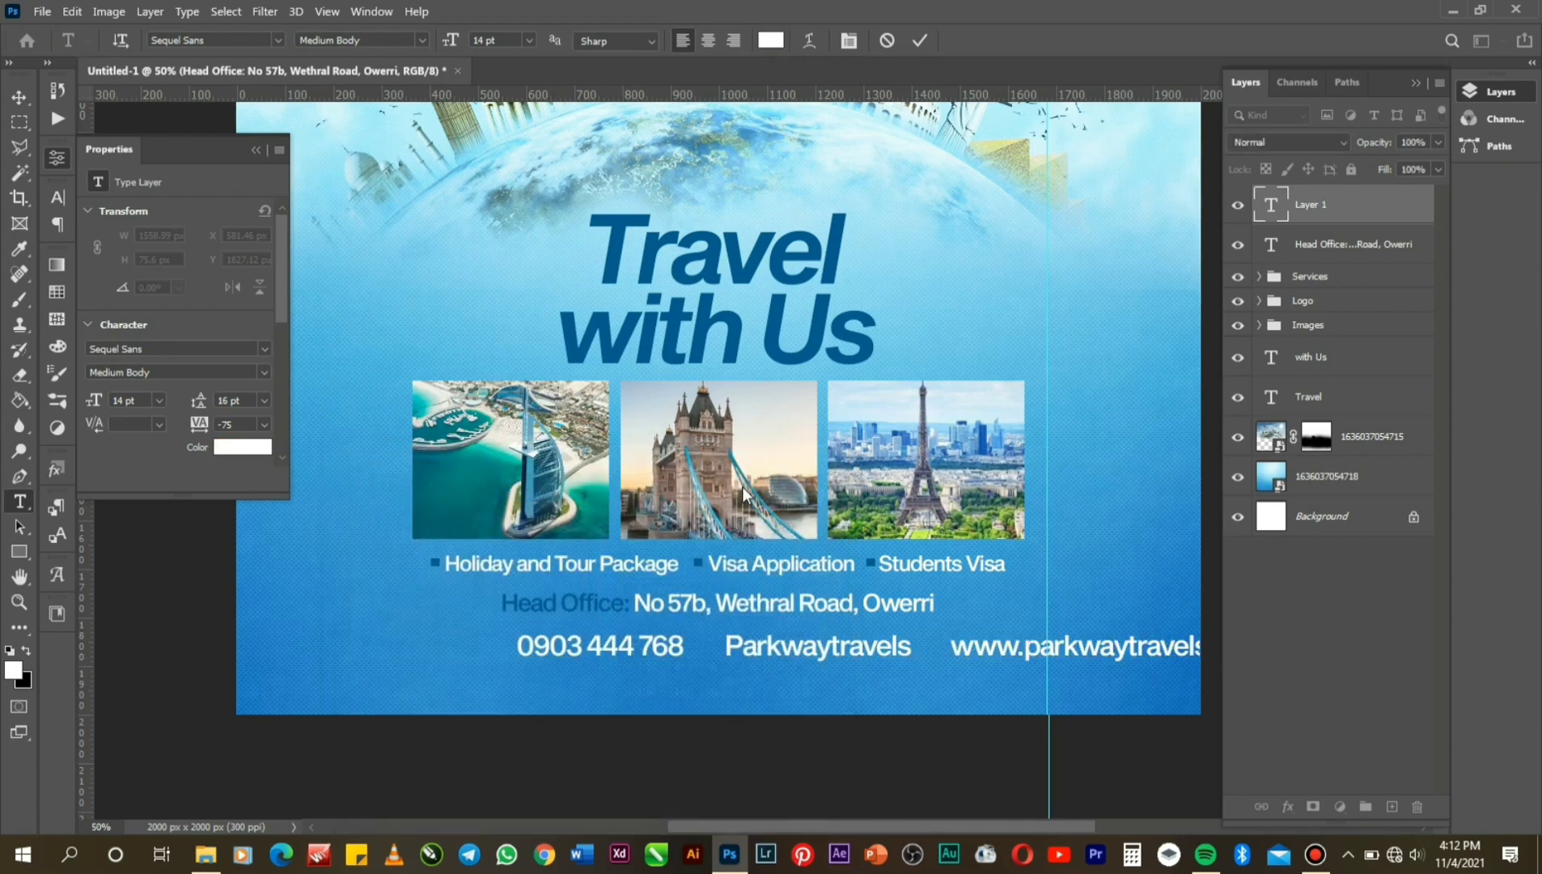
{"action": "left_click", "coordinate": [920, 40]}
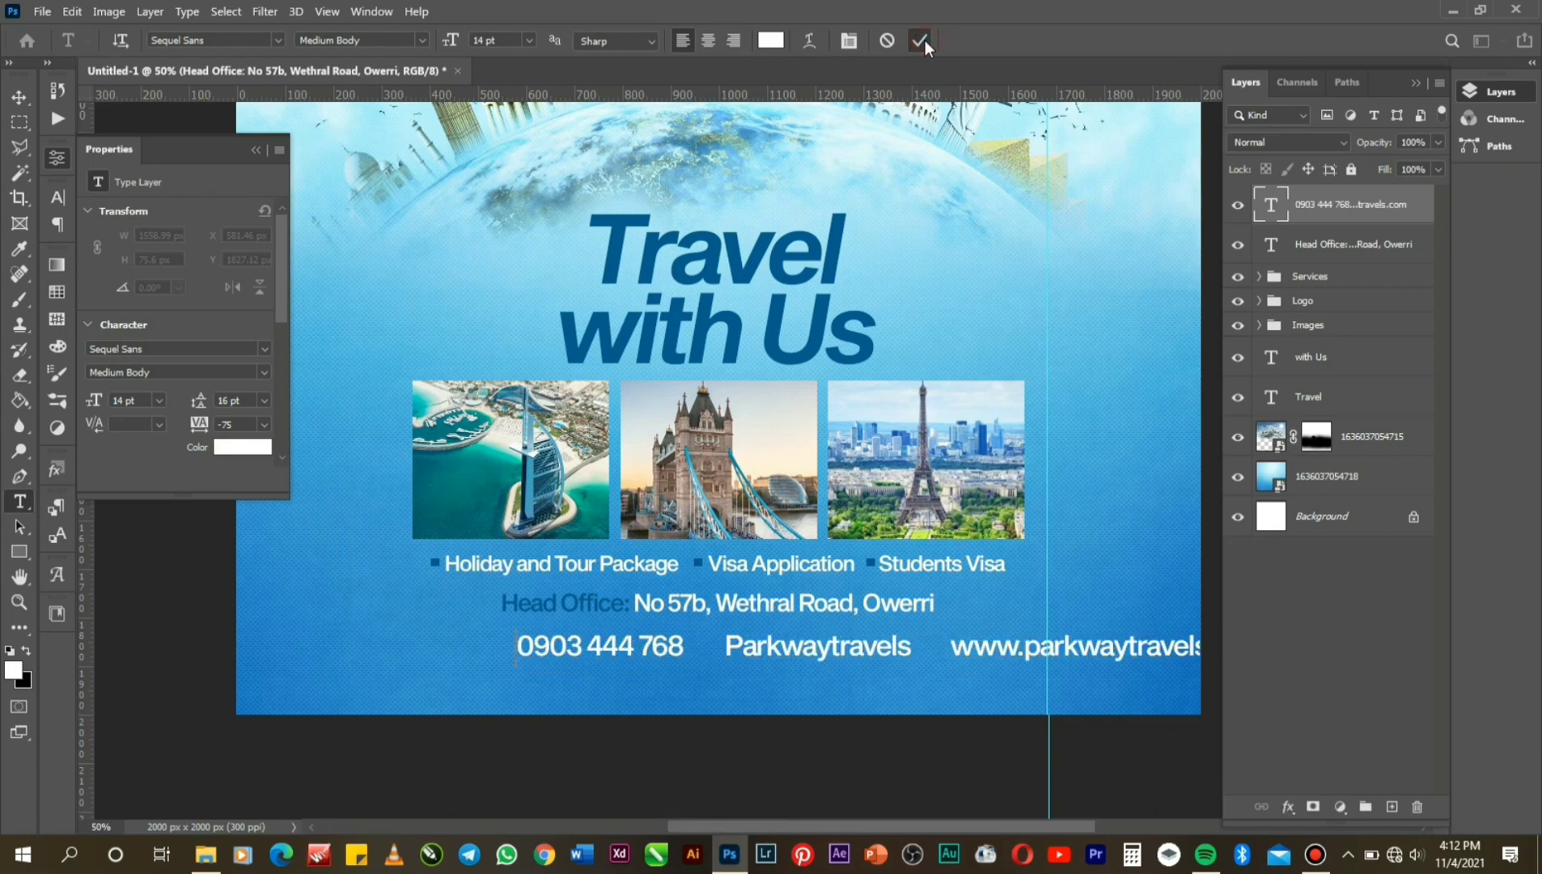
{"action": "key", "text": "ctrl+a"}
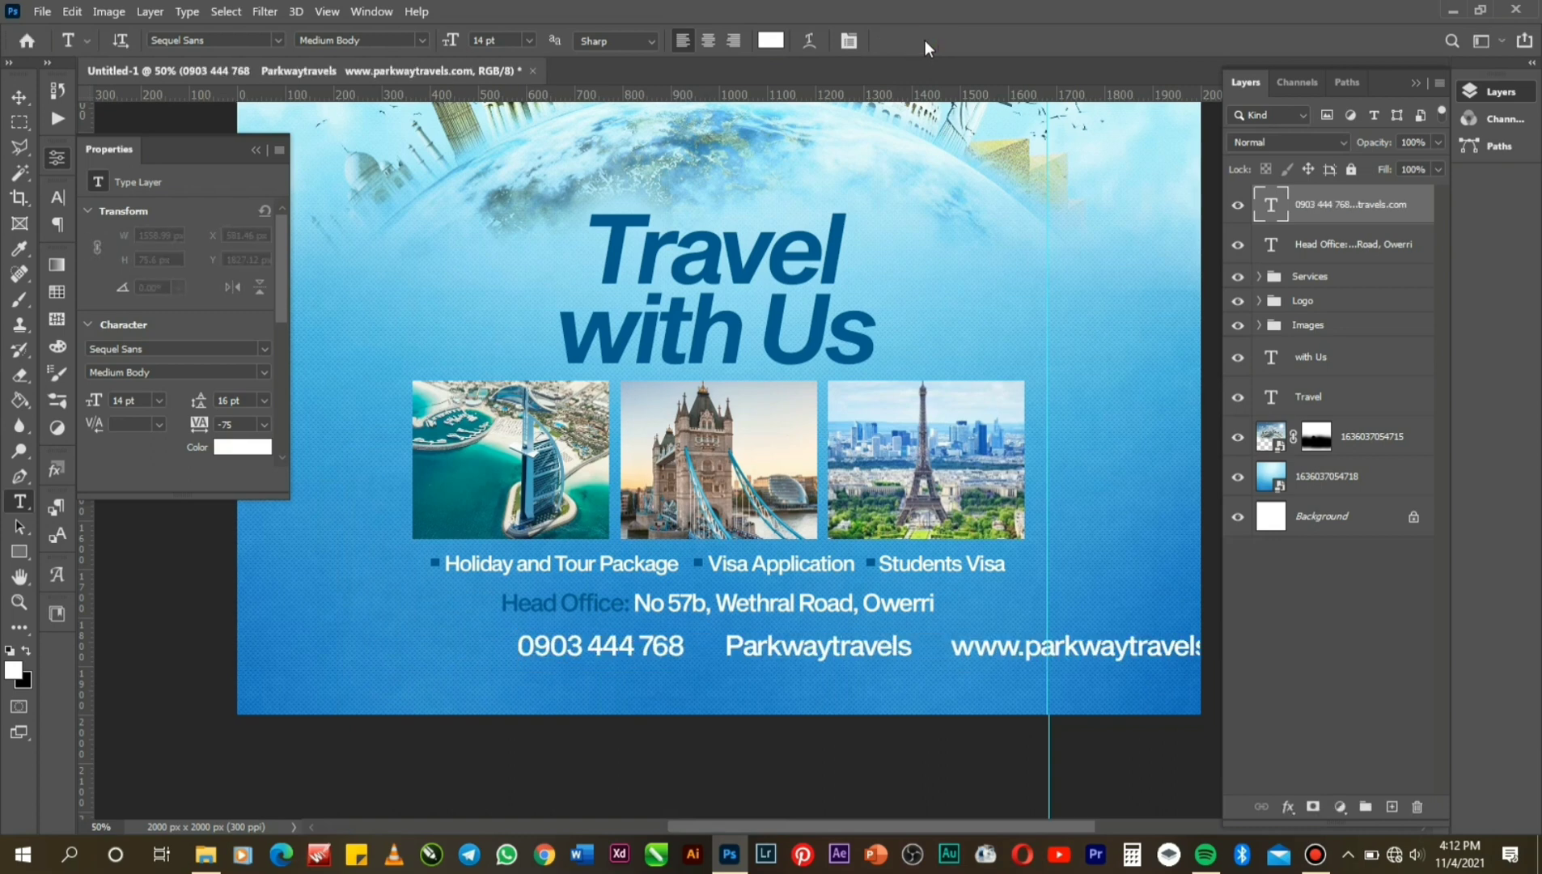
{"action": "left_click", "coordinate": [18, 98]}
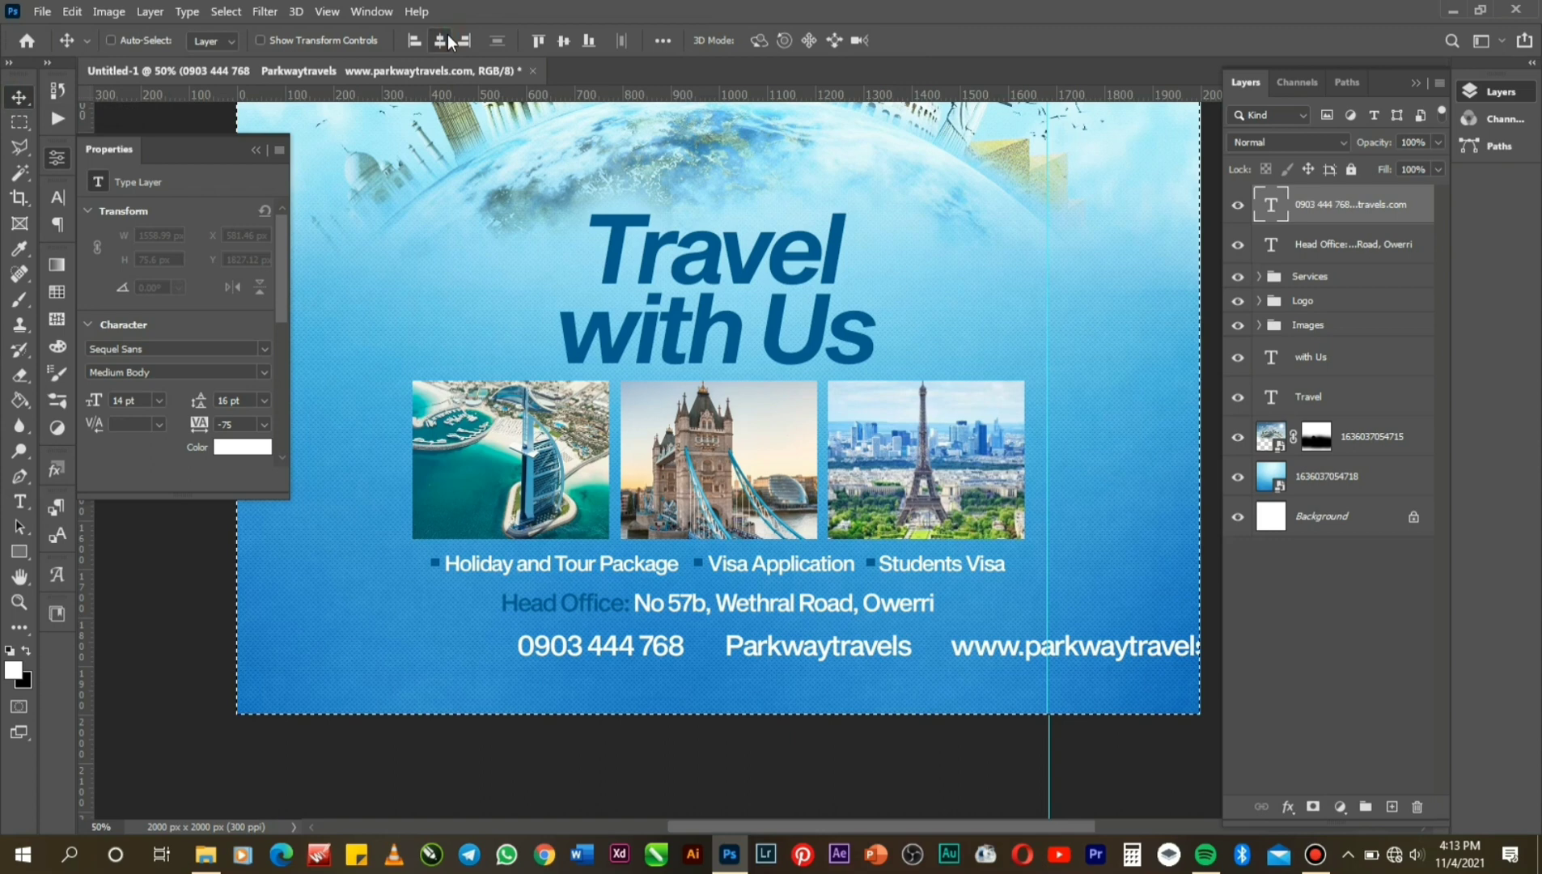
Scale the contact line to about 71% (9.97 pt), centring it horizontally on the flyer before and after.
{"action": "left_click", "coordinate": [447, 35]}
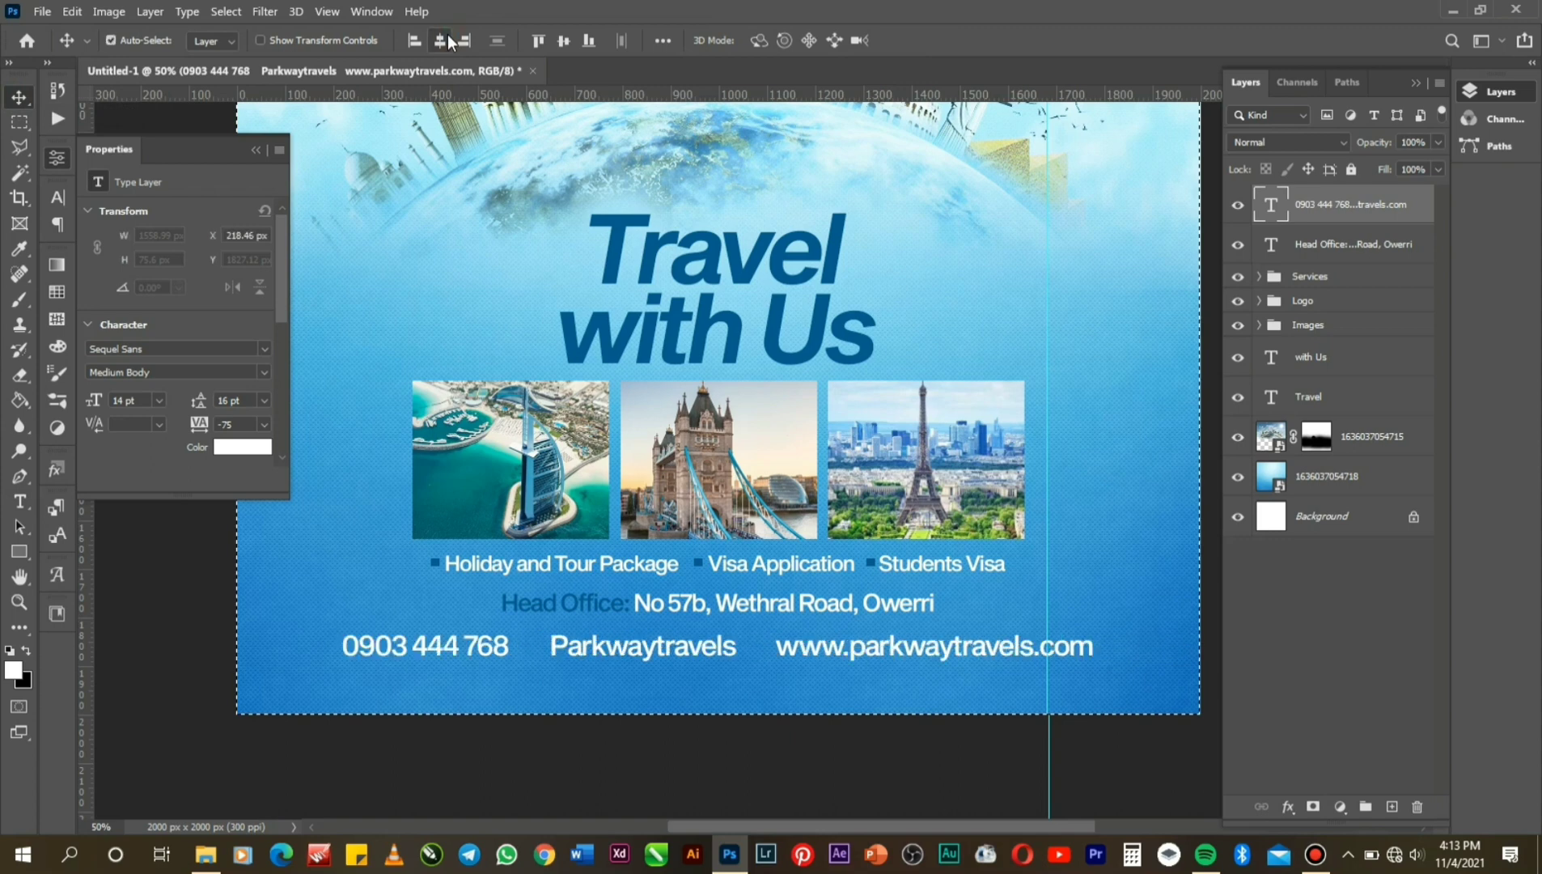
{"action": "key", "text": "ctrl+d"}
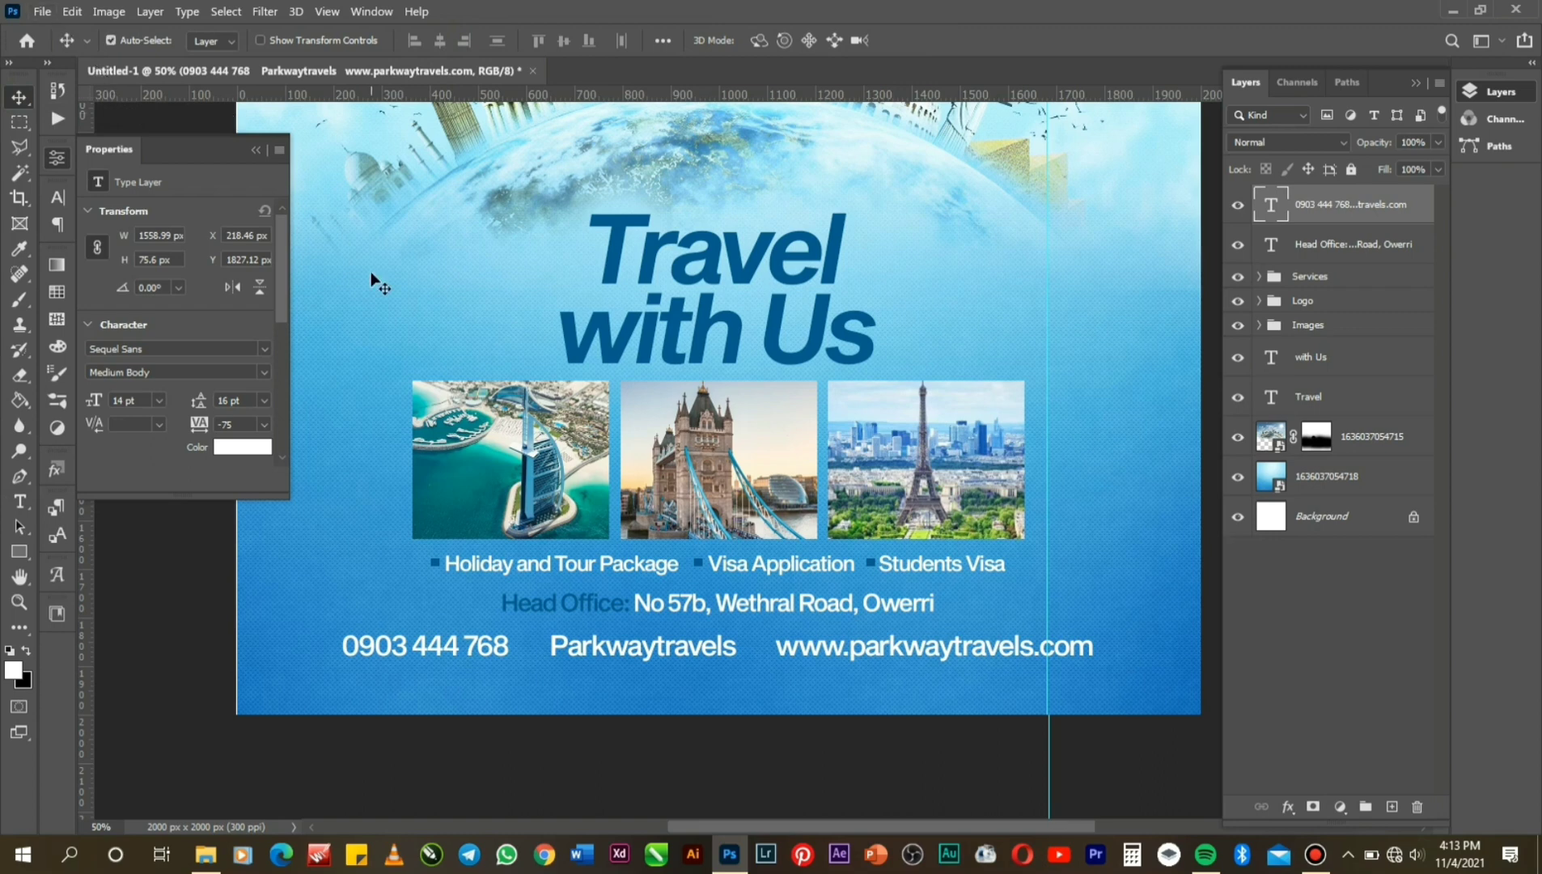
{"action": "key", "text": "ctrl+t"}
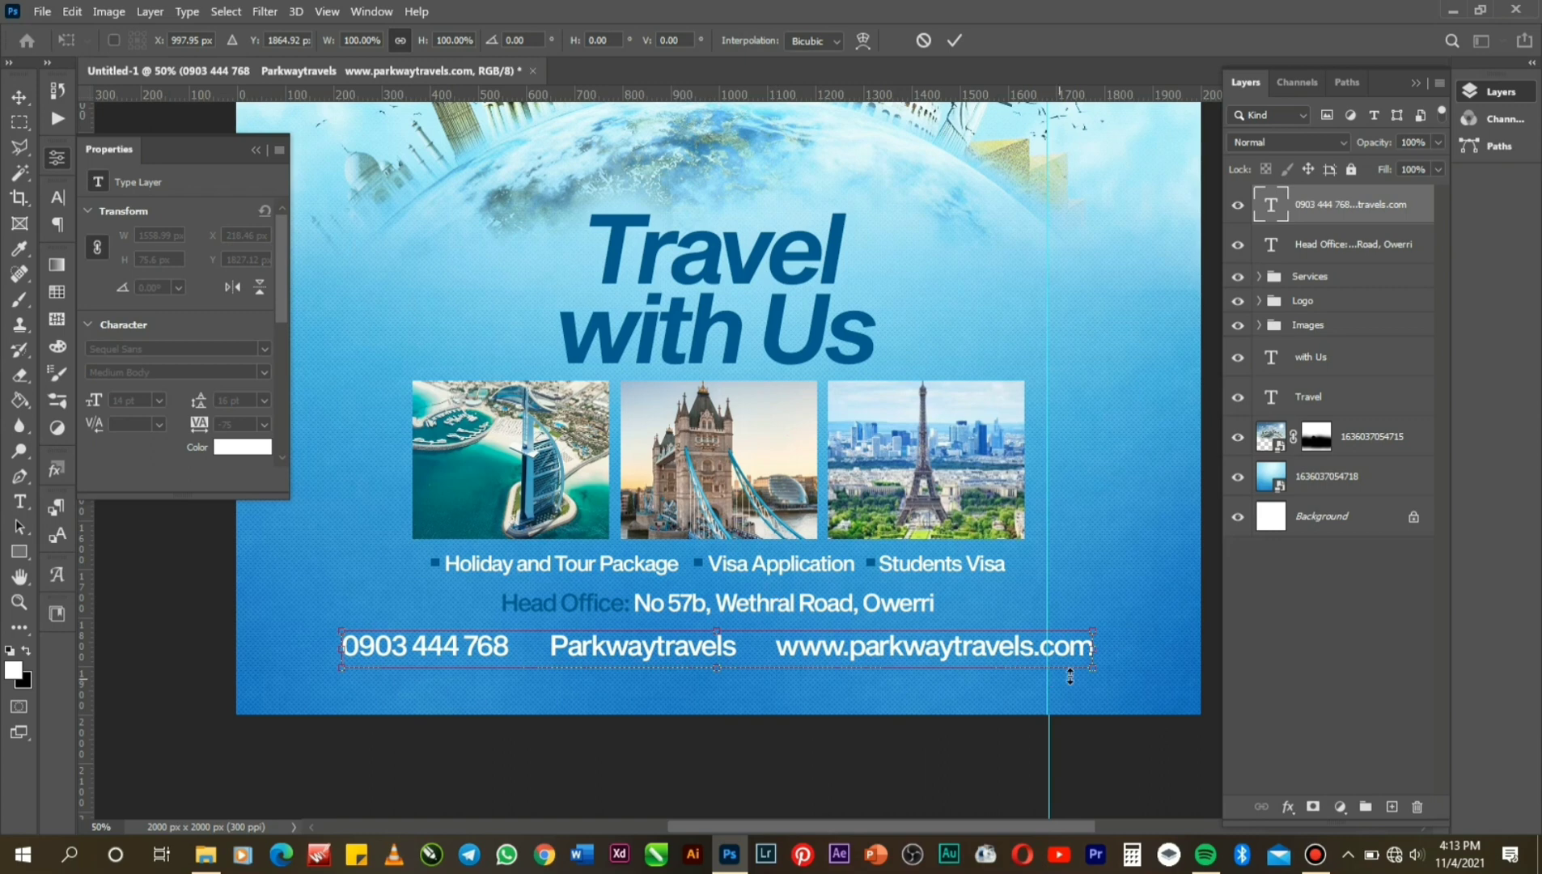
{"action": "left_click_drag", "start_coordinate": [1090, 670], "coordinate": [980, 685]}
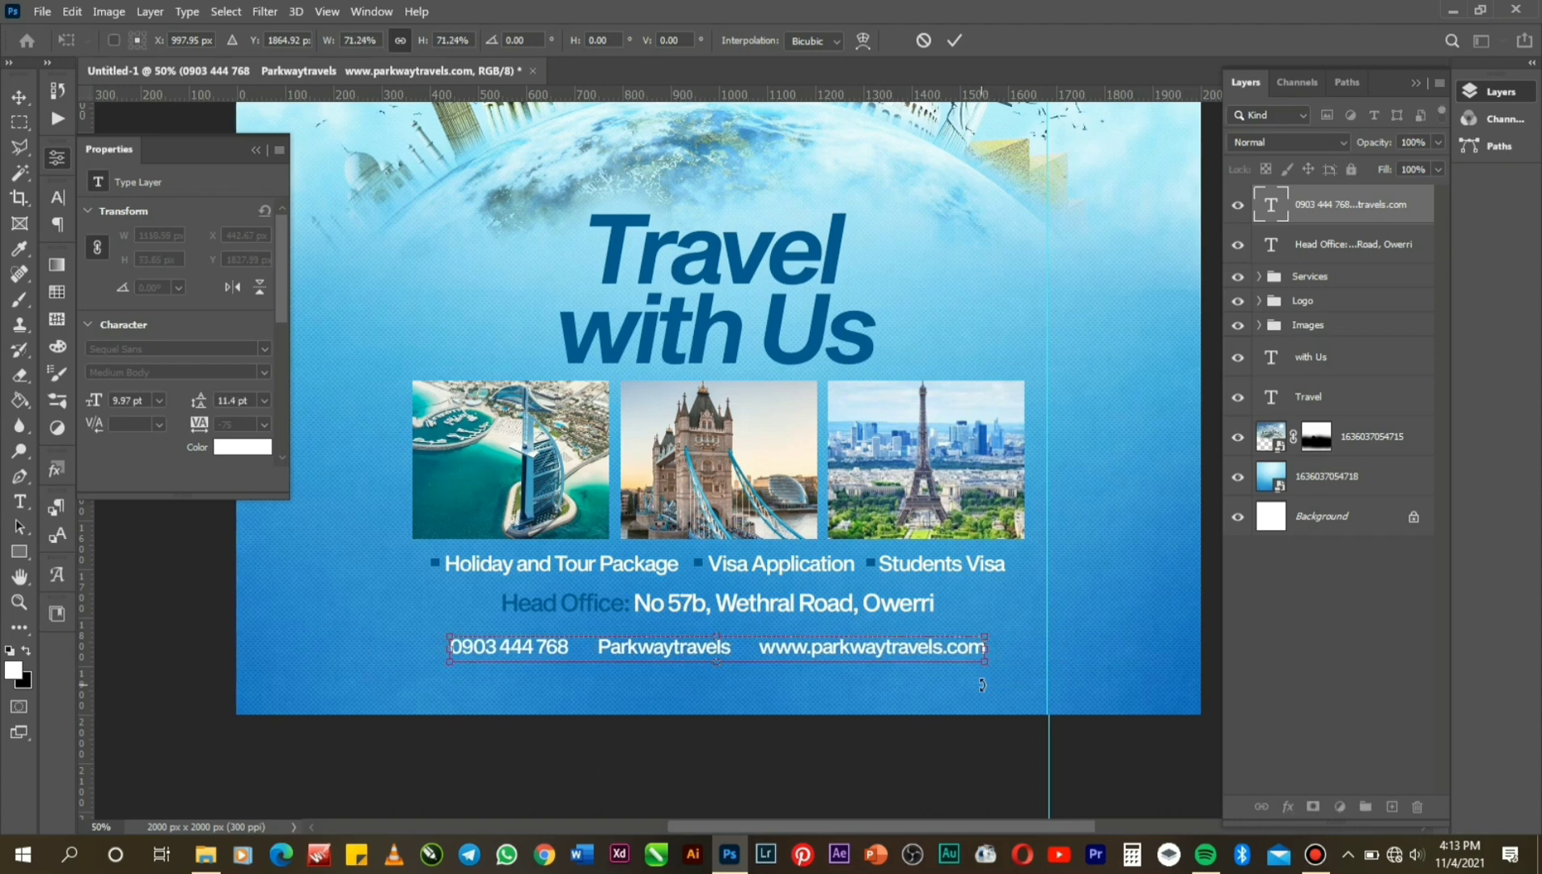
{"action": "key", "text": "Return"}
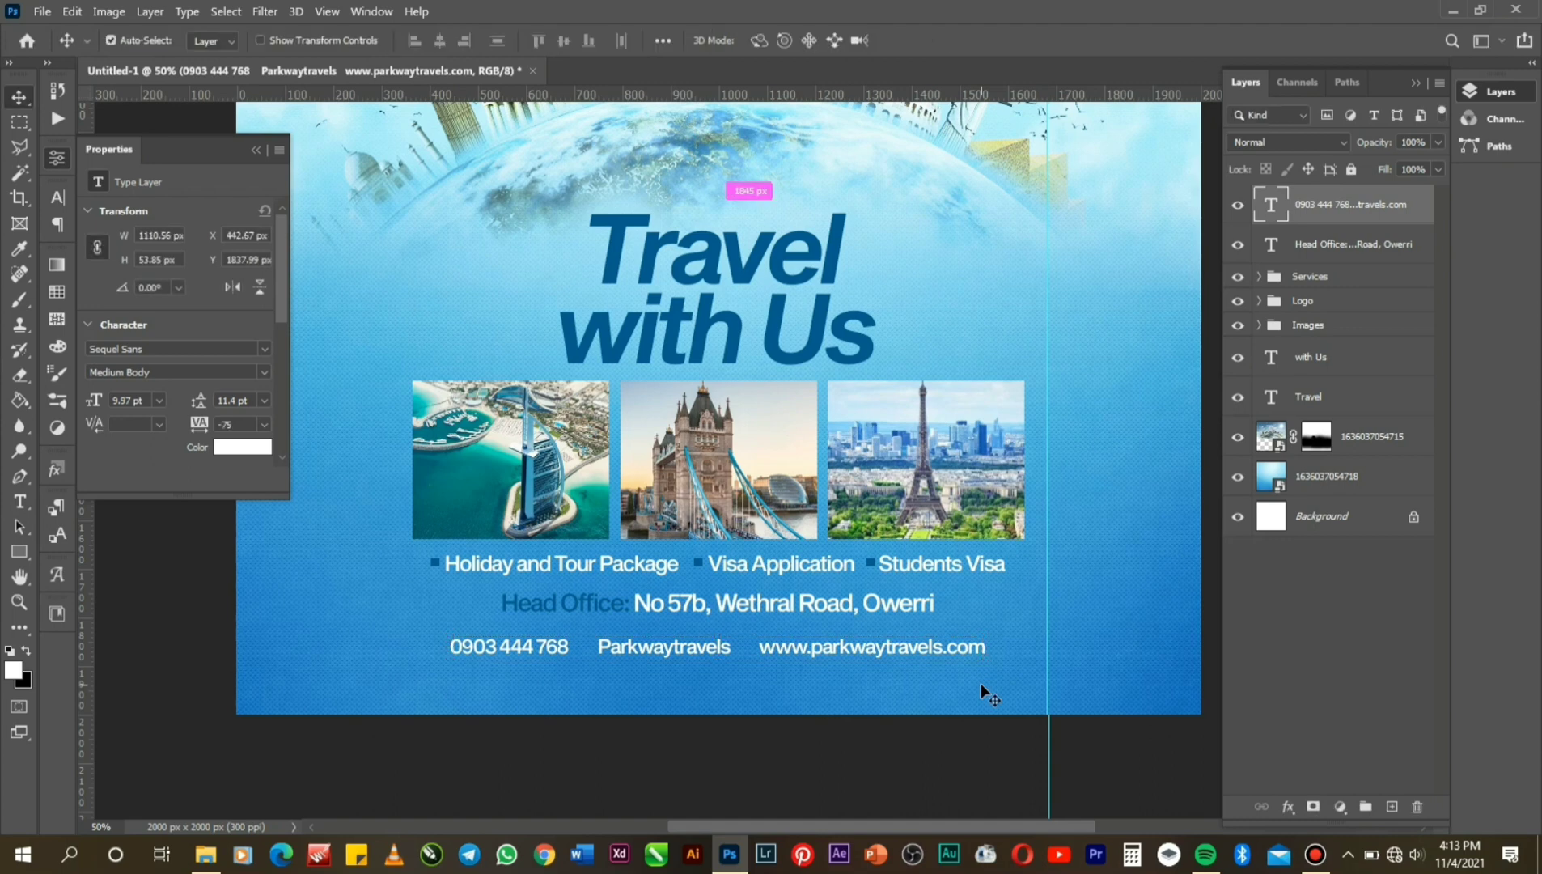
{"action": "left_click_drag", "start_coordinate": [980, 683], "coordinate": [980, 683]}
{"action": "key", "text": "ctrl+a"}
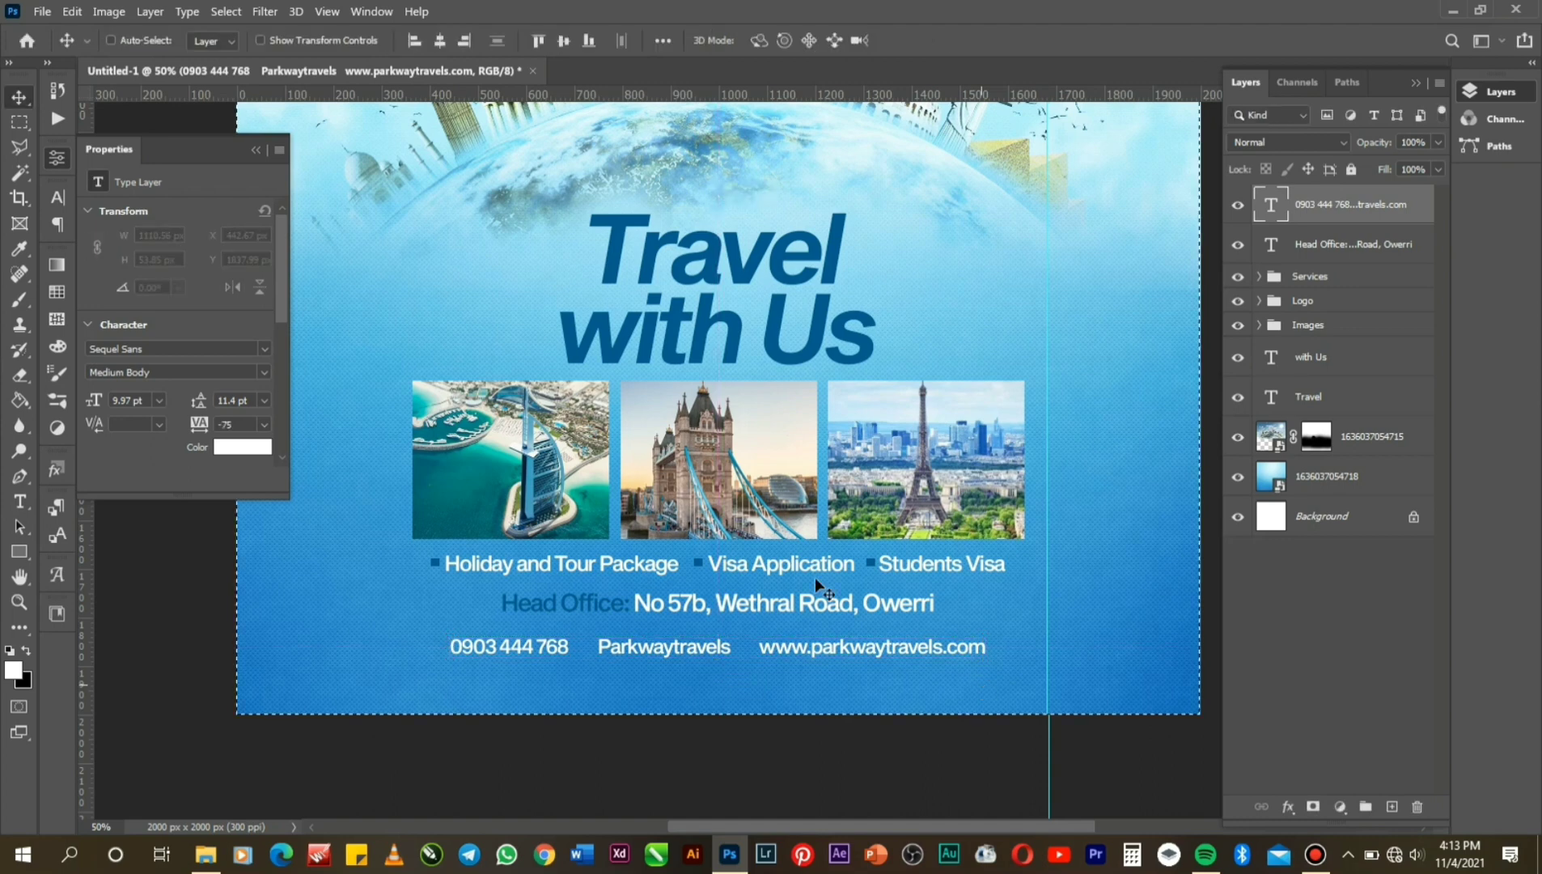
{"action": "left_click", "coordinate": [441, 41]}
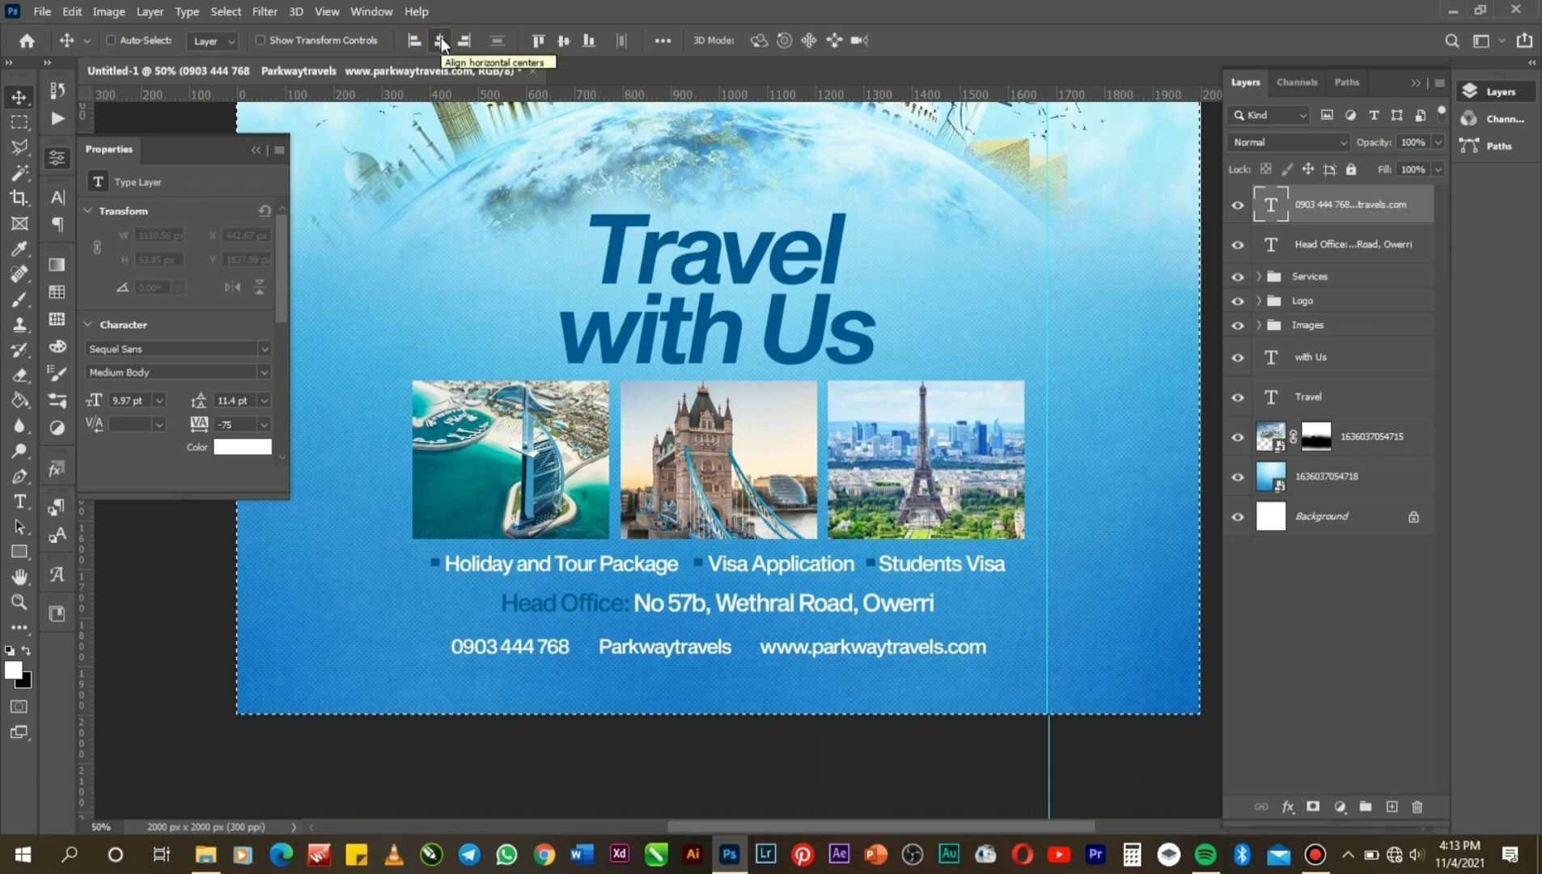
{"action": "key", "text": "ctrl"}
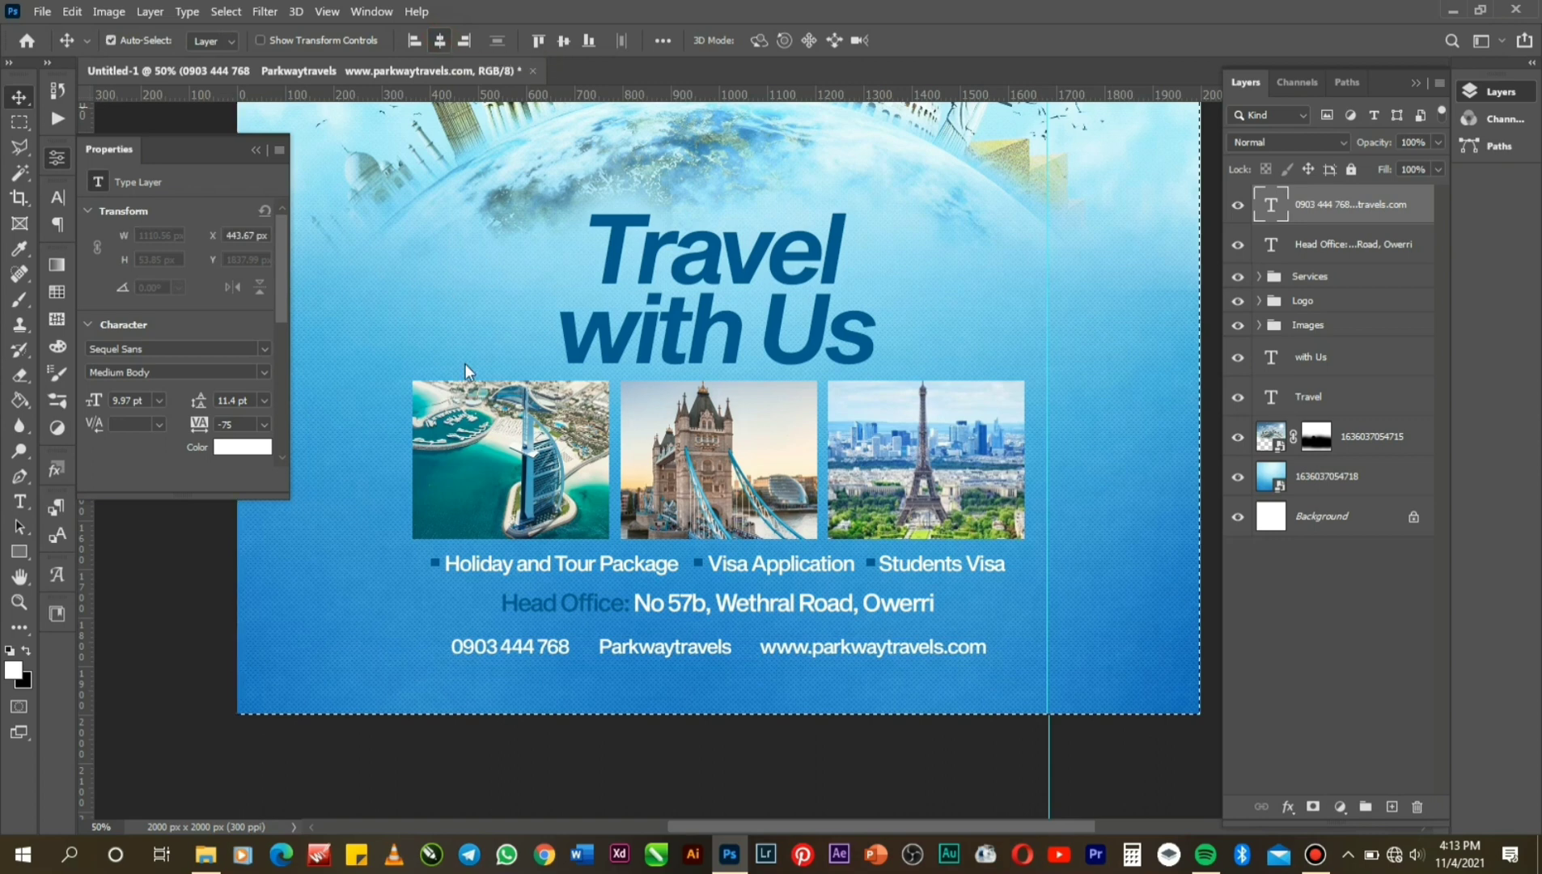
{"action": "key", "text": "ctrl+d"}
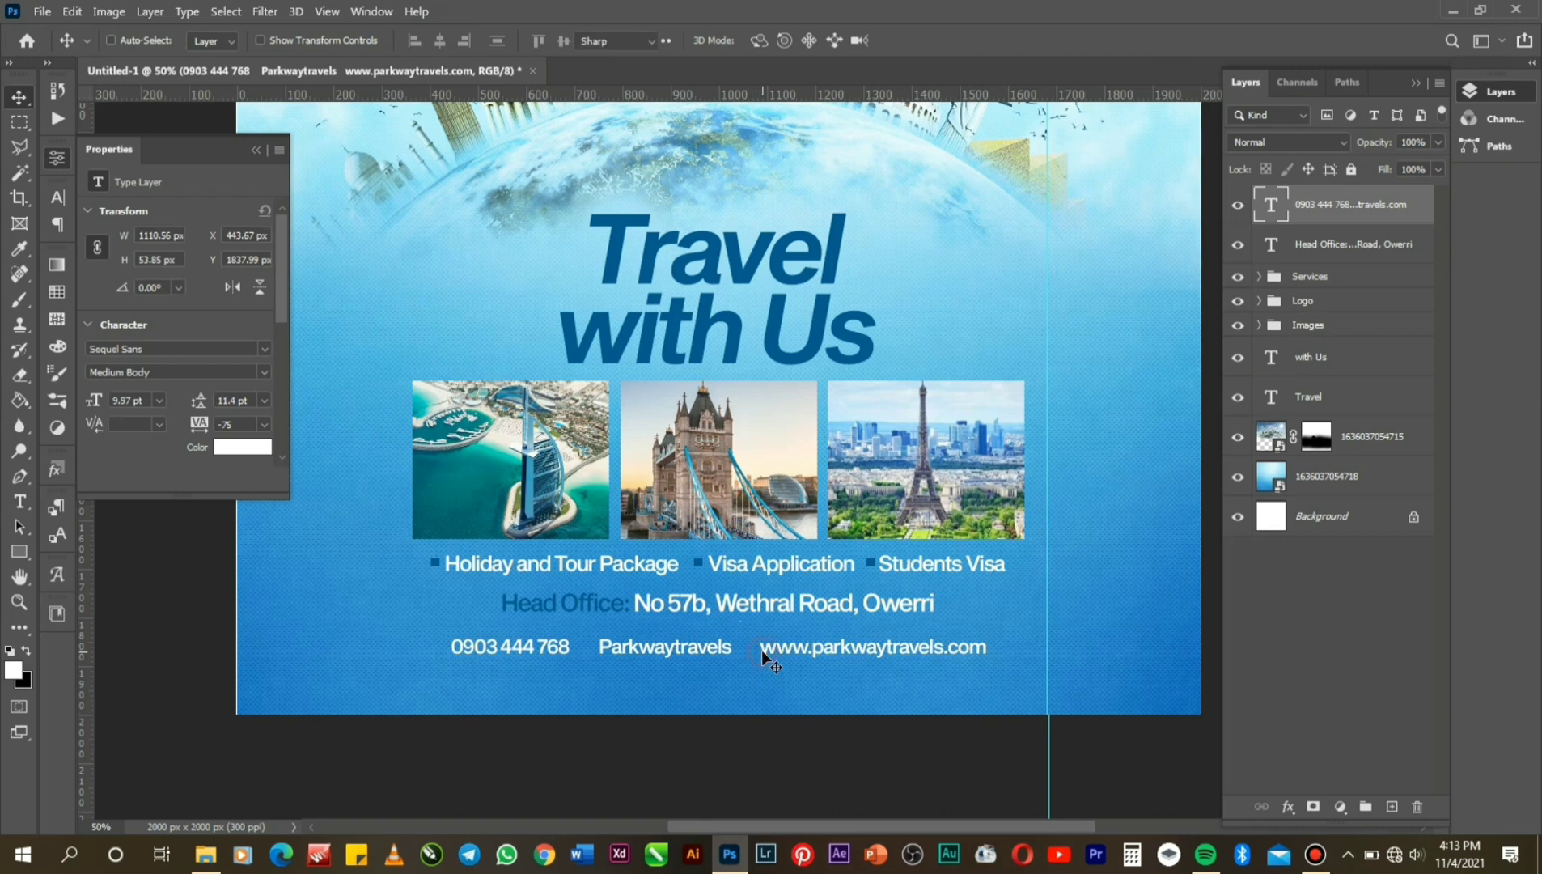
Delete the extra spaces before the website address in the contact line and commit the edit.
{"action": "double_click", "coordinate": [762, 647]}
{"action": "left_click", "coordinate": [762, 647]}
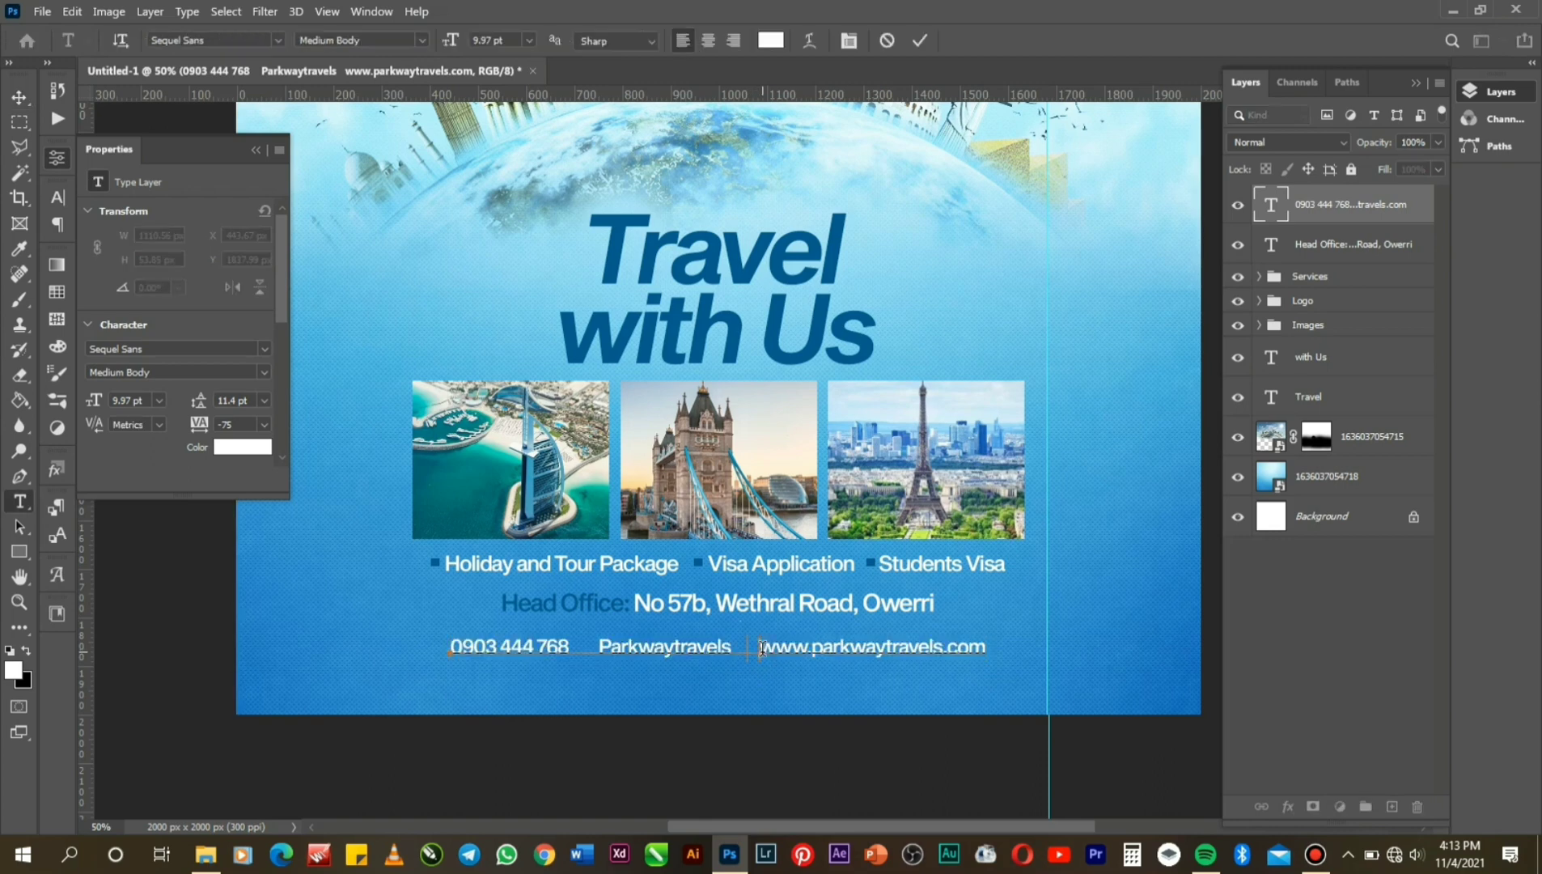
{"action": "key", "text": "BackSpace"}
{"action": "key", "text": "BackSpace"}
{"action": "key", "text": "BackSpace"}
{"action": "key", "text": "BackSpace"}
{"action": "key", "text": "BackSpace"}
{"action": "key", "text": "BackSpace"}
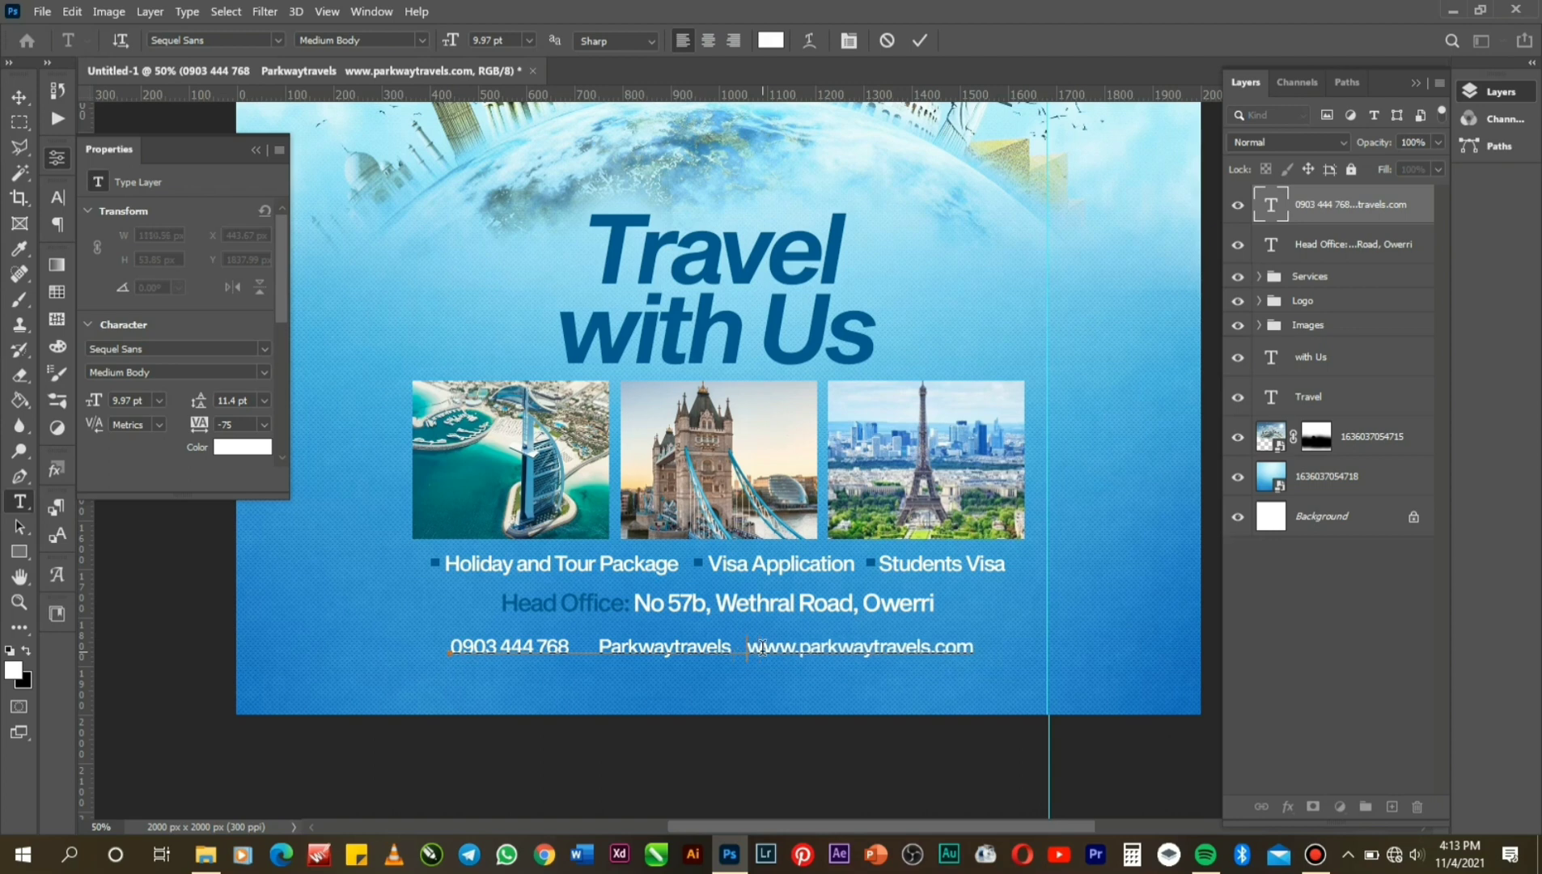
{"action": "left_click", "coordinate": [922, 41]}
Zoom in on the contact line.
{"action": "key", "text": "v"}
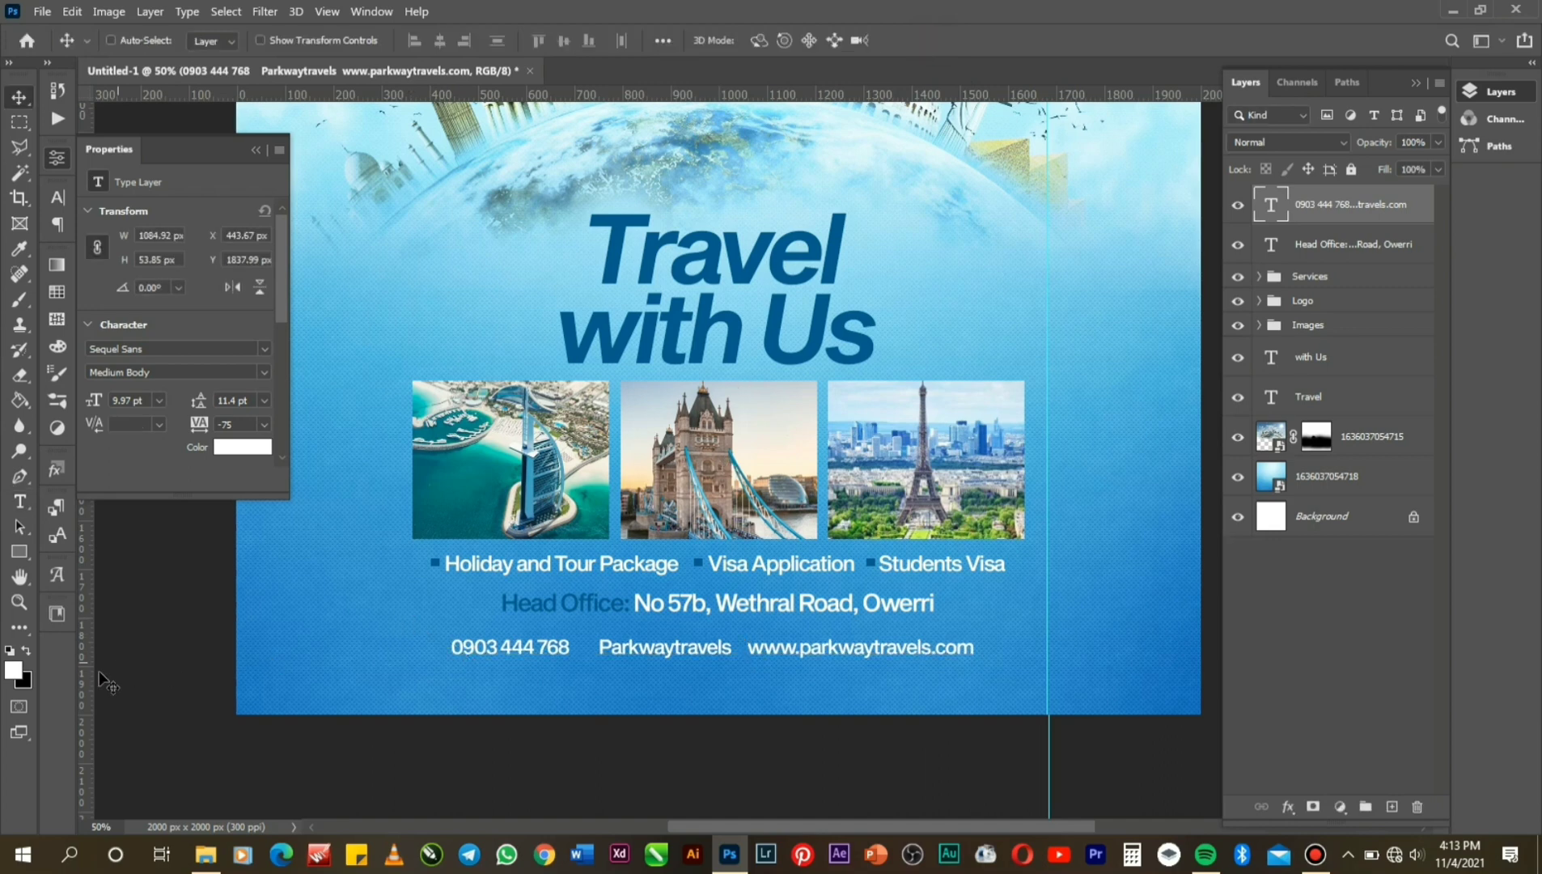
{"action": "left_click", "coordinate": [20, 603]}
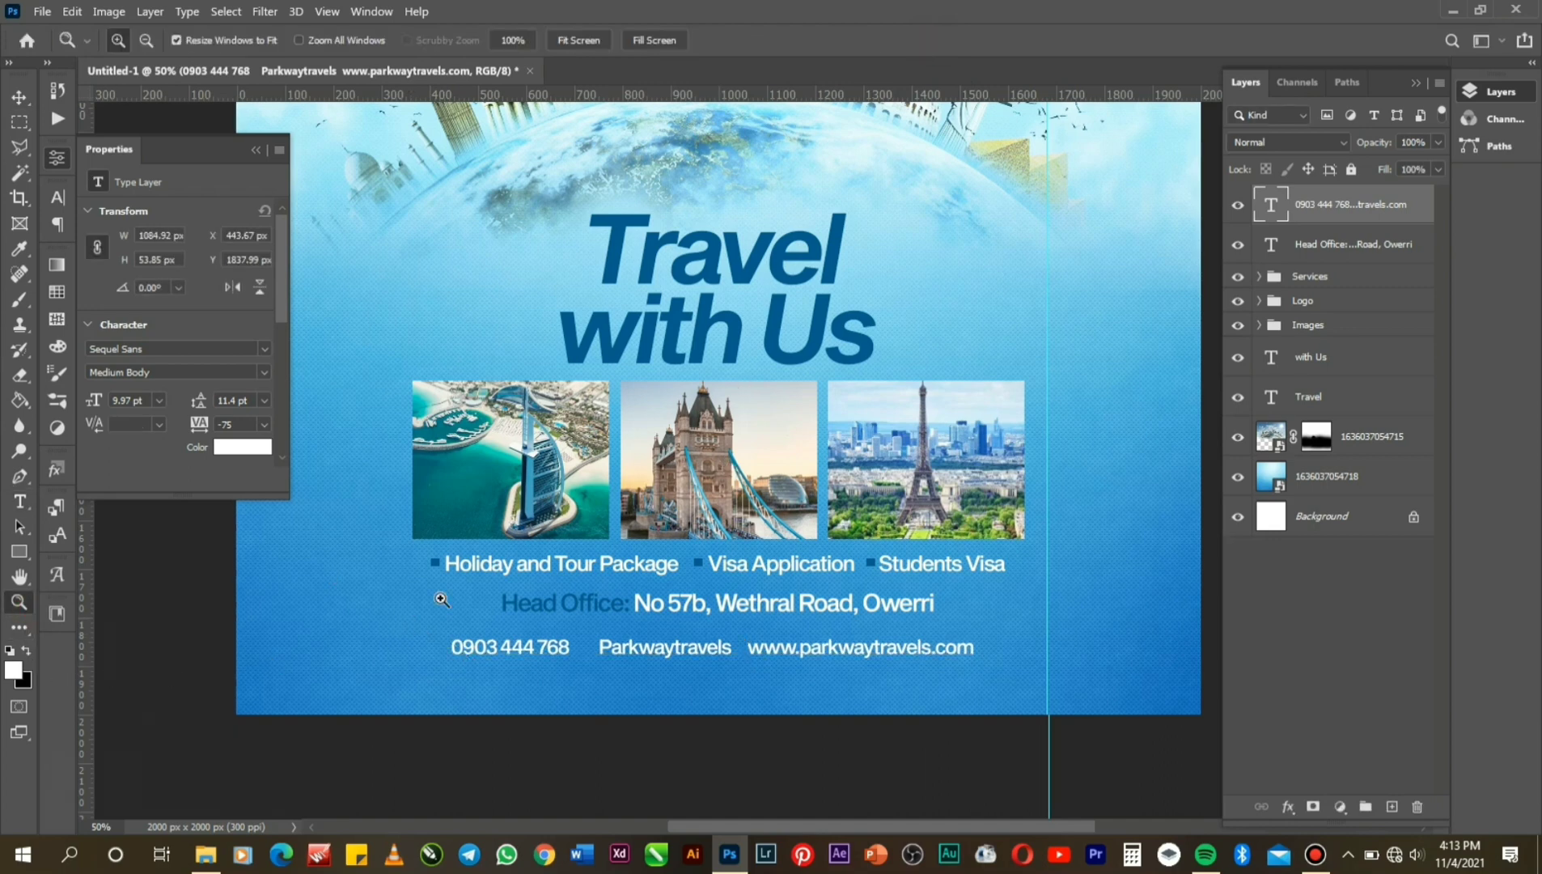
{"action": "left_click", "coordinate": [755, 669]}
Draw a thin 4 × 27 px bar between Parkwaytravels and the website, filled with the bullets' dark blue.
{"action": "left_click", "coordinate": [755, 670]}
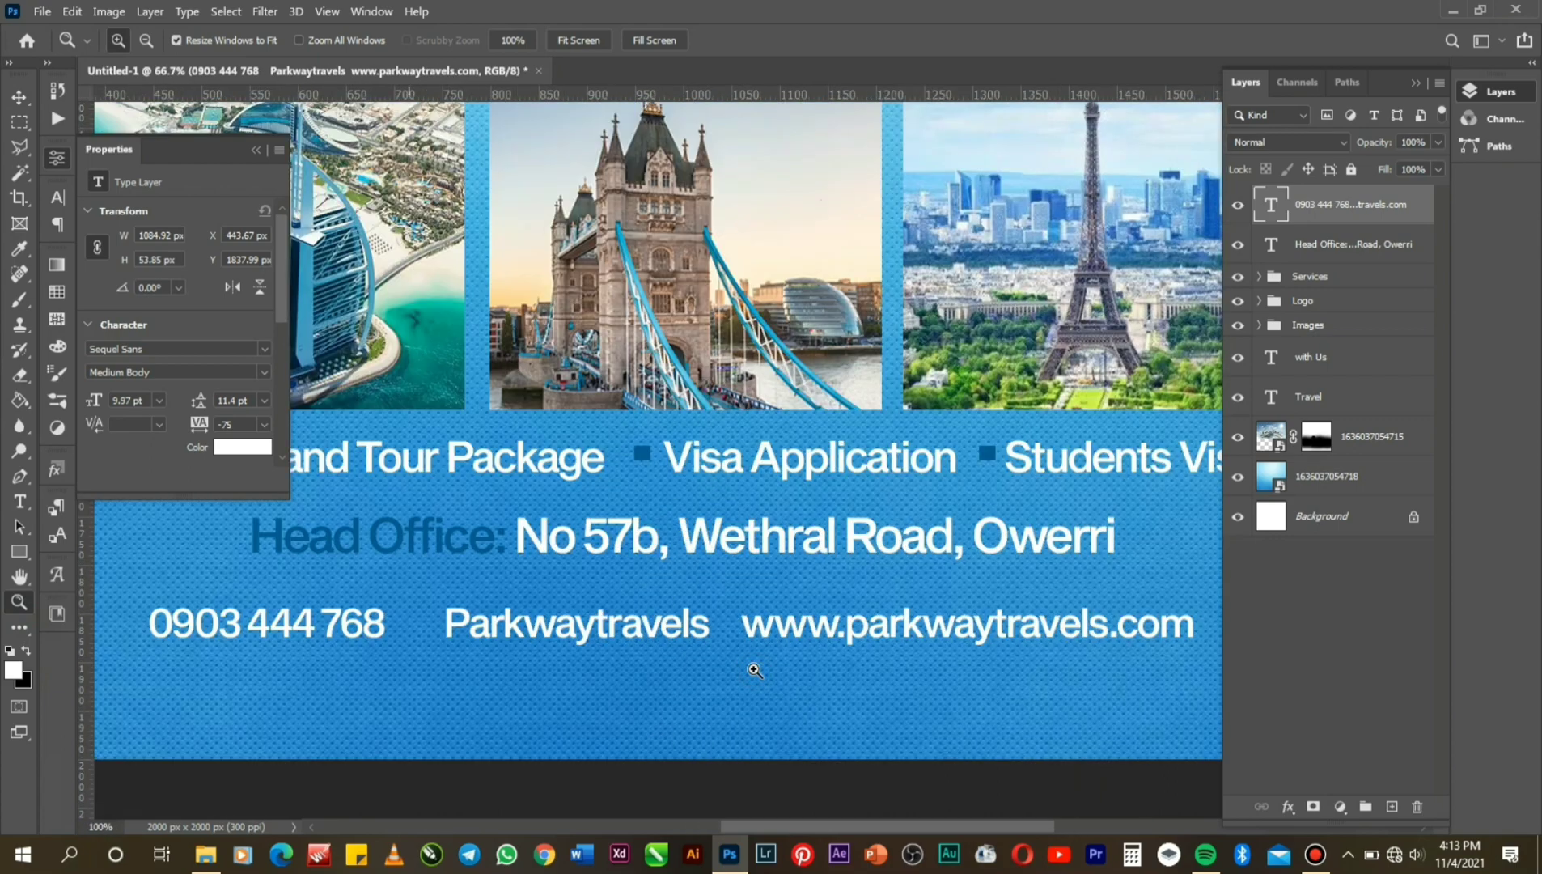
{"action": "left_click", "coordinate": [17, 556]}
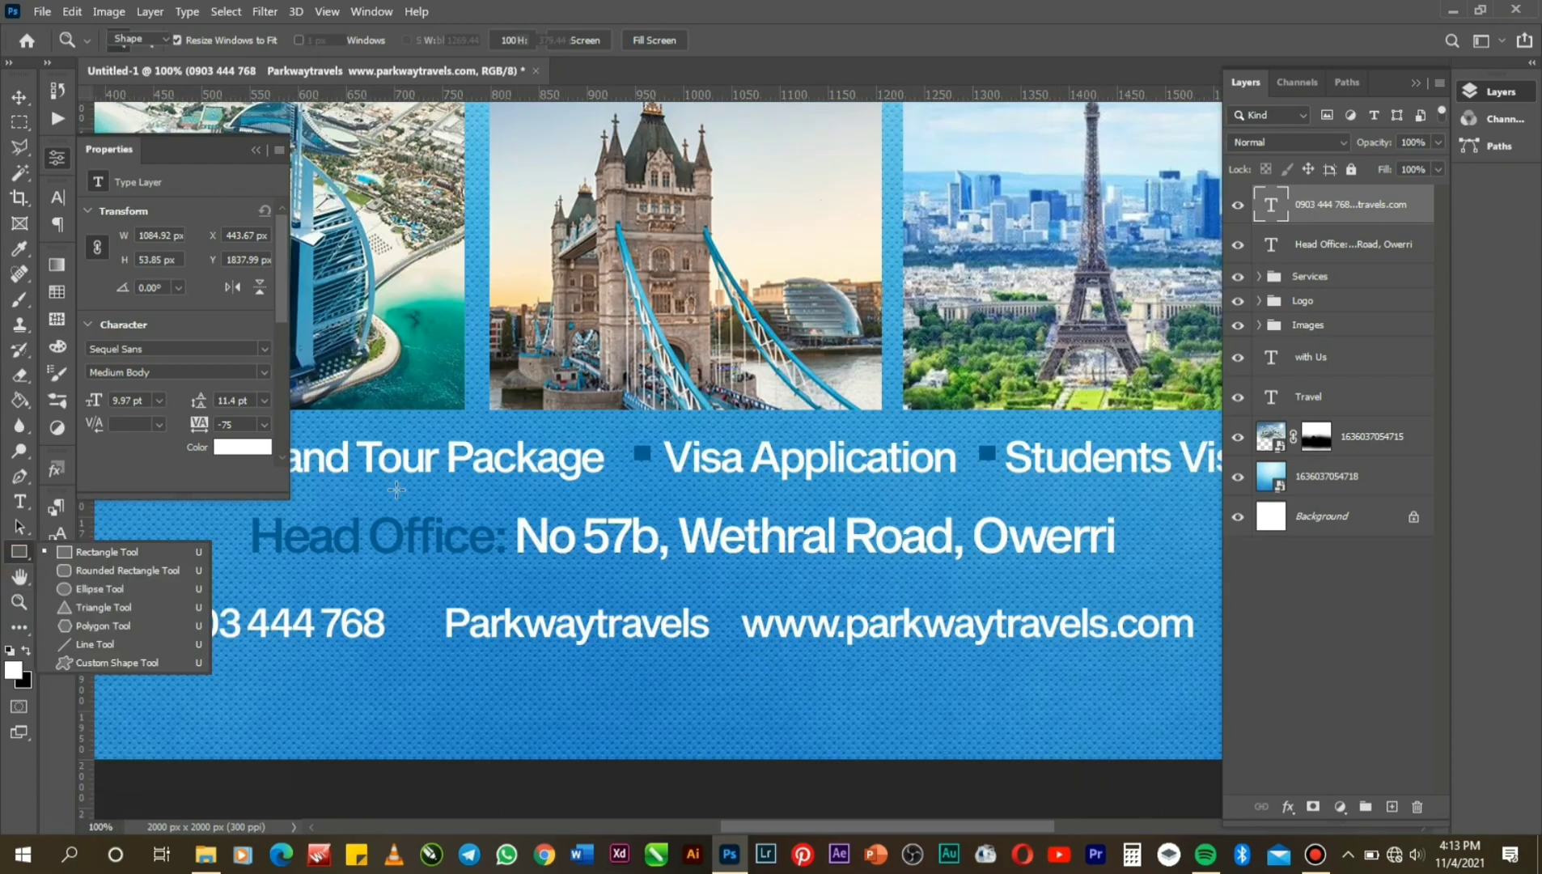
{"action": "left_click", "coordinate": [722, 609]}
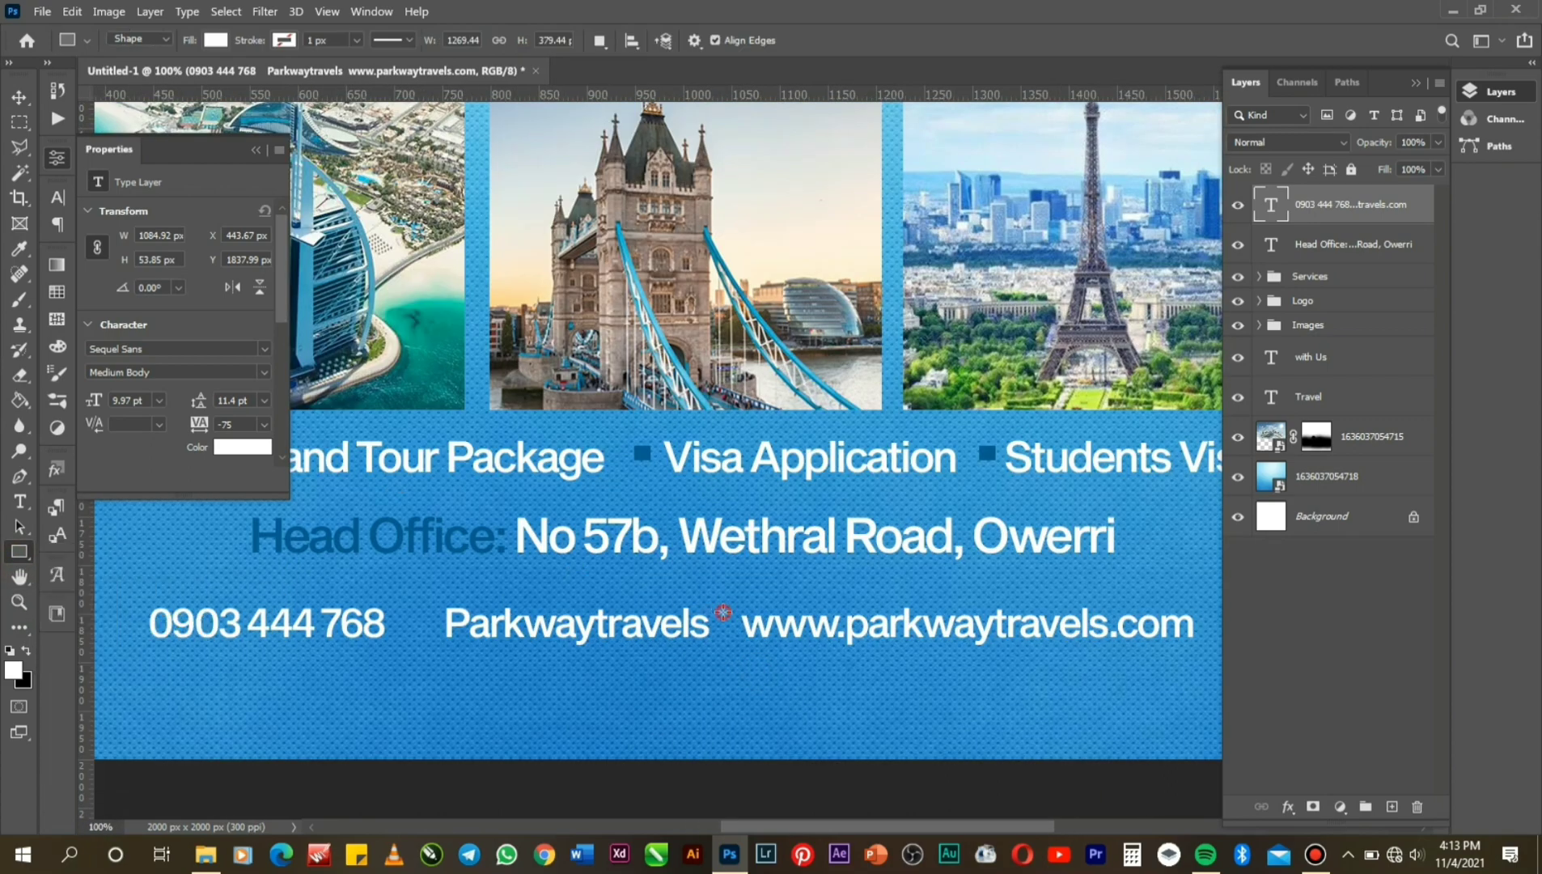
{"action": "left_click_drag", "start_coordinate": [723, 613], "coordinate": [725, 635]}
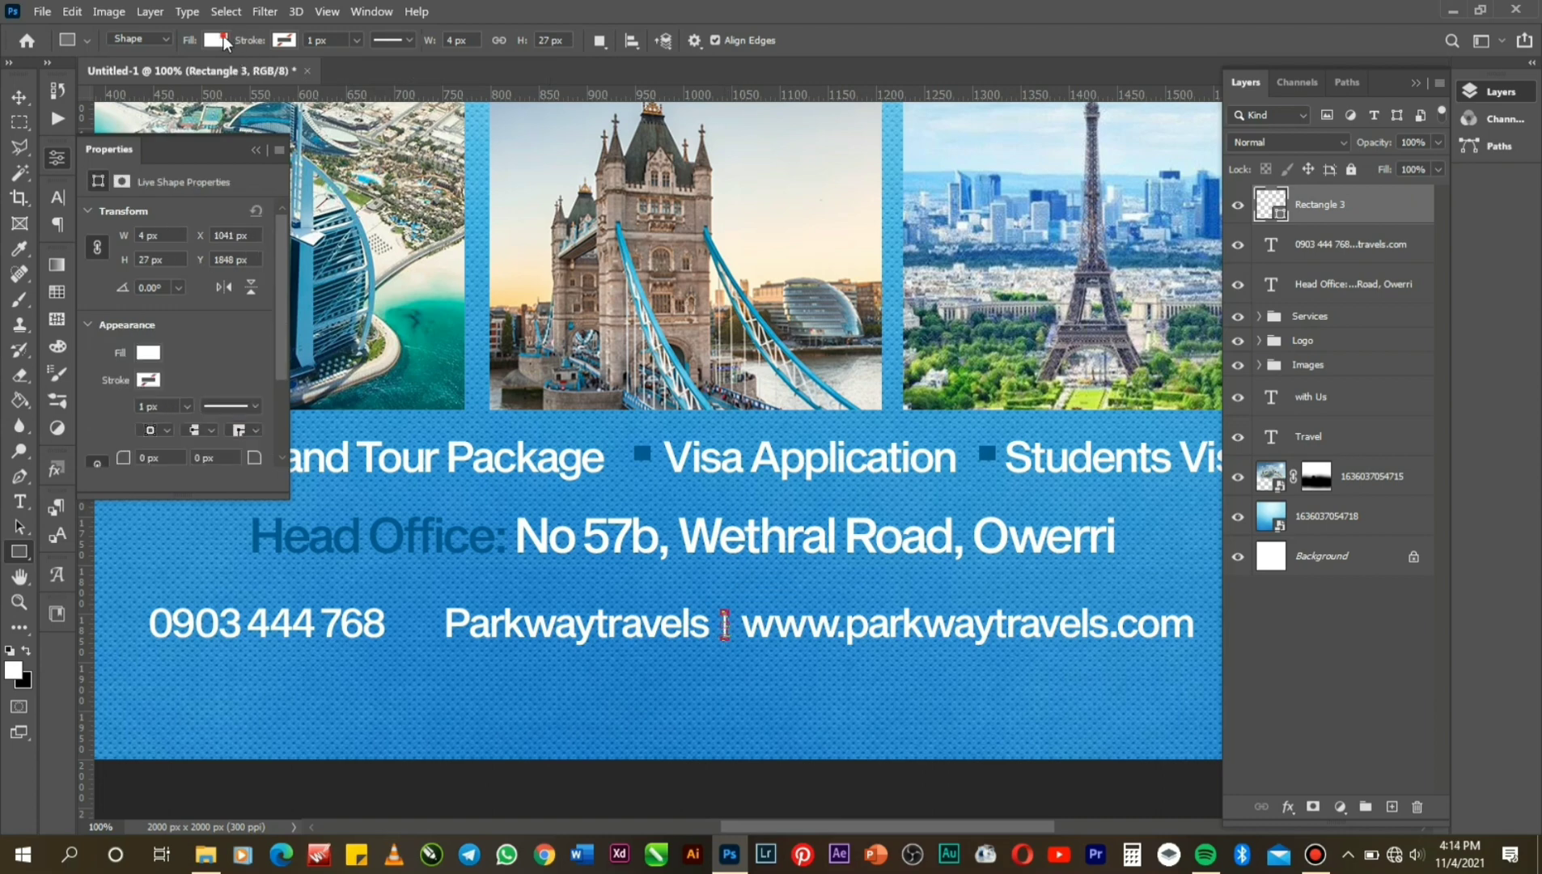
{"action": "left_click", "coordinate": [216, 40]}
{"action": "left_click", "coordinate": [334, 78]}
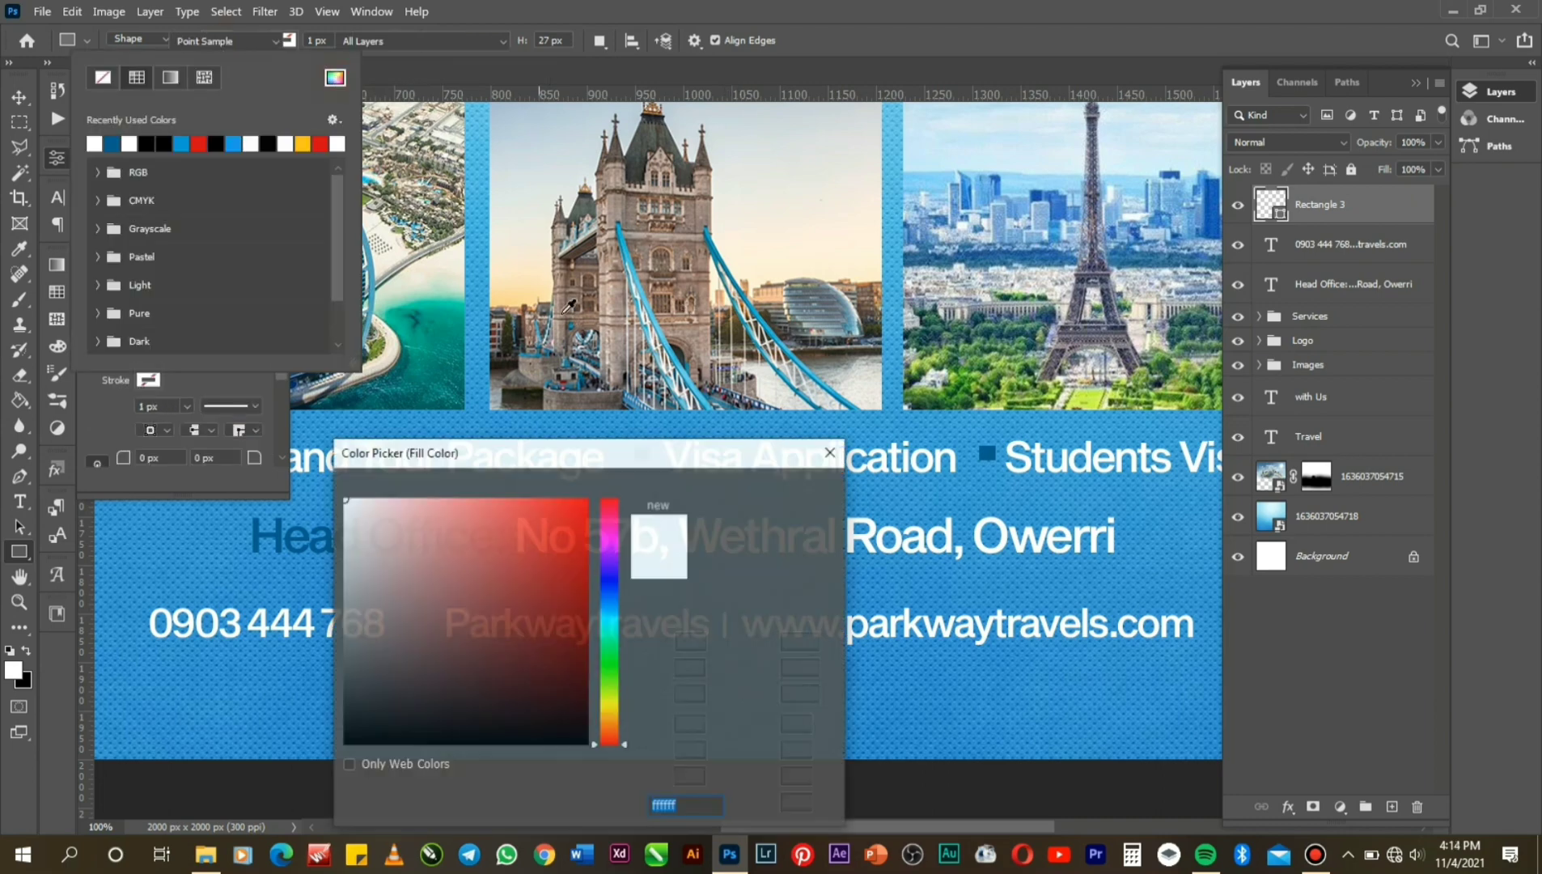
{"action": "left_click_drag", "start_coordinate": [601, 460], "coordinate": [610, 603]}
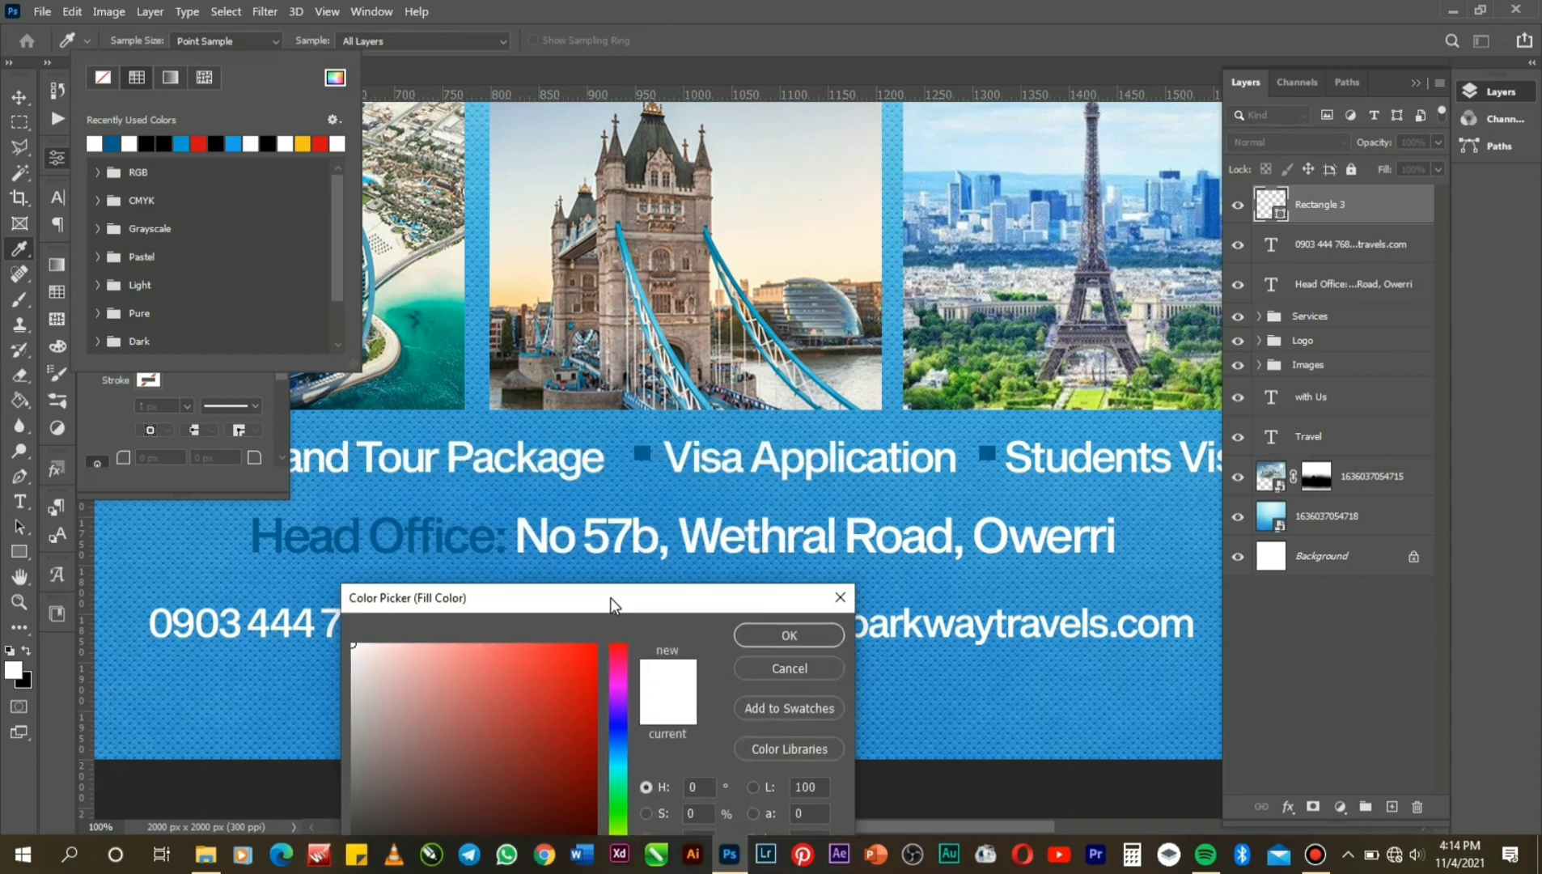
{"action": "left_click", "coordinate": [643, 454]}
{"action": "left_click", "coordinate": [790, 636]}
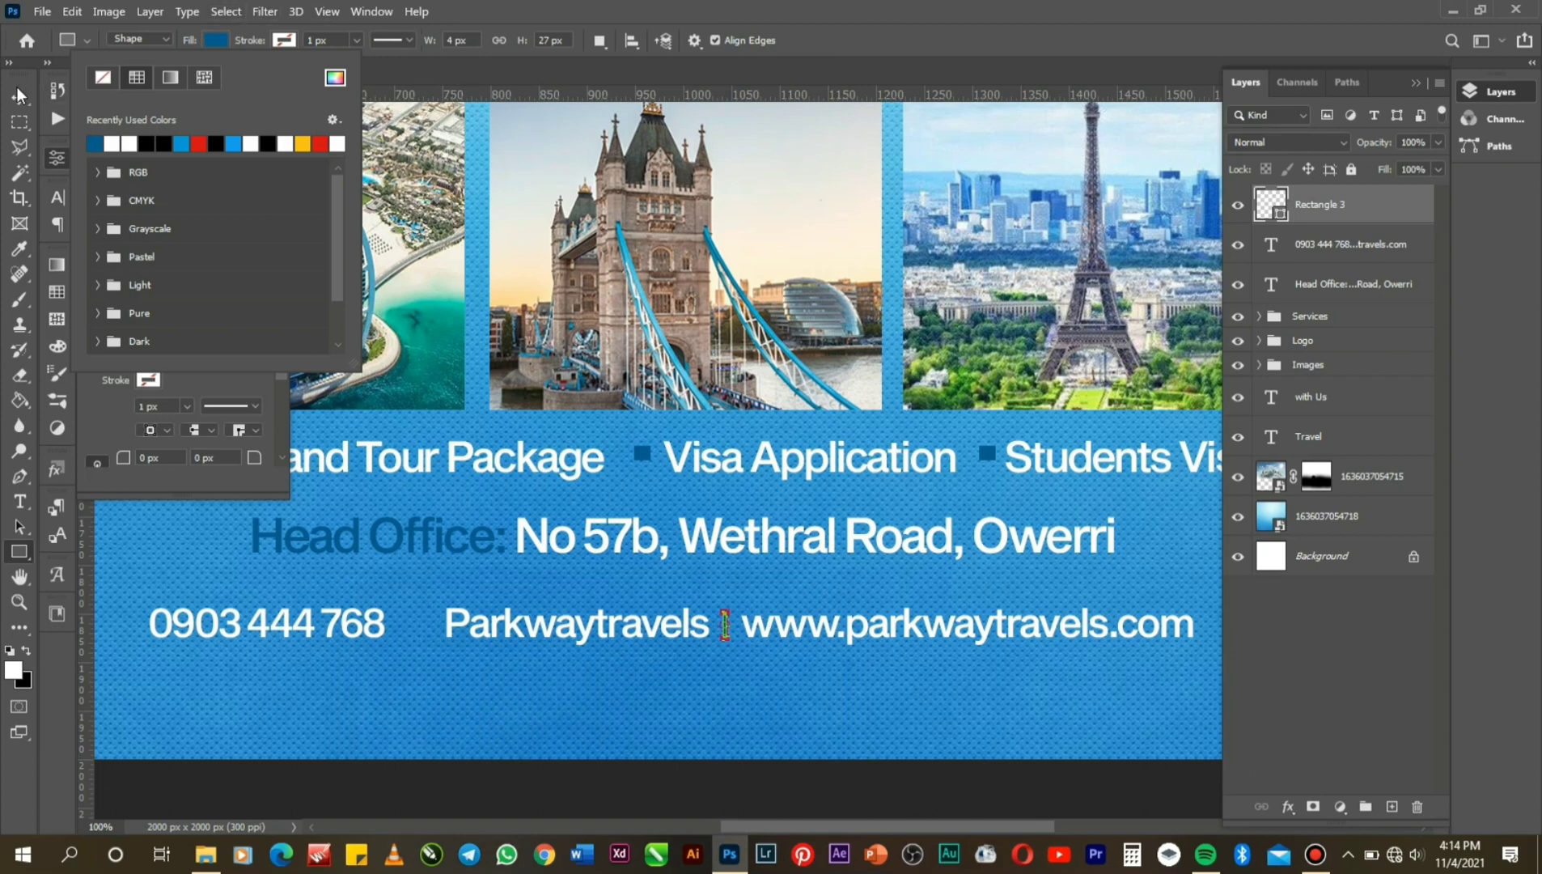
{"action": "left_click", "coordinate": [19, 96]}
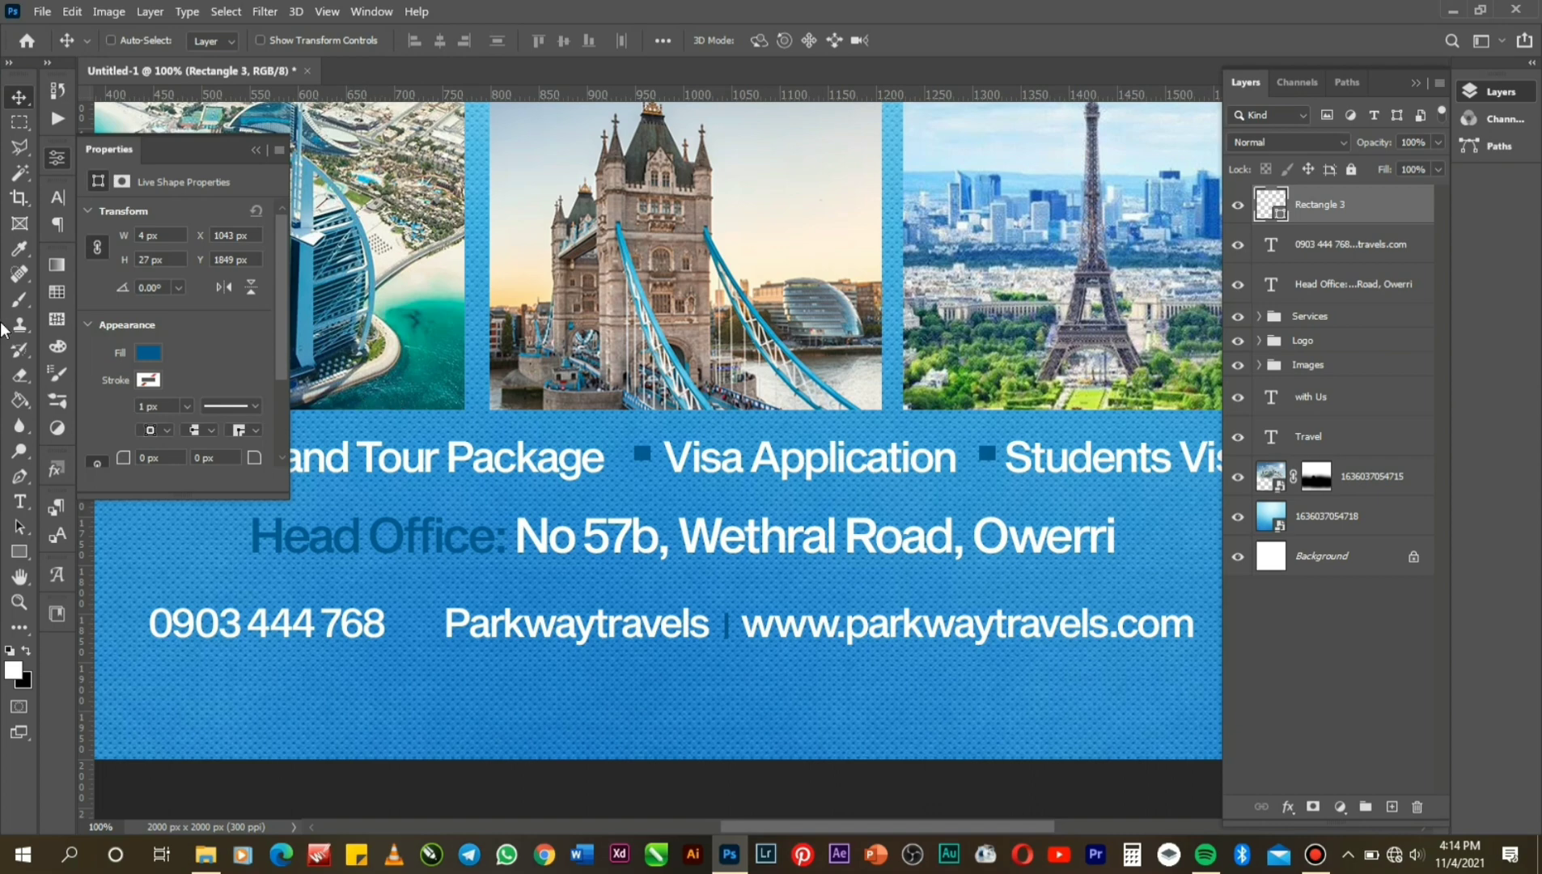
Place the green phone icon PNG into the flyer as an embedded image.
{"action": "left_click", "coordinate": [42, 11]}
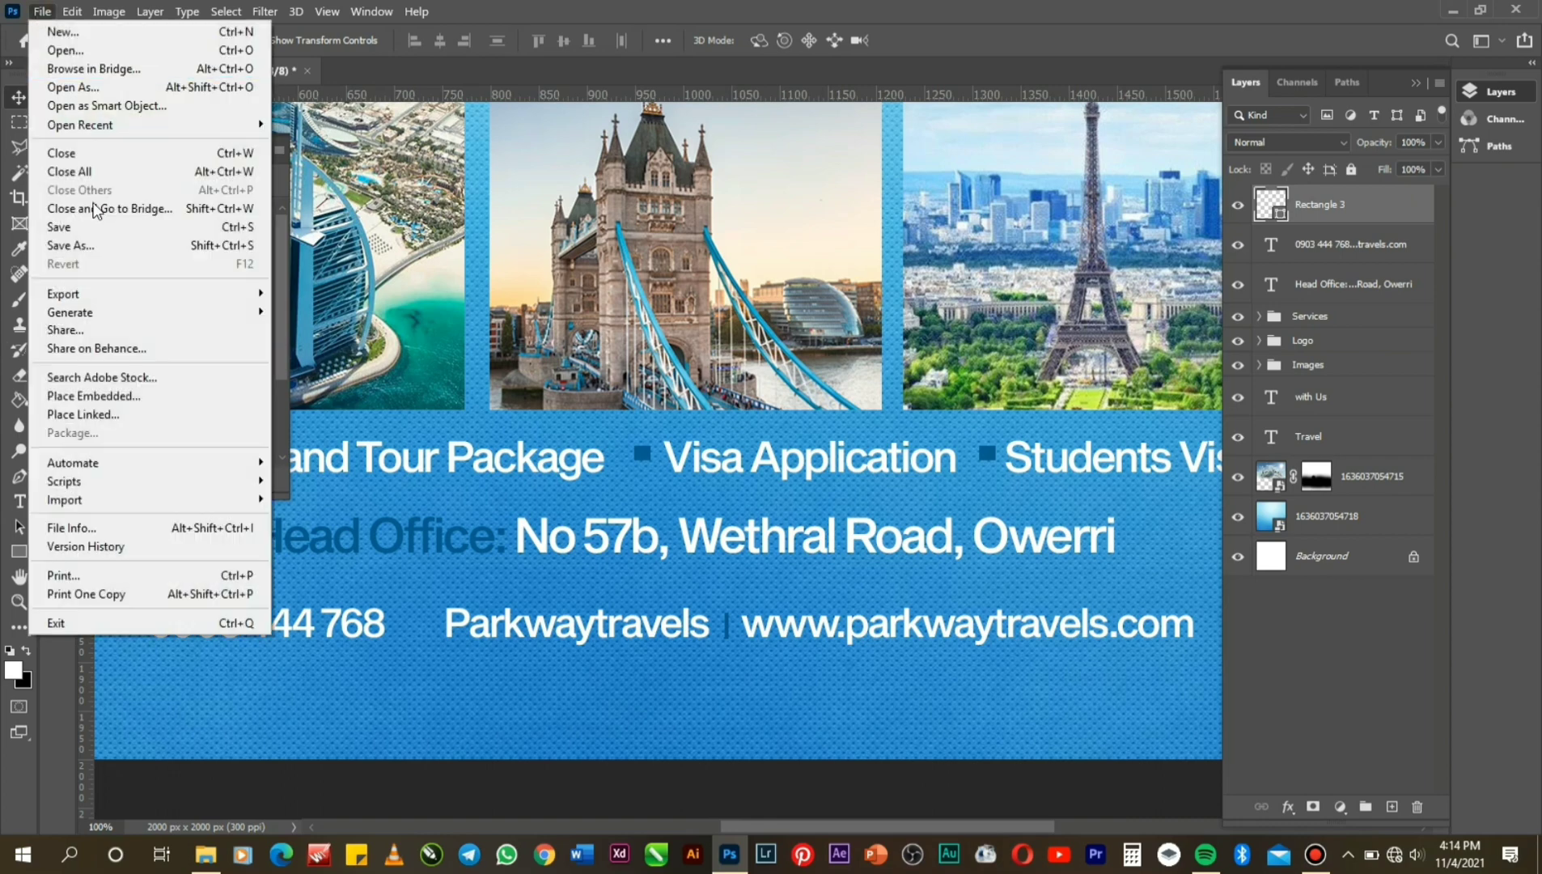
{"action": "left_click", "coordinate": [114, 395]}
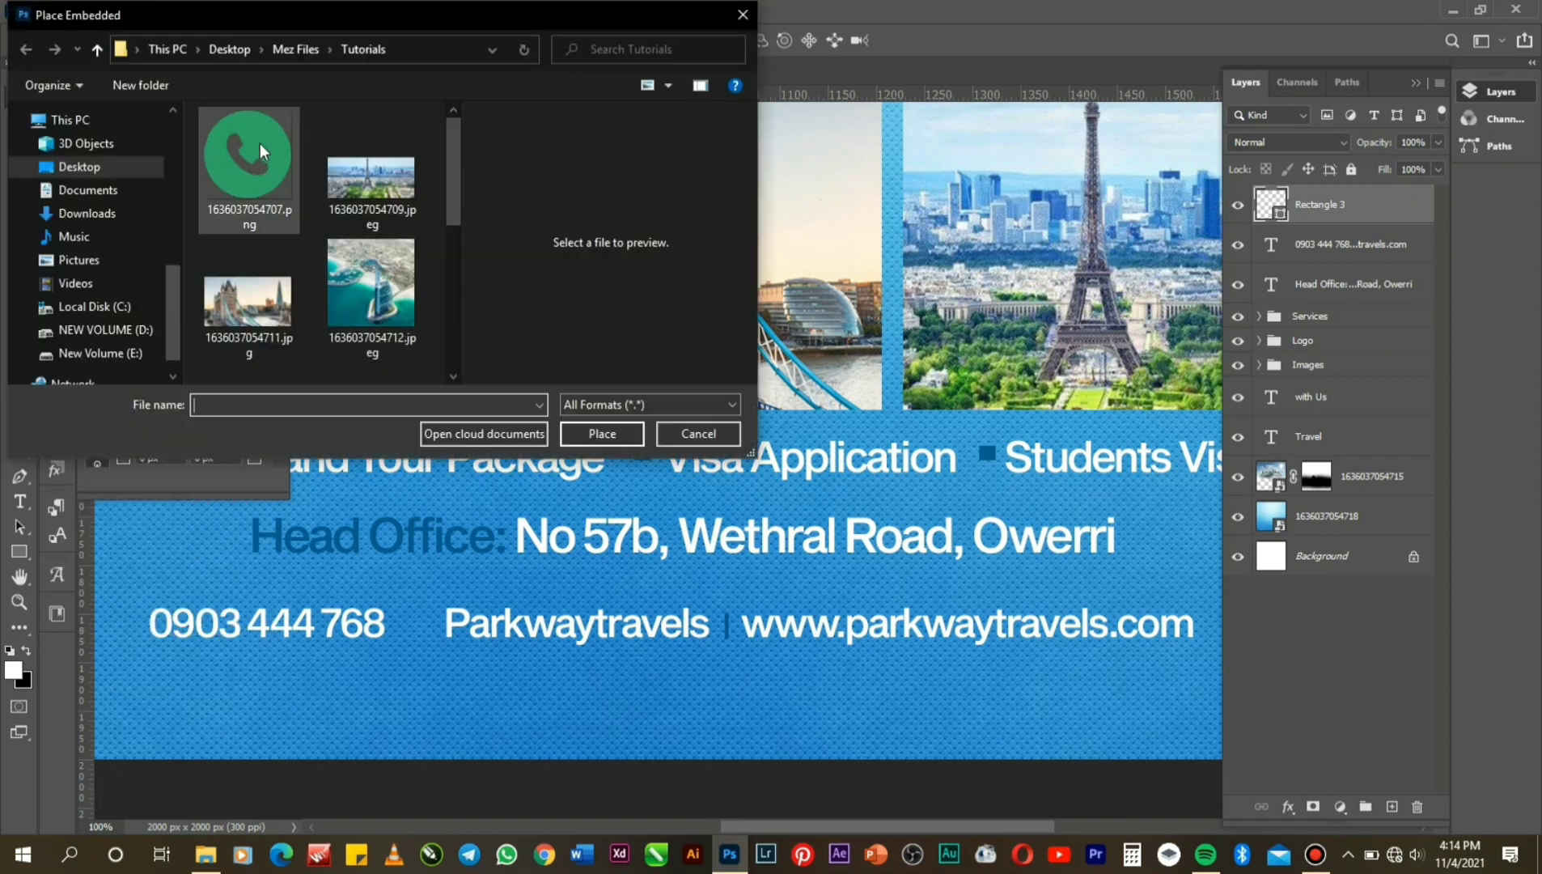
{"action": "left_click", "coordinate": [261, 143]}
{"action": "double_click", "coordinate": [260, 144]}
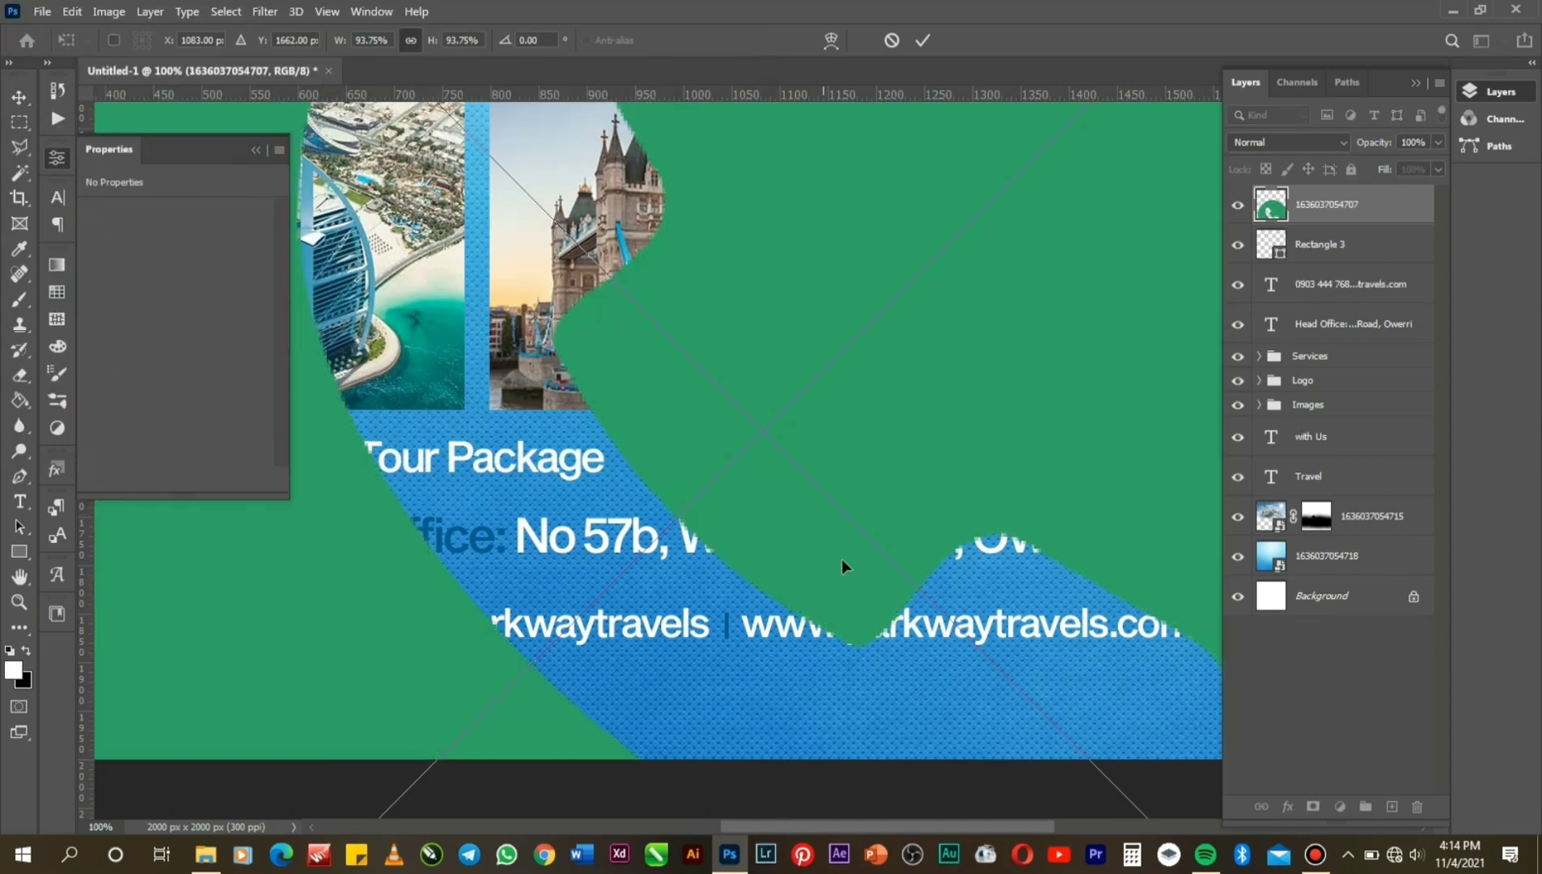
Scale the phone icon to 28 × 27 px and position it just before the phone number.
{"action": "left_click_drag", "start_coordinate": [462, 609], "coordinate": [975, 406]}
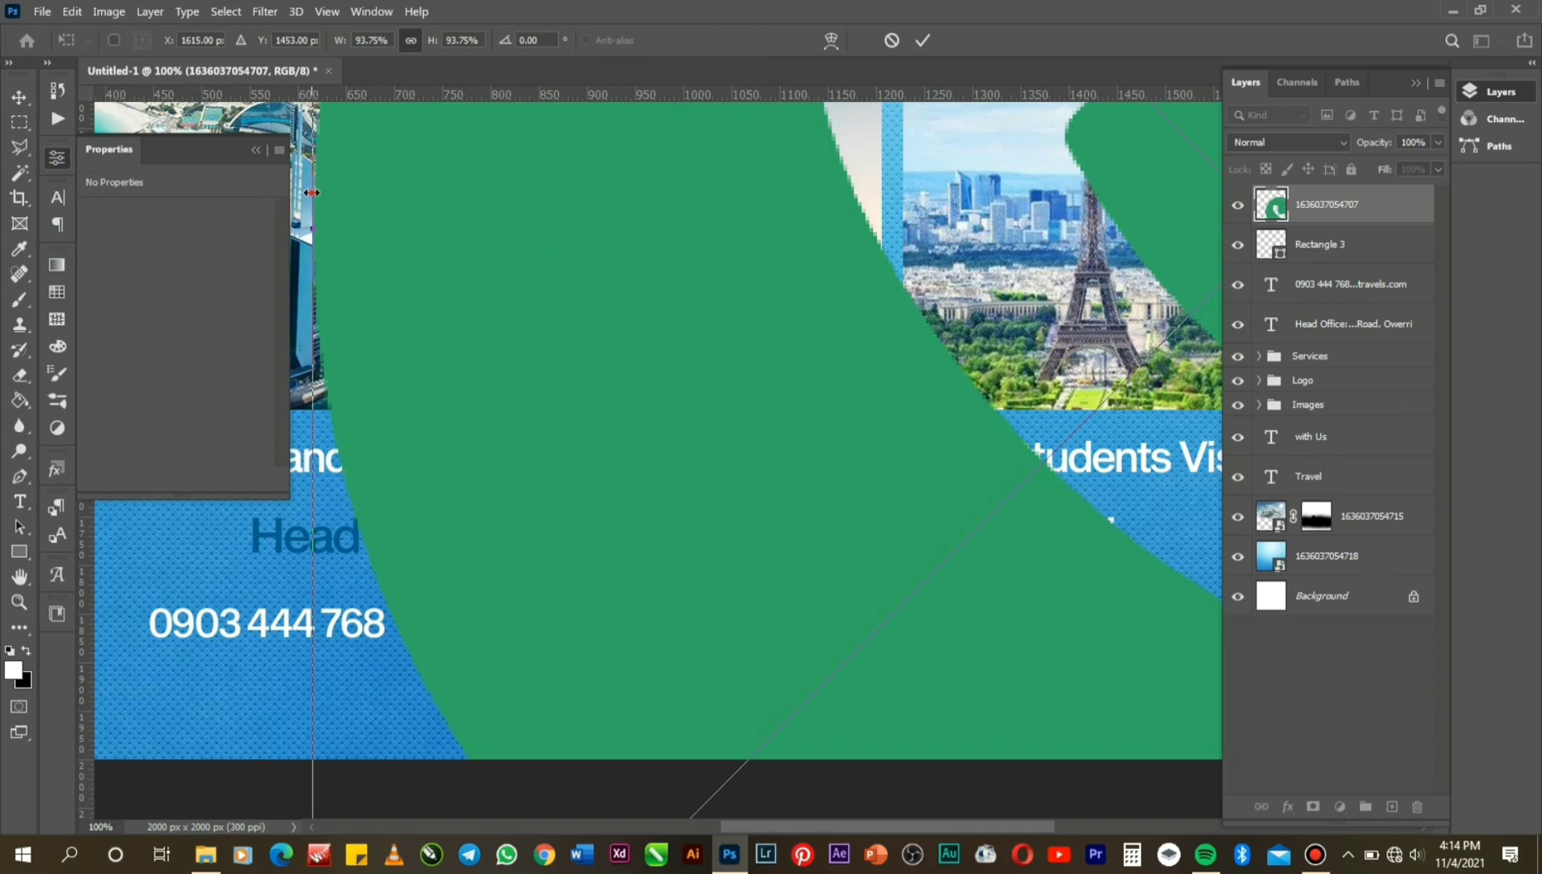
{"action": "left_click_drag", "start_coordinate": [311, 192], "coordinate": [992, 407]}
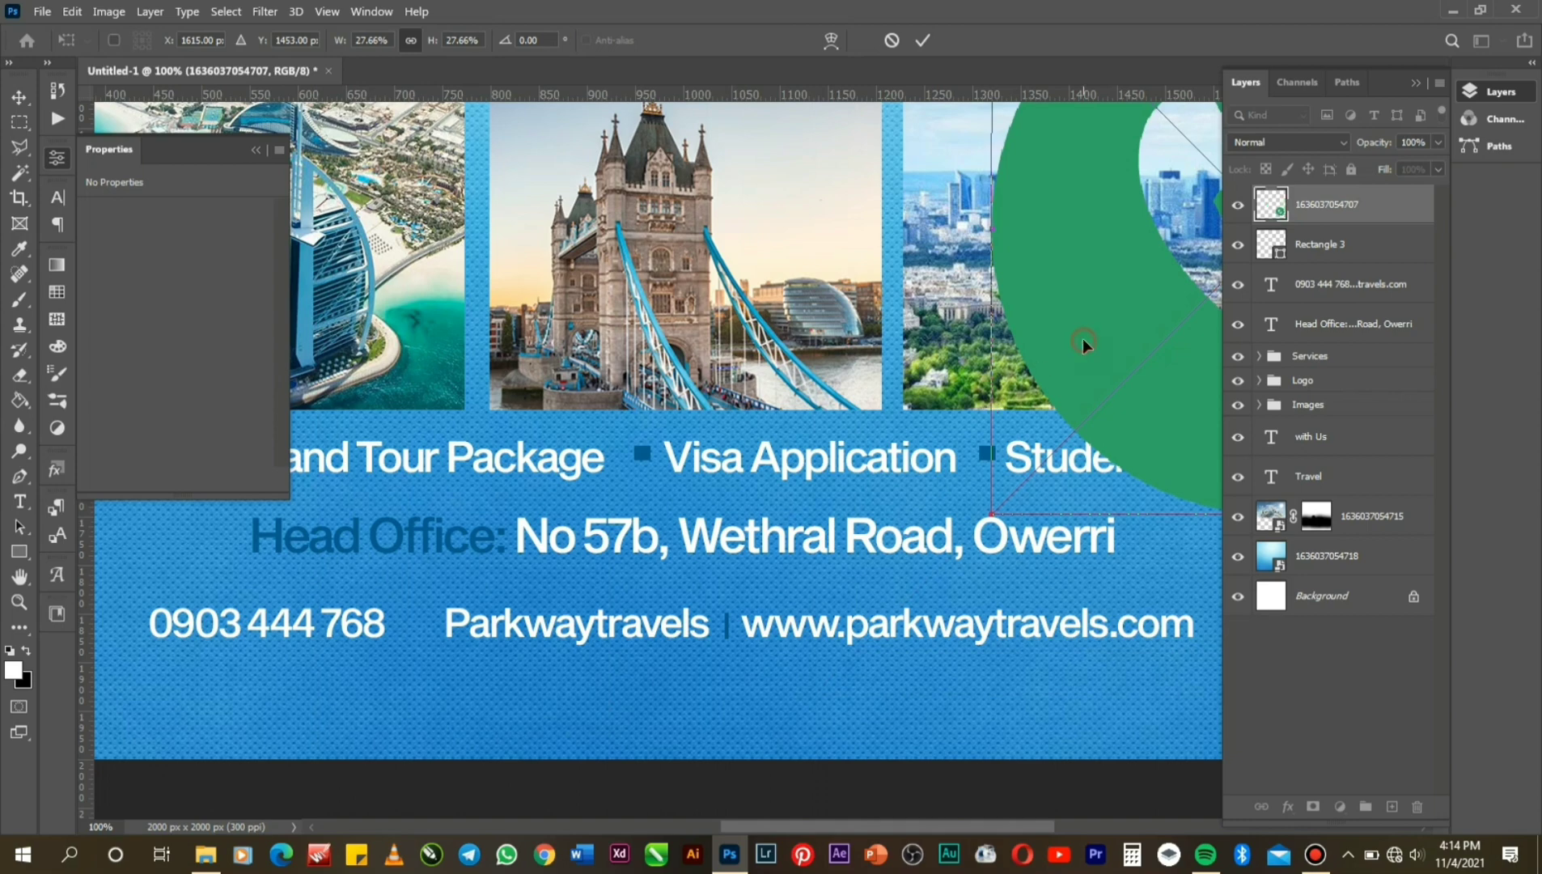
{"action": "left_click_drag", "start_coordinate": [1084, 344], "coordinate": [620, 553]}
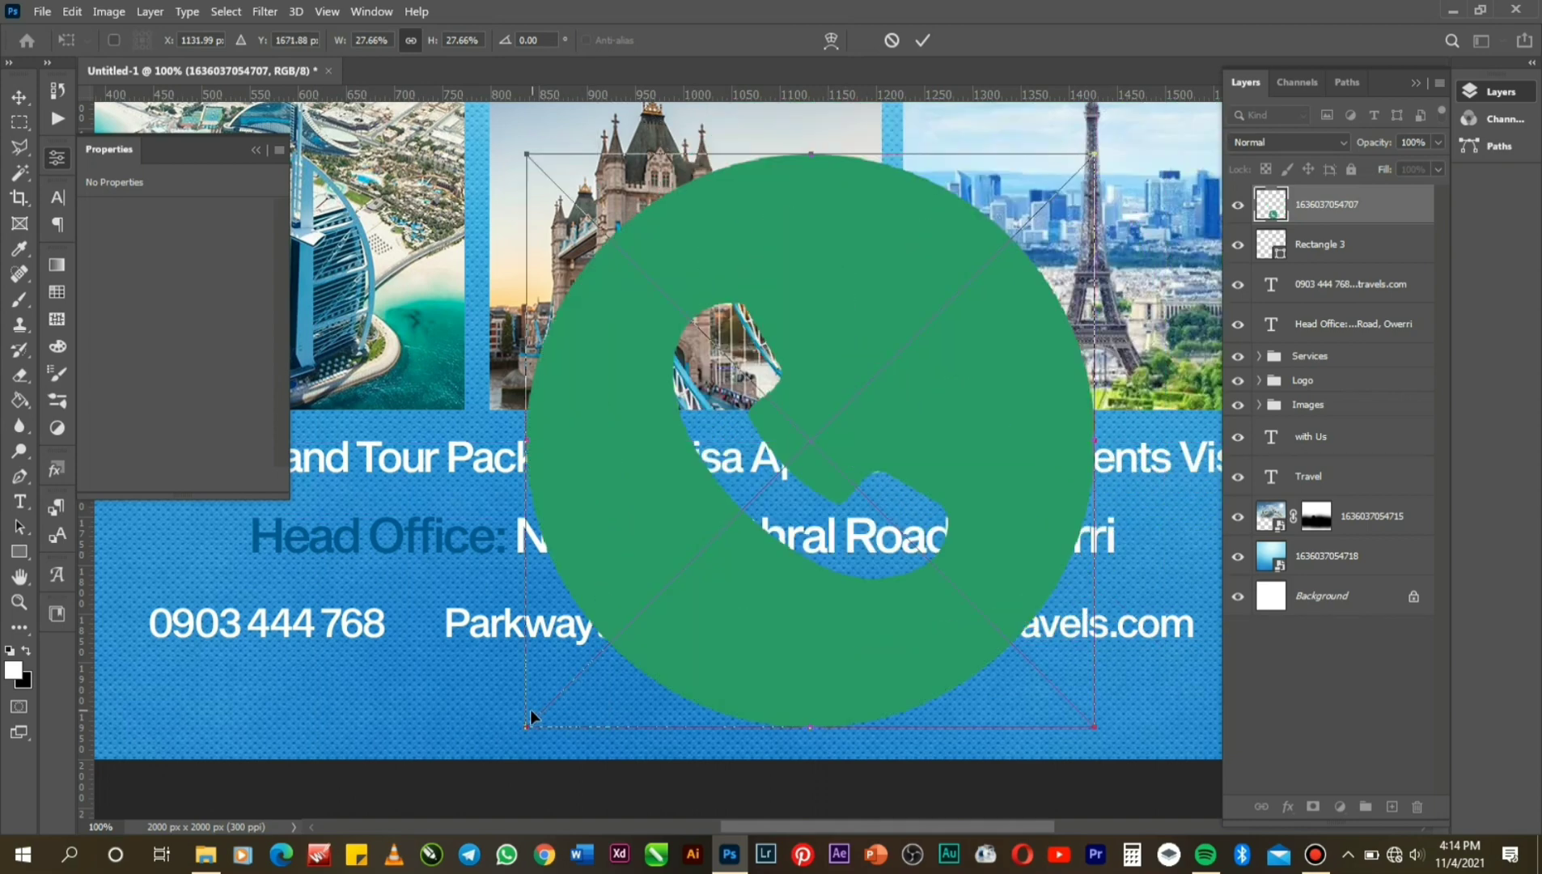
{"action": "left_click_drag", "start_coordinate": [529, 717], "coordinate": [146, 626]}
{"action": "key", "text": "Return"}
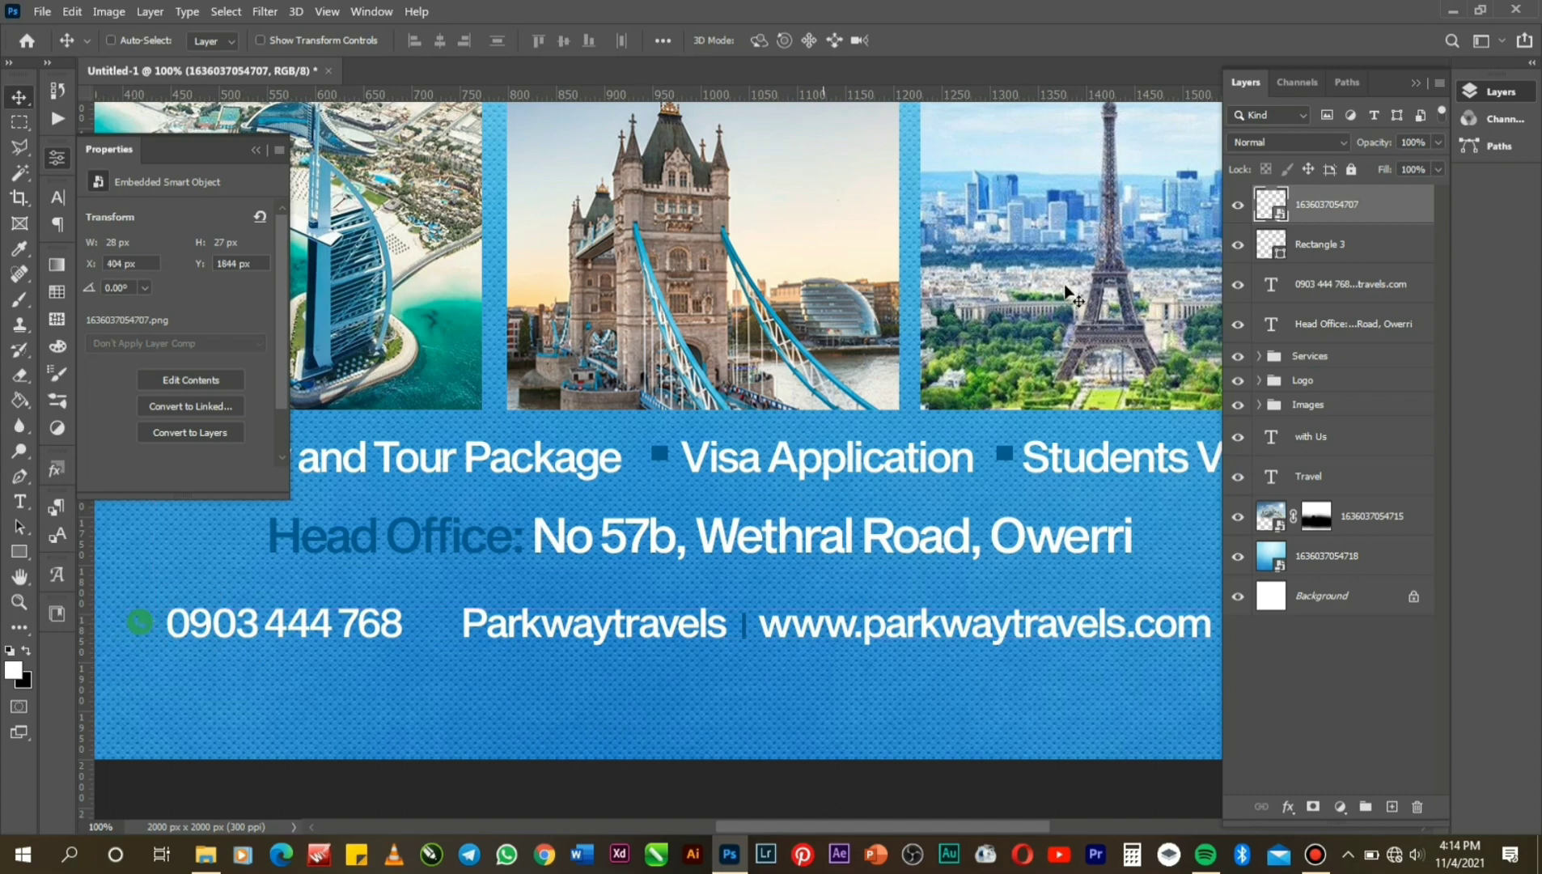
Give the phone icon a Color Overlay in the dark blue sampled from a bullet square.
{"action": "right_click", "coordinate": [1316, 202]}
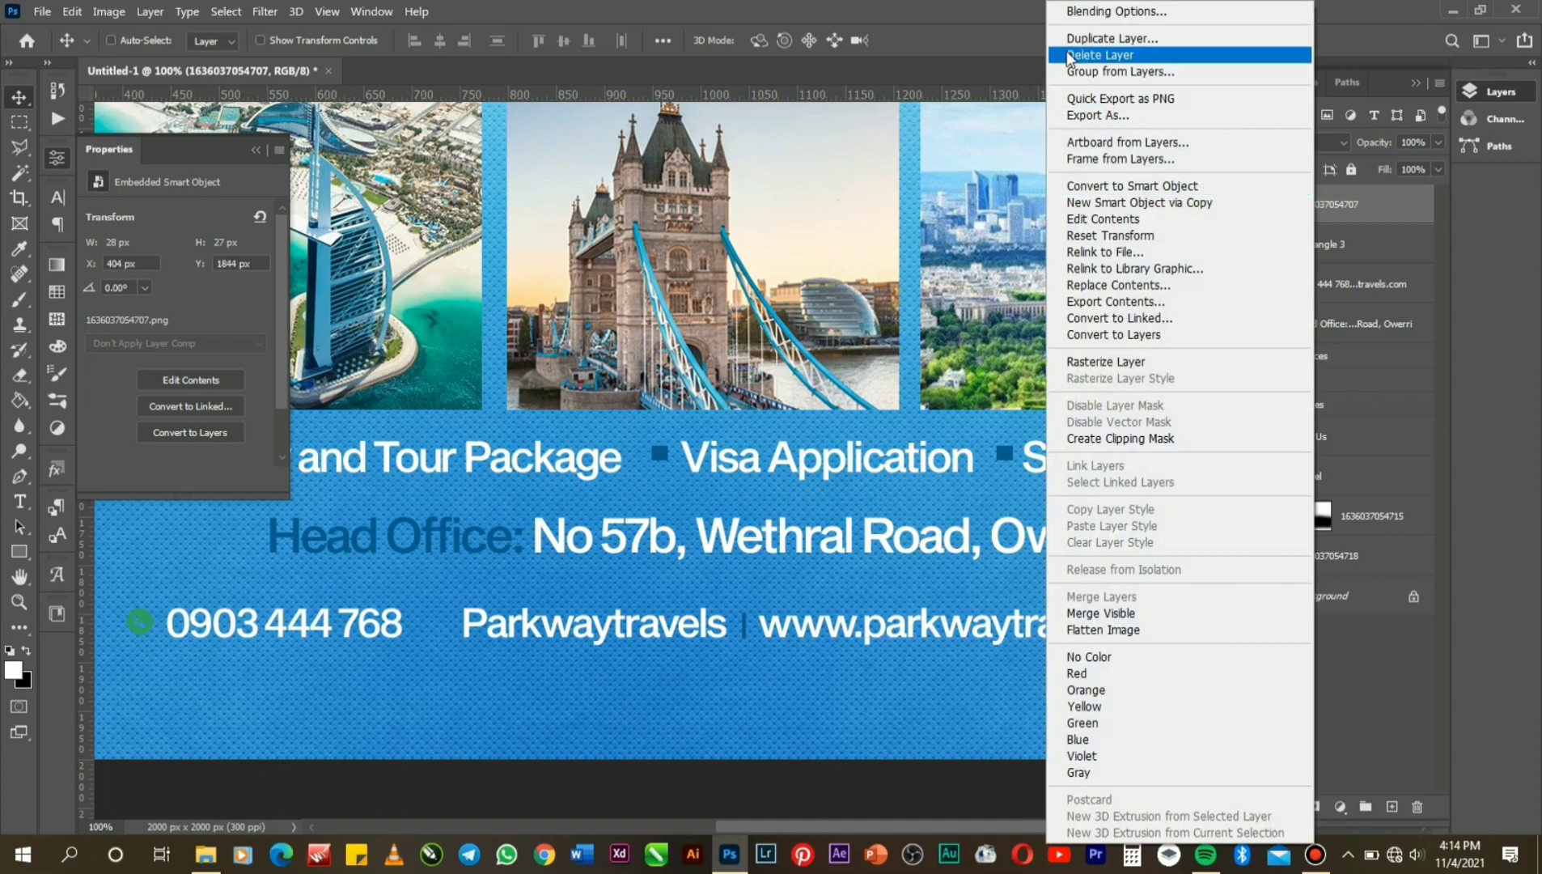
{"action": "left_click", "coordinate": [1076, 12]}
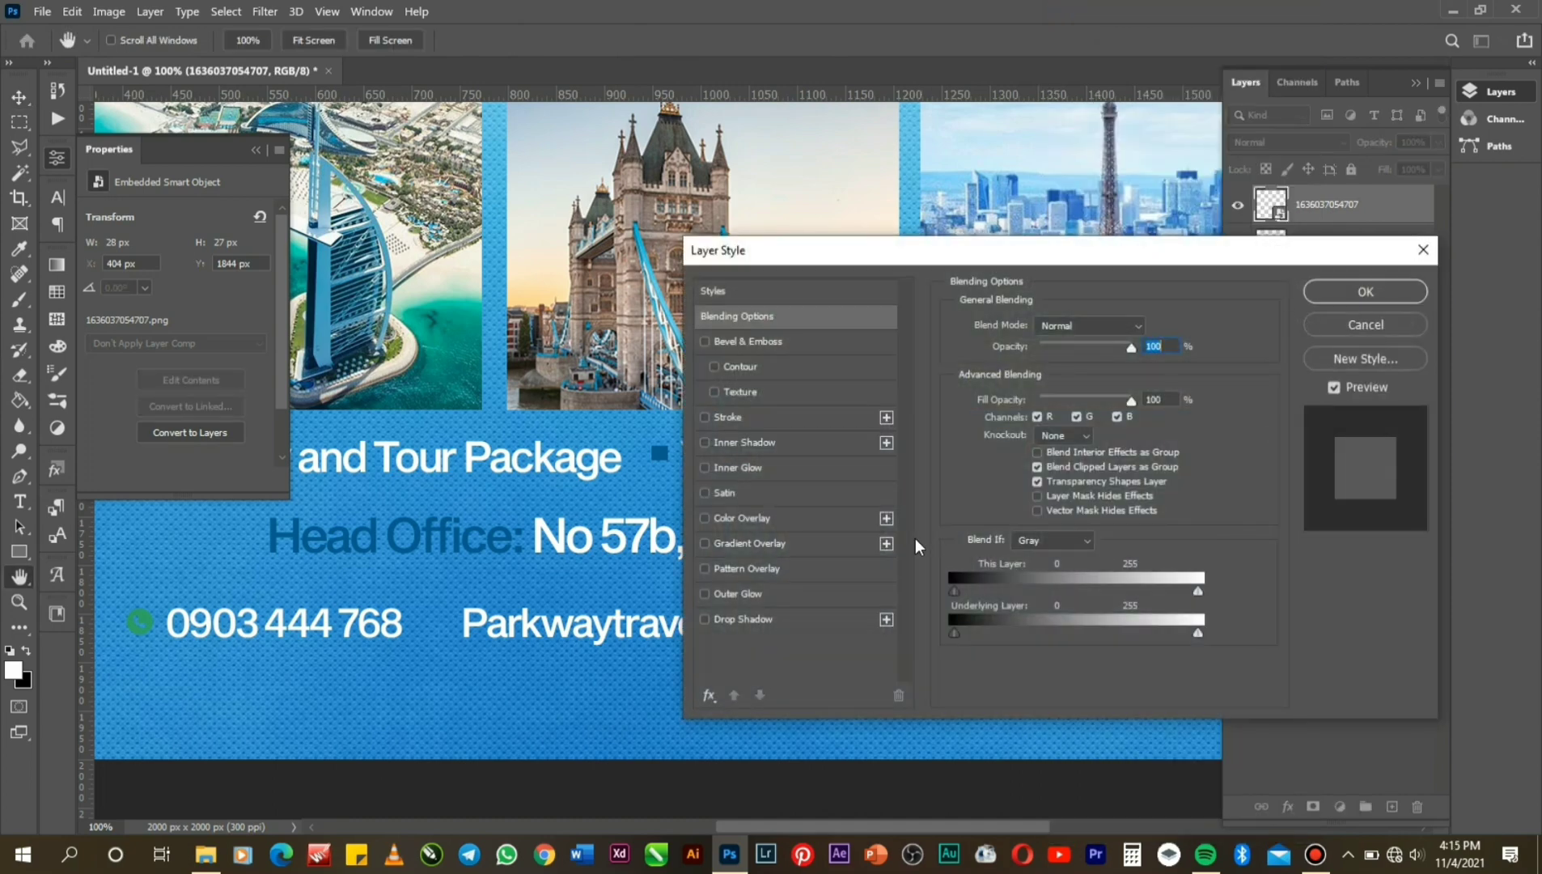
{"action": "left_click", "coordinate": [744, 522]}
{"action": "left_click", "coordinate": [1147, 327]}
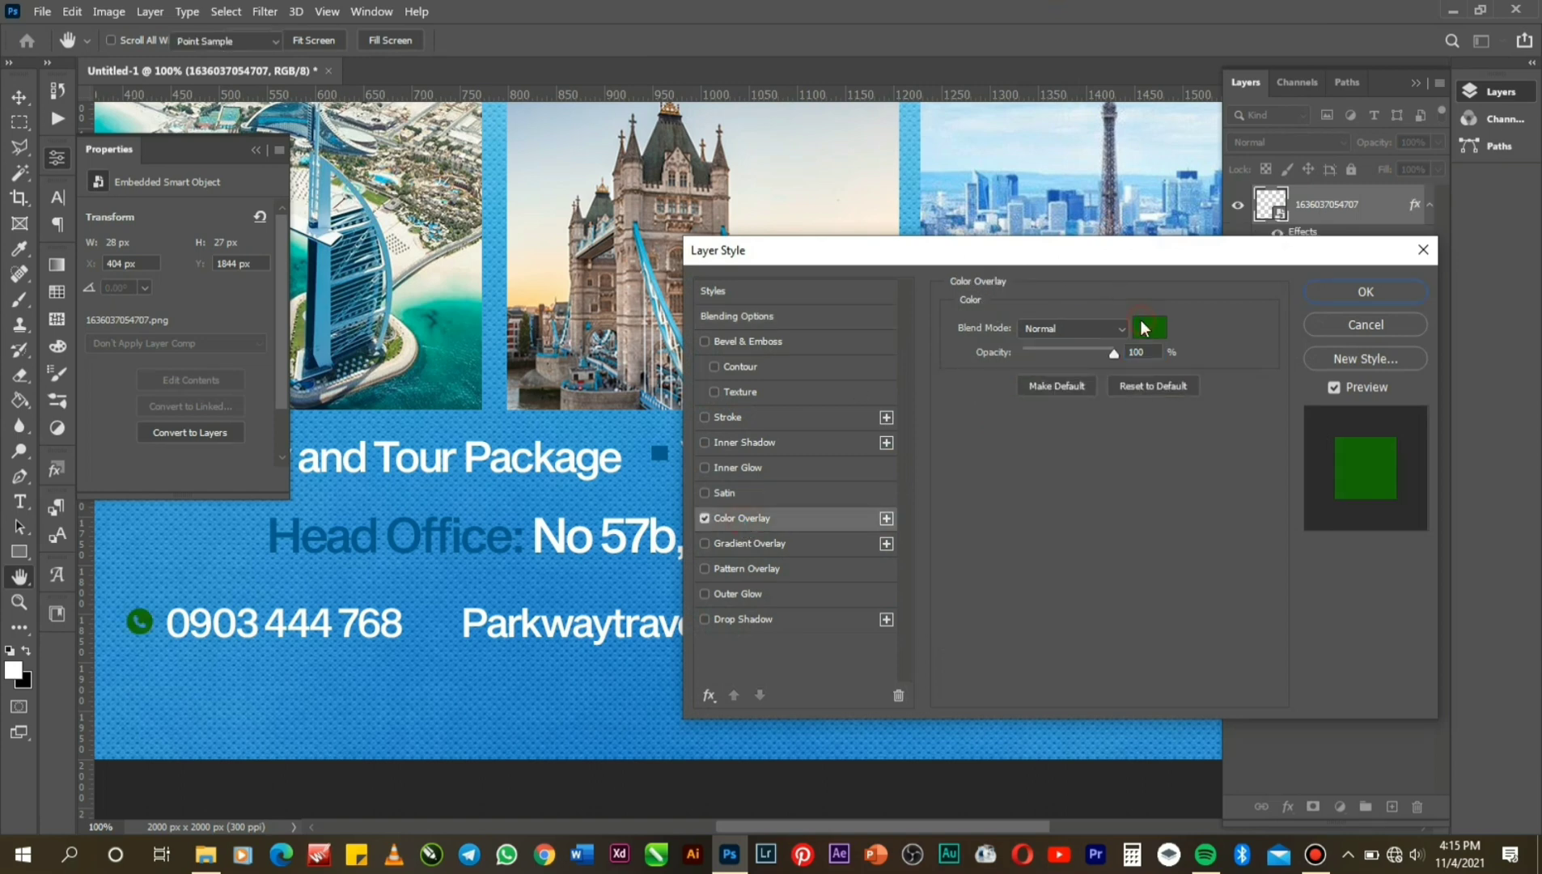
{"action": "left_click_drag", "start_coordinate": [668, 471], "coordinate": [668, 511]}
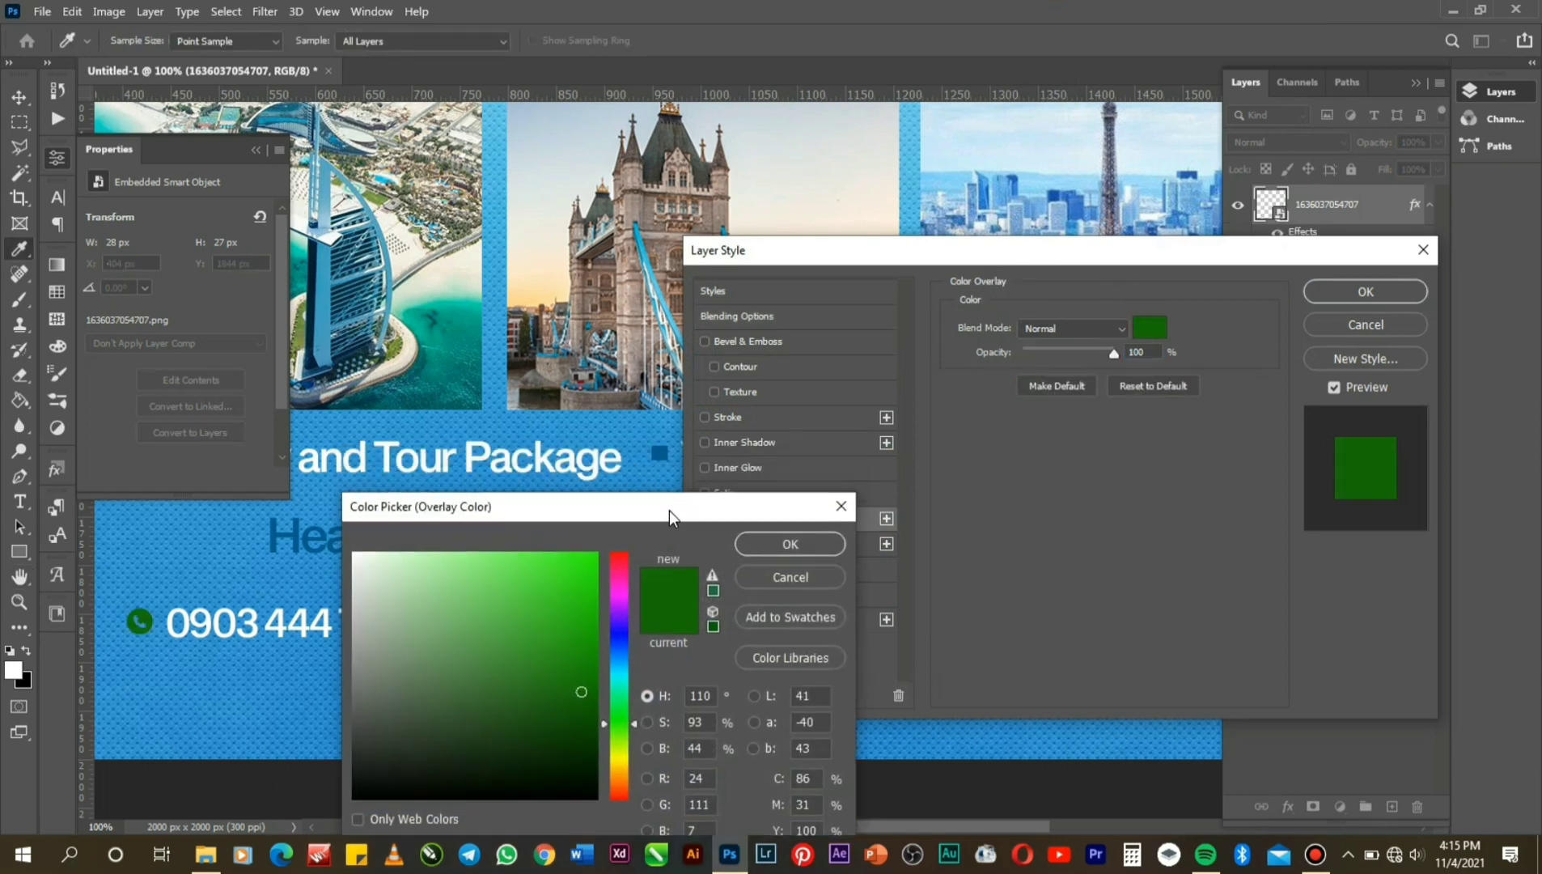
{"action": "left_click", "coordinate": [656, 456]}
{"action": "left_click", "coordinate": [790, 546]}
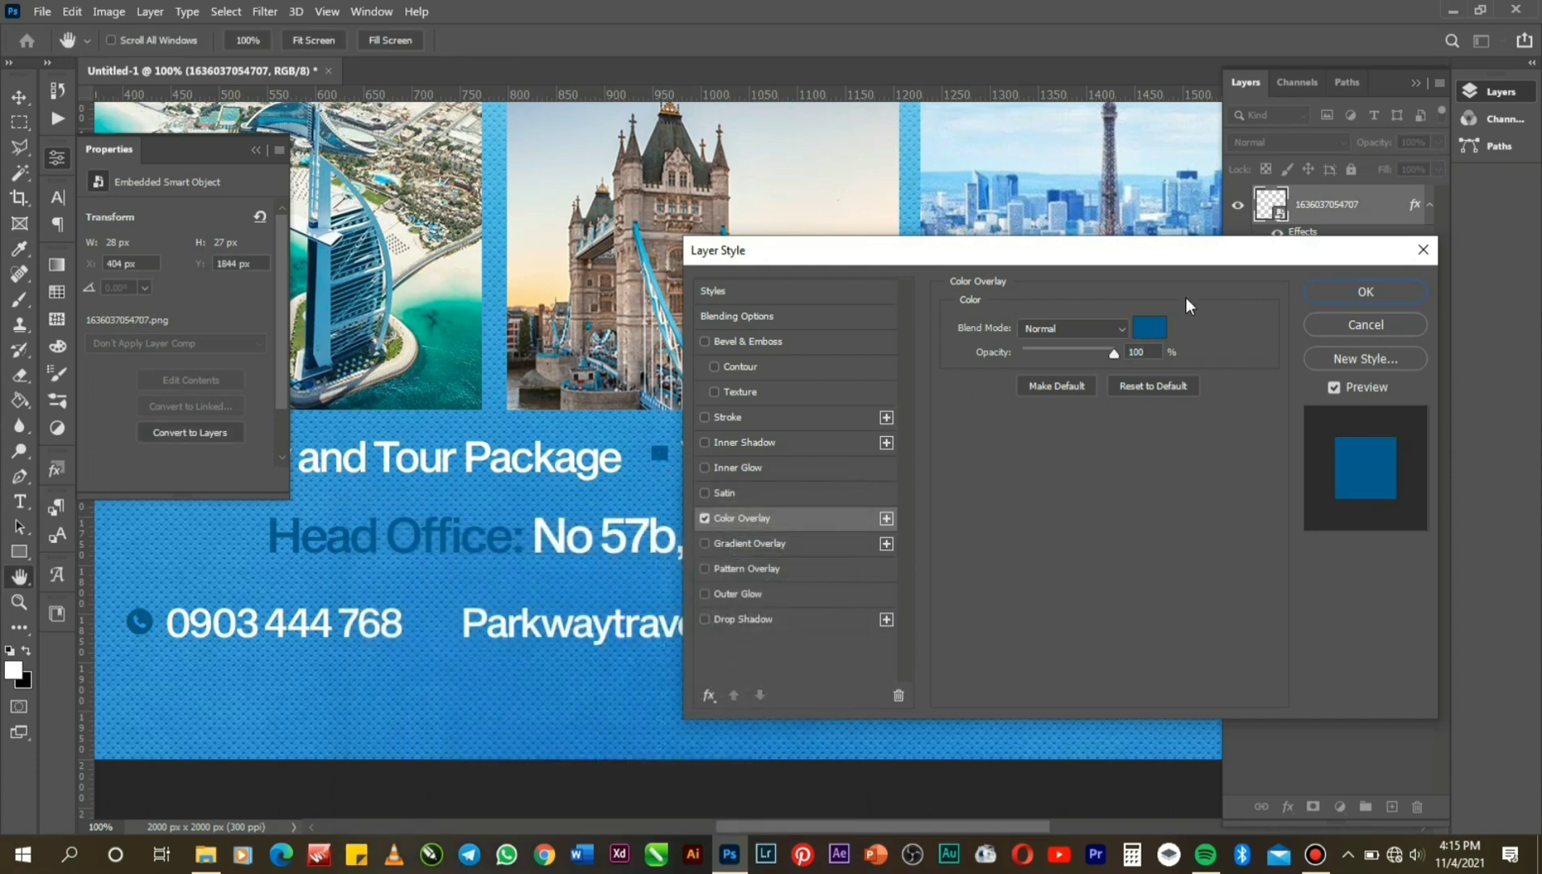
{"action": "left_click", "coordinate": [1363, 293]}
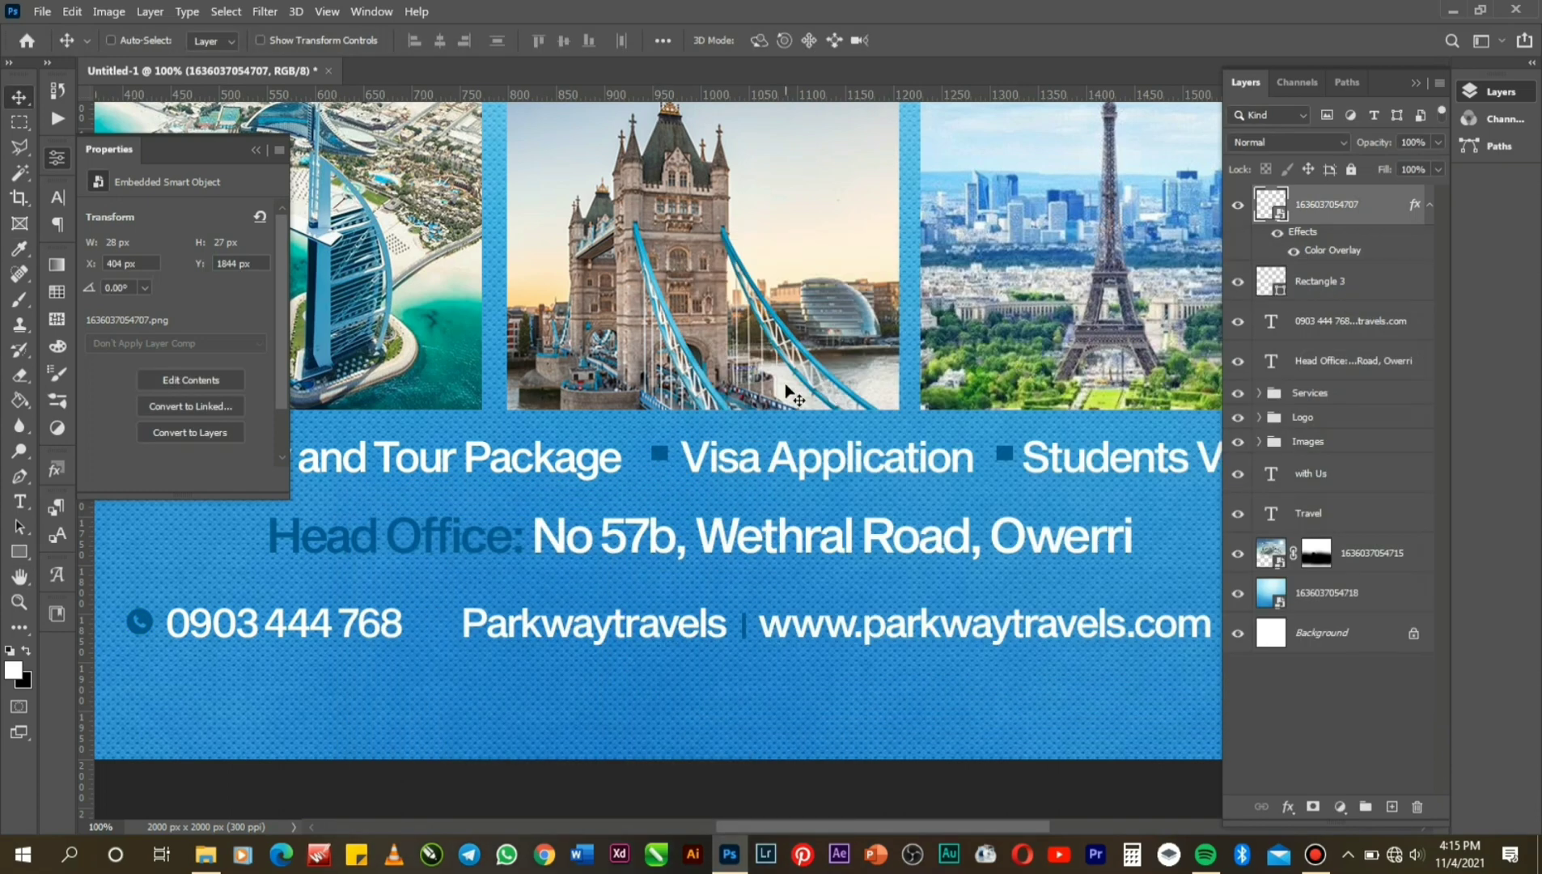
Enlarge the phone icon slightly to 36 × 35 px.
{"action": "key", "text": "ctrl+t"}
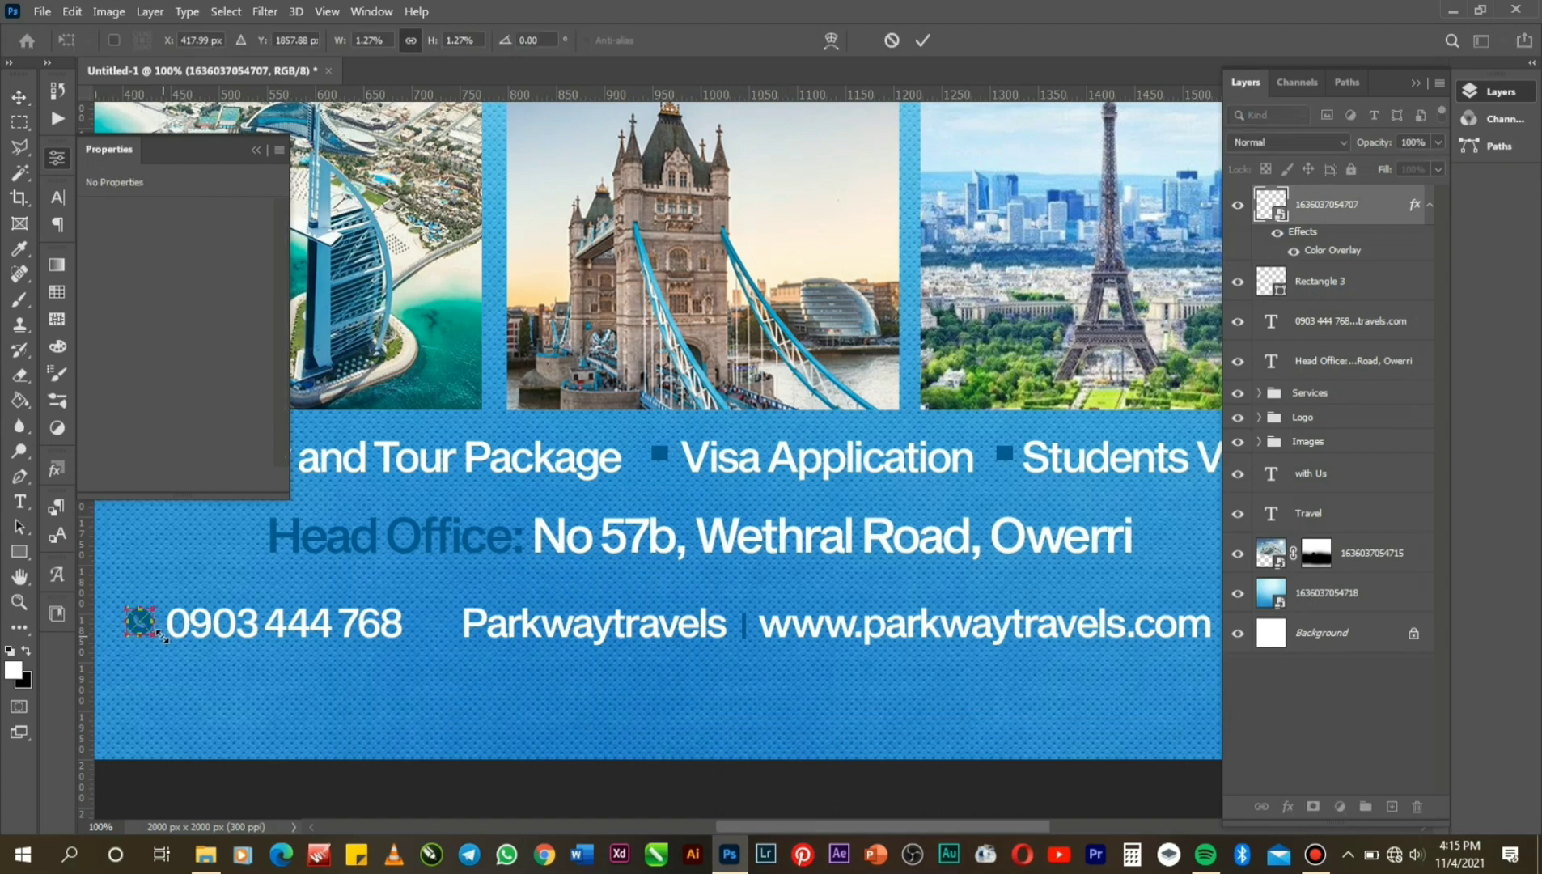
{"action": "left_click_drag", "start_coordinate": [162, 637], "coordinate": [165, 640]}
{"action": "key", "text": "Return"}
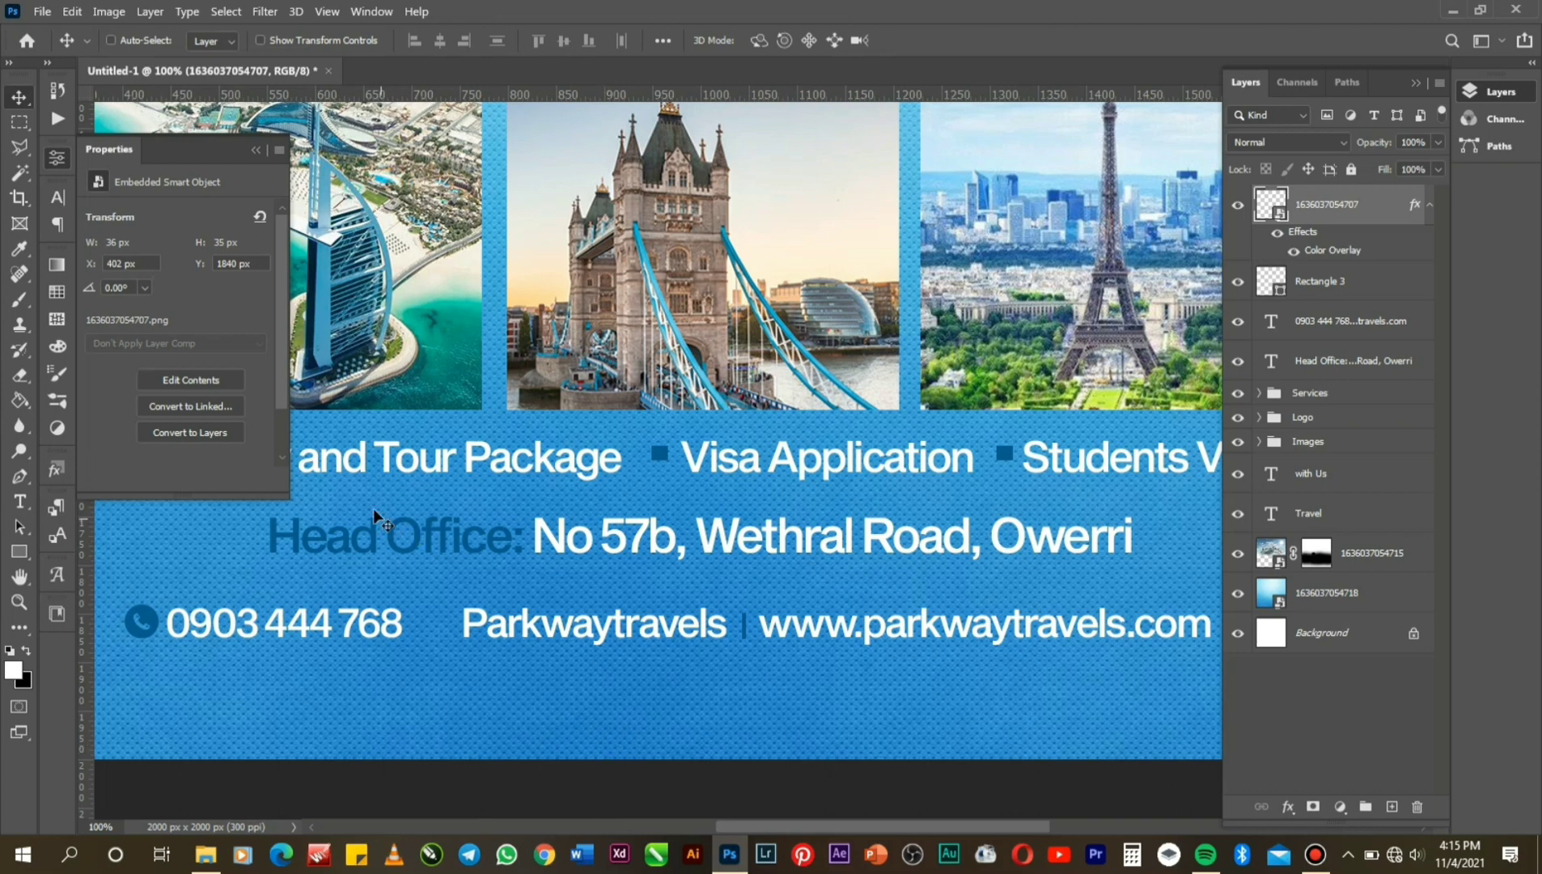
Place the Instagram, Facebook and Twitter logos image as an embedded layer and shift it right.
{"action": "left_click", "coordinate": [42, 11]}
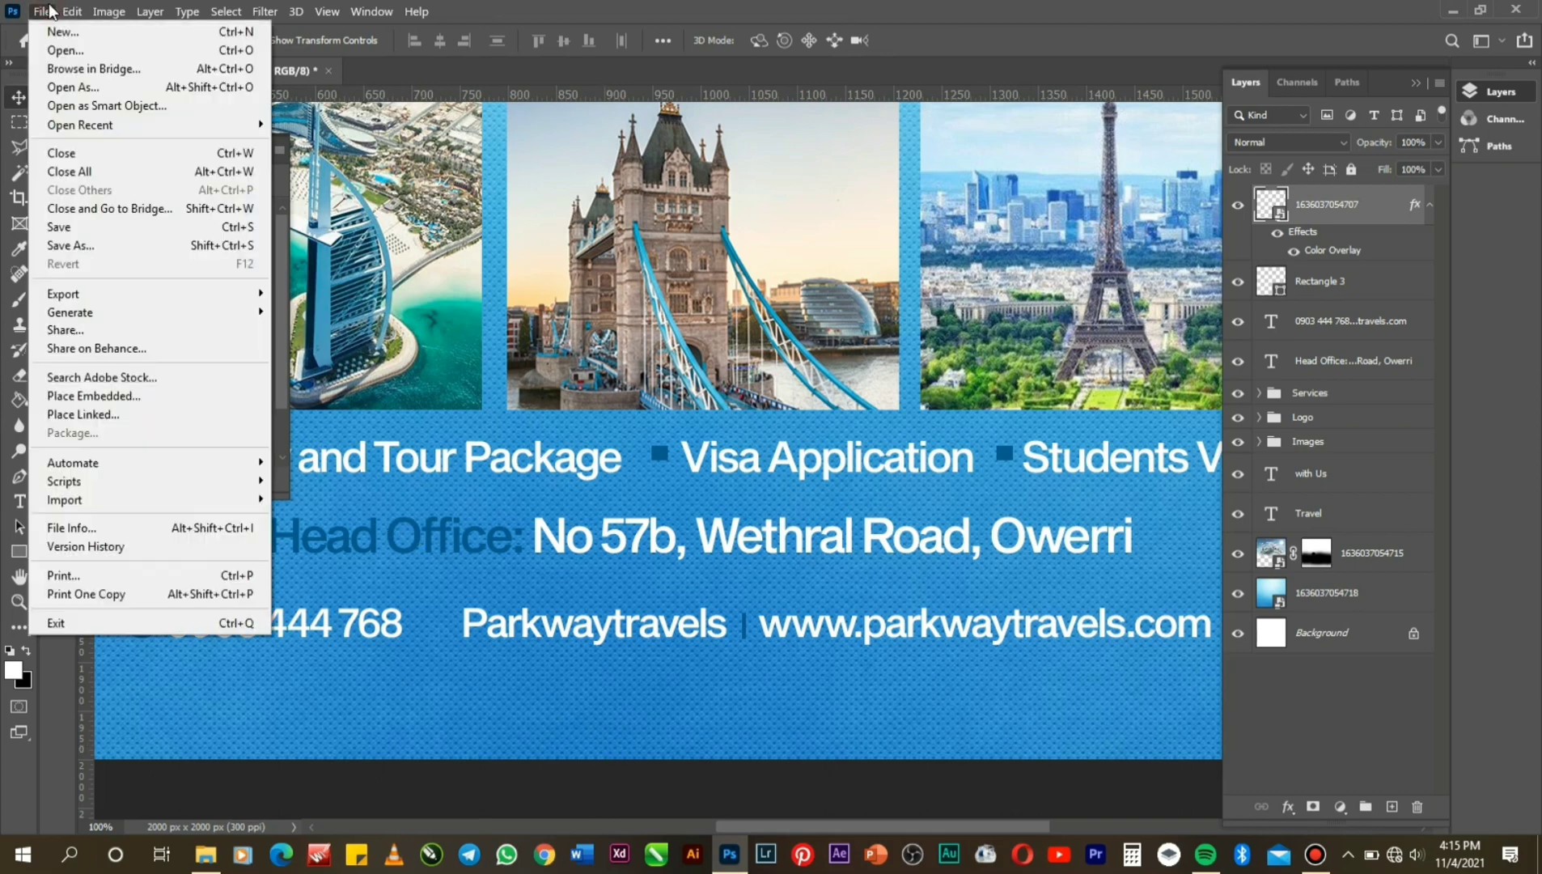
{"action": "left_click", "coordinate": [124, 394]}
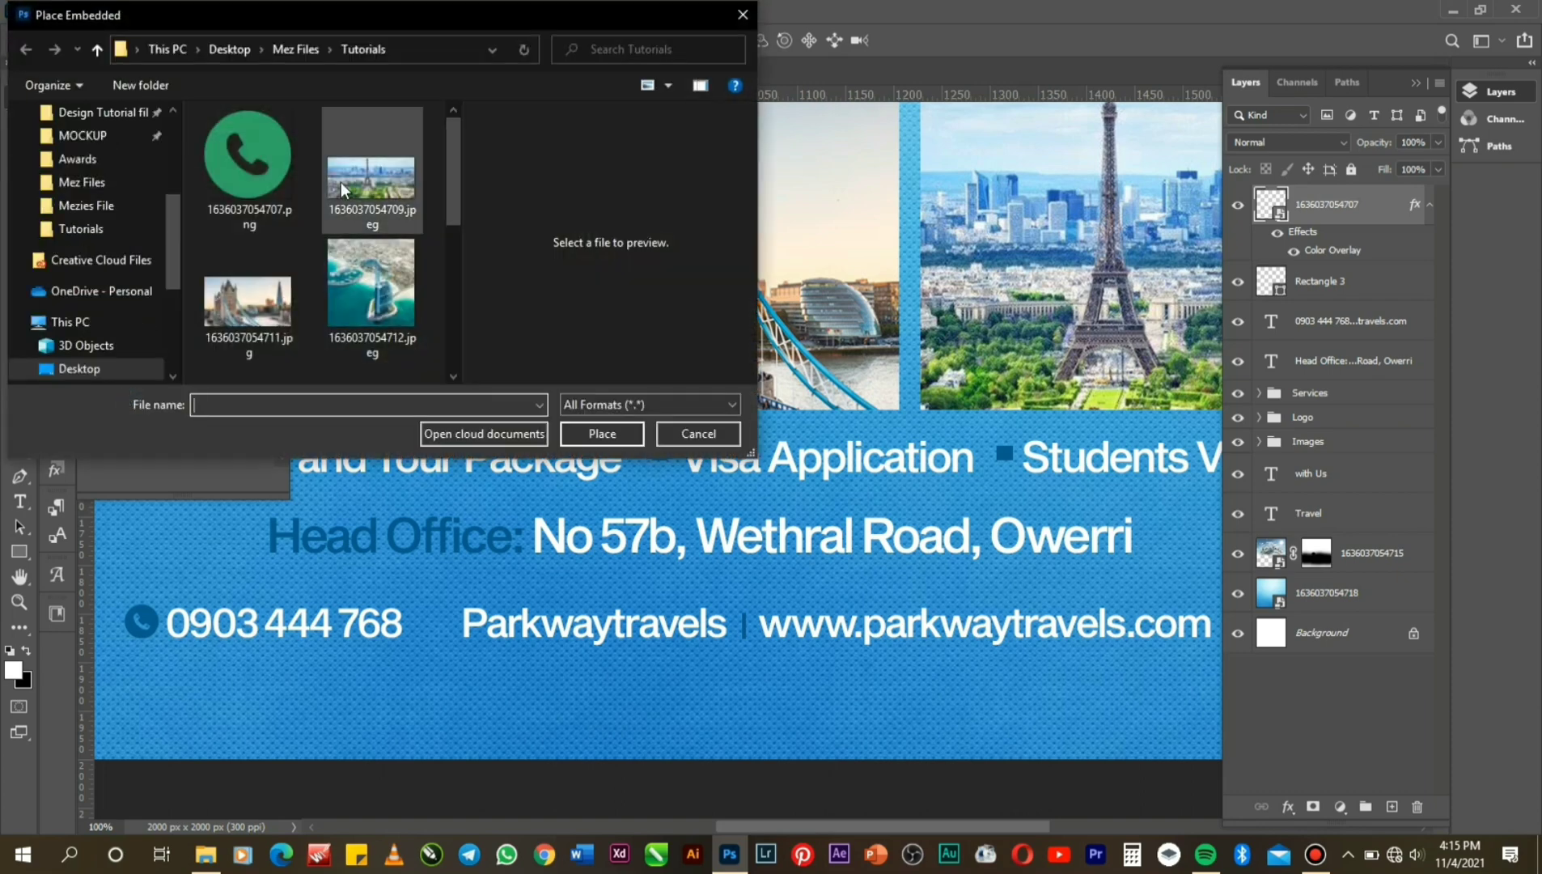
{"action": "scroll", "coordinate": [451, 244], "scroll_direction": "down", "scroll_amount": 1}
{"action": "left_click_drag", "start_coordinate": [450, 244], "coordinate": [453, 359]}
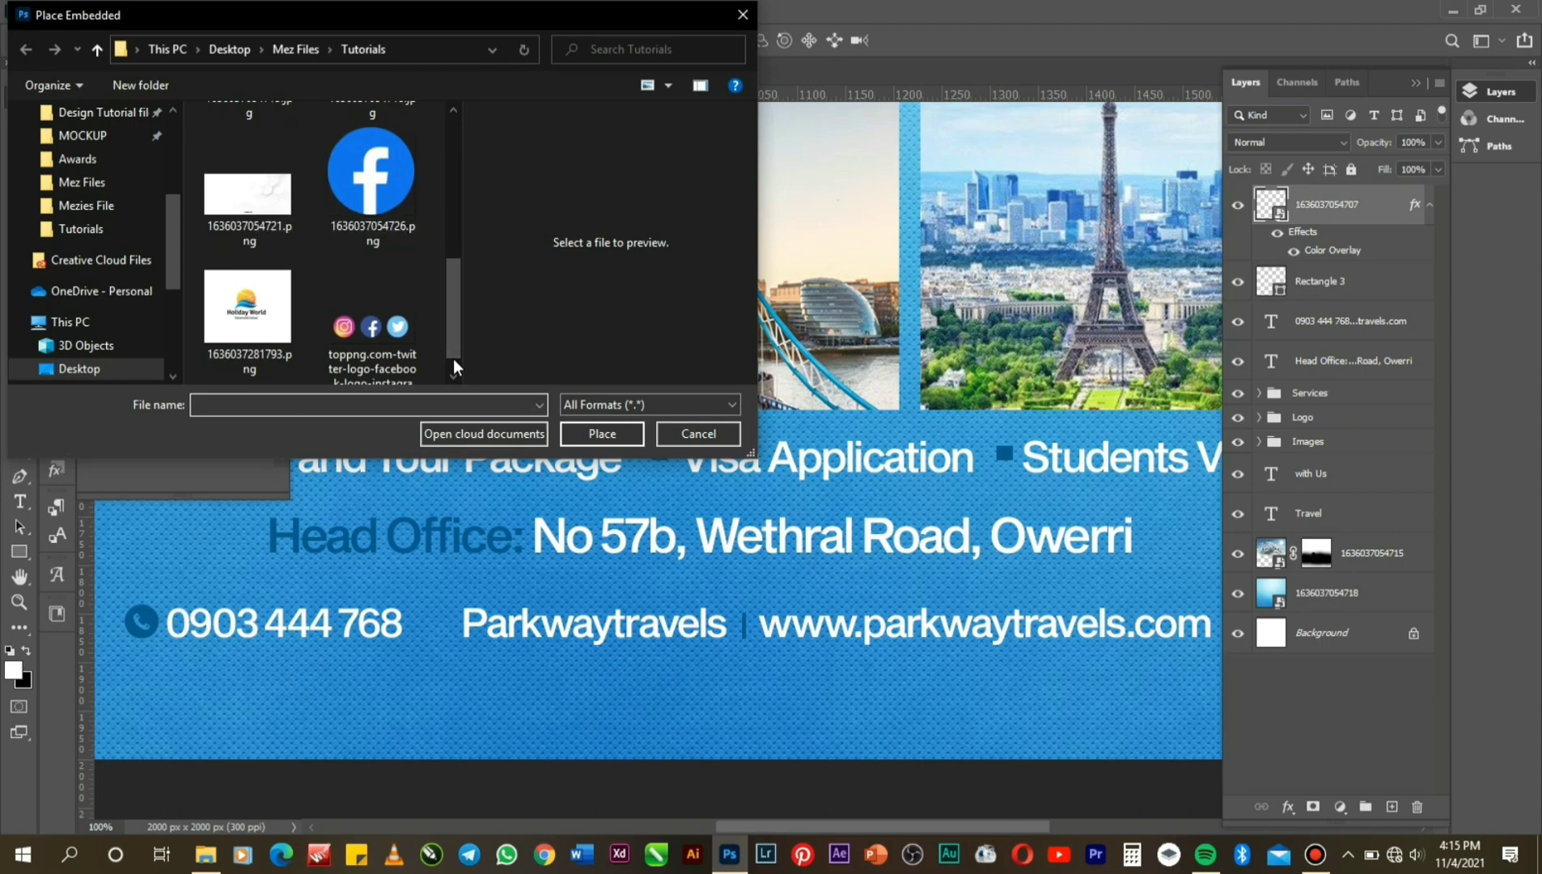
{"action": "double_click", "coordinate": [384, 336]}
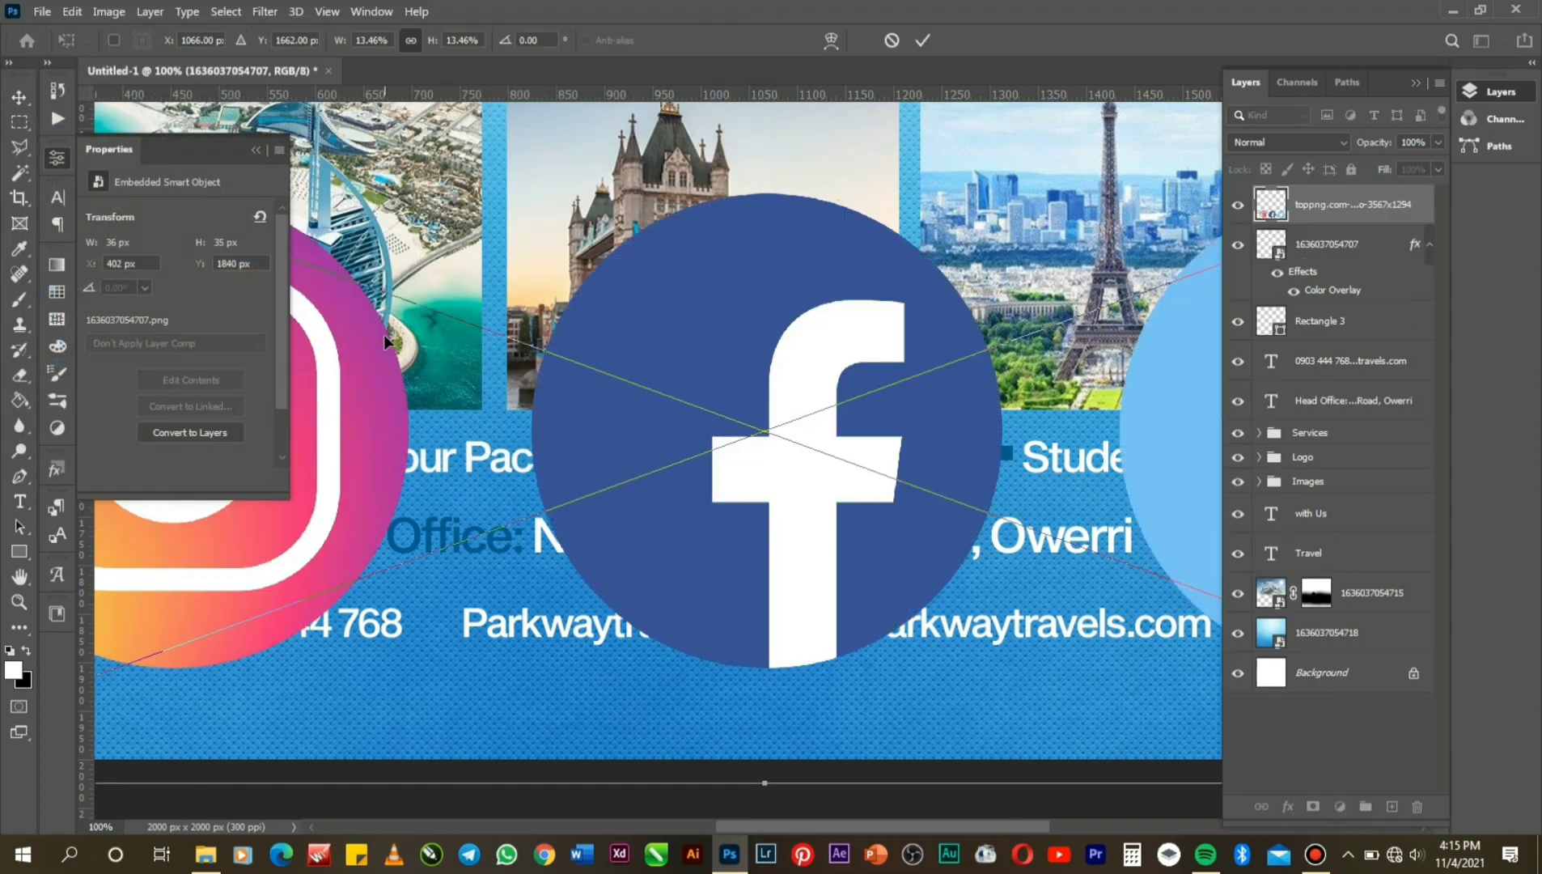
{"action": "key", "text": "Return"}
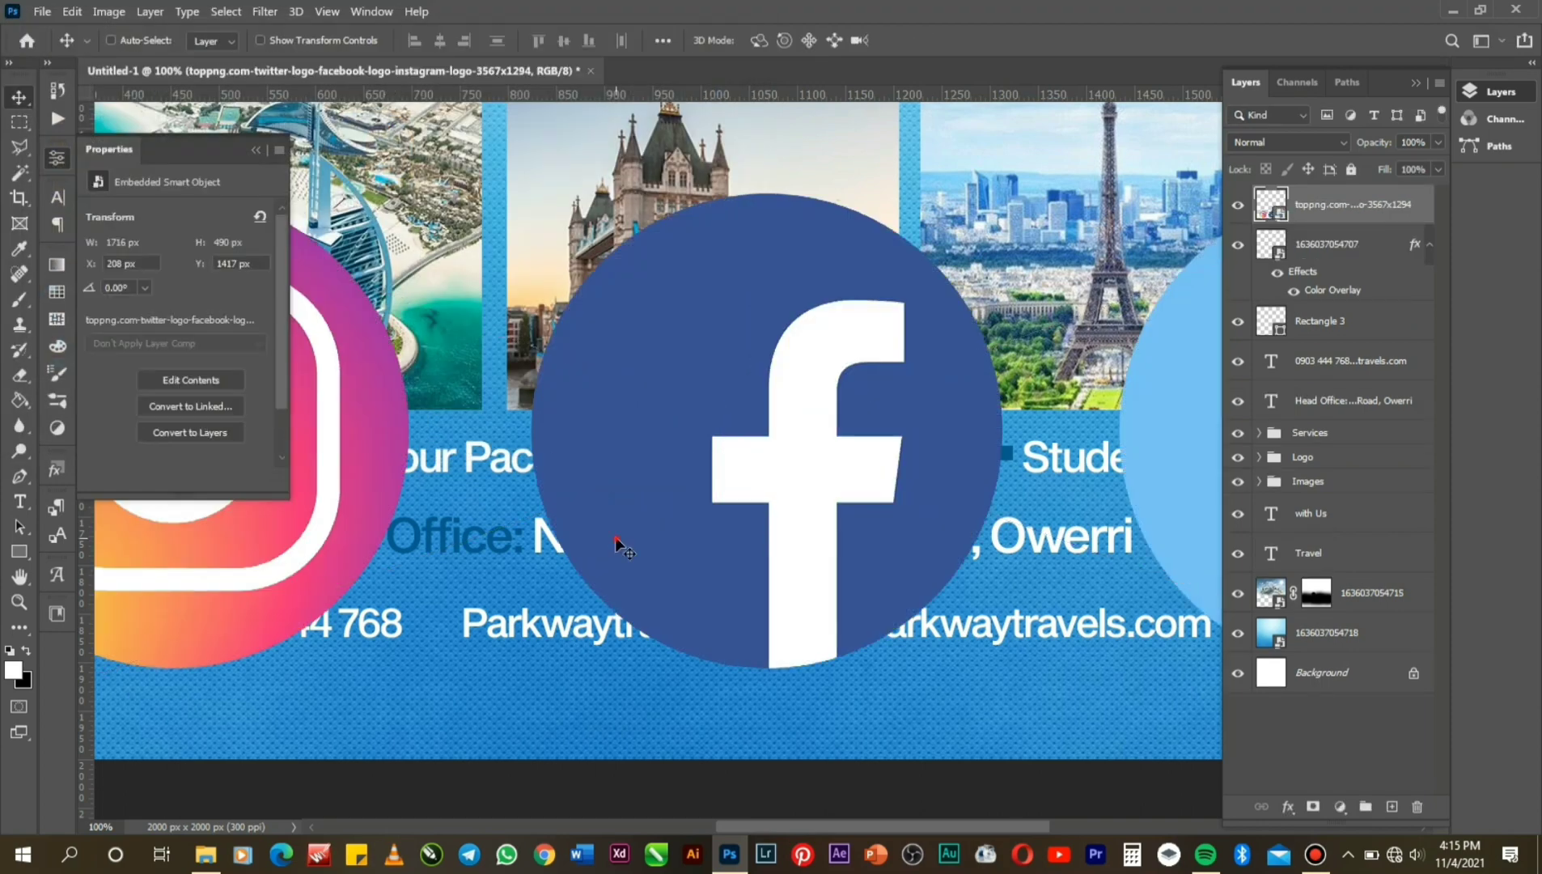
{"action": "left_click_drag", "start_coordinate": [614, 536], "coordinate": [767, 532]}
Select the white shapes of the Instagram and Facebook logos with the Magic Wand.
{"action": "left_click", "coordinate": [25, 173]}
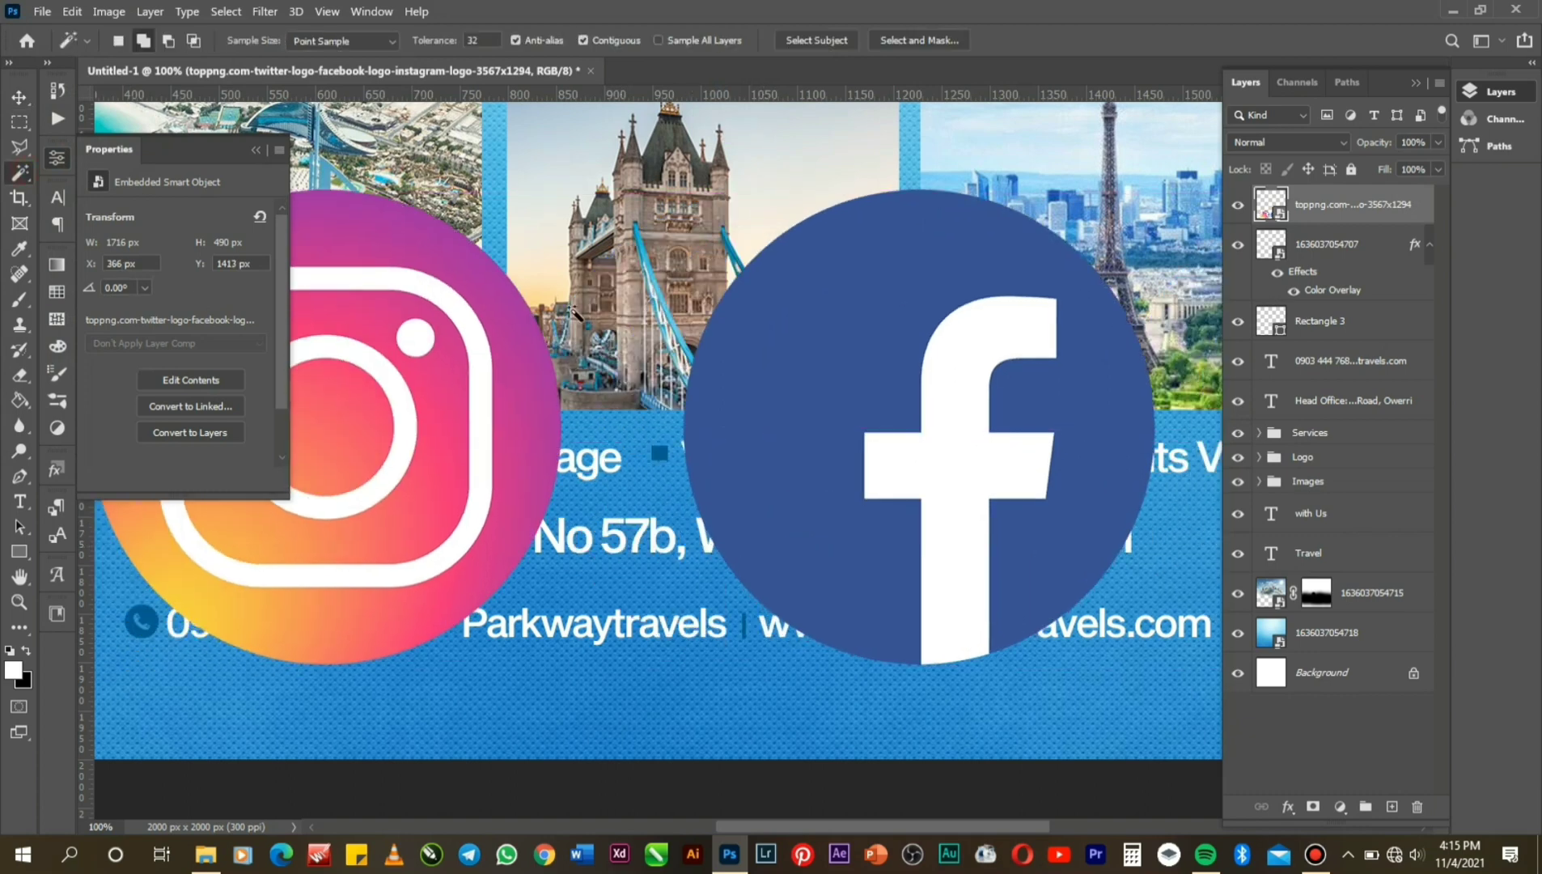
{"action": "left_click", "coordinate": [477, 395]}
{"action": "left_click", "coordinate": [416, 344]}
{"action": "left_click", "coordinate": [398, 412]}
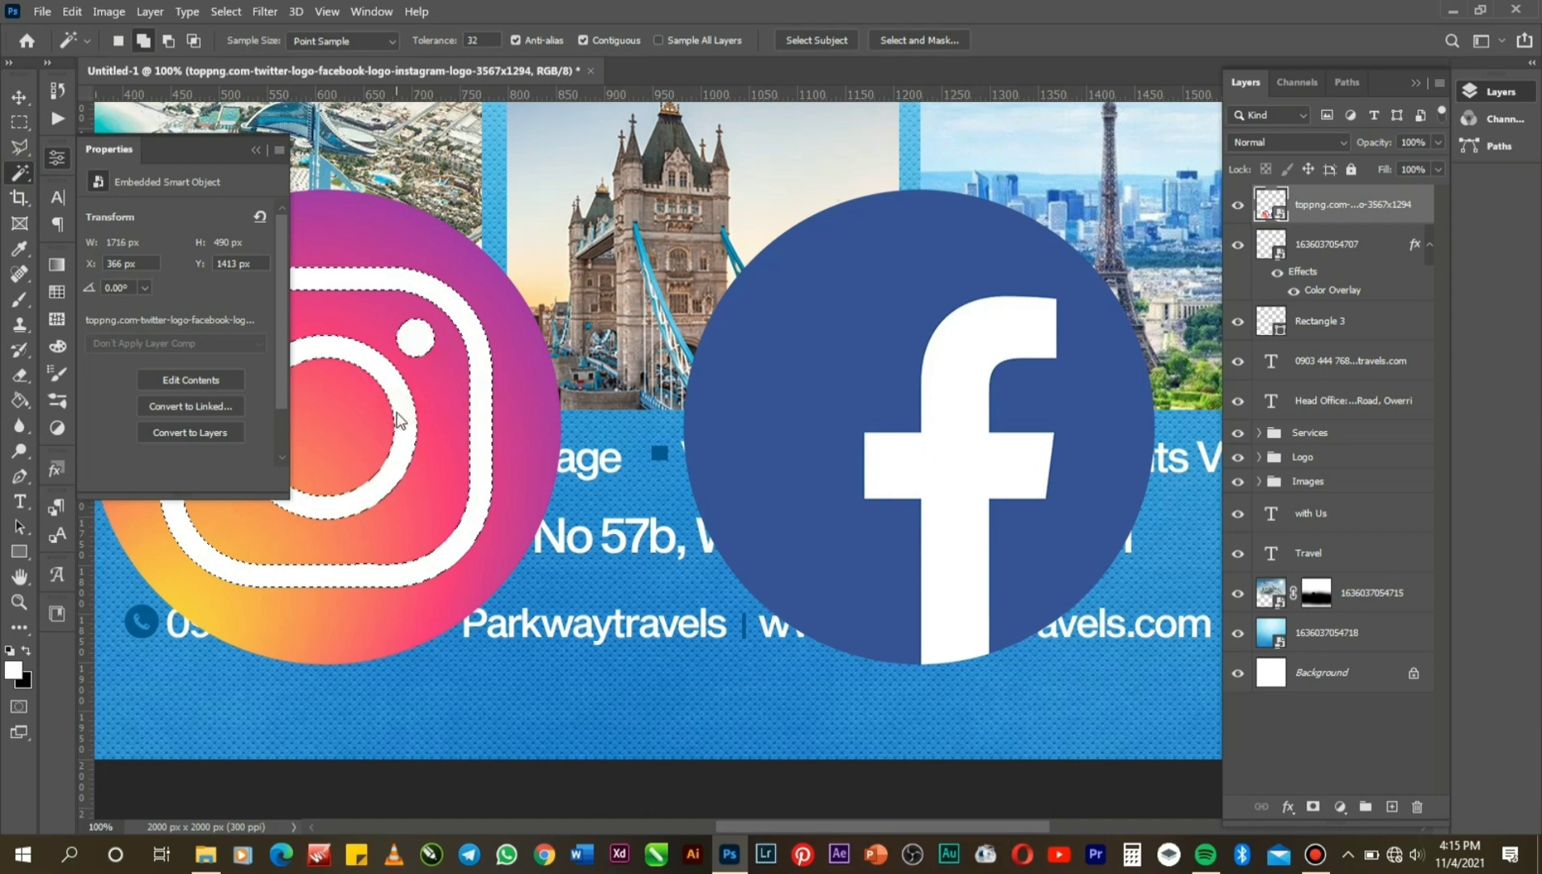
{"action": "left_click", "coordinate": [959, 495]}
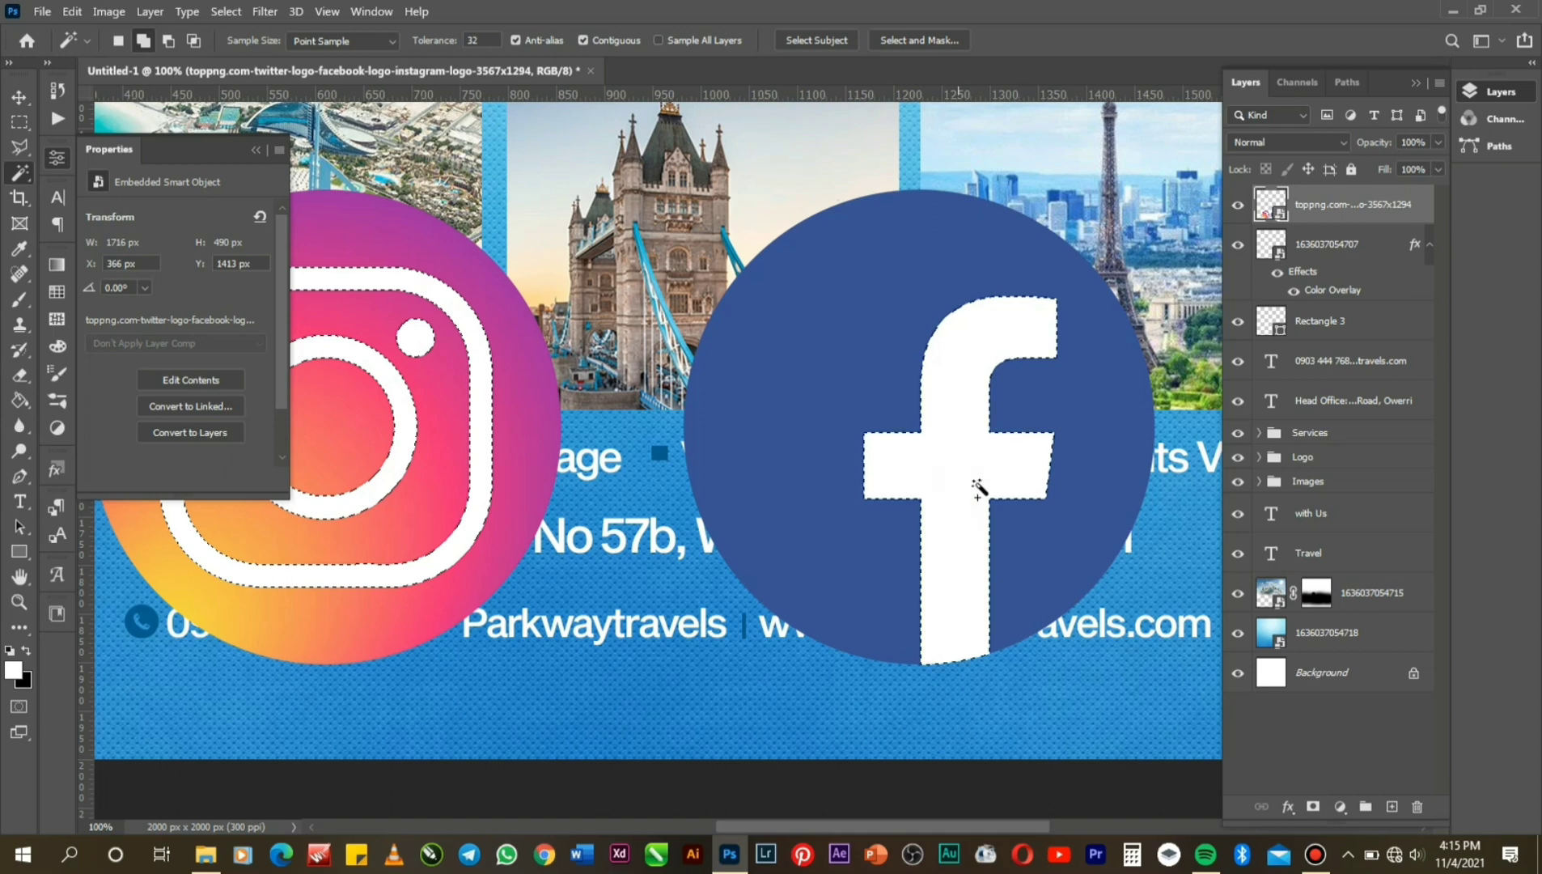
Mask the logos layer from that selection, invert the mask, and convert the layer to a Smart Object.
{"action": "right_click", "coordinate": [1334, 209]}
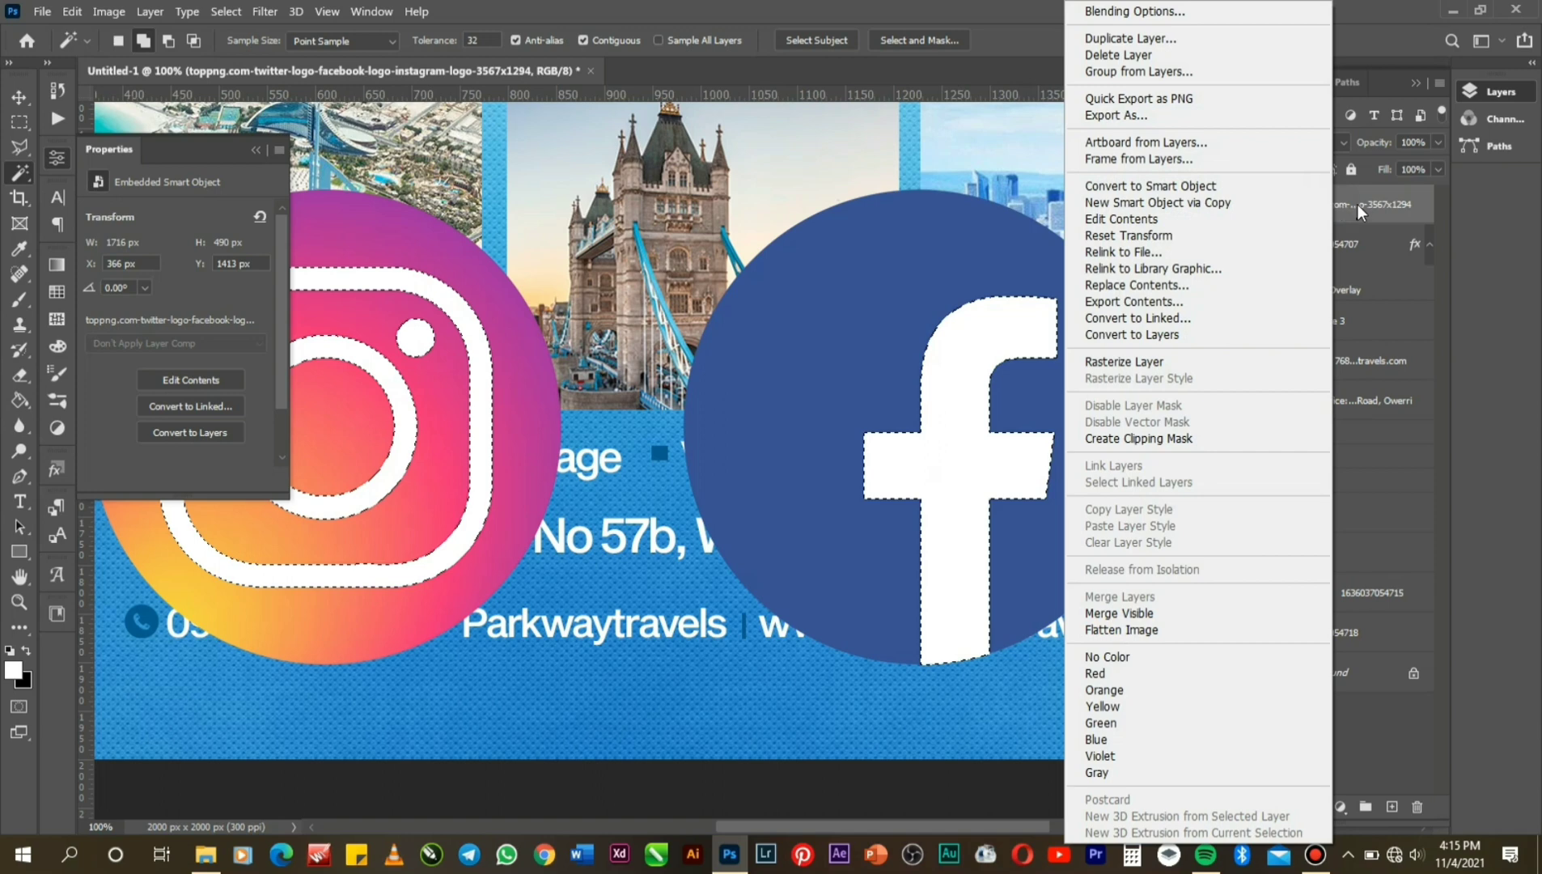
{"action": "left_click", "coordinate": [1359, 212]}
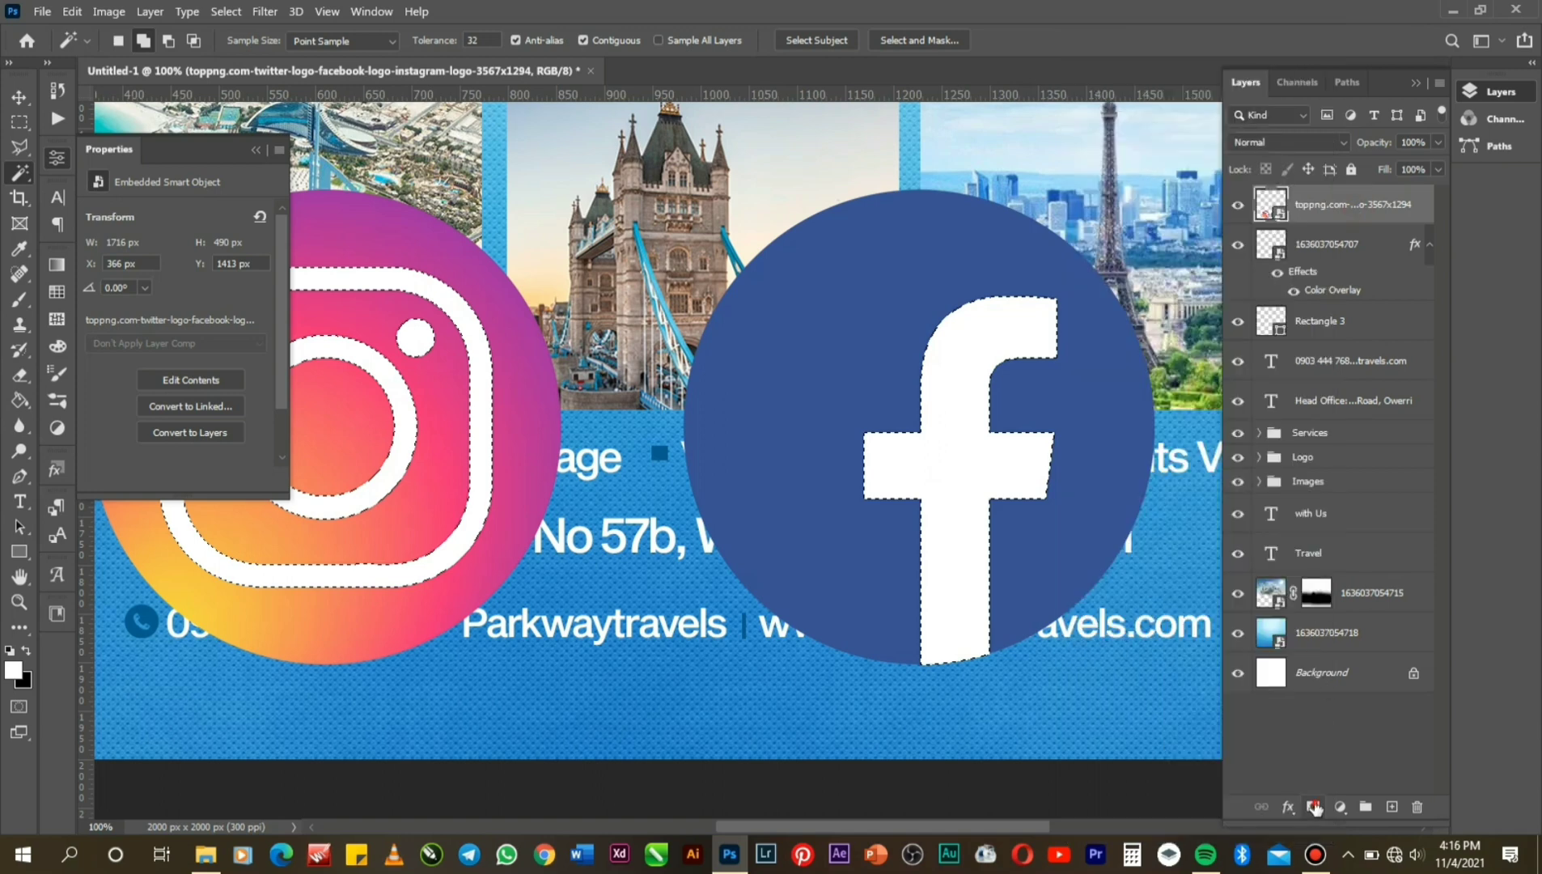
{"action": "left_click", "coordinate": [1315, 805]}
{"action": "key", "text": "ctrl+i"}
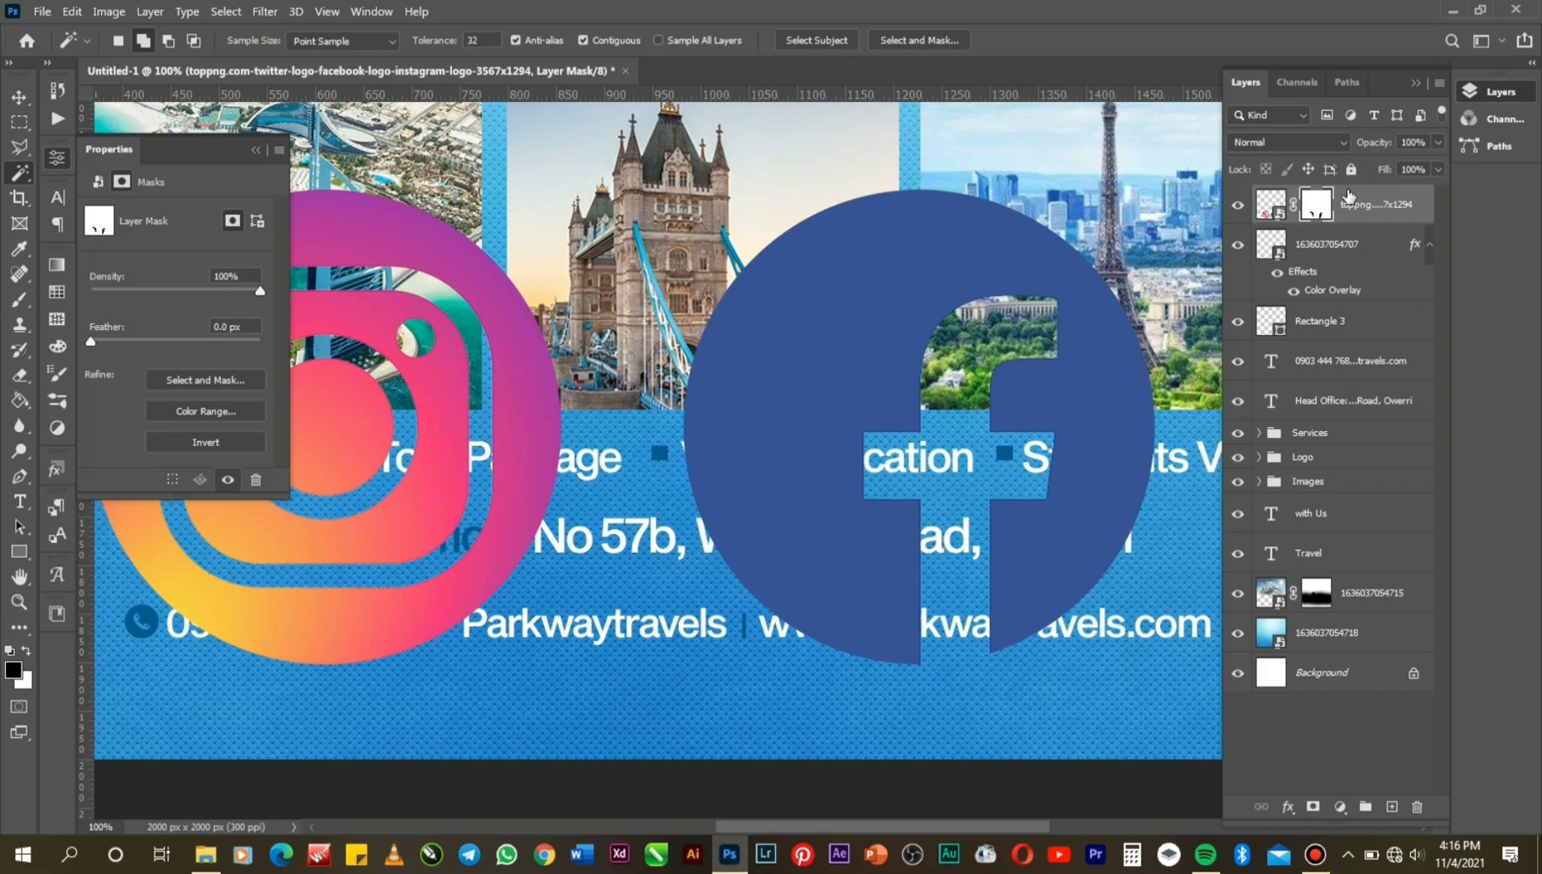
{"action": "left_click", "coordinate": [1356, 210]}
{"action": "right_click", "coordinate": [1356, 209]}
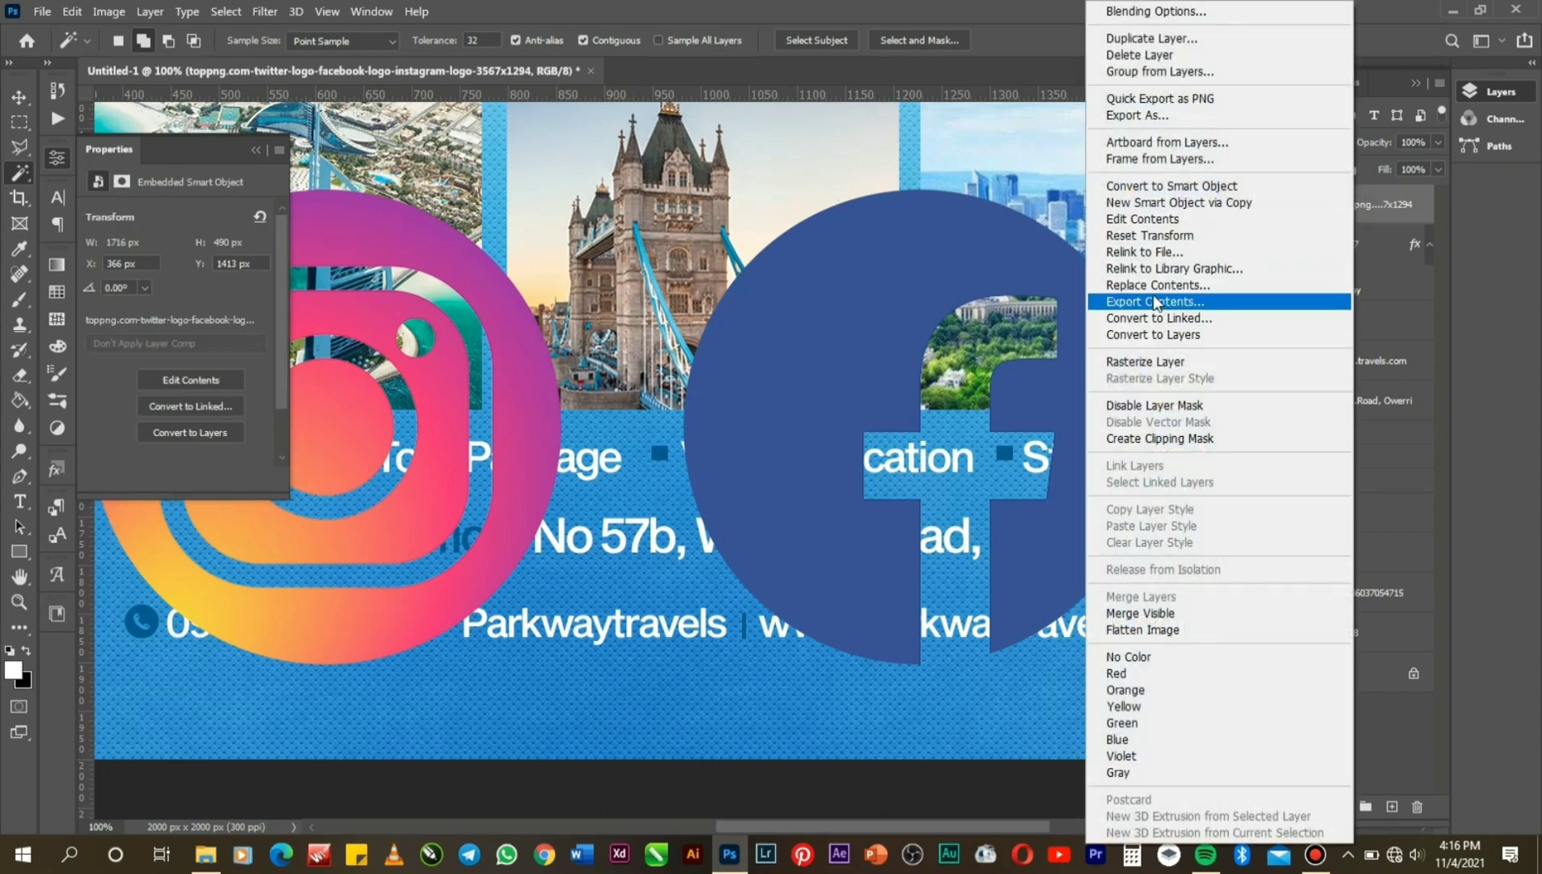
{"action": "left_click", "coordinate": [1138, 191]}
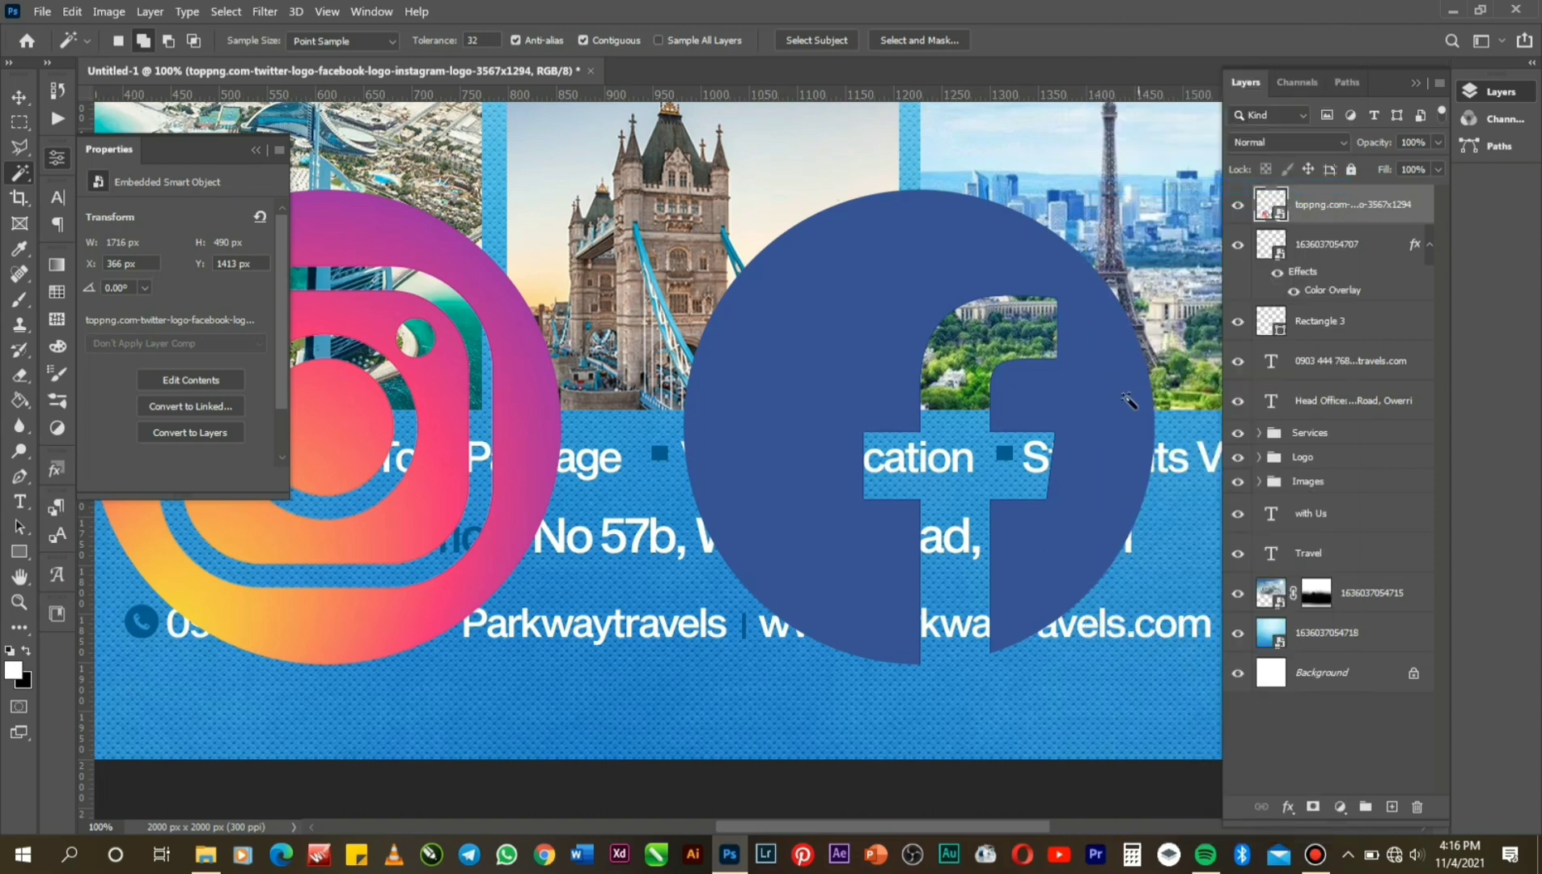
Zoom out to the whole flyer and move the logos left and slightly down.
{"action": "left_click", "coordinate": [24, 607]}
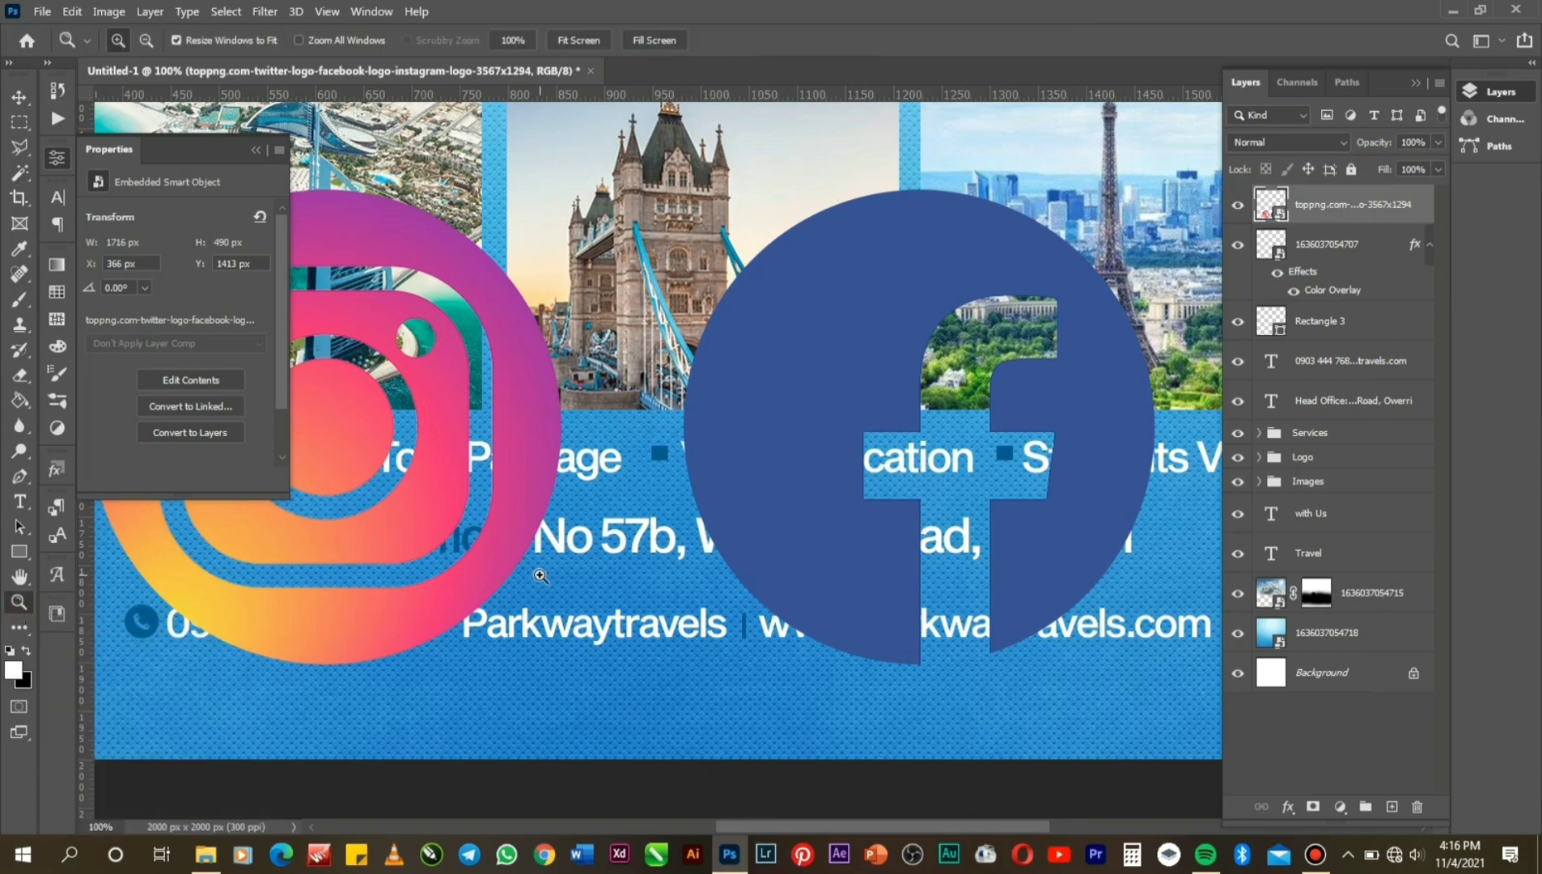
{"action": "left_click", "coordinate": [687, 568], "text": "alt"}
{"action": "left_click", "coordinate": [679, 567], "text": "alt"}
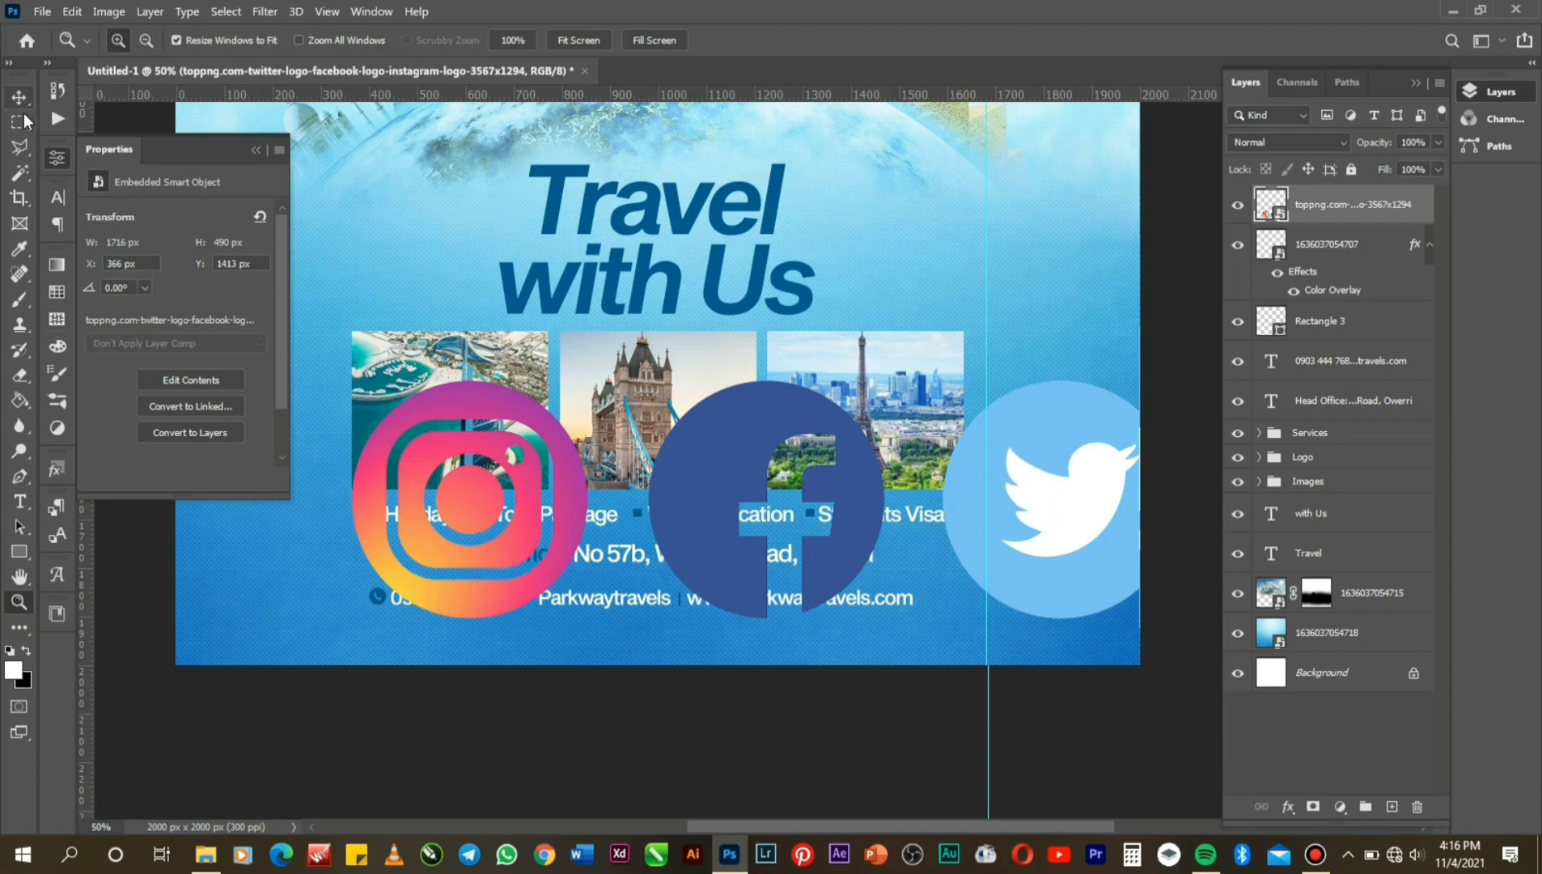
{"action": "left_click", "coordinate": [20, 122]}
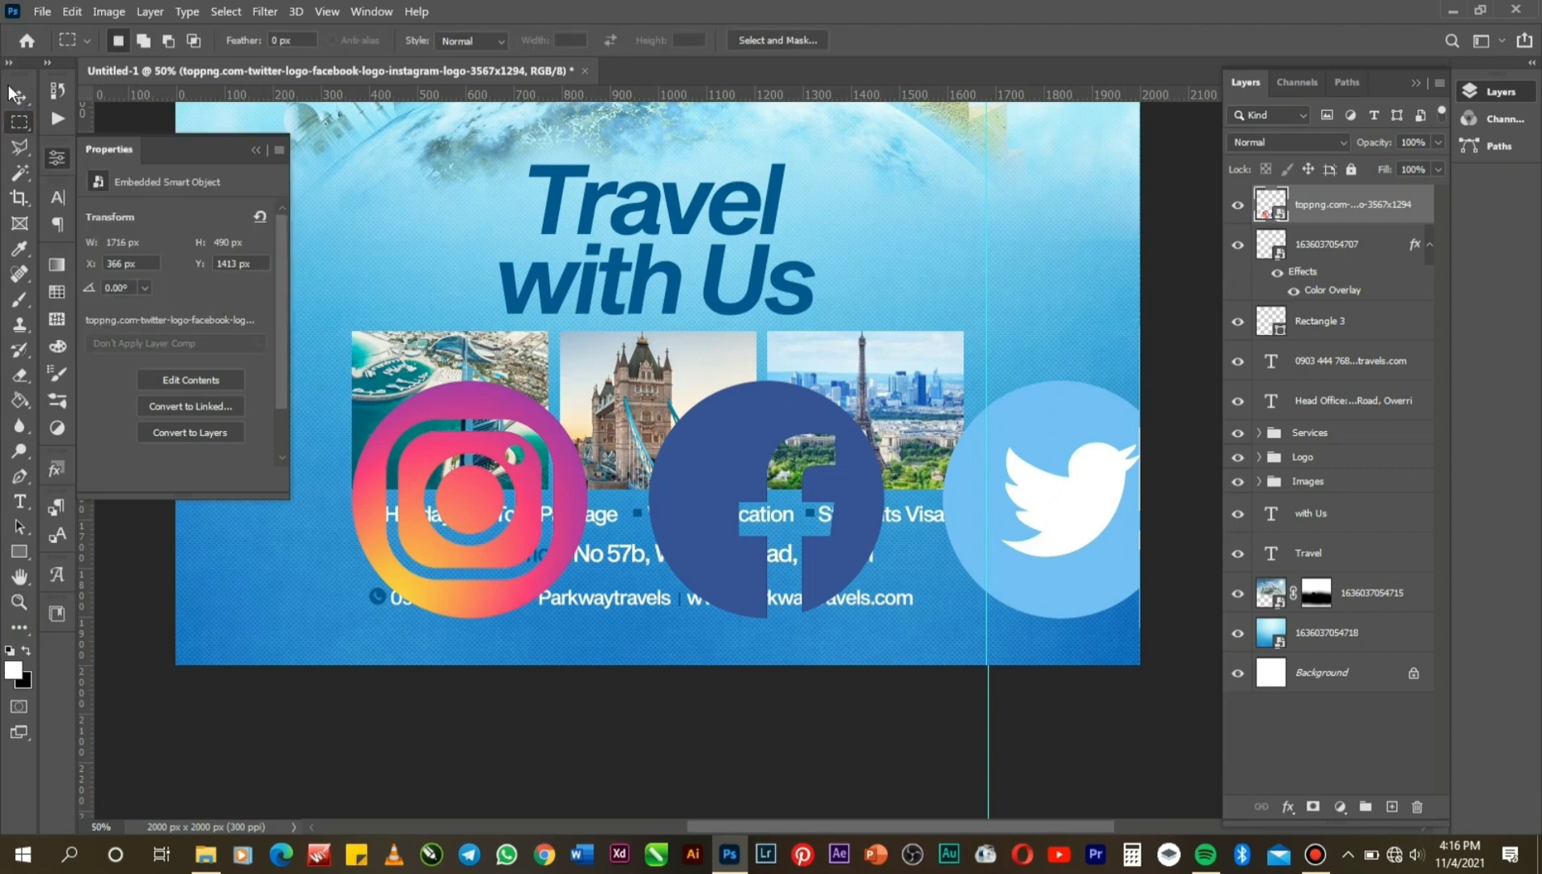
{"action": "left_click", "coordinate": [18, 97]}
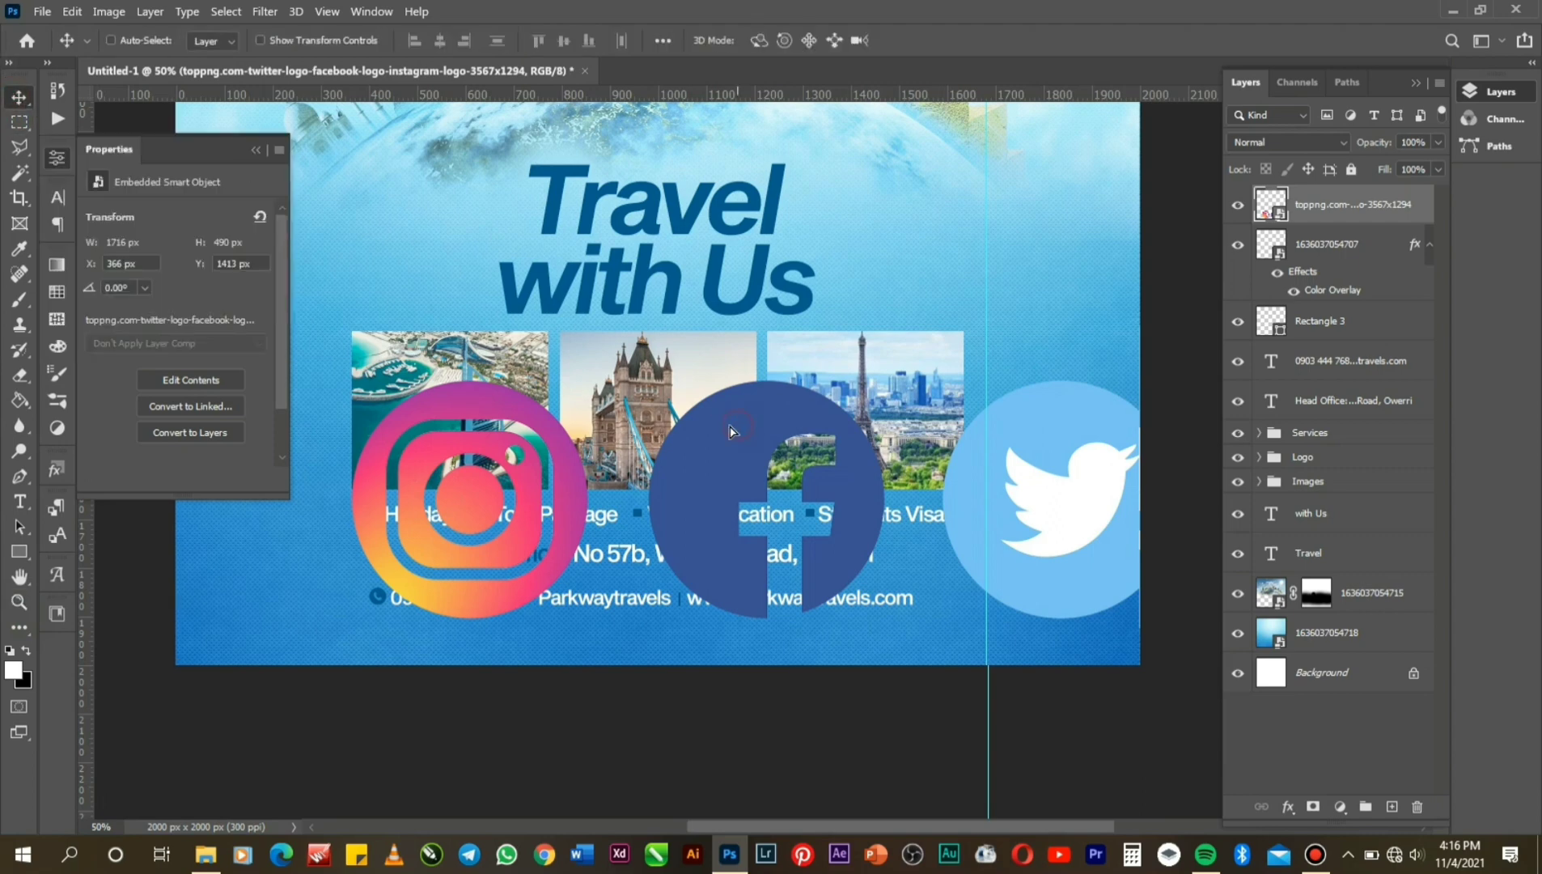
{"action": "left_click_drag", "start_coordinate": [729, 431], "coordinate": [645, 437]}
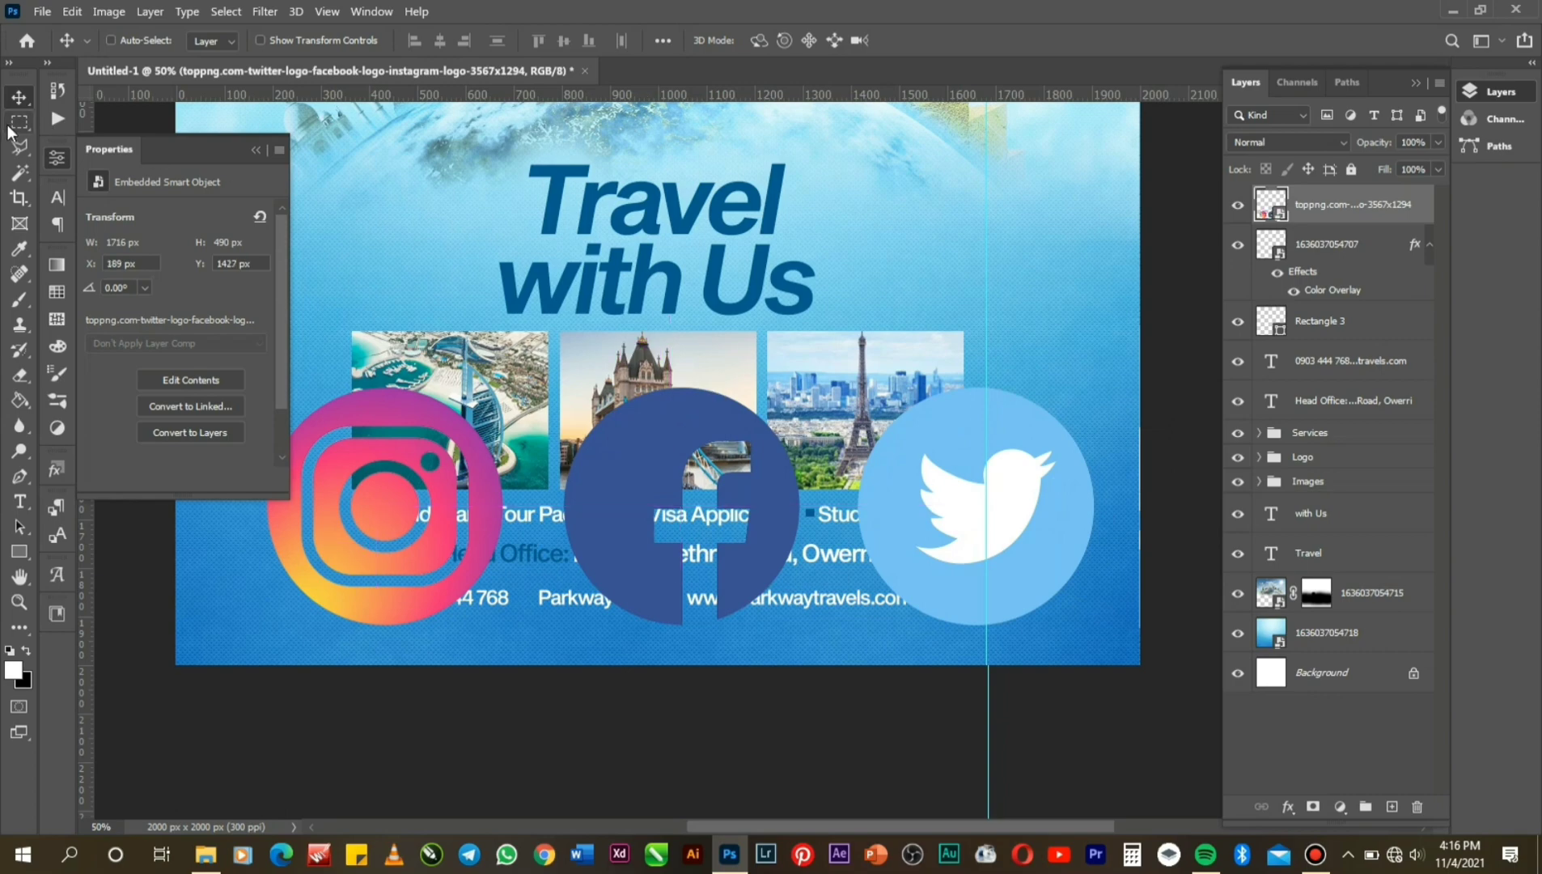
Rasterize the logos layer and delete the Twitter logo.
{"action": "left_click", "coordinate": [19, 122]}
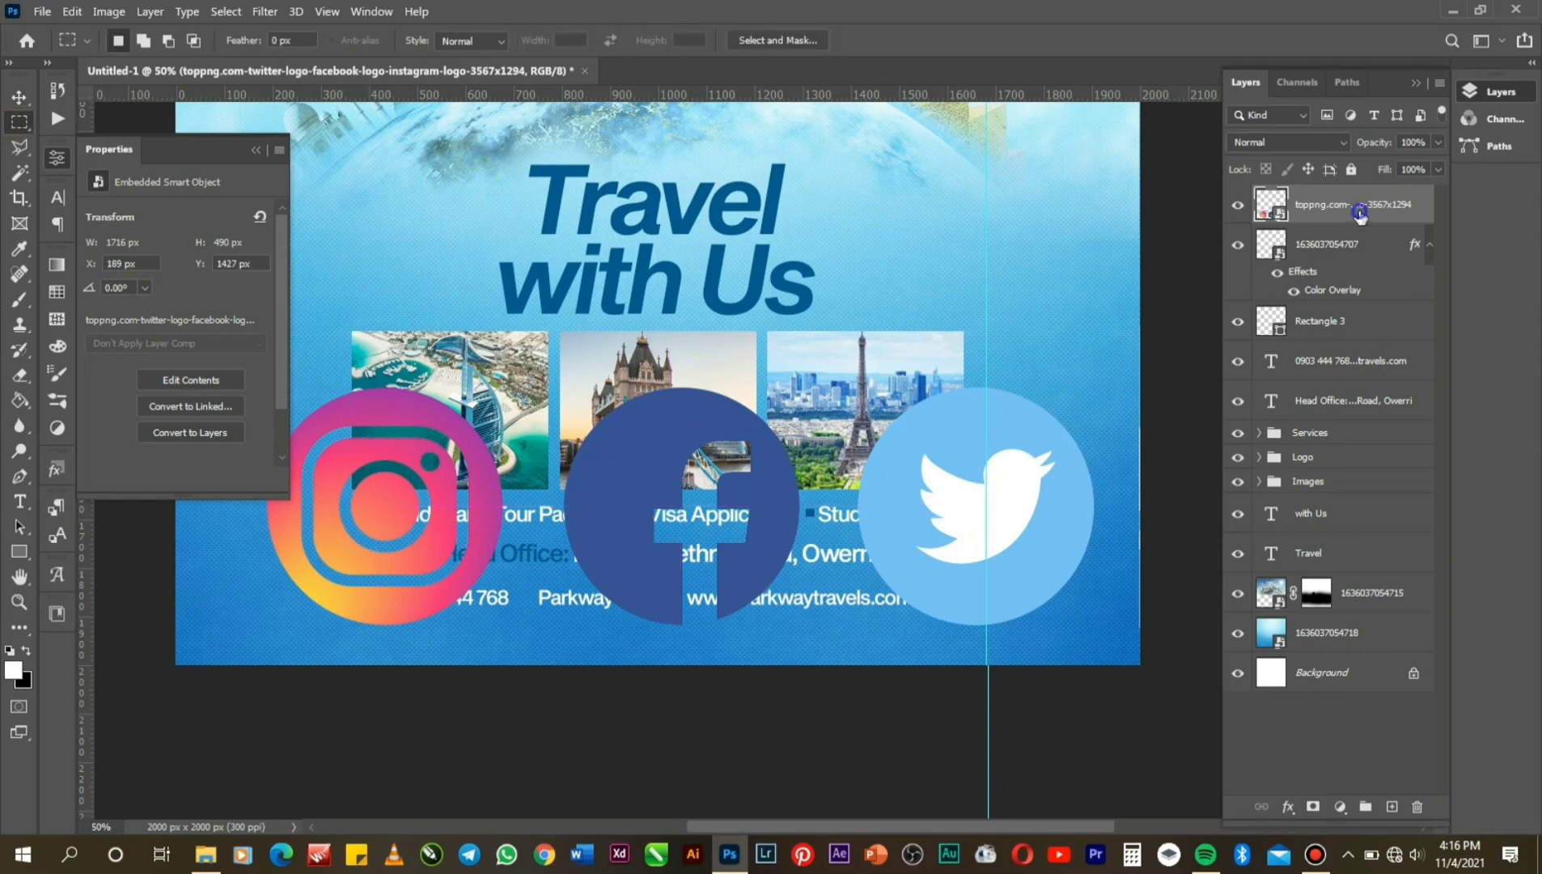
{"action": "right_click", "coordinate": [1359, 211]}
{"action": "left_click", "coordinate": [1169, 361]}
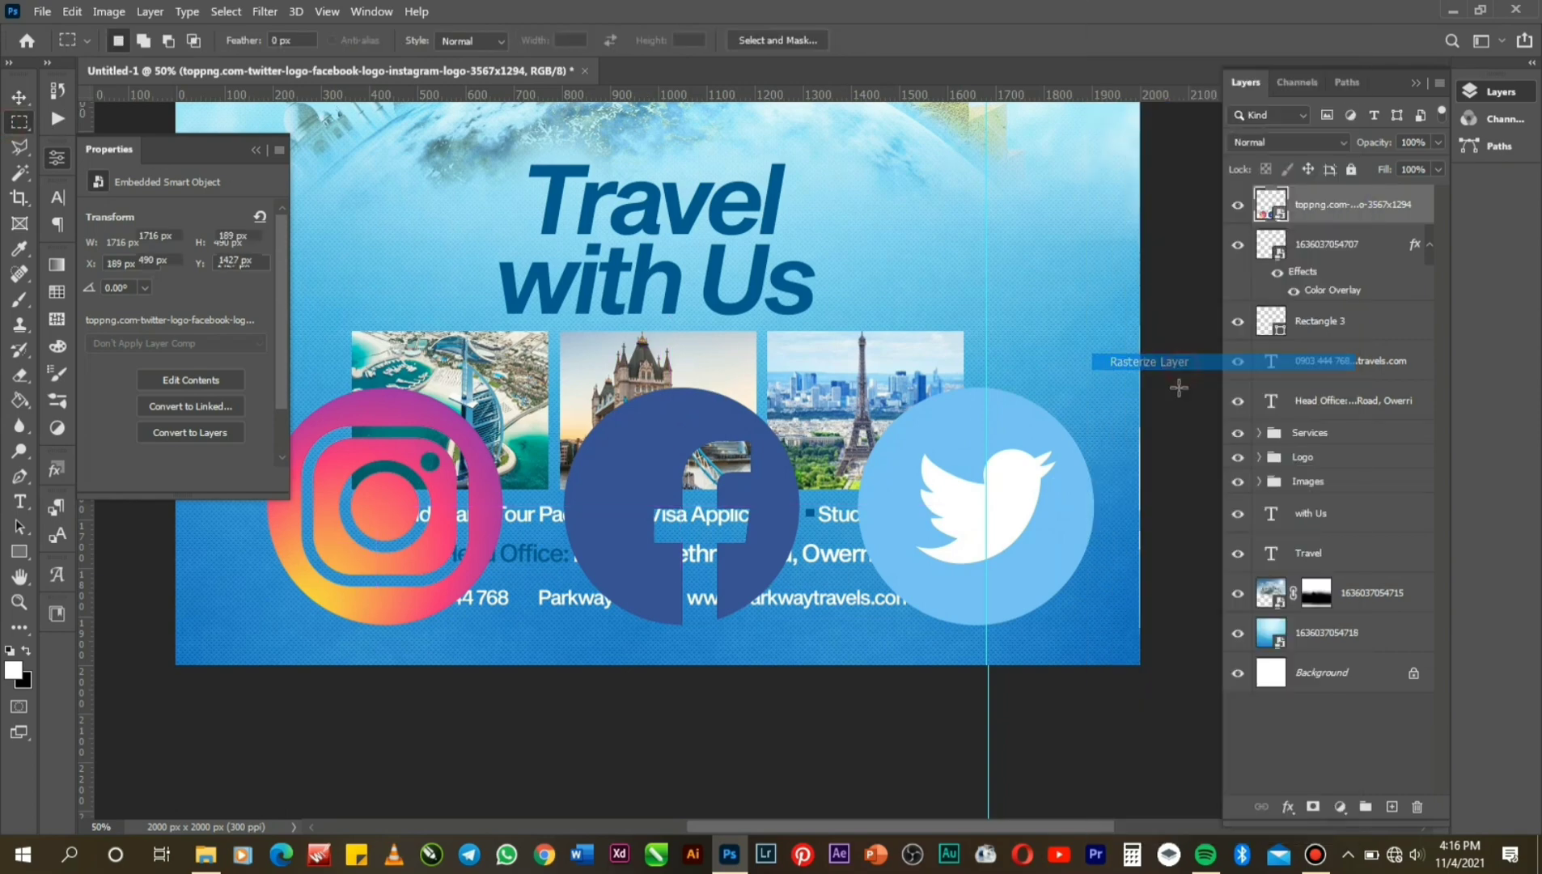
{"action": "left_click_drag", "start_coordinate": [1150, 687], "coordinate": [821, 346]}
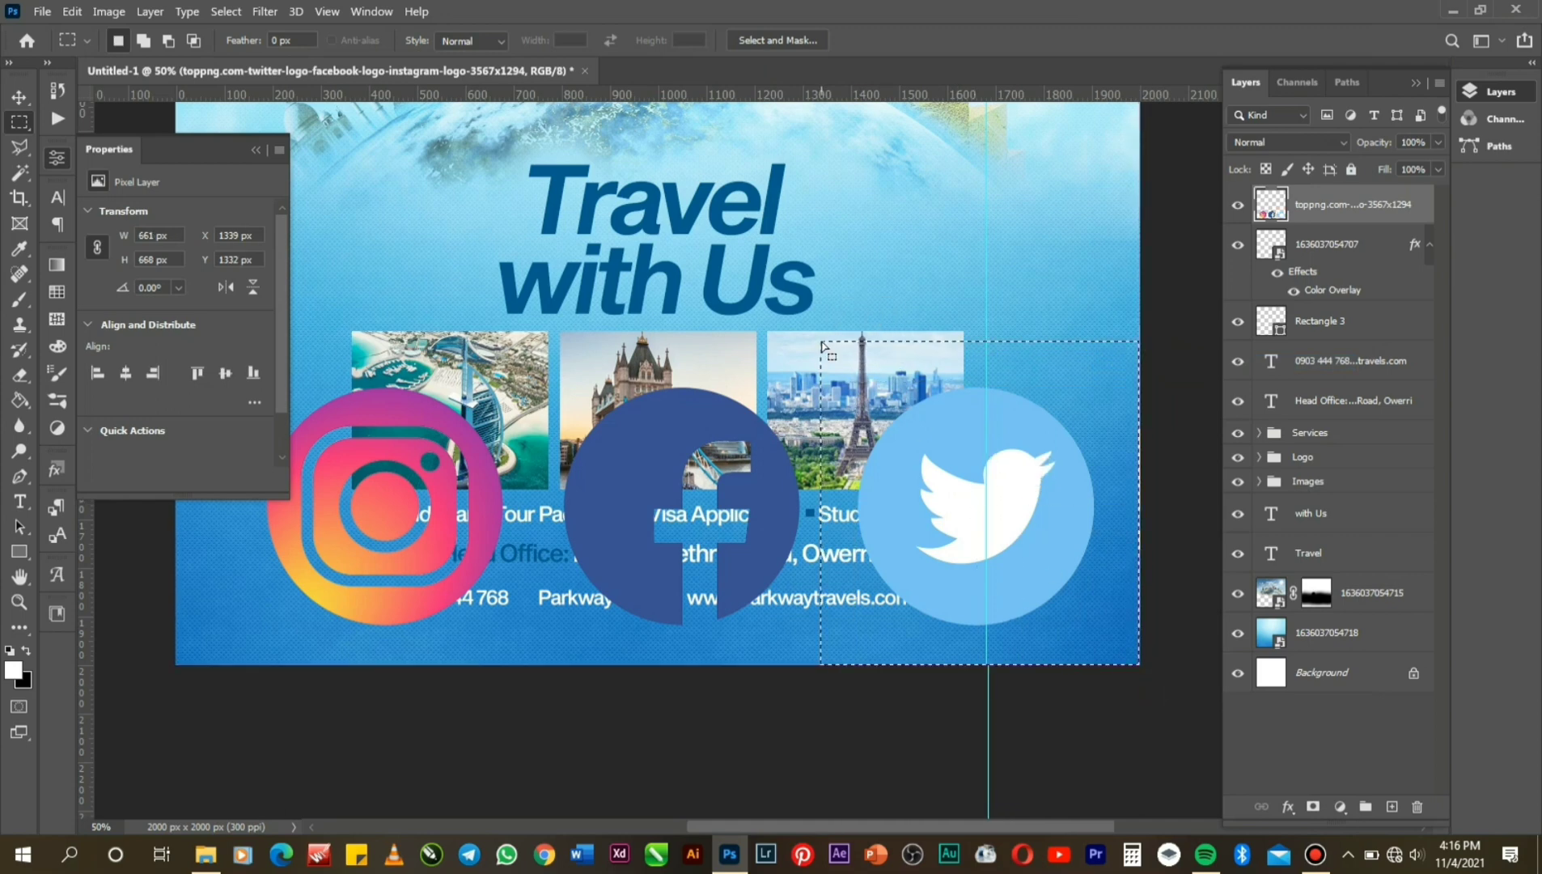
{"action": "key", "text": "Delete"}
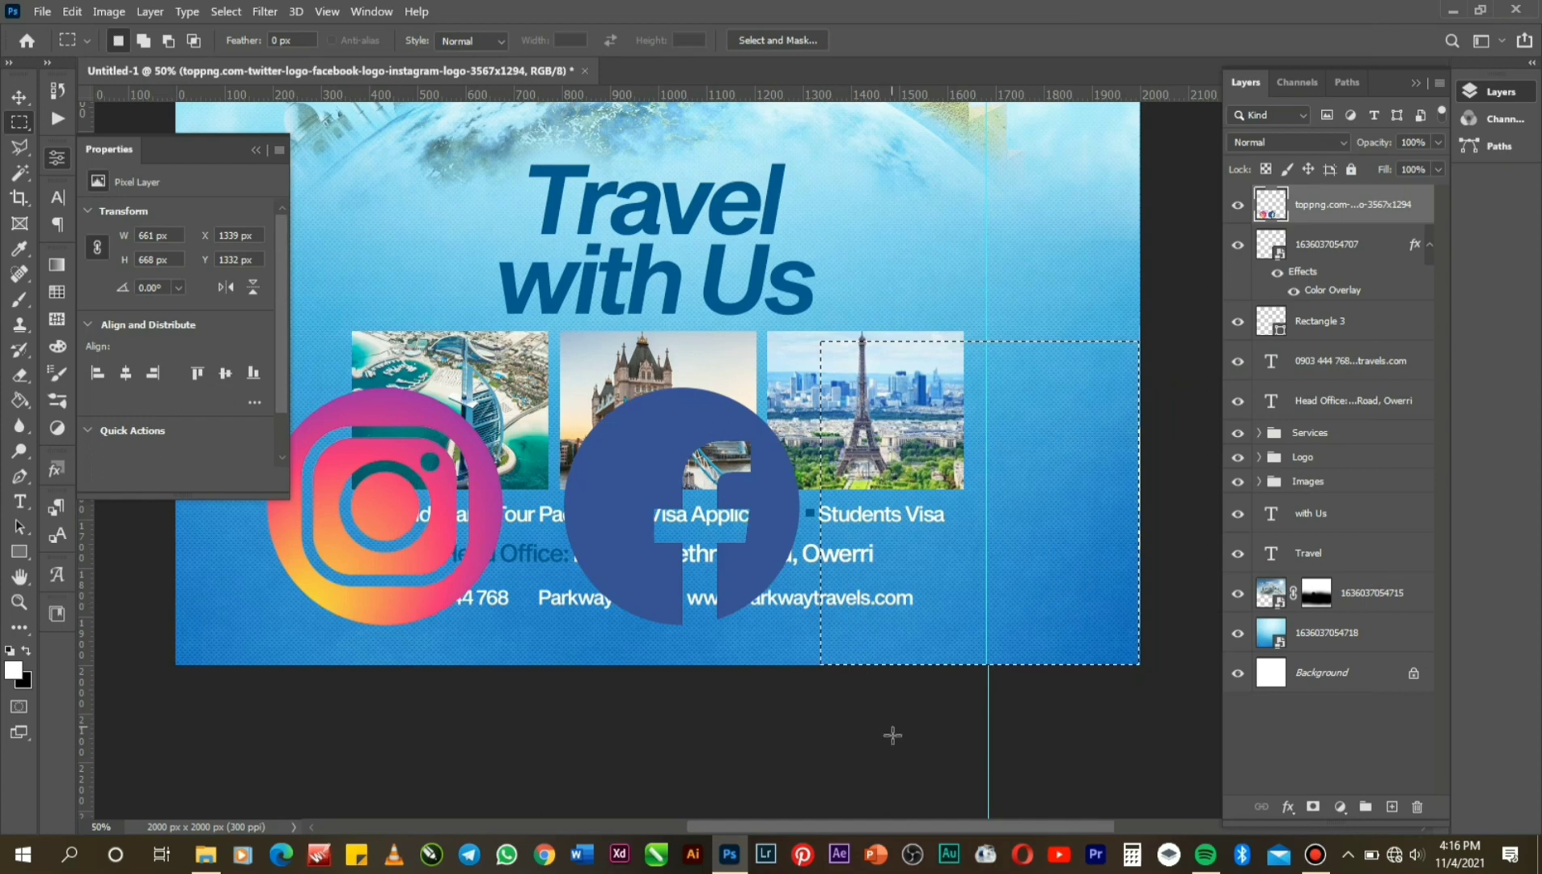
Copy the Facebook logo onto its own layer and clear that area on the original layer.
{"action": "left_click_drag", "start_coordinate": [892, 733], "coordinate": [537, 338]}
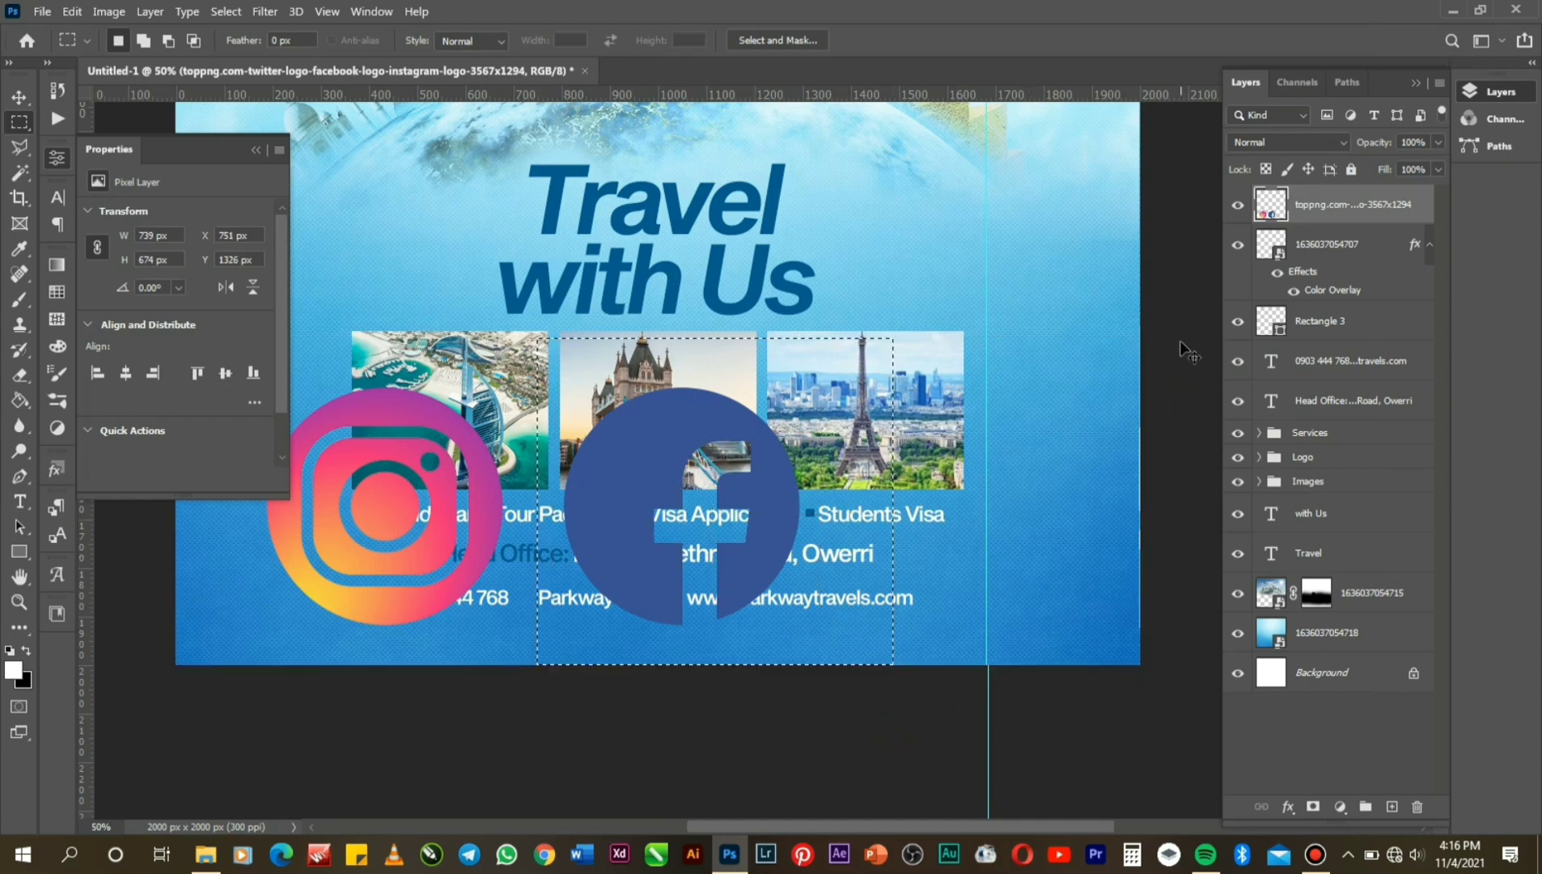
{"action": "key", "text": "ctrl+j"}
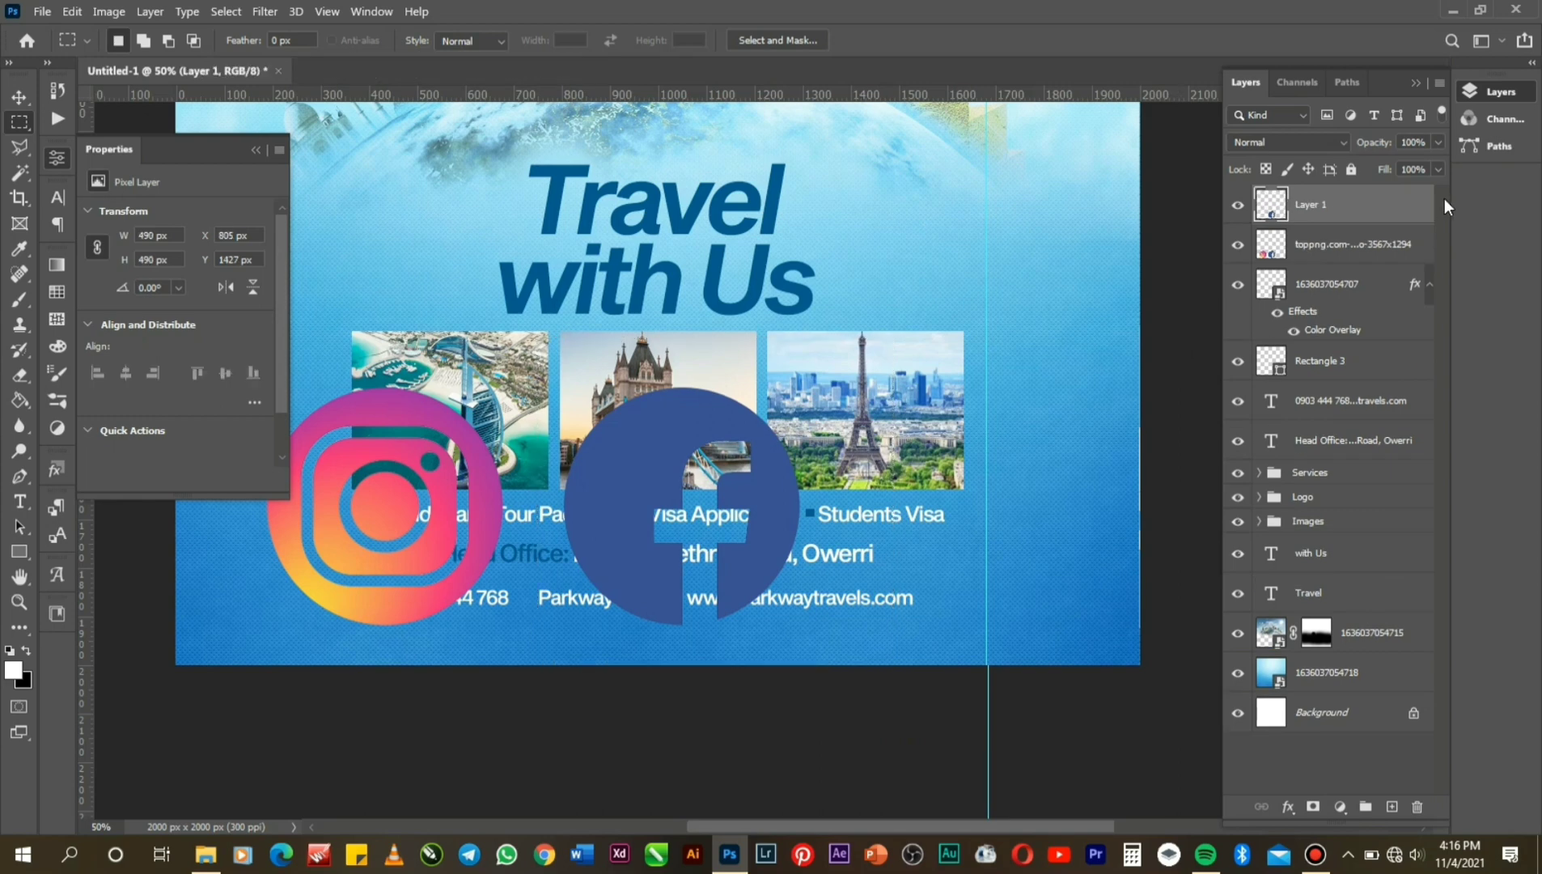
{"action": "left_click", "coordinate": [1348, 250]}
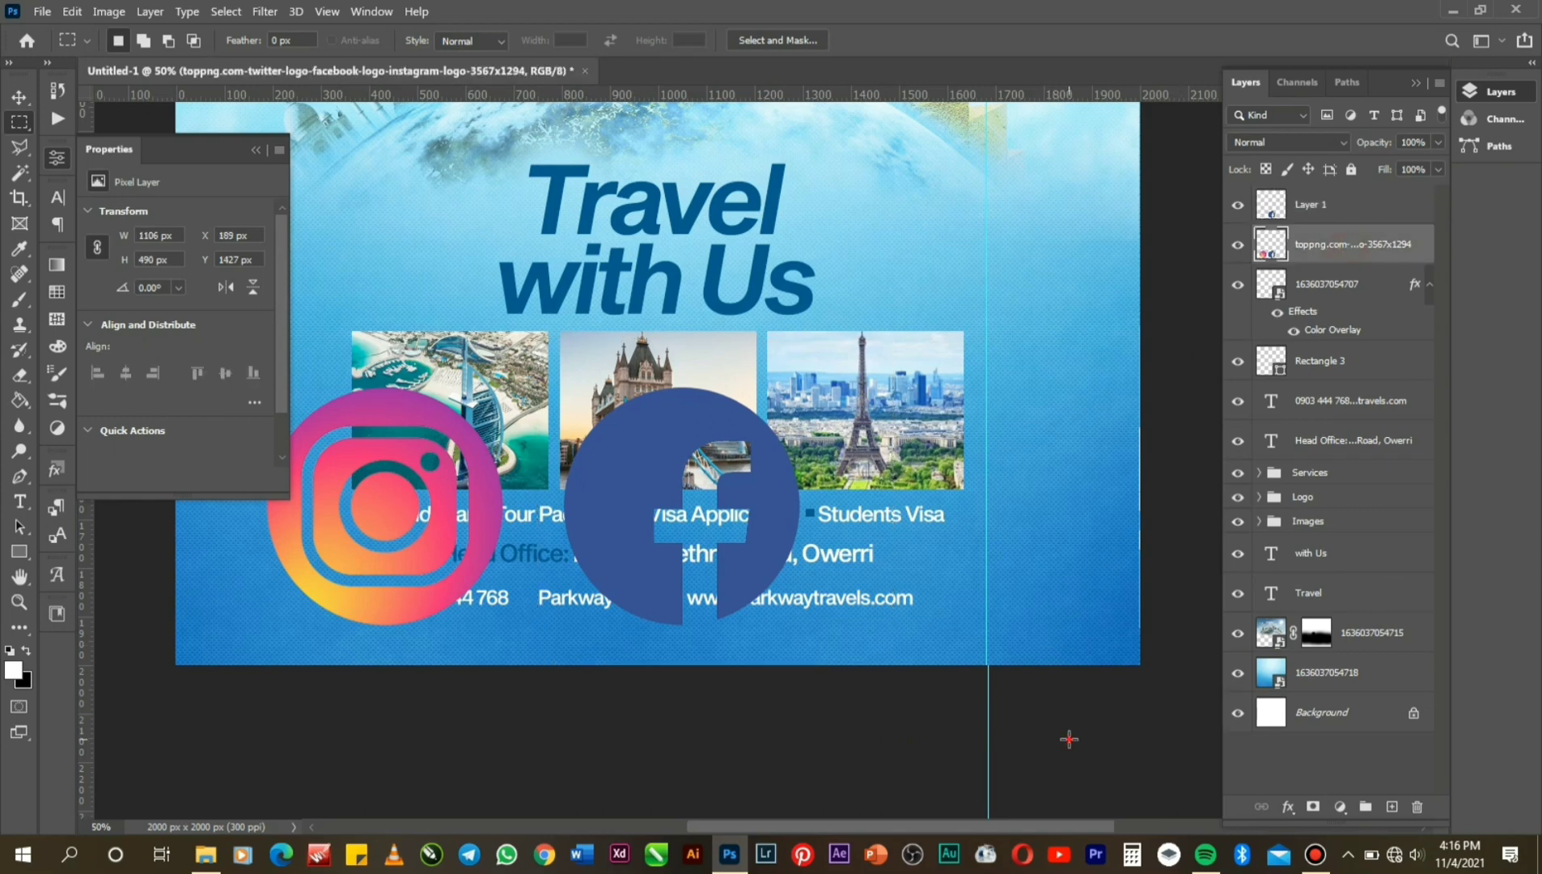
{"action": "left_click_drag", "start_coordinate": [1069, 664], "coordinate": [537, 328]}
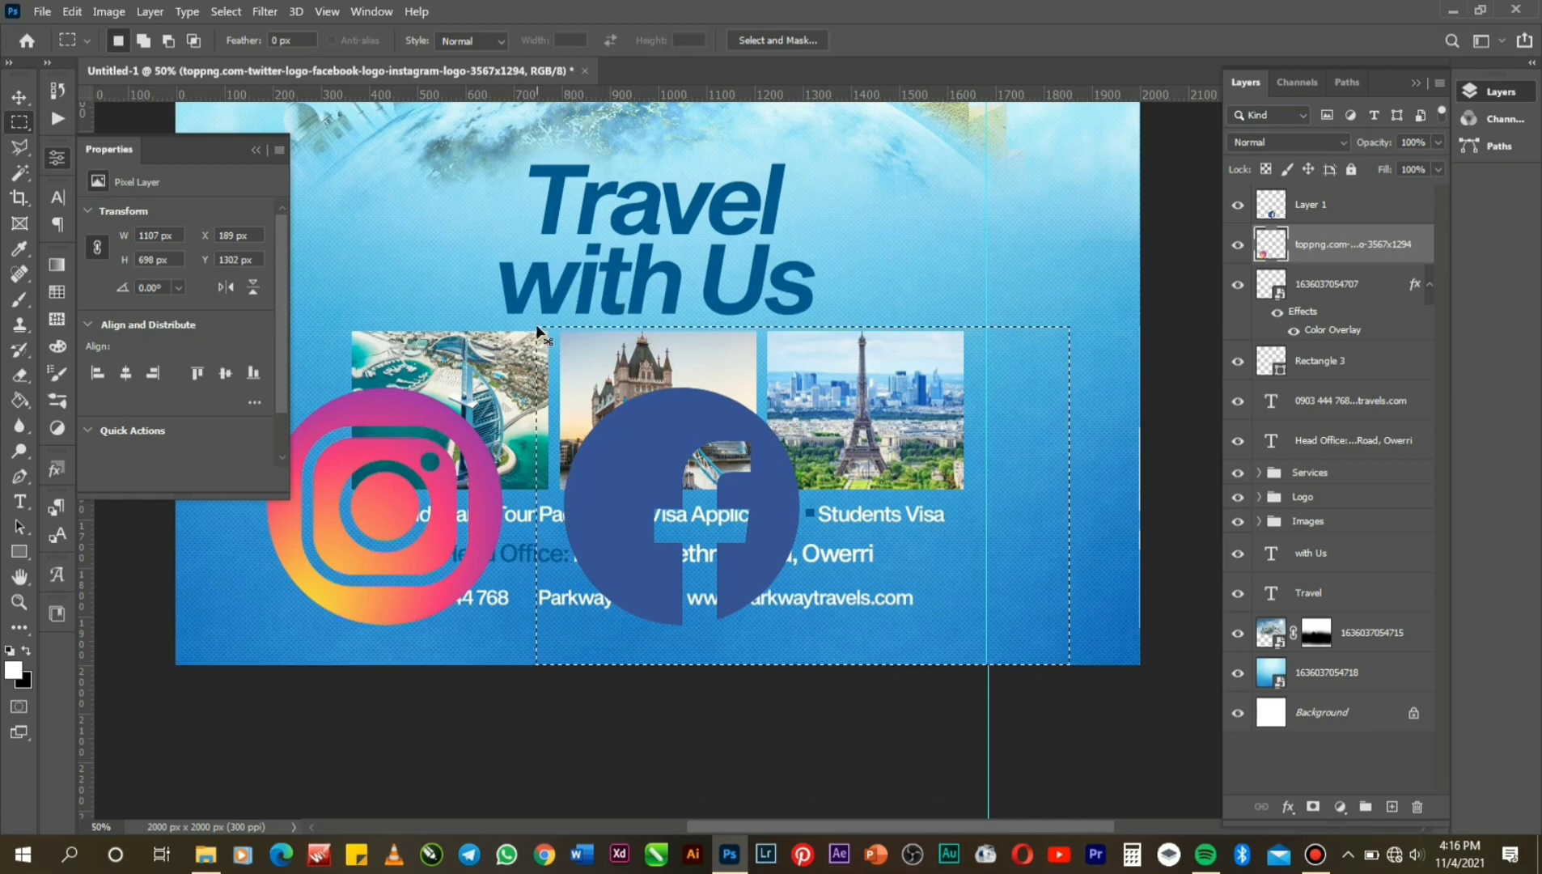
{"action": "key", "text": "ctrl+d"}
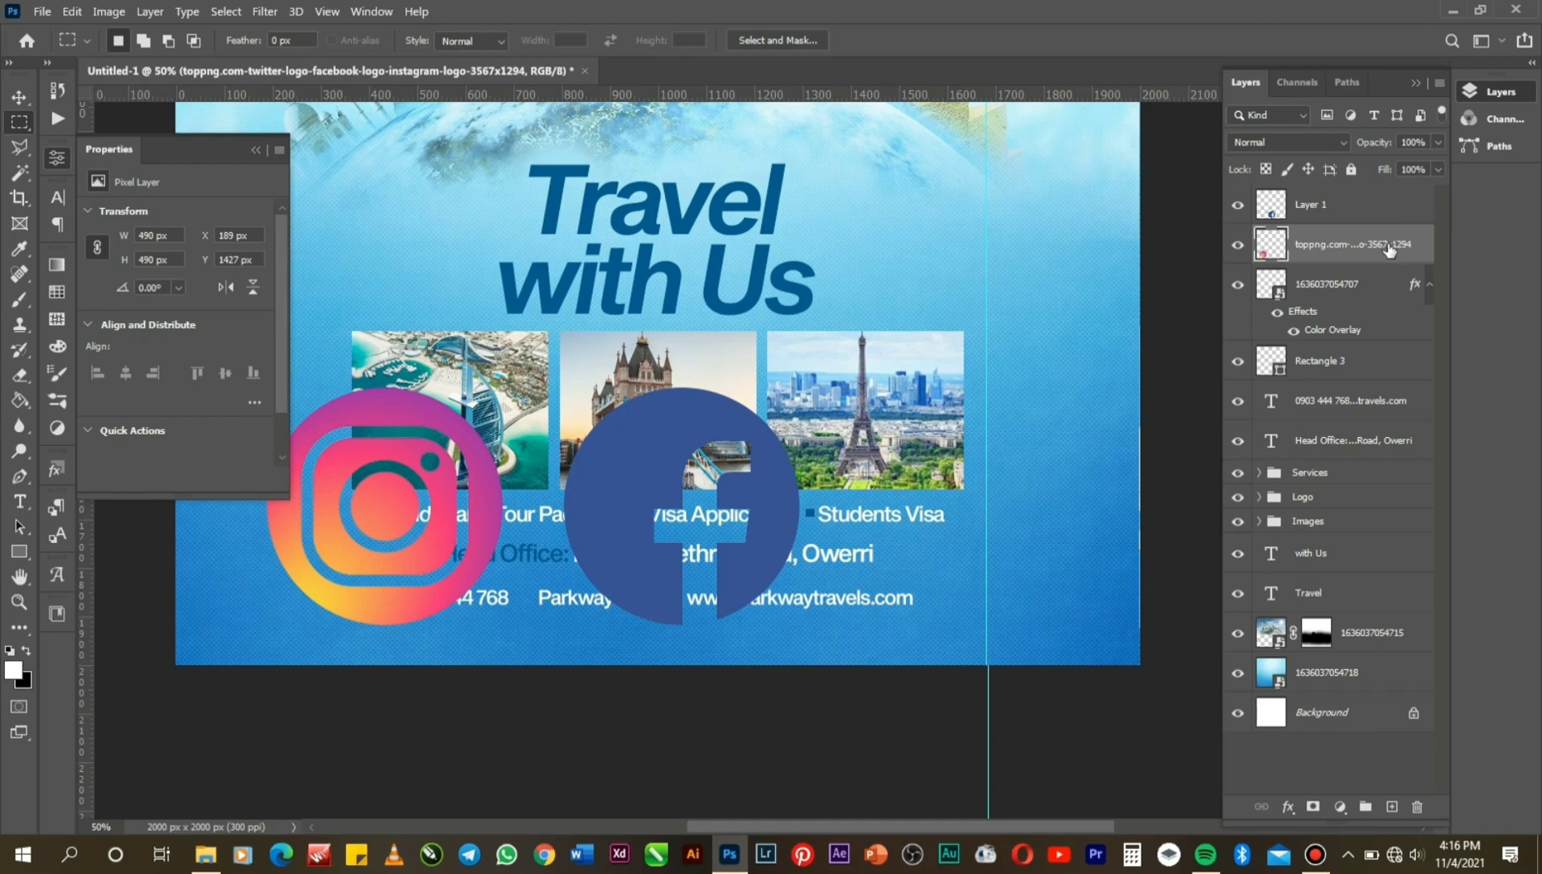
Nudge the Instagram logo right toward Facebook and group the two logo layers.
{"action": "key", "text": "v"}
{"action": "key", "text": "Right"}
{"action": "key", "text": "Right"}
{"action": "key", "text": "Right"}
{"action": "key", "text": "Right"}
{"action": "key", "text": "Right"}
{"action": "key", "text": "Right"}
{"action": "key", "text": "Right"}
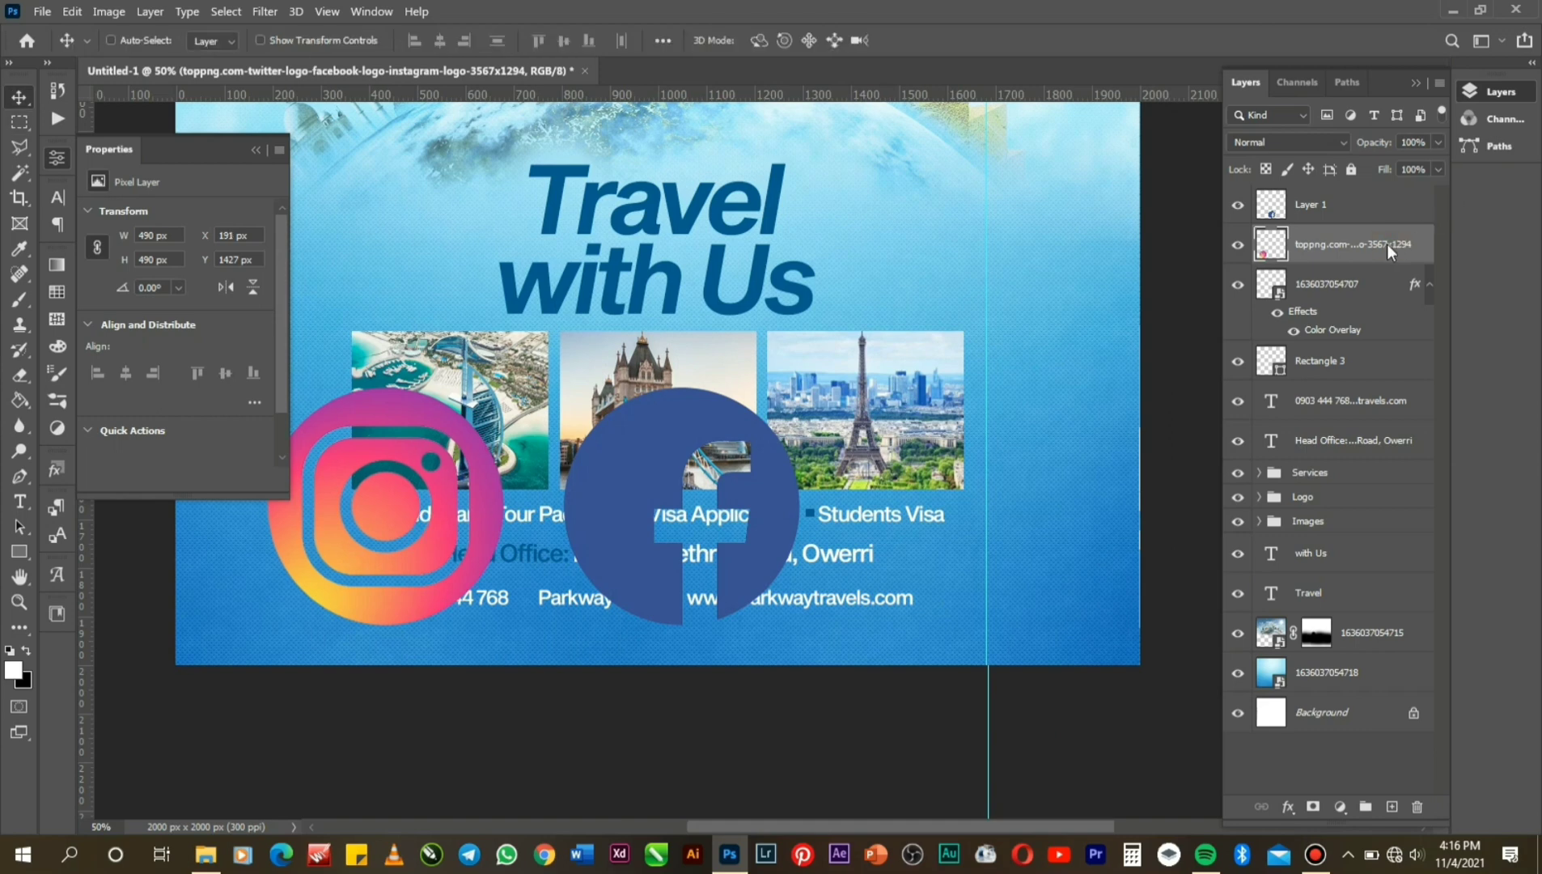
{"action": "key", "text": "Right"}
{"action": "key", "text": "Right"}
{"action": "key", "text": "Right"}
{"action": "key", "text": "Right"}
{"action": "key", "text": "Right"}
{"action": "key", "text": "Right"}
{"action": "key", "text": "Right"}
{"action": "key", "text": "Right"}
{"action": "key", "text": "Right"}
{"action": "key", "text": "Right"}
{"action": "key", "text": "Right"}
{"action": "key", "text": "Right"}
{"action": "key", "text": "Right"}
{"action": "key", "text": "Right"}
{"action": "key", "text": "Right"}
{"action": "key", "text": "Right"}
{"action": "key", "text": "Right"}
{"action": "key", "text": "Right"}
{"action": "key", "text": "Right"}
{"action": "key", "text": "Right"}
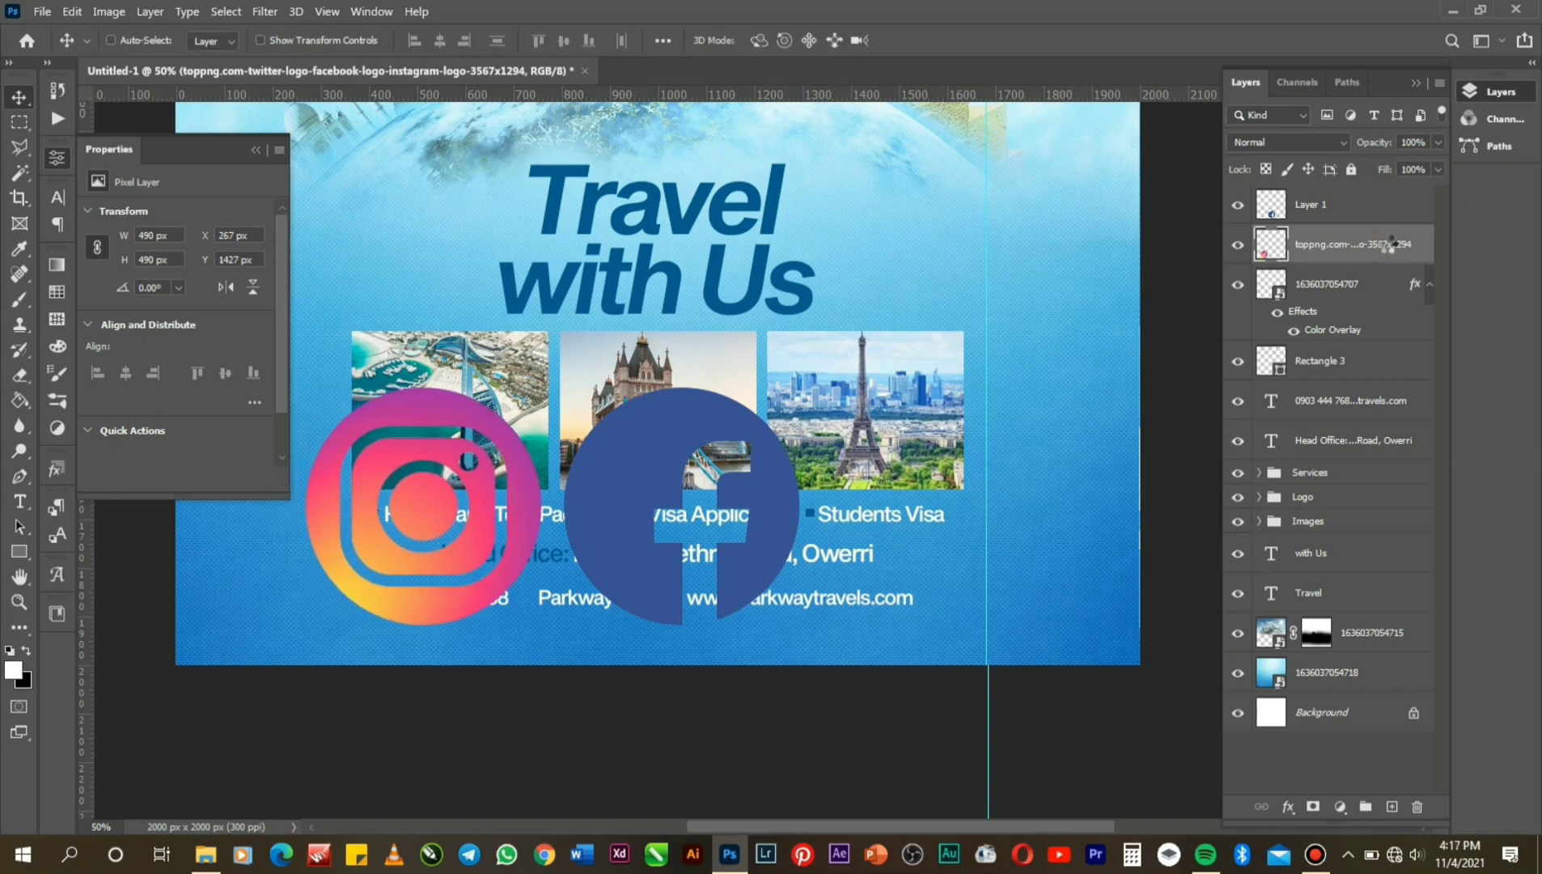
{"action": "key", "text": "Right"}
{"action": "key", "text": "Right"}
{"action": "key", "text": "Right"}
{"action": "key", "text": "Right"}
{"action": "key", "text": "Right"}
{"action": "key", "text": "Right"}
{"action": "key", "text": "Right"}
{"action": "key", "text": "Right"}
{"action": "key", "text": "Right"}
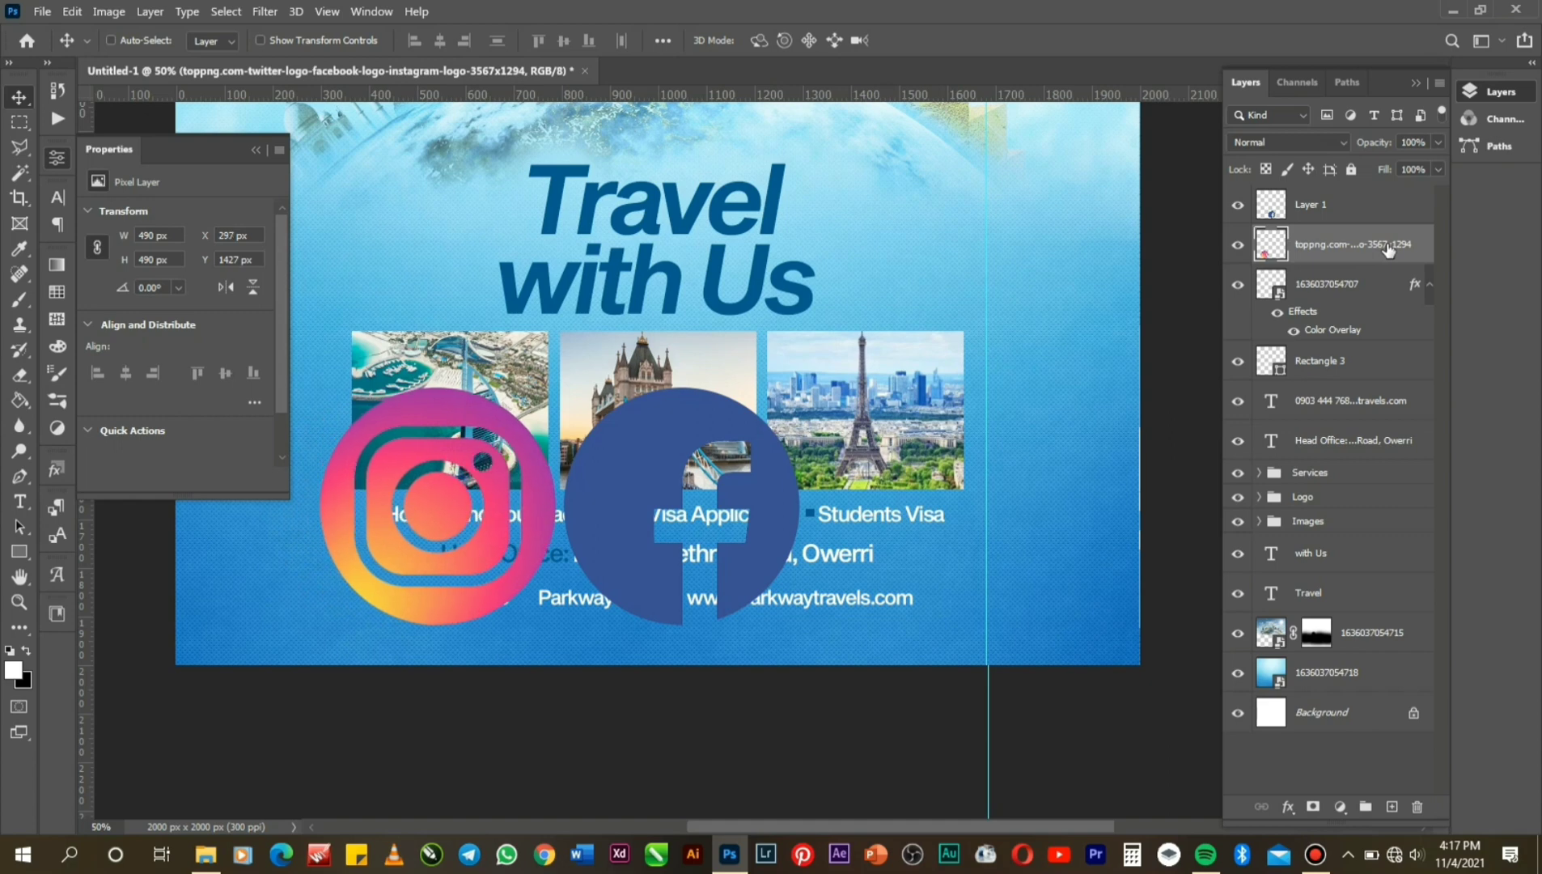
{"action": "left_click", "coordinate": [1358, 212], "text": "shift"}
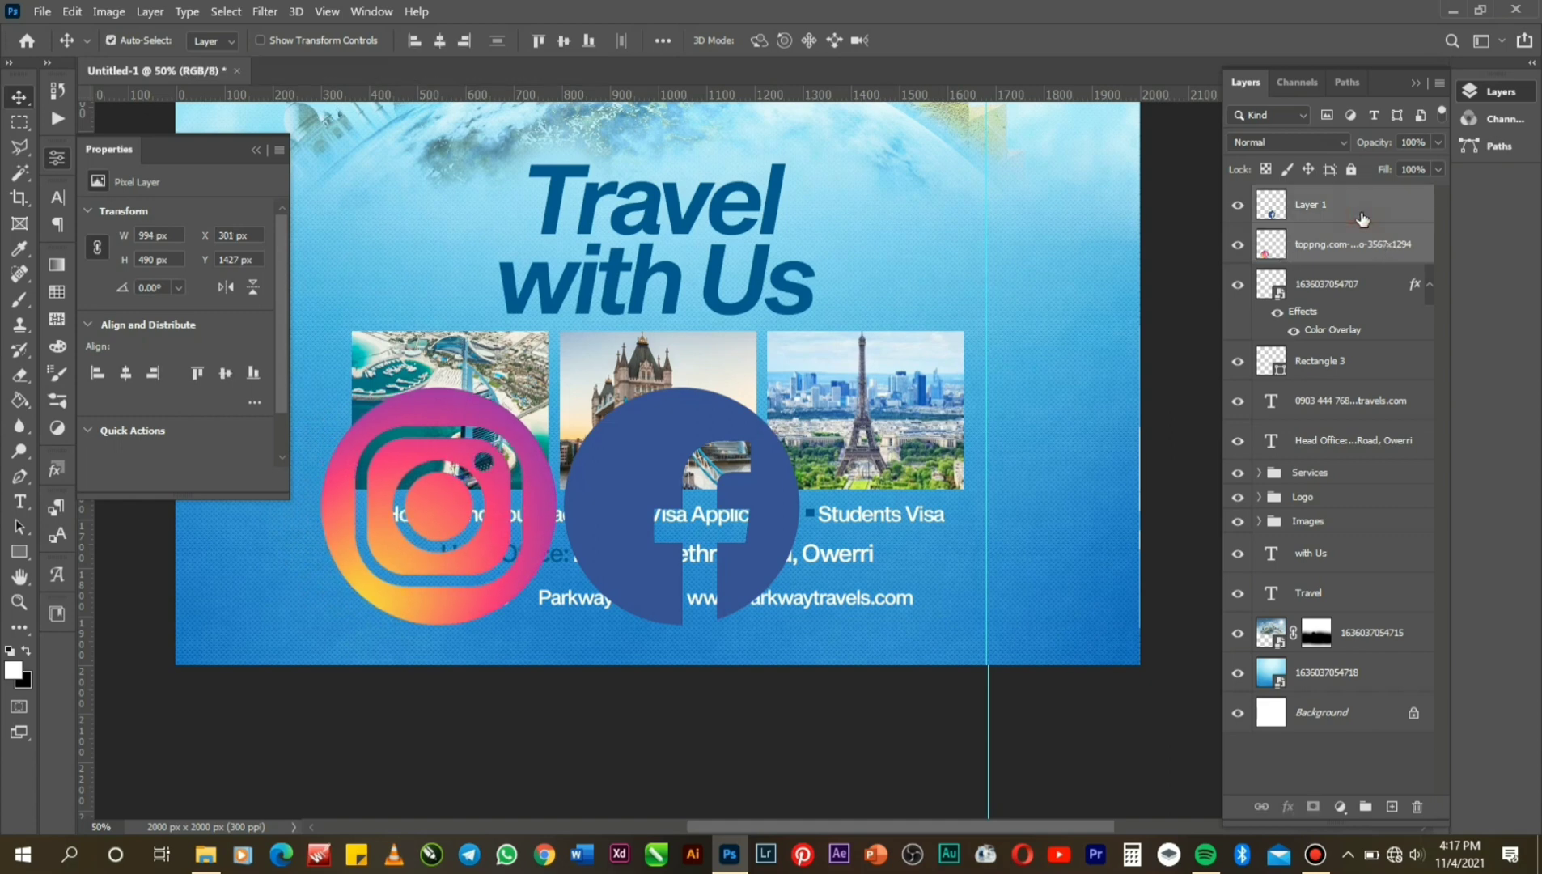
{"action": "key", "text": "ctrl+g"}
Shrink the Instagram and Facebook logos to about a third of their size.
{"action": "key", "text": "ctrl+t"}
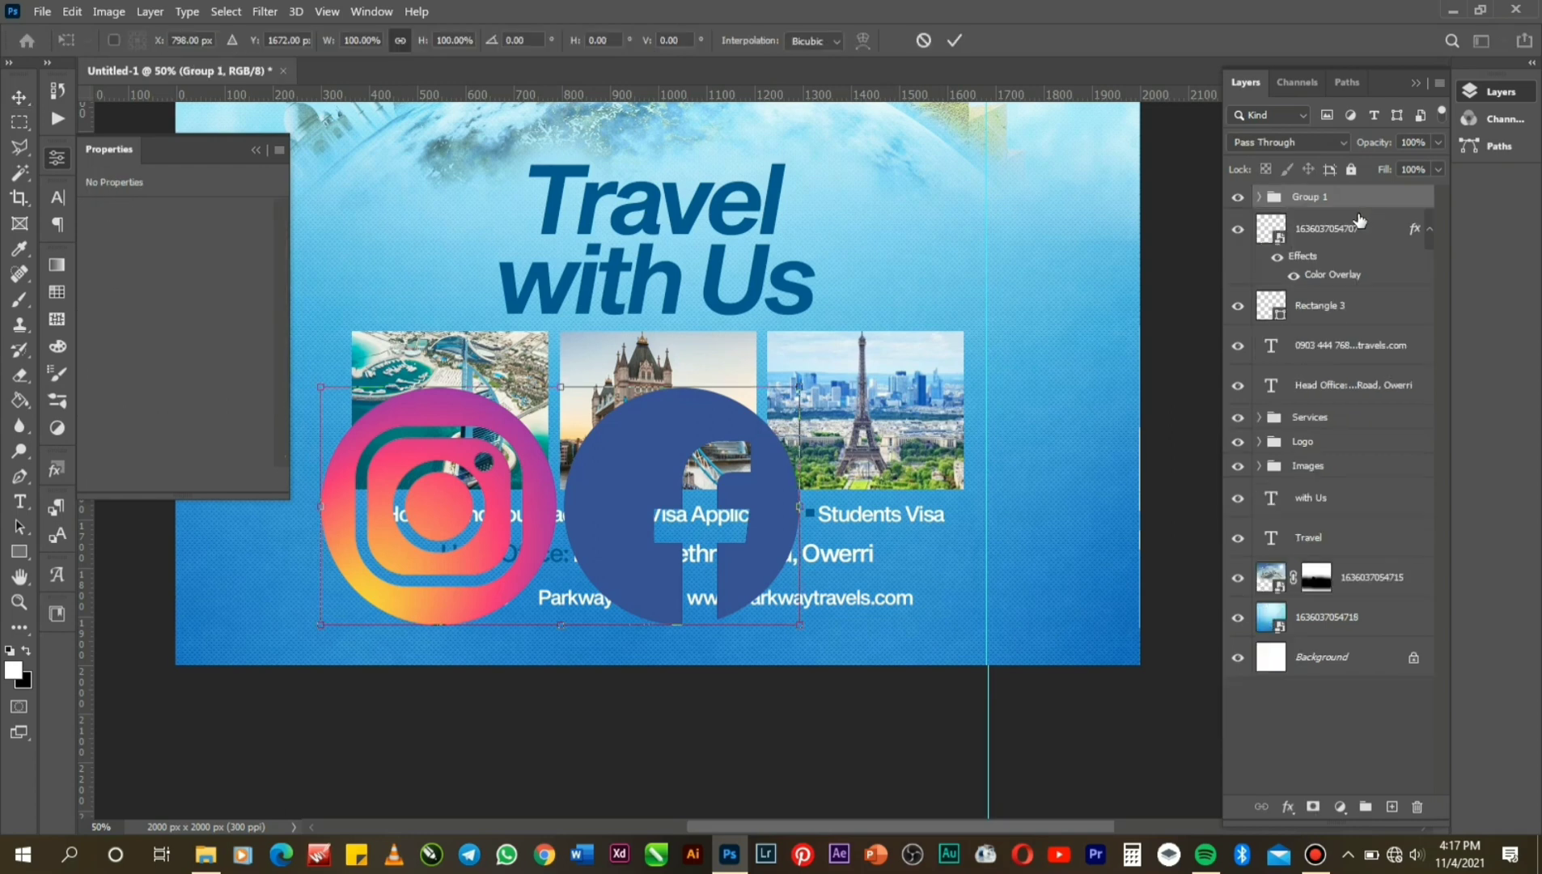
{"action": "left_click_drag", "start_coordinate": [801, 388], "coordinate": [410, 544]}
{"action": "left_click_drag", "start_coordinate": [337, 580], "coordinate": [338, 583]}
{"action": "key", "text": "Return"}
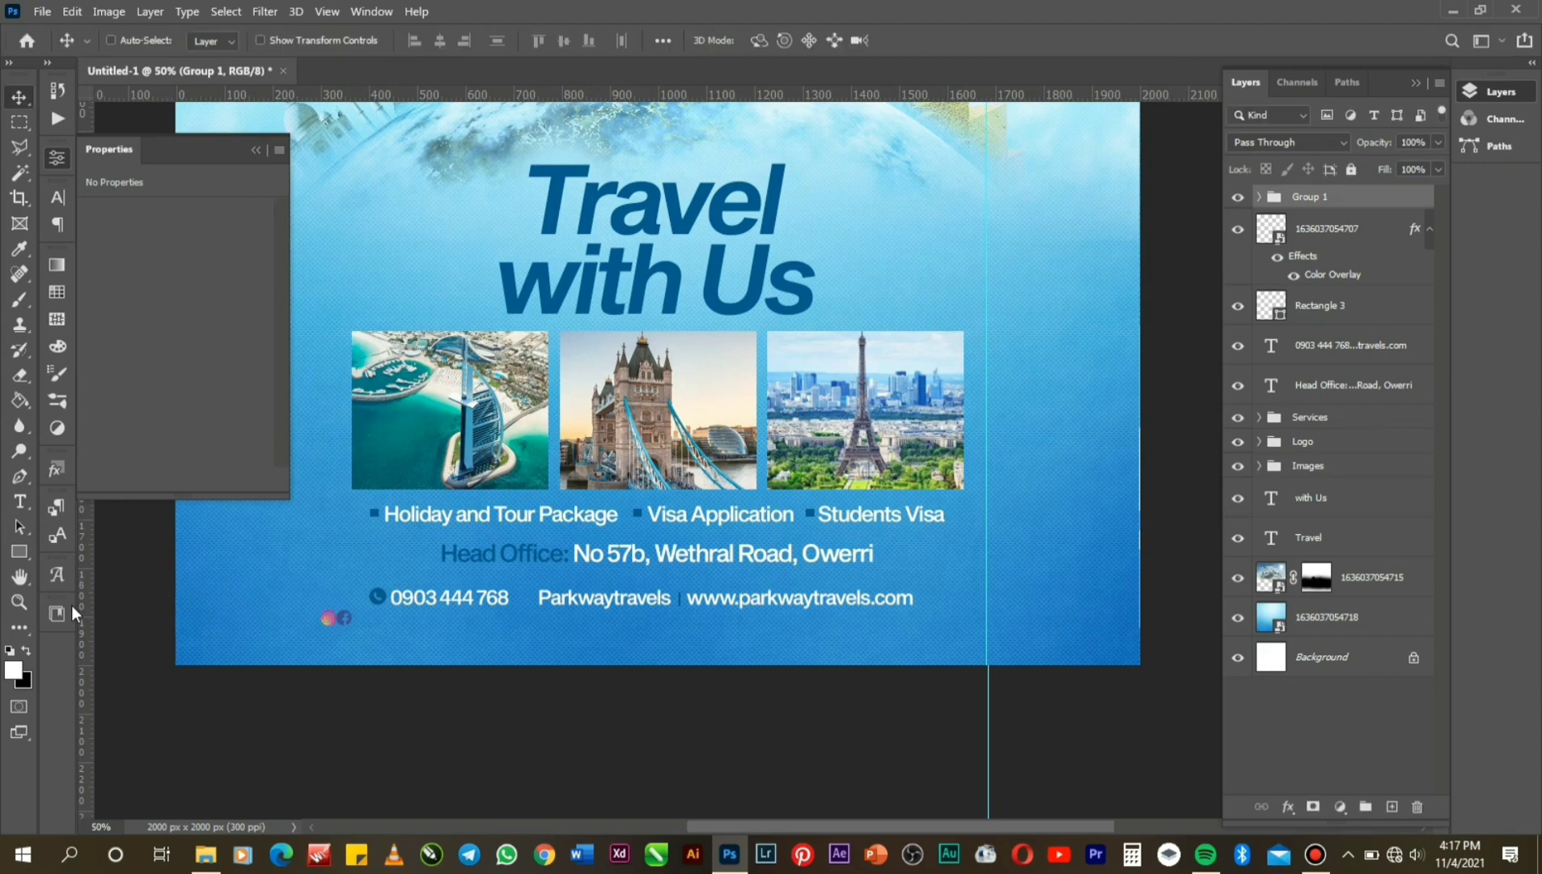
{"action": "left_click", "coordinate": [19, 604]}
{"action": "left_click", "coordinate": [408, 570]}
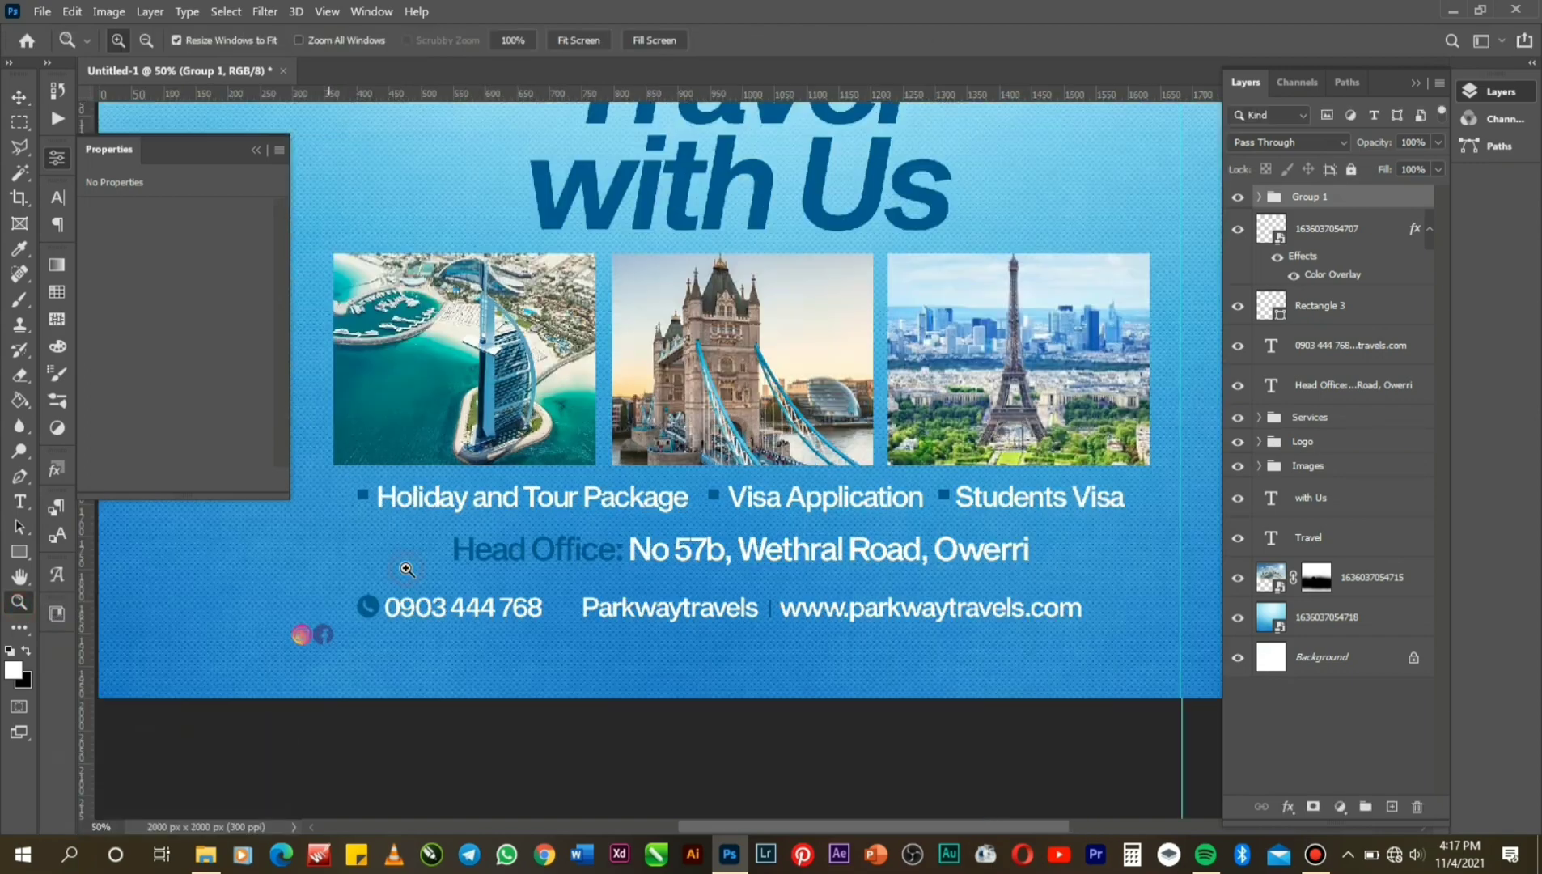
{"action": "left_click", "coordinate": [323, 639]}
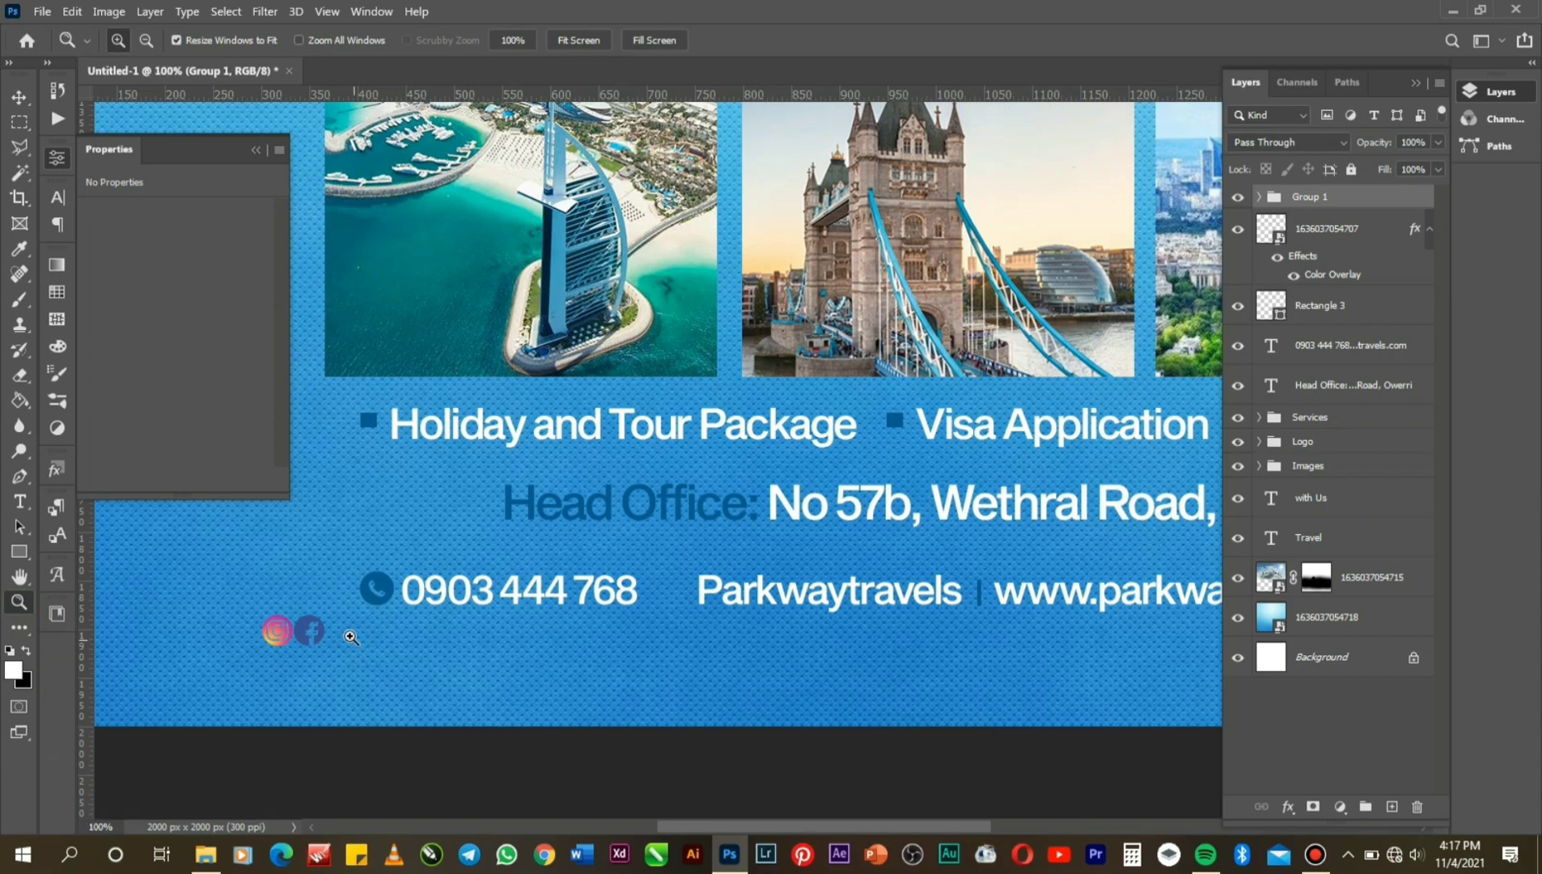
{"action": "left_click", "coordinate": [19, 96]}
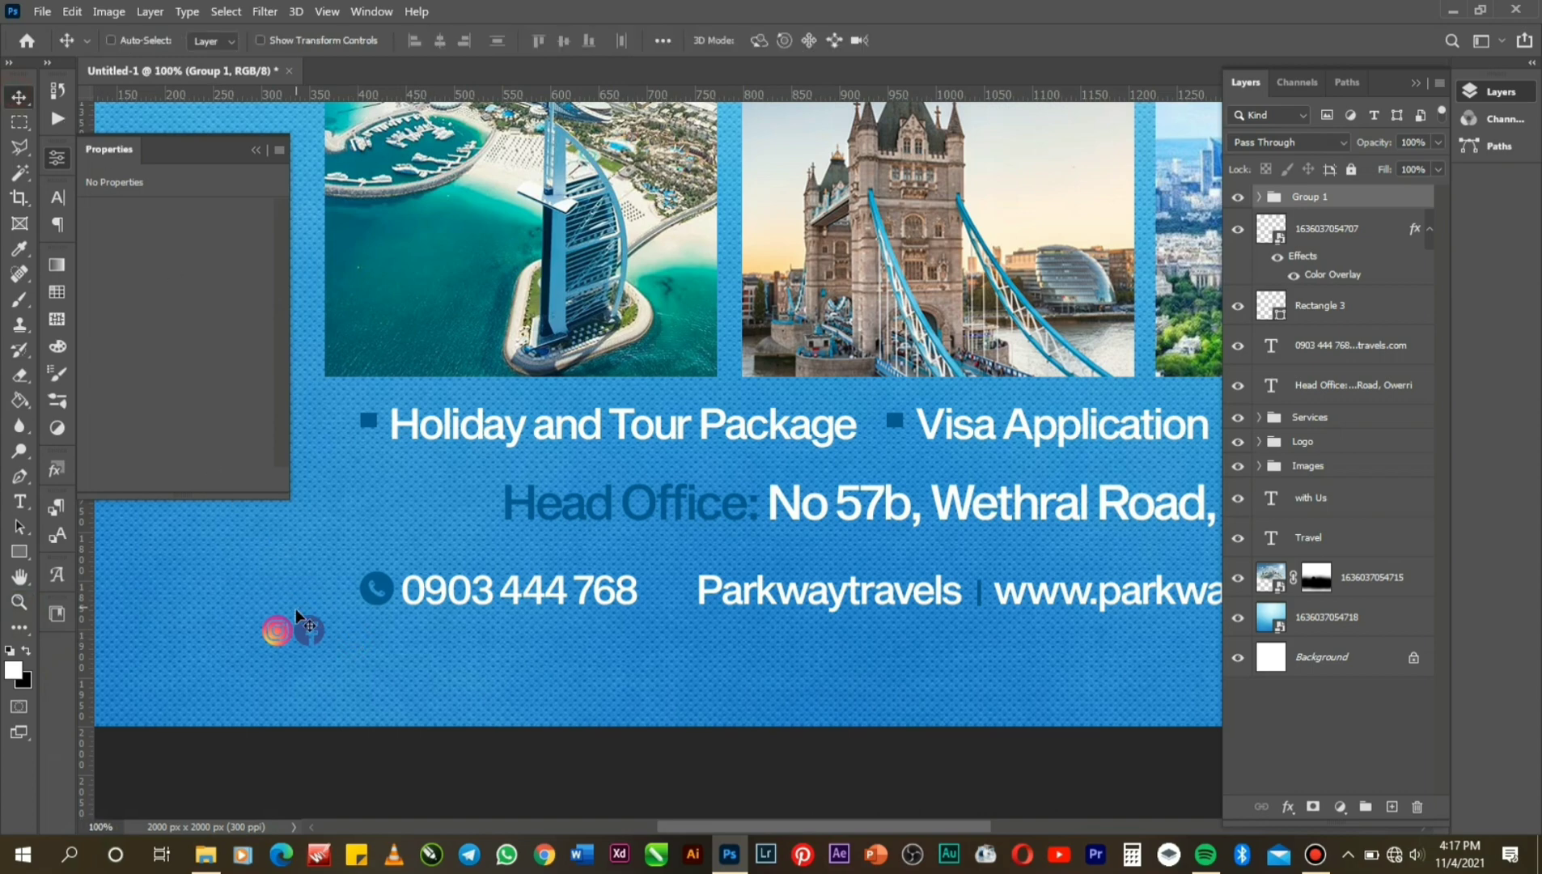
{"action": "left_click_drag", "start_coordinate": [310, 631], "coordinate": [670, 588]}
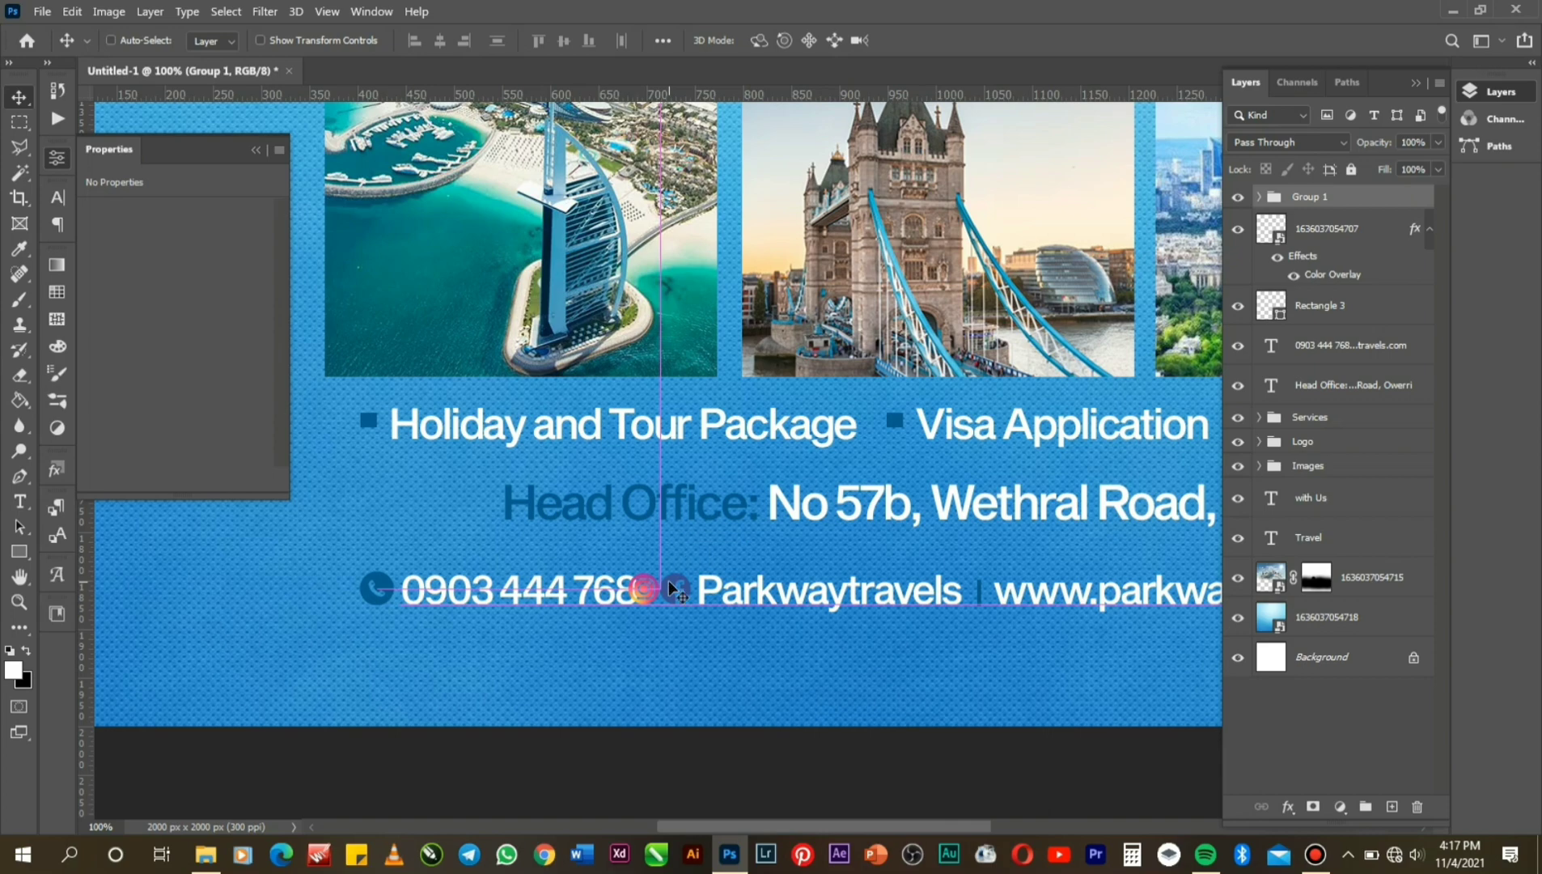
Add a space before Parkwaytravels on the contact line.
{"action": "left_click", "coordinate": [20, 502]}
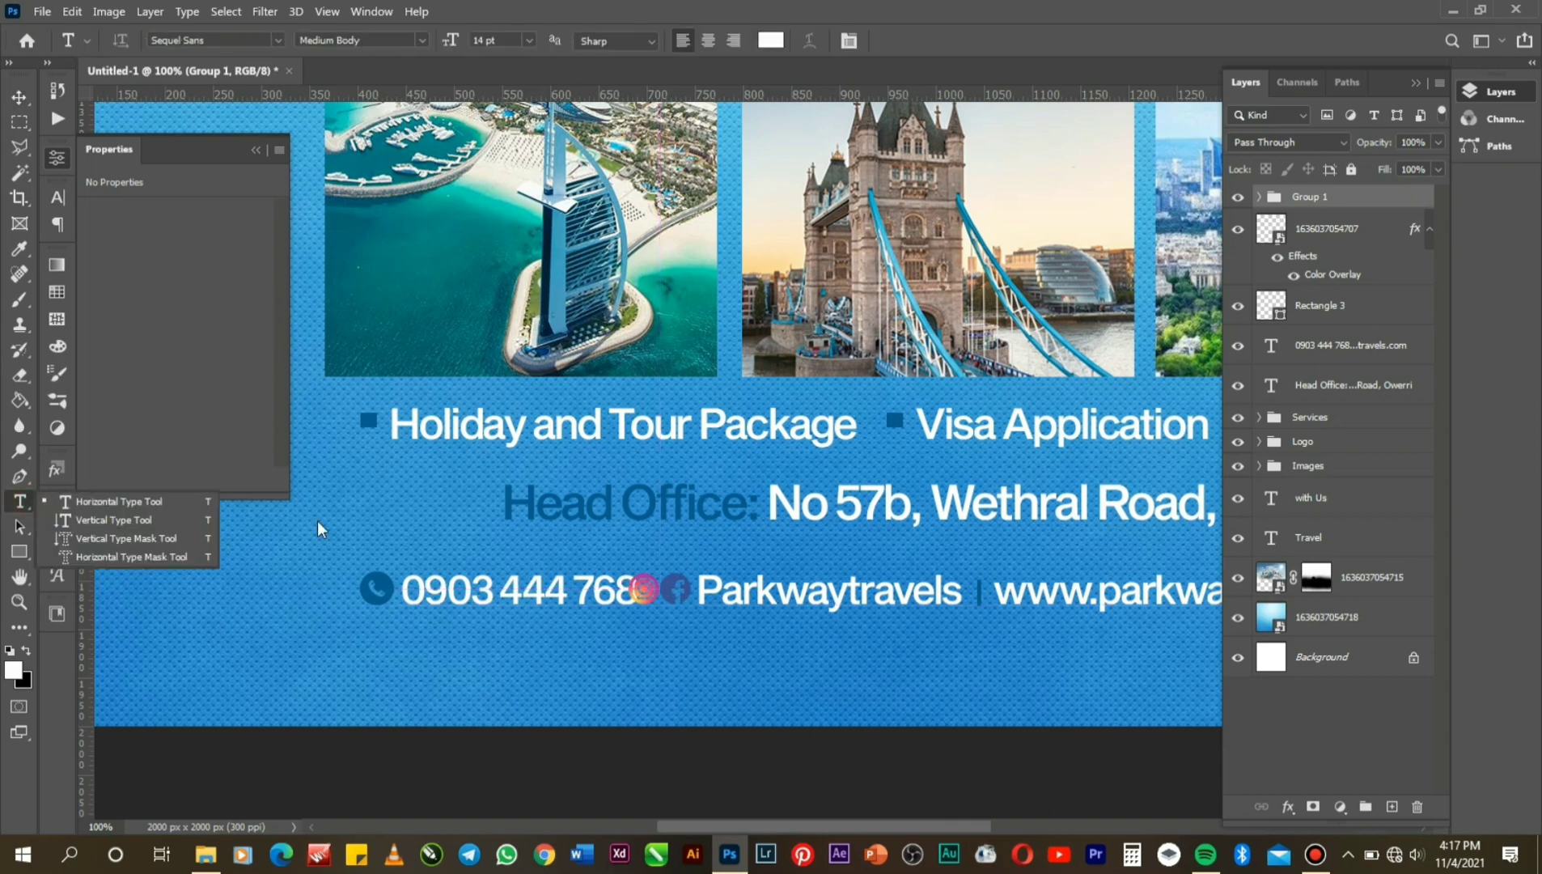
{"action": "left_click", "coordinate": [701, 584]}
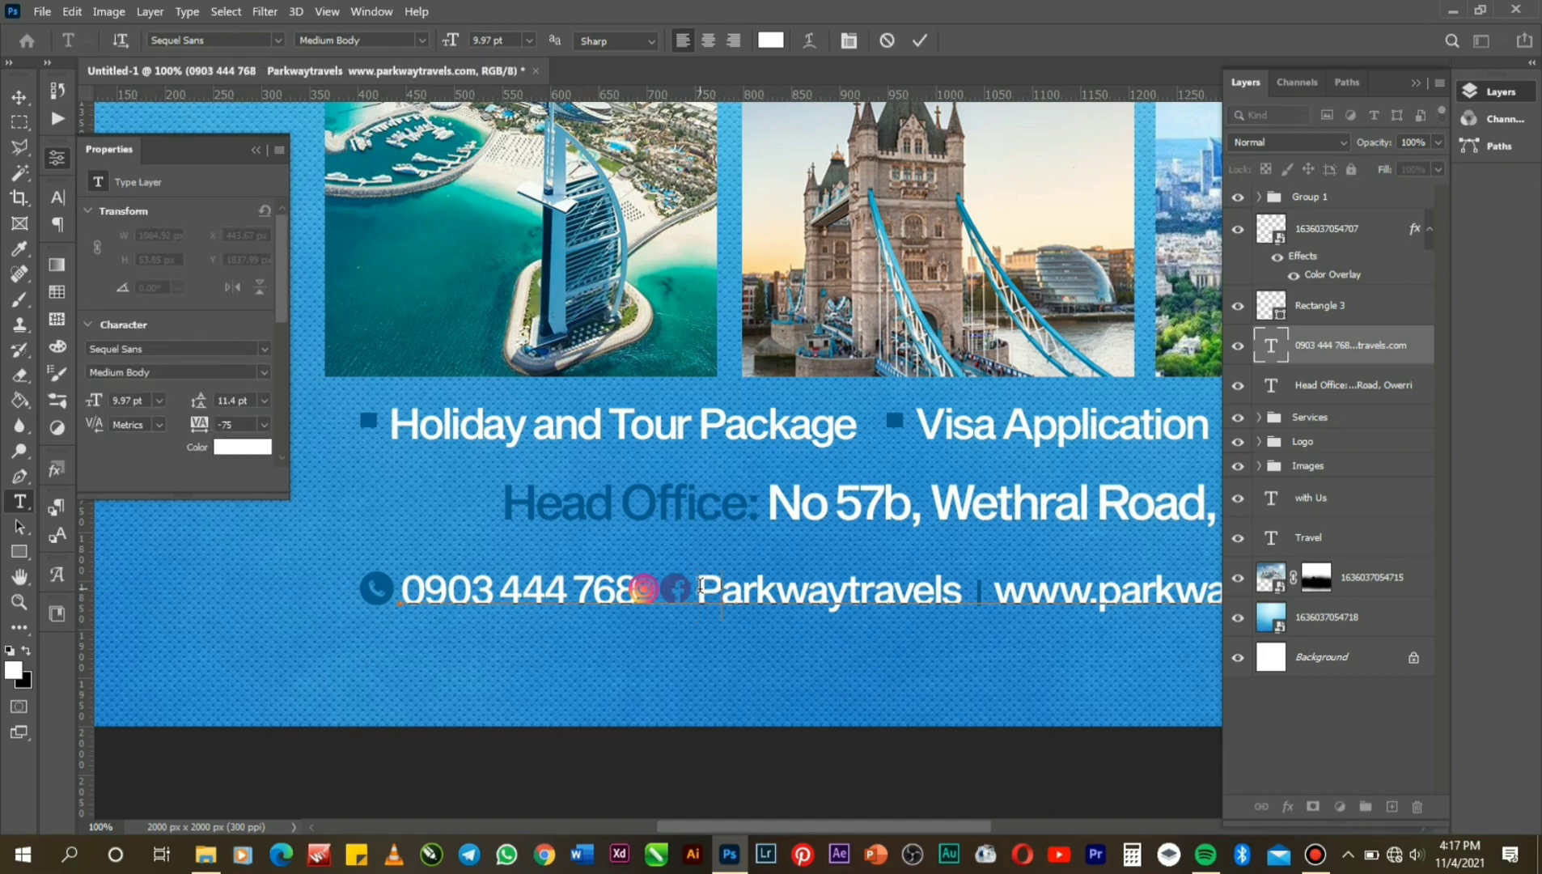
{"action": "left_click", "coordinate": [924, 42]}
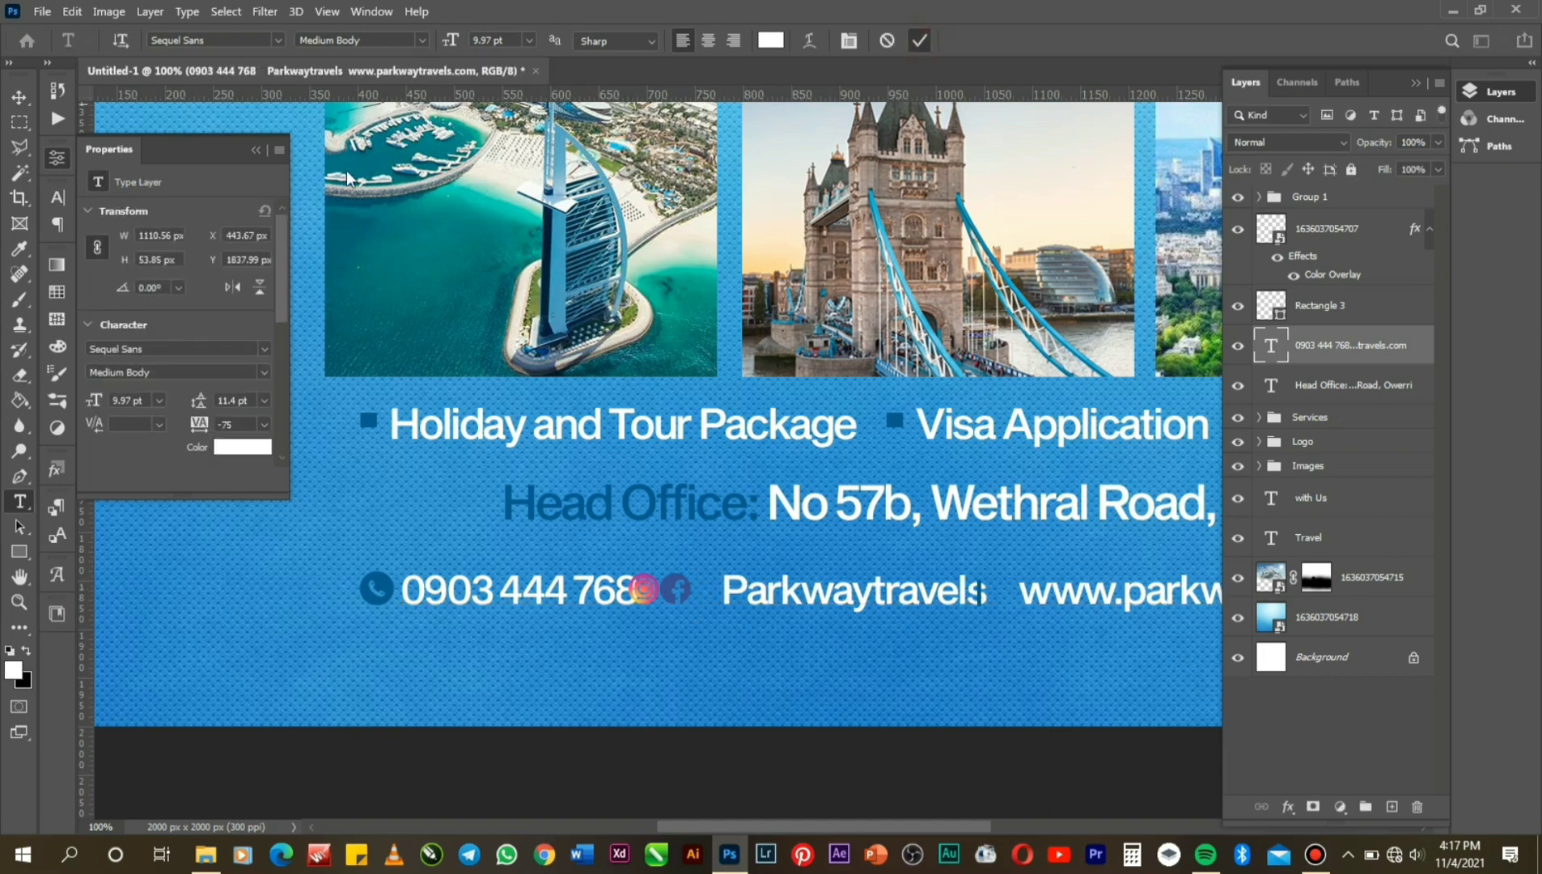
Select Group 1 and nudge the social icons right, away from 768.
{"action": "left_click", "coordinate": [12, 97]}
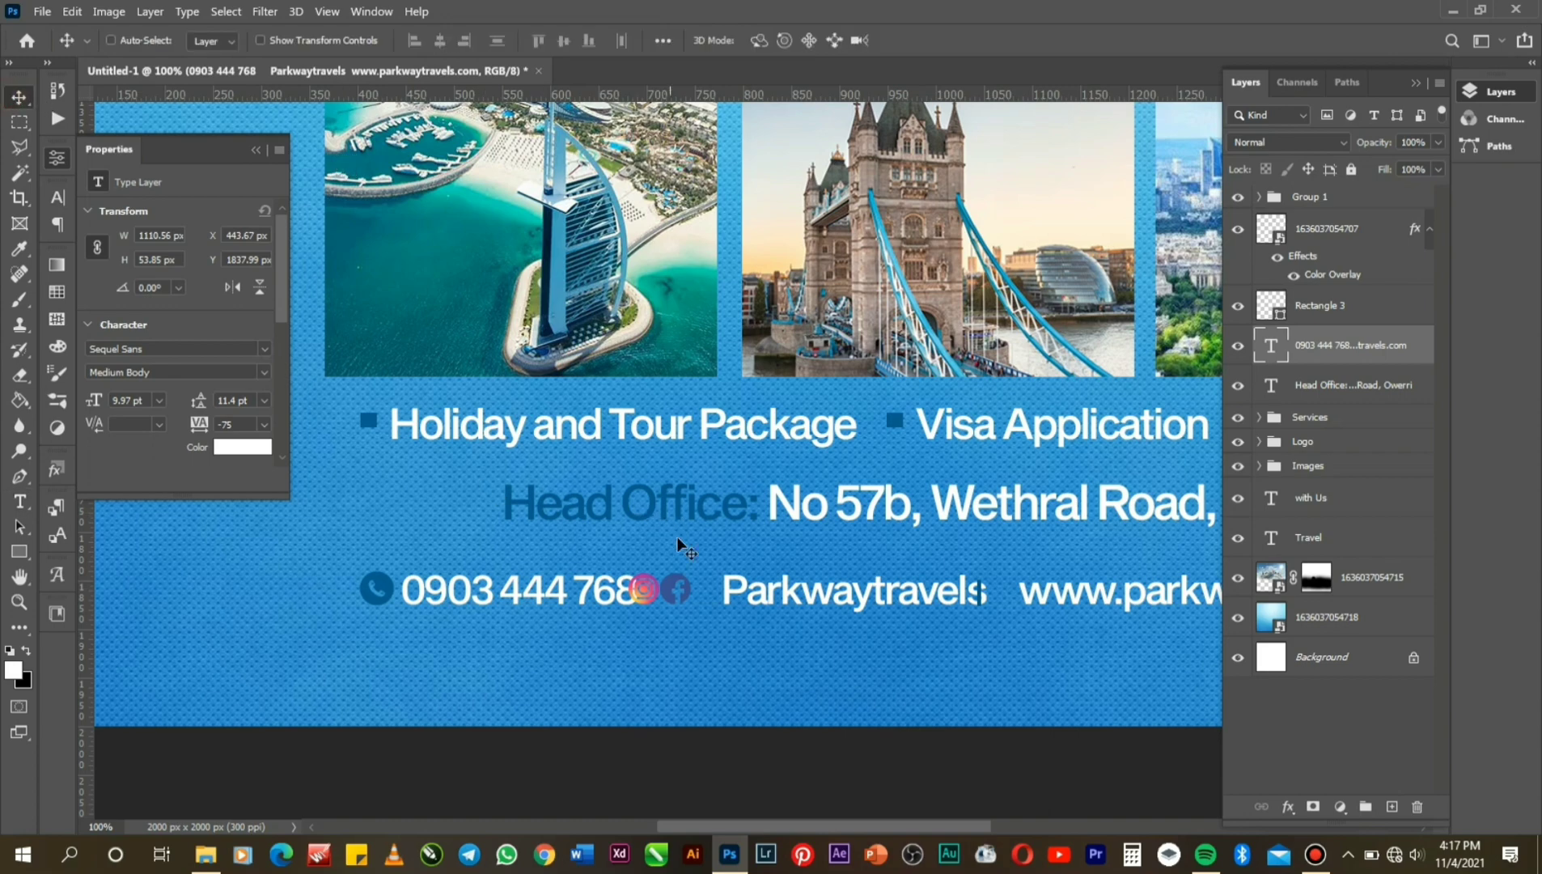
{"action": "right_click", "coordinate": [672, 590]}
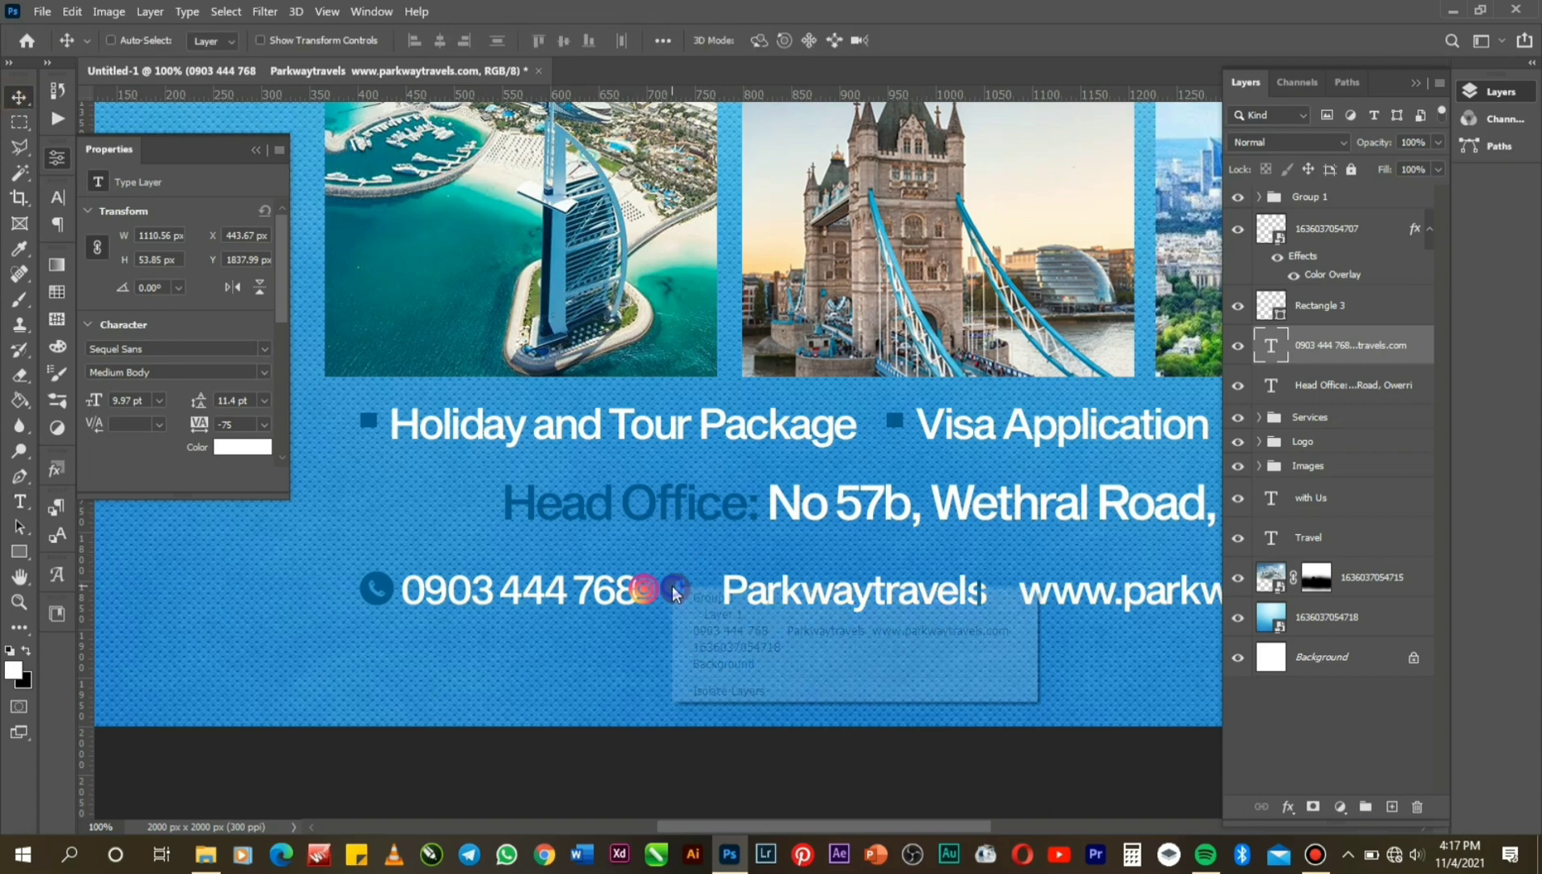
{"action": "left_click", "coordinate": [742, 602]}
{"action": "key", "text": "Right"}
{"action": "key", "text": "Right"}
{"action": "key", "text": "Right"}
{"action": "key", "text": "Right"}
{"action": "key", "text": "Right"}
{"action": "key", "text": "Right"}
{"action": "key", "text": "Right"}
{"action": "key", "text": "Right"}
{"action": "key", "text": "Right"}
{"action": "key", "text": "Right"}
{"action": "key", "text": "Right"}
{"action": "key", "text": "Right"}
{"action": "key", "text": "Right"}
{"action": "key", "text": "Right"}
{"action": "key", "text": "Right"}
{"action": "key", "text": "Right"}
{"action": "key", "text": "Right"}
{"action": "key", "text": "Right"}
{"action": "key", "text": "Right"}
{"action": "key", "text": "Right"}
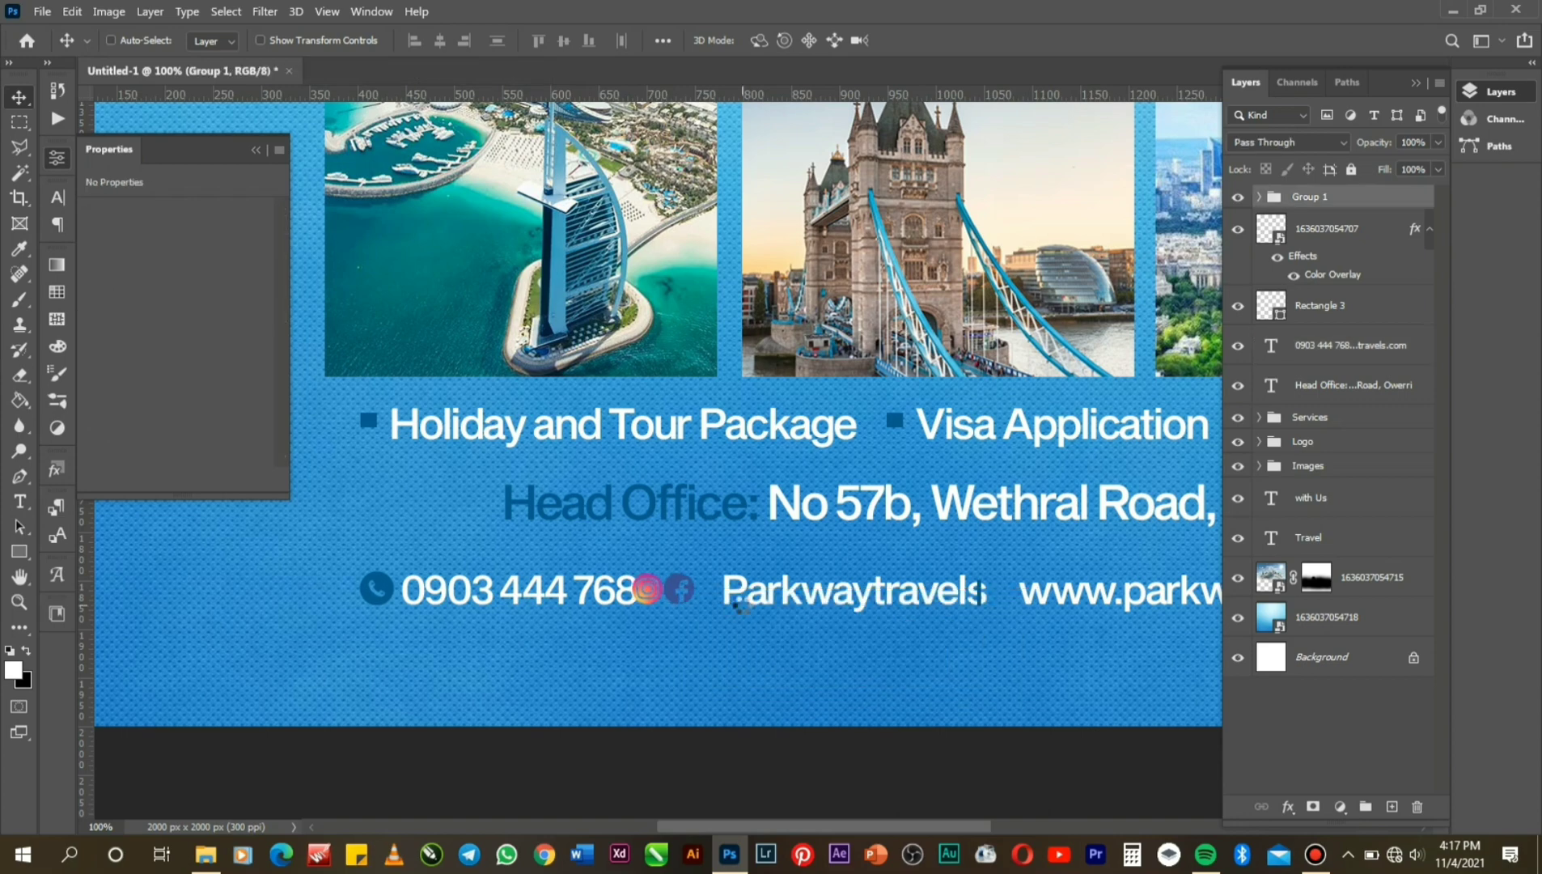
{"action": "key", "text": "Right"}
{"action": "key", "text": "Right"}
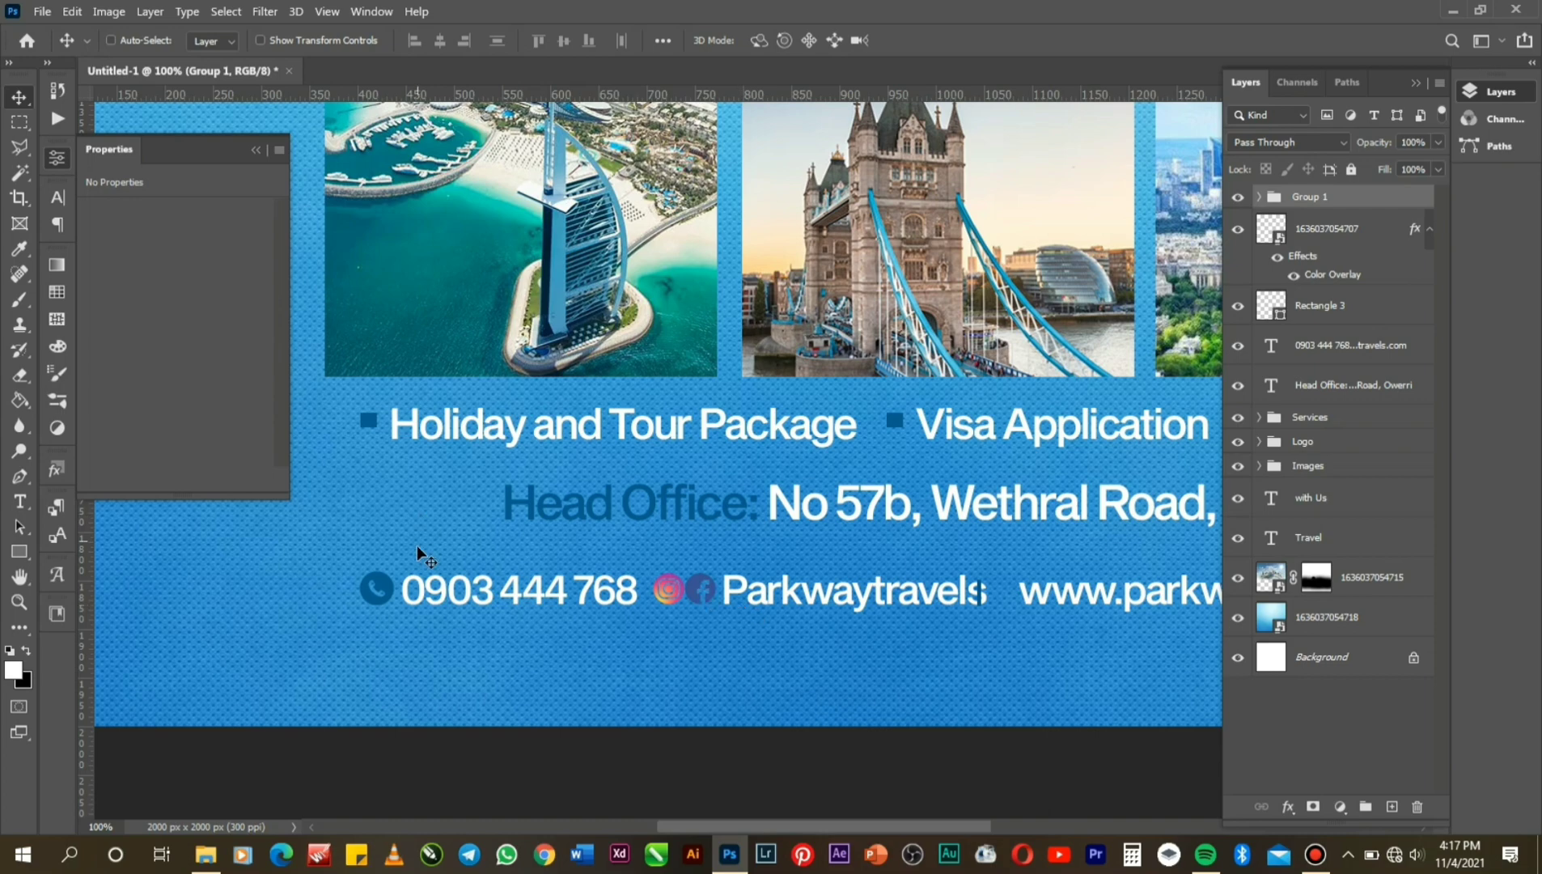
{"action": "right_click", "coordinate": [390, 587]}
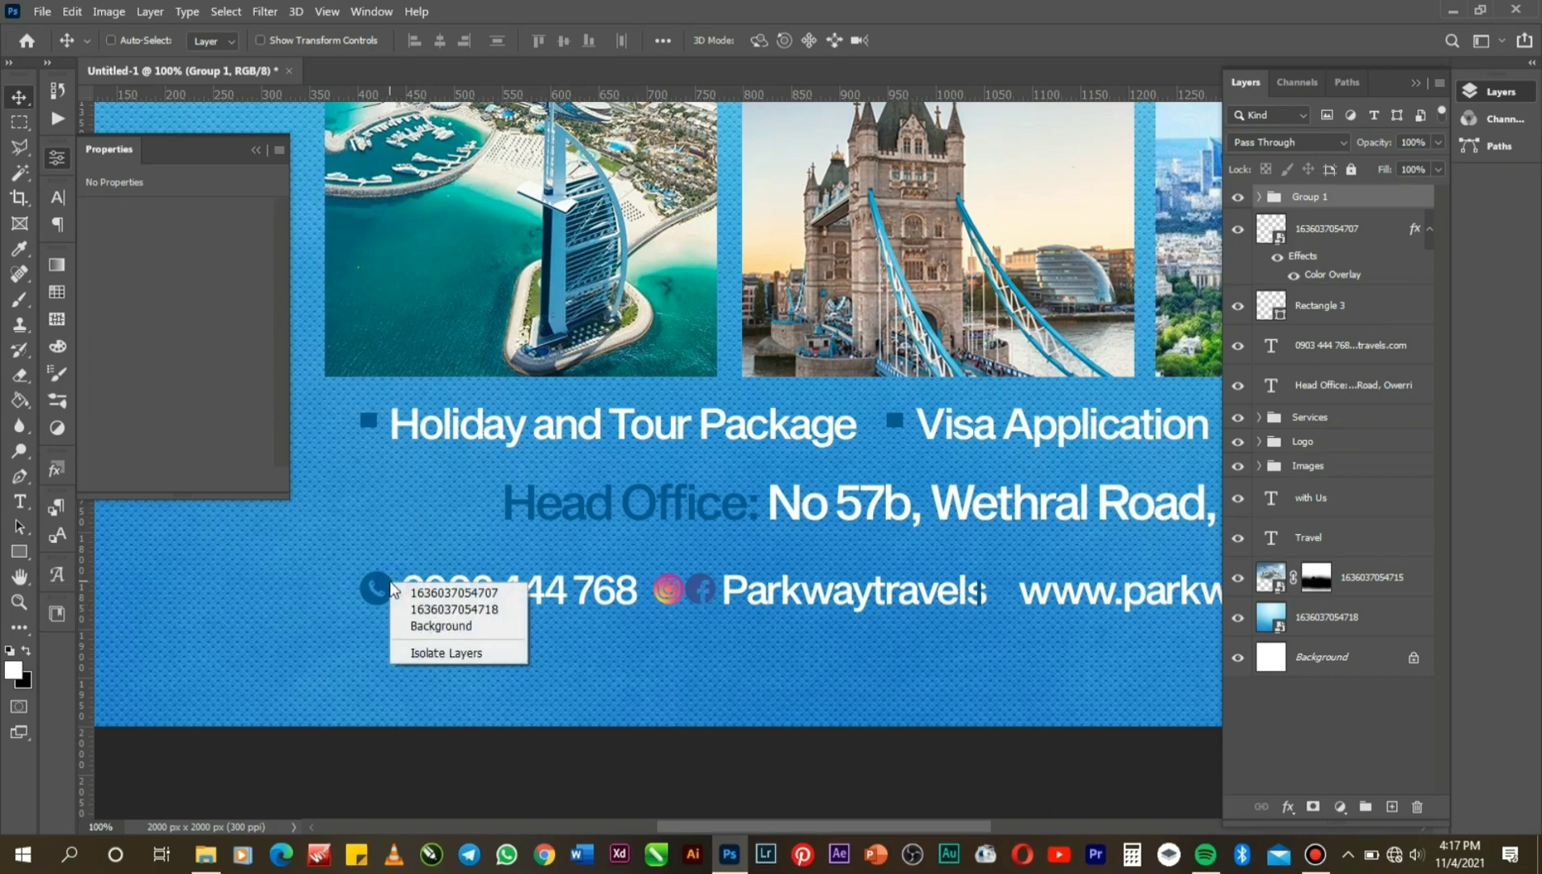
Make the phone icon's Color Overlay bright green #00ec4e and nudge the Rectangle 3 divider right after Parkwaytravels.
{"action": "left_click", "coordinate": [429, 595]}
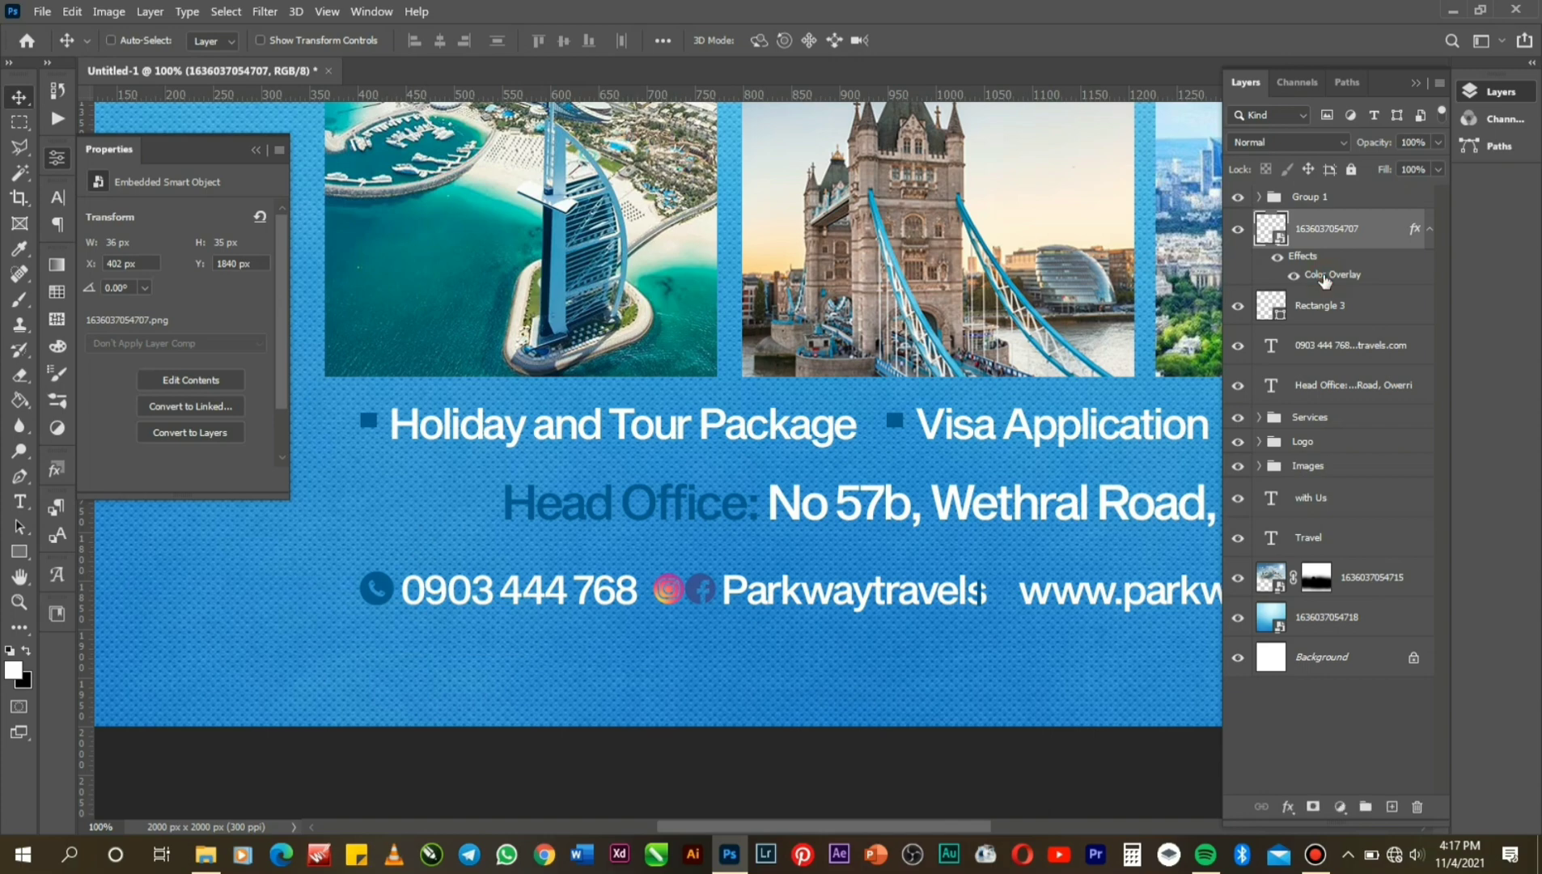
{"action": "double_click", "coordinate": [1323, 276]}
{"action": "left_click", "coordinate": [1148, 326]}
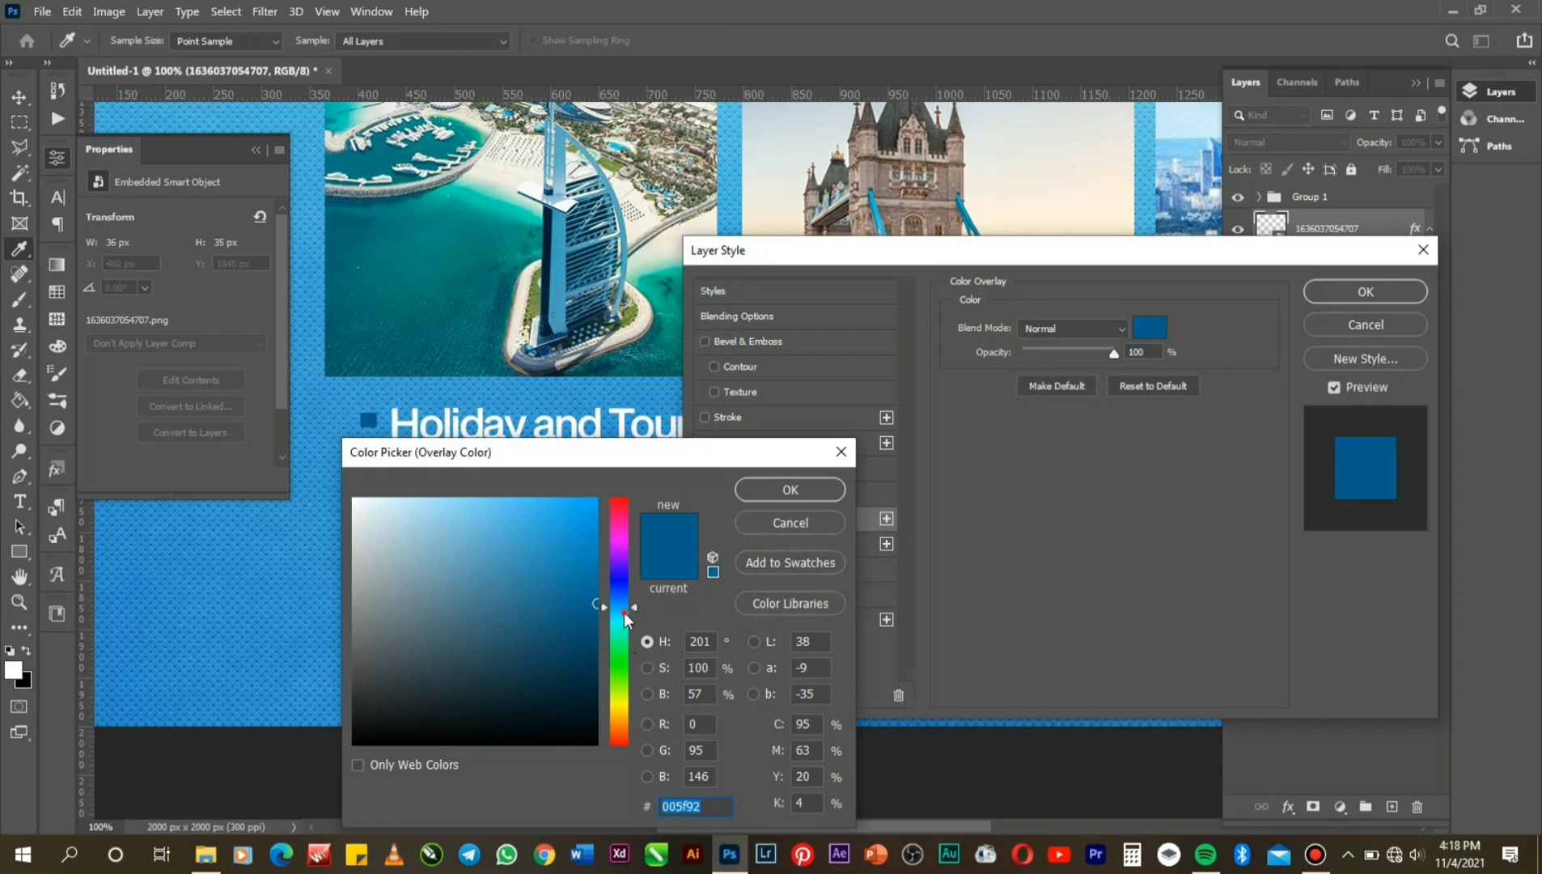
{"action": "left_click_drag", "start_coordinate": [624, 612], "coordinate": [627, 657]}
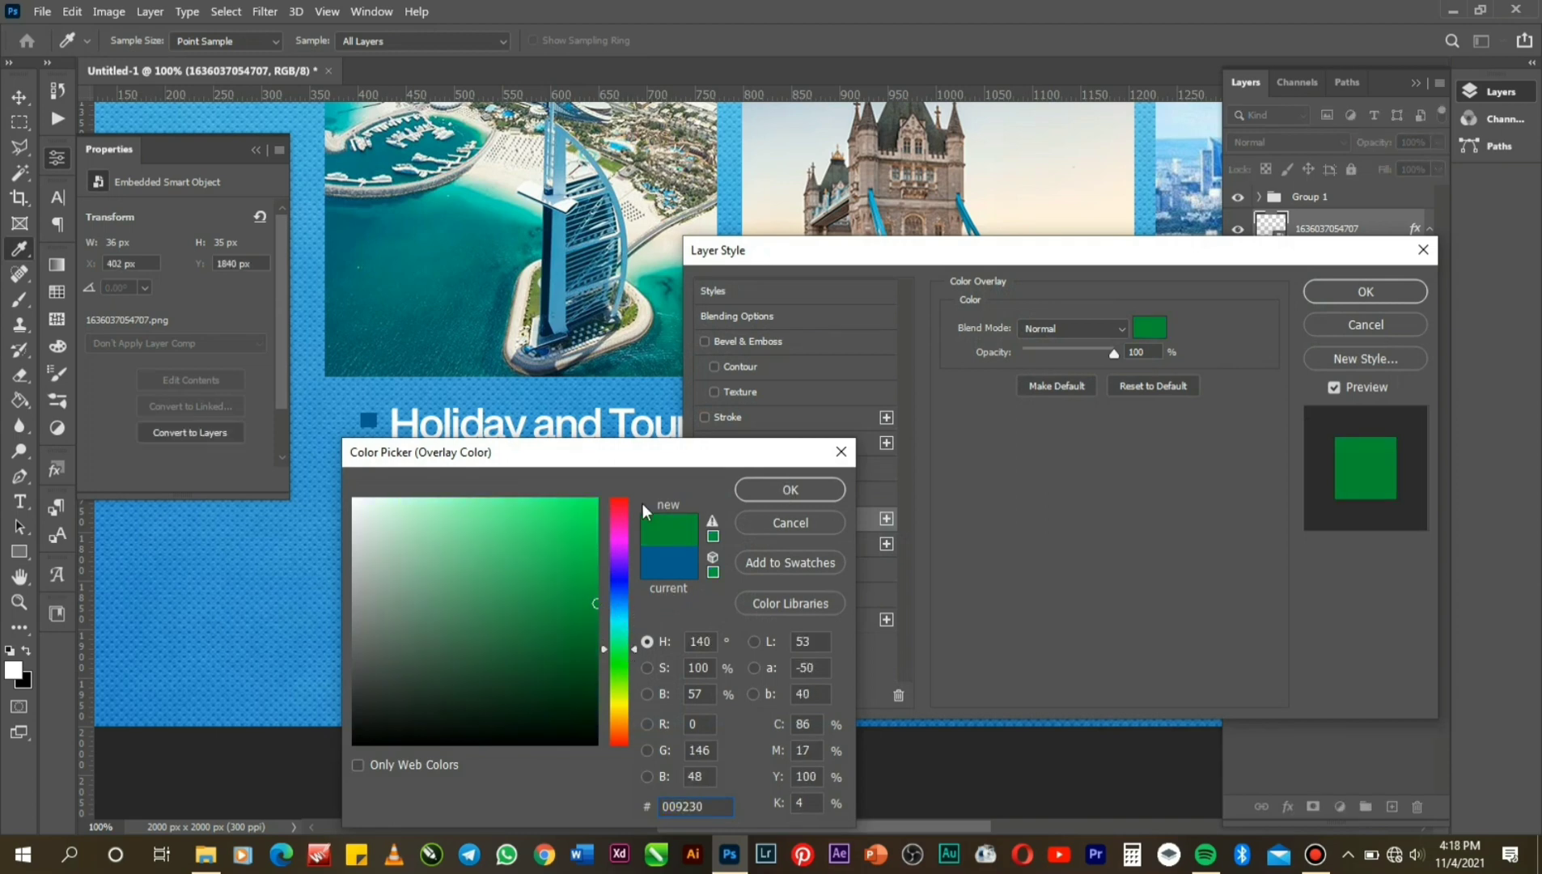
{"action": "left_click", "coordinate": [596, 503]}
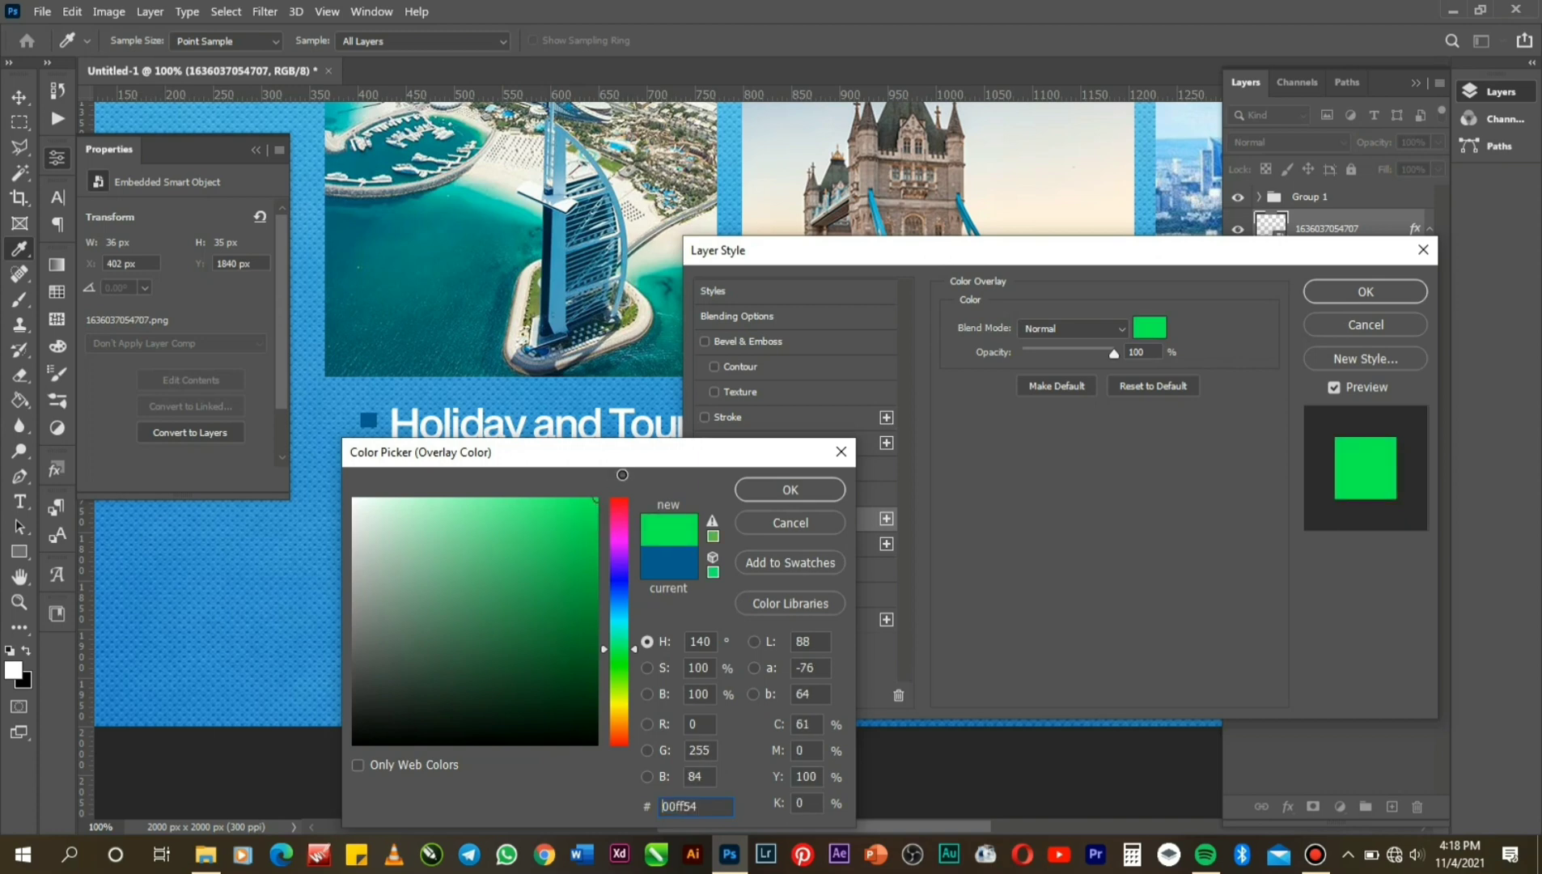
{"action": "left_click_drag", "start_coordinate": [615, 484], "coordinate": [625, 523]}
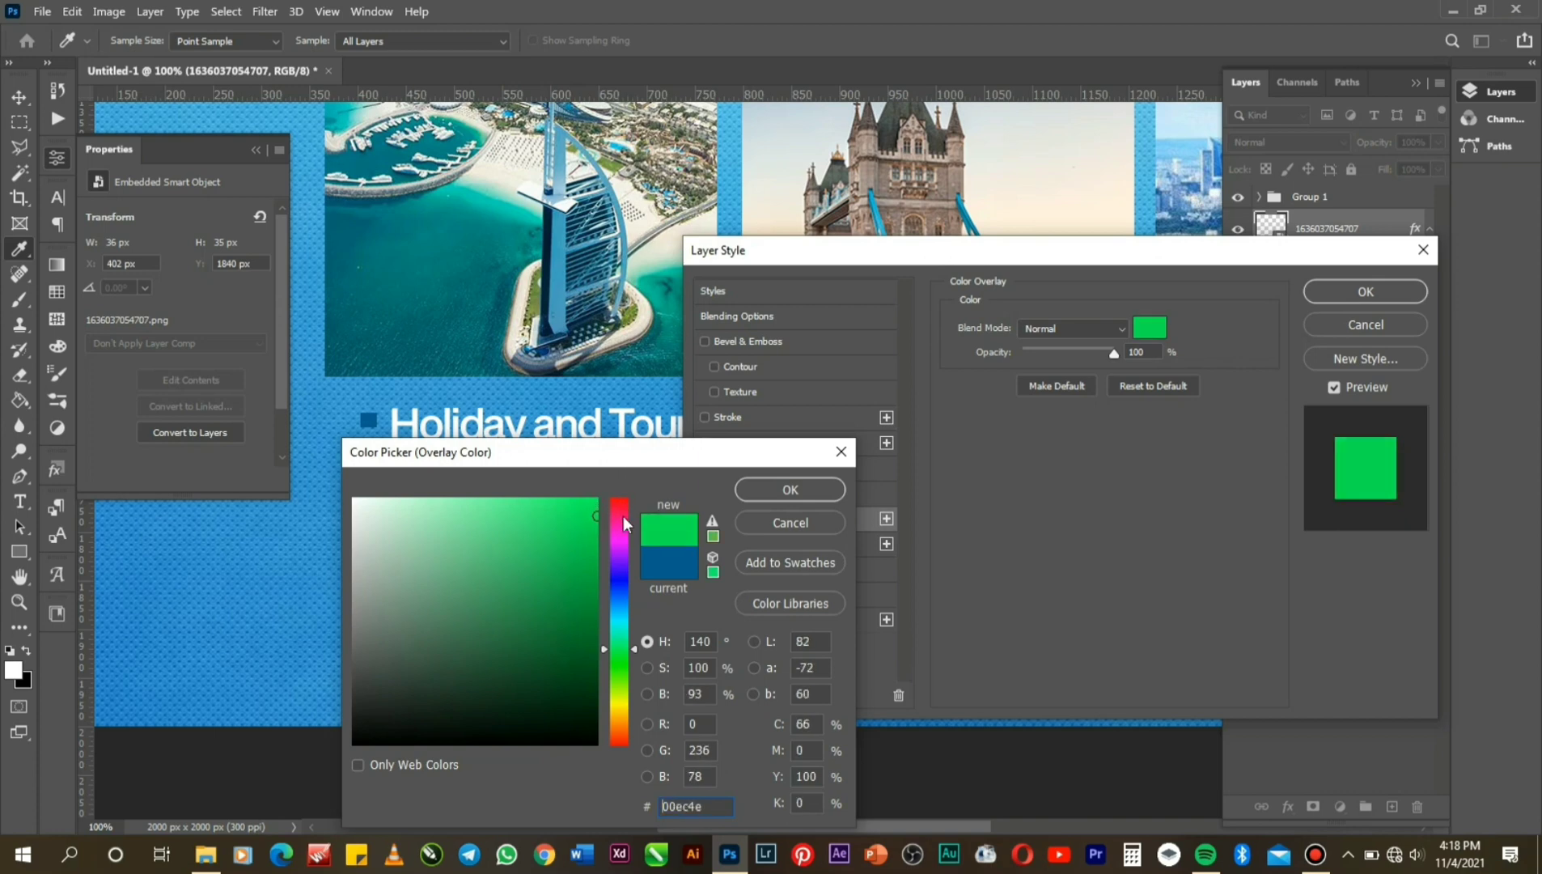
{"action": "left_click", "coordinate": [756, 492]}
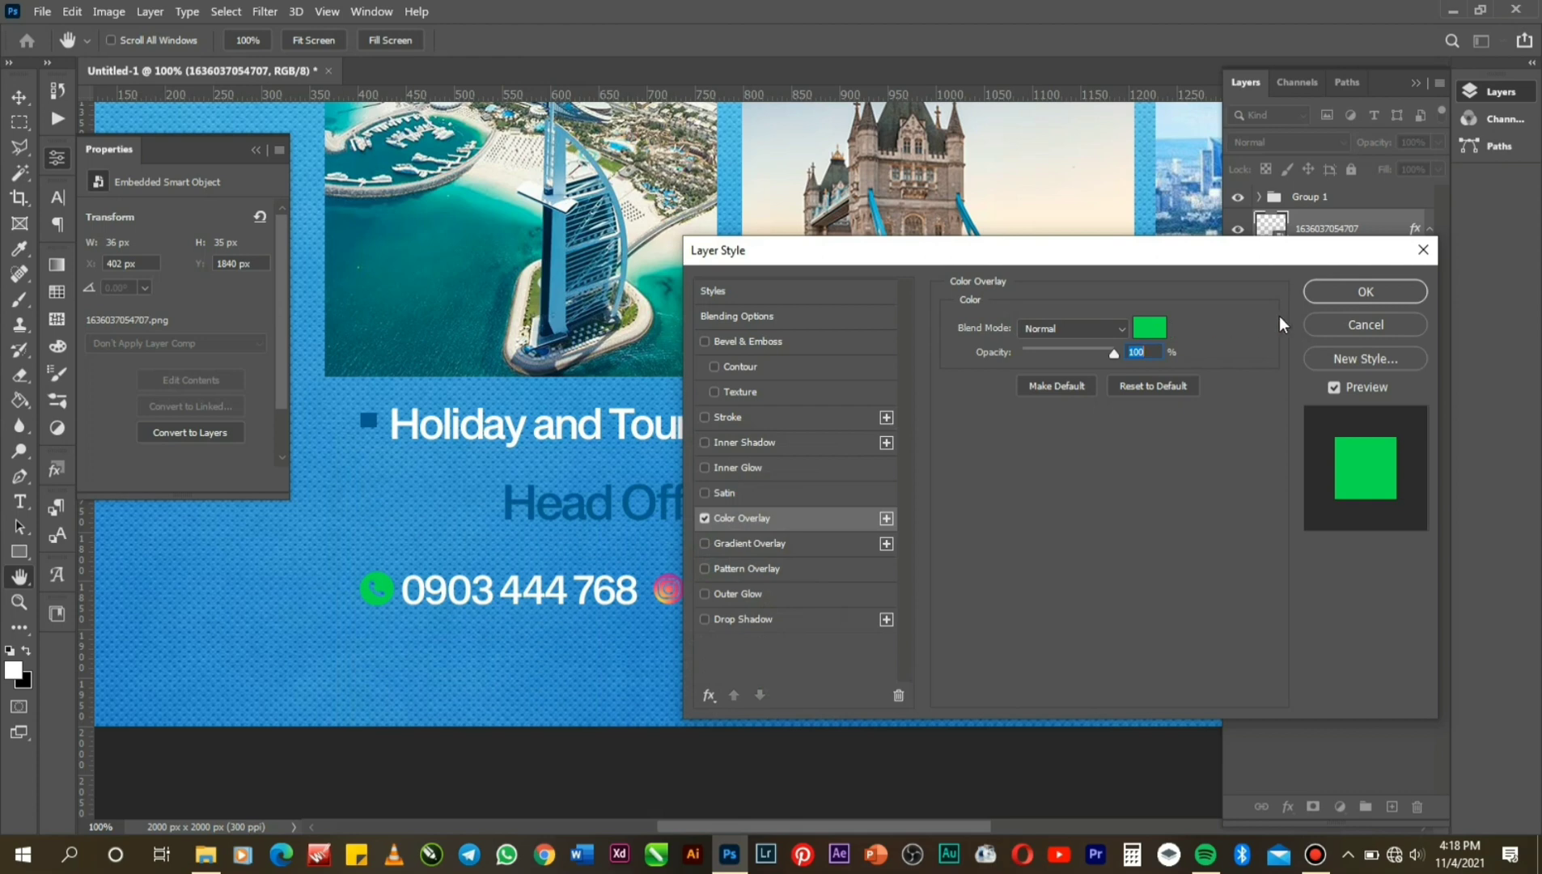
{"action": "left_click", "coordinate": [1335, 297]}
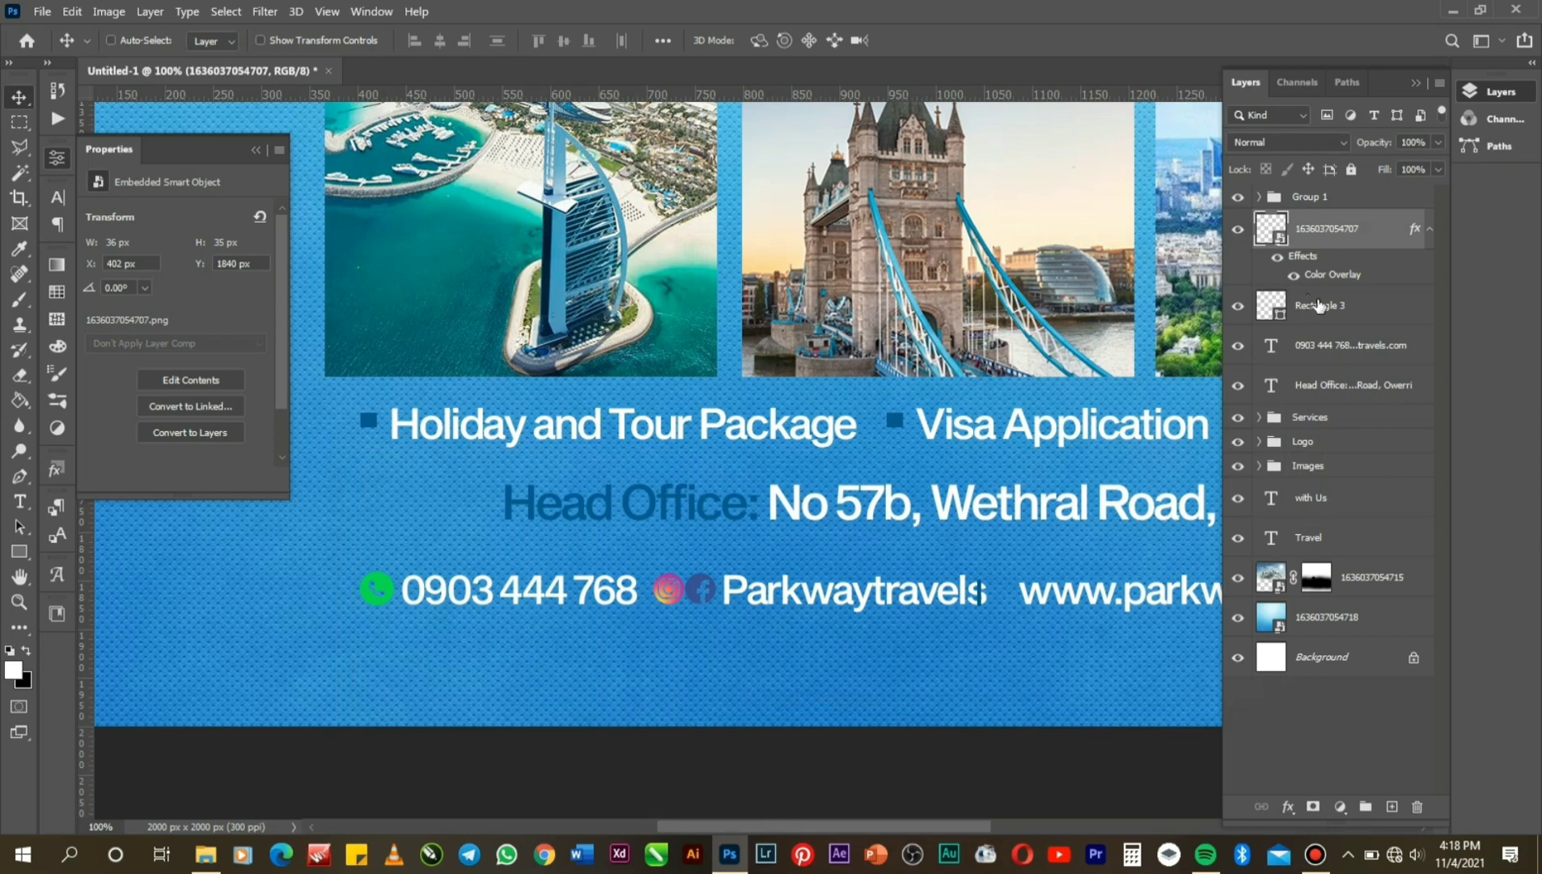
{"action": "left_click", "coordinate": [1318, 304]}
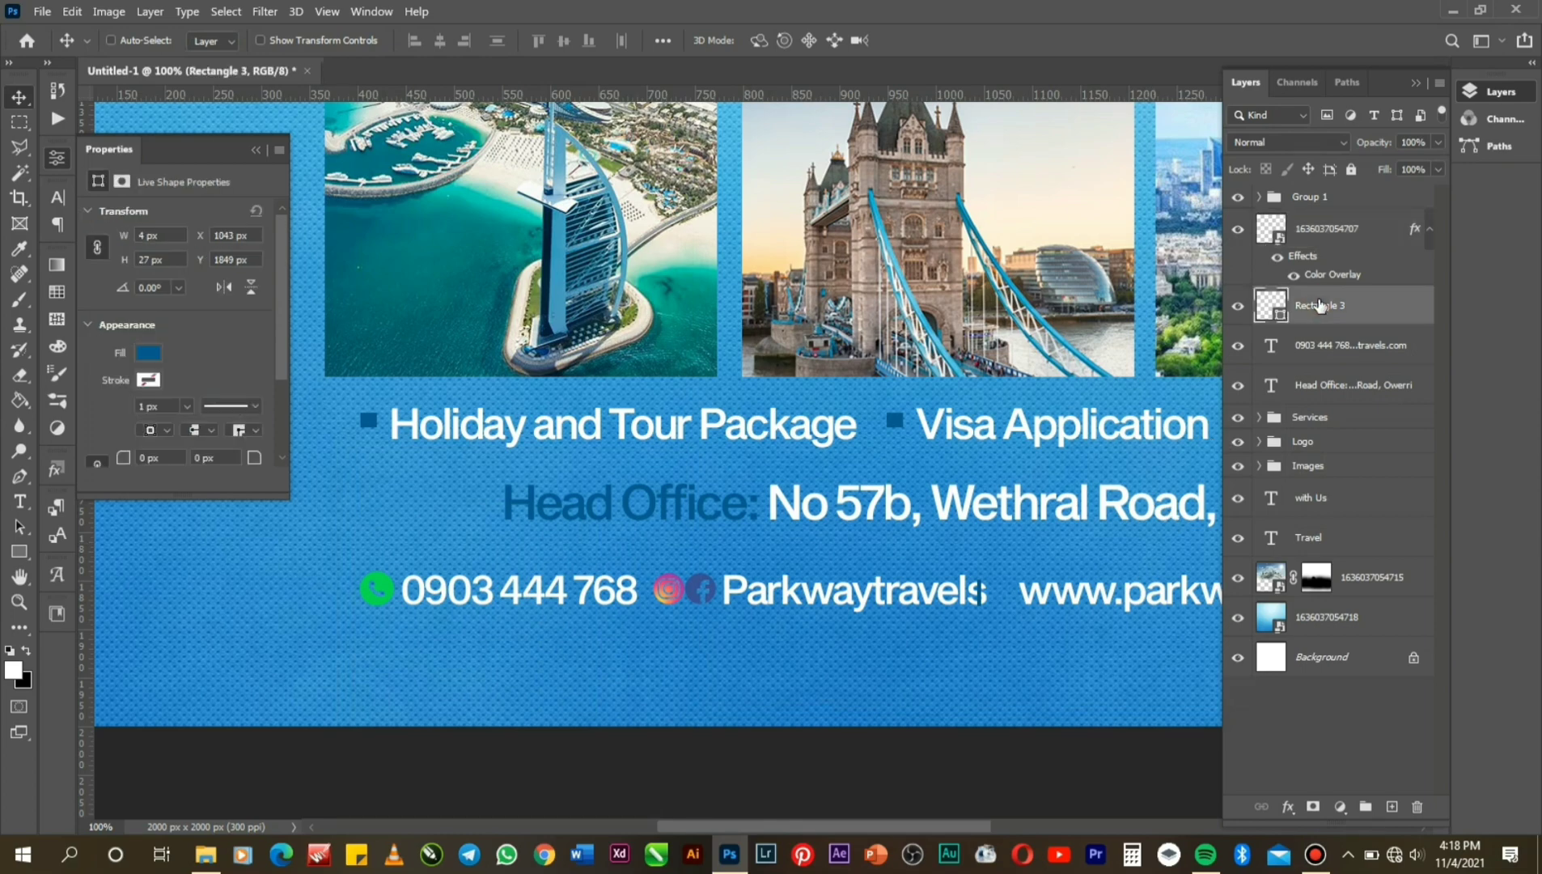
{"action": "key", "text": "Right"}
{"action": "key", "text": "Right"}
{"action": "key", "text": "Right"}
{"action": "key", "text": "Right"}
{"action": "key", "text": "Right"}
{"action": "key", "text": "Right"}
{"action": "key", "text": "Right"}
{"action": "key", "text": "Right"}
{"action": "key", "text": "Right"}
{"action": "key", "text": "Right"}
{"action": "key", "text": "Right"}
{"action": "key", "text": "Right"}
{"action": "key", "text": "Right"}
{"action": "key", "text": "Right"}
{"action": "key", "text": "Right"}
{"action": "key", "text": "Right"}
{"action": "key", "text": "Right"}
{"action": "key", "text": "Right"}
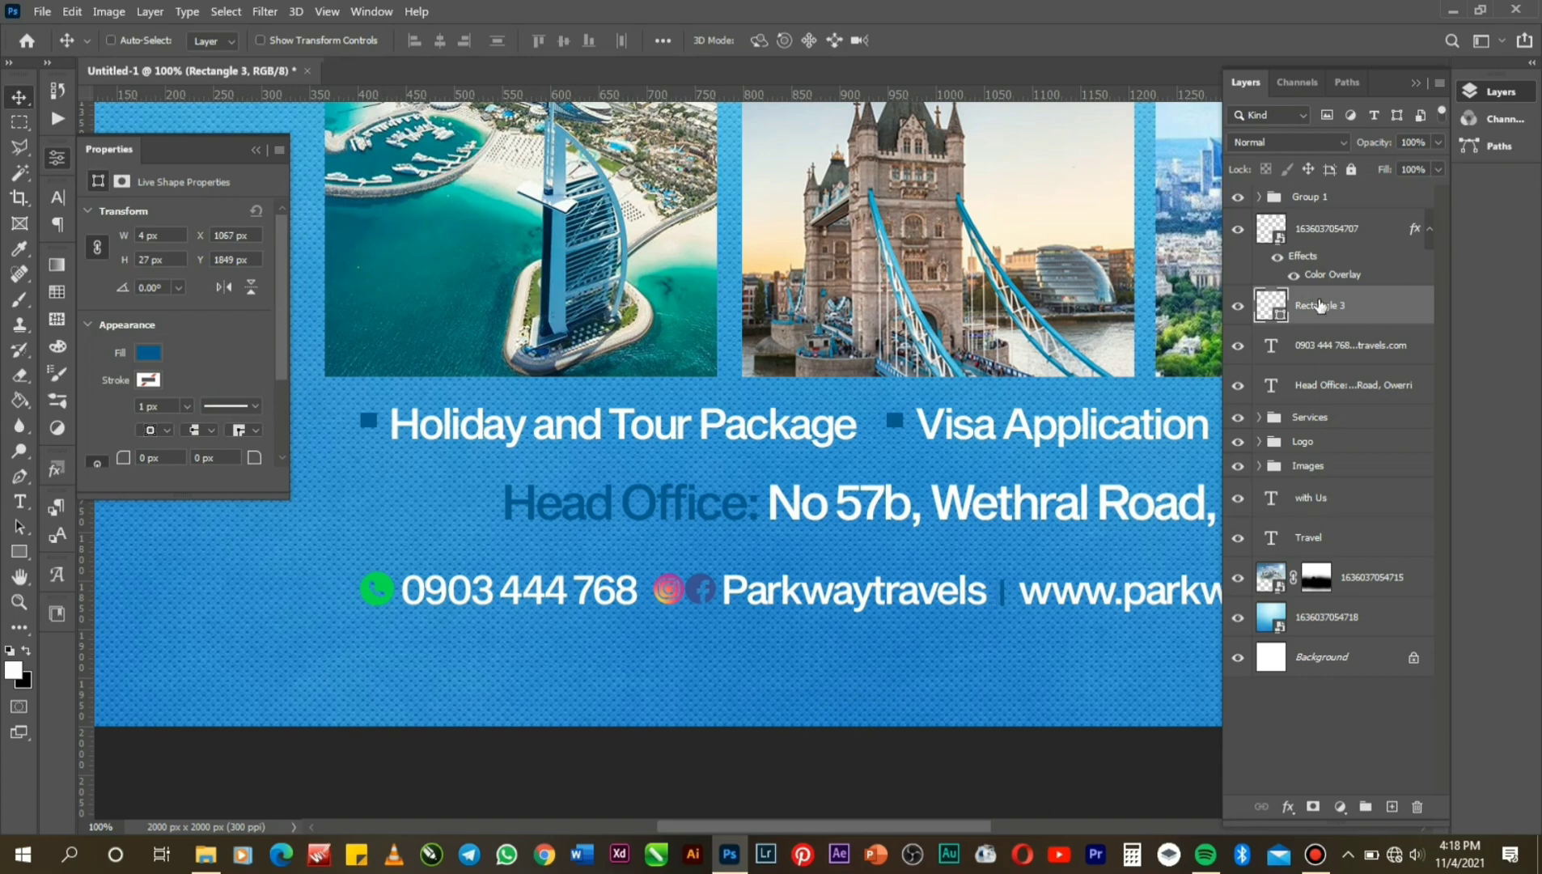
Group the image layer, Group 1 and the phone and website text into Group 2.
{"action": "left_click", "coordinate": [1305, 236], "text": "ctrl"}
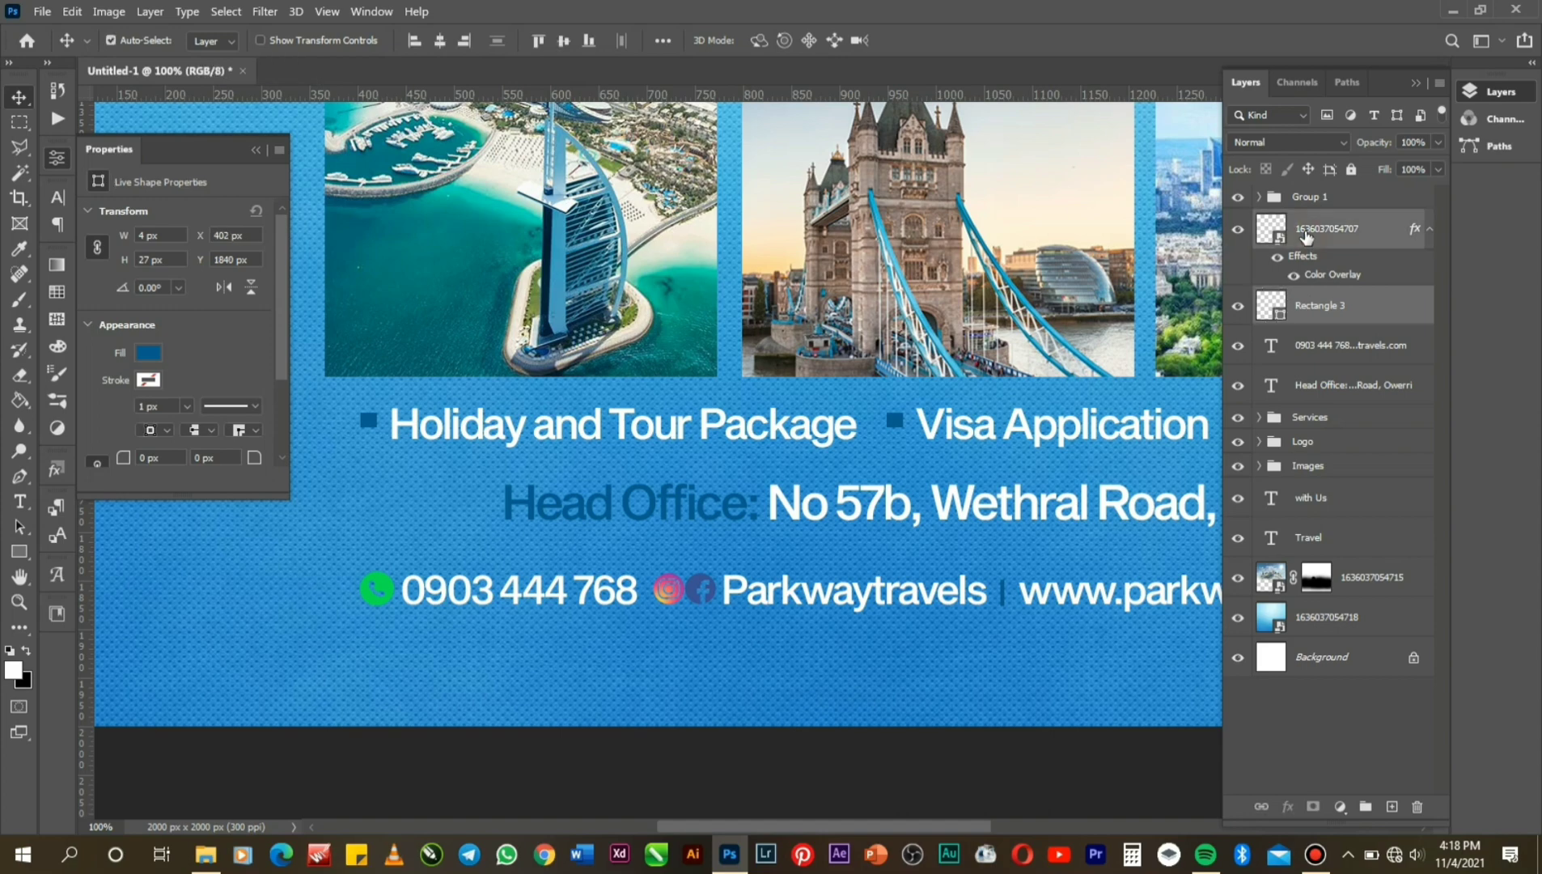
{"action": "left_click", "coordinate": [1302, 198], "text": "ctrl"}
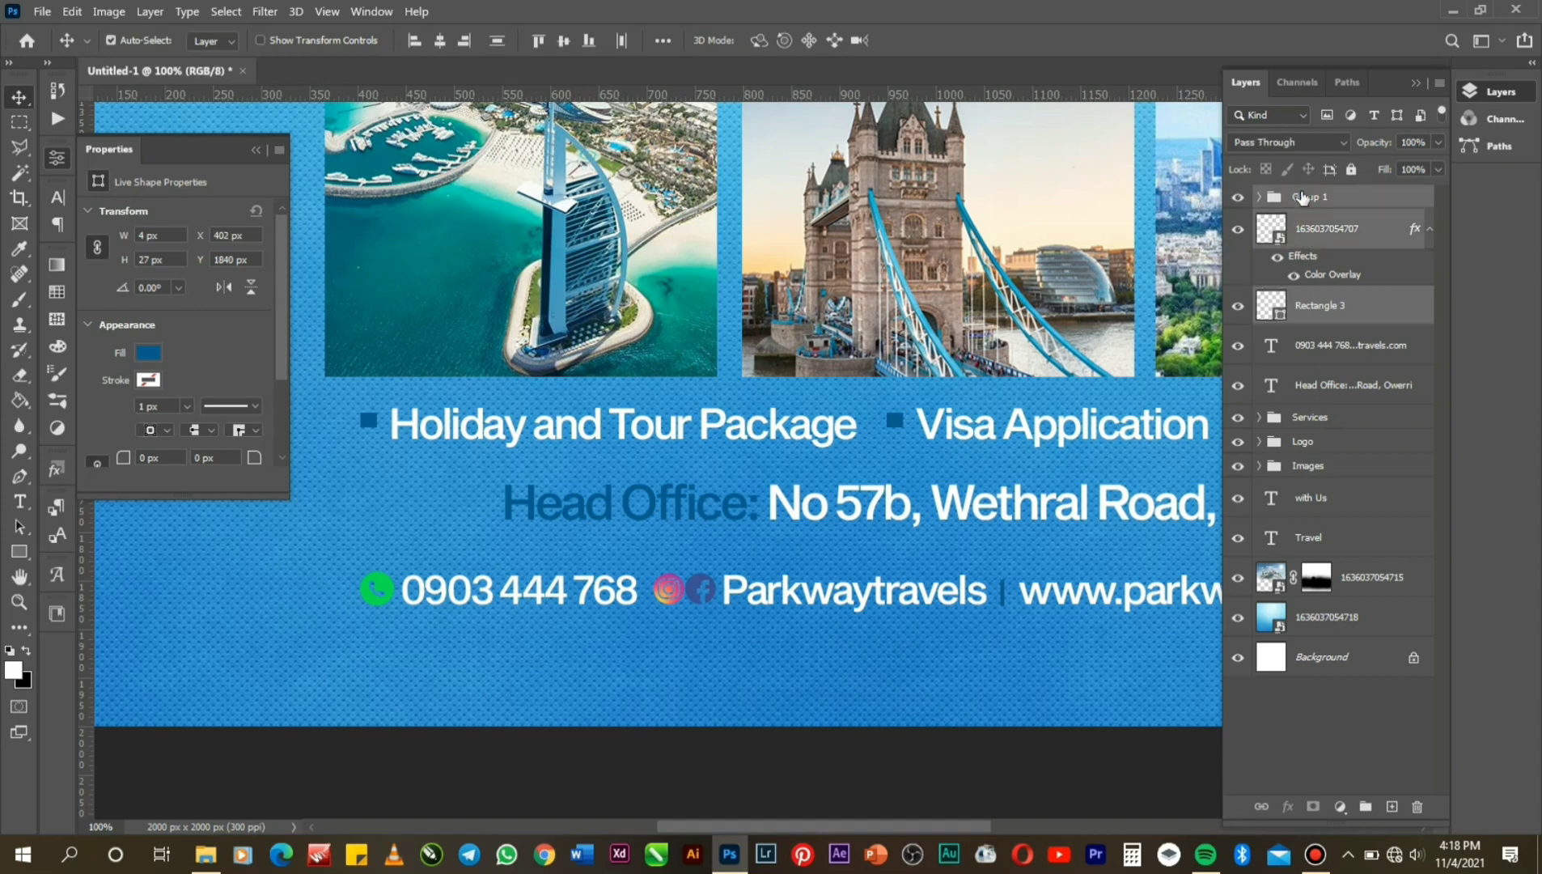
{"action": "left_click", "coordinate": [1341, 355], "text": "ctrl"}
{"action": "key", "text": "ctrl+g"}
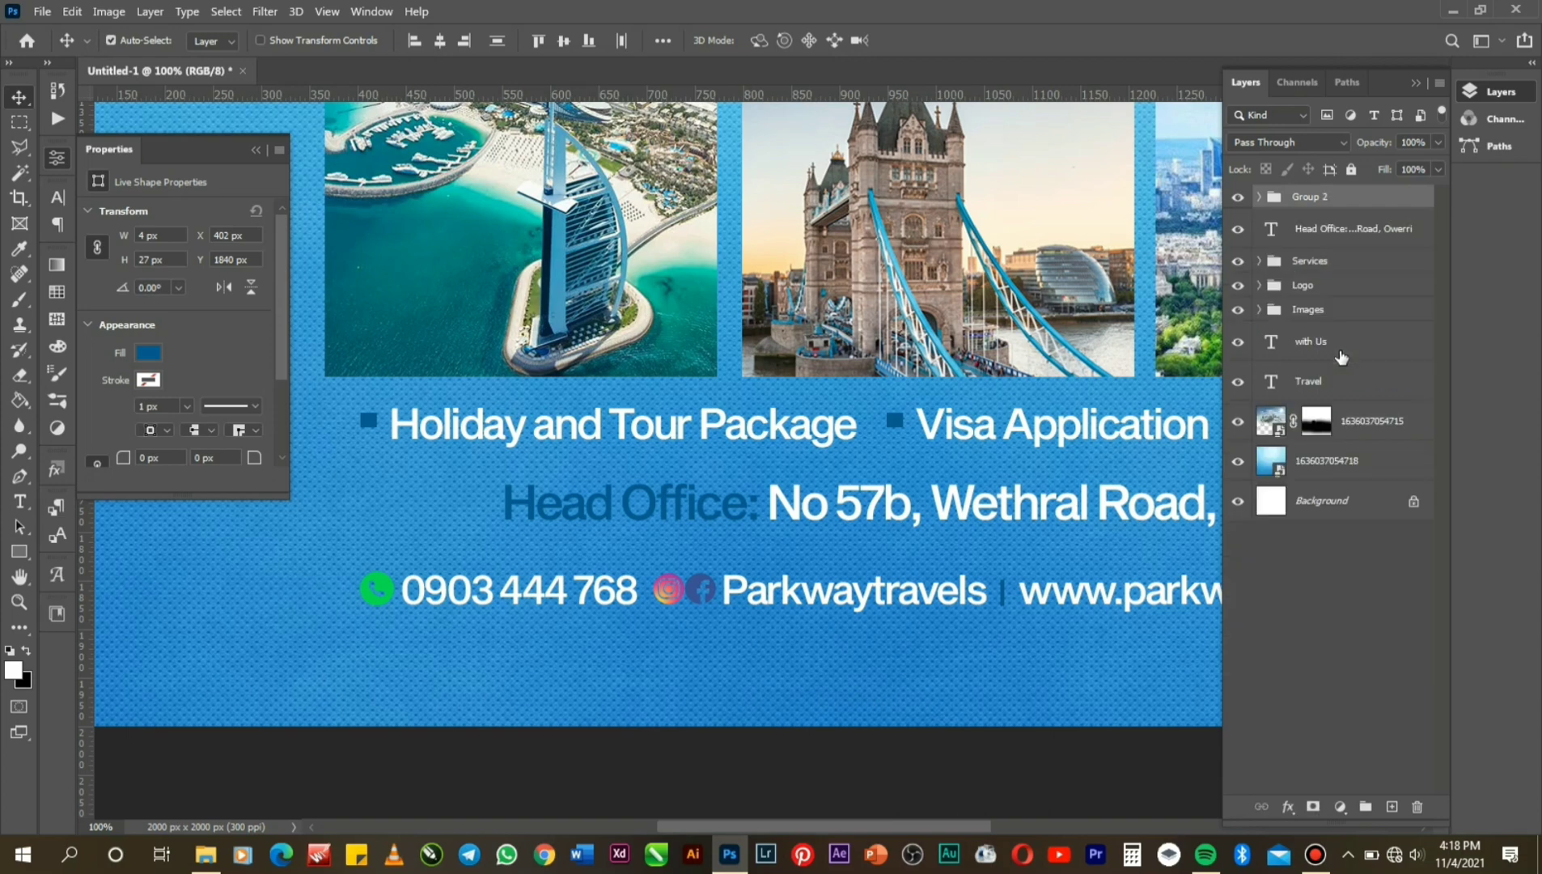
Scale Group 2's contact line down to about 91%.
{"action": "key", "text": "ctrl+t"}
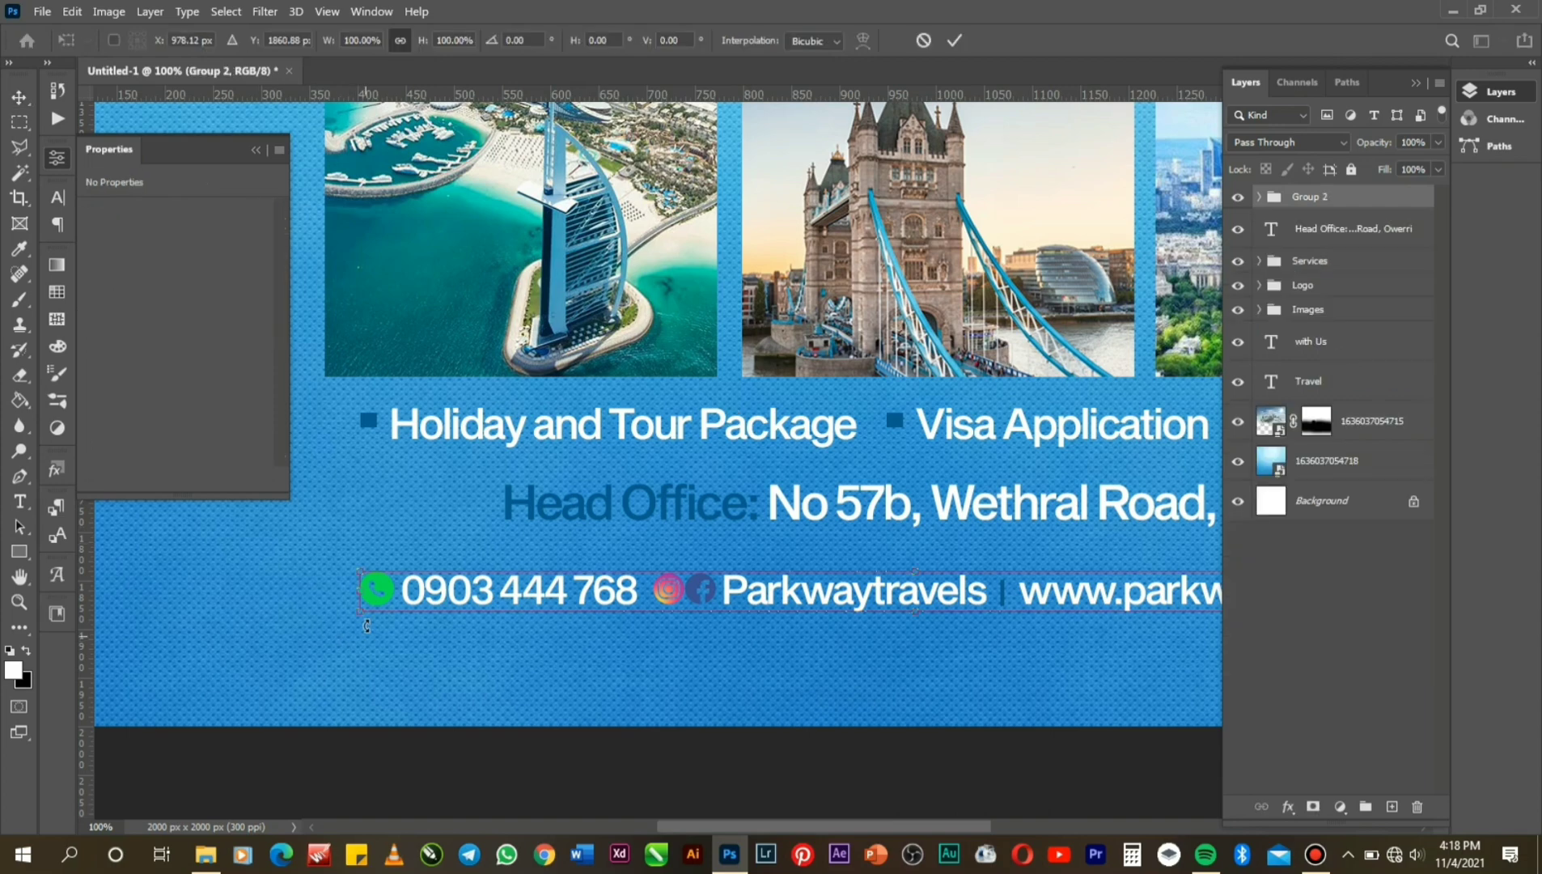
{"action": "left_click_drag", "start_coordinate": [358, 614], "coordinate": [418, 606]}
{"action": "key", "text": "Return"}
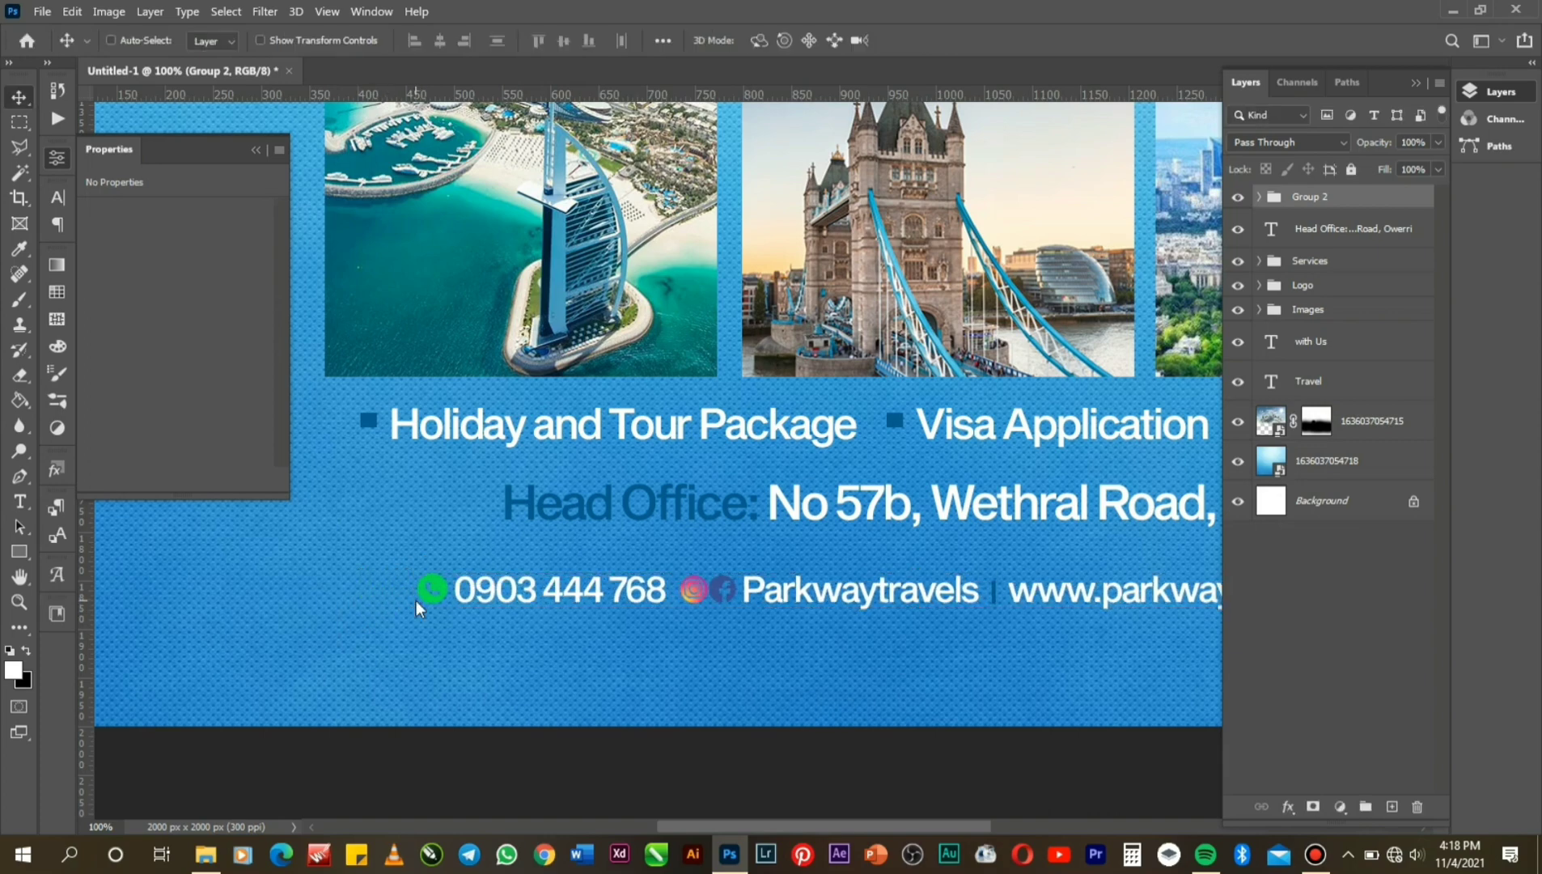
{"action": "left_click", "coordinate": [19, 601]}
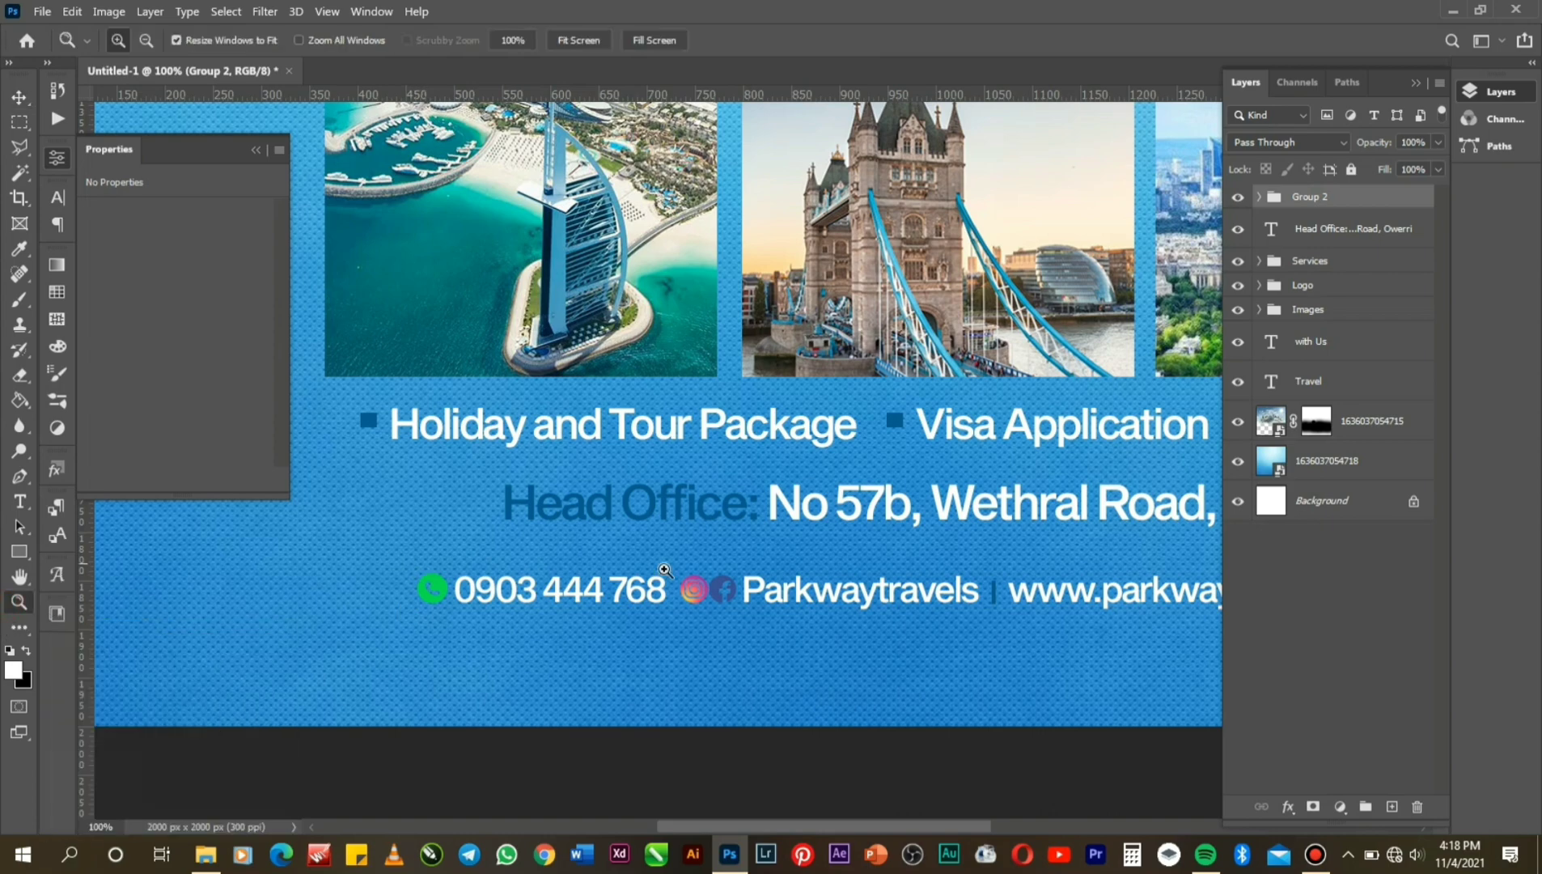
Zoom out to 25% to review the flyer, then zoom to 50% and pan to the logo and plane.
{"action": "left_click", "coordinate": [752, 570], "text": "alt"}
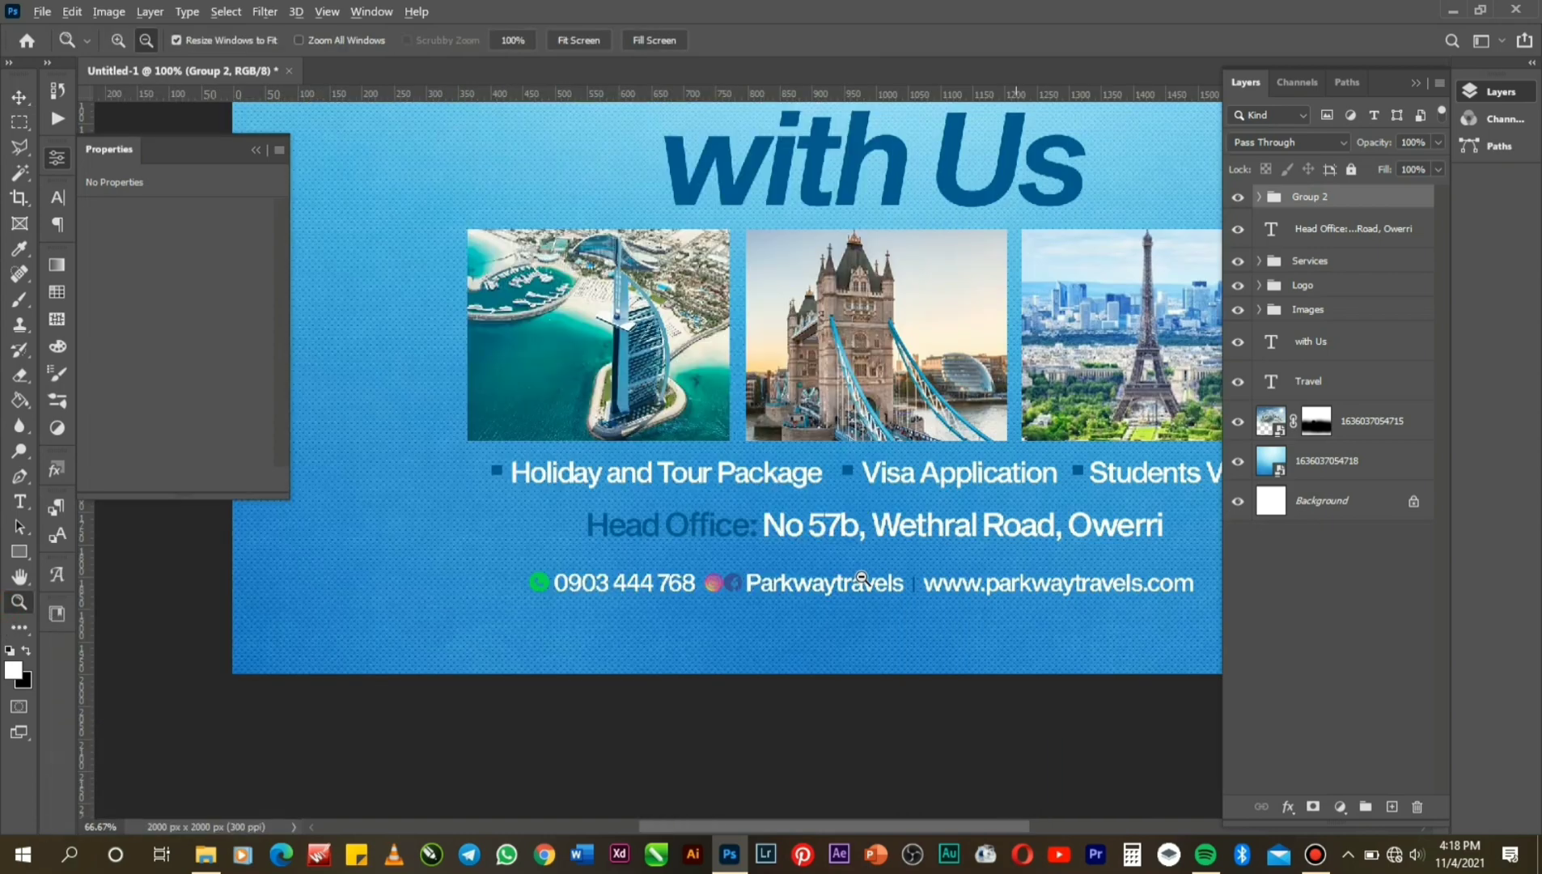
{"action": "left_click", "coordinate": [861, 577], "text": "alt"}
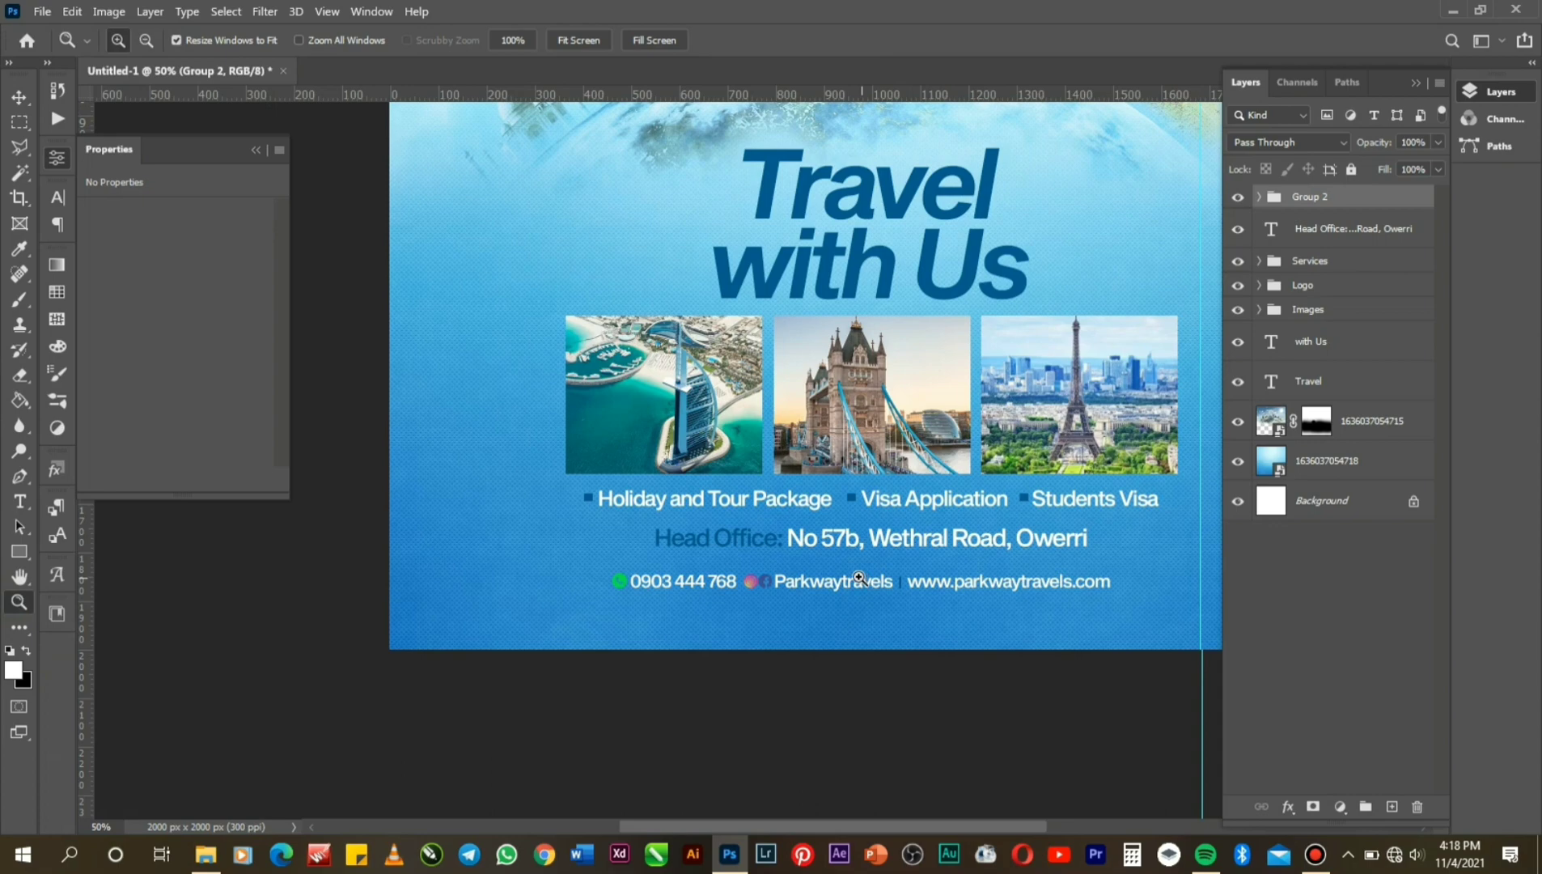
{"action": "key", "text": "alt"}
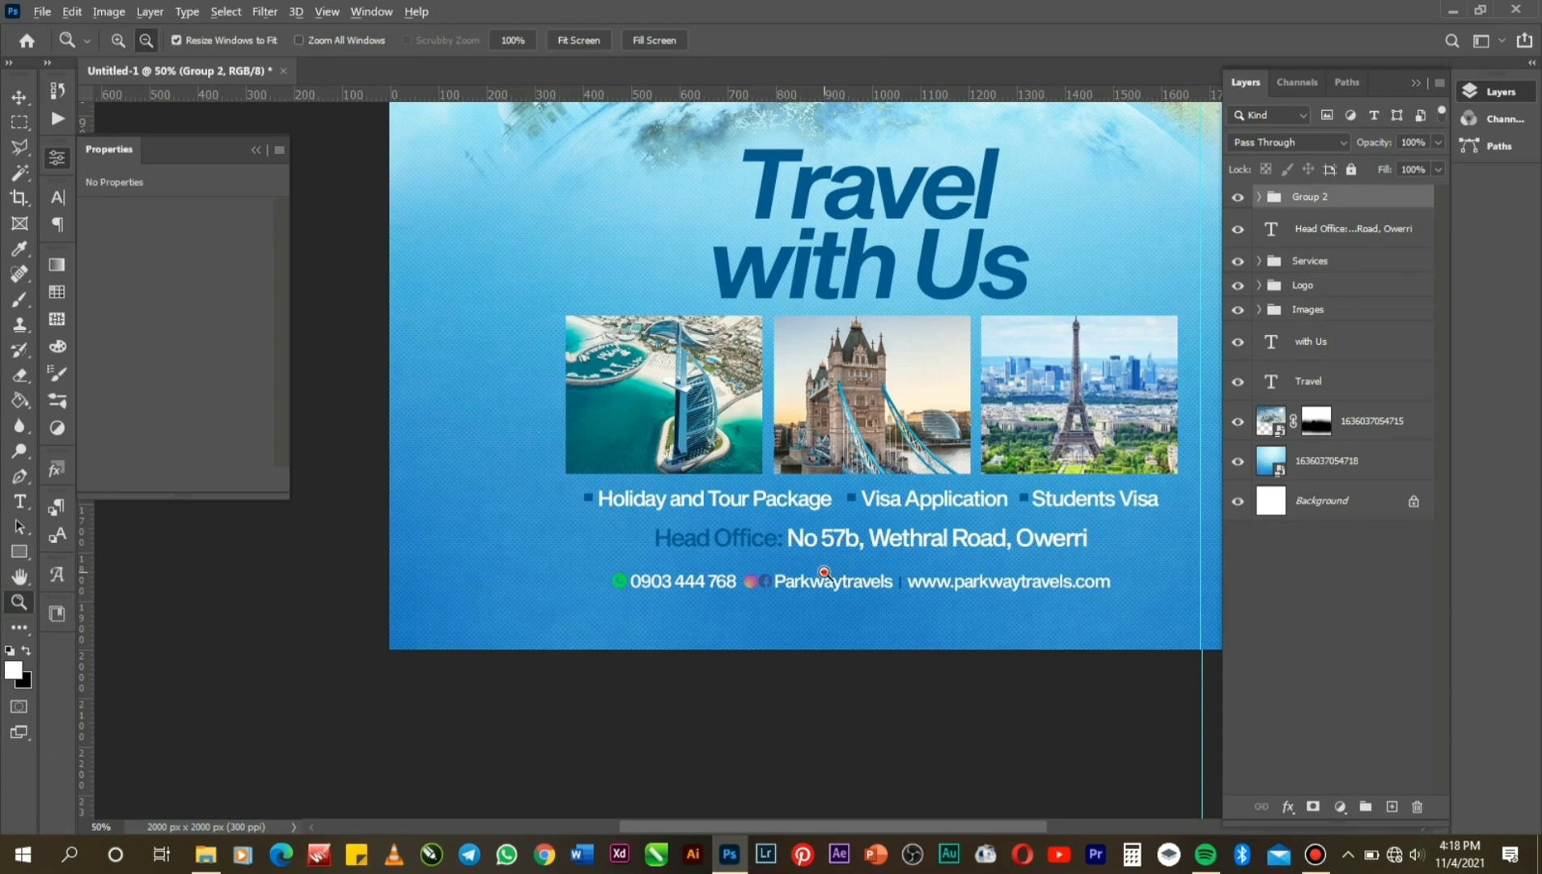
{"action": "left_click", "coordinate": [824, 571], "text": "alt"}
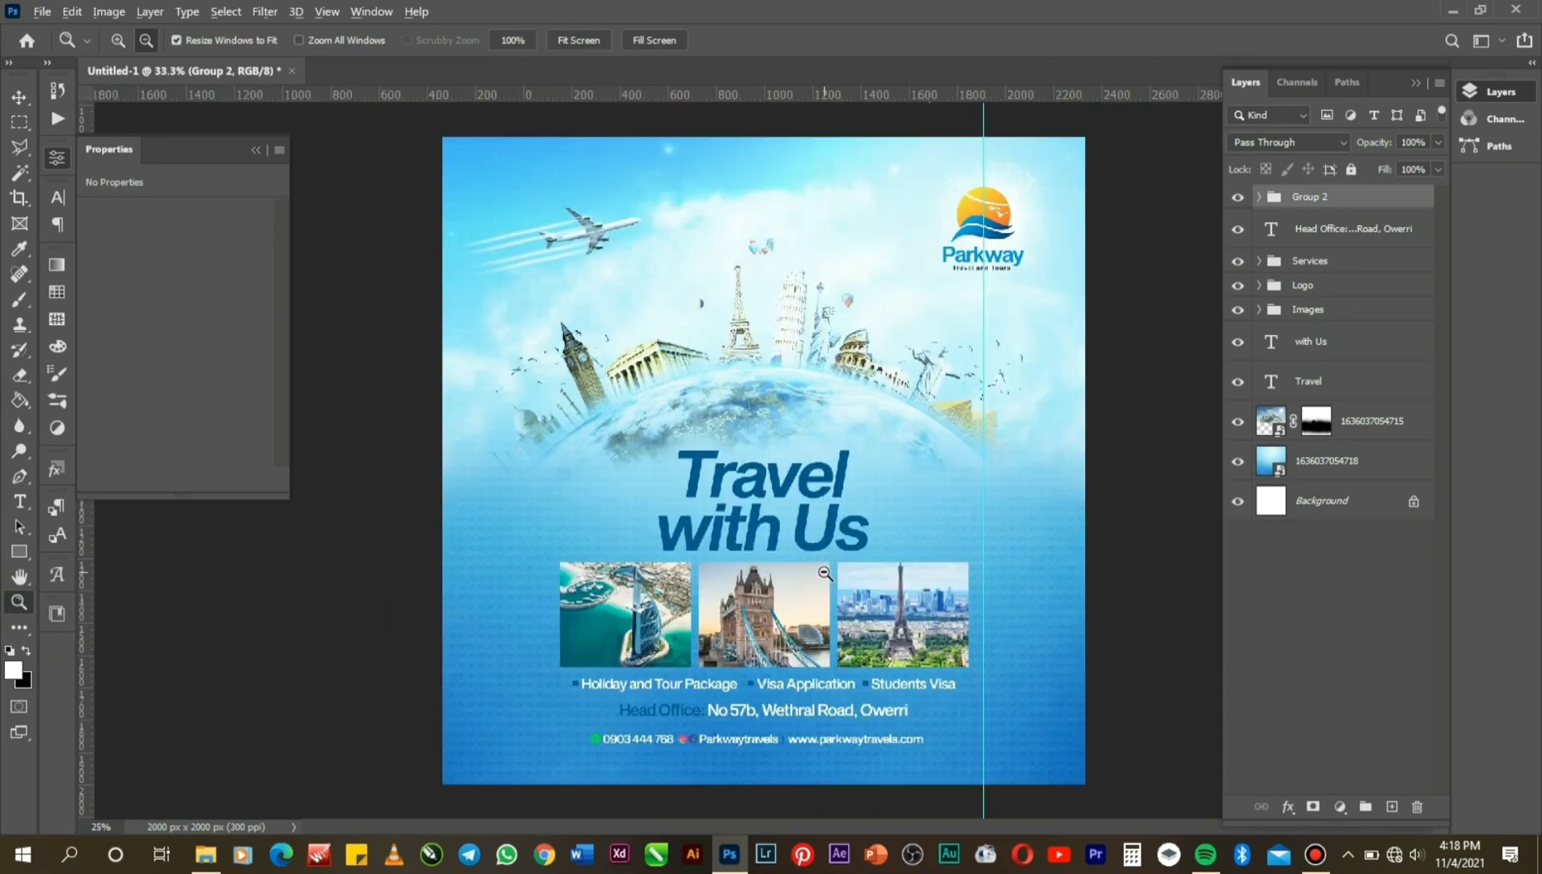
{"action": "left_click", "coordinate": [823, 572], "text": "alt"}
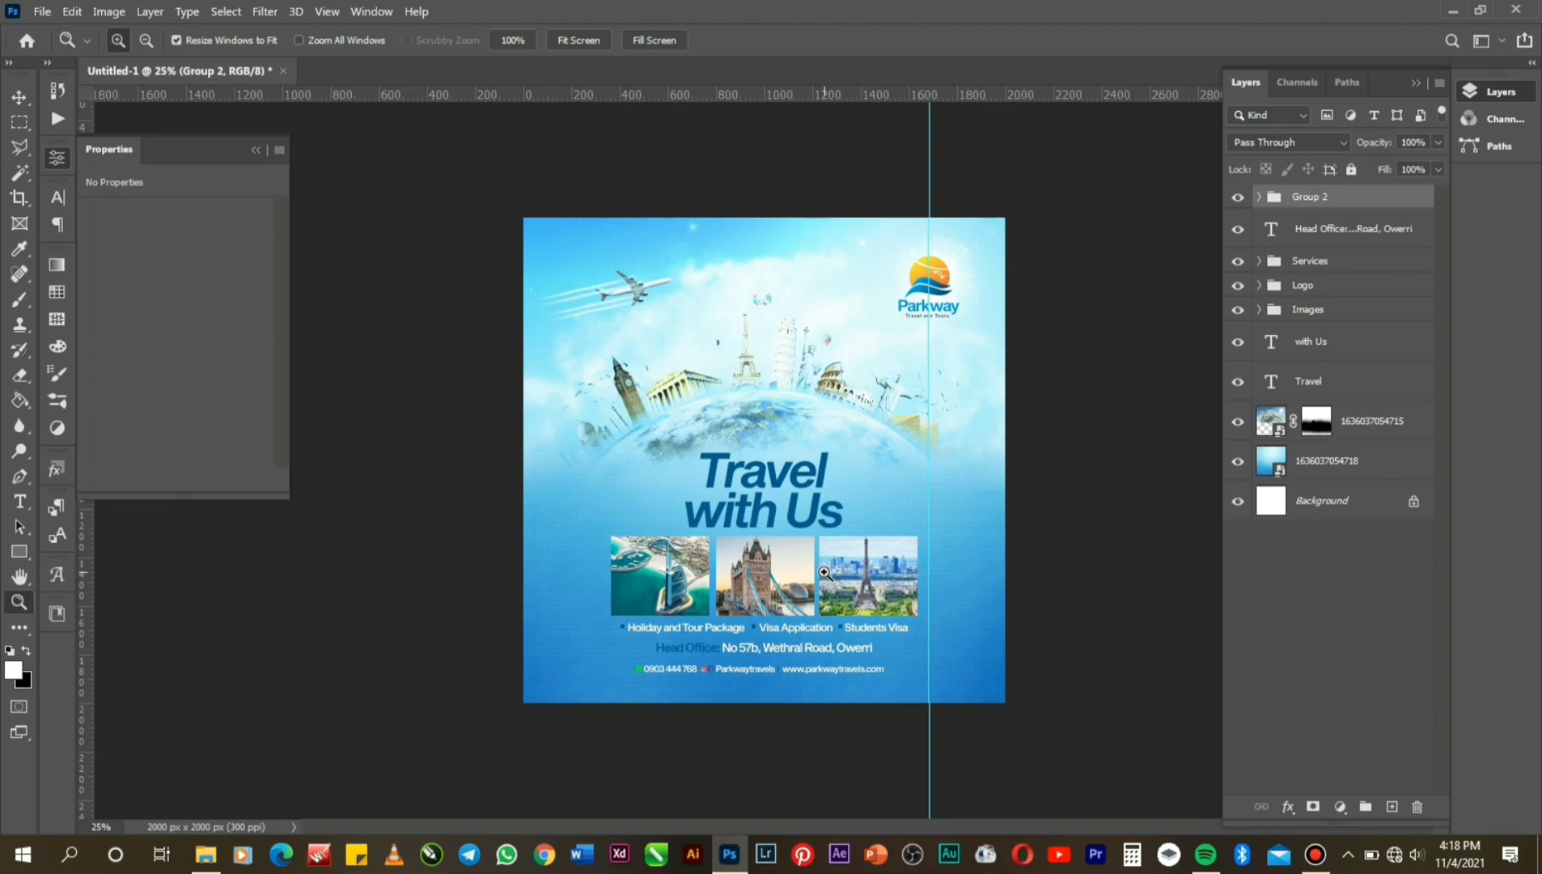
{"action": "left_click", "coordinate": [761, 669]}
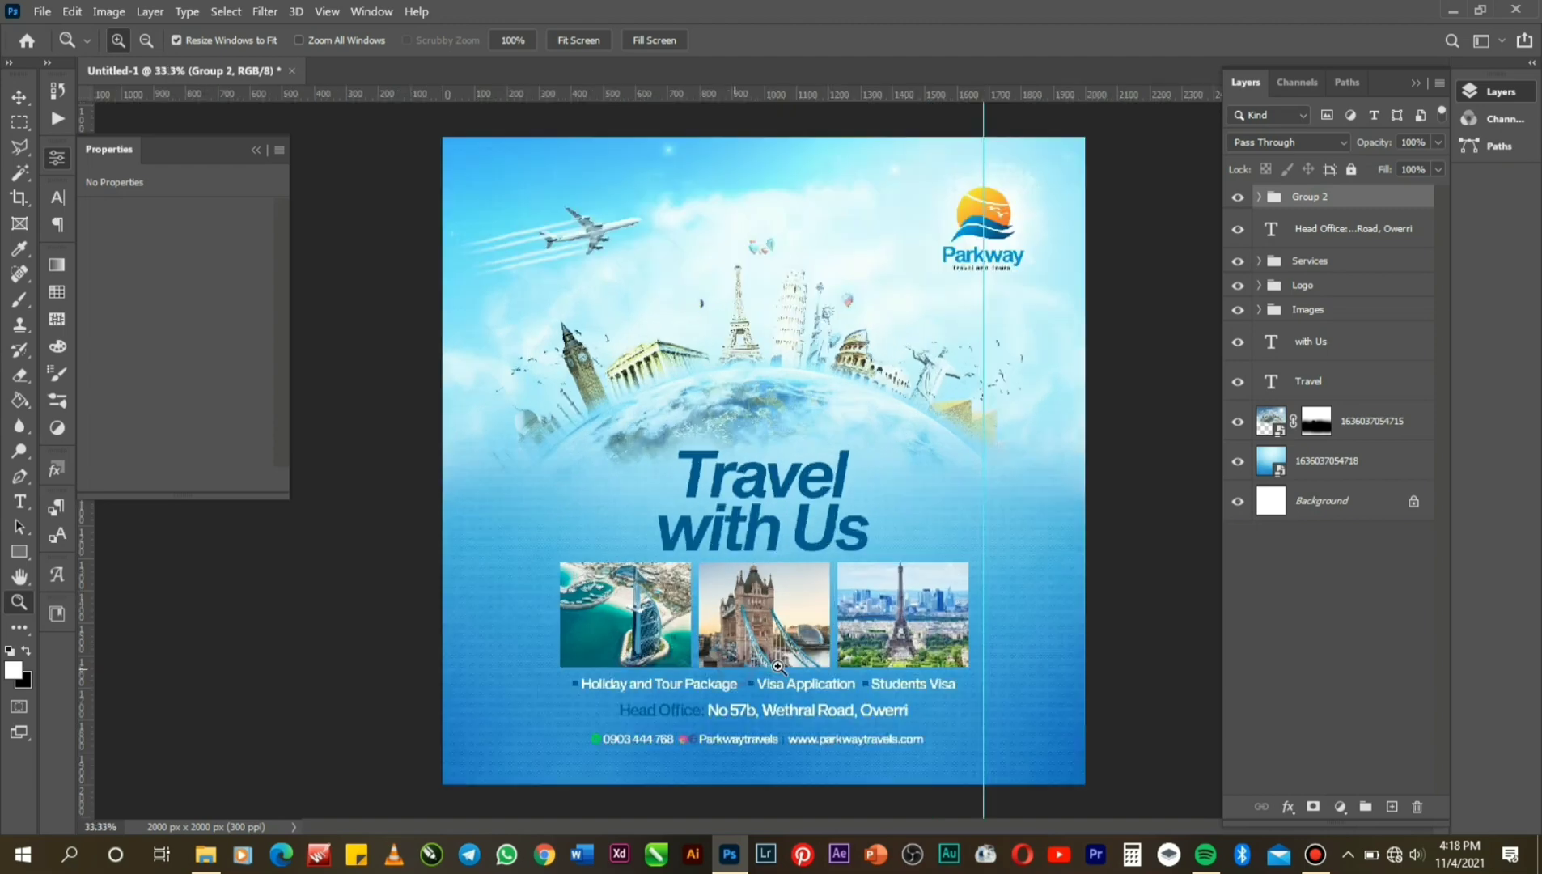
{"action": "left_click", "coordinate": [853, 696]}
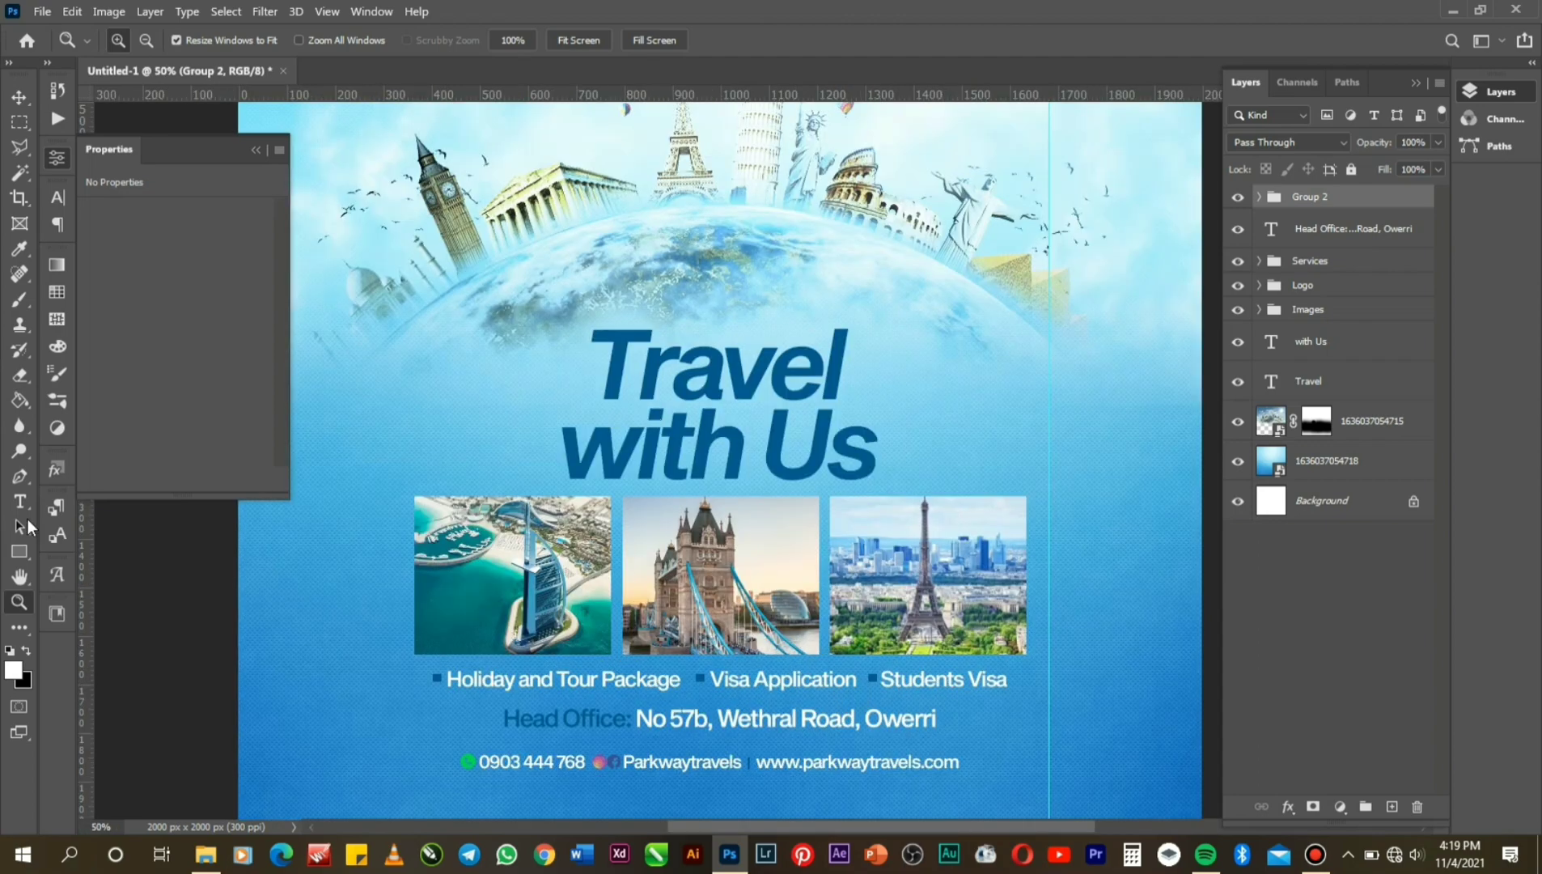
{"action": "left_click", "coordinate": [19, 575]}
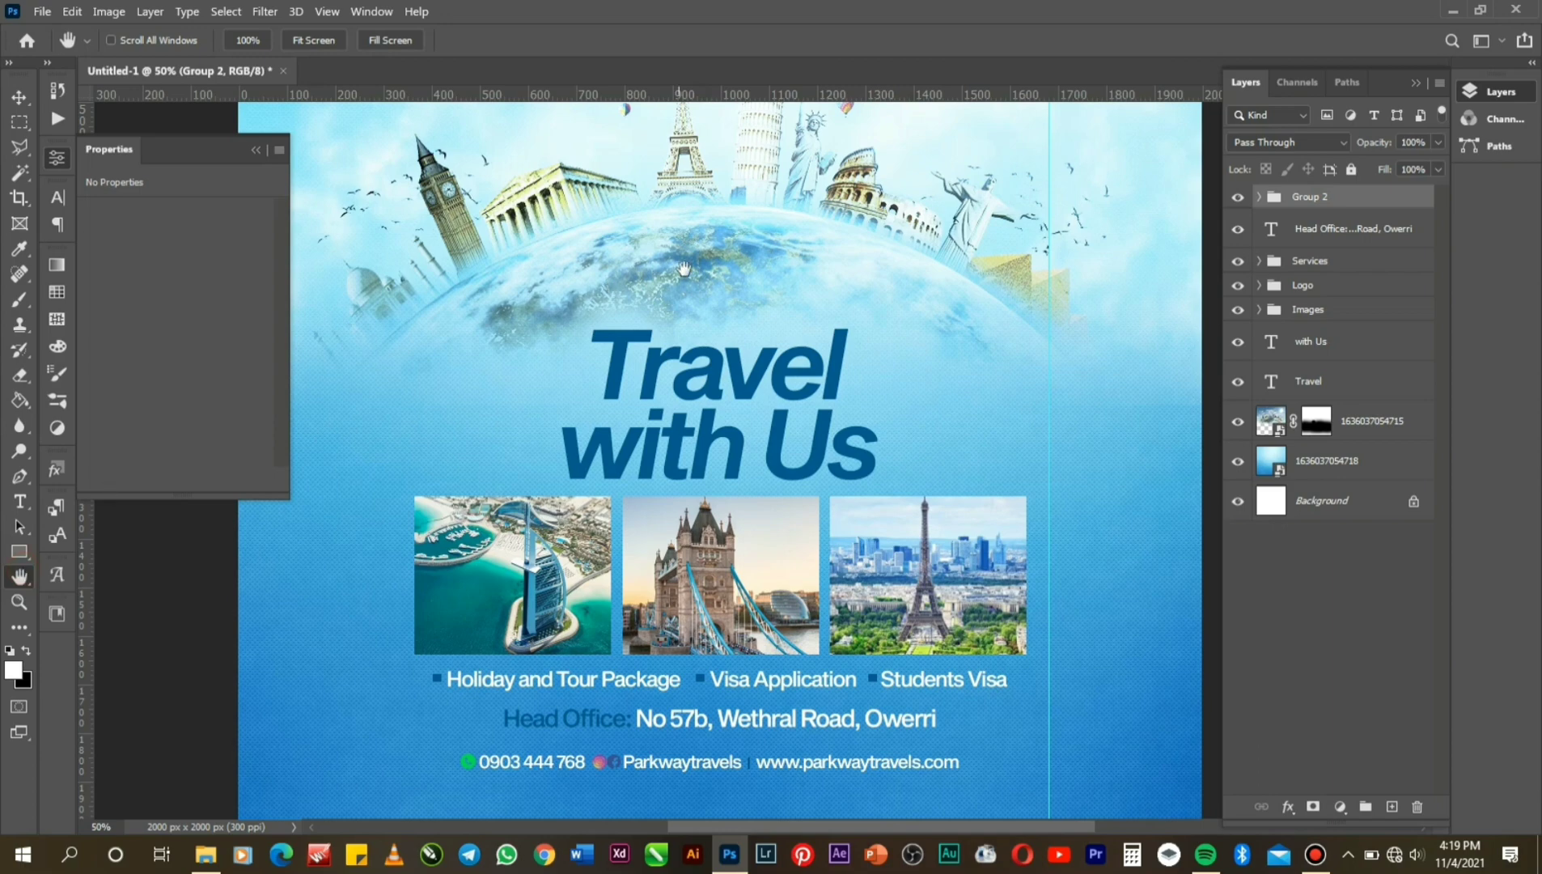
{"action": "left_click_drag", "start_coordinate": [769, 387], "coordinate": [720, 472]}
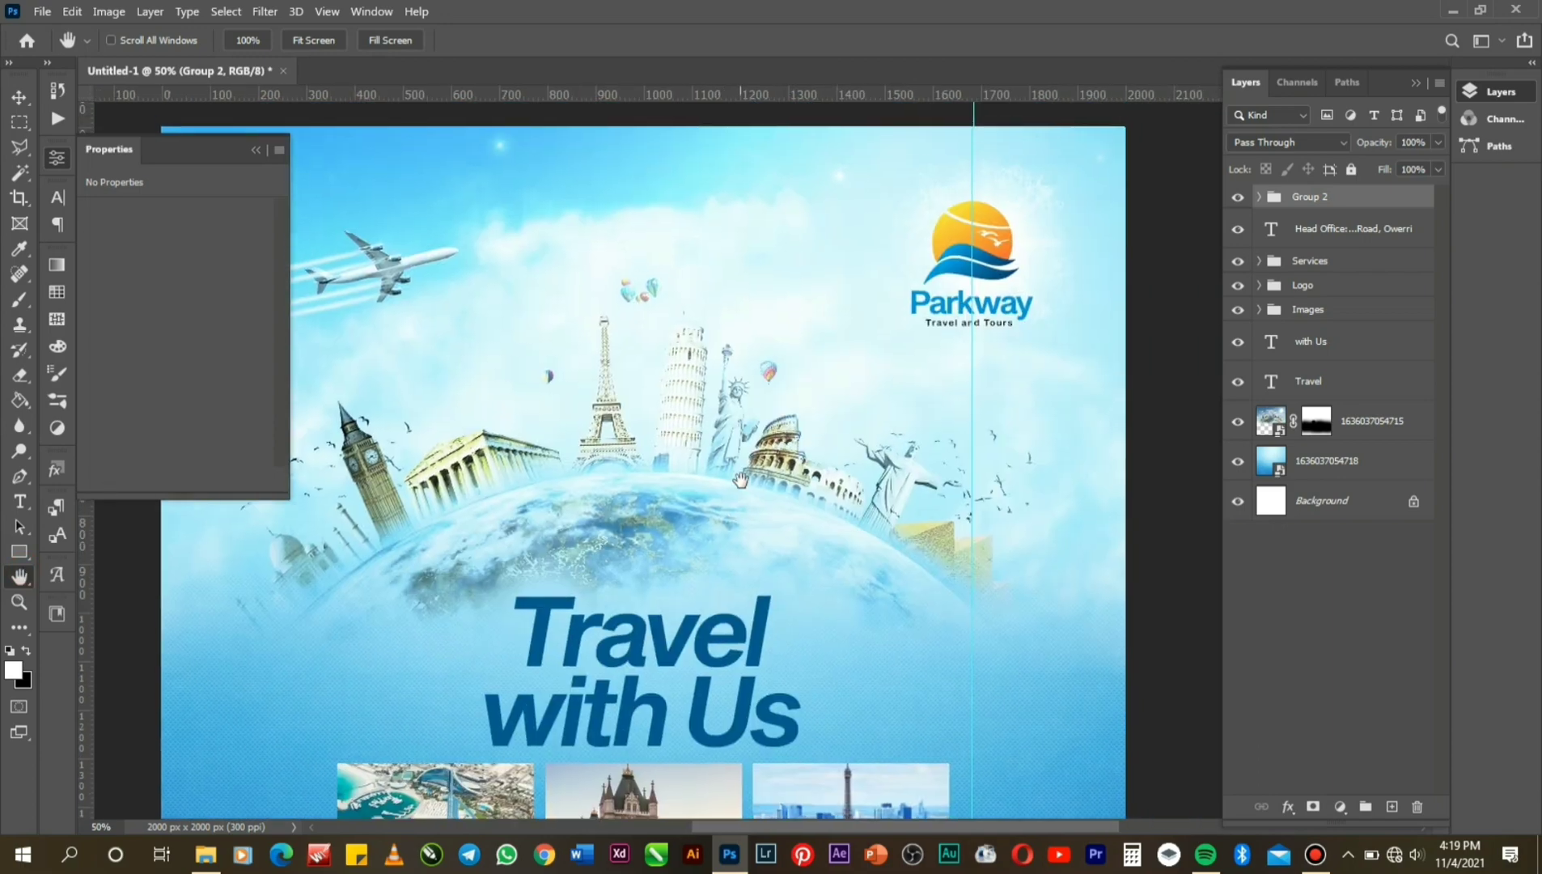
Sample the Parkway logo's blue and bring the service photos and text into view.
{"action": "left_click", "coordinate": [20, 249]}
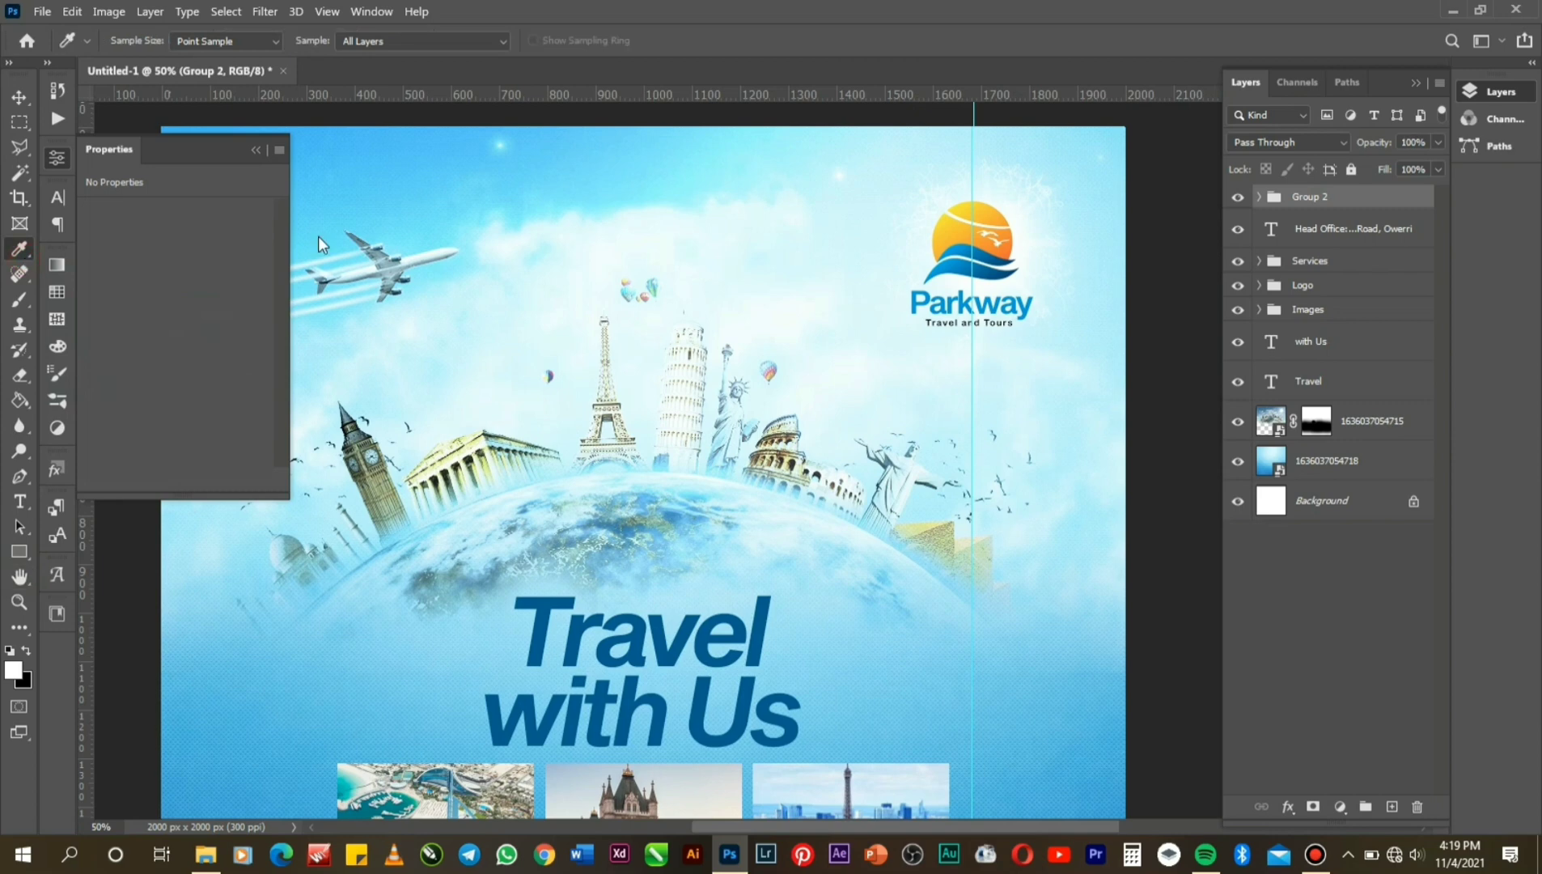
{"action": "left_click", "coordinate": [942, 311]}
{"action": "left_click", "coordinate": [30, 572]}
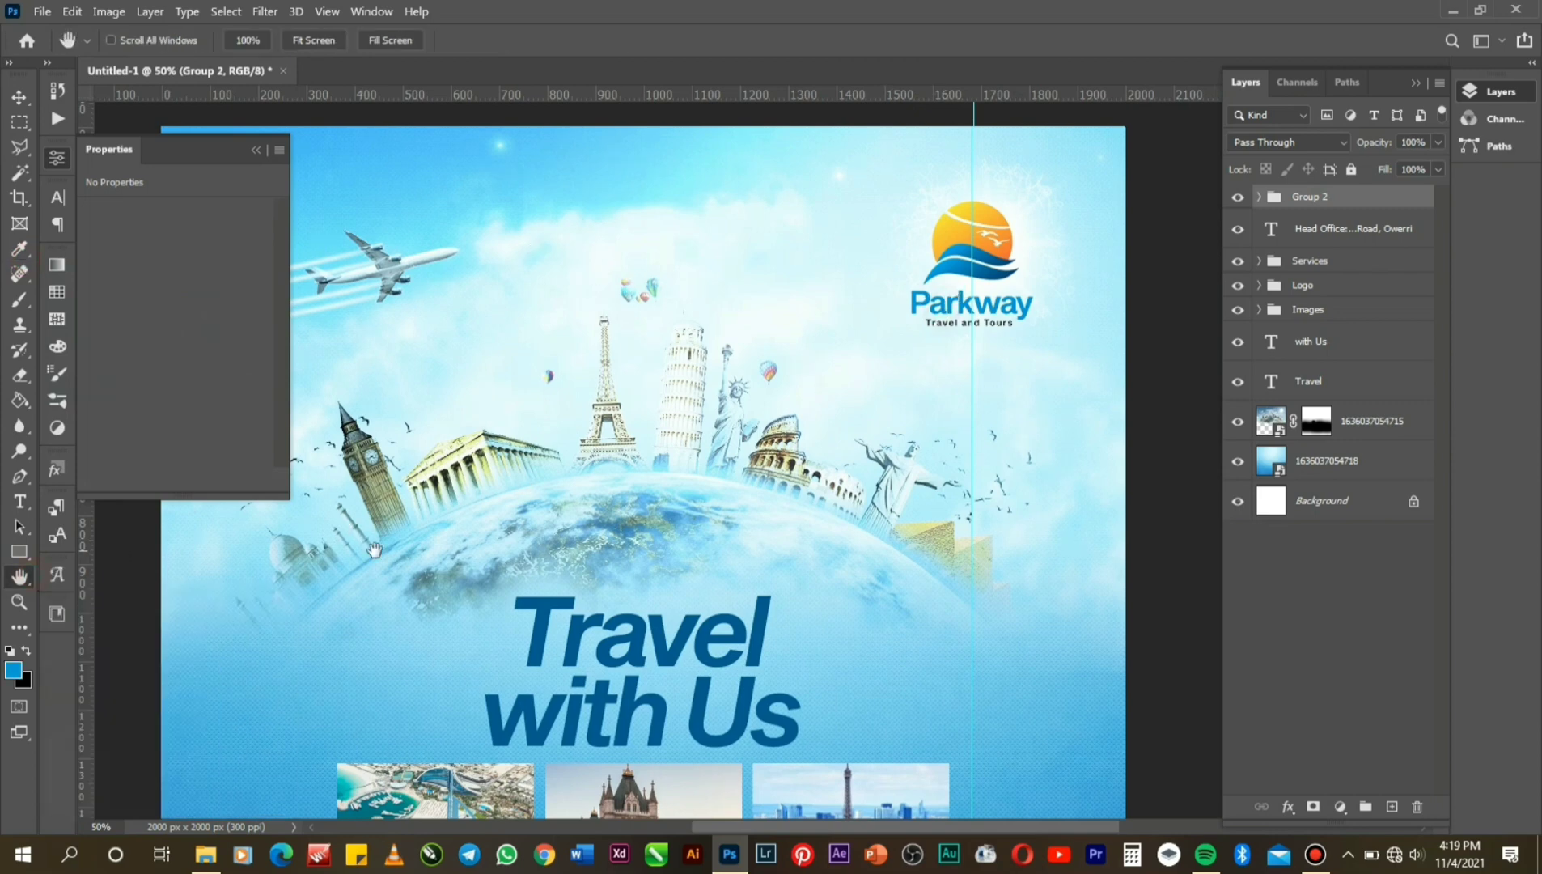
{"action": "left_click_drag", "start_coordinate": [560, 621], "coordinate": [615, 289]}
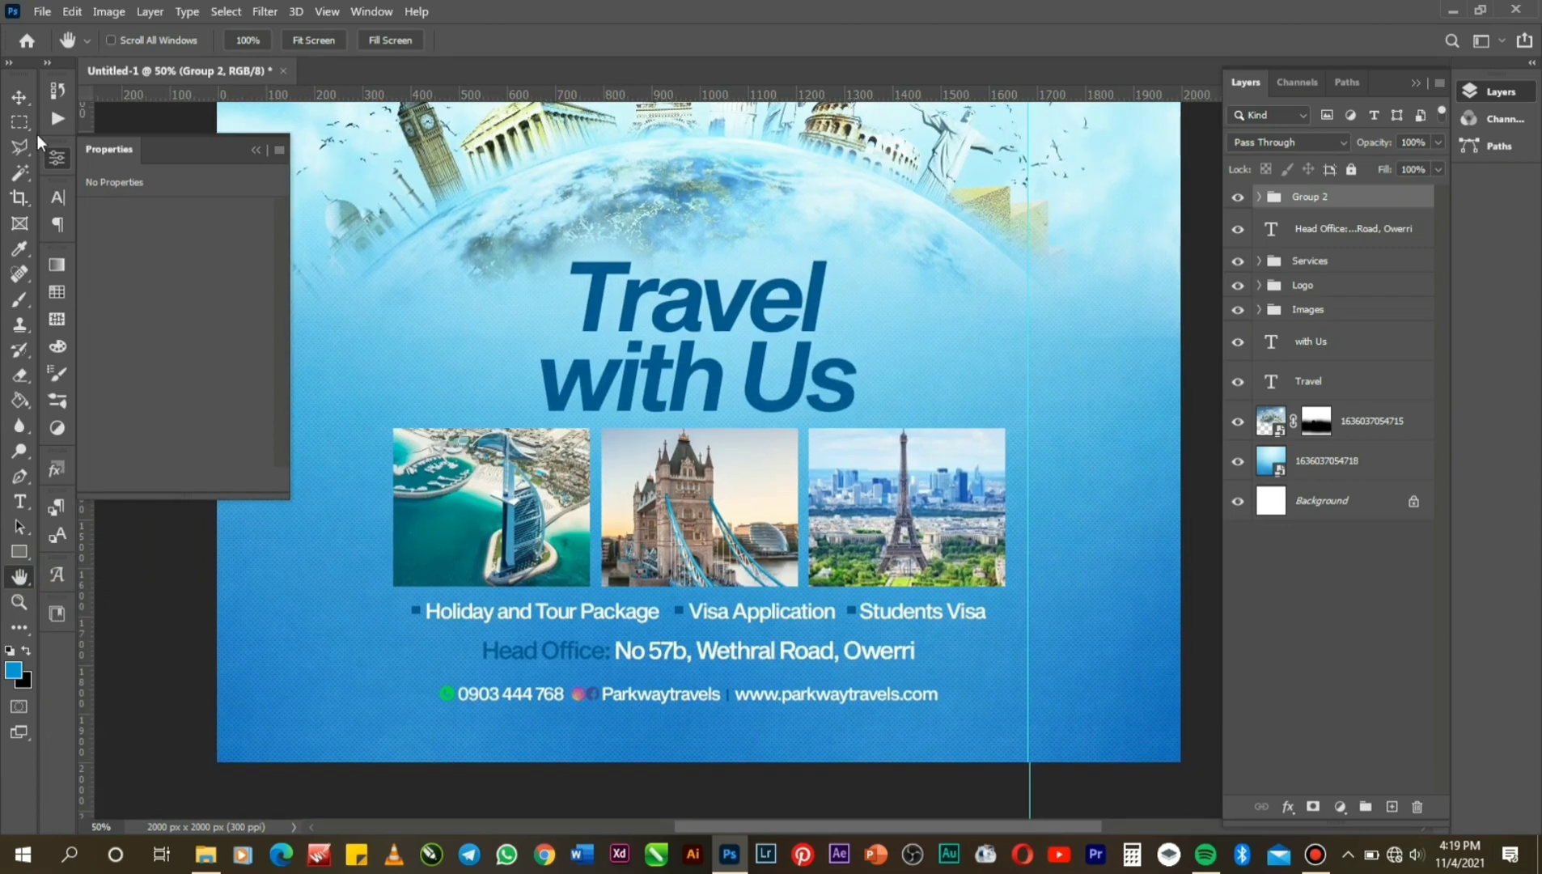
Select the three bullet-square rectangle layers beside the services.
{"action": "left_click", "coordinate": [22, 99]}
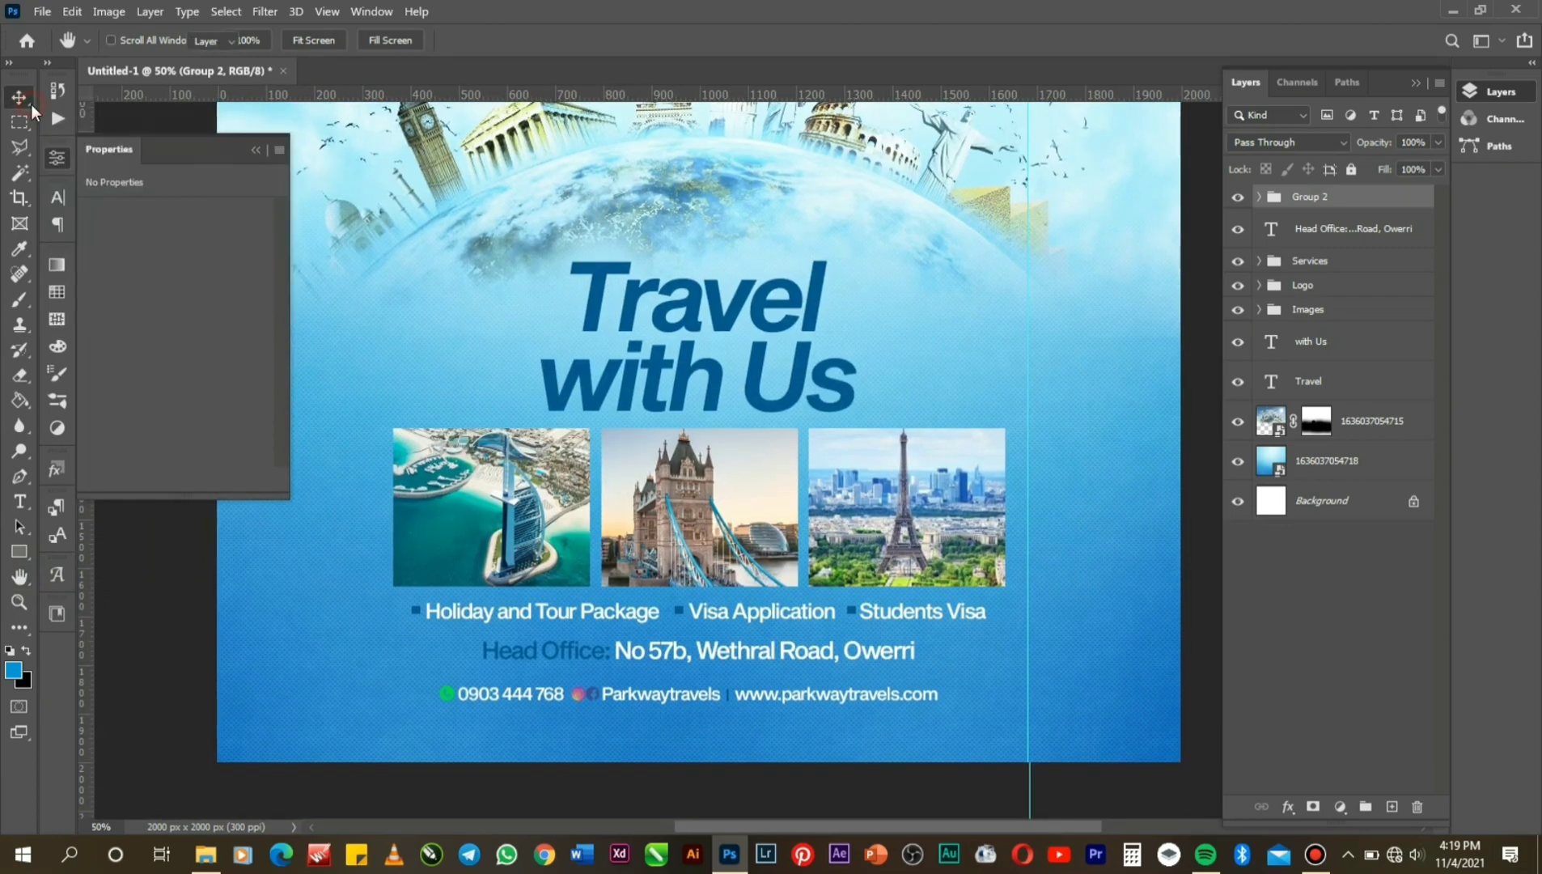
{"action": "right_click", "coordinate": [680, 609]}
{"action": "left_click", "coordinate": [729, 641]}
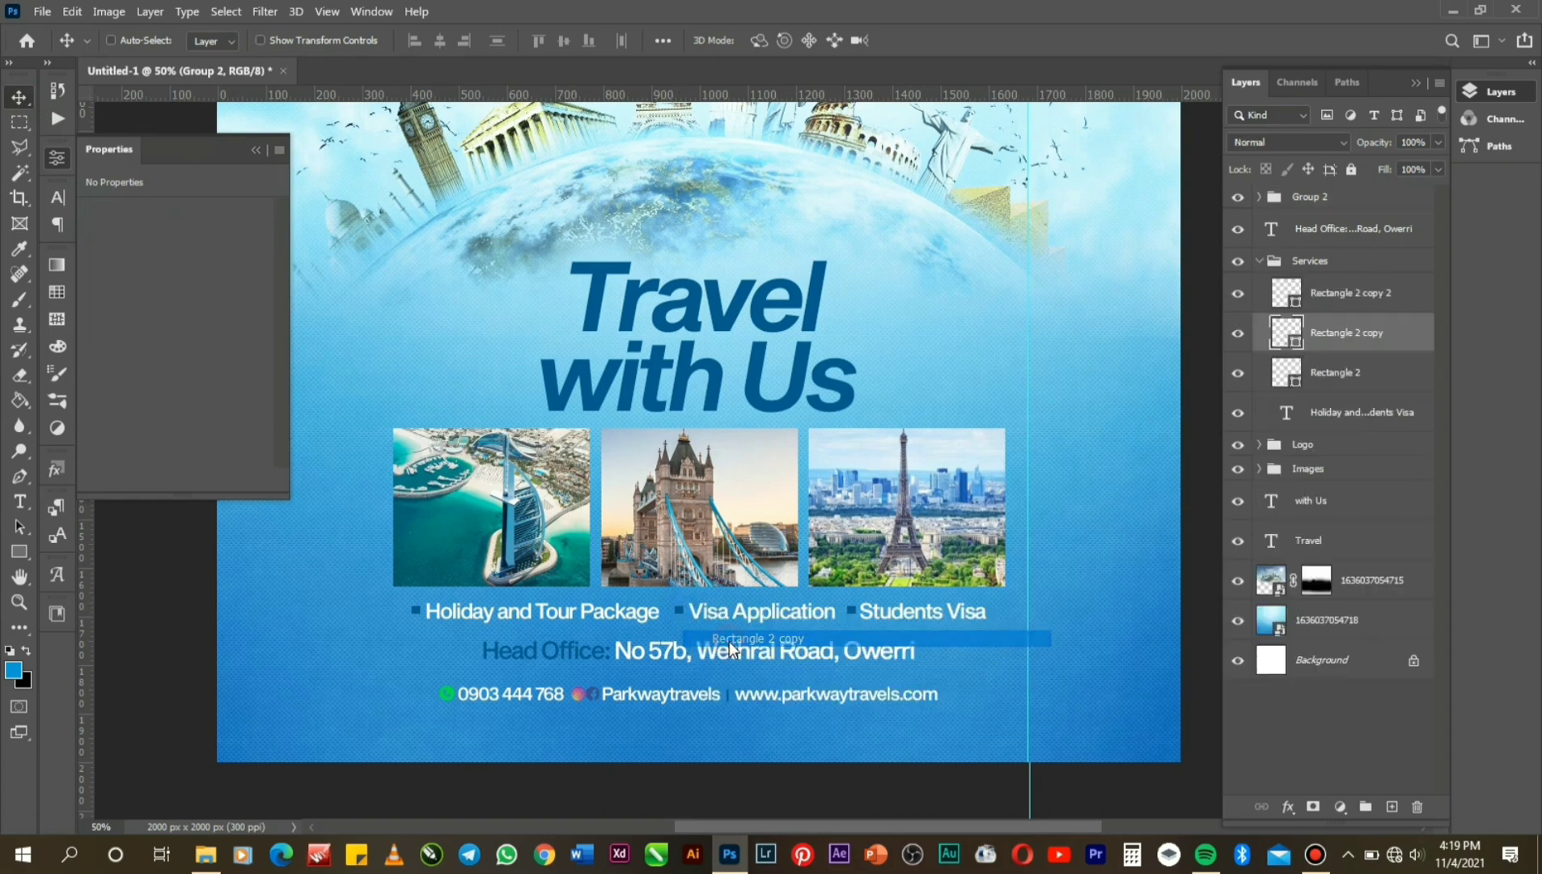
{"action": "left_click", "coordinate": [1373, 298], "text": "shift"}
{"action": "left_click", "coordinate": [1367, 378], "text": "shift"}
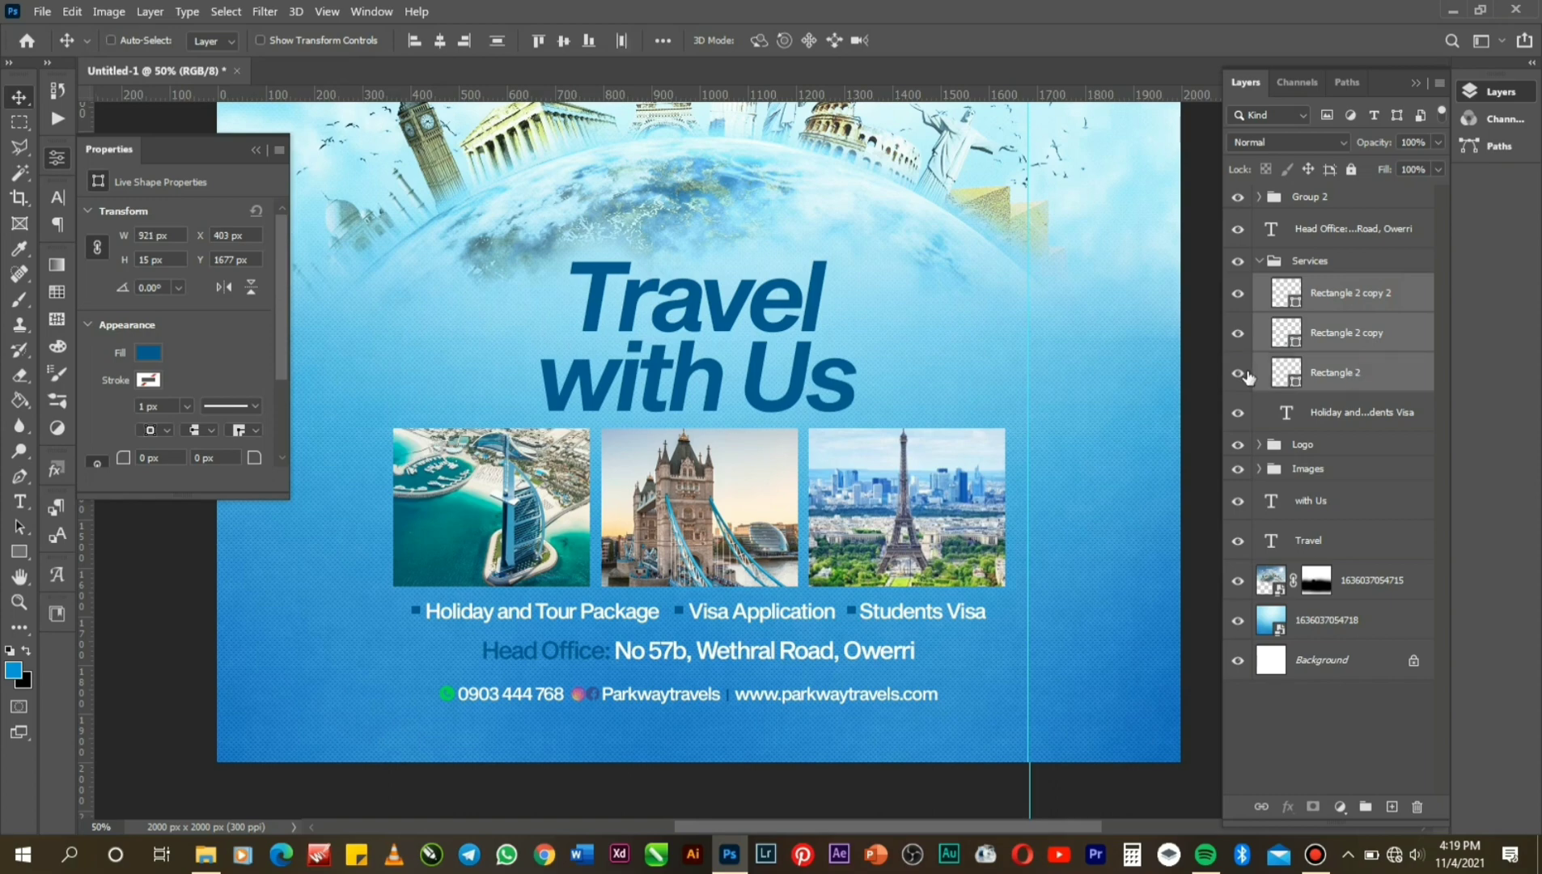
{"action": "key", "text": "s"}
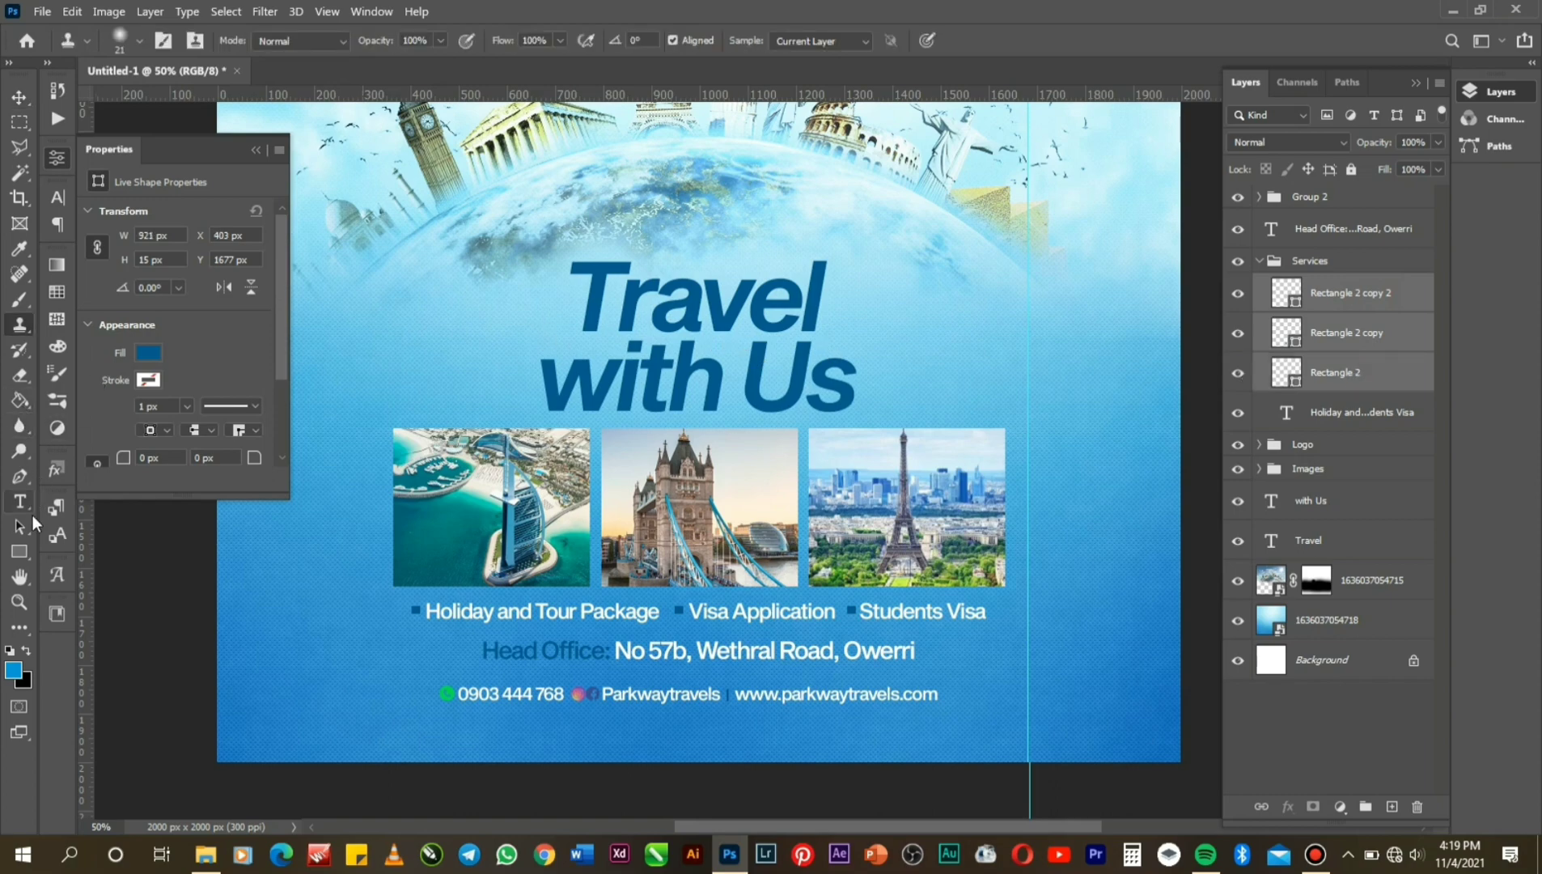
Fill the bullet squares dark blue from the recently used colours.
{"action": "left_click", "coordinate": [28, 547]}
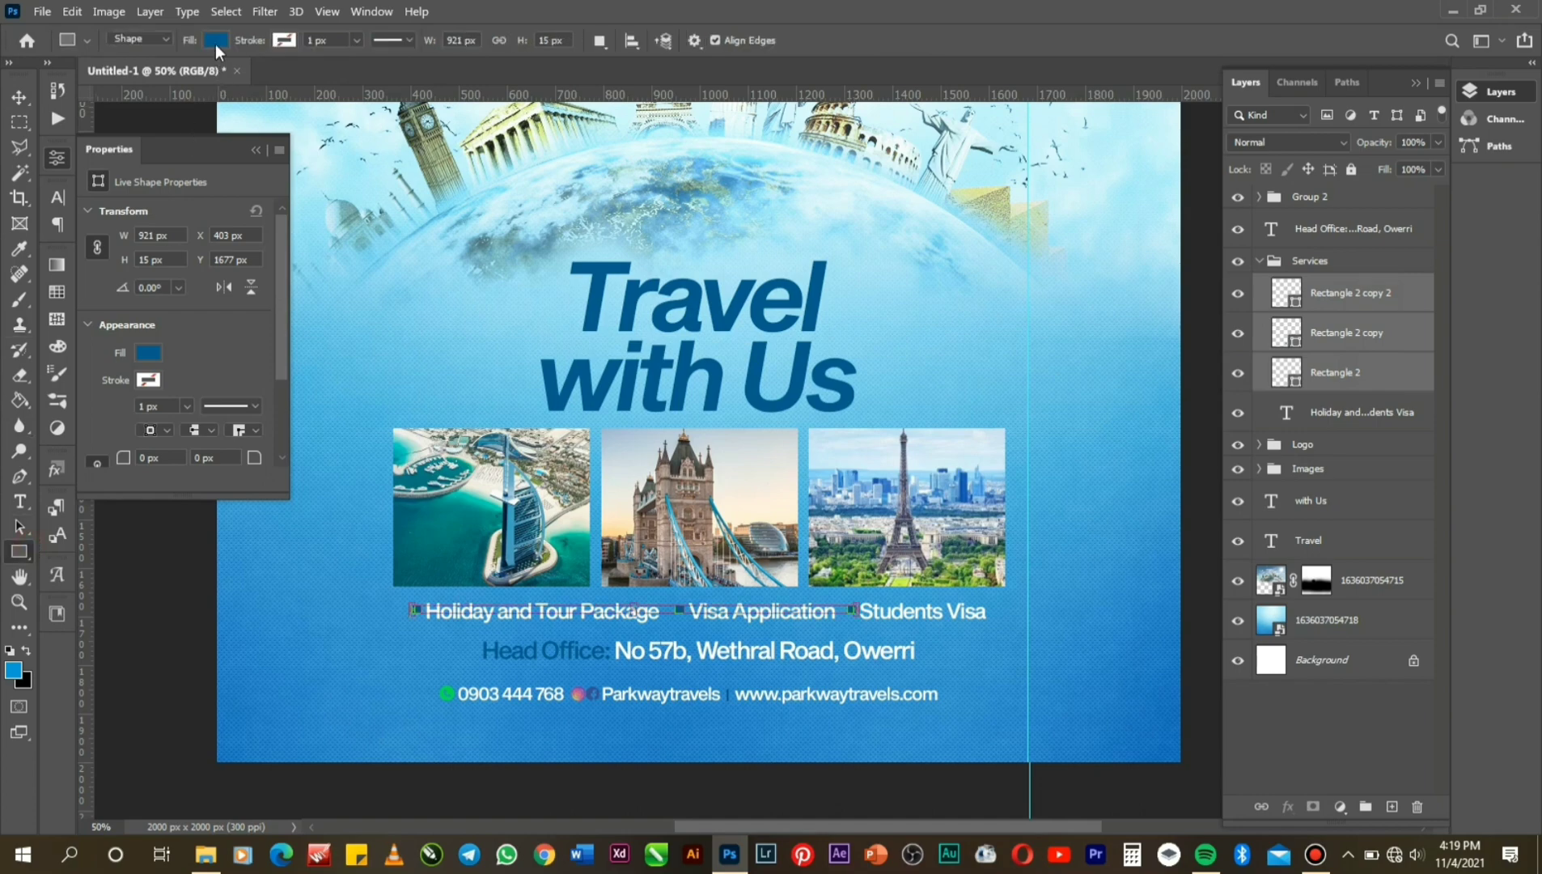
{"action": "left_click", "coordinate": [216, 42]}
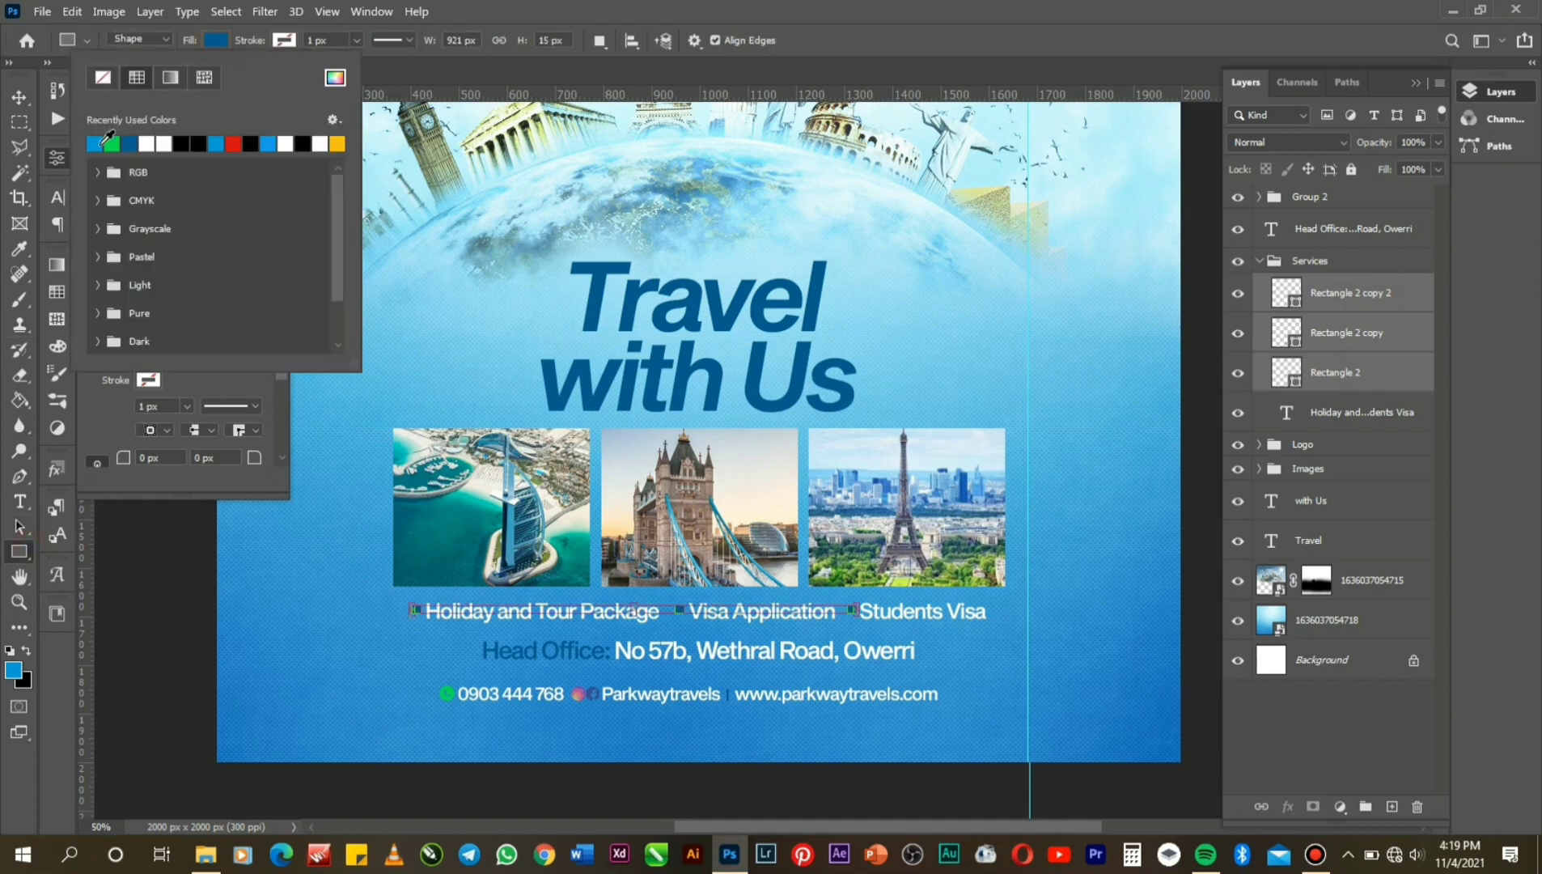
{"action": "left_click", "coordinate": [101, 143]}
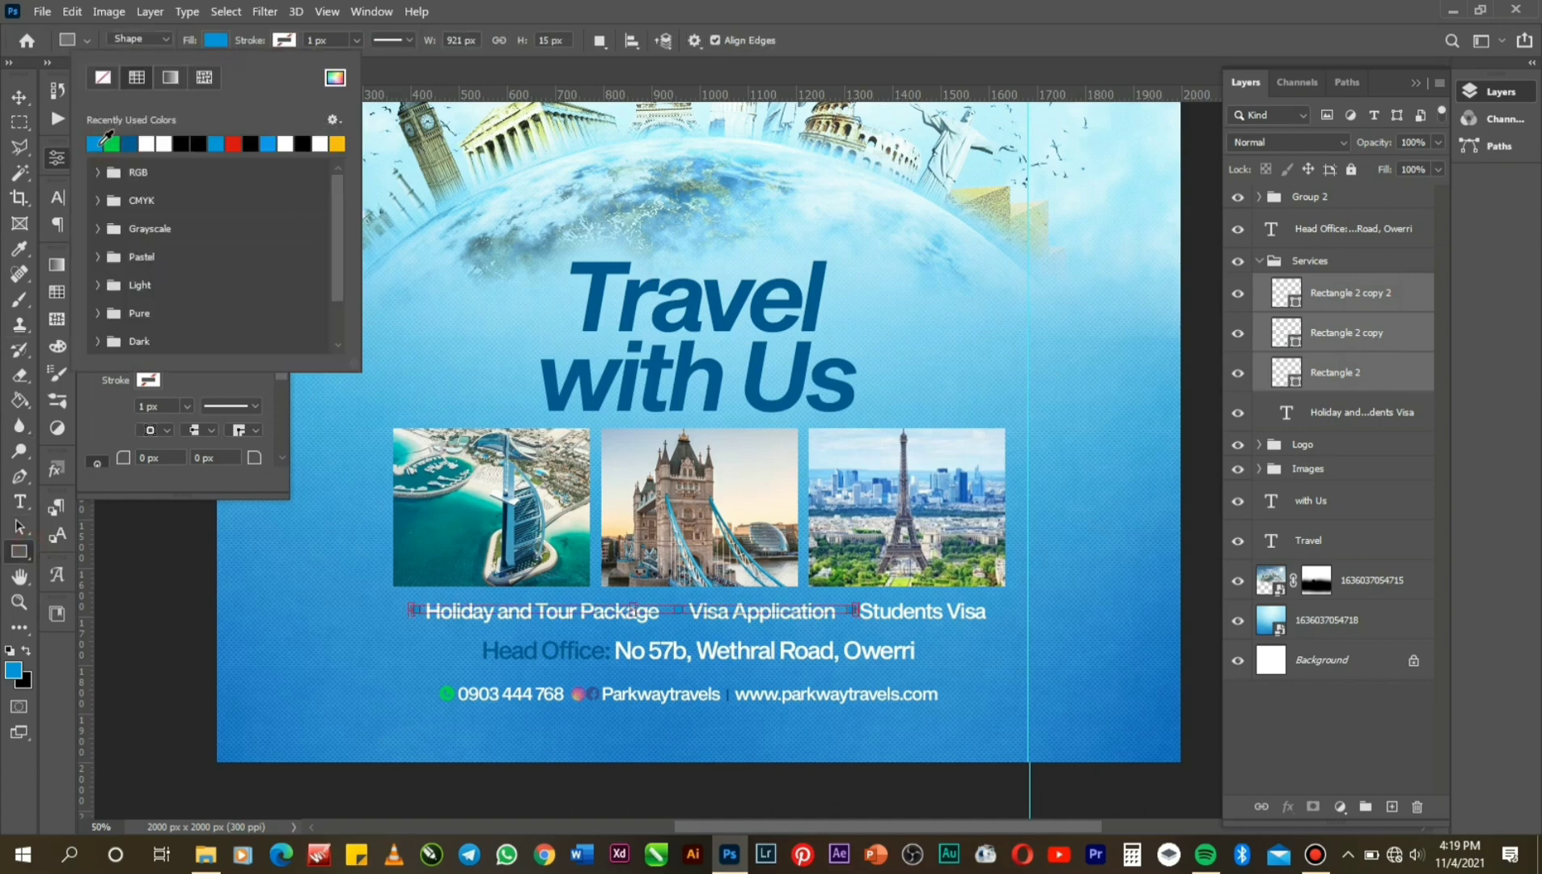
{"action": "left_click", "coordinate": [19, 96]}
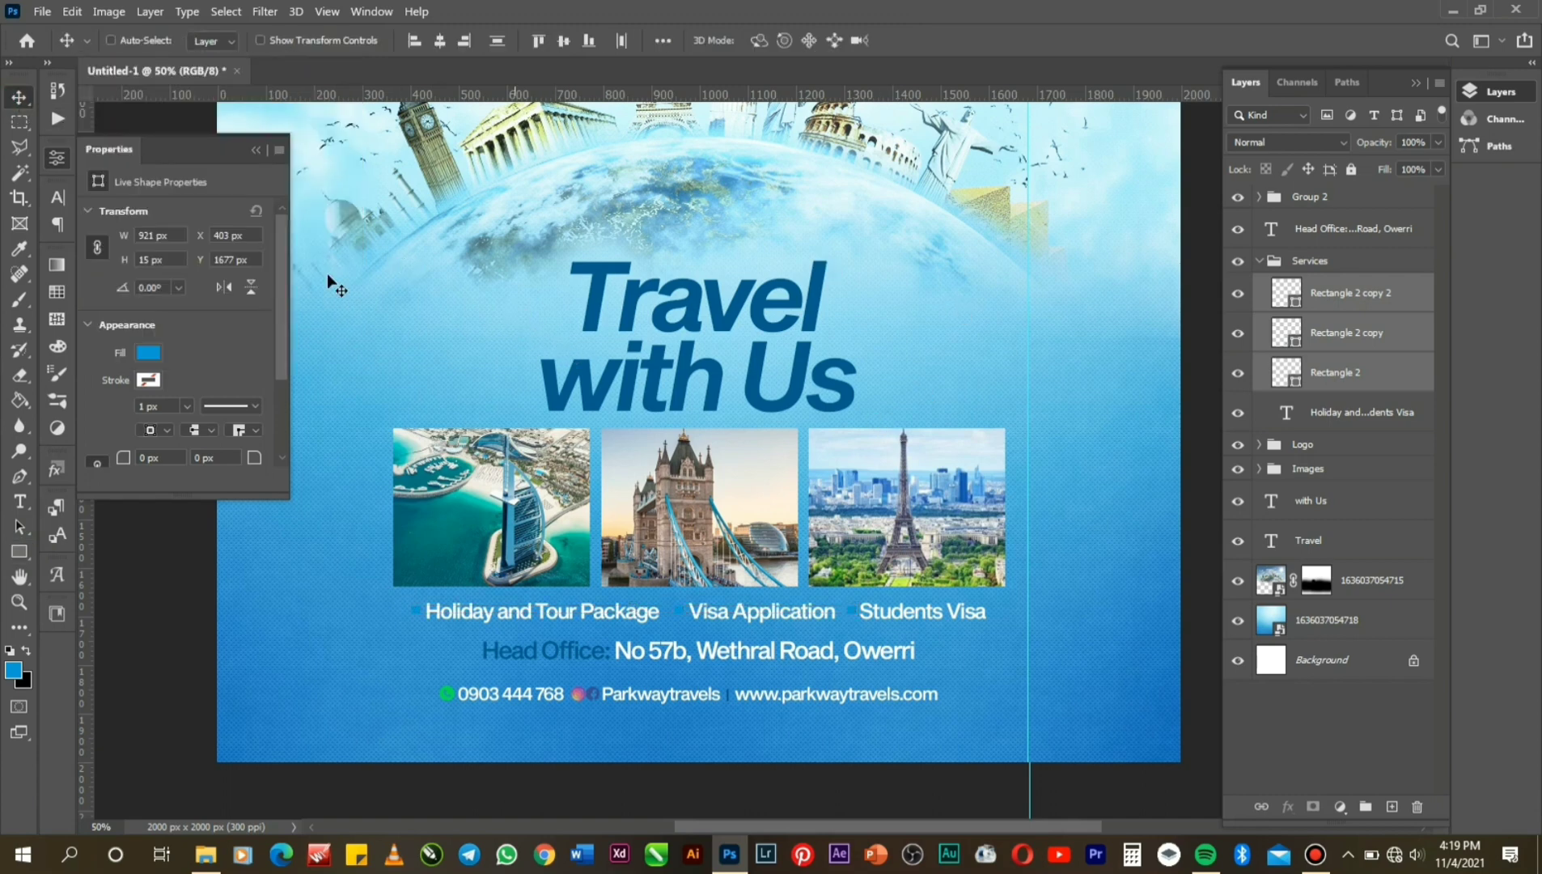
{"action": "left_click", "coordinate": [150, 355]}
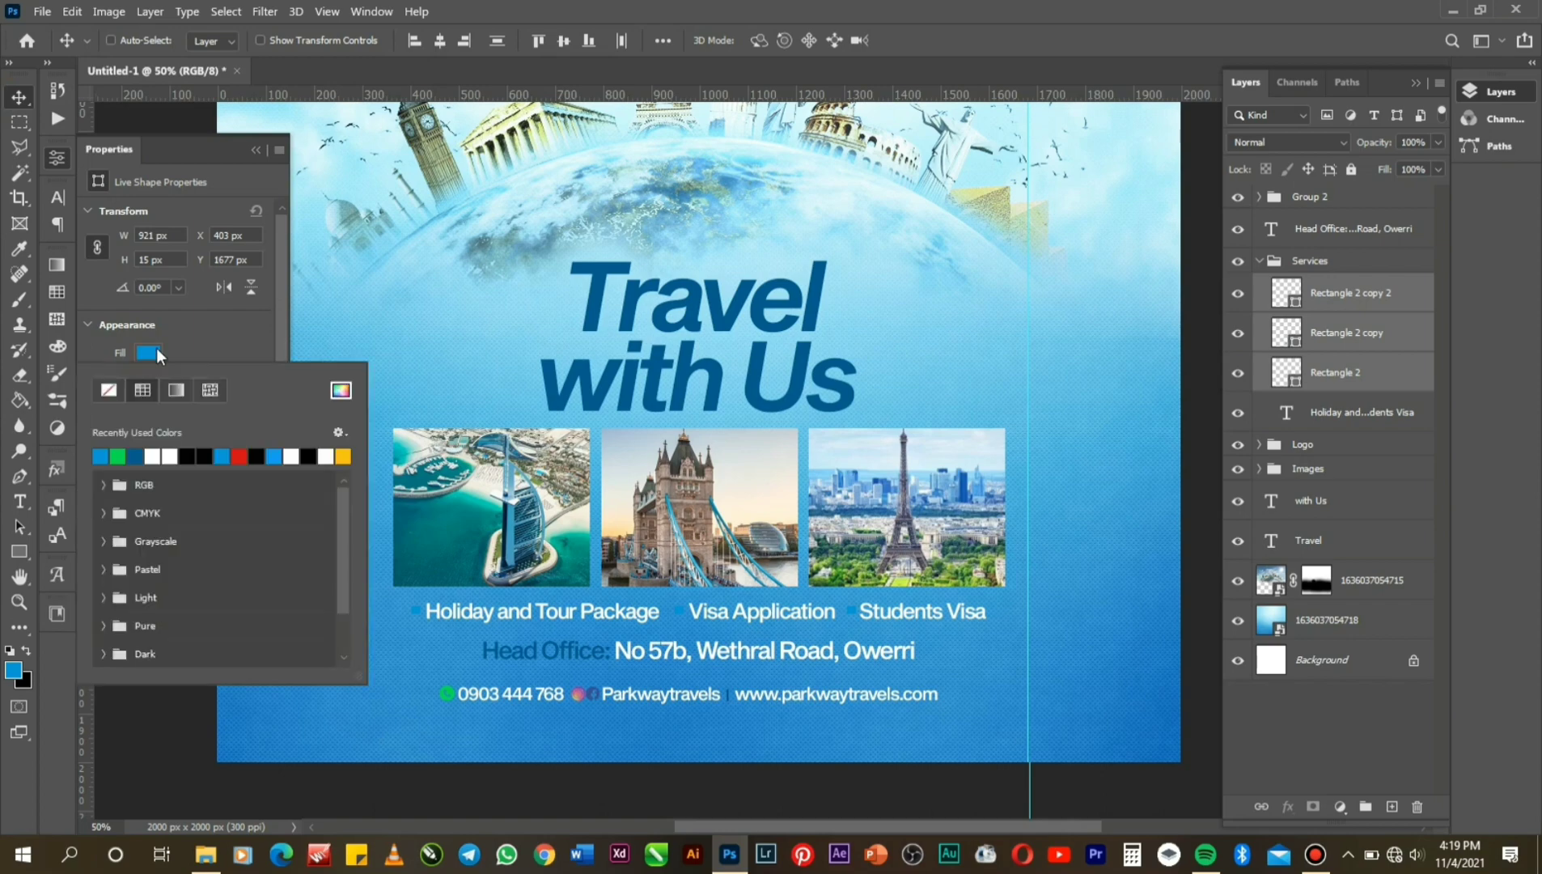
{"action": "left_click", "coordinate": [138, 454]}
{"action": "left_click", "coordinate": [1334, 207]}
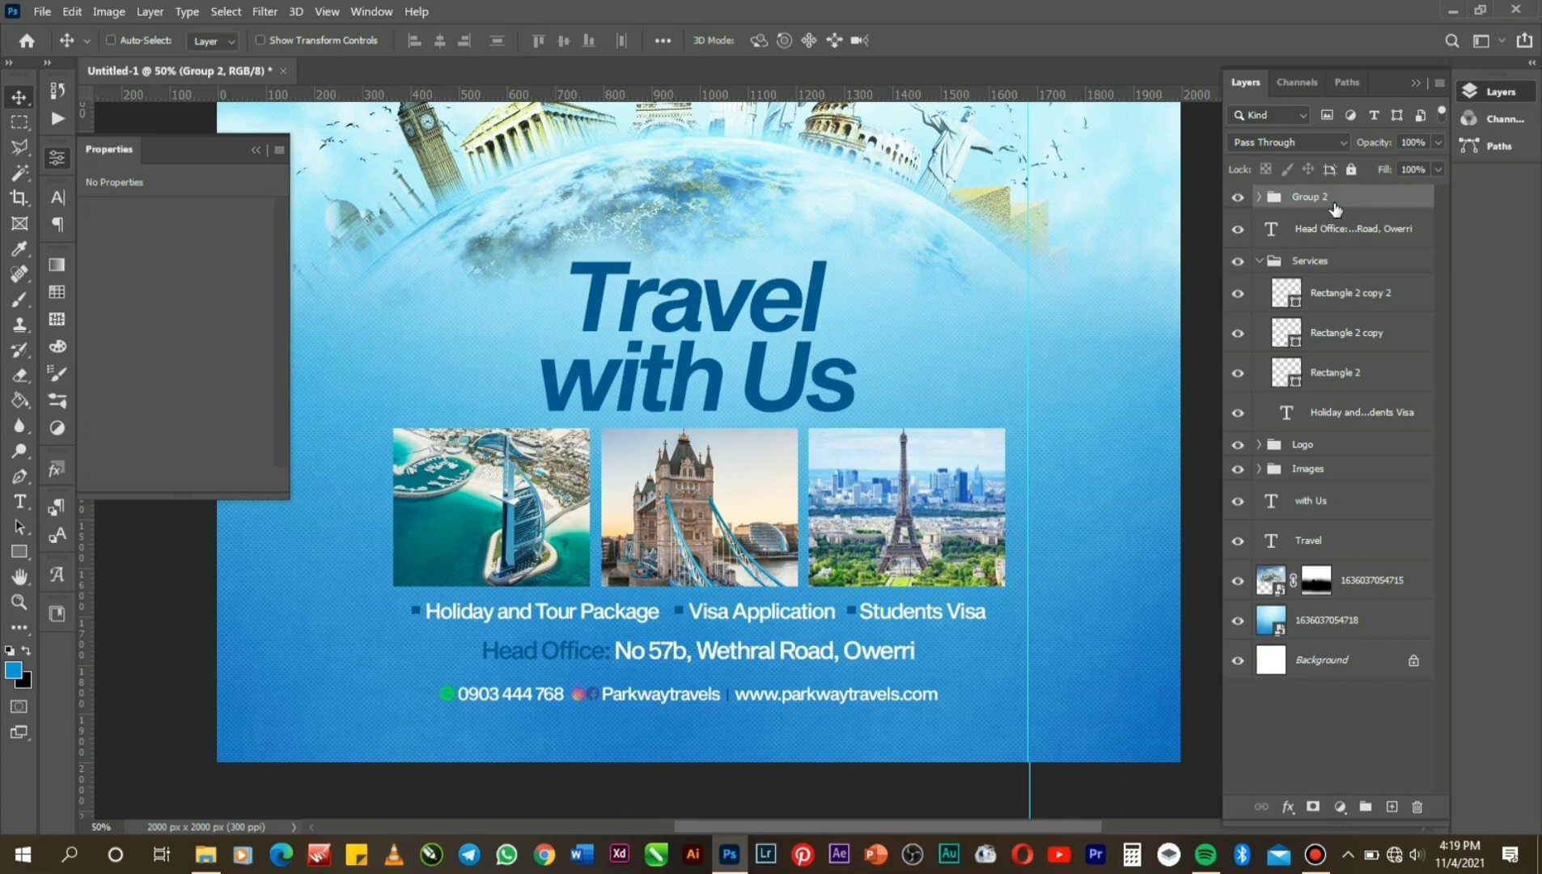
Nudge Group 2's contact line up a couple of pixels, closer beneath the Head Office line.
{"action": "key", "text": "Up"}
{"action": "key", "text": "Up"}
{"action": "key", "text": "Up"}
{"action": "key", "text": "Up"}
{"action": "key", "text": "Up"}
{"action": "key", "text": "Up"}
{"action": "key", "text": "Up"}
{"action": "key", "text": "Up"}
{"action": "key", "text": "Up"}
{"action": "key", "text": "Up"}
{"action": "key", "text": "Up"}
{"action": "key", "text": "Up"}
{"action": "key", "text": "Up"}
{"action": "key", "text": "Up"}
{"action": "key", "text": "Up"}
{"action": "key", "text": "Up"}
{"action": "key", "text": "Up"}
{"action": "key", "text": "Up"}
{"action": "key", "text": "Up"}
{"action": "key", "text": "Up"}
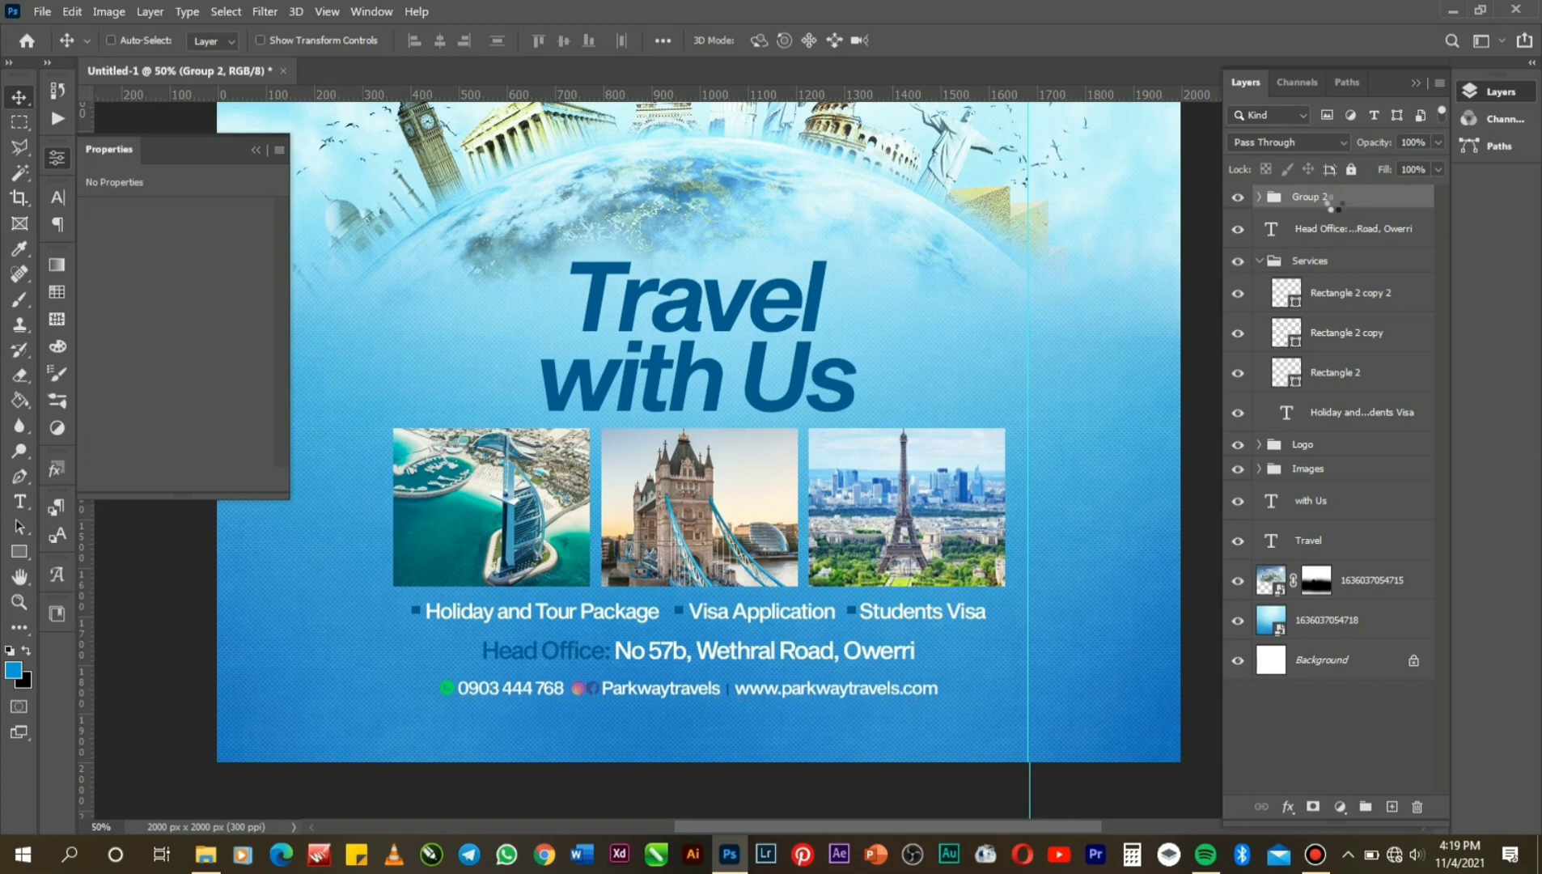
{"action": "key", "text": "Up"}
{"action": "key", "text": "Up"}
{"action": "key", "text": "Up"}
{"action": "key", "text": "Up"}
{"action": "key", "text": "Up"}
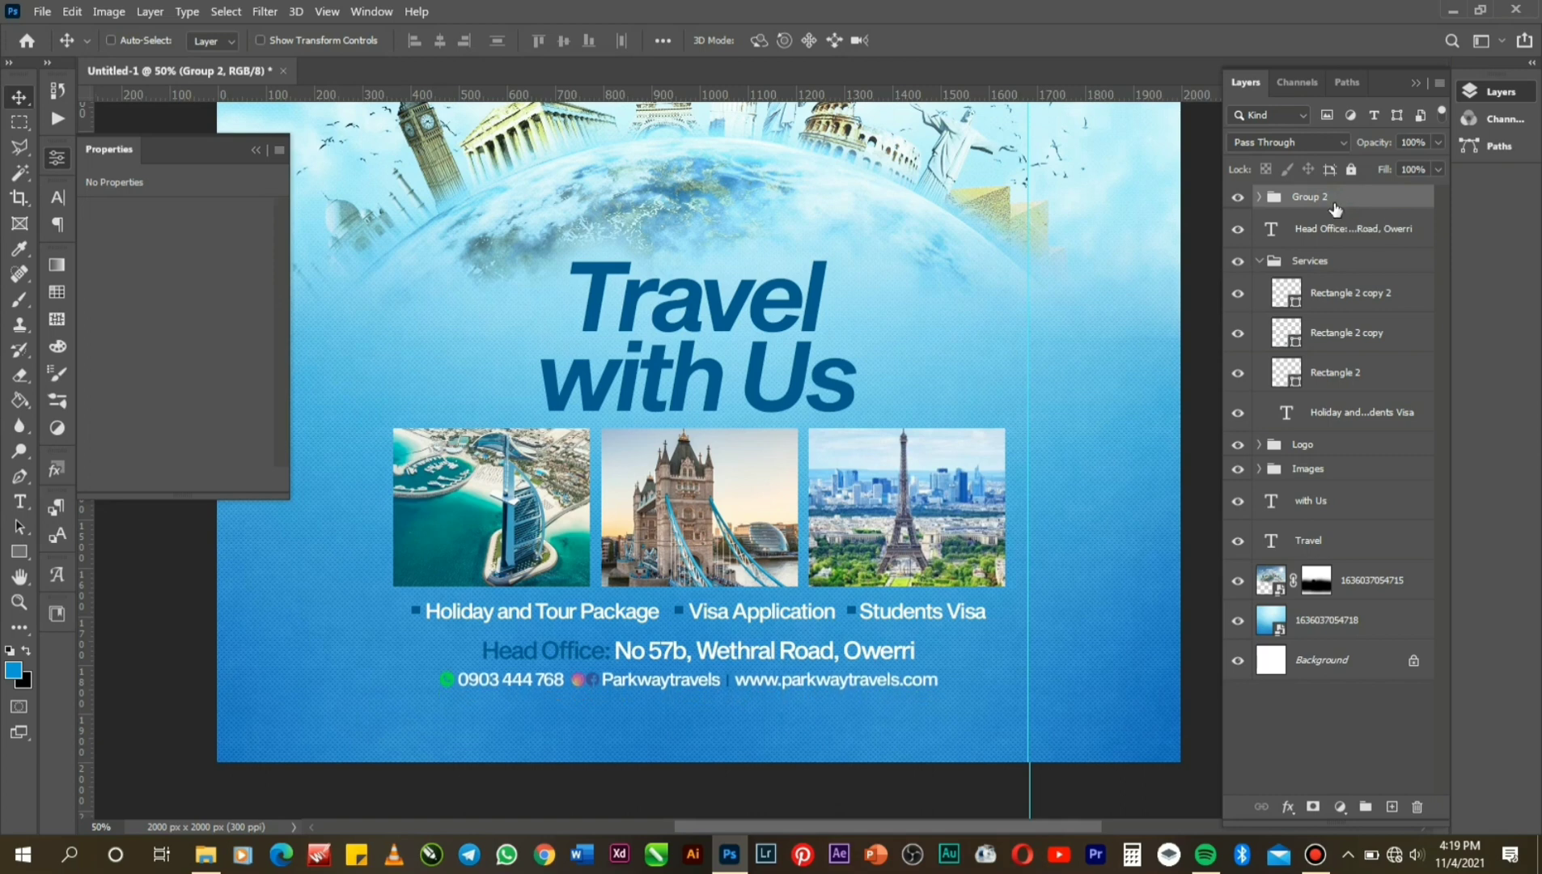
{"action": "key", "text": "Up"}
{"action": "key", "text": "Up"}
{"action": "key", "text": "Up"}
{"action": "key", "text": "Up"}
{"action": "key", "text": "Up"}
{"action": "key", "text": "Up"}
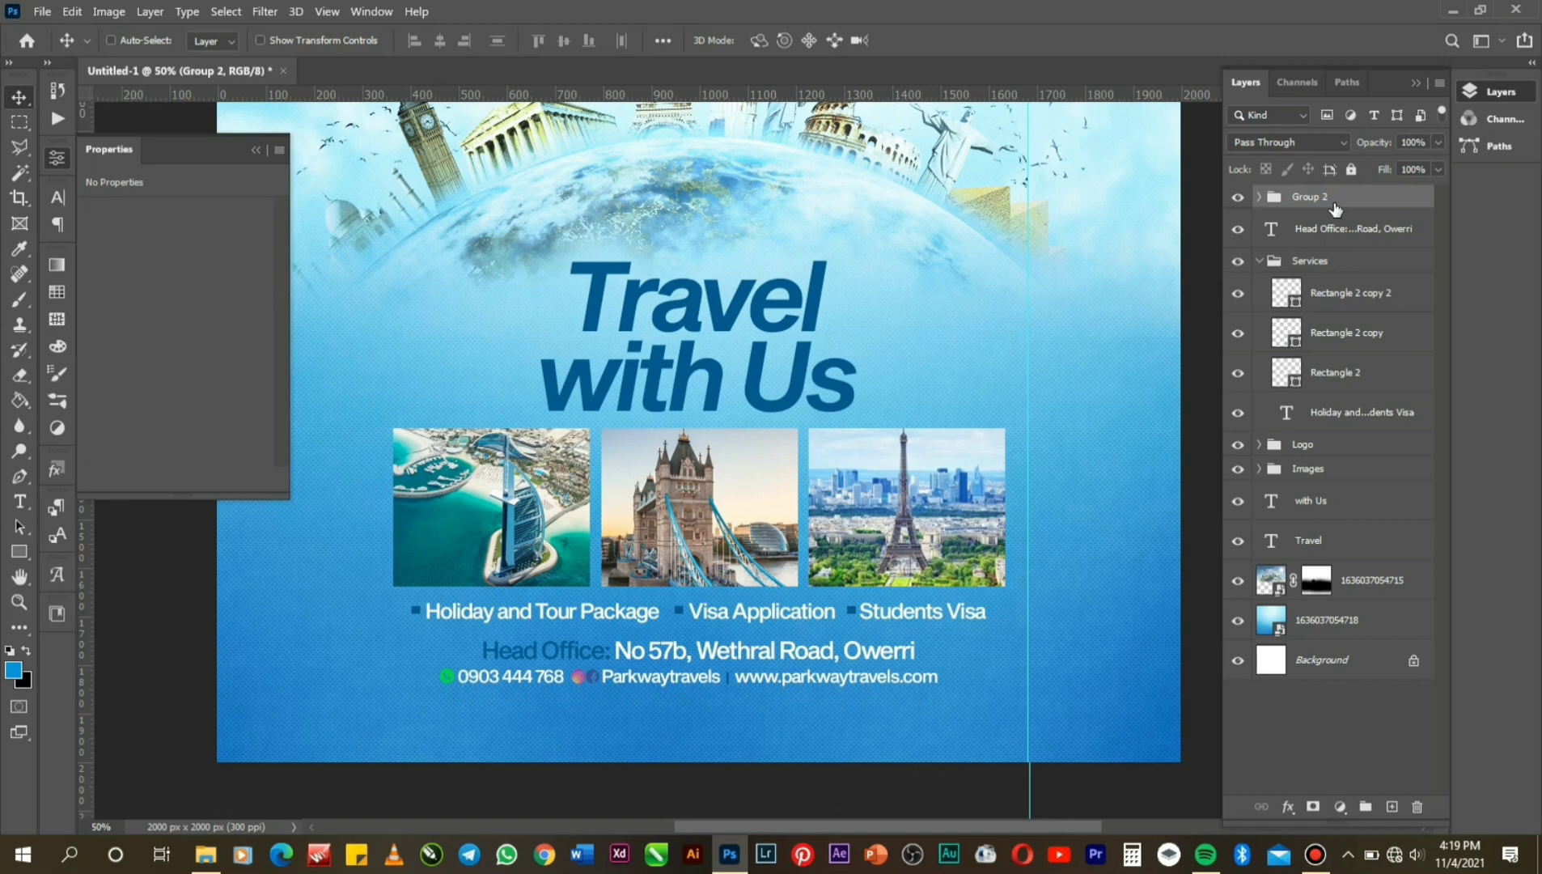
{"action": "key", "text": "Down"}
{"action": "key", "text": "Down"}
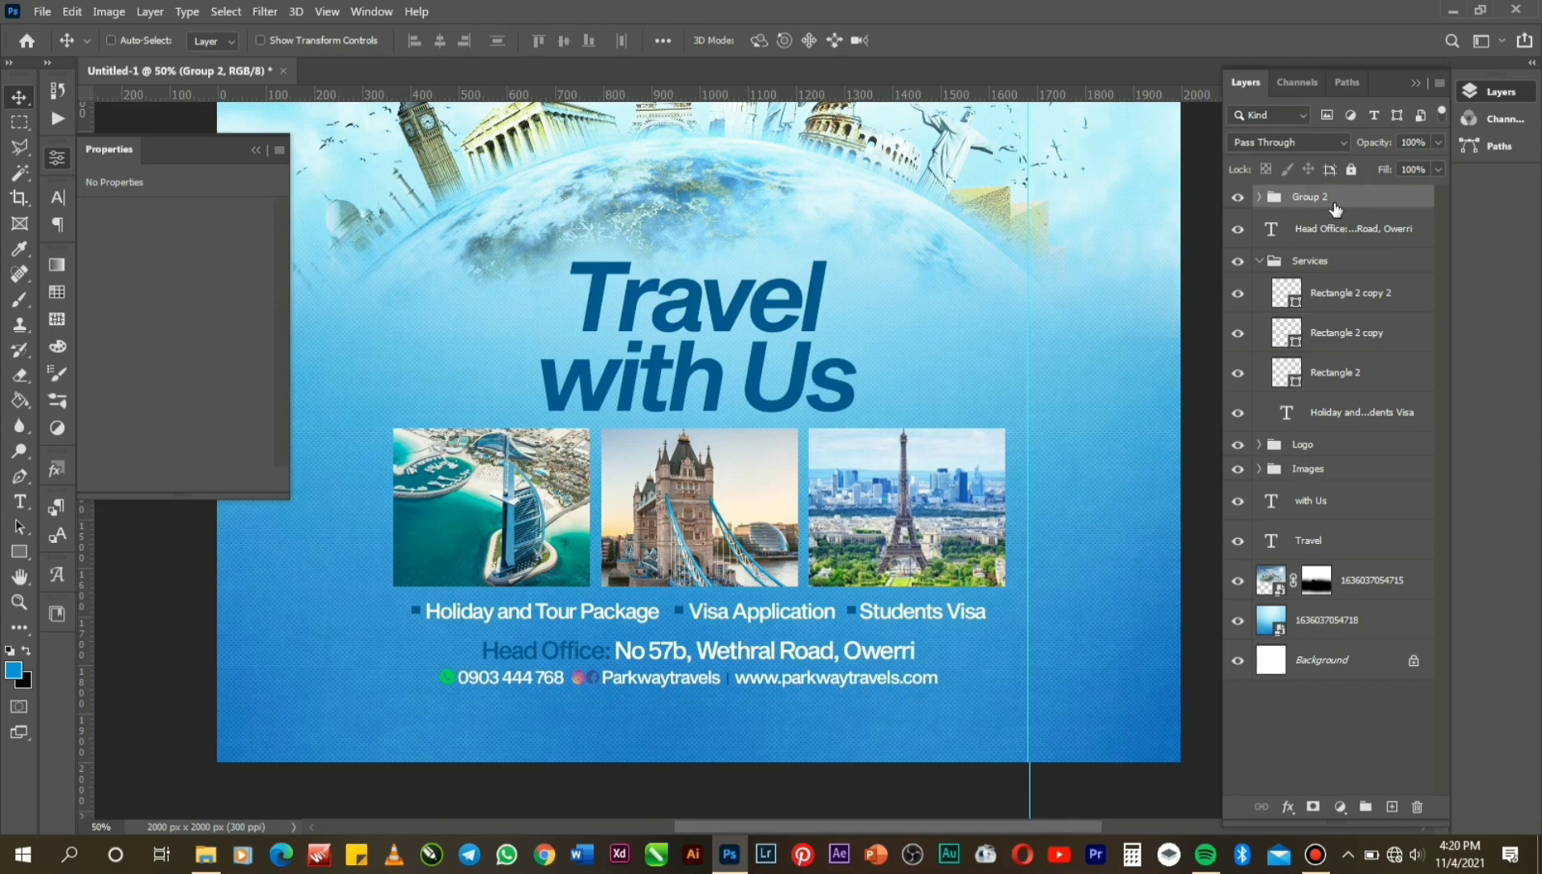
{"action": "left_click", "coordinate": [1368, 232], "text": "ctrl"}
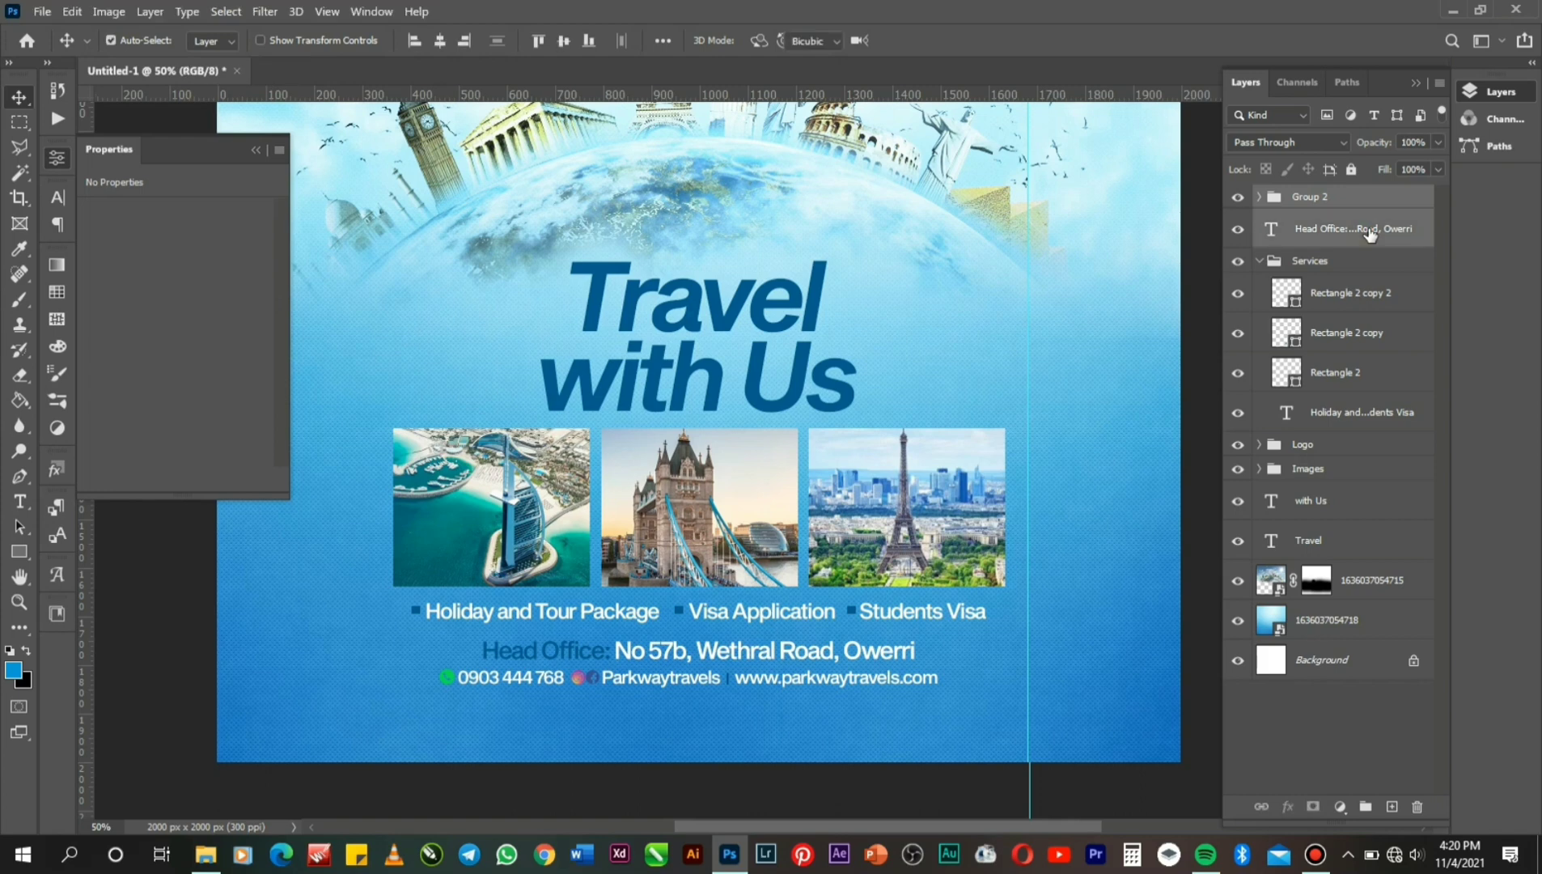
{"action": "key", "text": "ctrl+t"}
Nudge the Head Office and contact lines down slightly, then zoom out to 25%.
{"action": "key", "text": "Down"}
{"action": "key", "text": "Down"}
{"action": "key", "text": "Down"}
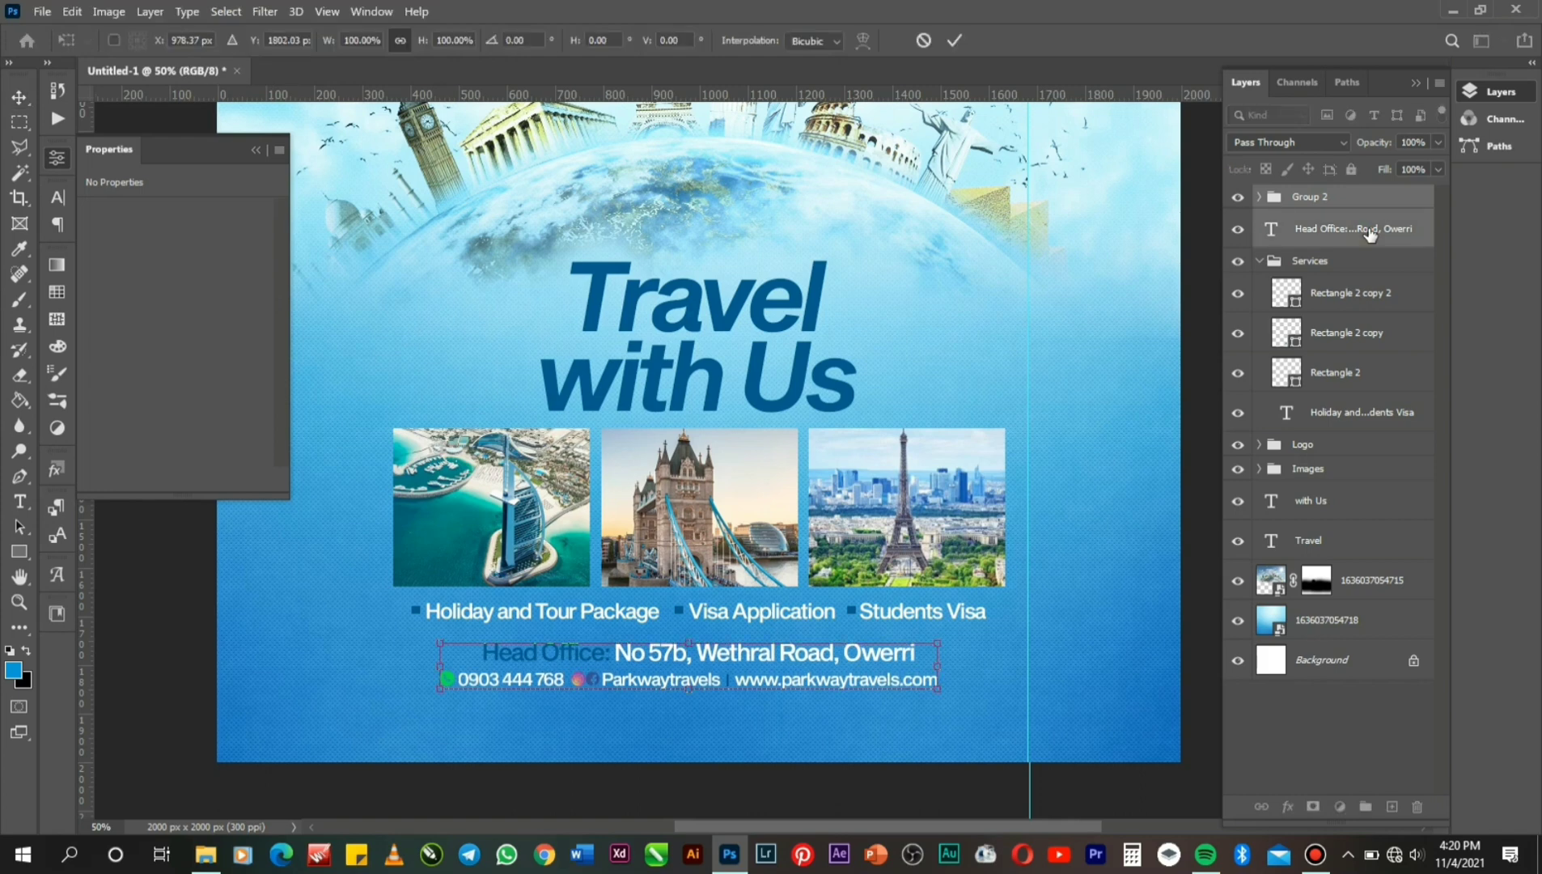
{"action": "key", "text": "Down"}
{"action": "key", "text": "Down"}
{"action": "key", "text": "Return"}
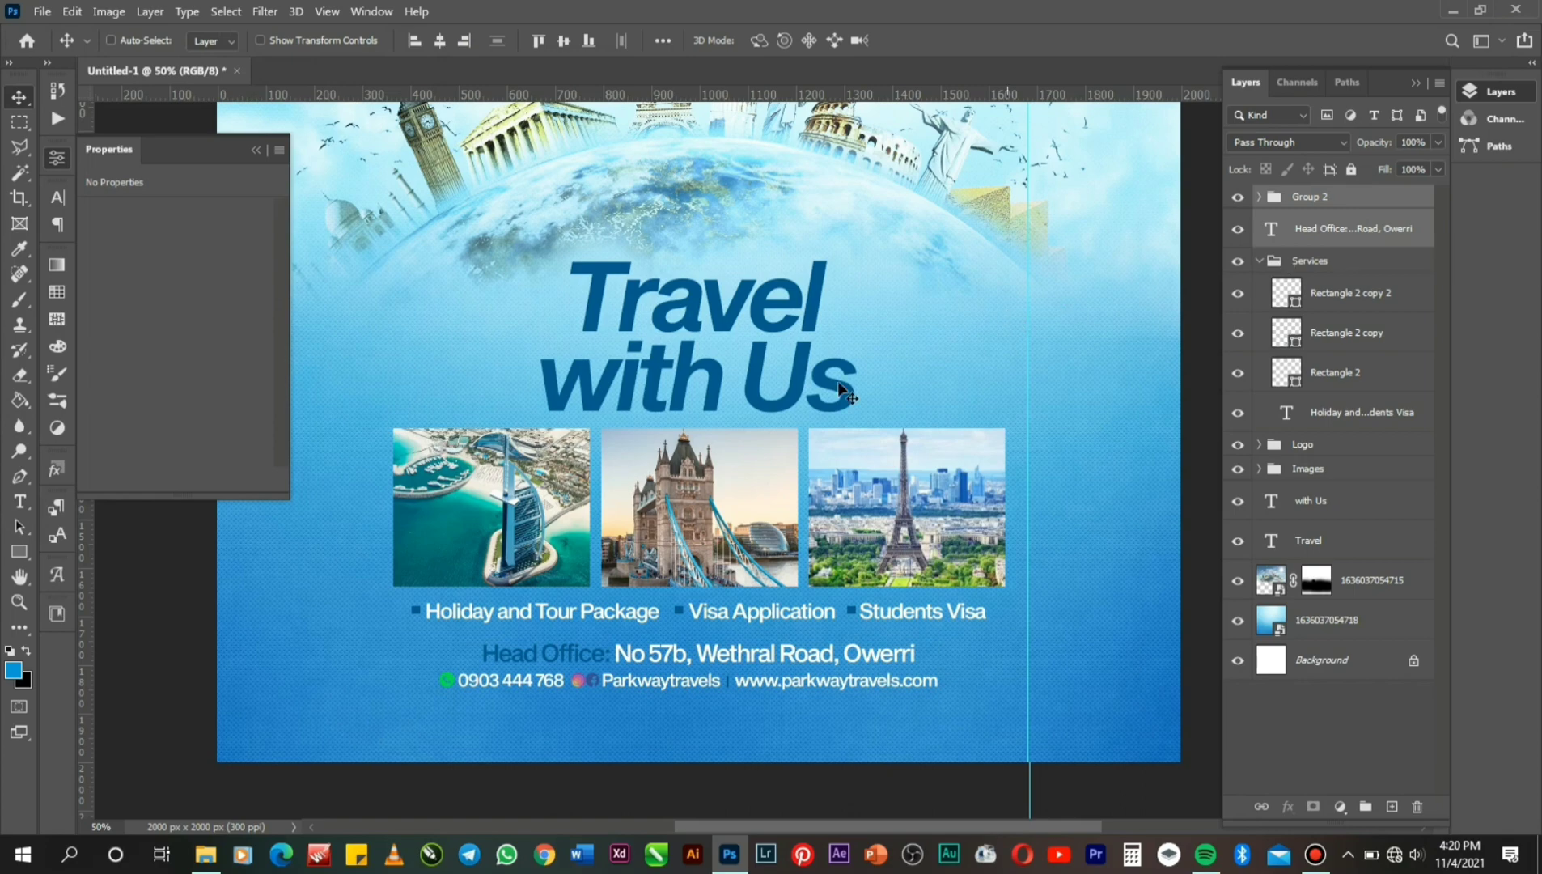
{"action": "left_click", "coordinate": [14, 603]}
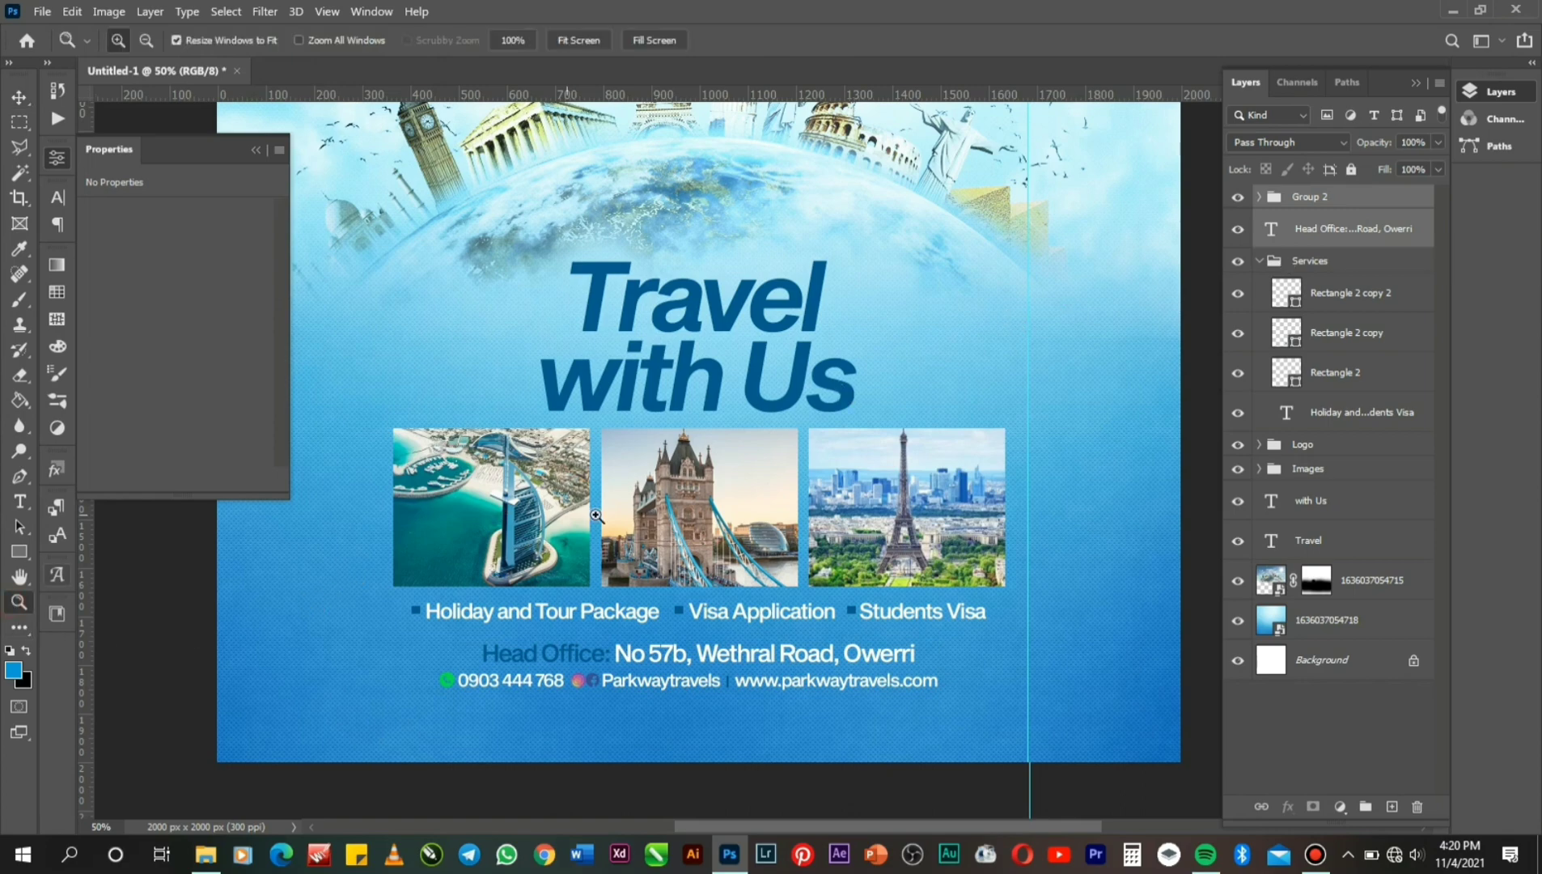
{"action": "left_click", "coordinate": [639, 517], "text": "alt"}
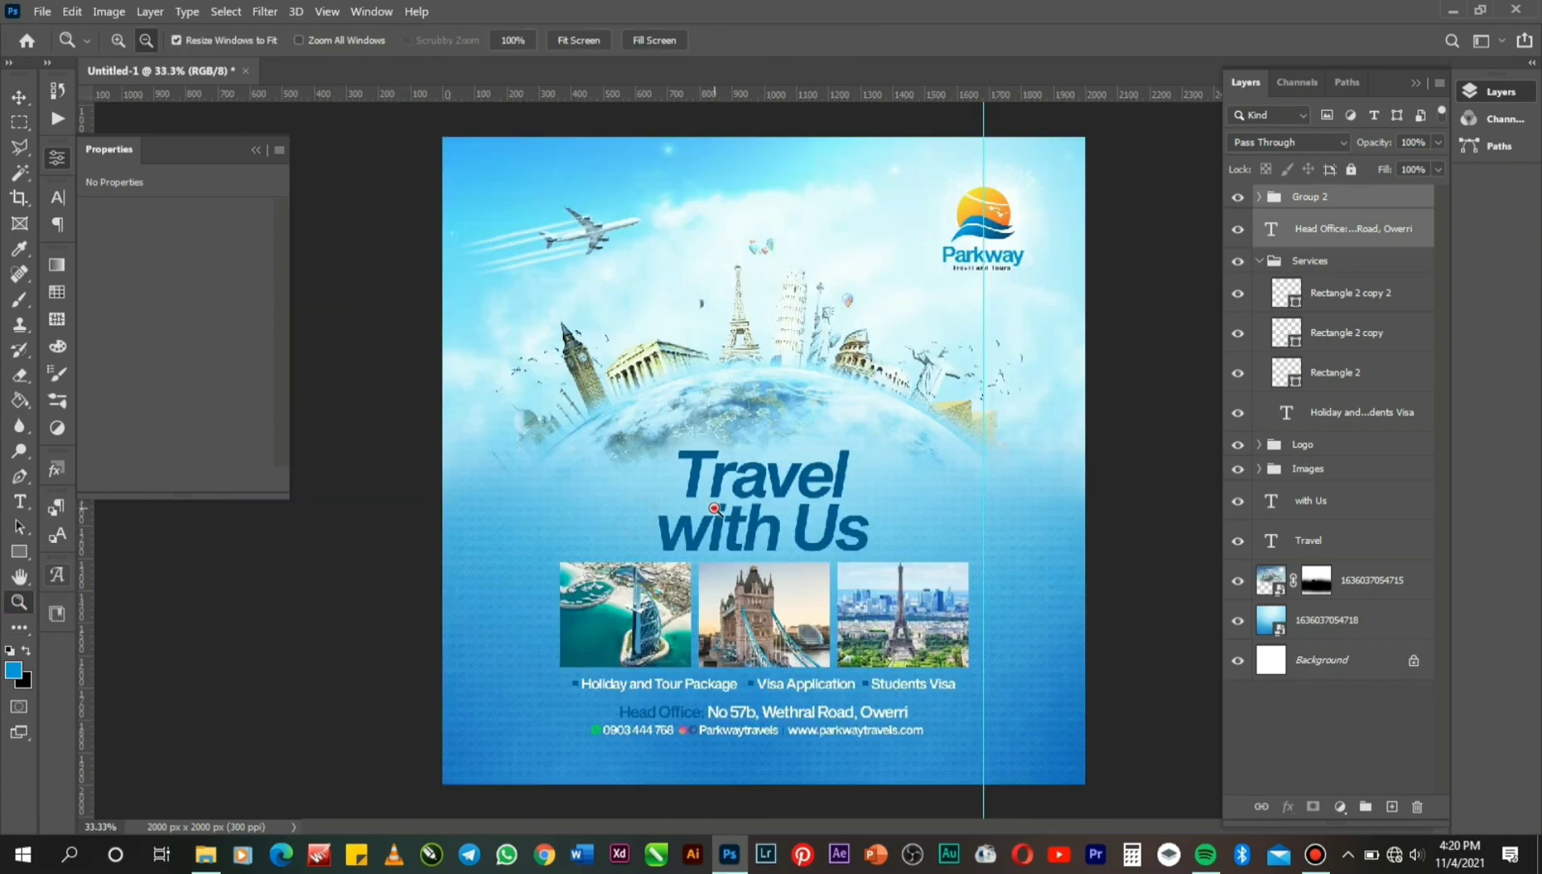
{"action": "left_click", "coordinate": [714, 508], "text": "alt"}
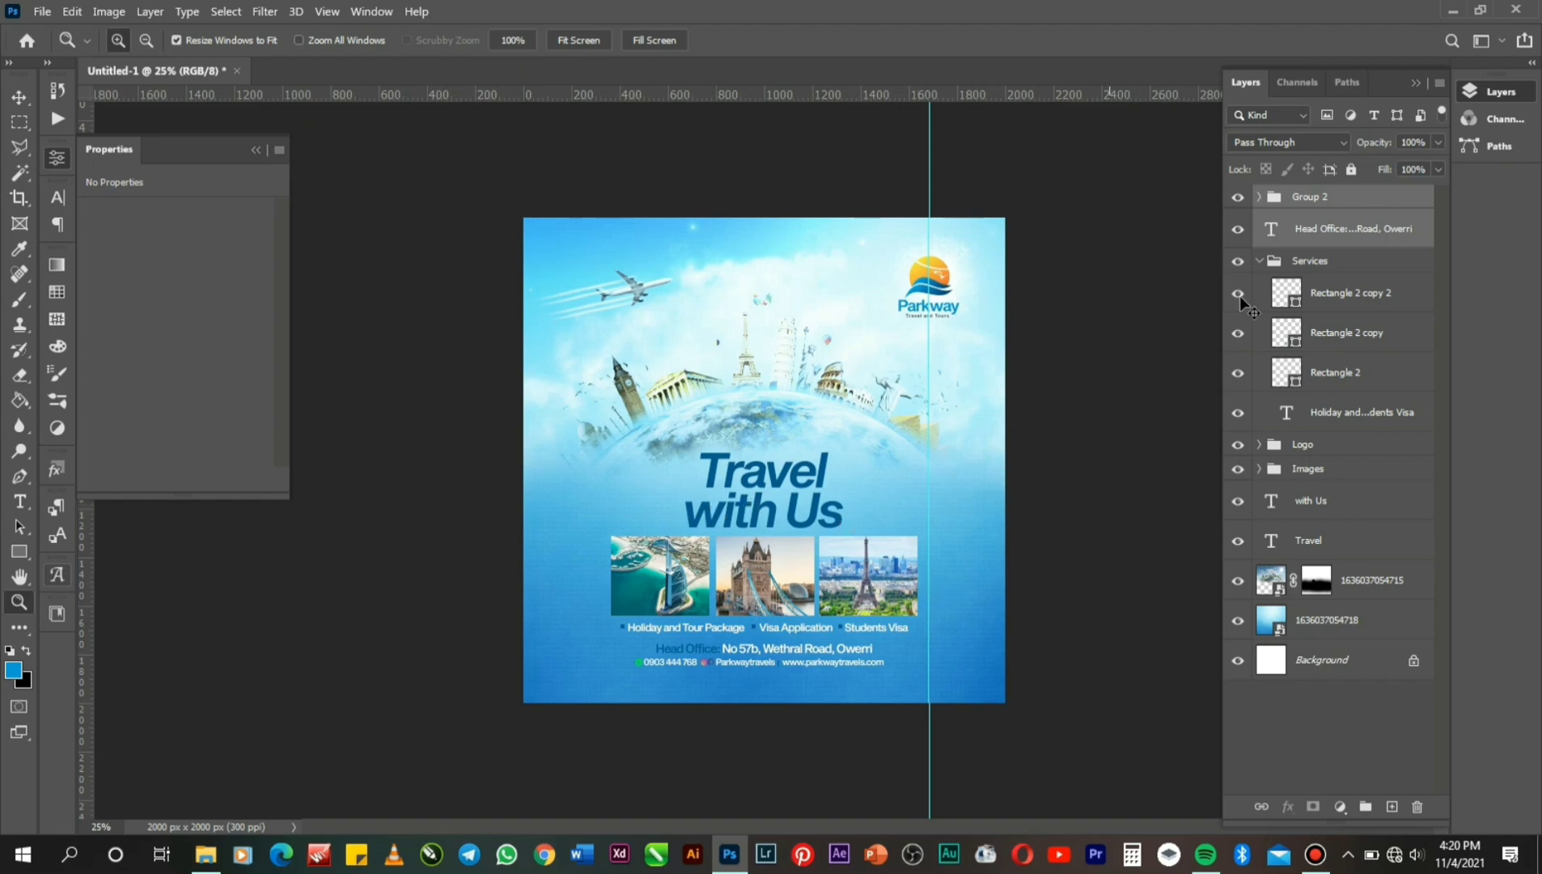
Collapse the Services group and select the Images group and 'with Us' text layer.
{"action": "left_click", "coordinate": [1322, 268], "text": "shift"}
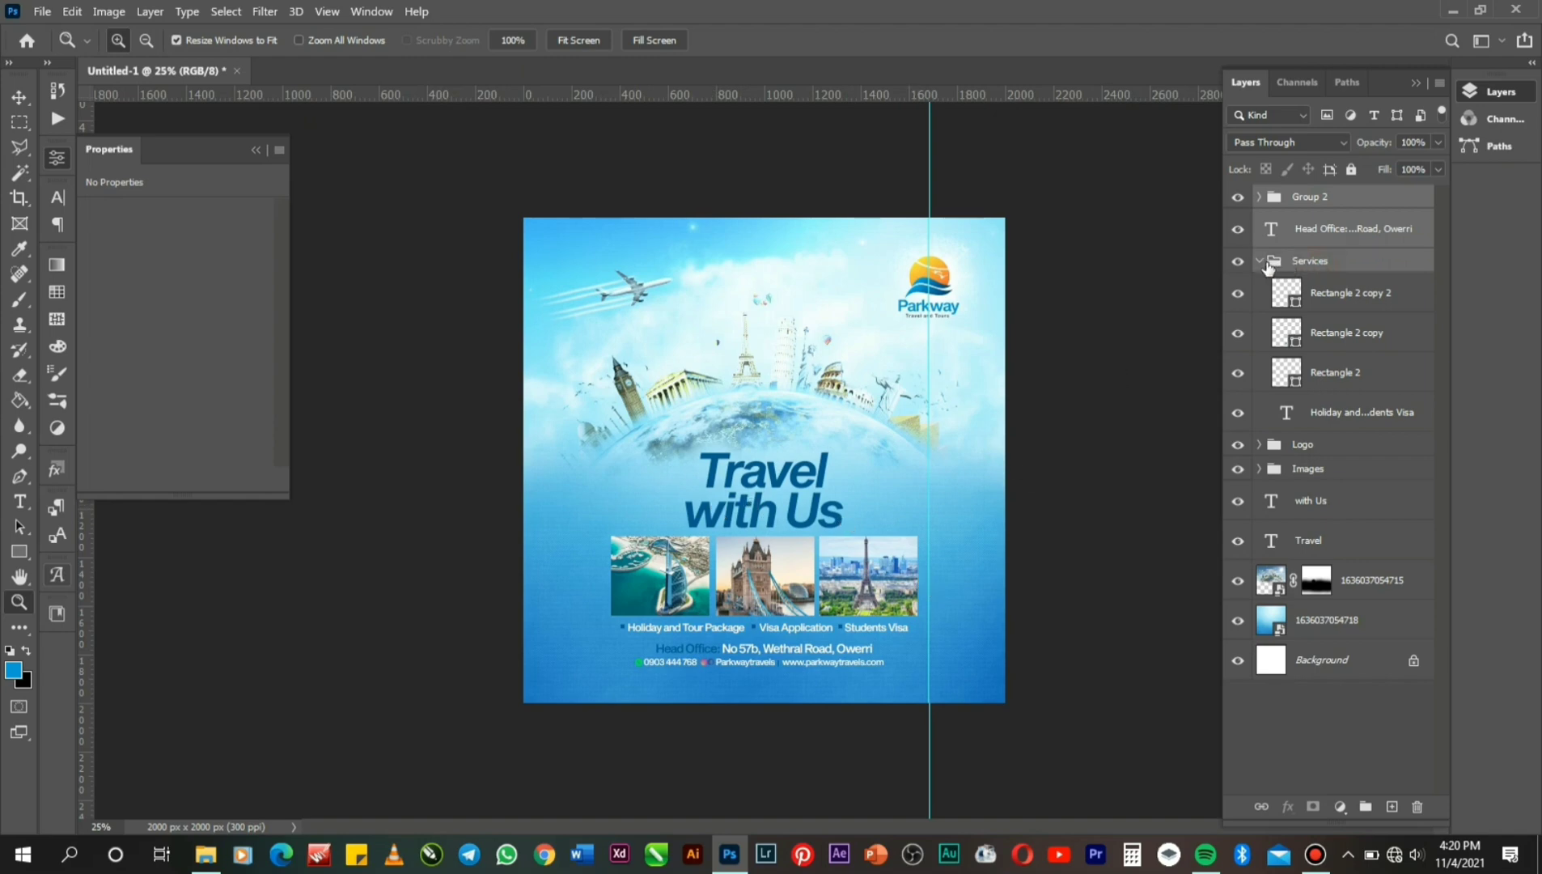
{"action": "left_click", "coordinate": [1260, 261]}
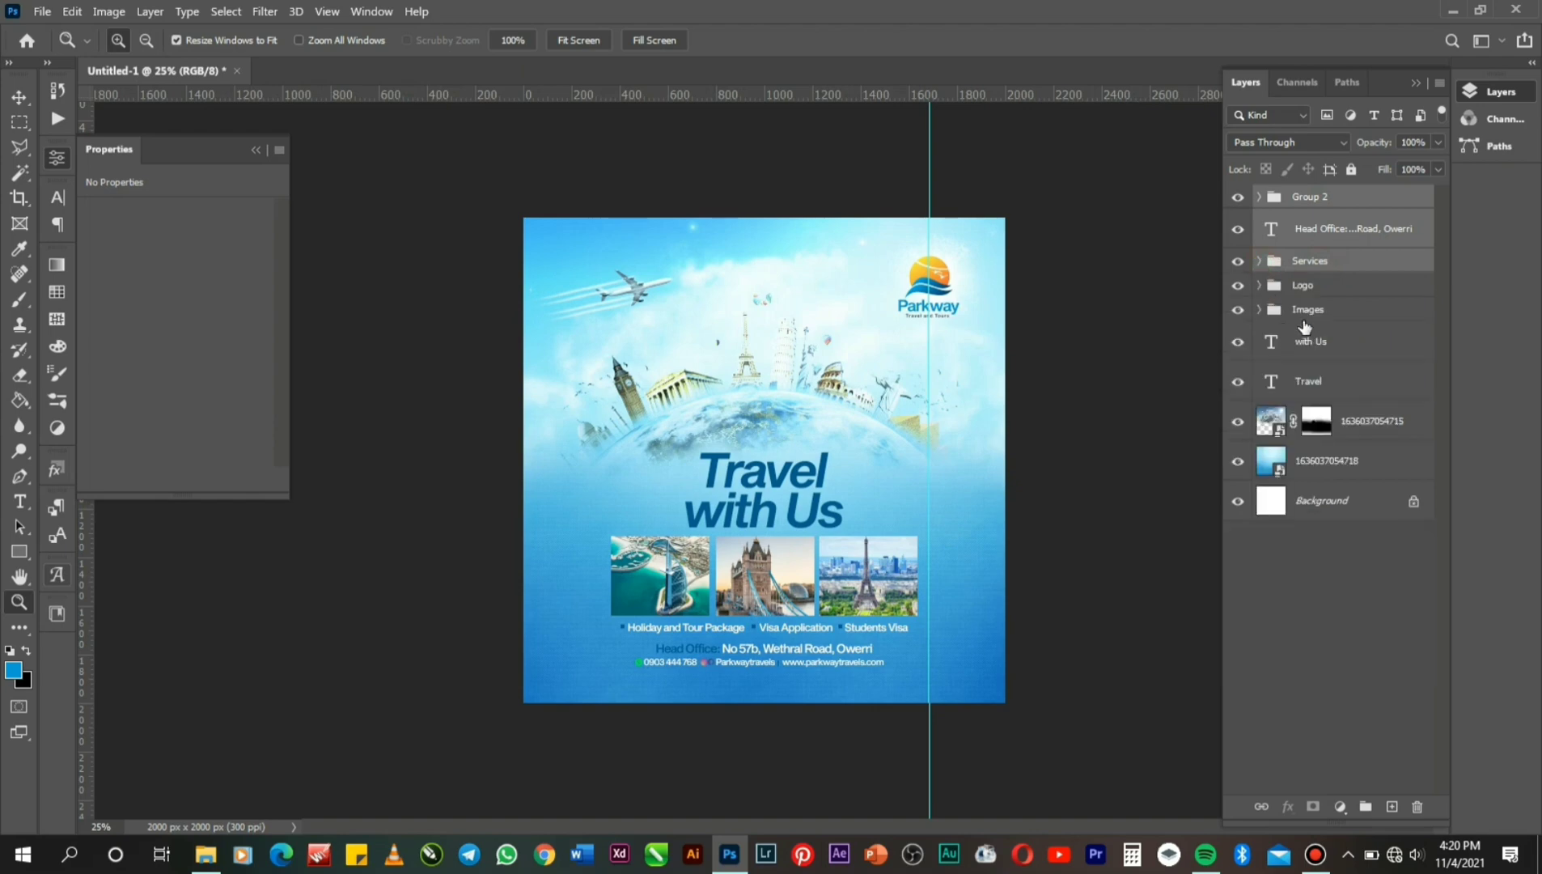
{"action": "left_click", "coordinate": [1304, 318], "text": "shift"}
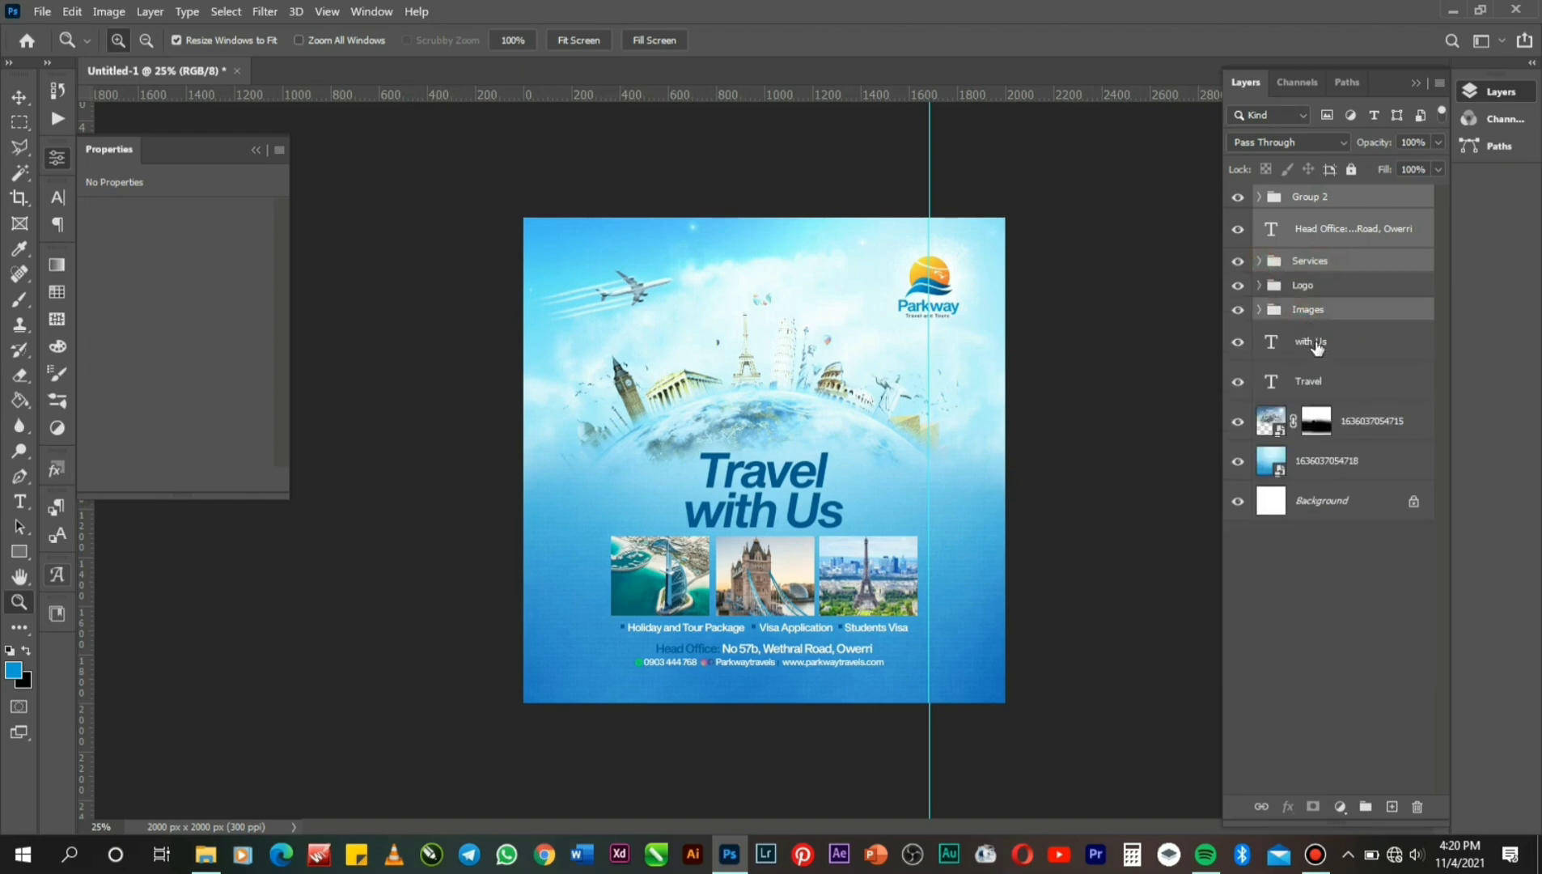
{"action": "left_click", "coordinate": [1317, 347], "text": "shift"}
Shift the Travel headline, Images and contact block up together with two Shift+Up nudges.
{"action": "left_click", "coordinate": [1323, 384], "text": "shift"}
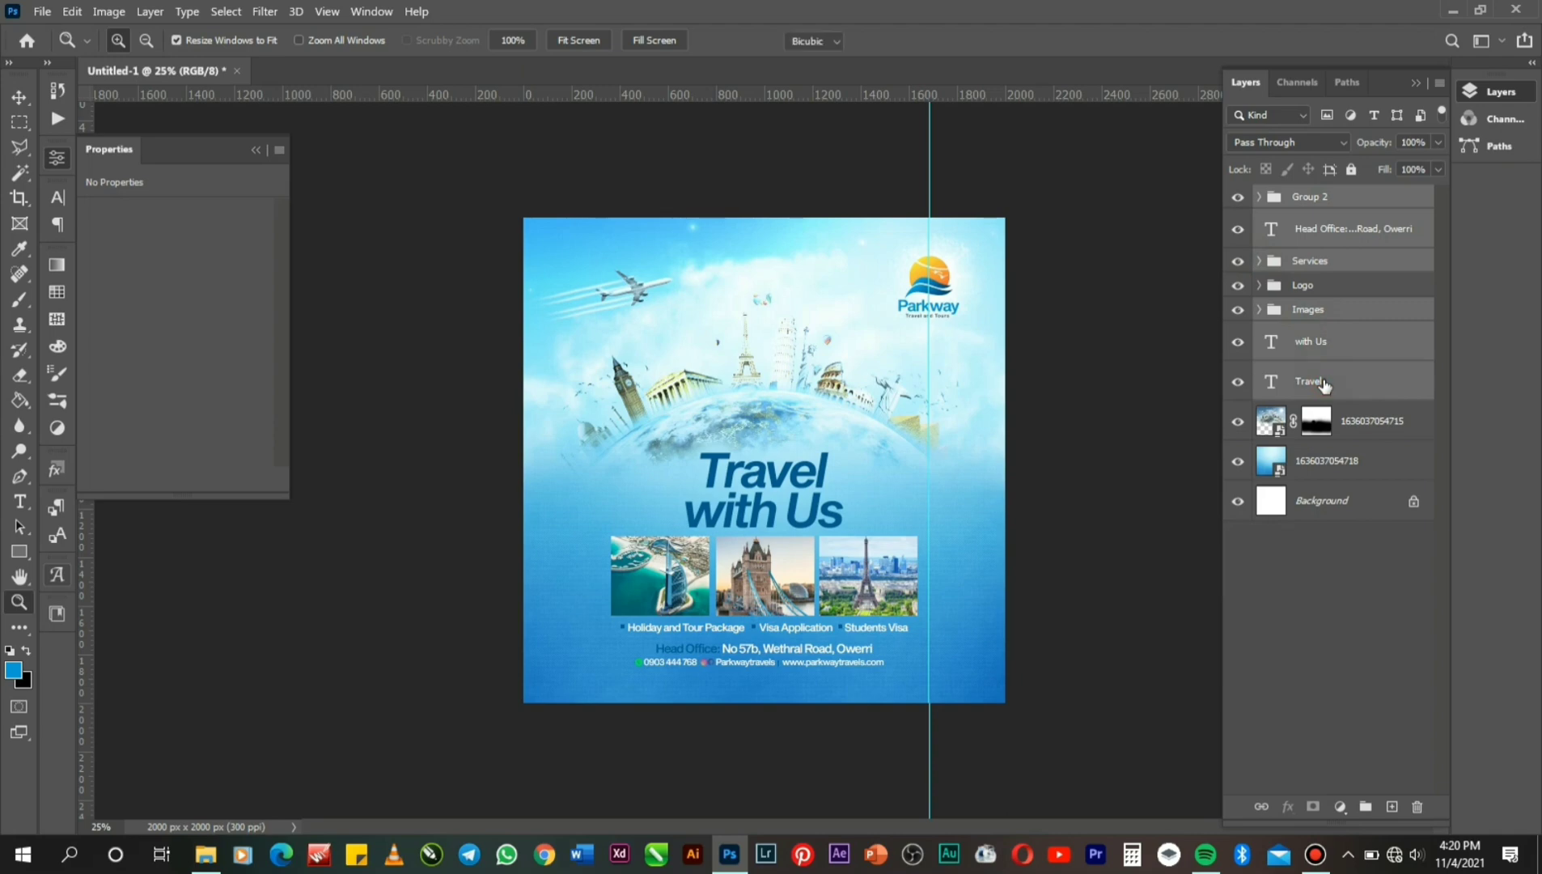
{"action": "key", "text": "ctrl+t"}
{"action": "key", "text": "shift+Up"}
{"action": "key", "text": "shift+Up"}
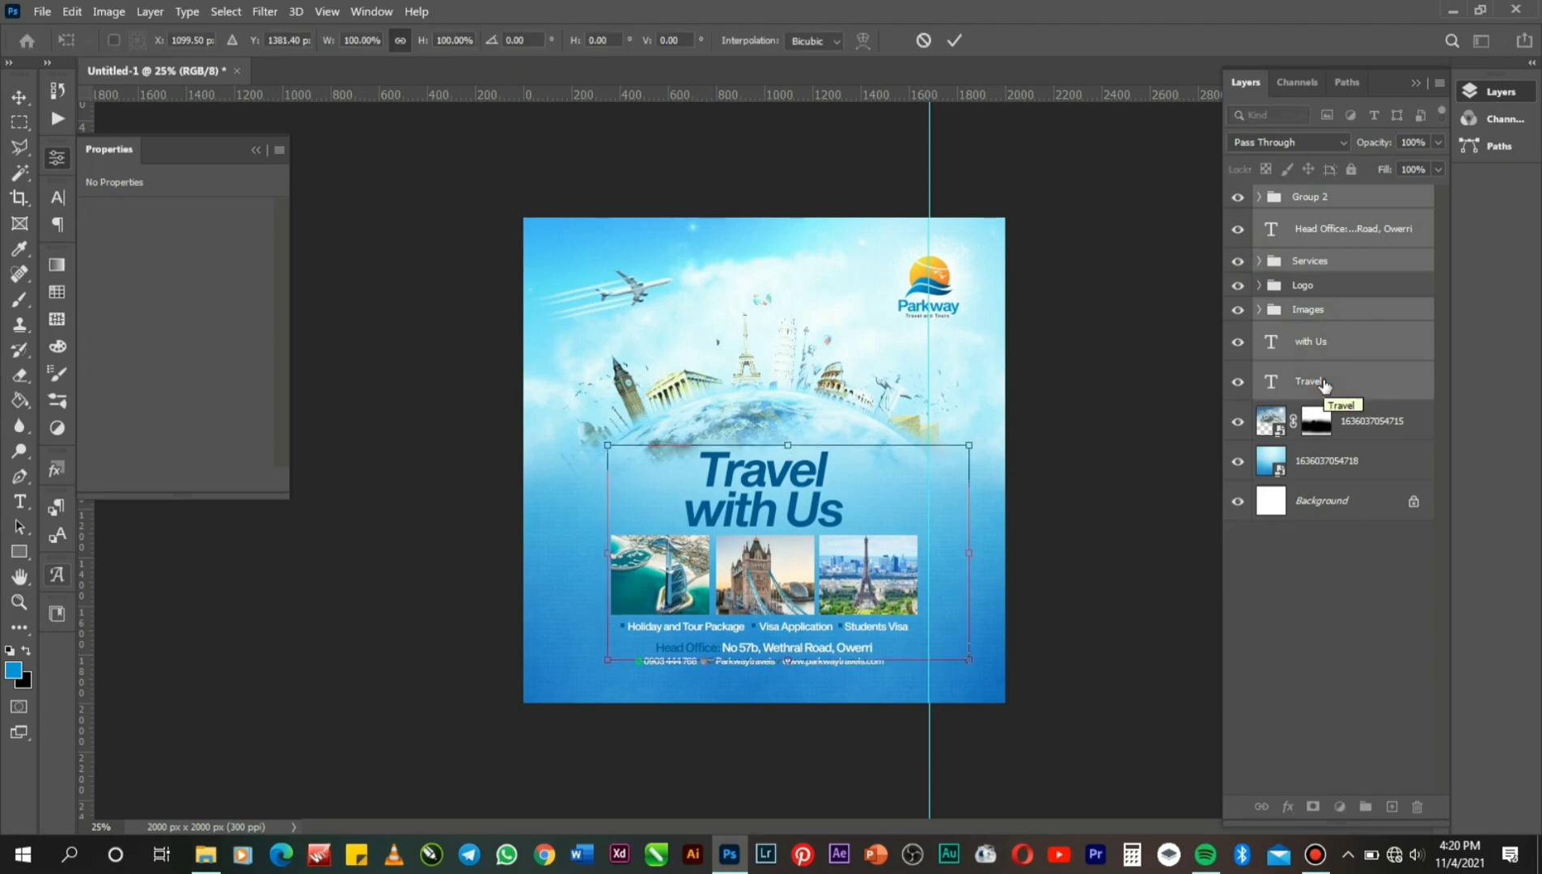
{"action": "key", "text": "shift+Up"}
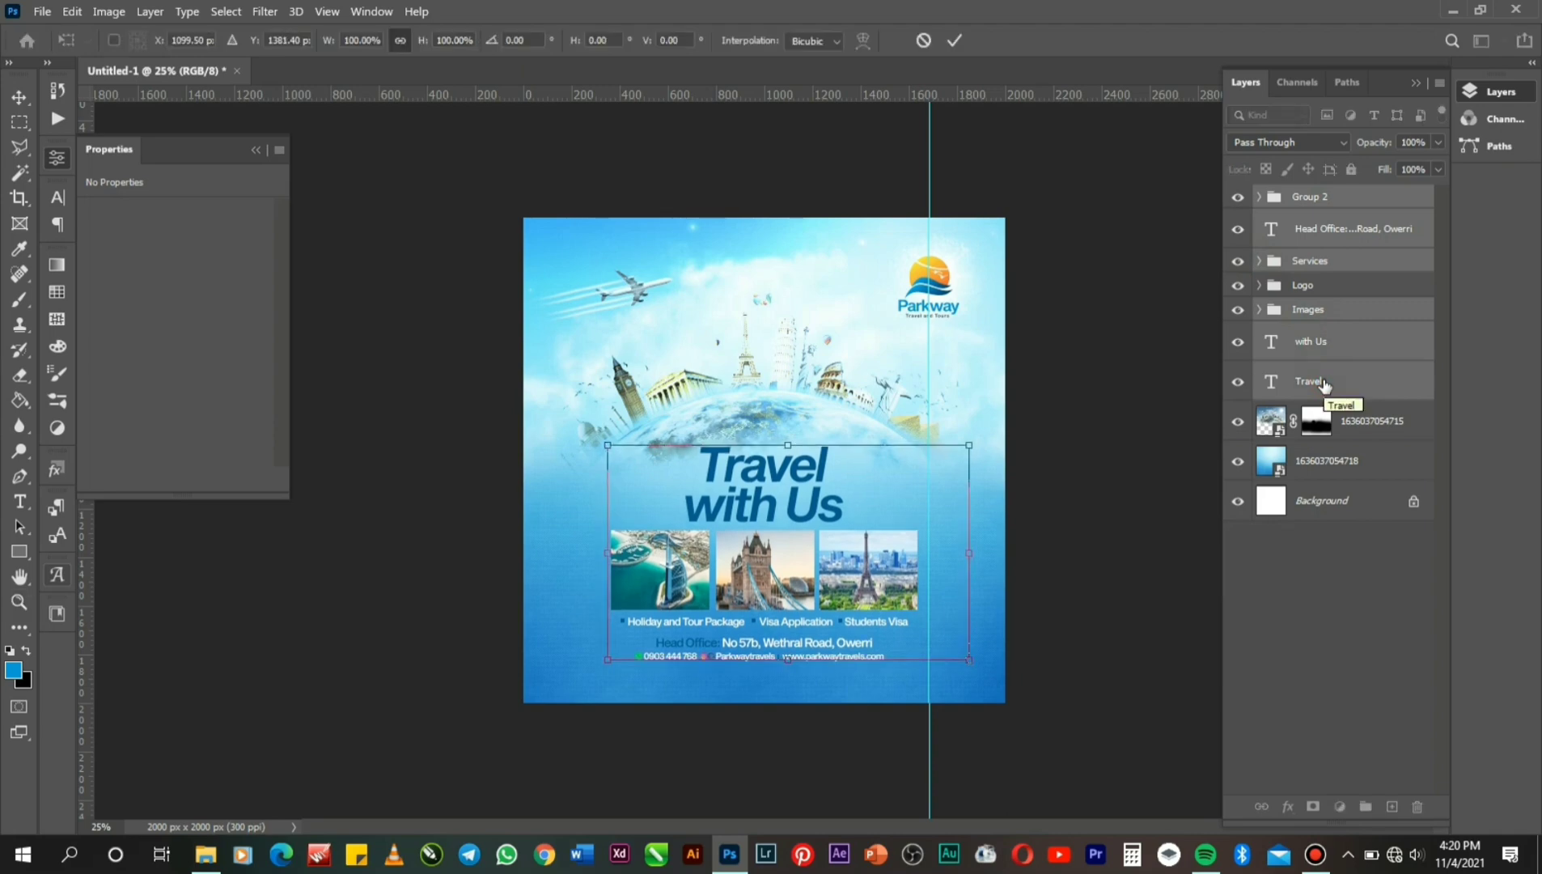
{"action": "key", "text": "Return"}
{"action": "key", "text": "z"}
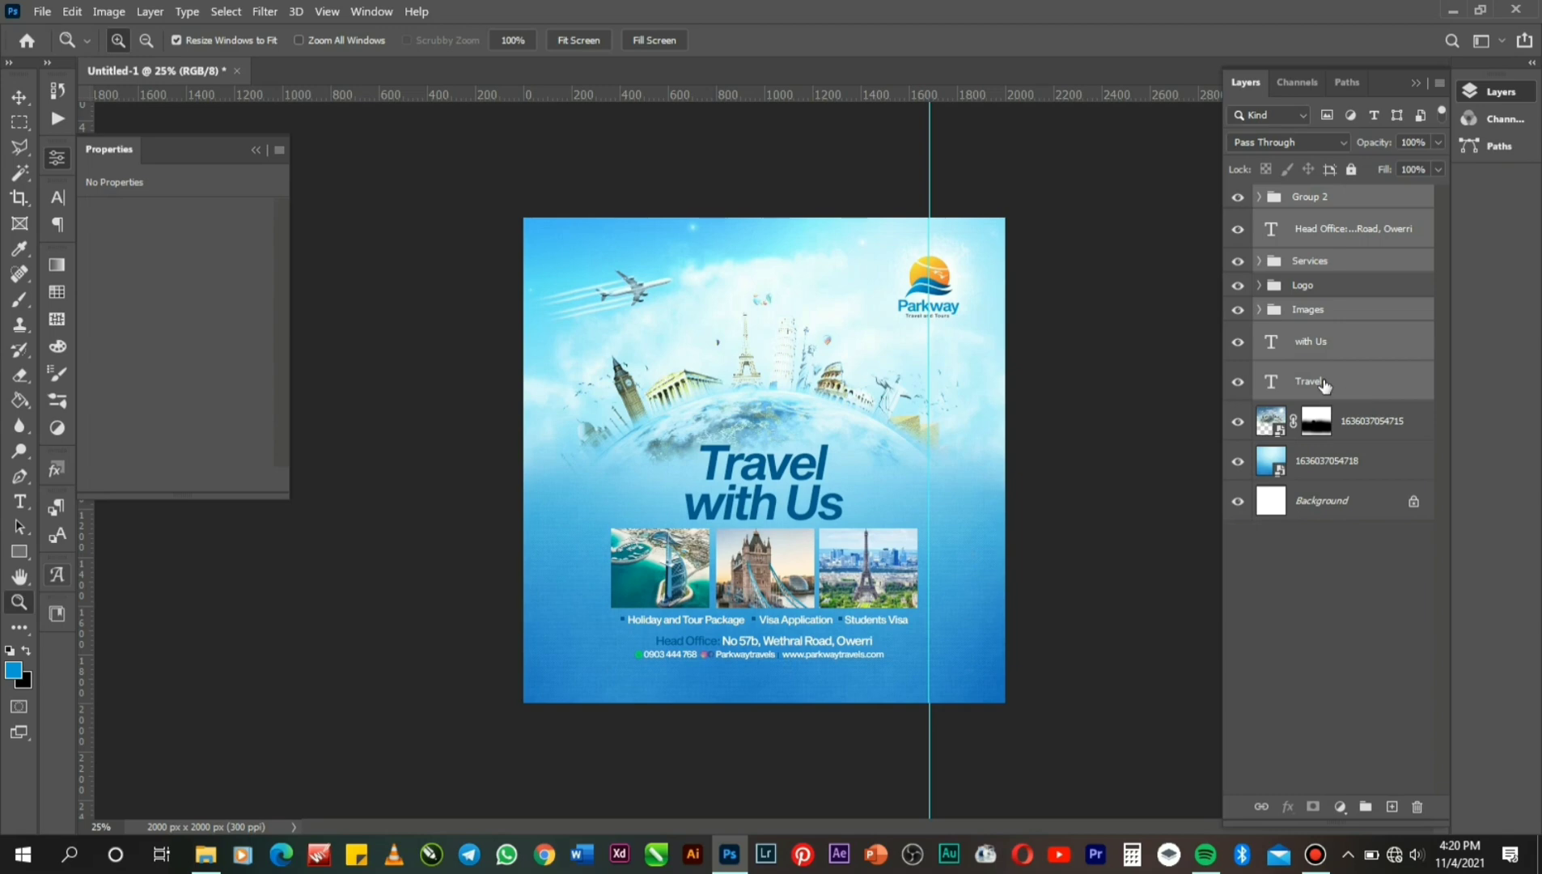
{"action": "left_click", "coordinate": [1348, 434]}
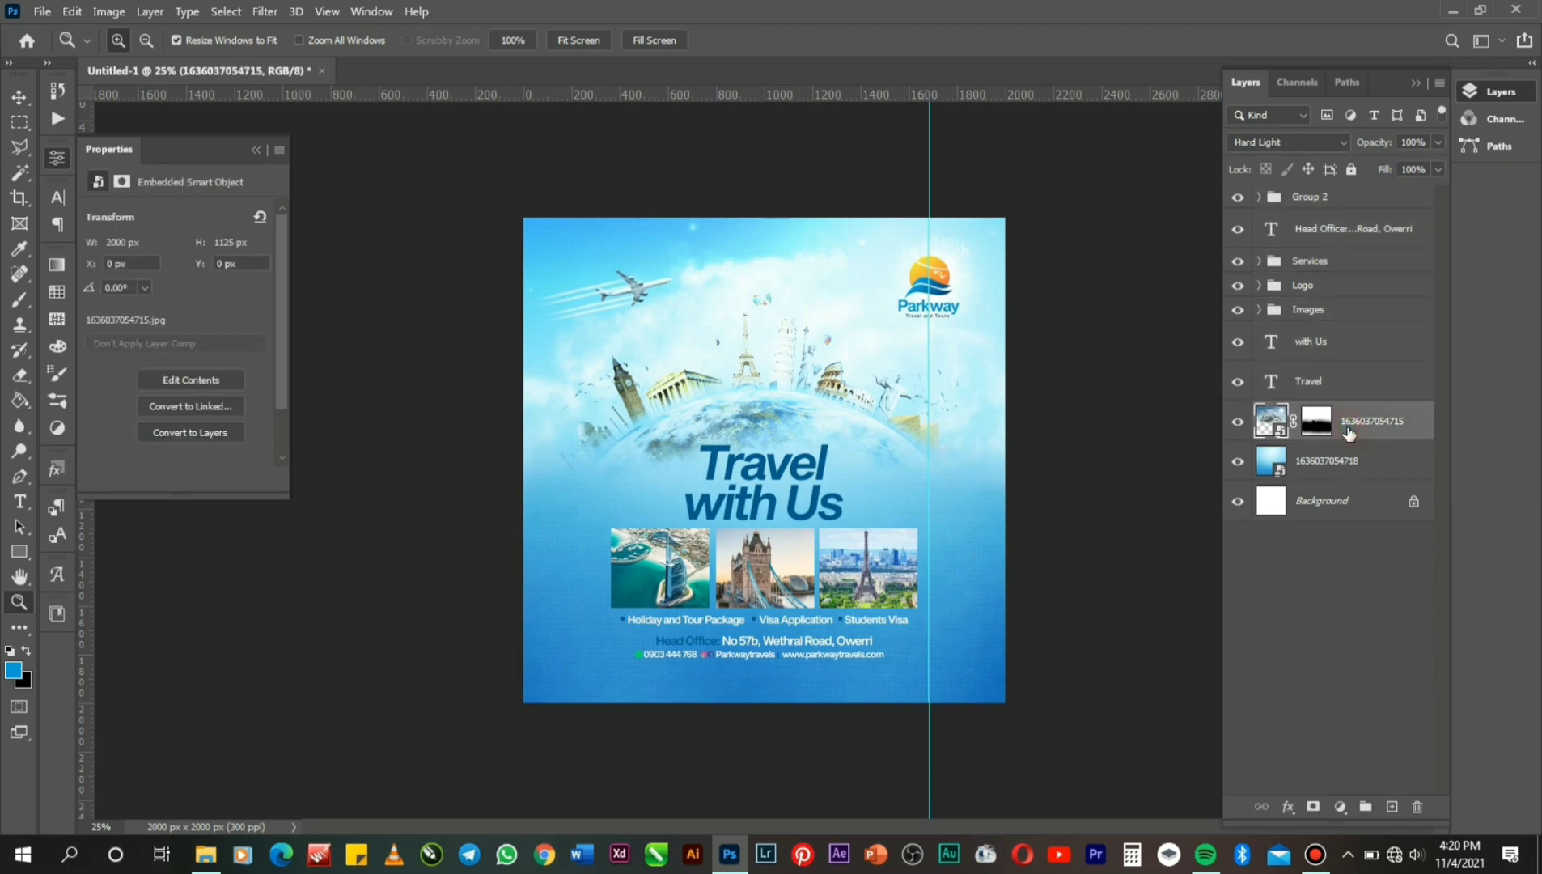
{"action": "key", "text": "ctrl+j"}
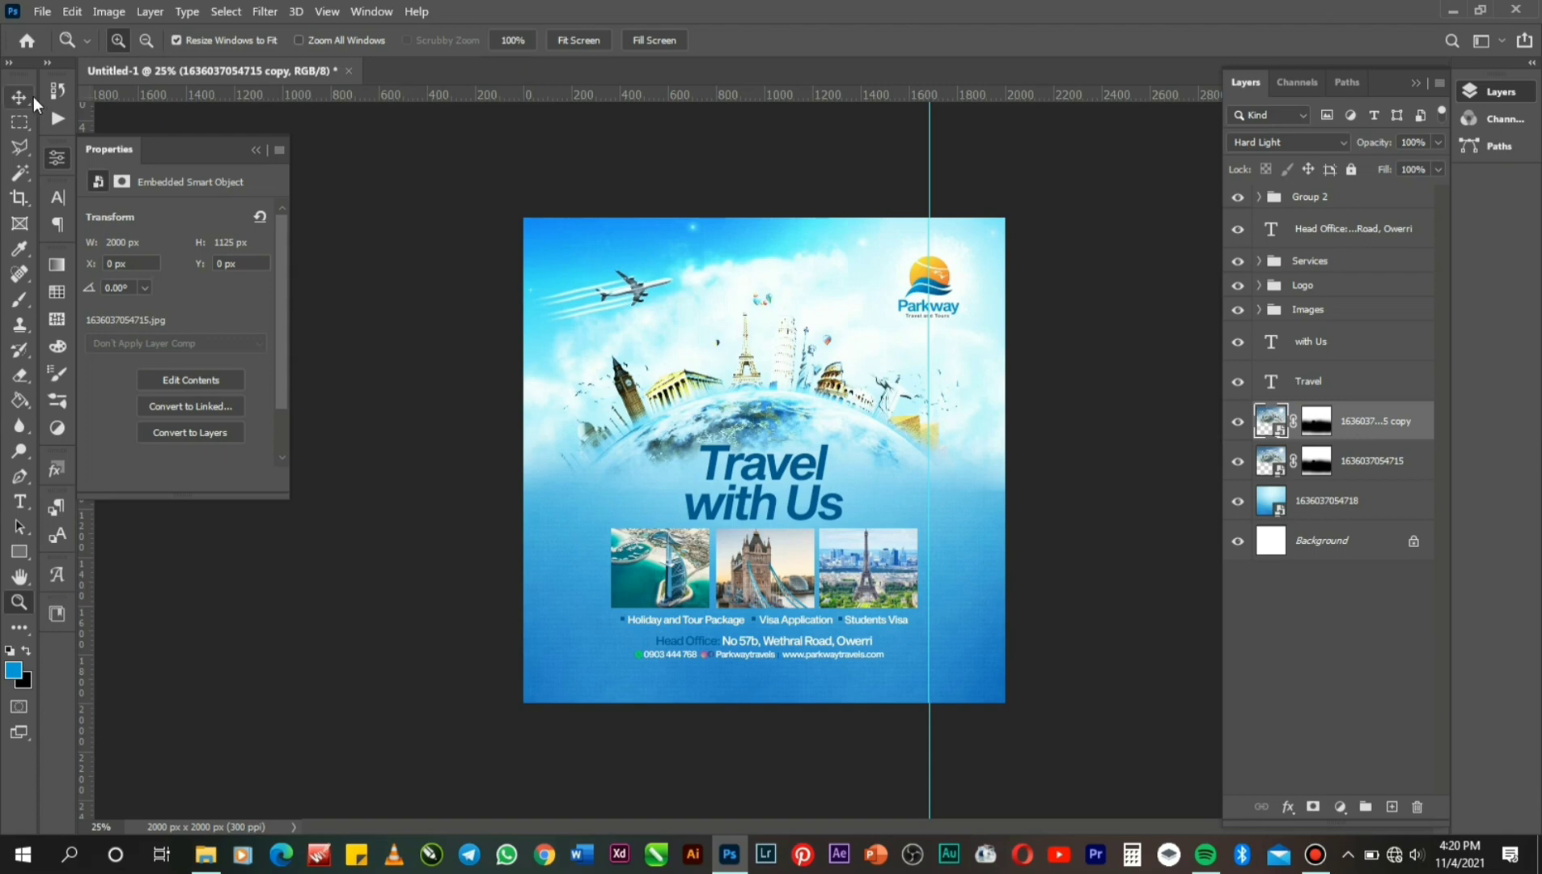
{"action": "left_click", "coordinate": [19, 96]}
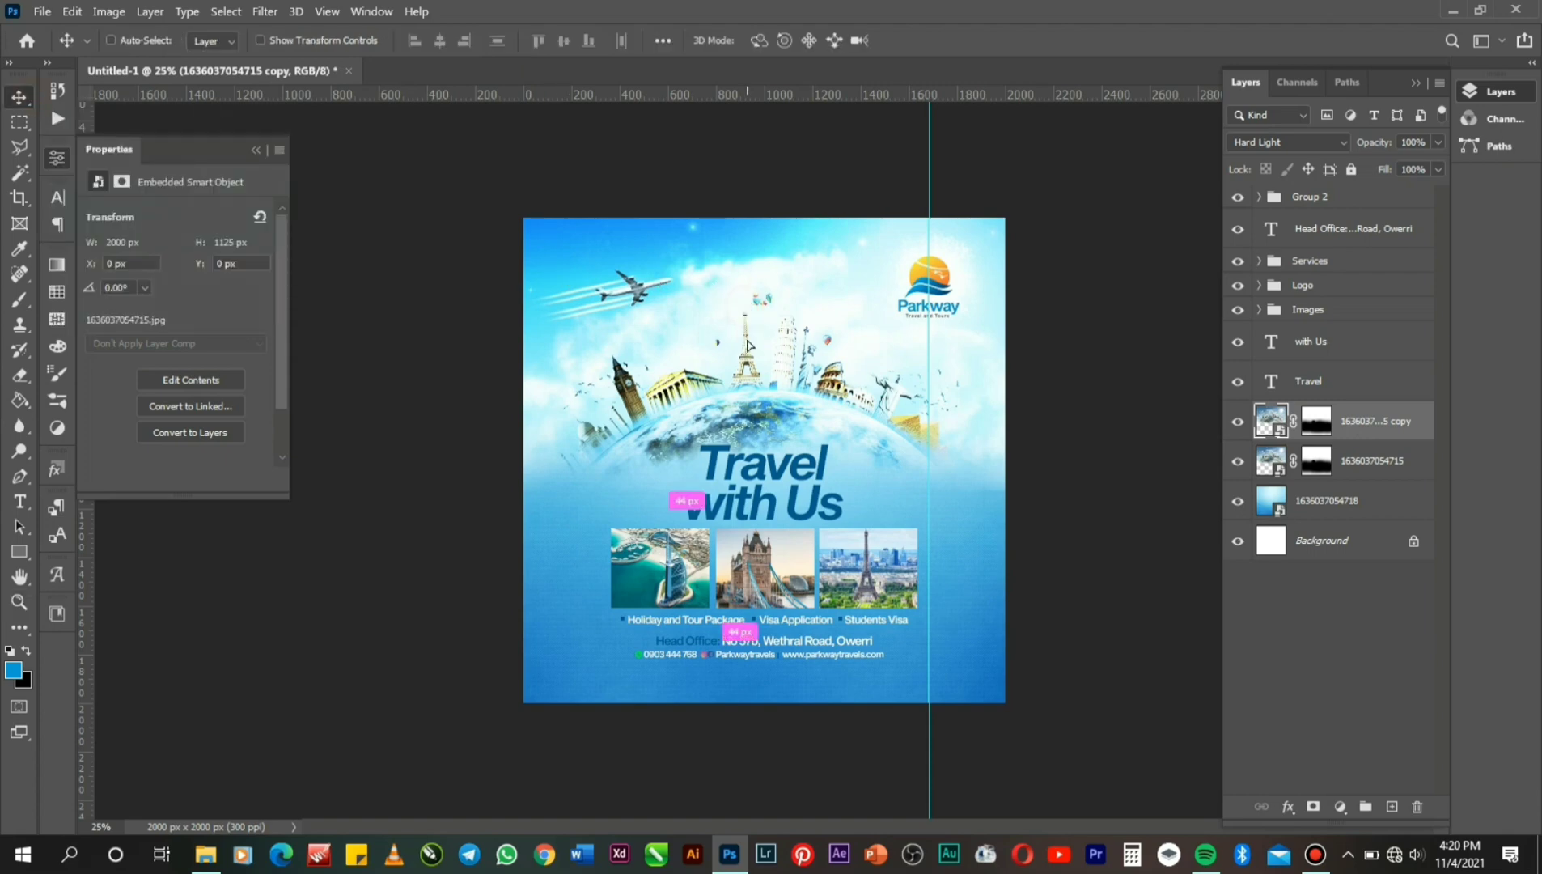
{"action": "left_click_drag", "start_coordinate": [747, 345], "coordinate": [732, 700]}
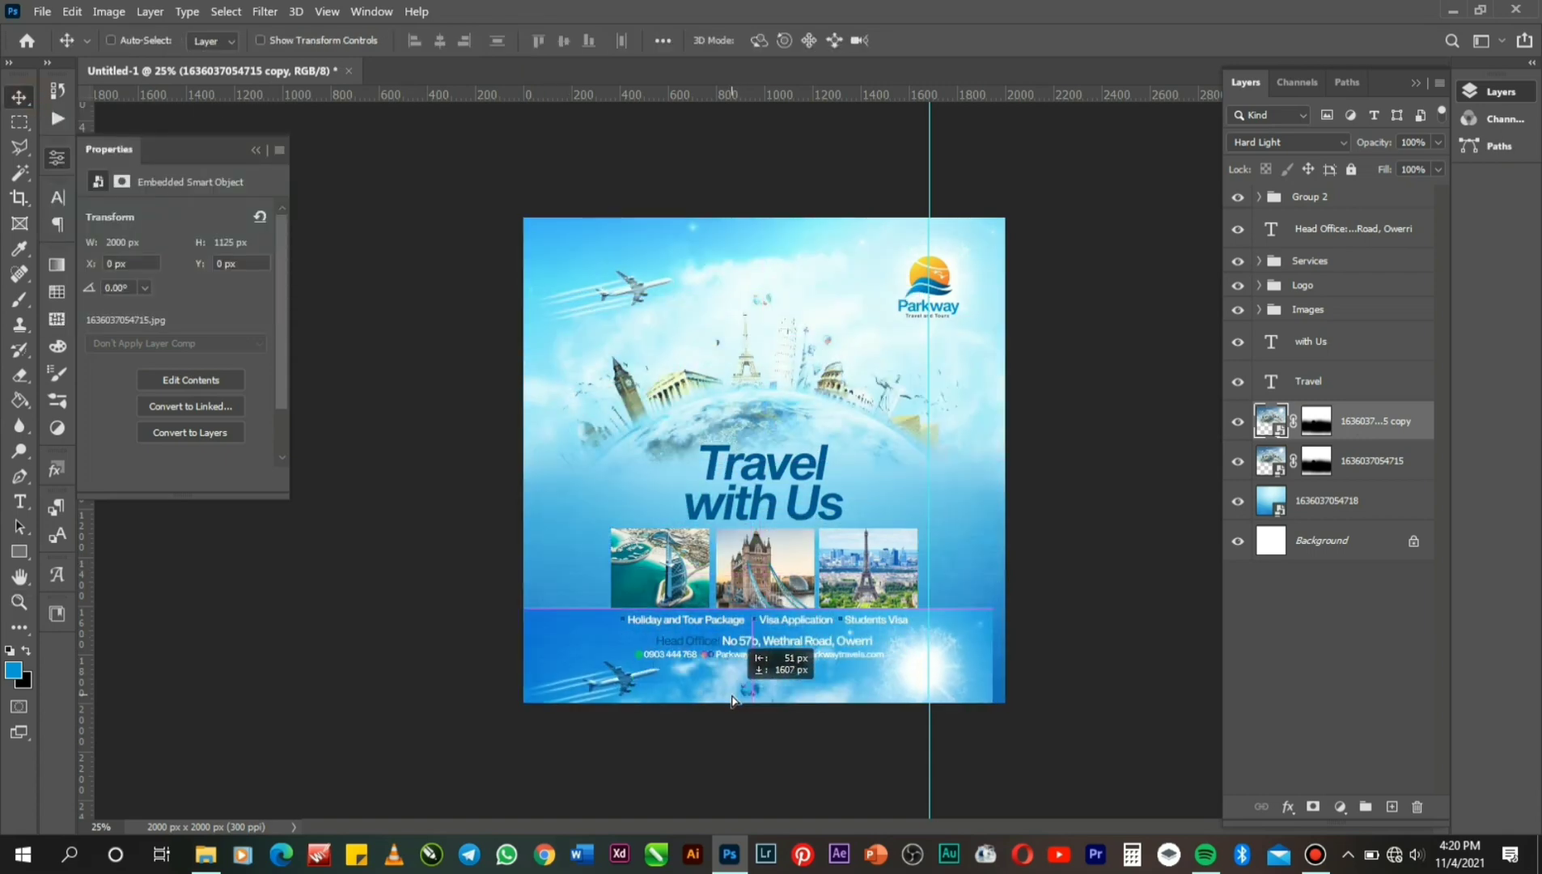
{"action": "right_click", "coordinate": [732, 699]}
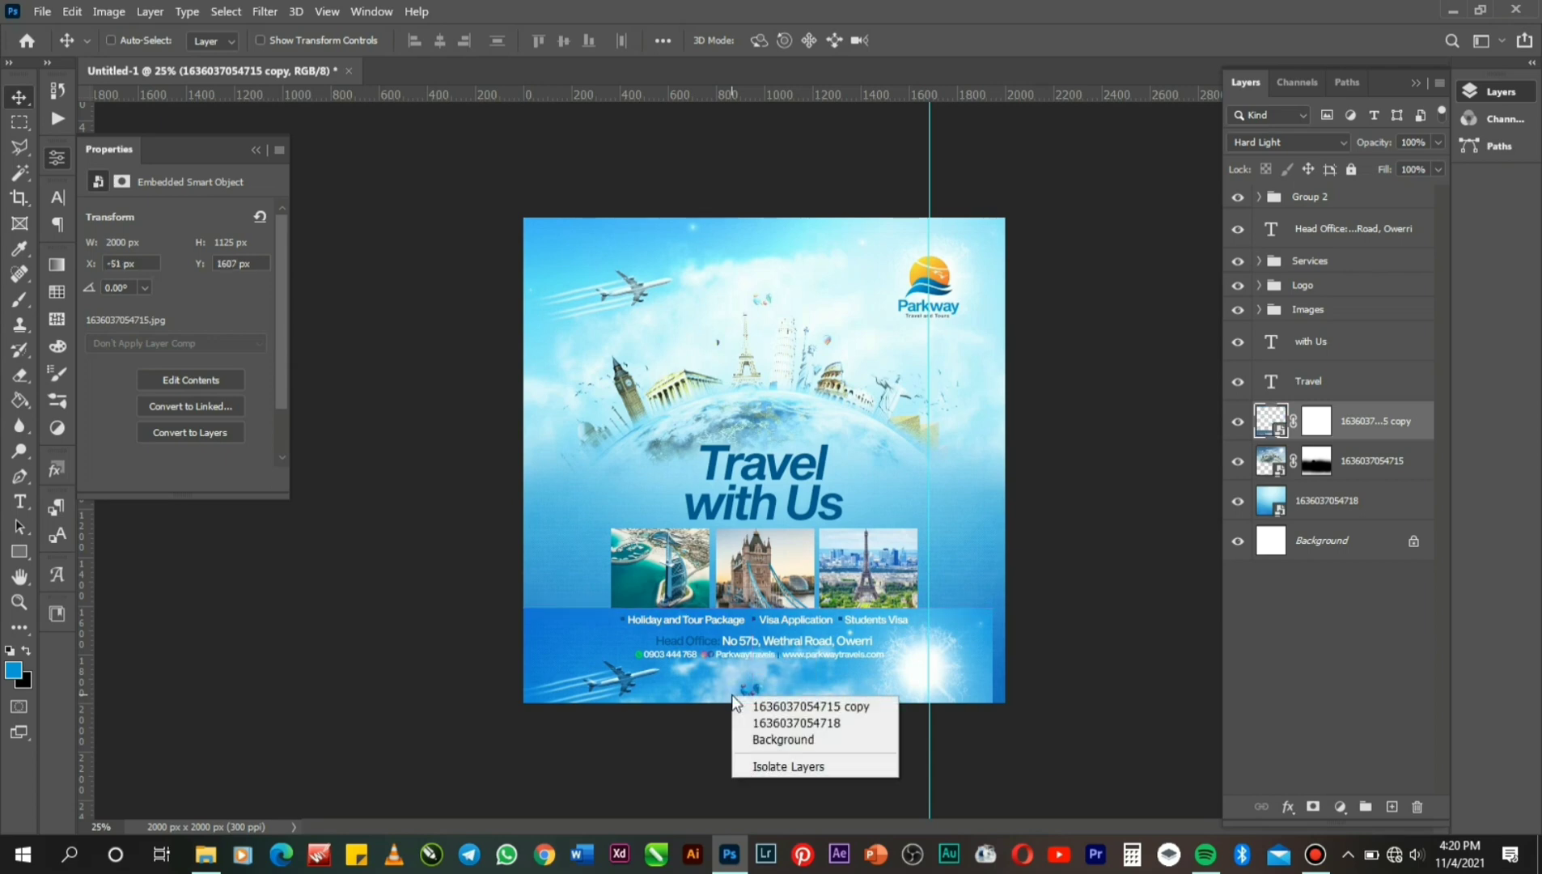
{"action": "left_click", "coordinate": [762, 705]}
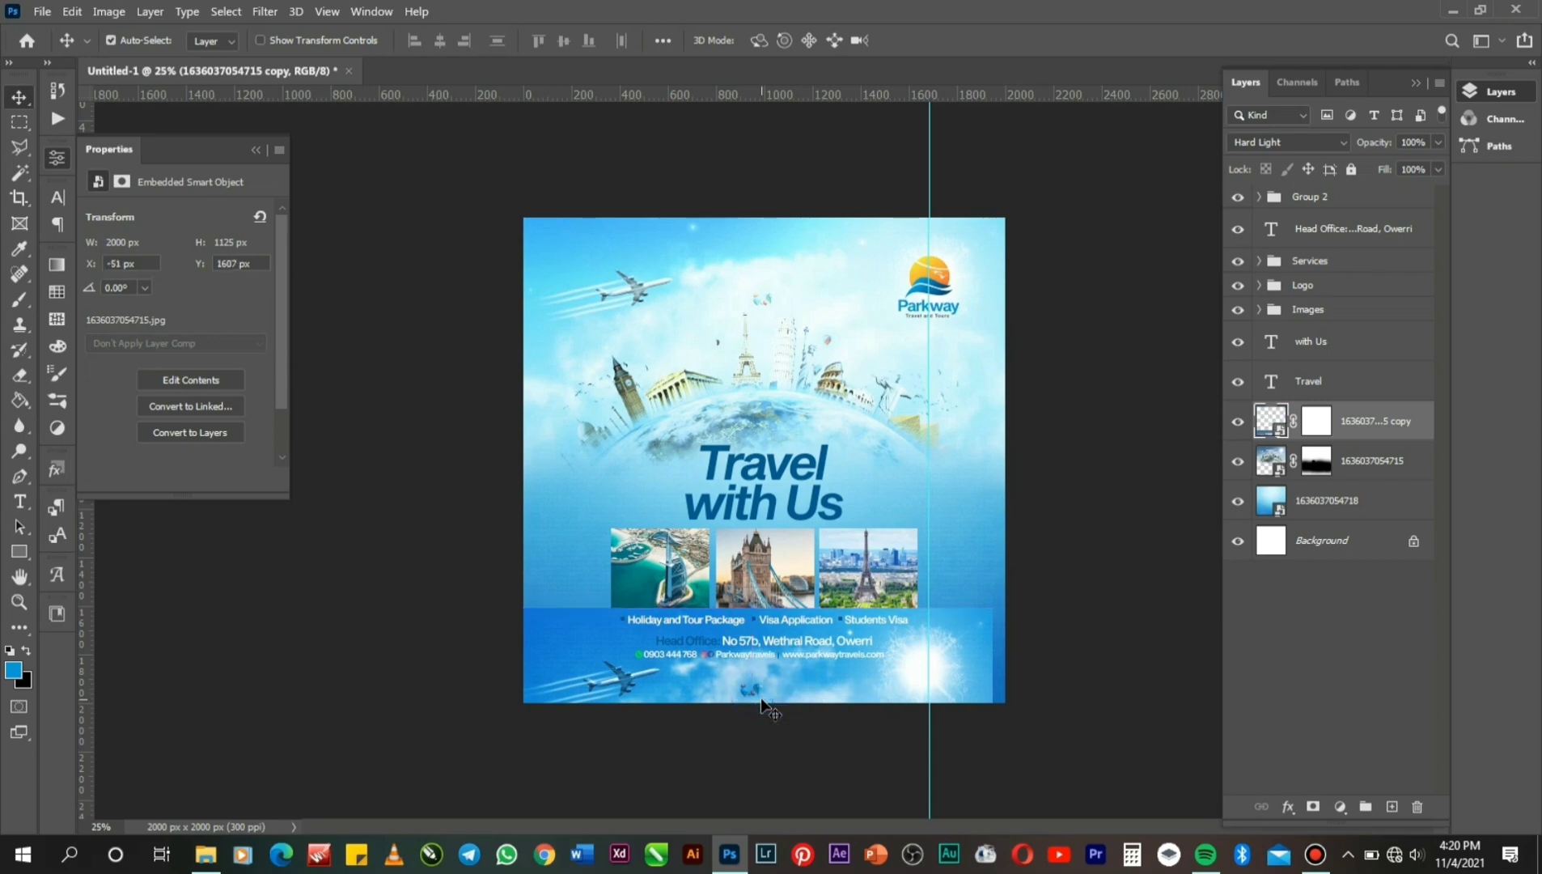
Flip the copied banner horizontally and shift it to the right.
{"action": "key", "text": "ctrl+t"}
{"action": "right_click", "coordinate": [753, 686]}
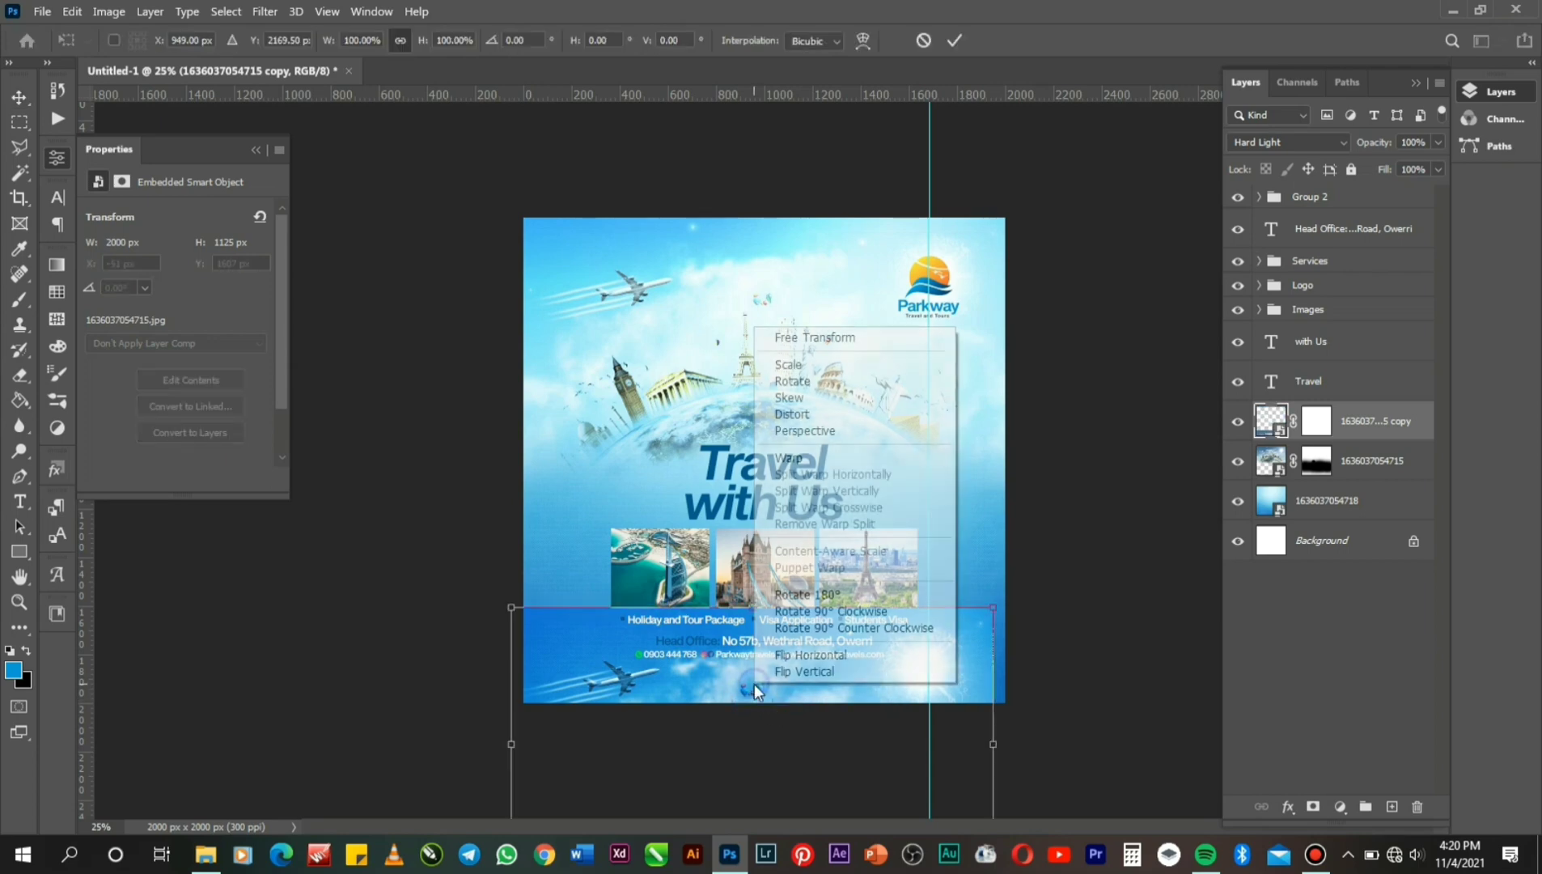
{"action": "left_click", "coordinate": [825, 655]}
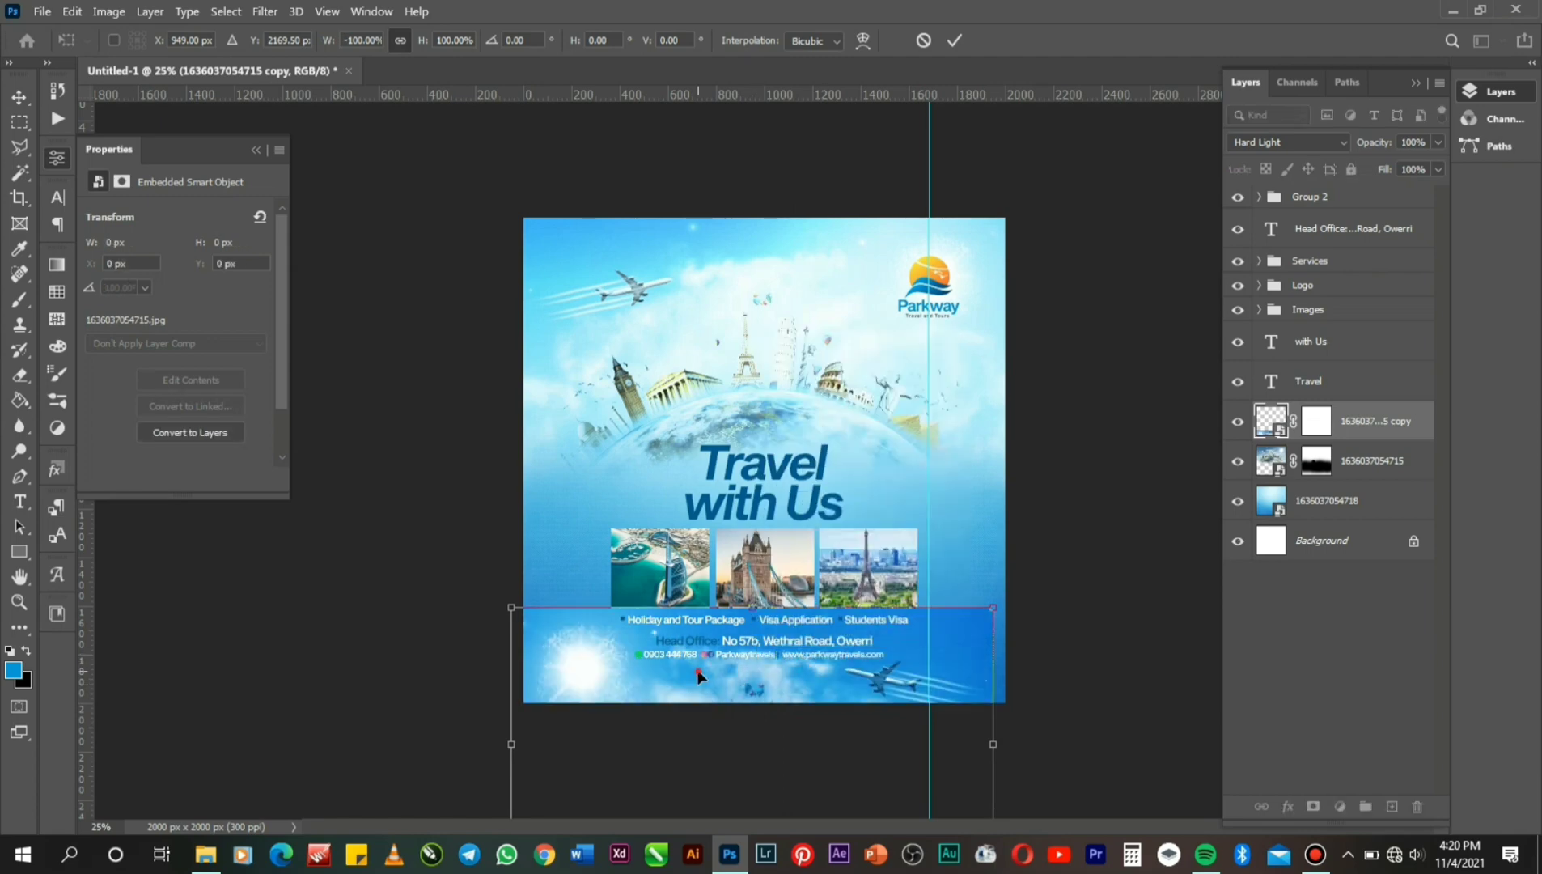
{"action": "left_click_drag", "start_coordinate": [711, 668], "coordinate": [746, 642]}
{"action": "key", "text": "Return"}
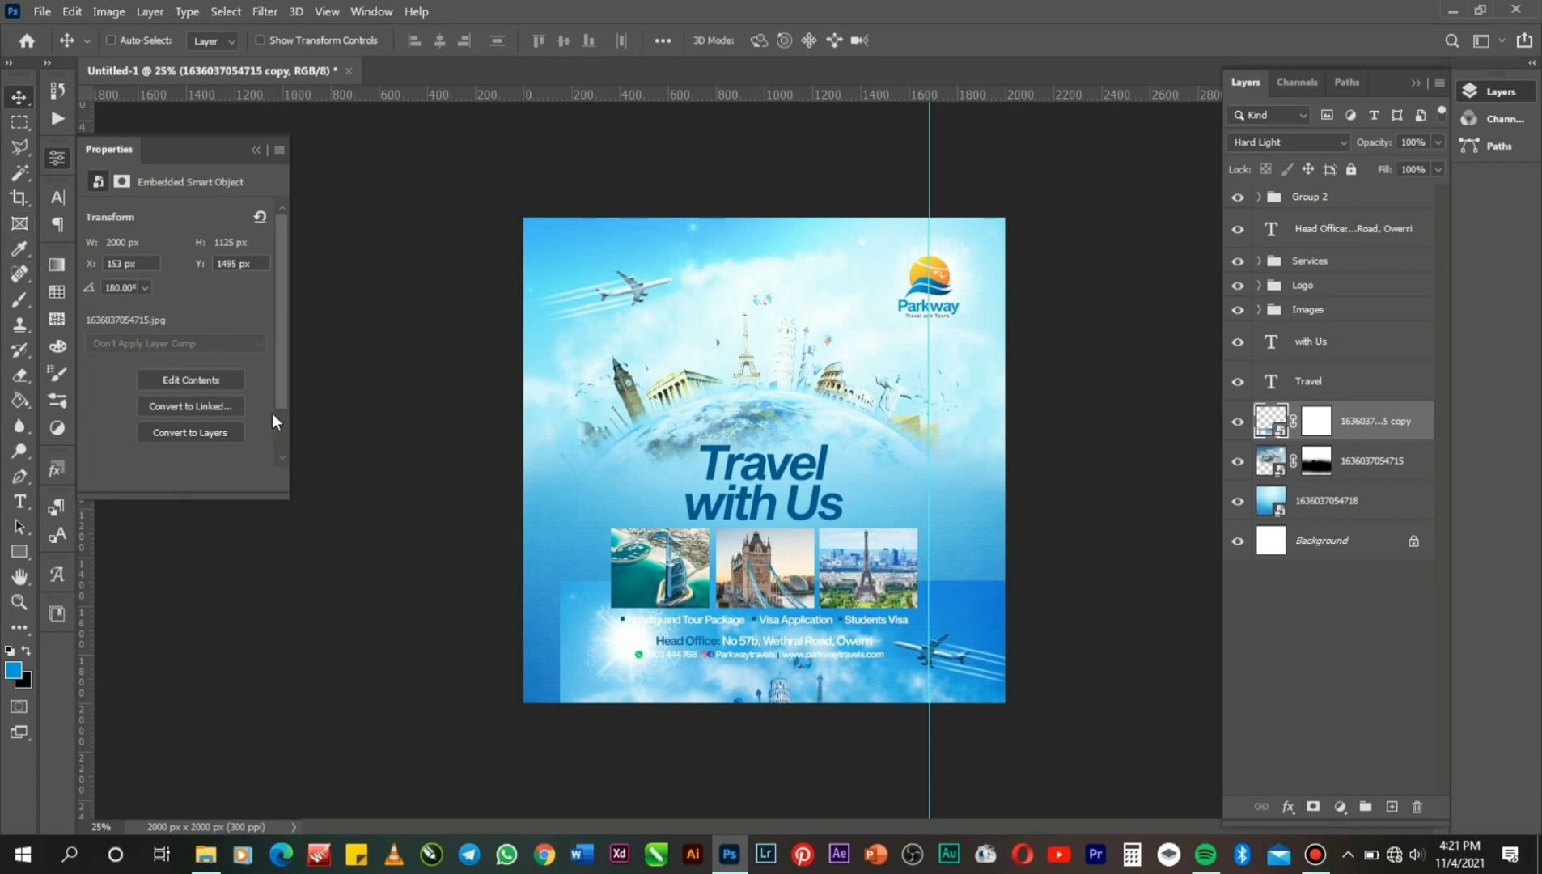
Enlarge the flipped banner to 2153 × 1211 px.
{"action": "key", "text": "ctrl+t"}
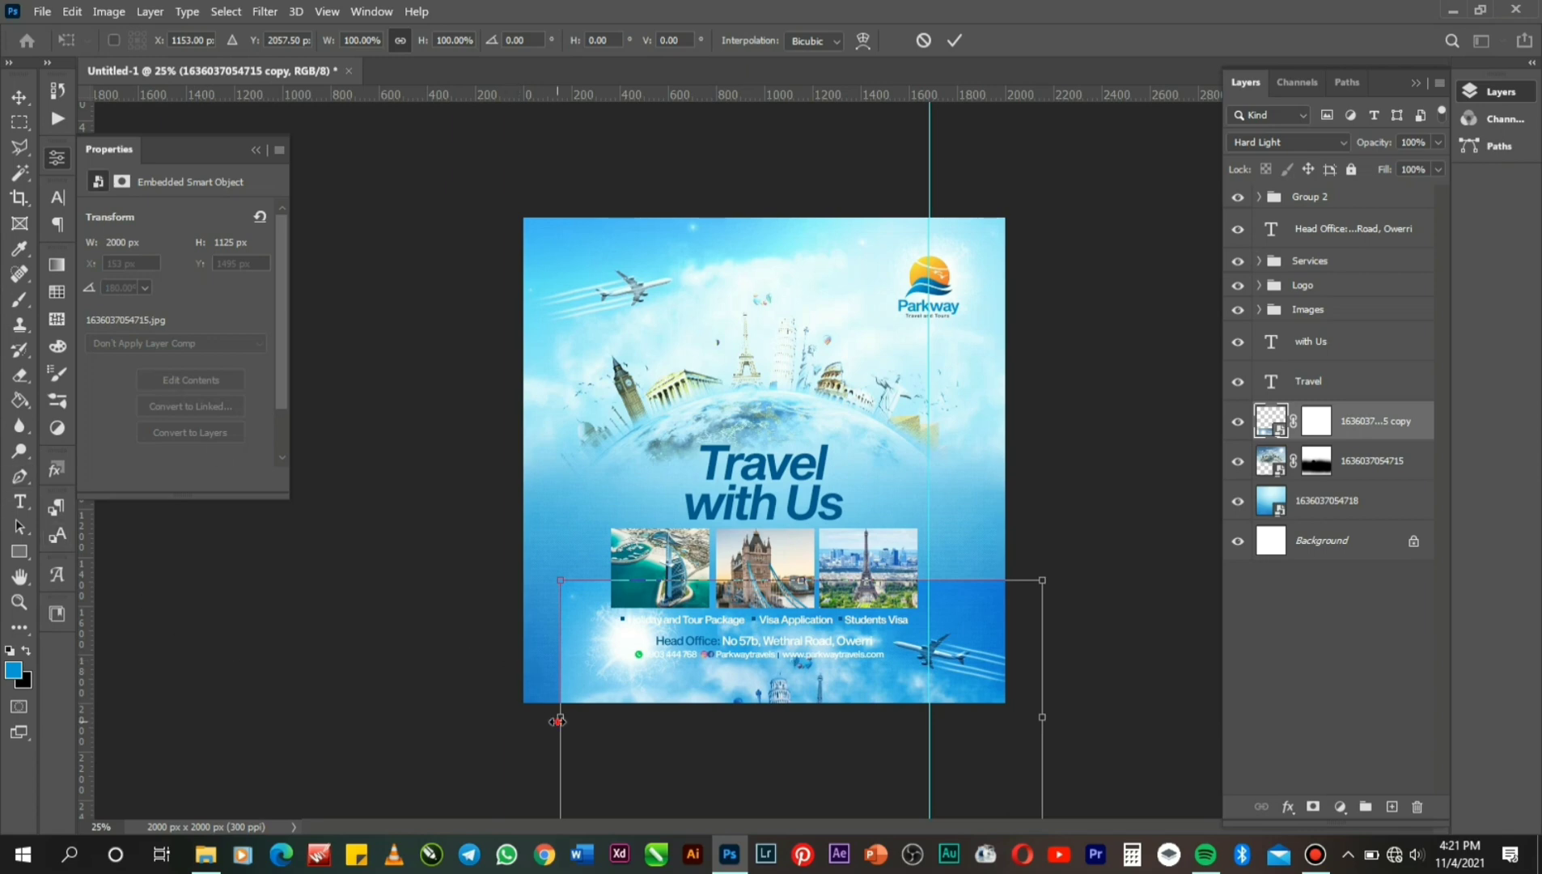
{"action": "left_click_drag", "start_coordinate": [559, 719], "coordinate": [524, 722]}
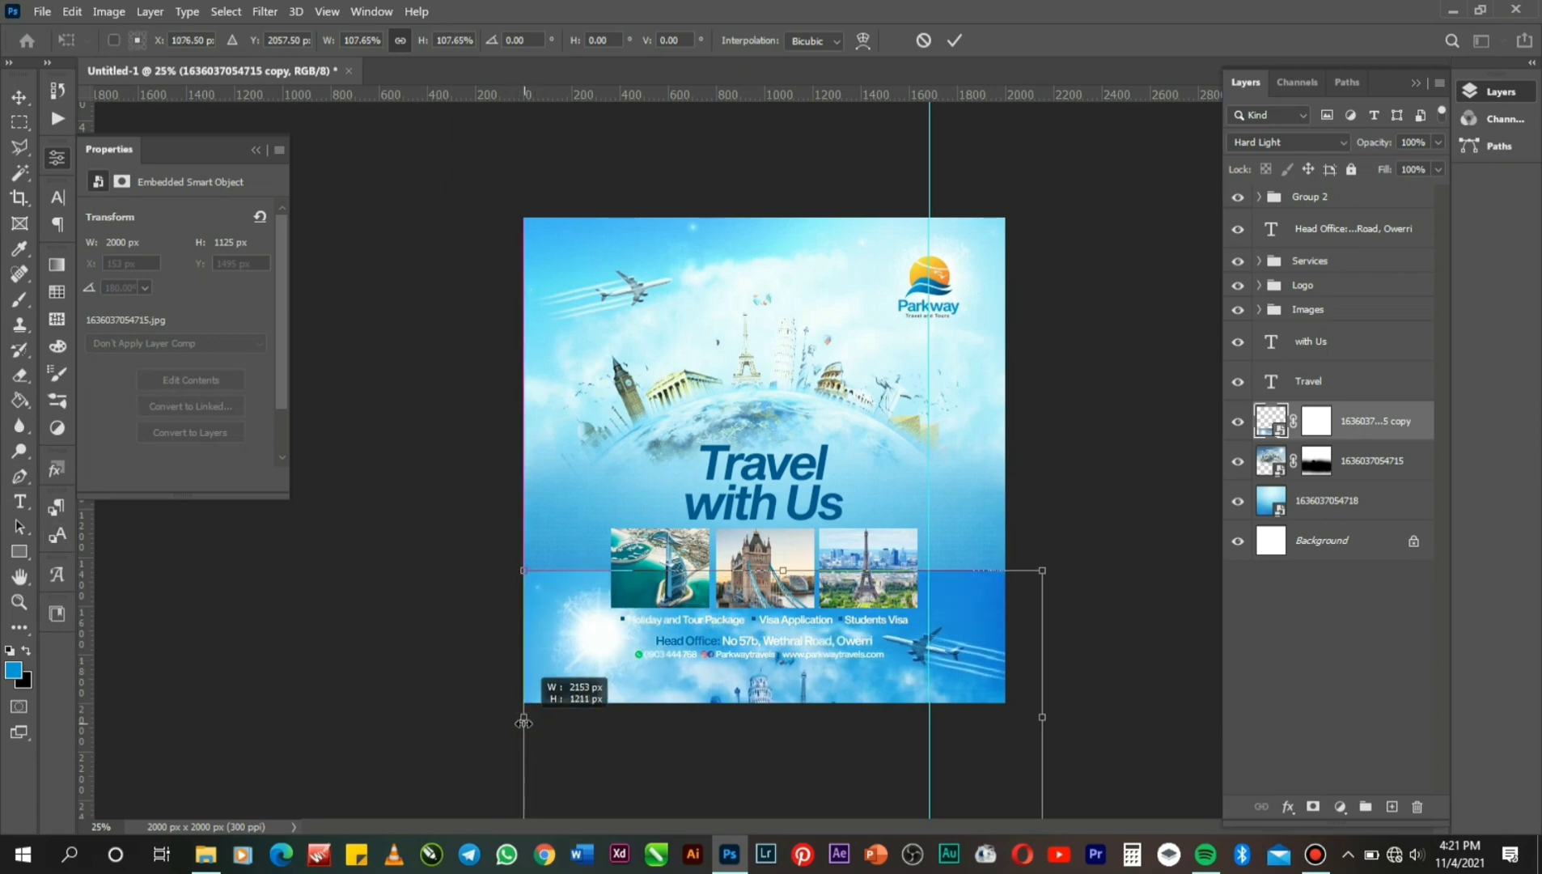
{"action": "key", "text": "Return"}
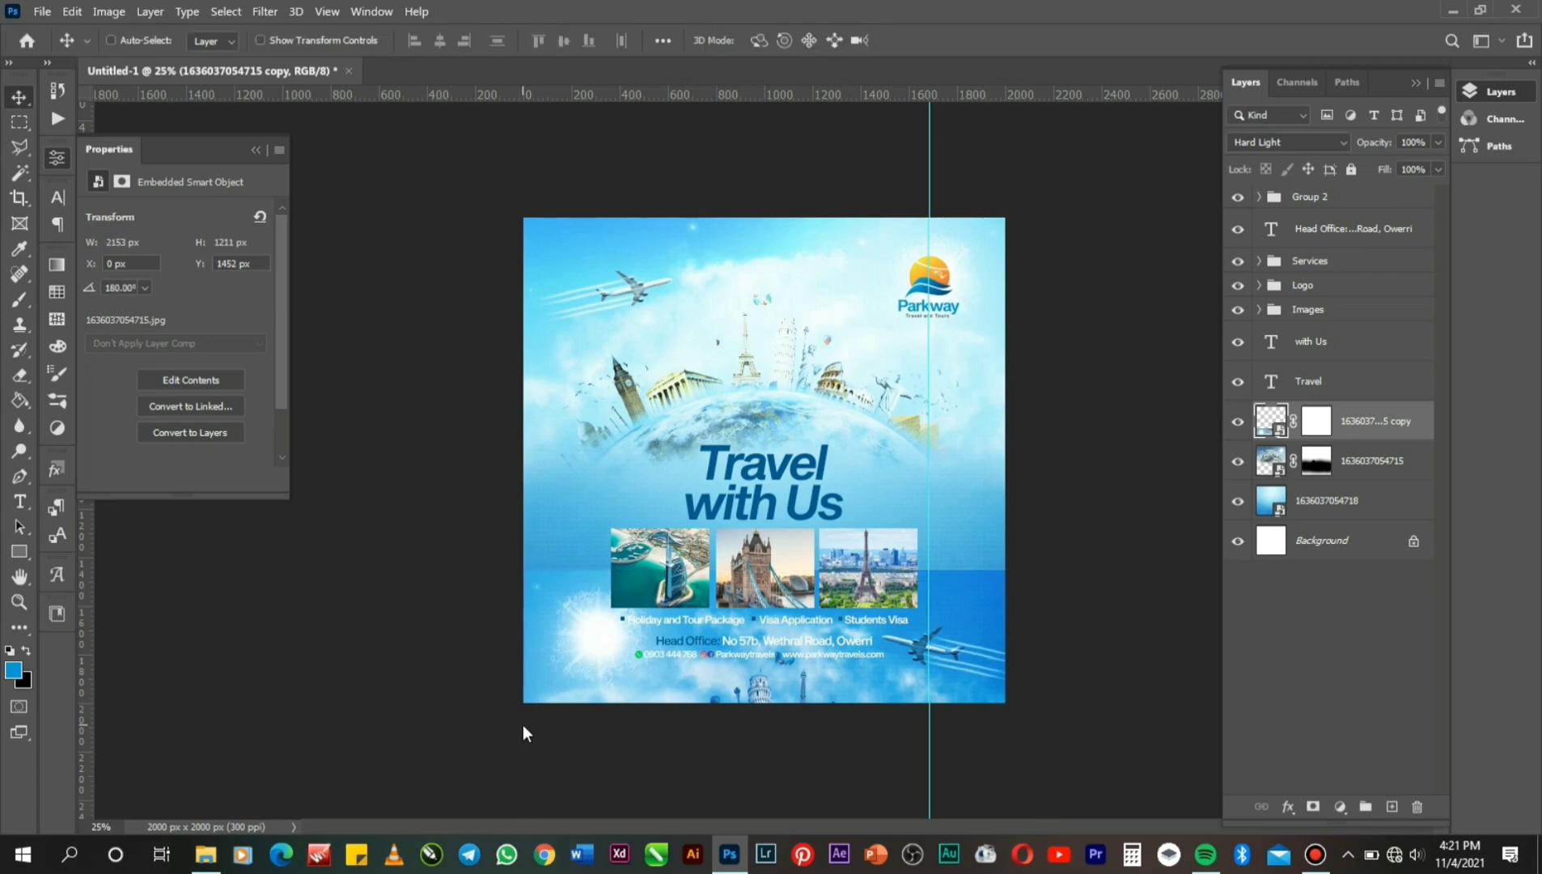
{"action": "left_click", "coordinate": [22, 372]}
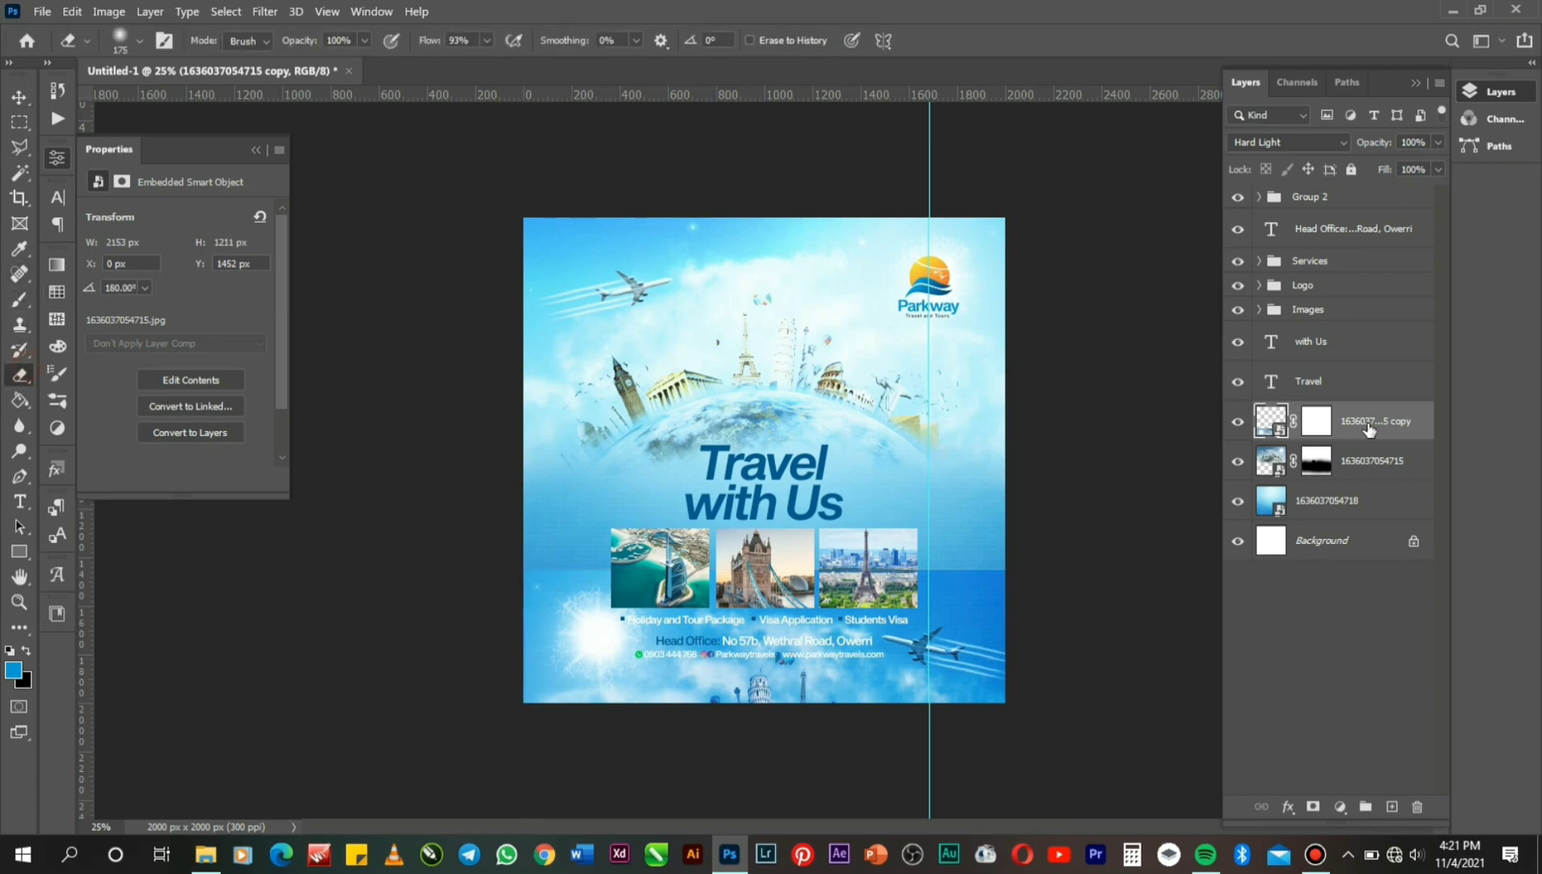
{"action": "right_click", "coordinate": [1367, 429]}
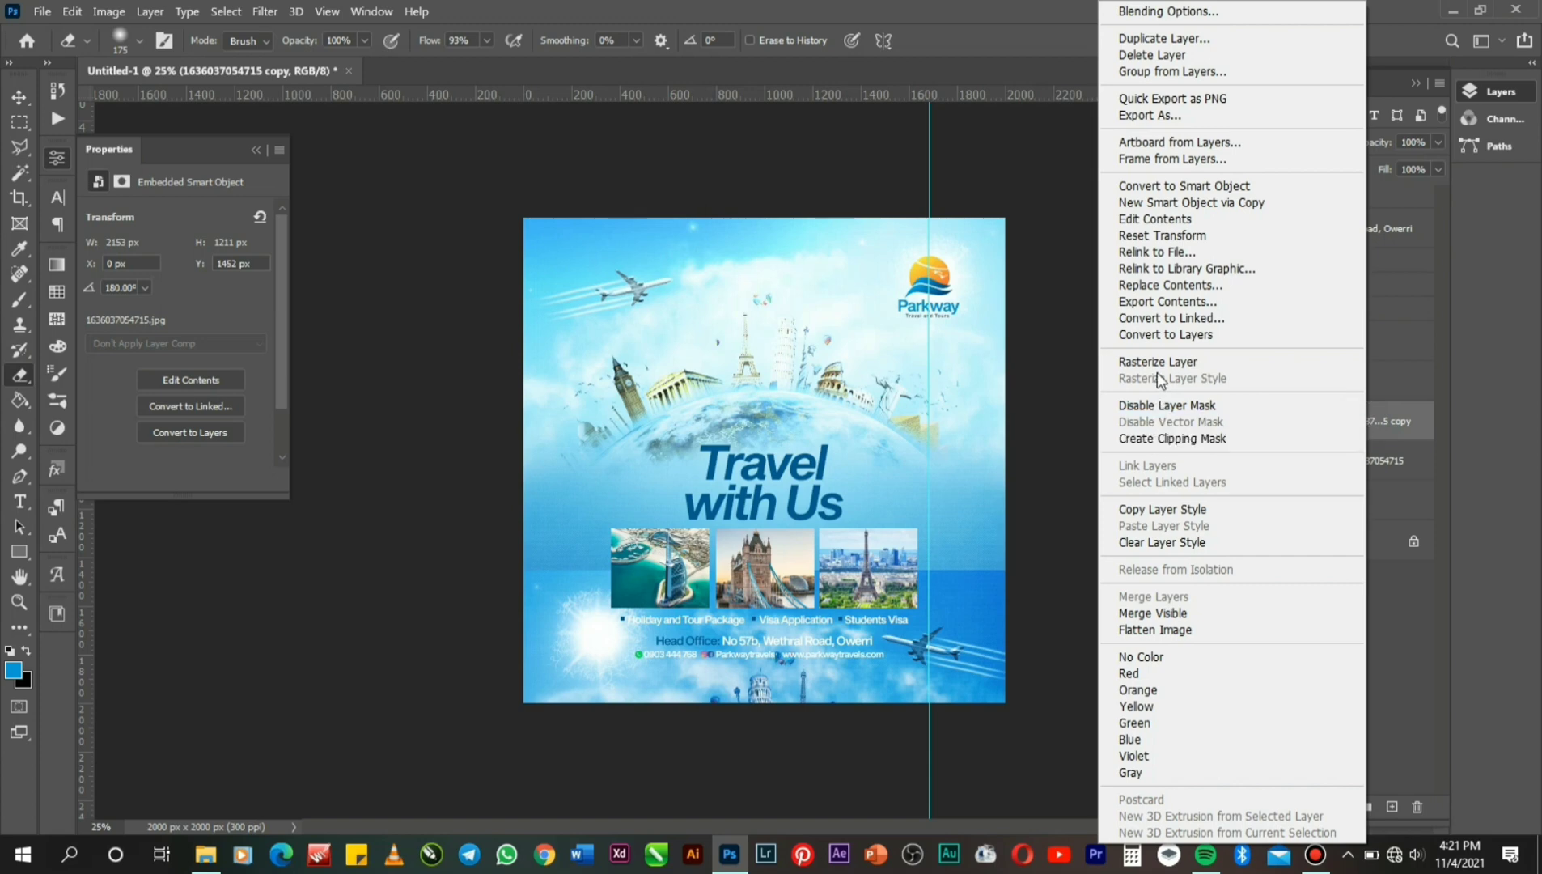
{"action": "left_click", "coordinate": [1155, 364]}
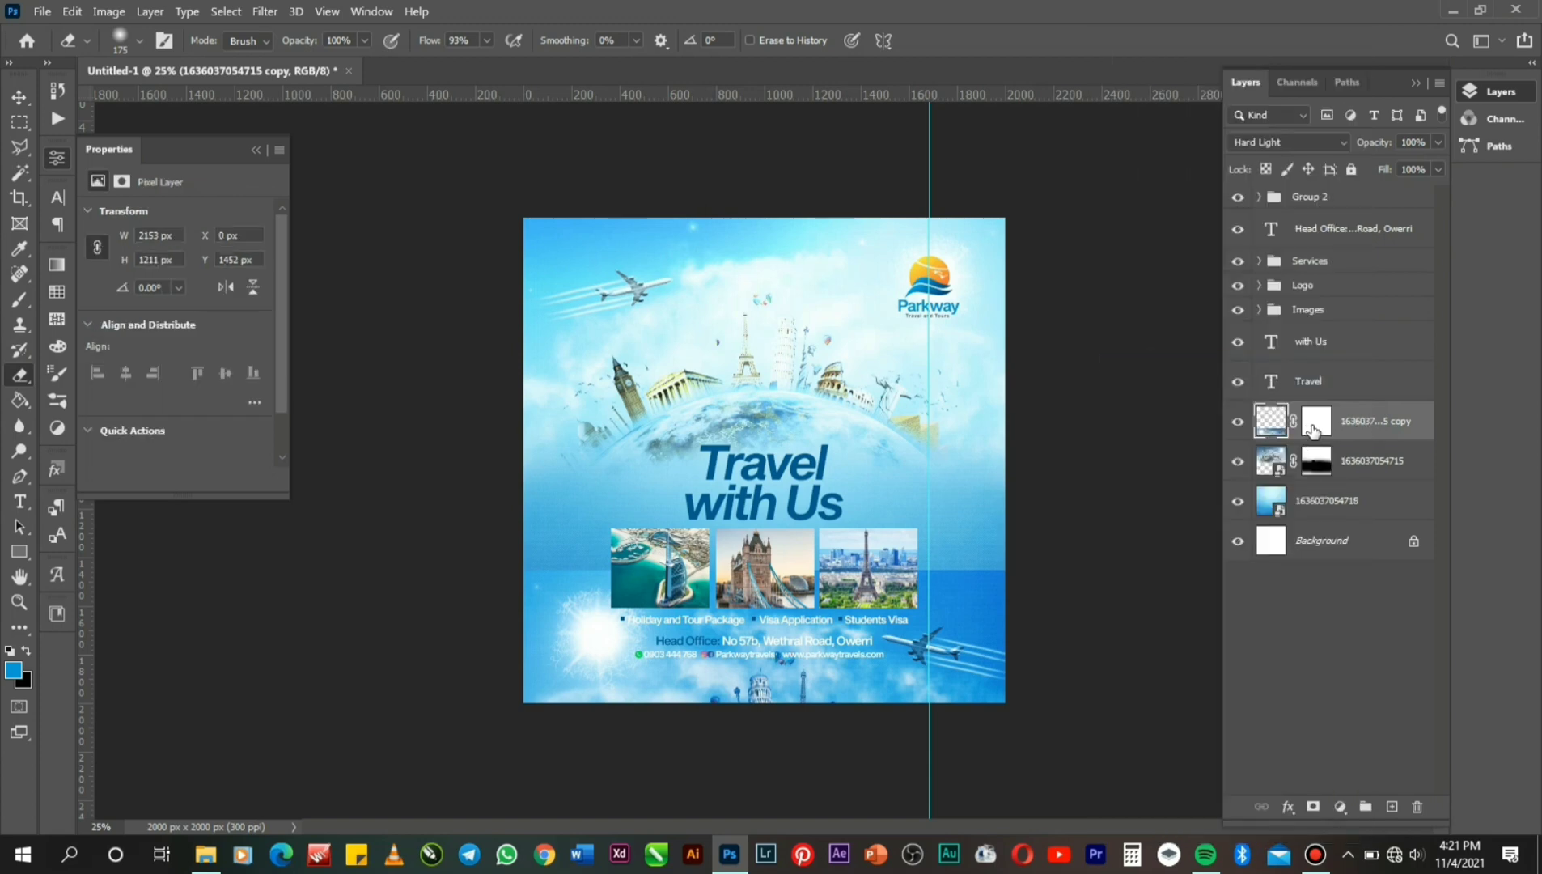
{"action": "right_click", "coordinate": [1312, 424]}
{"action": "left_click", "coordinate": [1359, 481]}
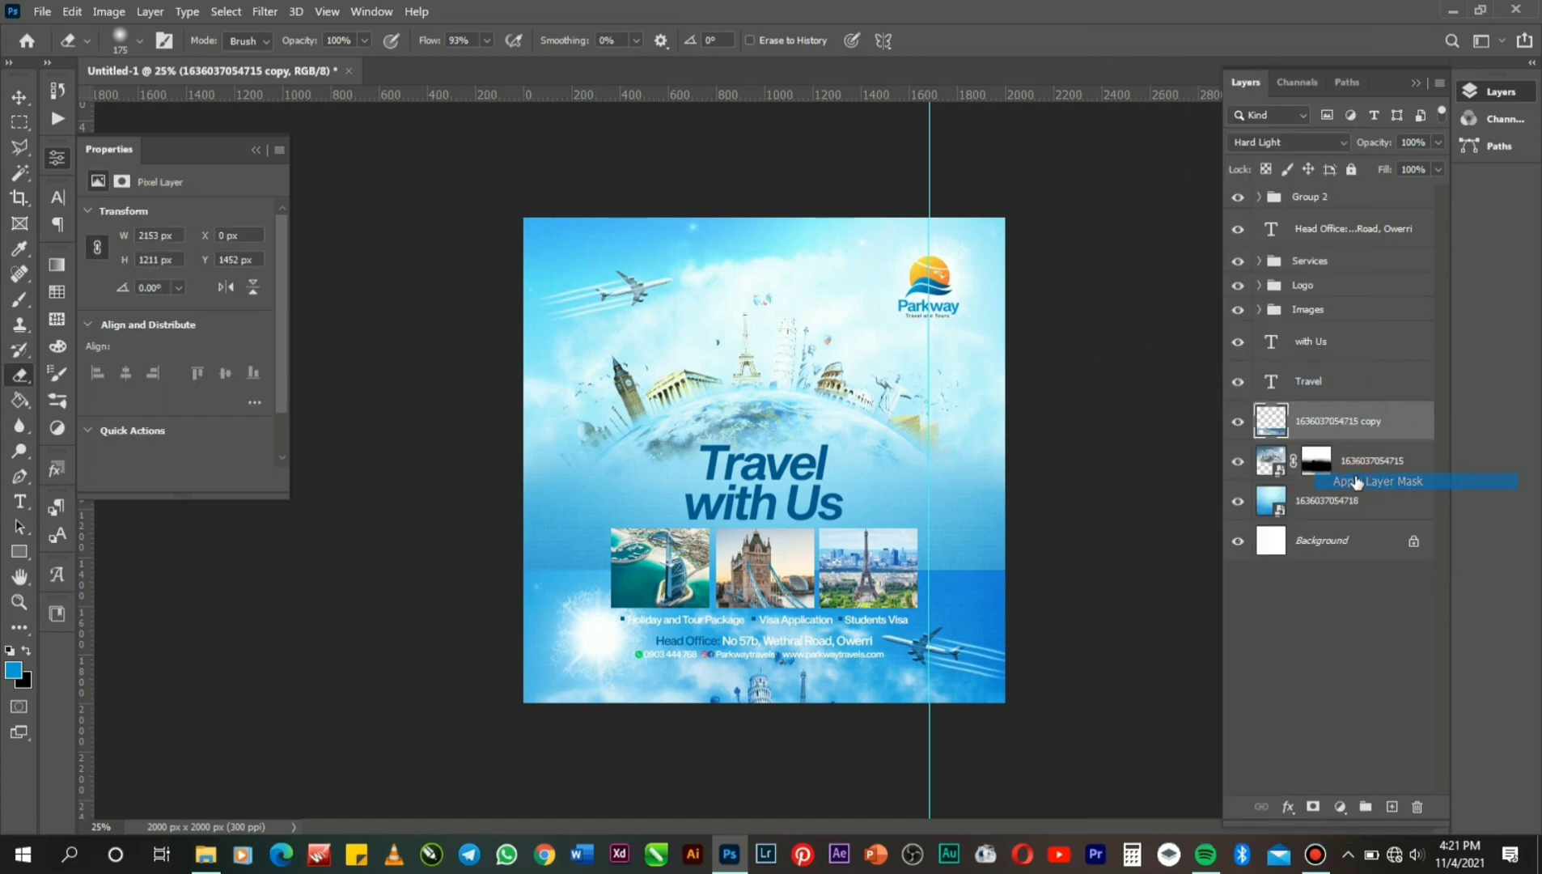
Erase the banner copy's hard right edge with a 600 px eraser, then nudge it down.
{"action": "key", "text": "bracketright"}
{"action": "key", "text": "bracketright"}
{"action": "key", "text": "bracketright"}
{"action": "key", "text": "bracketright"}
{"action": "key", "text": "bracketright"}
{"action": "key", "text": "bracketright"}
{"action": "key", "text": "bracketright"}
{"action": "key", "text": "bracketright"}
{"action": "key", "text": "bracketright"}
{"action": "key", "text": "bracketright"}
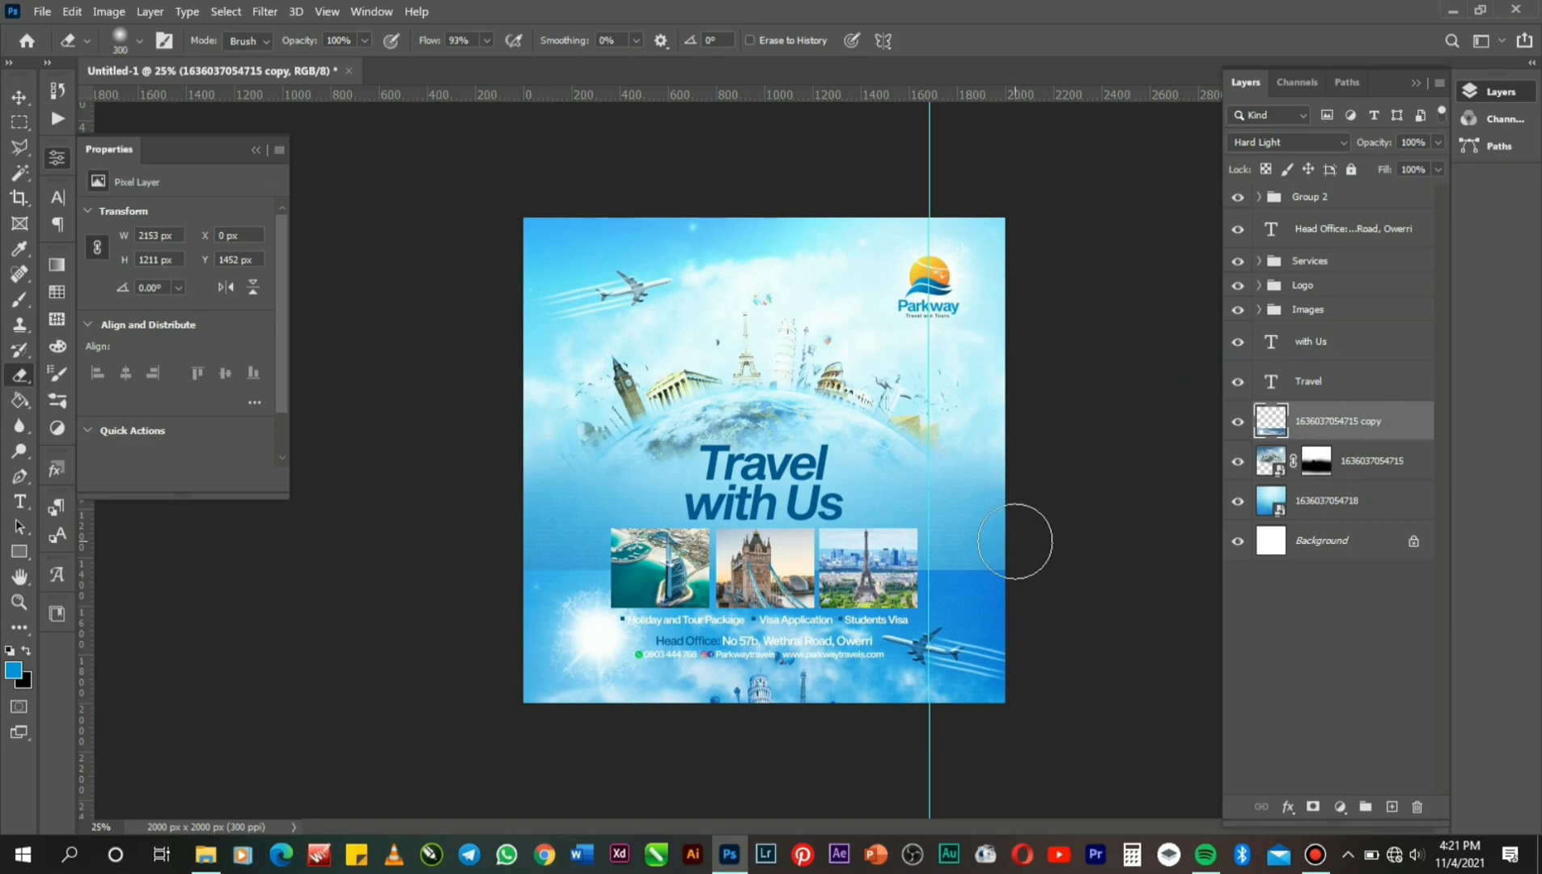
{"action": "mouse_move", "coordinate": [998, 541]}
{"action": "left_mouse_down"}
{"action": "mouse_move", "coordinate": [1003, 518]}
{"action": "mouse_move", "coordinate": [999, 534]}
{"action": "mouse_move", "coordinate": [906, 541]}
{"action": "left_mouse_up"}
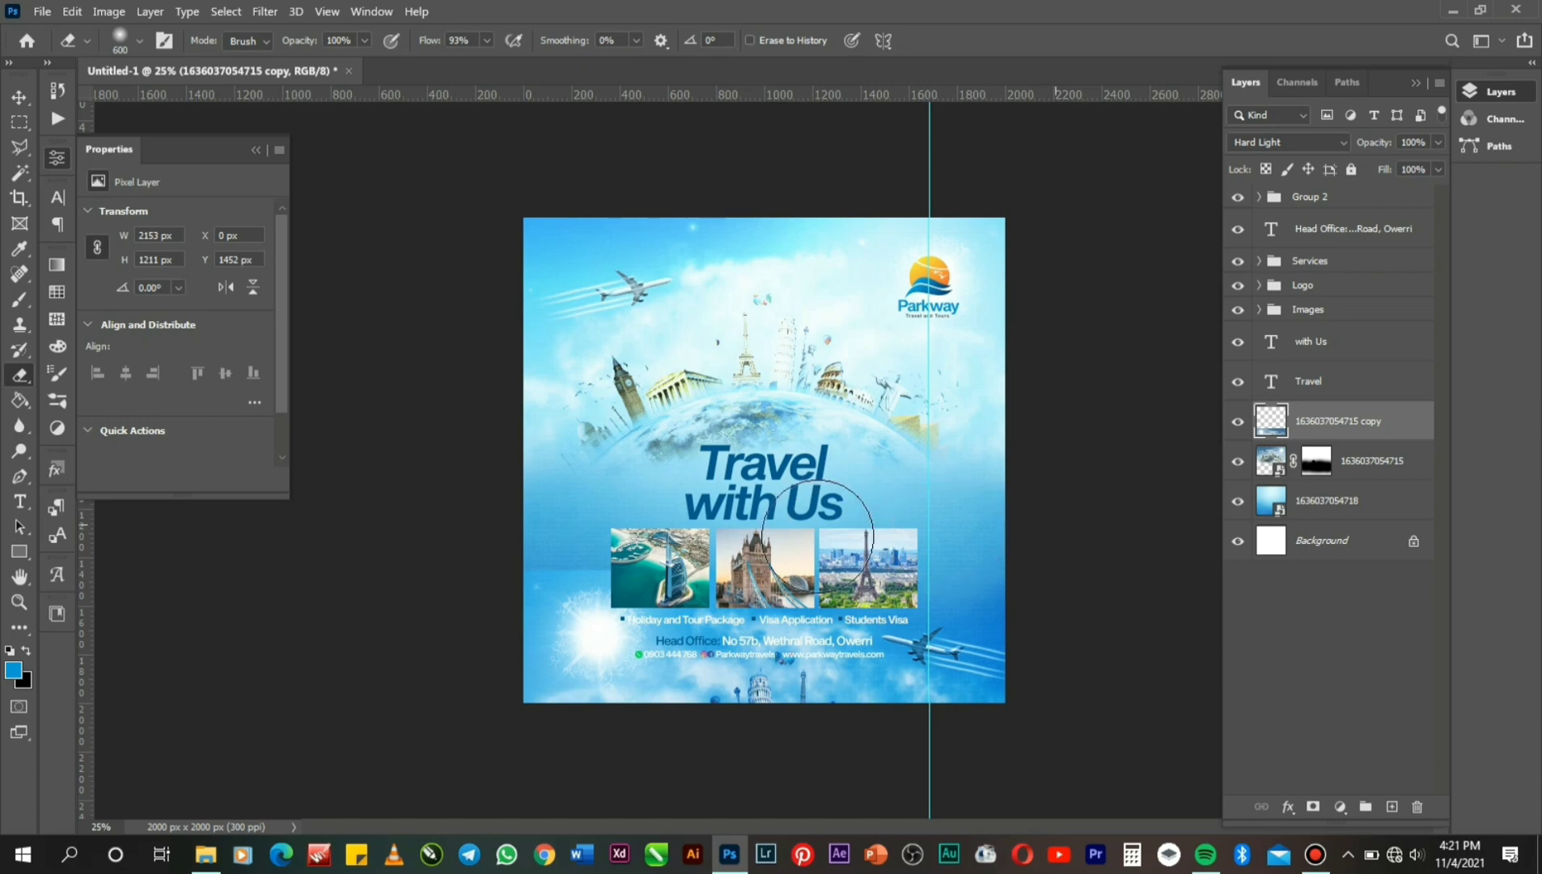
{"action": "mouse_move", "coordinate": [551, 561]}
{"action": "left_mouse_down"}
{"action": "mouse_move", "coordinate": [533, 603]}
{"action": "mouse_move", "coordinate": [685, 555]}
{"action": "mouse_move", "coordinate": [566, 627]}
{"action": "mouse_move", "coordinate": [660, 637]}
{"action": "mouse_move", "coordinate": [818, 607]}
{"action": "mouse_move", "coordinate": [791, 611]}
{"action": "mouse_move", "coordinate": [787, 638]}
{"action": "mouse_move", "coordinate": [818, 659]}
{"action": "mouse_move", "coordinate": [801, 685]}
{"action": "mouse_move", "coordinate": [743, 682]}
{"action": "mouse_move", "coordinate": [801, 709]}
{"action": "left_mouse_up"}
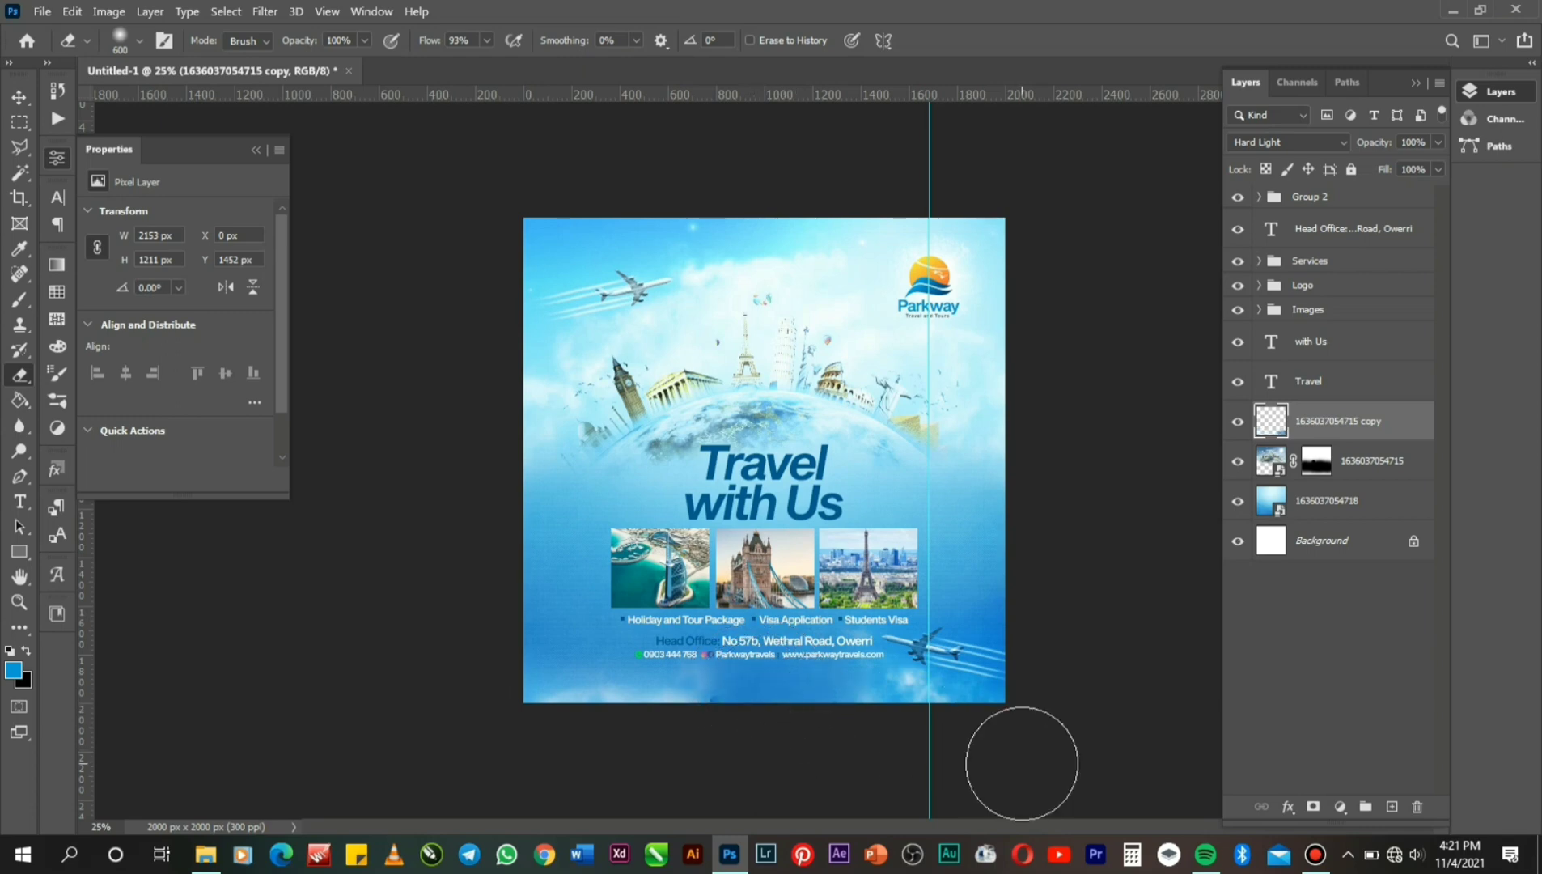
{"action": "key", "text": "ctrl+z"}
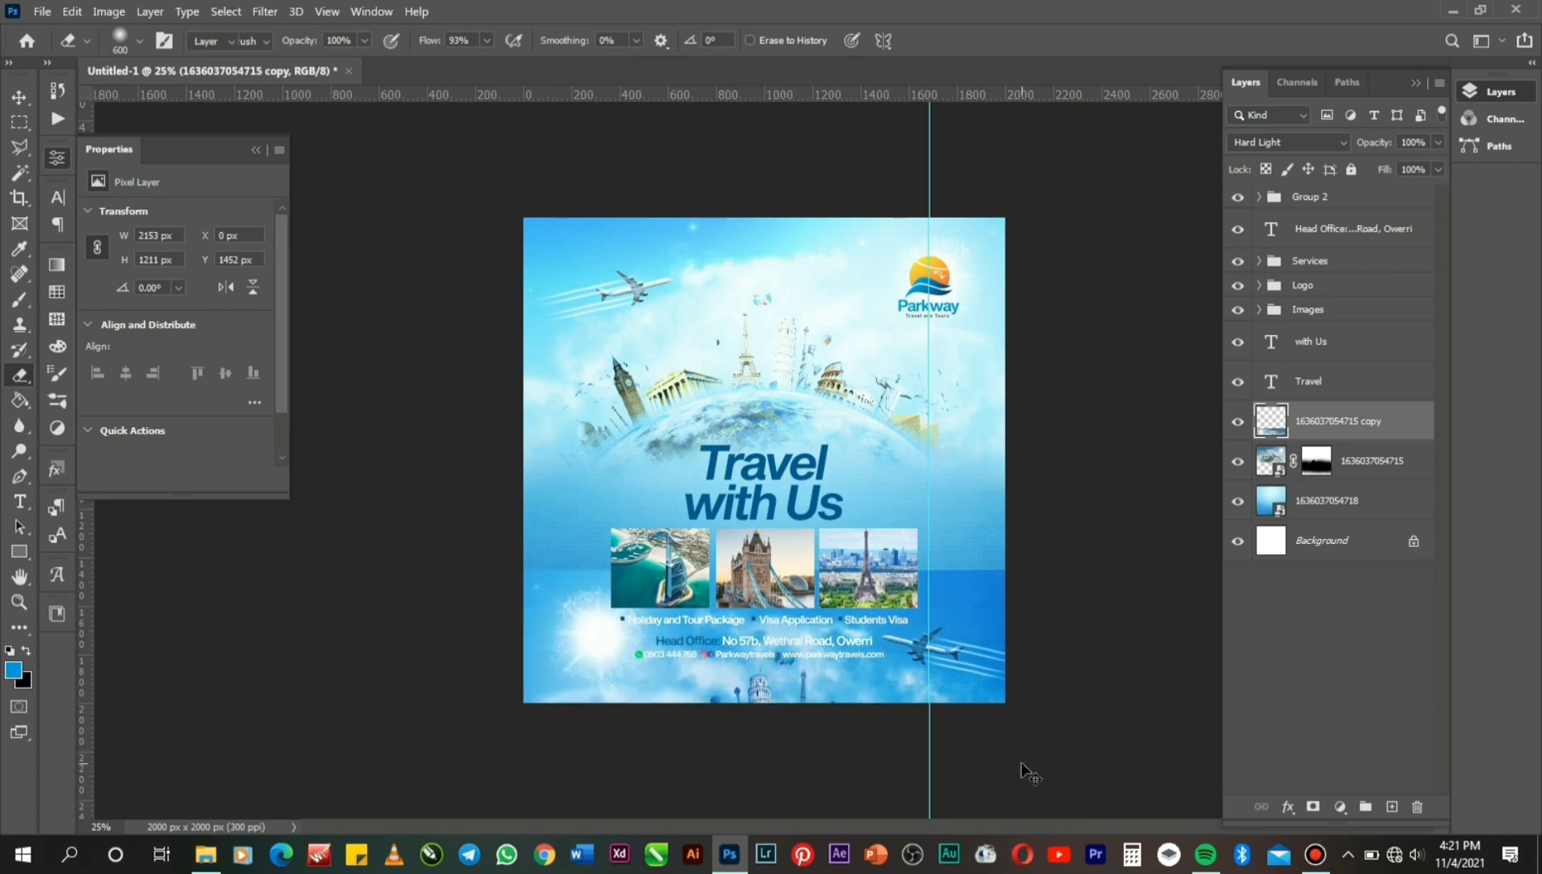
{"action": "key", "text": "v"}
{"action": "key", "text": "shift+Down"}
{"action": "key", "text": "shift+Down"}
{"action": "key", "text": "shift+Down"}
{"action": "key", "text": "shift+Down"}
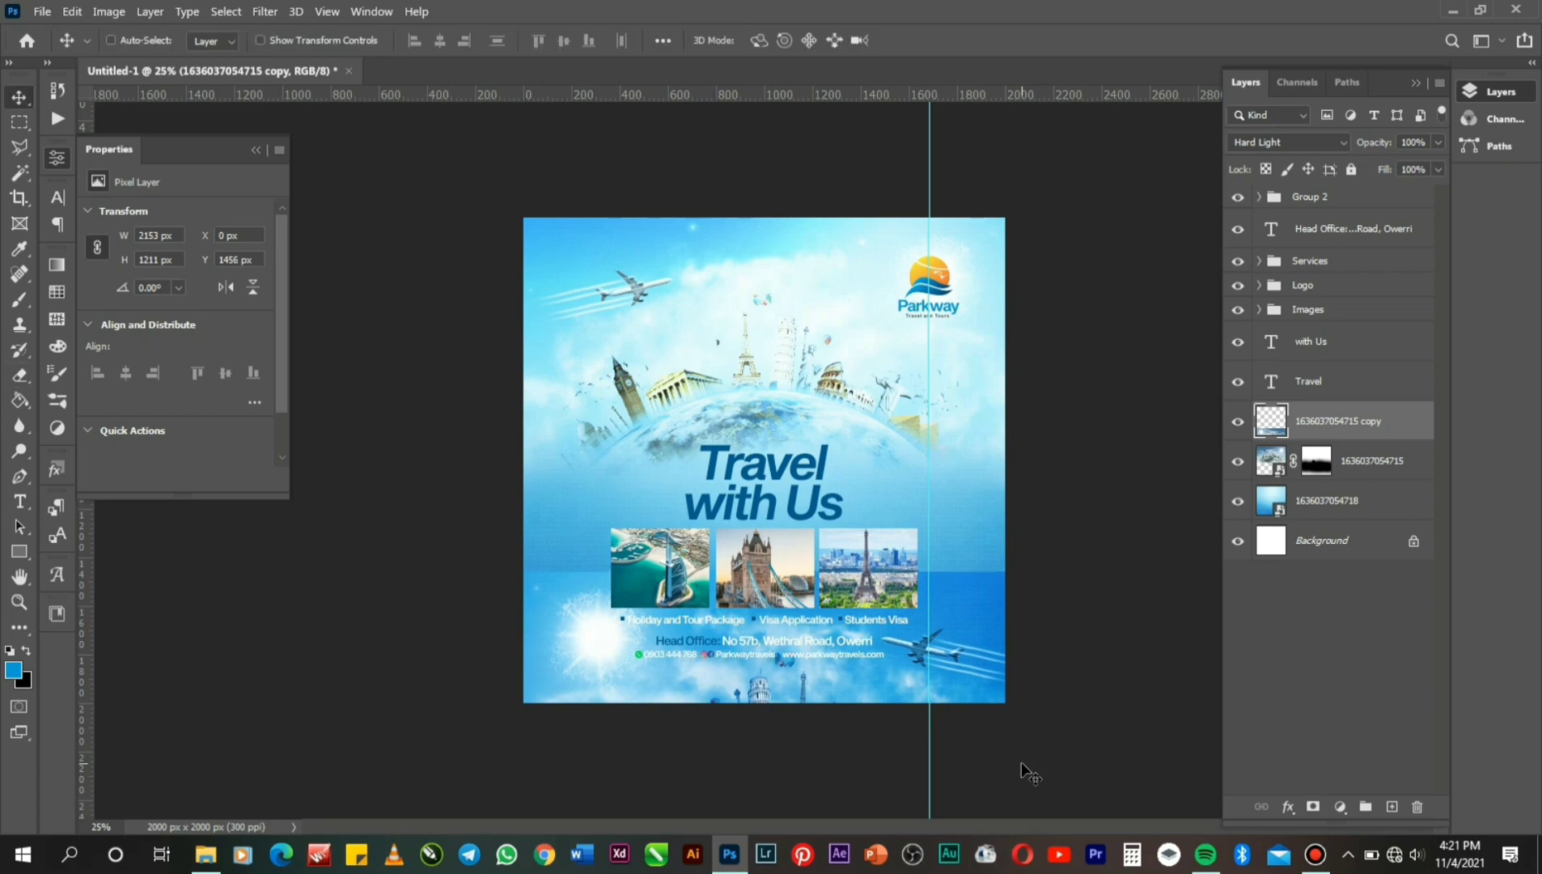
{"action": "key", "text": "shift+Down"}
{"action": "key", "text": "shift+Down"}
{"action": "key", "text": "shift+Down"}
{"action": "key", "text": "shift+Down"}
{"action": "key", "text": "shift+Down"}
{"action": "key", "text": "shift+Down"}
{"action": "key", "text": "shift+Down"}
{"action": "key", "text": "shift+Down"}
{"action": "key", "text": "shift+Down"}
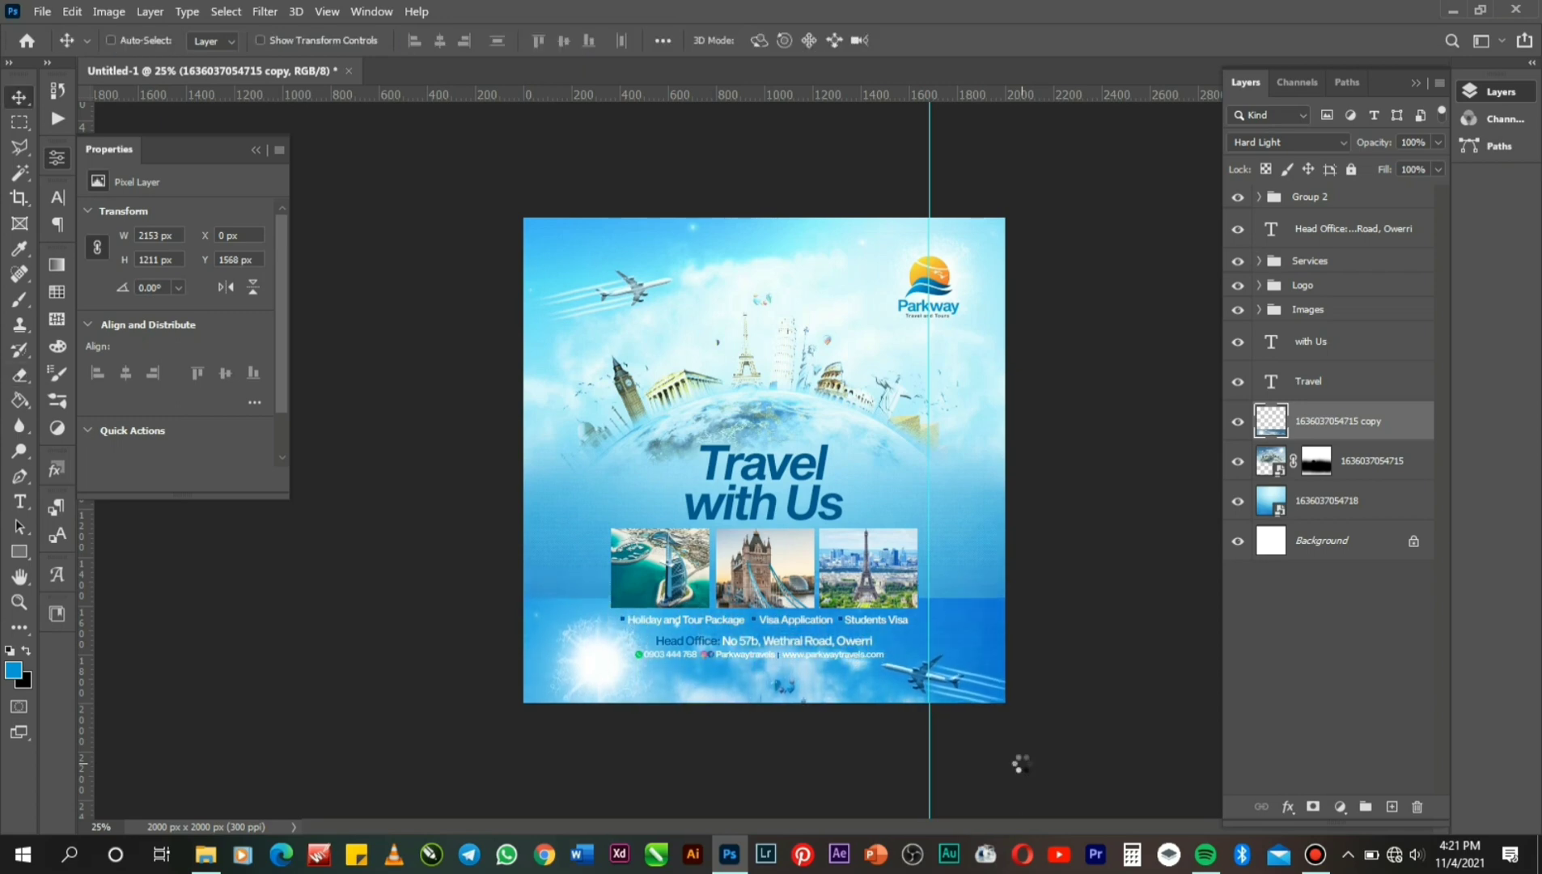
{"action": "key", "text": "Down"}
{"action": "key", "text": "Down"}
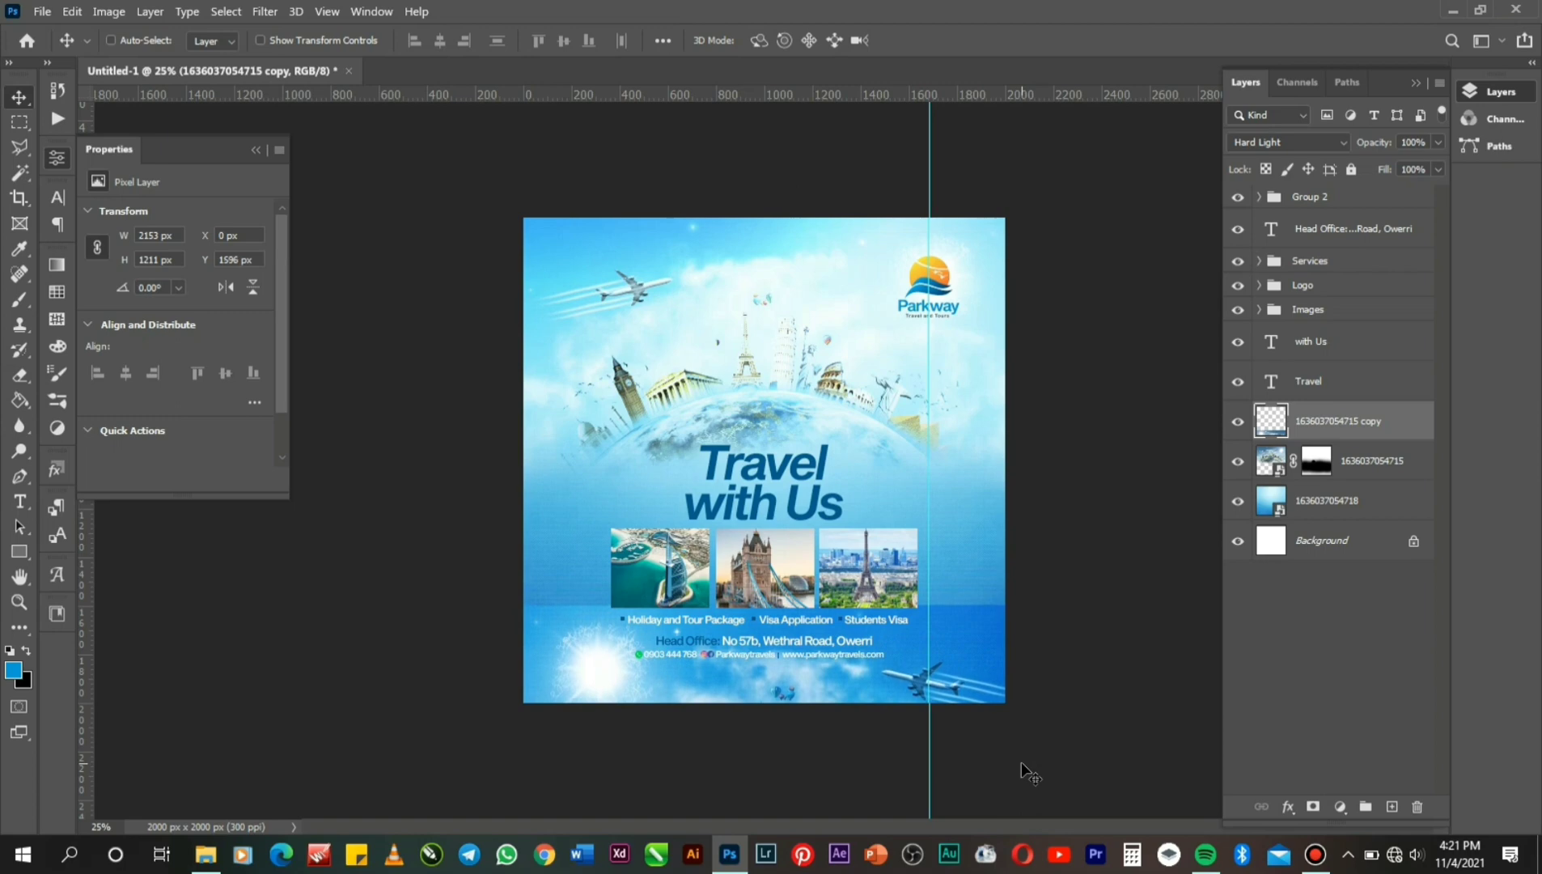
{"action": "key", "text": "Up"}
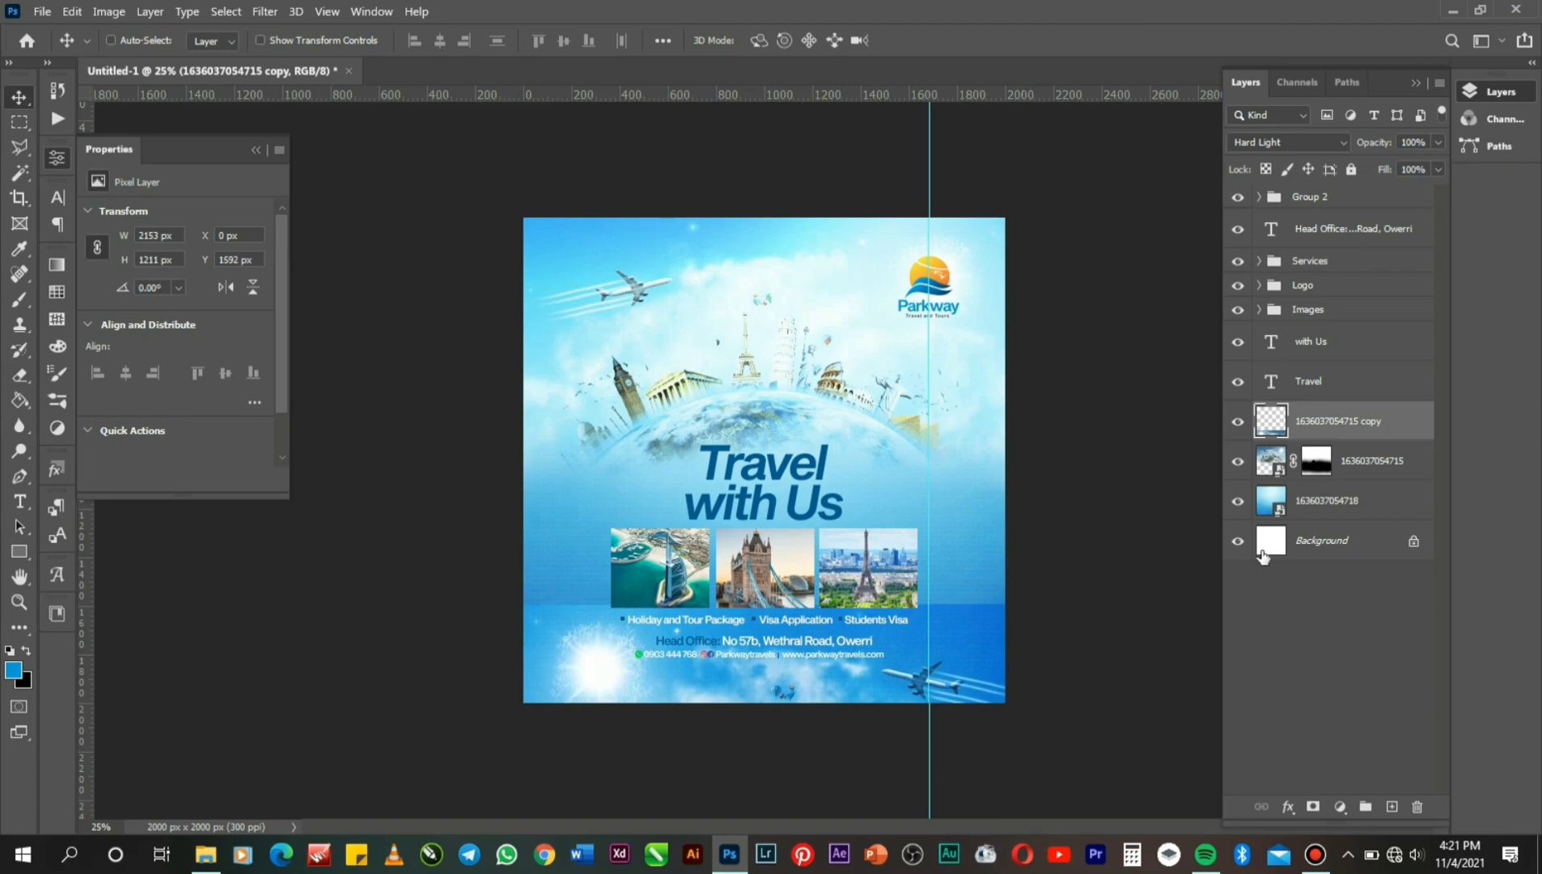
Erase the banner's remaining hard edge and lower-left glow, then nudge it up slightly.
{"action": "left_click", "coordinate": [19, 374]}
{"action": "mouse_move", "coordinate": [522, 575]}
{"action": "left_mouse_down"}
{"action": "mouse_move", "coordinate": [695, 631]}
{"action": "mouse_move", "coordinate": [697, 599]}
{"action": "mouse_move", "coordinate": [1006, 571]}
{"action": "left_mouse_up"}
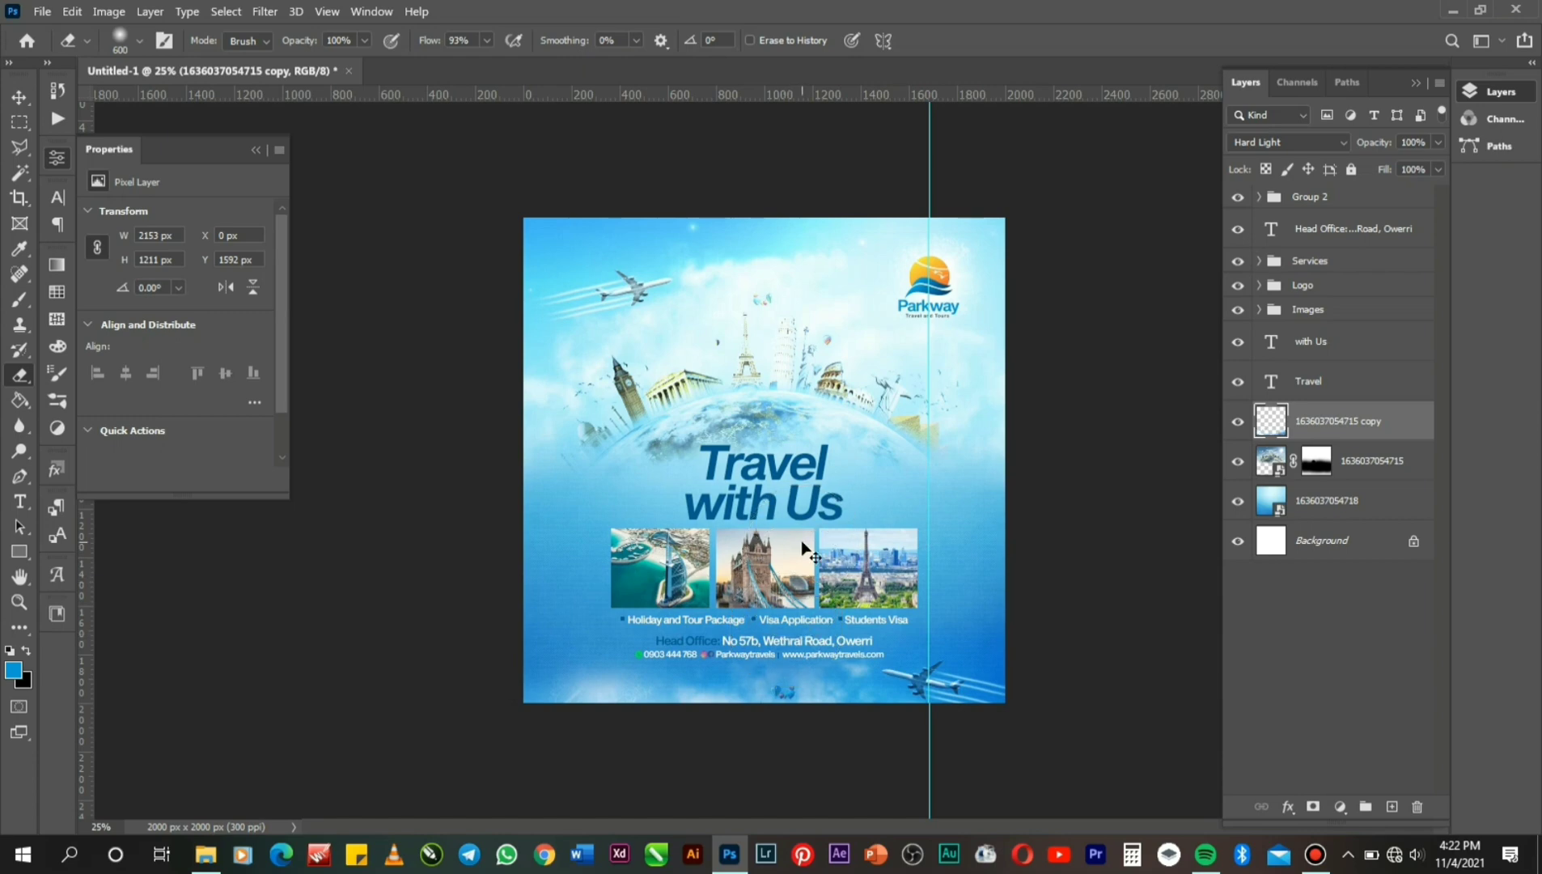
{"action": "key", "text": "v"}
{"action": "key", "text": "Up"}
{"action": "key", "text": "Up"}
{"action": "key", "text": "Up"}
{"action": "key", "text": "Up"}
{"action": "key", "text": "Up"}
{"action": "key", "text": "Up"}
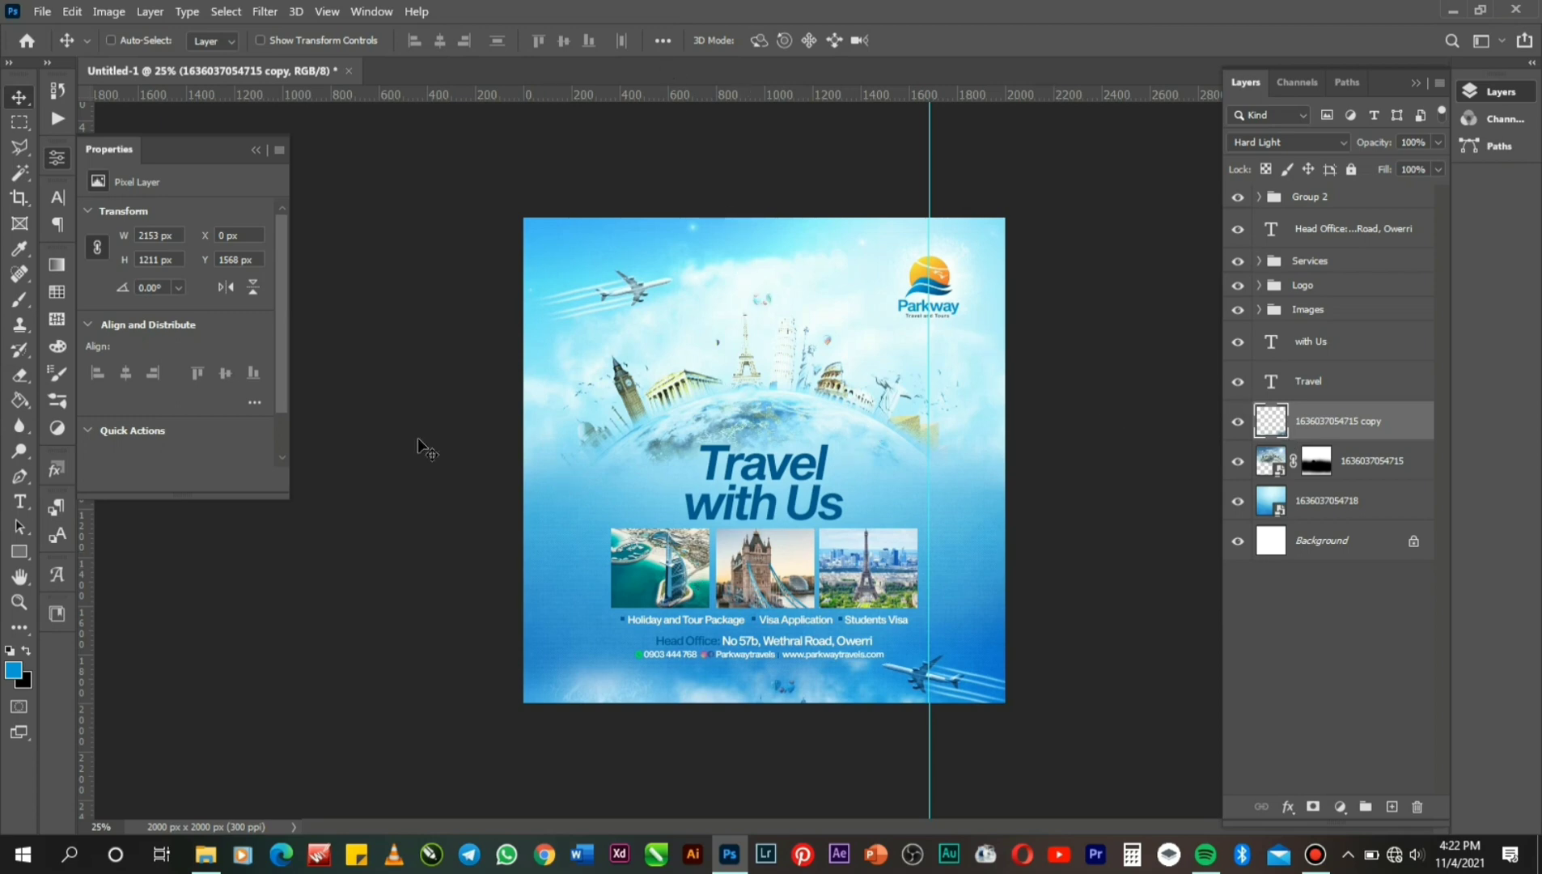
Set the eraser to a 250 px brush with 59% flow.
{"action": "left_click", "coordinate": [27, 381]}
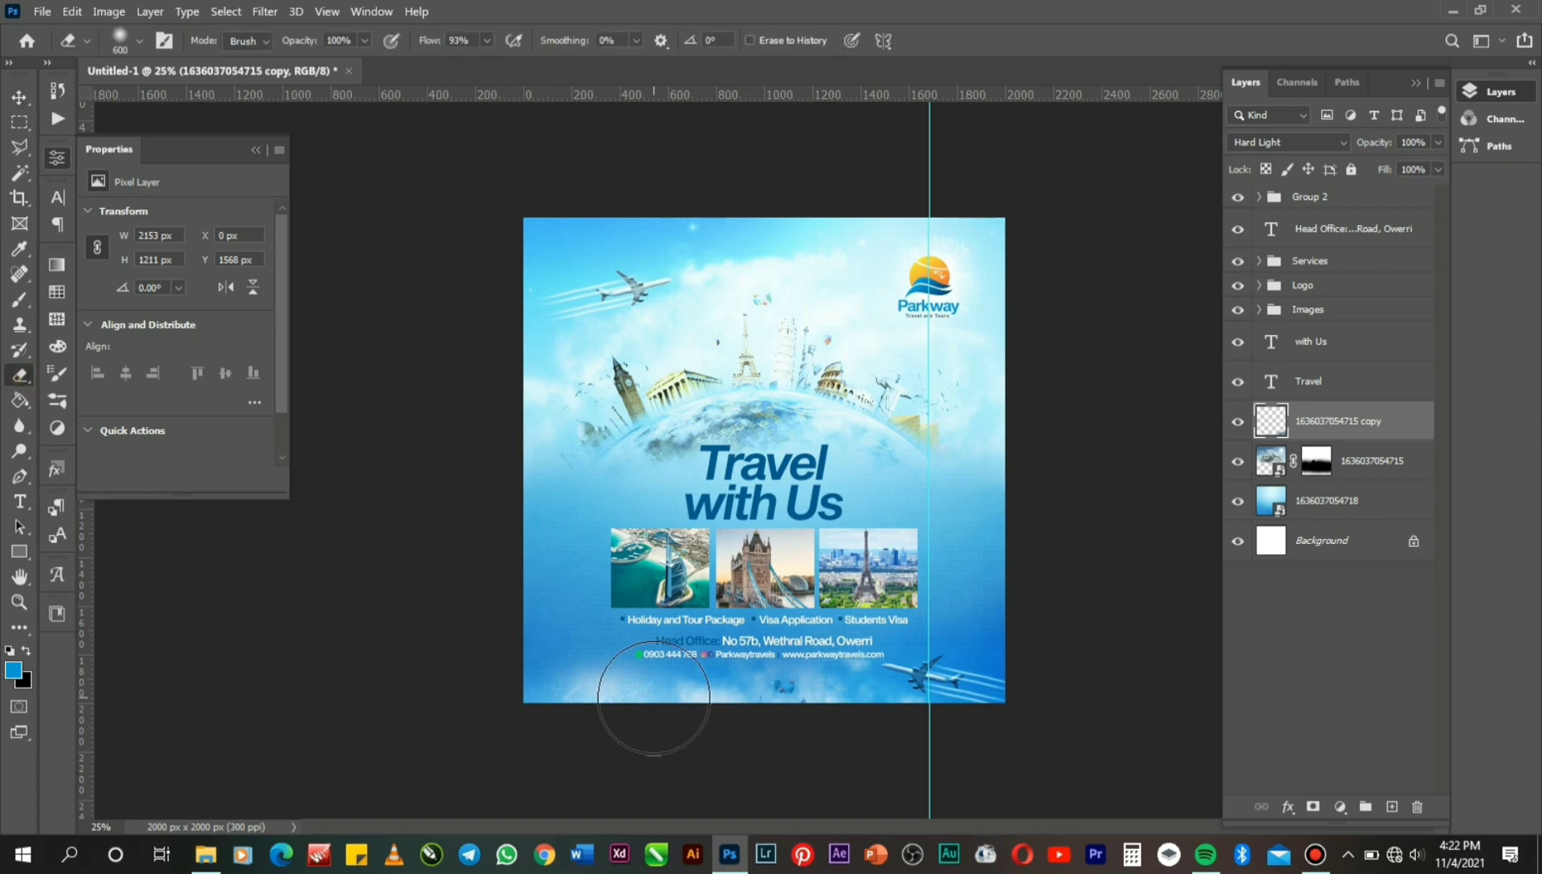
{"action": "key", "text": "bracketleft"}
{"action": "key", "text": "bracketleft"}
{"action": "key", "text": "bracketleft"}
{"action": "key", "text": "bracketleft"}
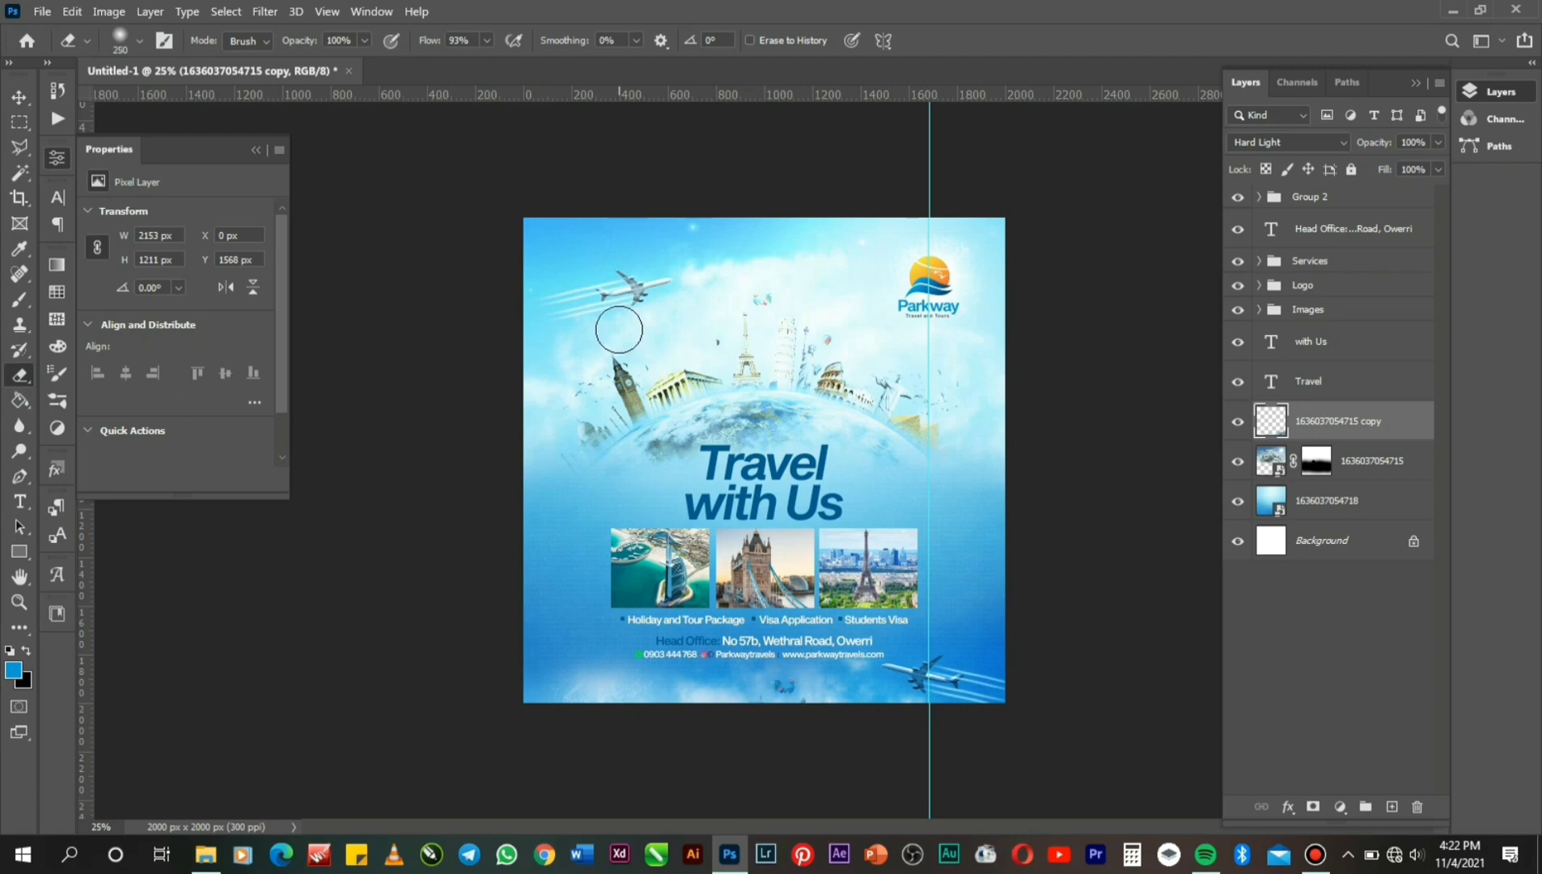
{"action": "left_click", "coordinate": [487, 42]}
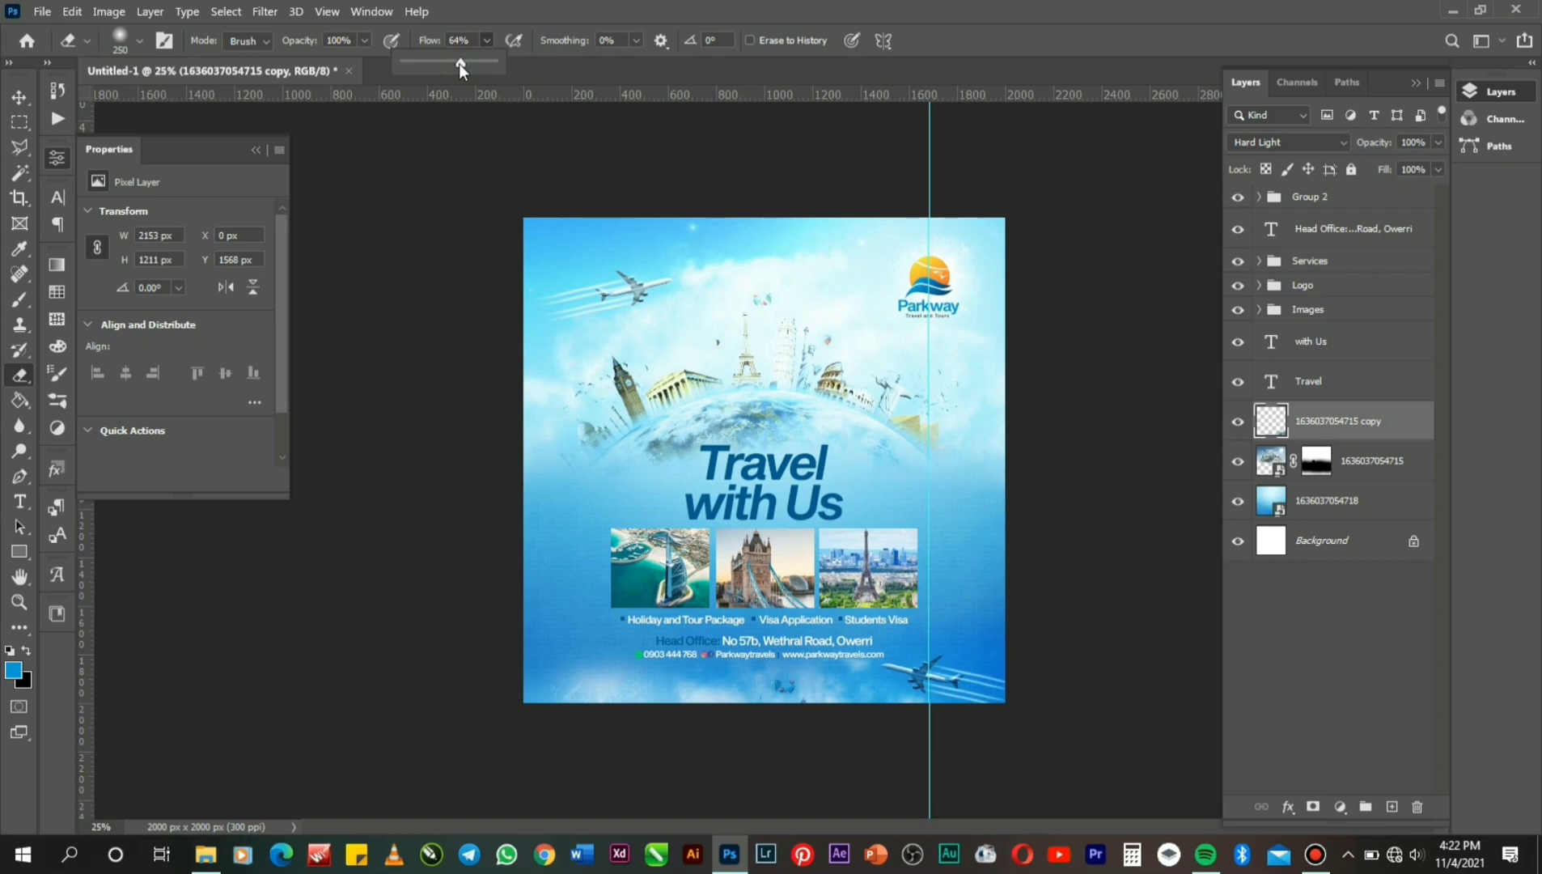
{"action": "left_click", "coordinate": [786, 686]}
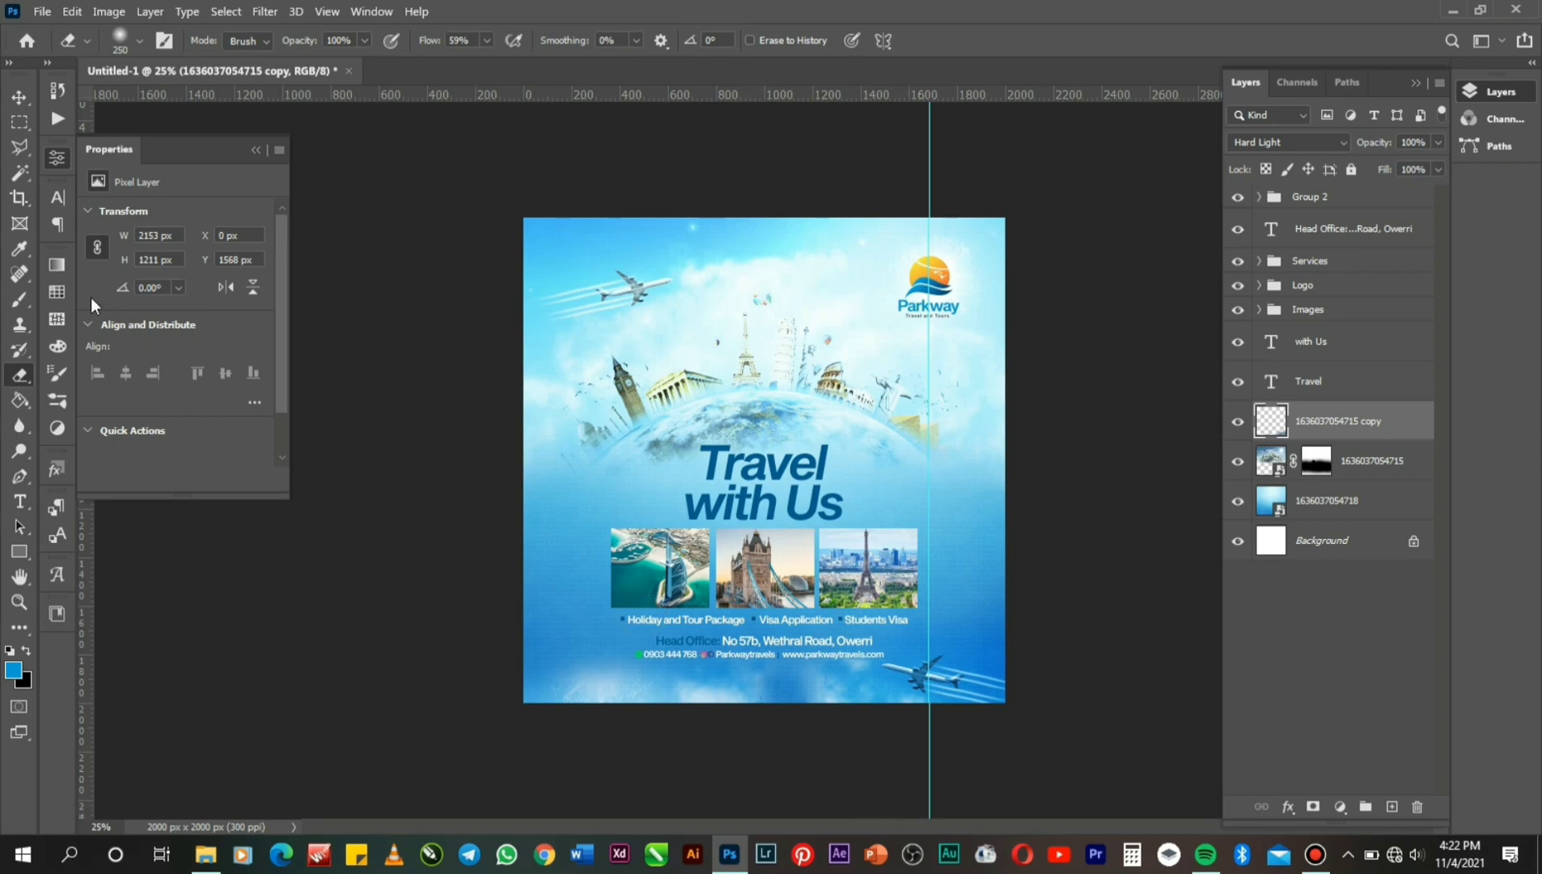
{"action": "left_click", "coordinate": [19, 98]}
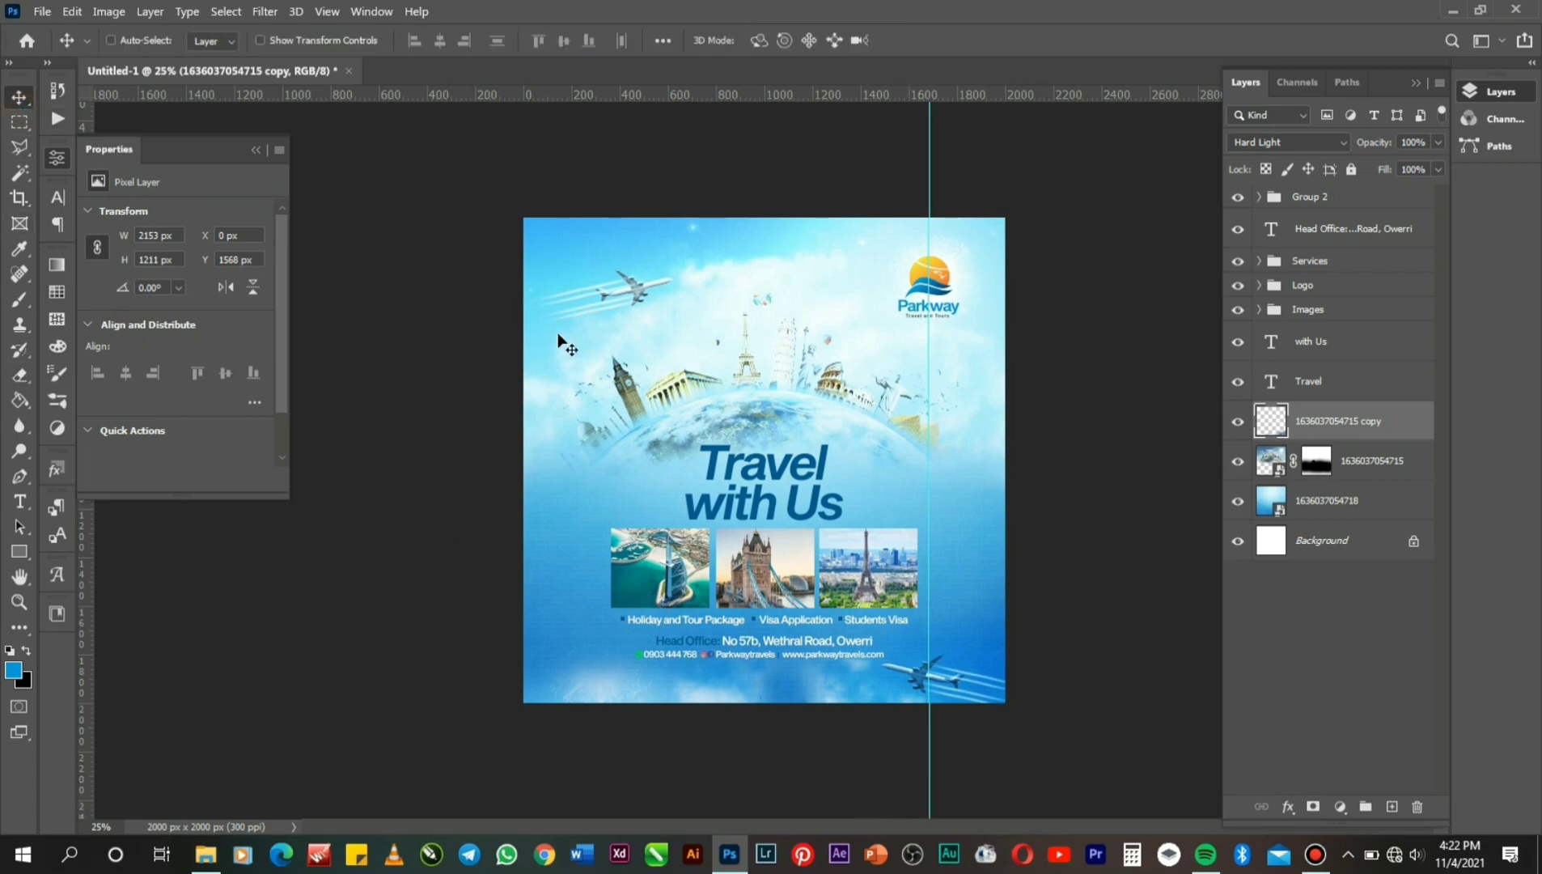
{"action": "left_click", "coordinate": [1328, 501]}
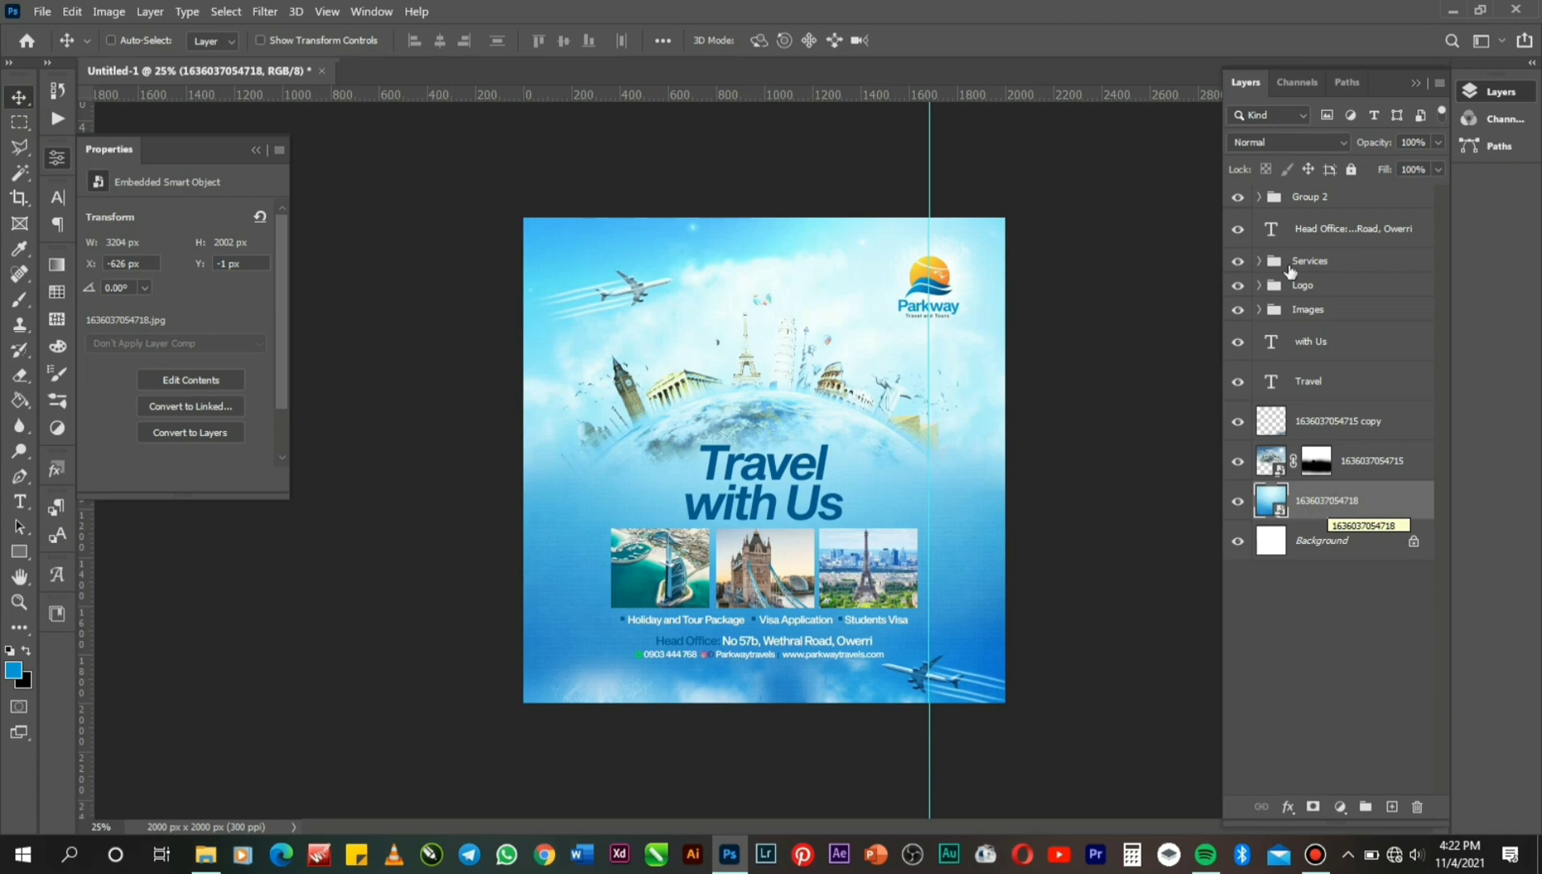
Group the 'with Us' and Travel text layers into a group named Header.
{"action": "left_click", "coordinate": [1319, 341]}
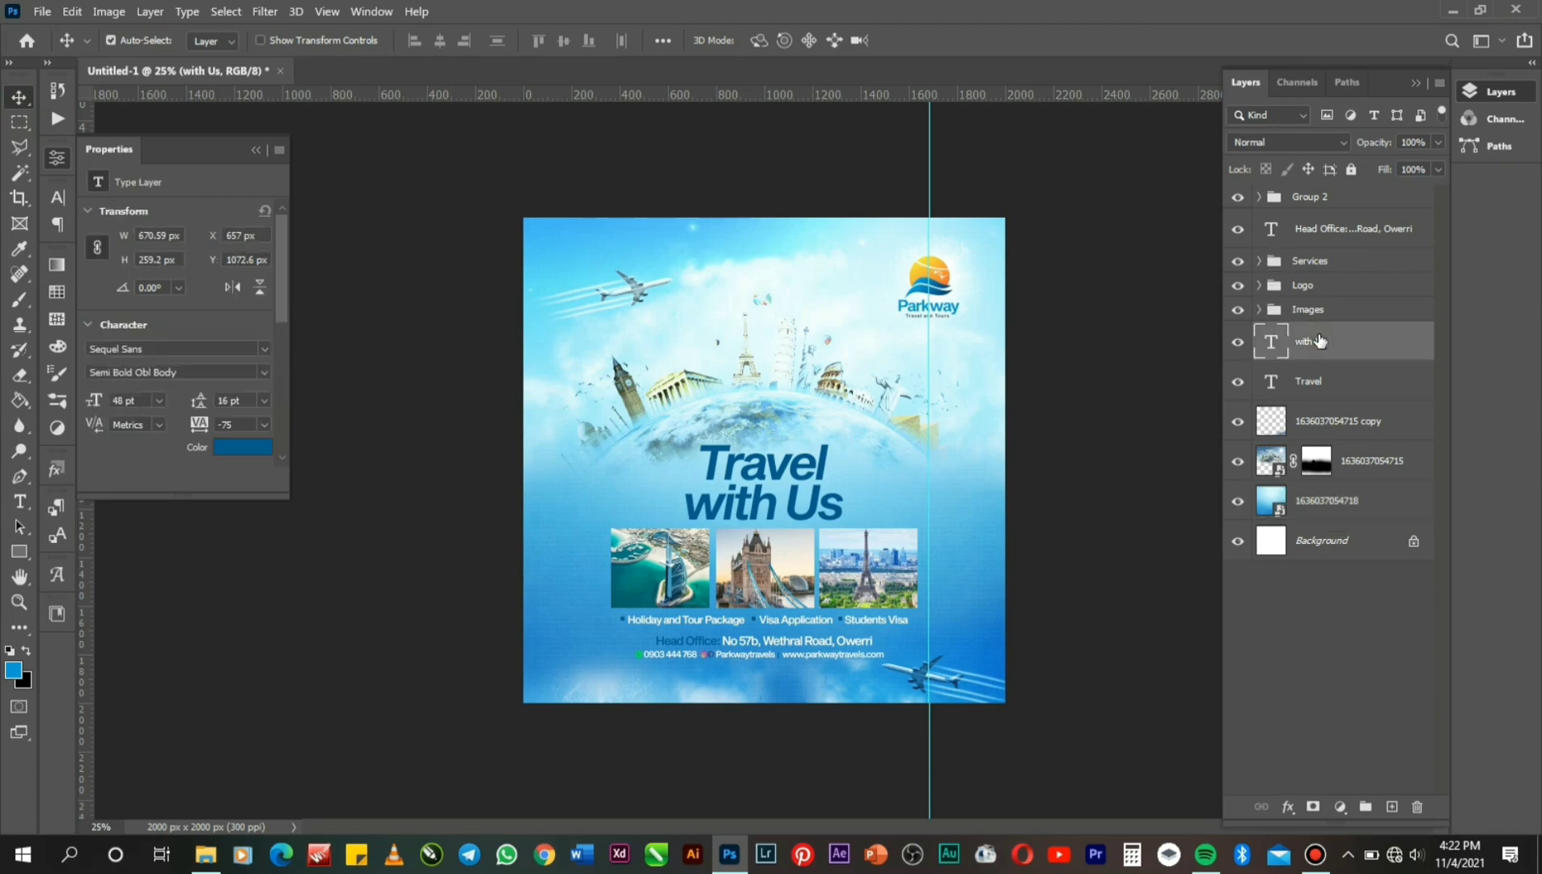
{"action": "left_click", "coordinate": [1336, 394], "text": "shift"}
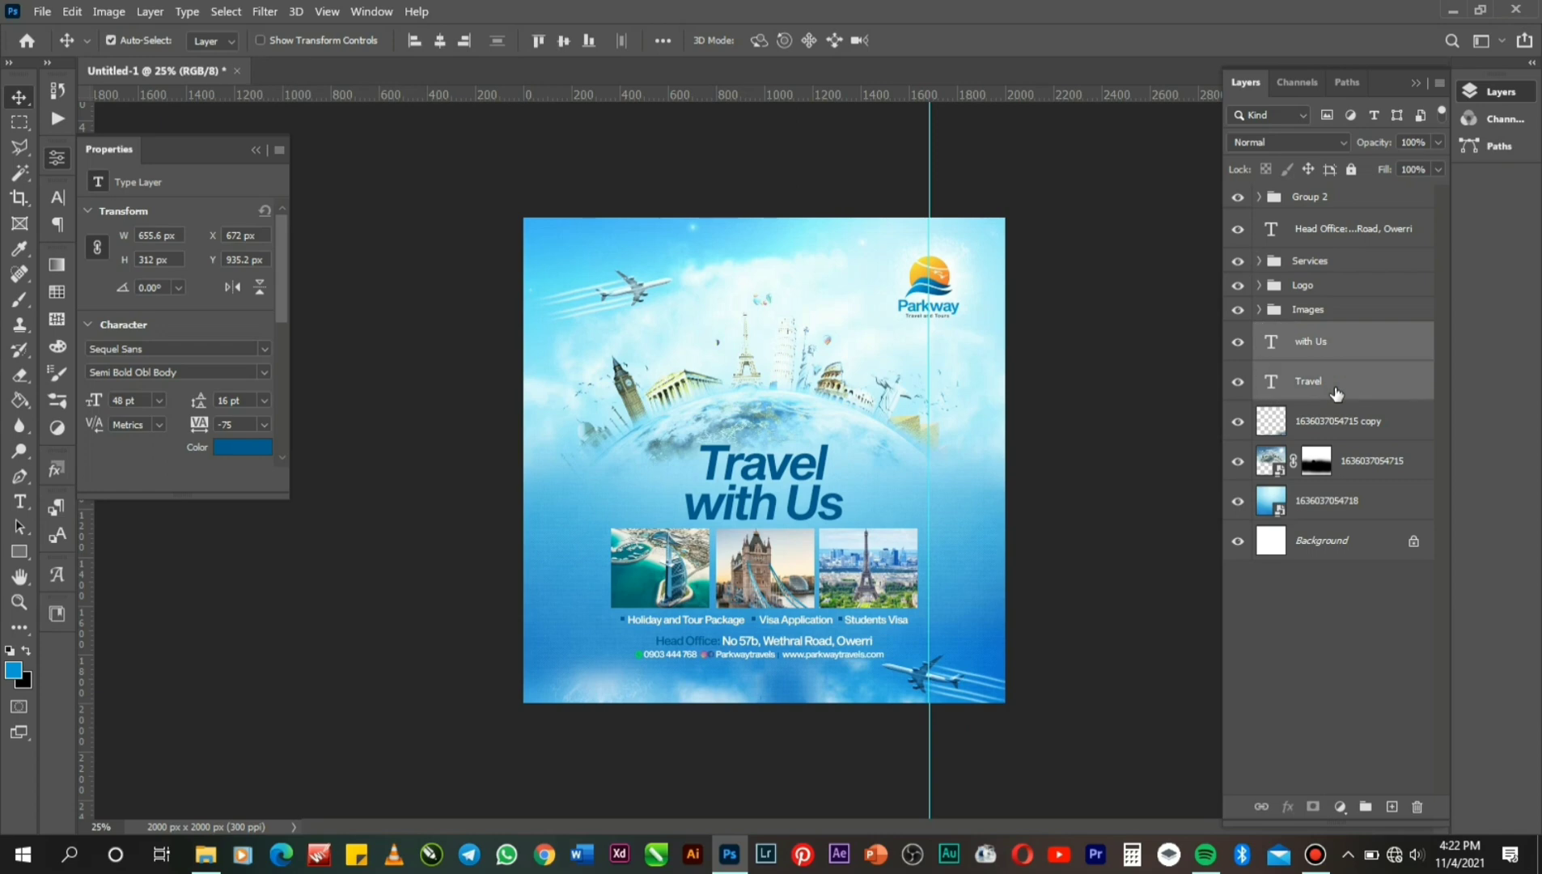
{"action": "key", "text": "ctrl+g"}
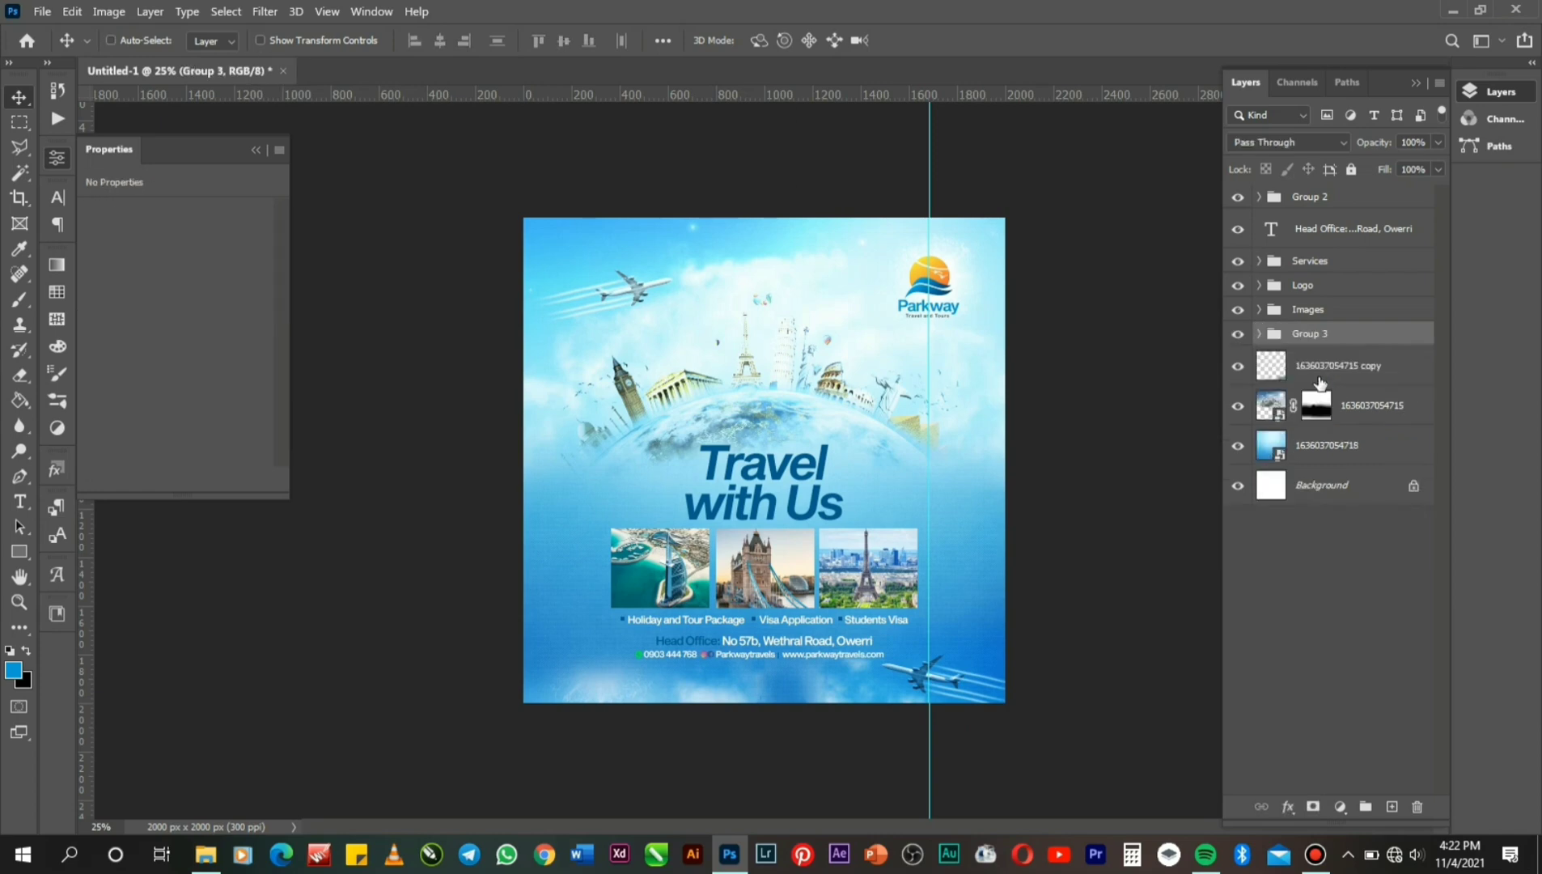
{"action": "double_click", "coordinate": [1303, 333]}
{"action": "type", "text": "Header"}
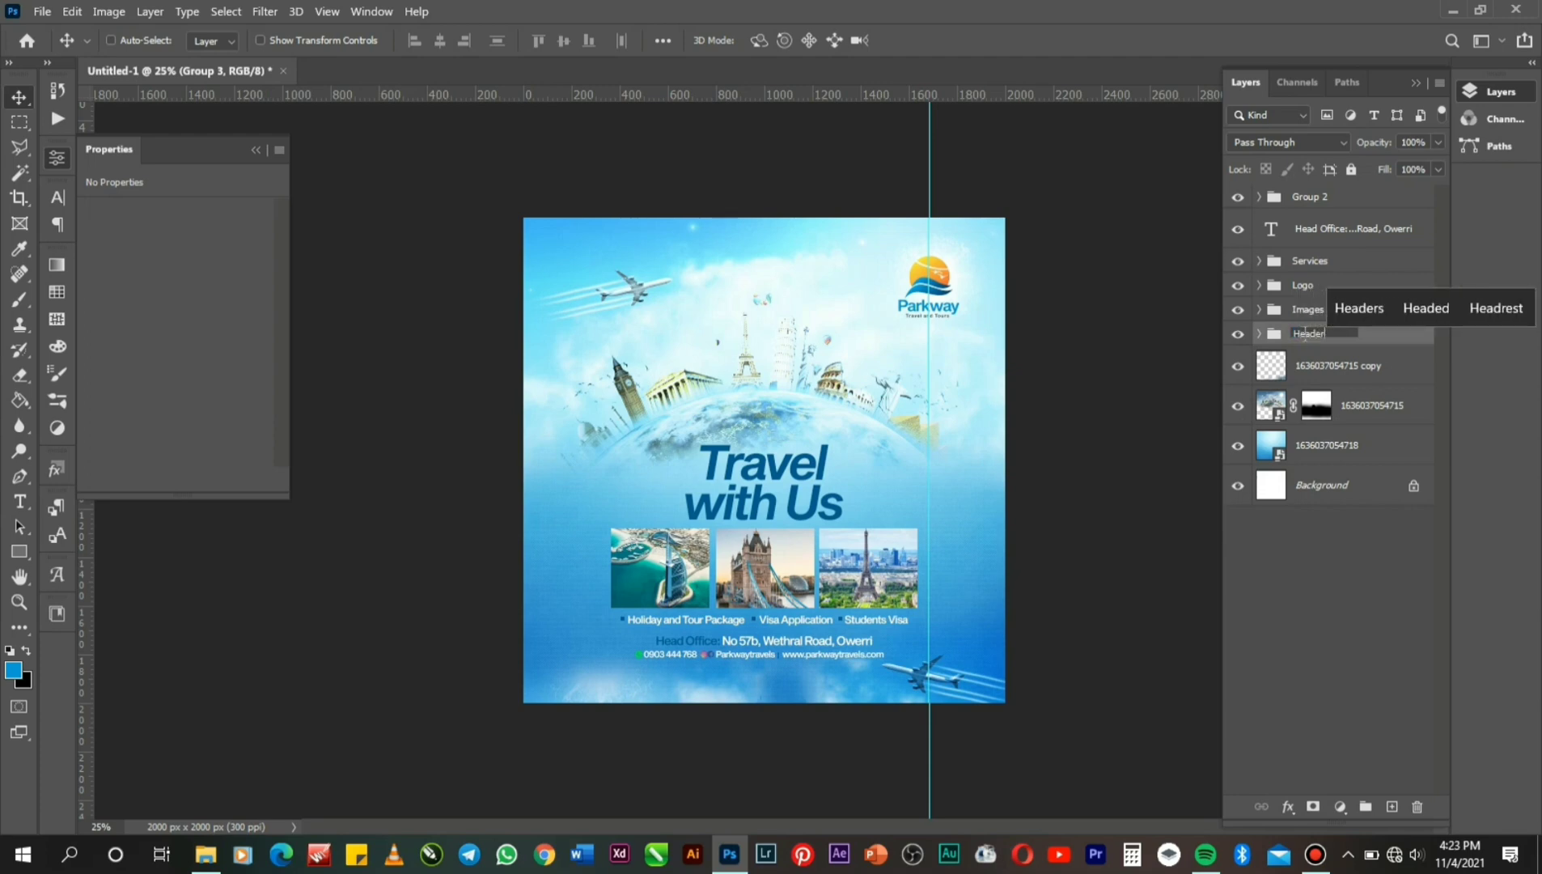
{"action": "key", "text": "Return"}
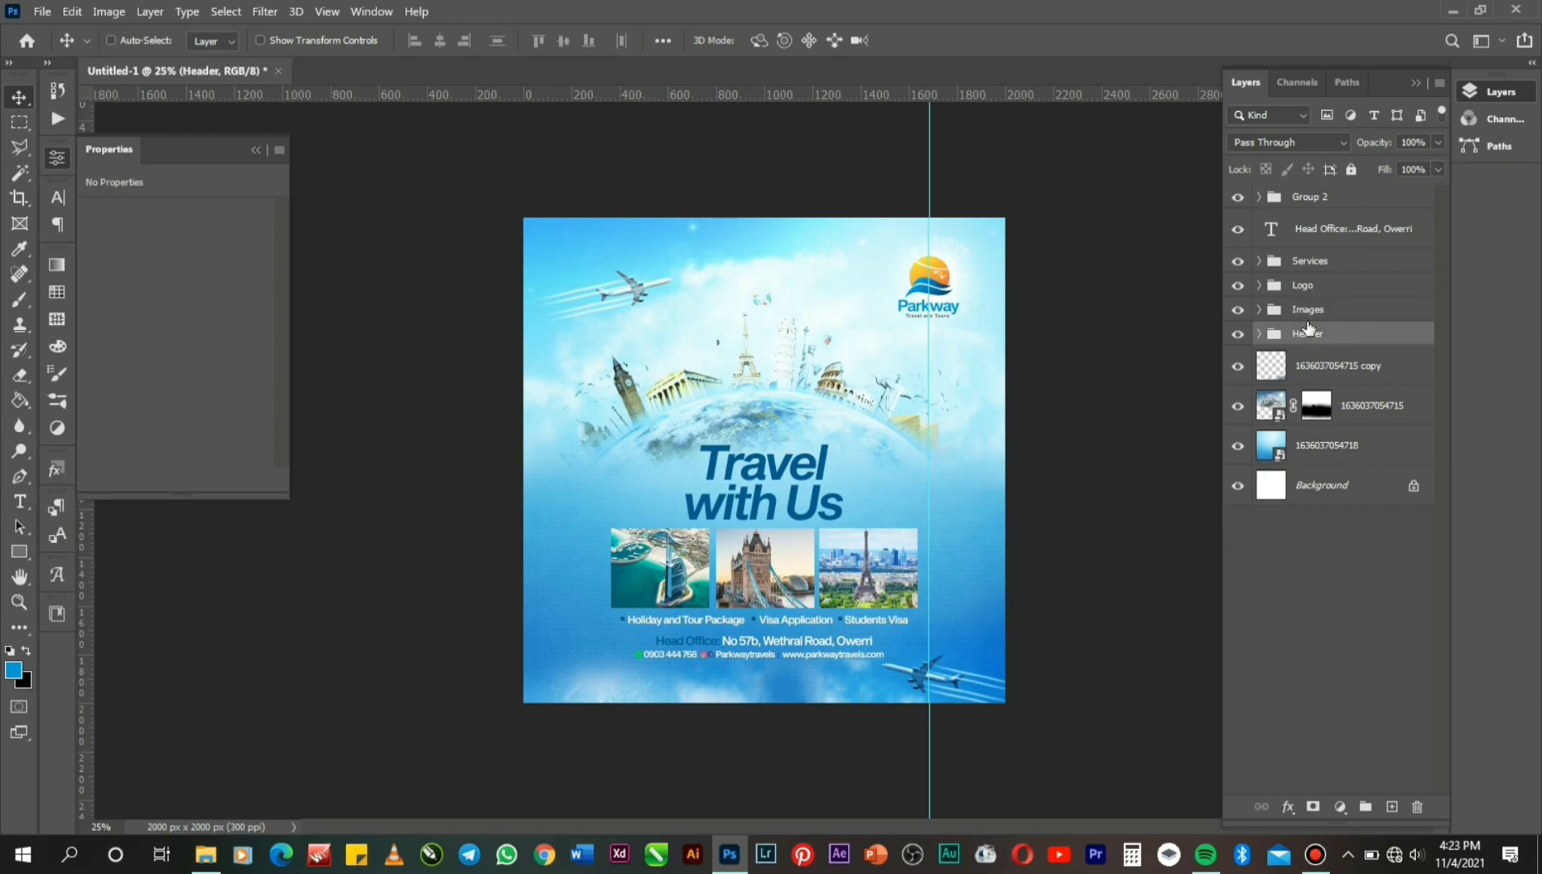
Group the Head Office layer with Group 2 into a group named Down.
{"action": "left_click", "coordinate": [1297, 230]}
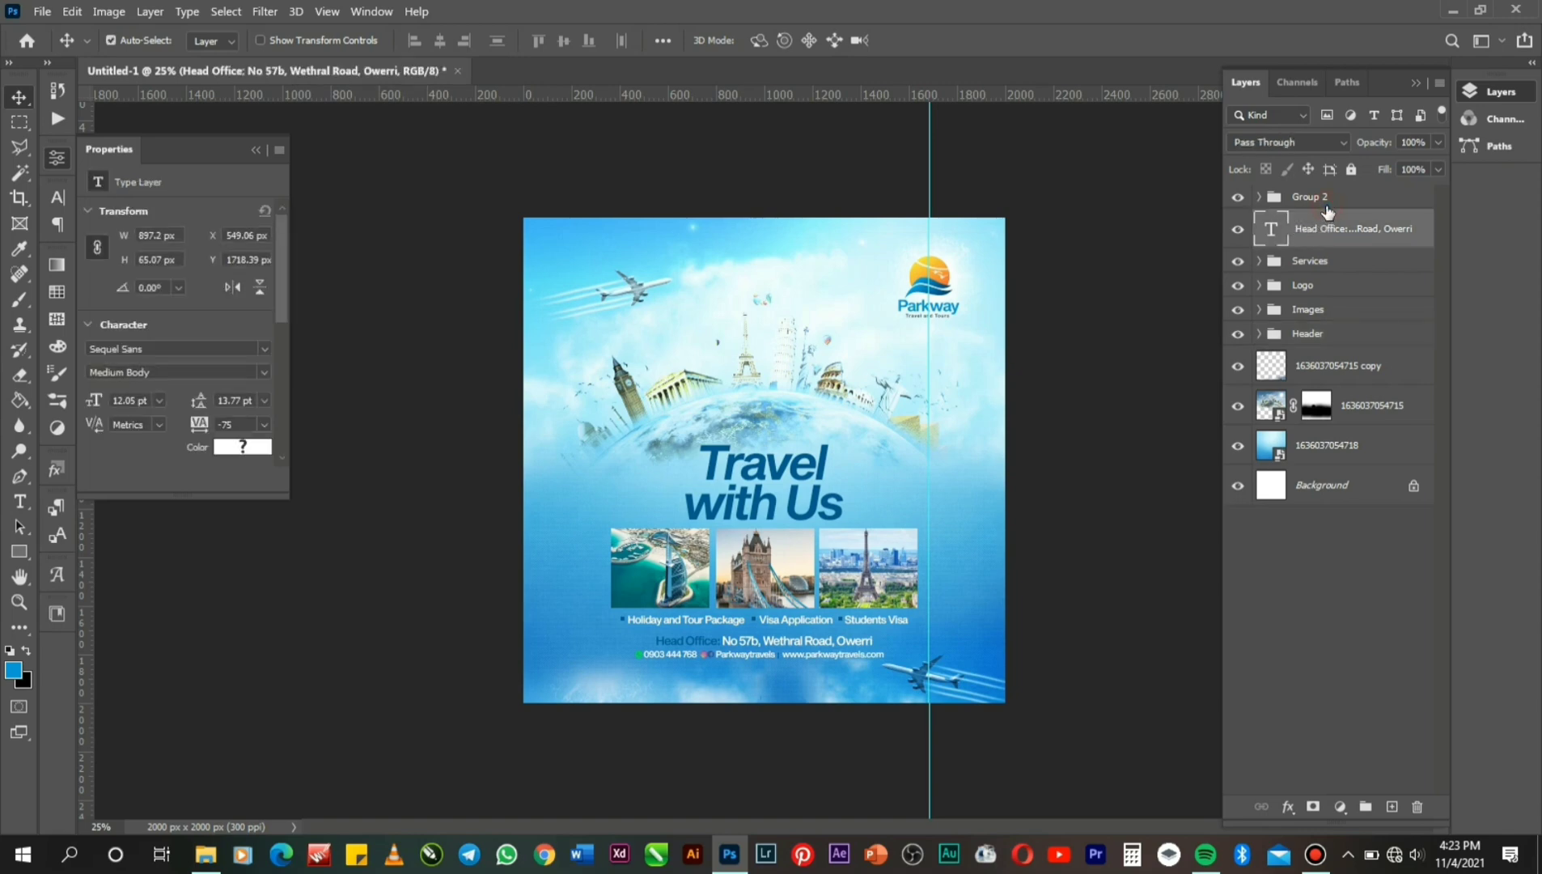
{"action": "left_click", "coordinate": [1325, 203], "text": "ctrl"}
{"action": "left_click", "coordinate": [1346, 233]}
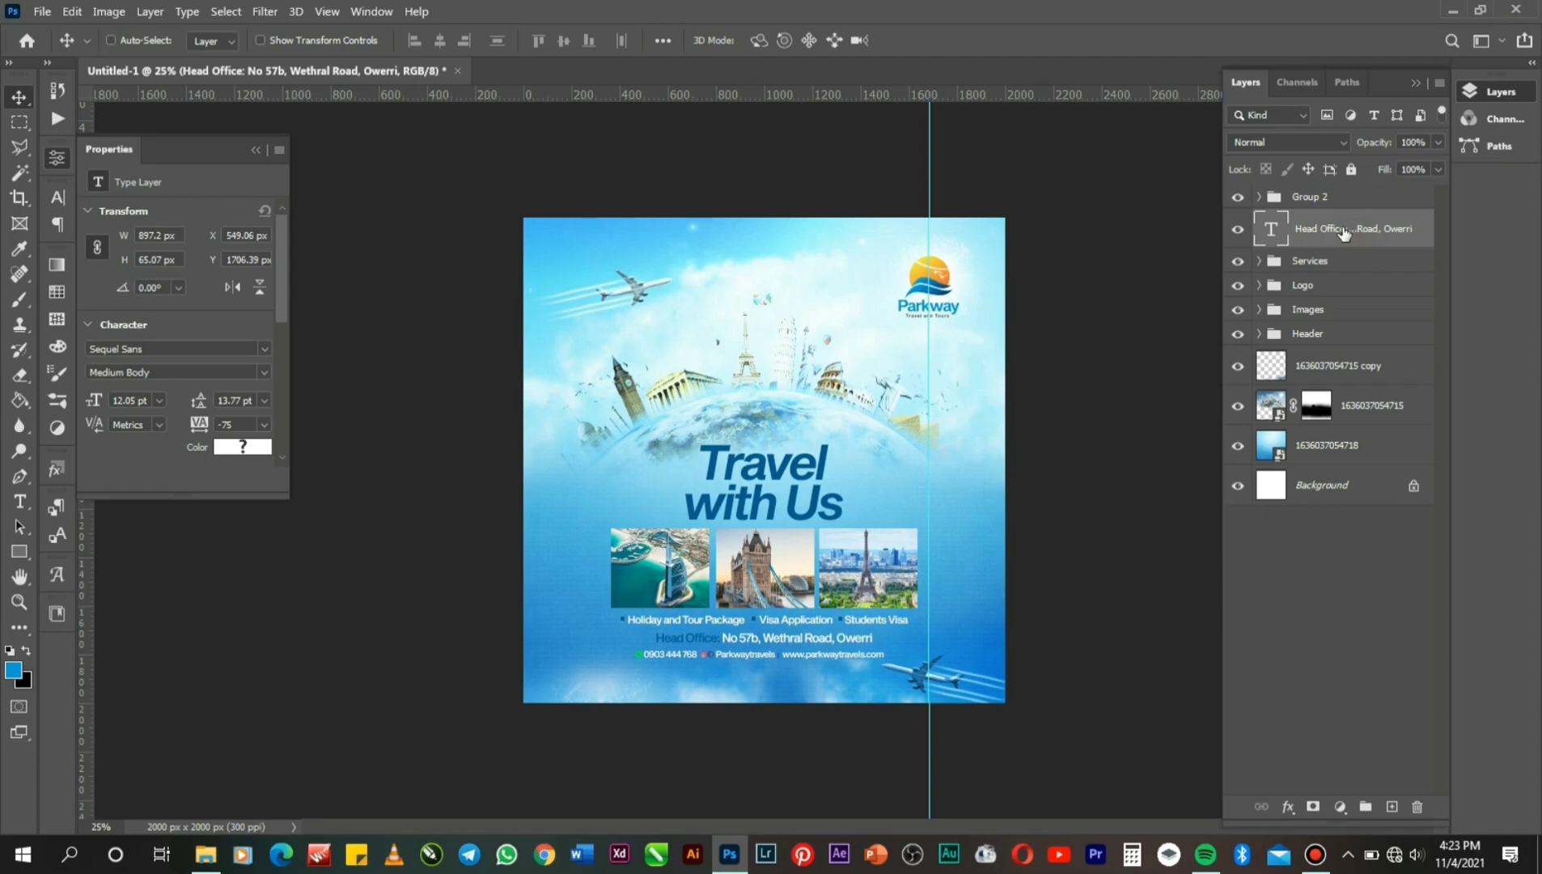
{"action": "left_click", "coordinate": [1319, 204], "text": "shift"}
{"action": "key", "text": "ctrl+g"}
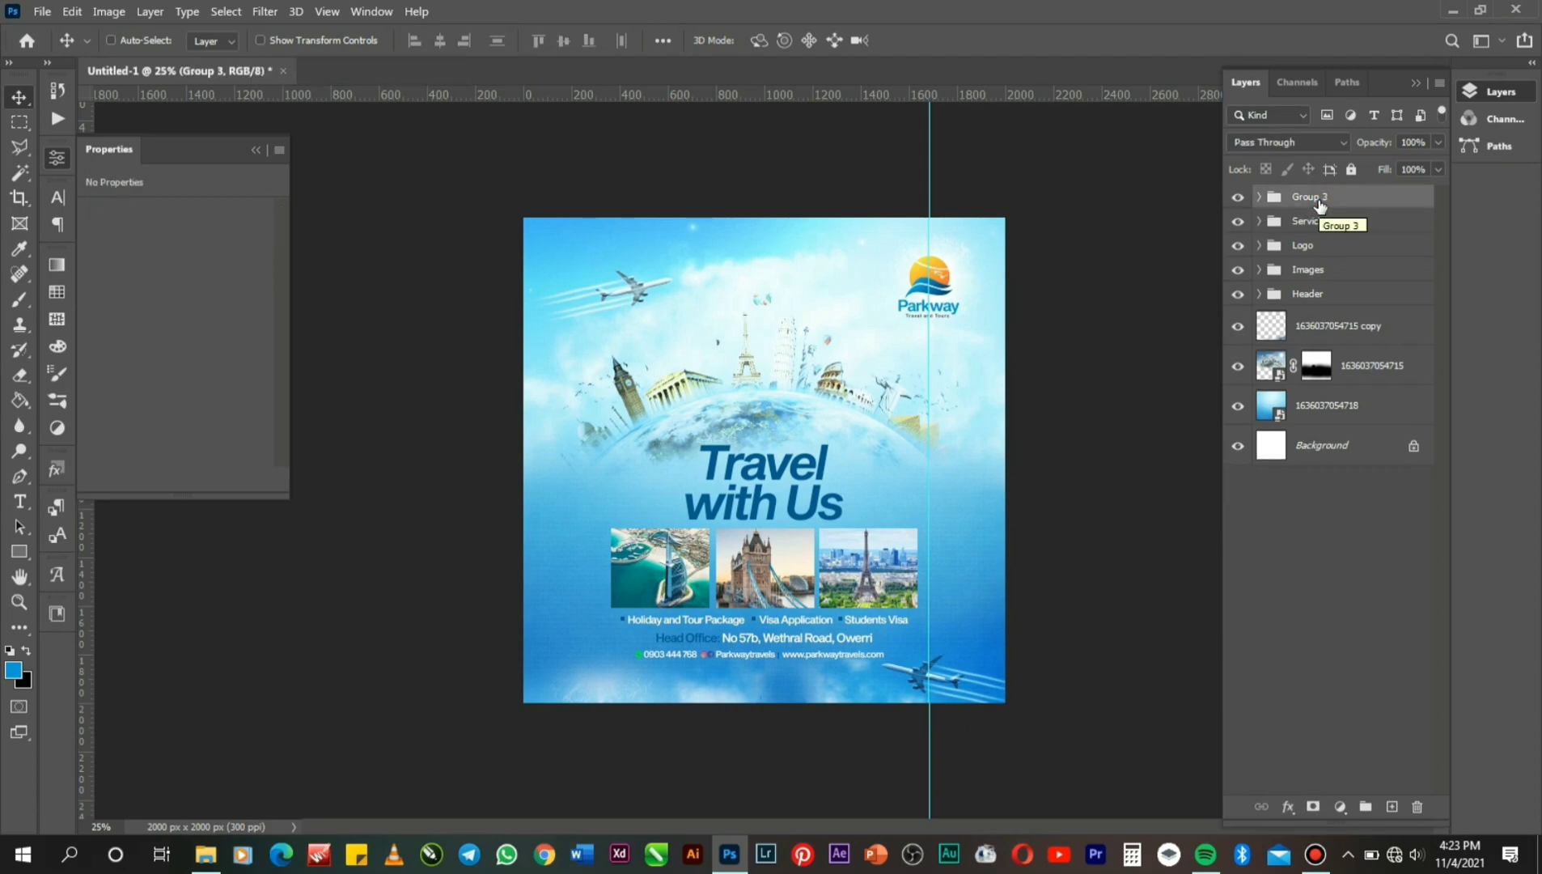
{"action": "double_click", "coordinate": [1307, 207]}
{"action": "type", "text": "Do"}
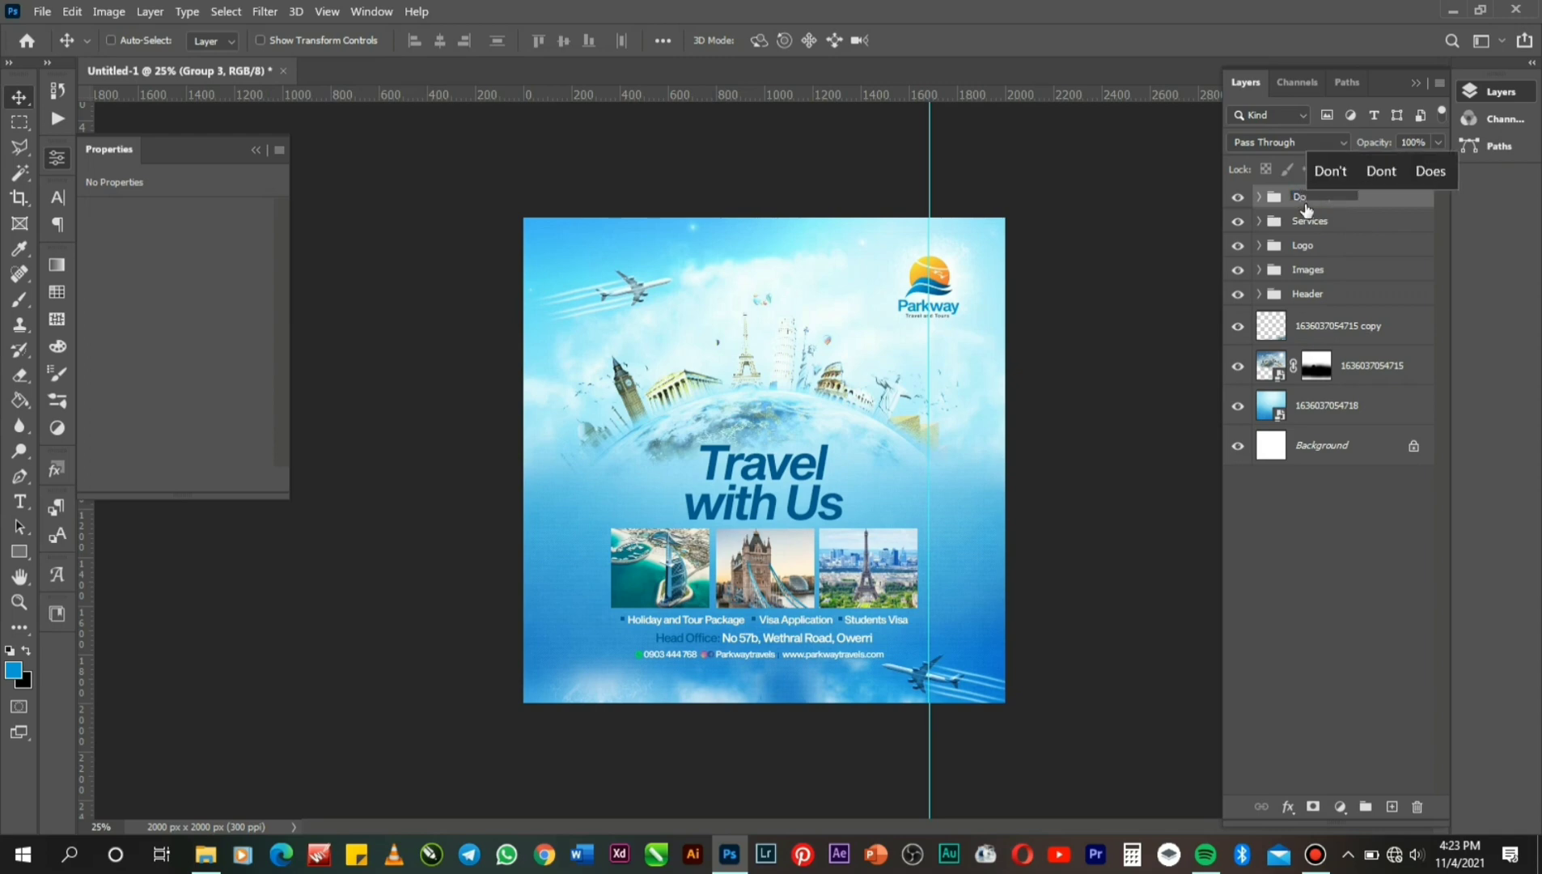
{"action": "type", "text": "wn"}
{"action": "key", "text": "Return"}
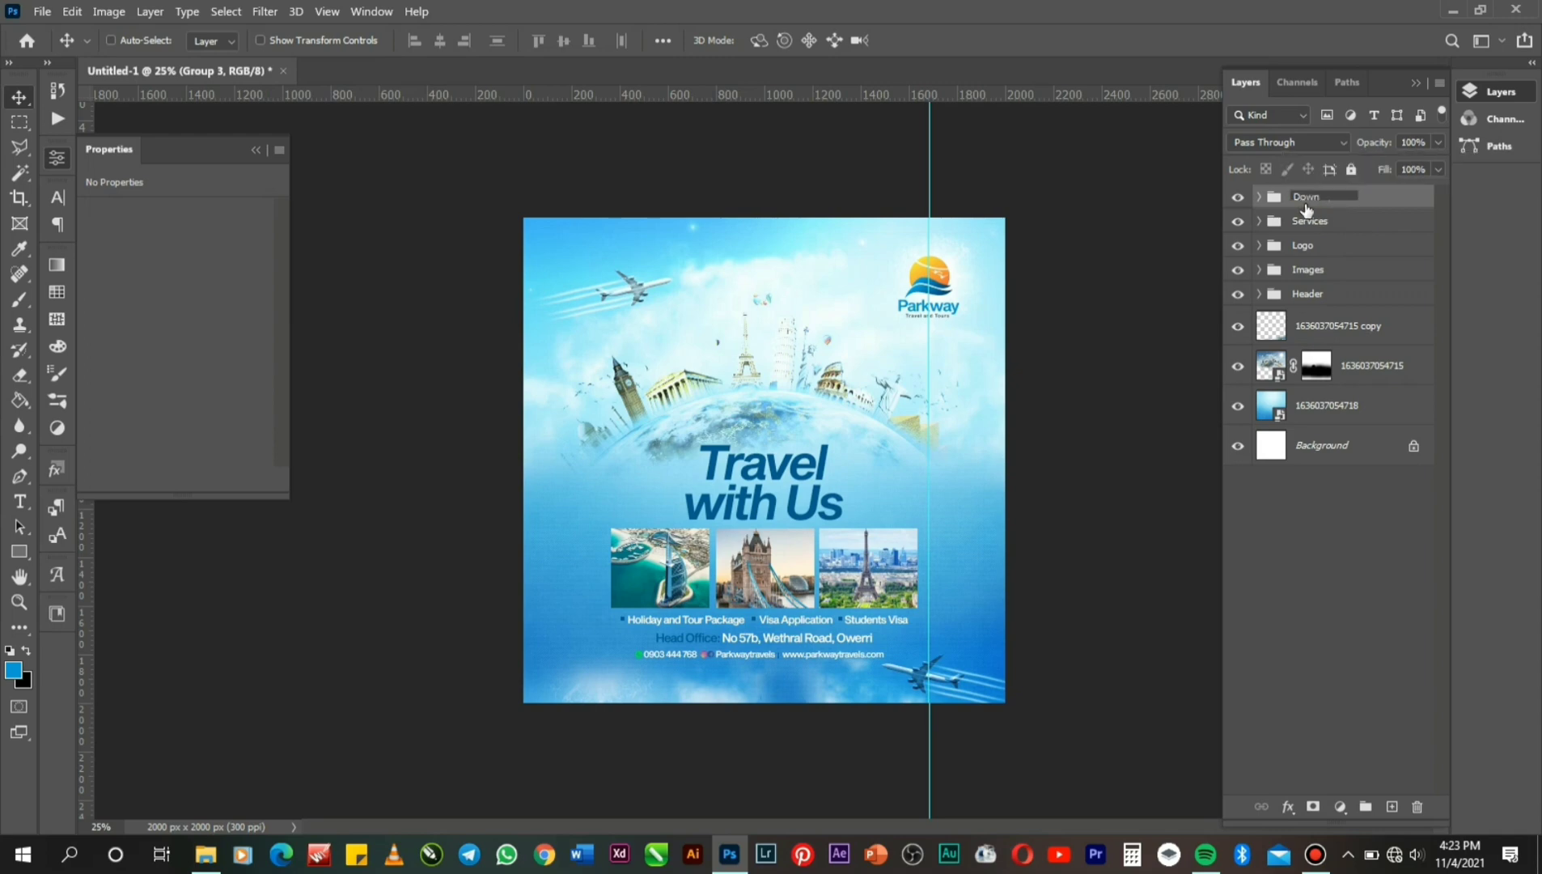
Group the three sky image layers into a group named BG.
{"action": "left_click", "coordinate": [1343, 323]}
{"action": "left_click", "coordinate": [1366, 355], "text": "shift"}
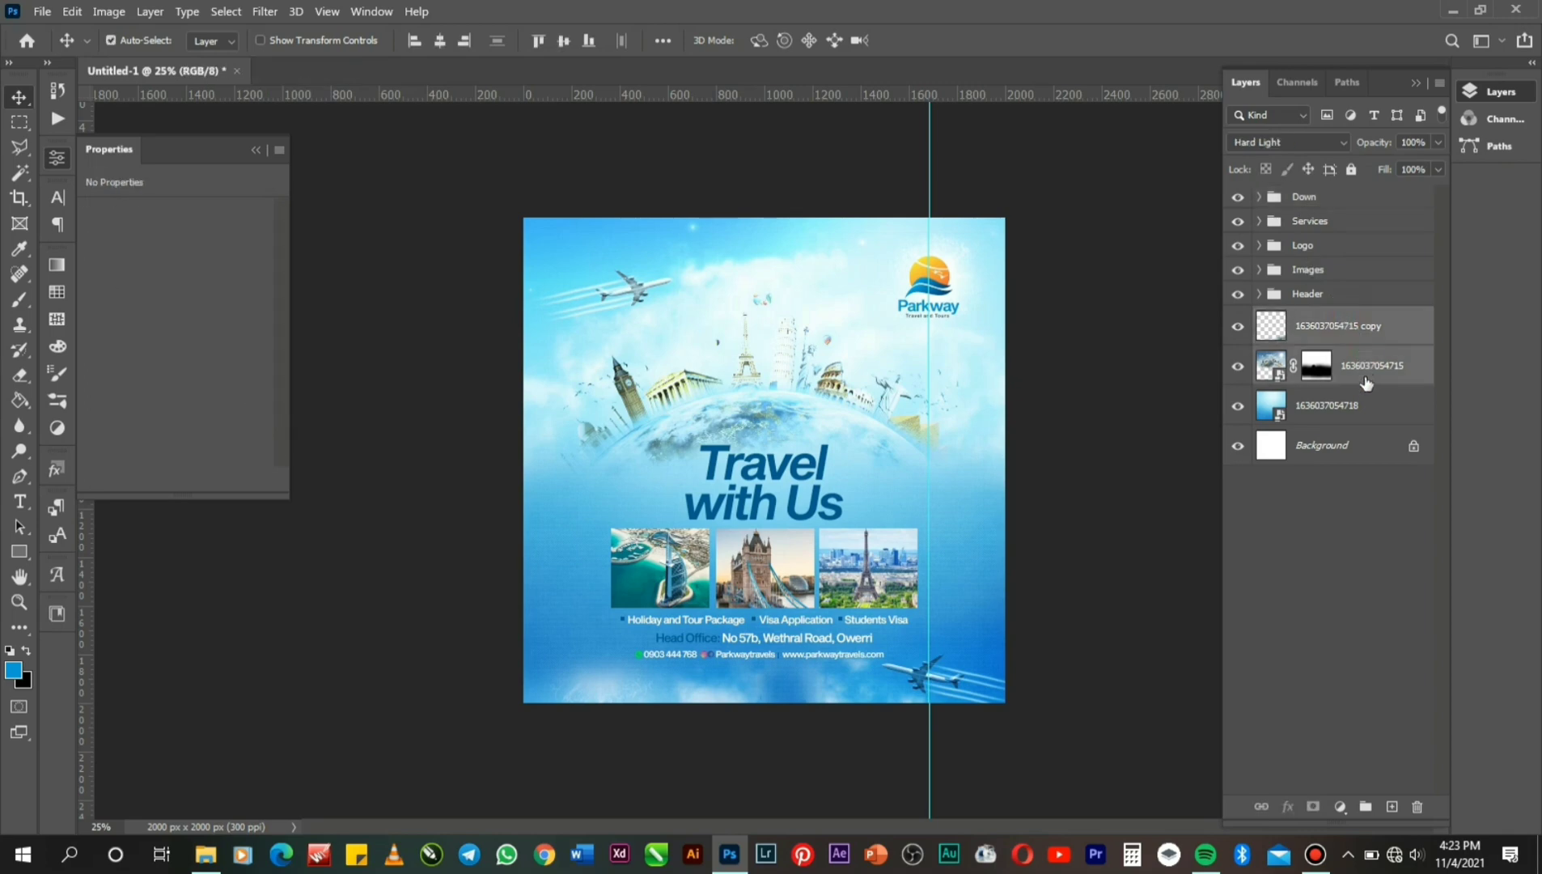
{"action": "left_click", "coordinate": [1363, 411], "text": "shift"}
{"action": "key", "text": "ctrl+g"}
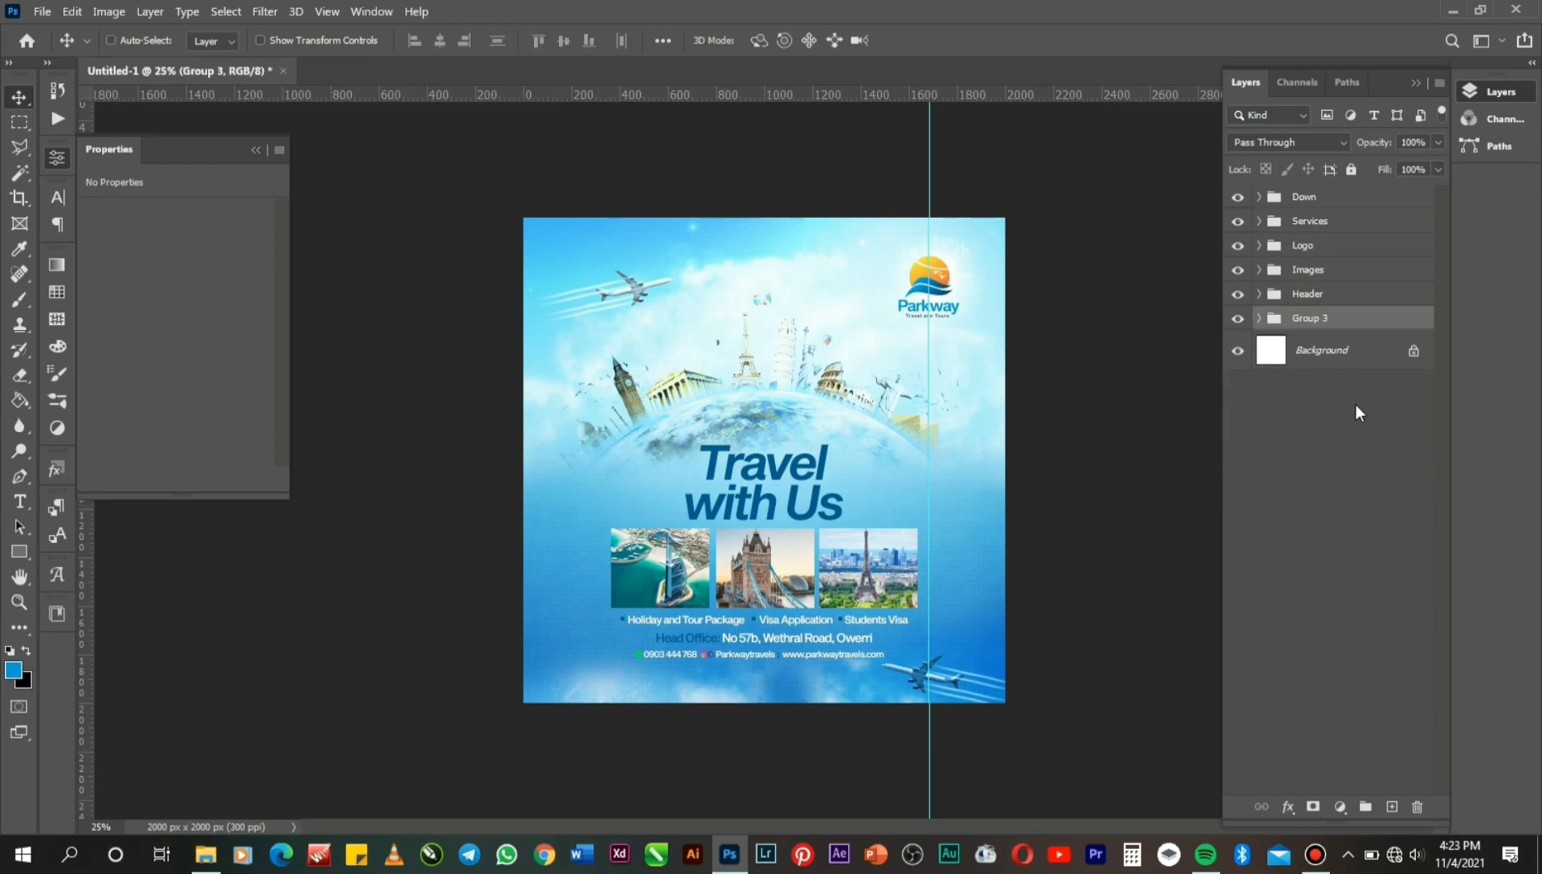
{"action": "double_click", "coordinate": [1298, 319]}
{"action": "type", "text": "B"}
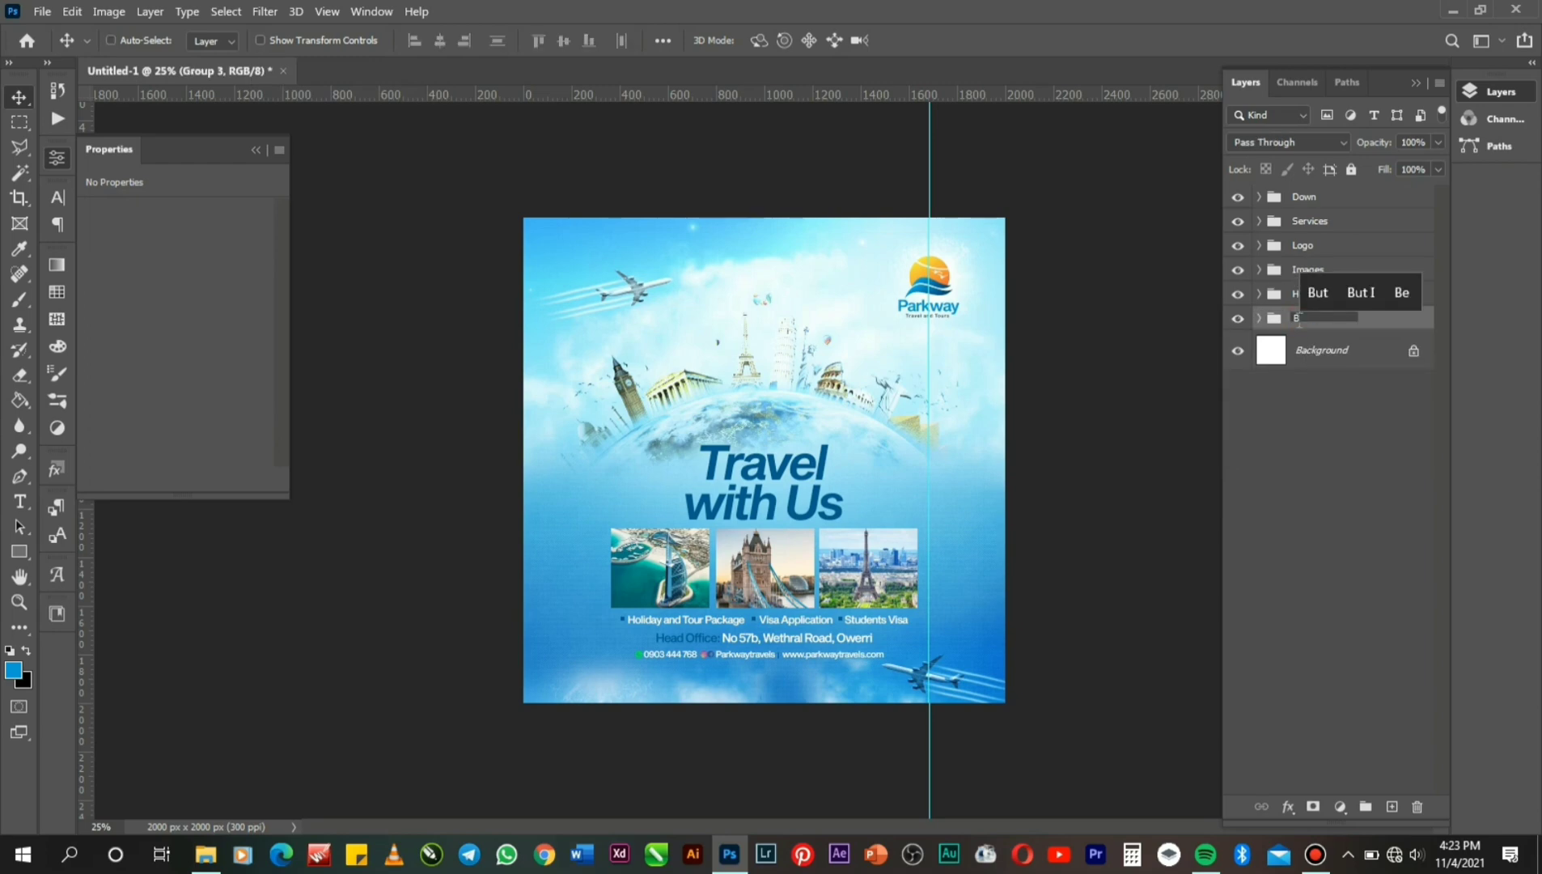
{"action": "type", "text": "G"}
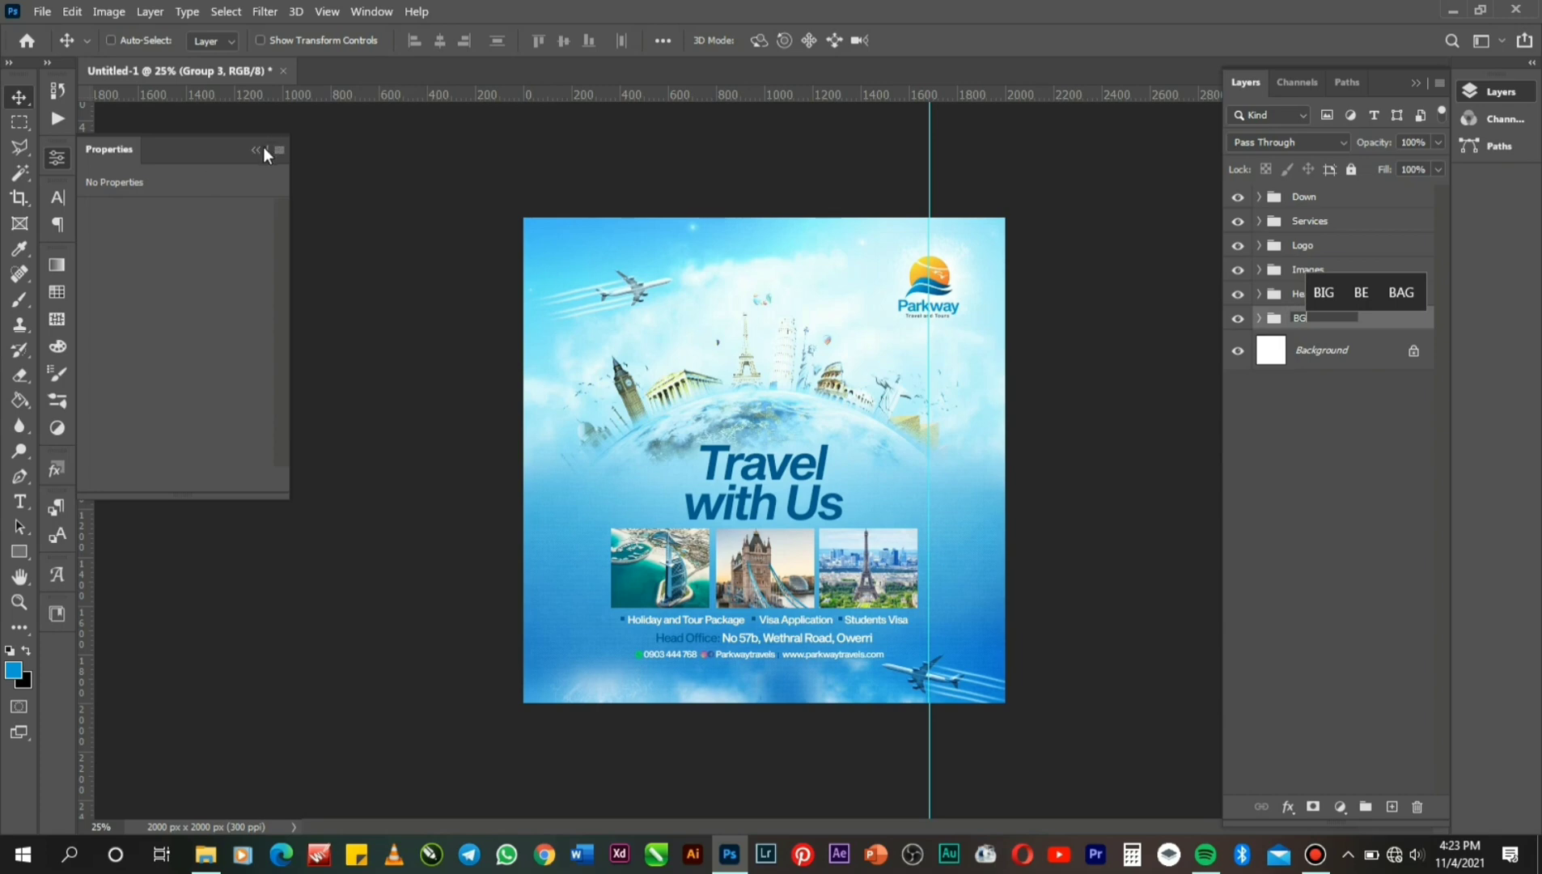
{"action": "key", "text": "Return"}
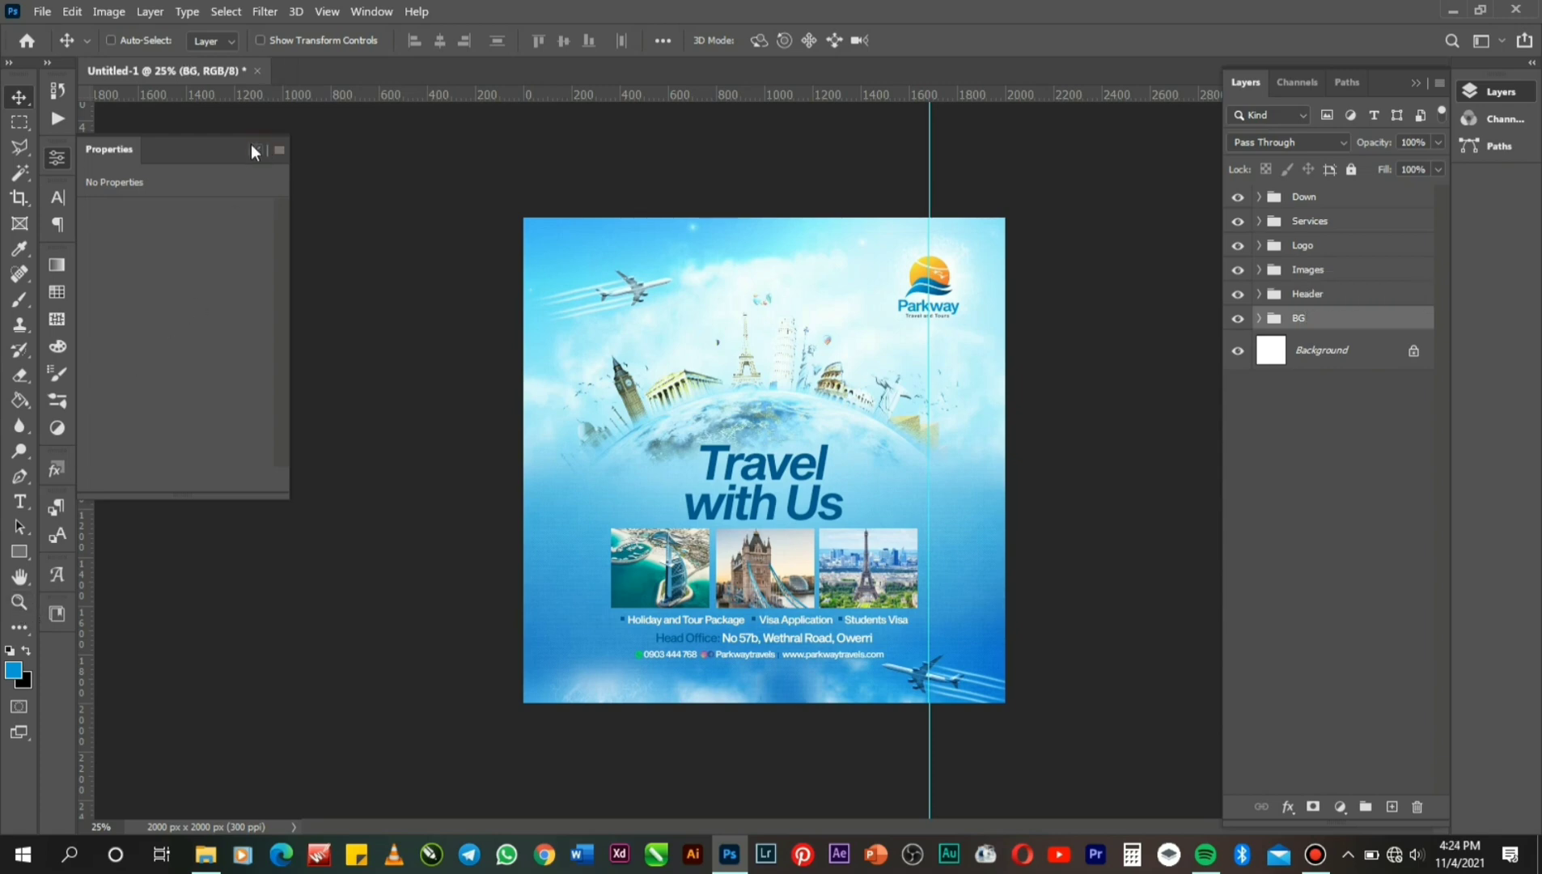
Close the Properties panel, zoom back to 25%, and view the flyer in Full Screen Mode.
{"action": "left_click", "coordinate": [254, 149]}
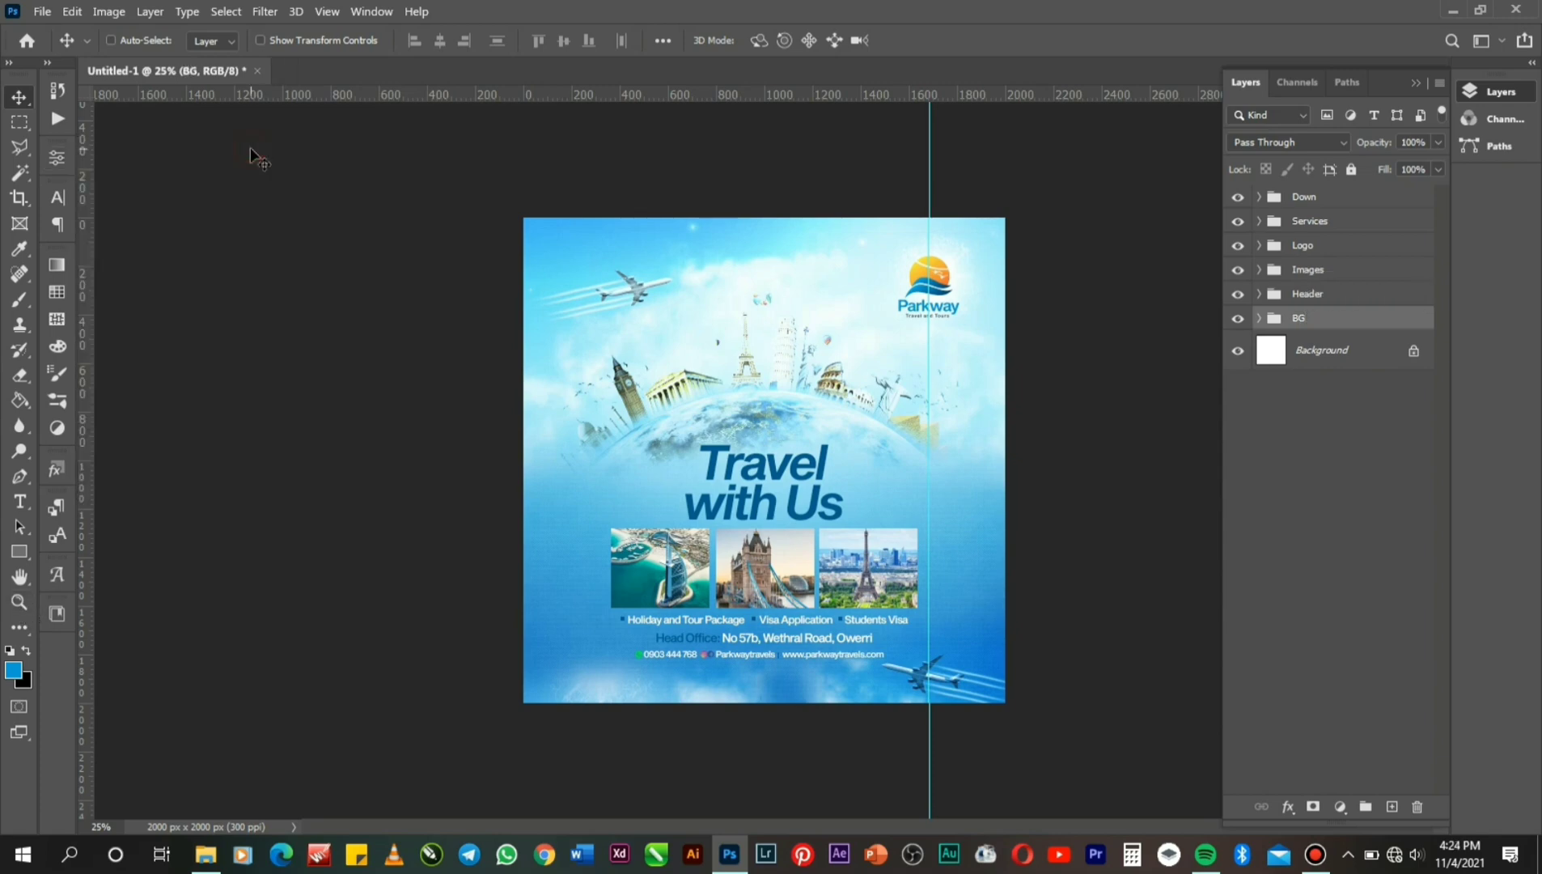
{"action": "left_click", "coordinate": [19, 600]}
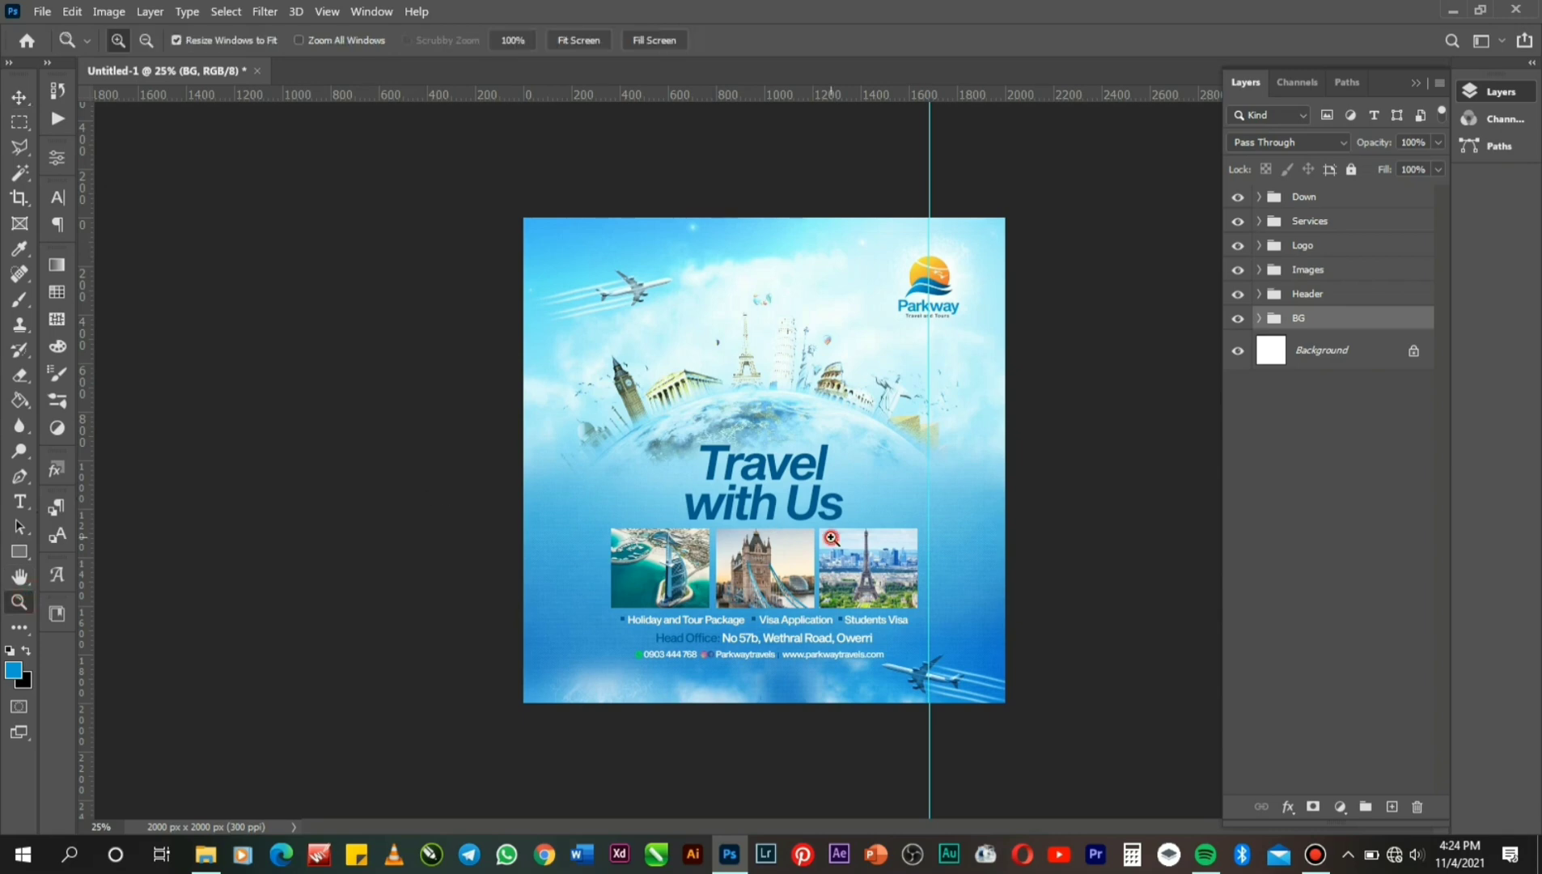
{"action": "left_click", "coordinate": [831, 537]}
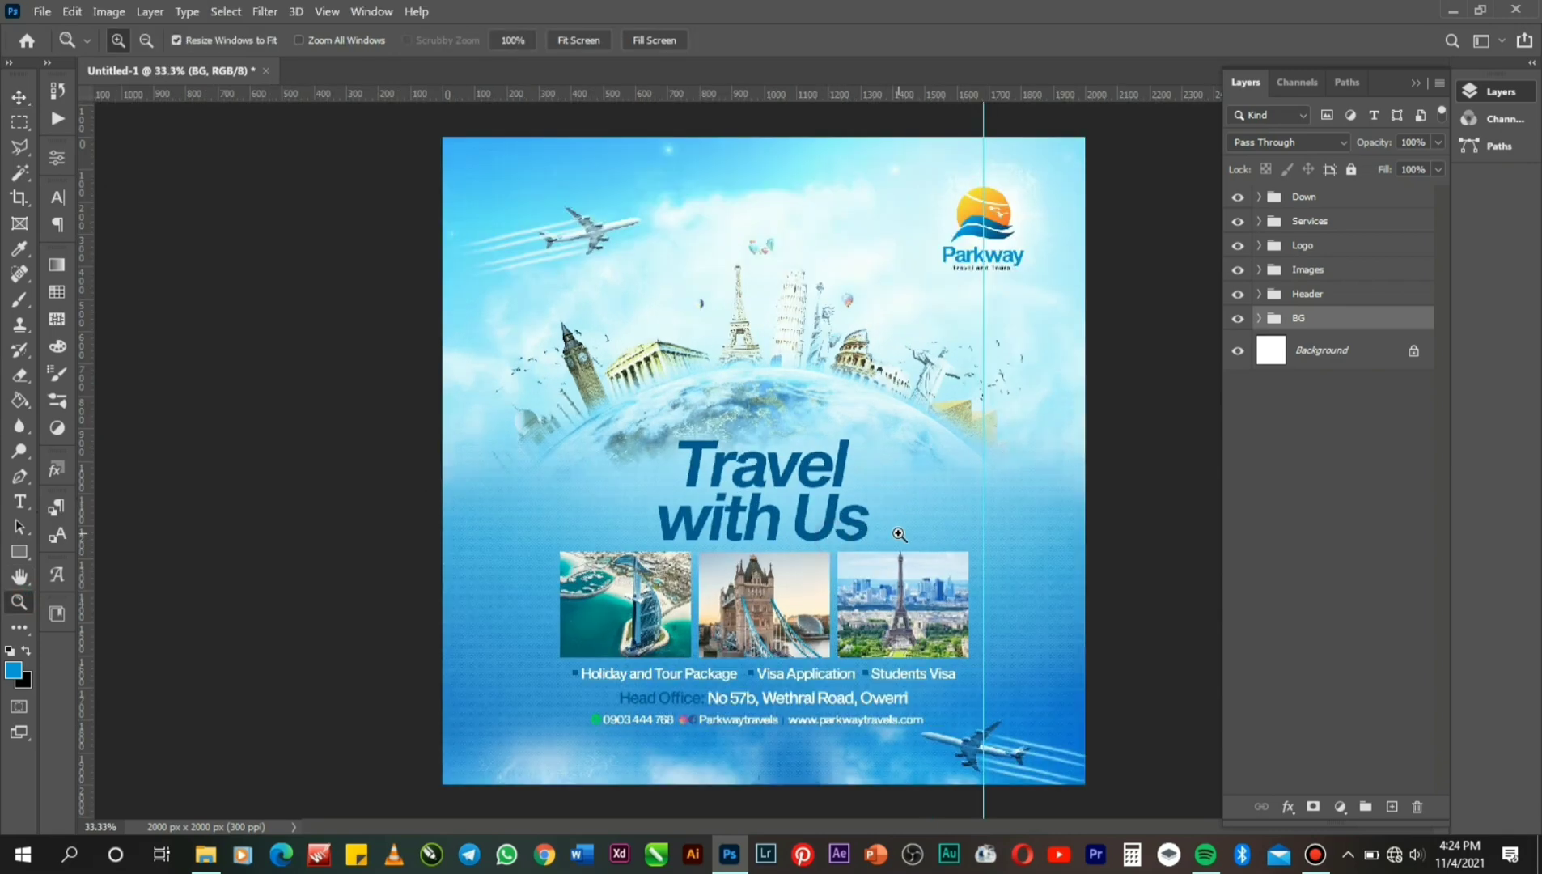
{"action": "left_click", "coordinate": [899, 534], "text": "alt"}
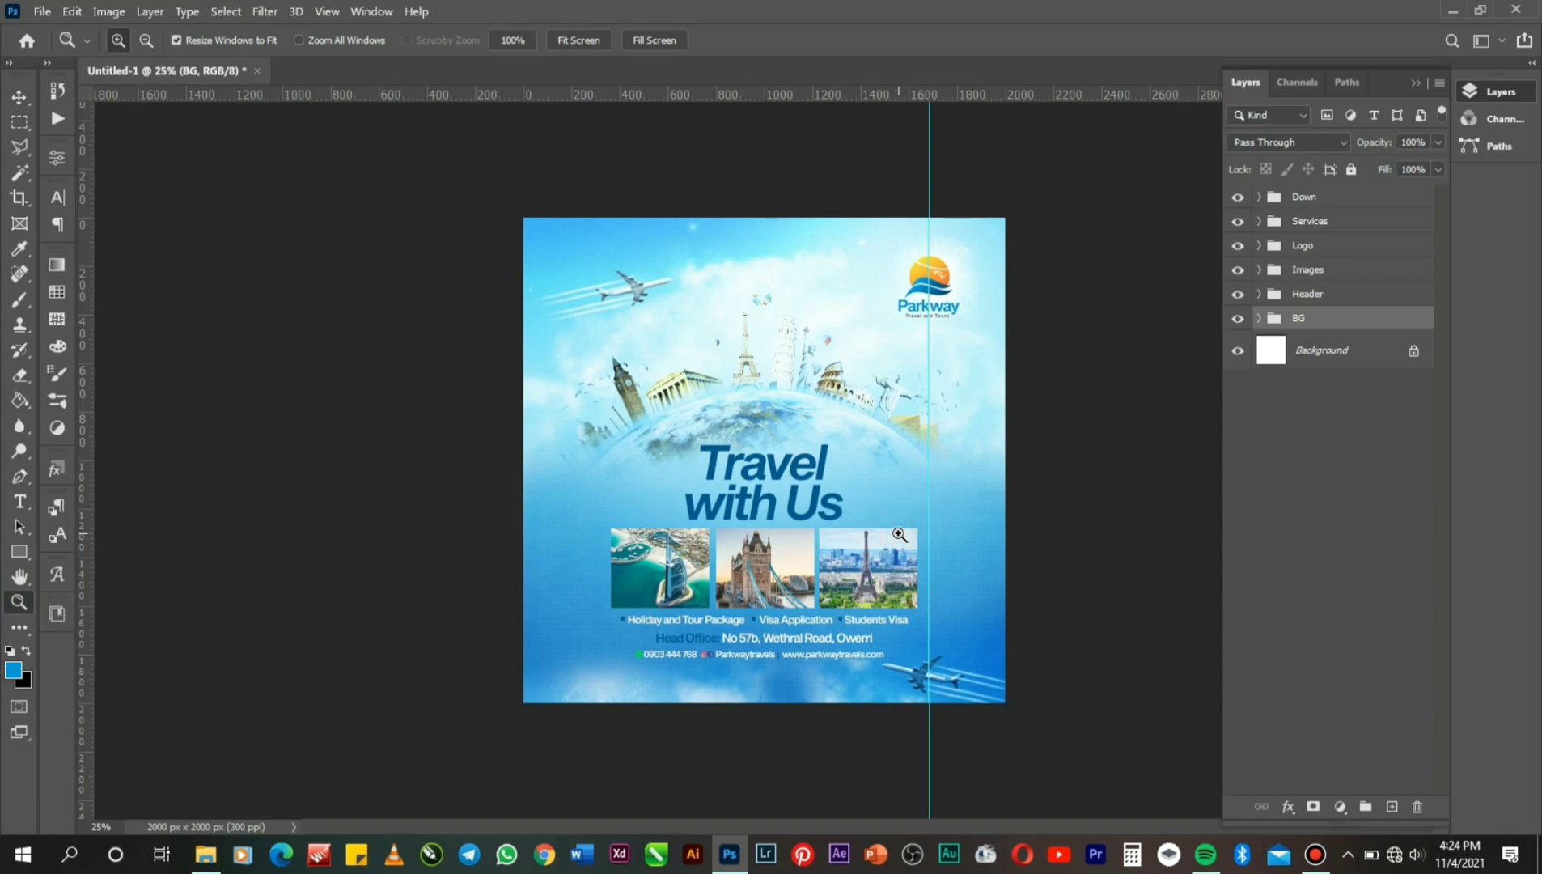
{"action": "key", "text": "f"}
{"action": "key", "text": "f"}
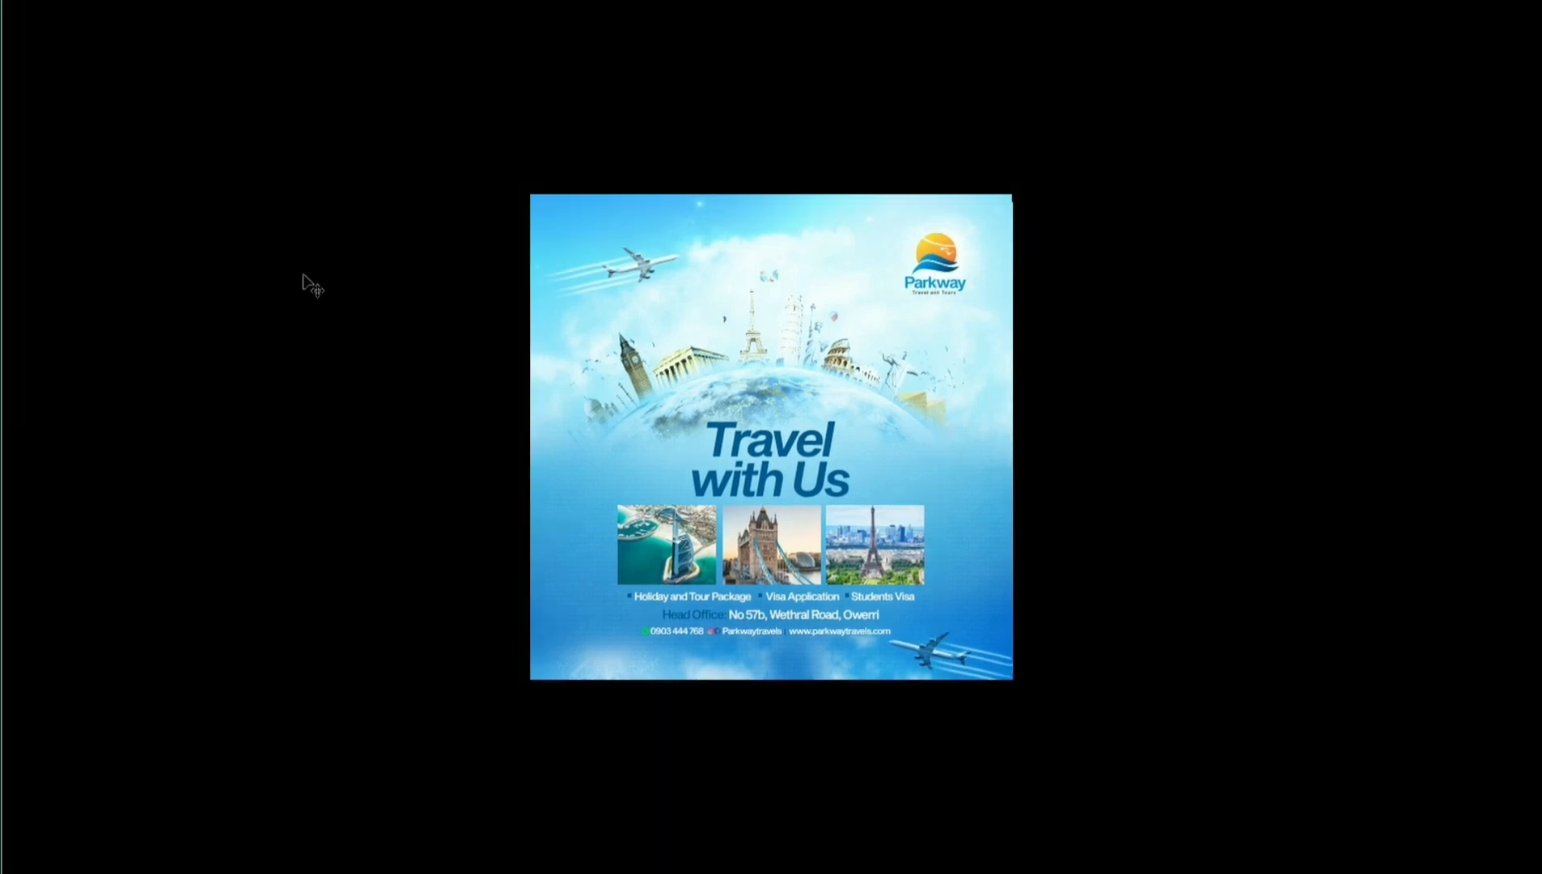